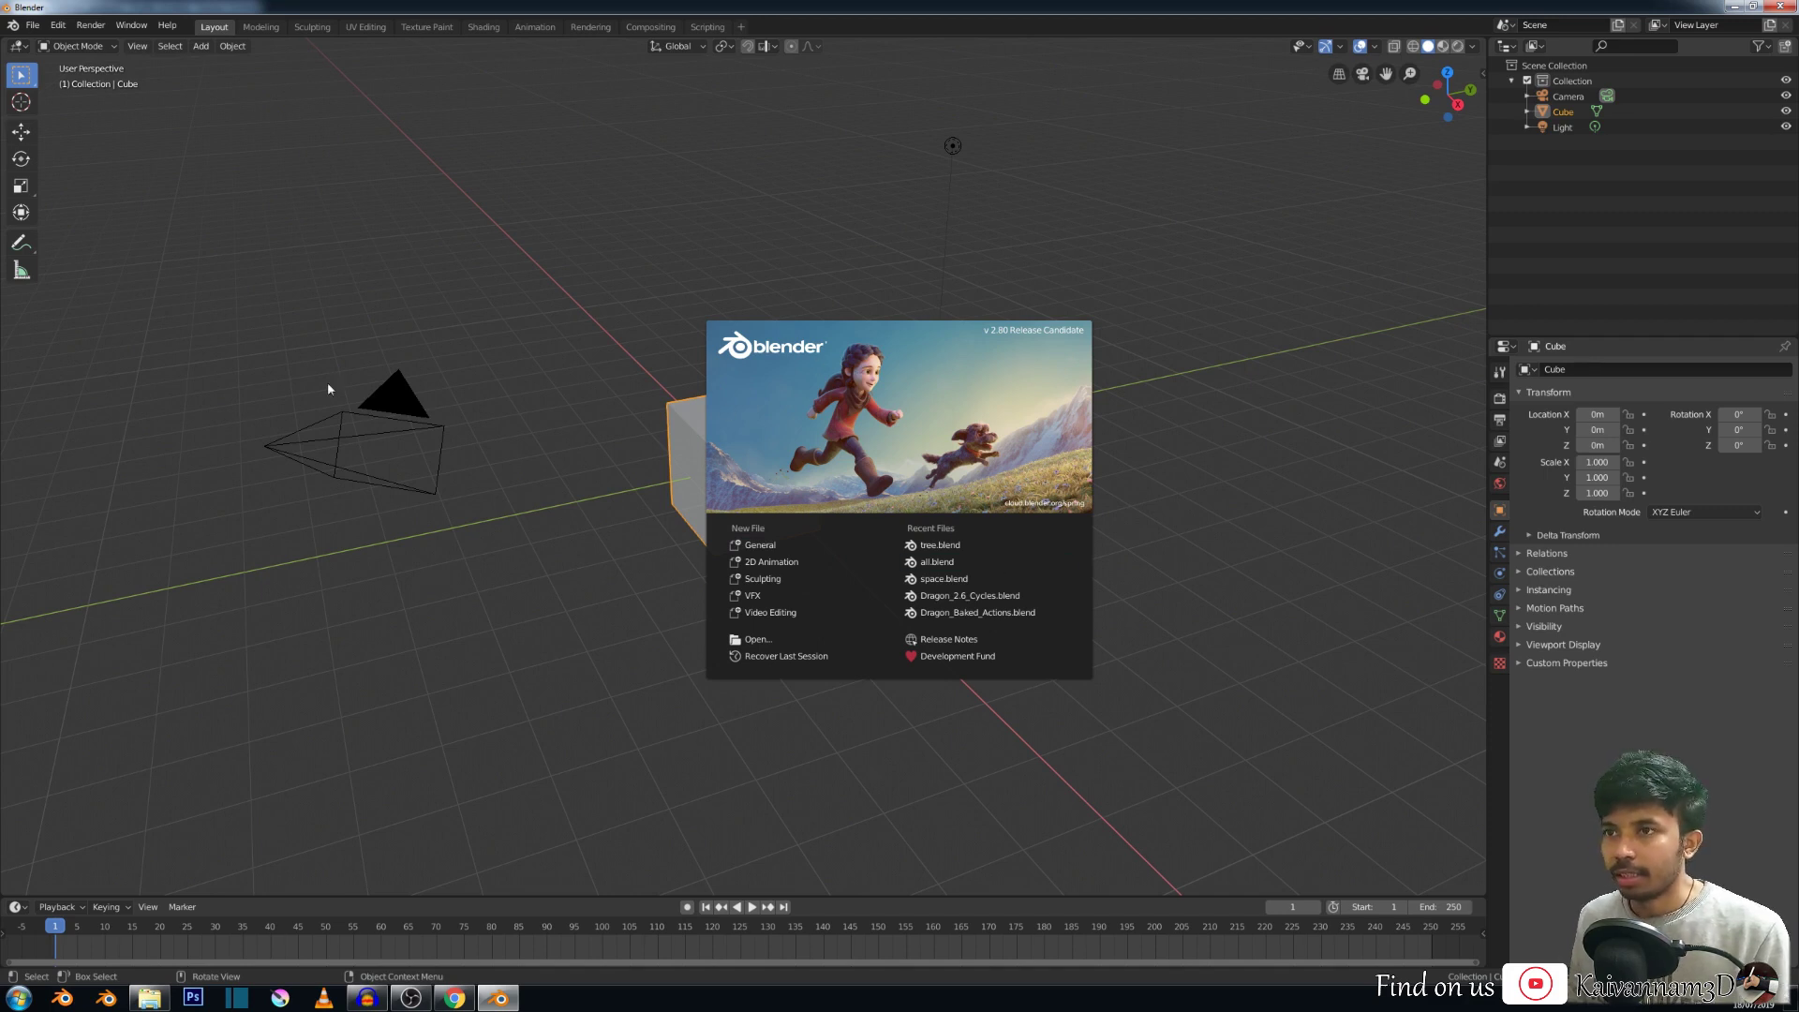
Dismiss the Blender start-up splash screen.
{"action": "left_click", "coordinate": [756, 547]}
{"action": "scroll", "coordinate": [661, 368], "scroll_direction": "up", "scroll_amount": 3}
{"action": "scroll", "coordinate": [661, 368], "scroll_direction": "down", "scroll_amount": 3}
Show the channel's Videos tab in Chrome and browse its uploaded Blender tutorials.
{"action": "left_click", "coordinate": [454, 997]}
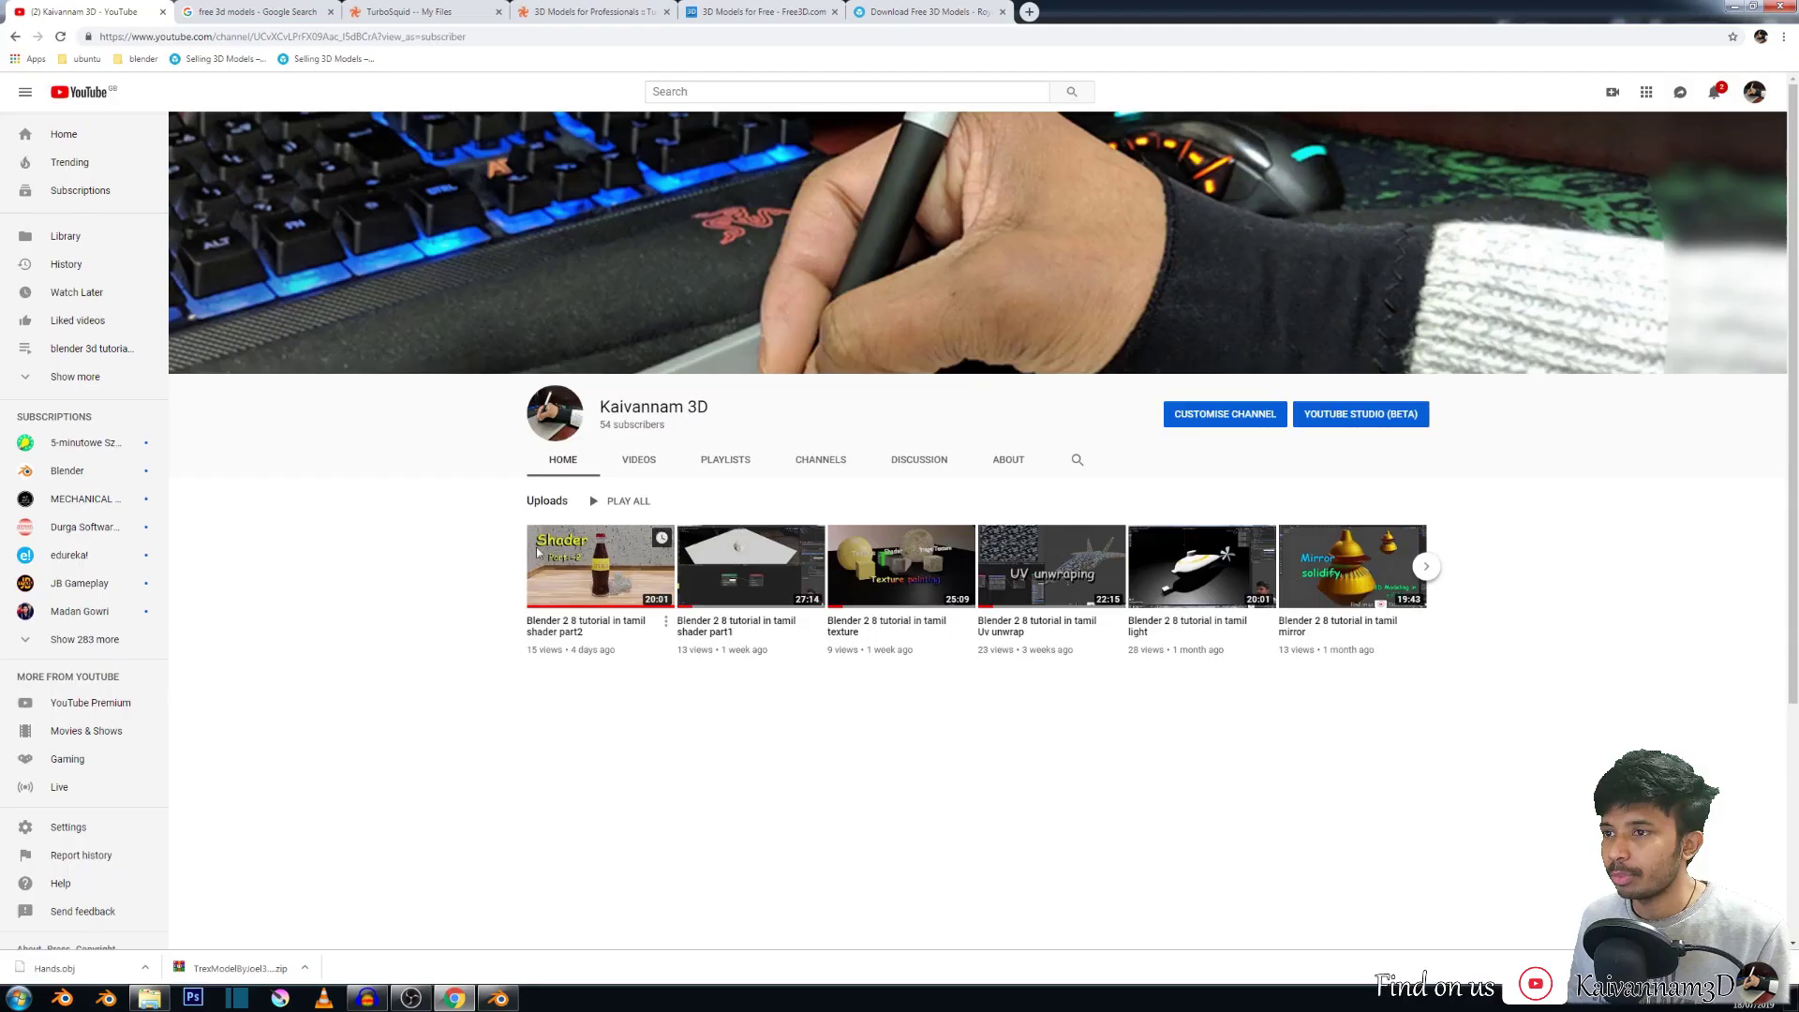
{"action": "left_click", "coordinate": [639, 459]}
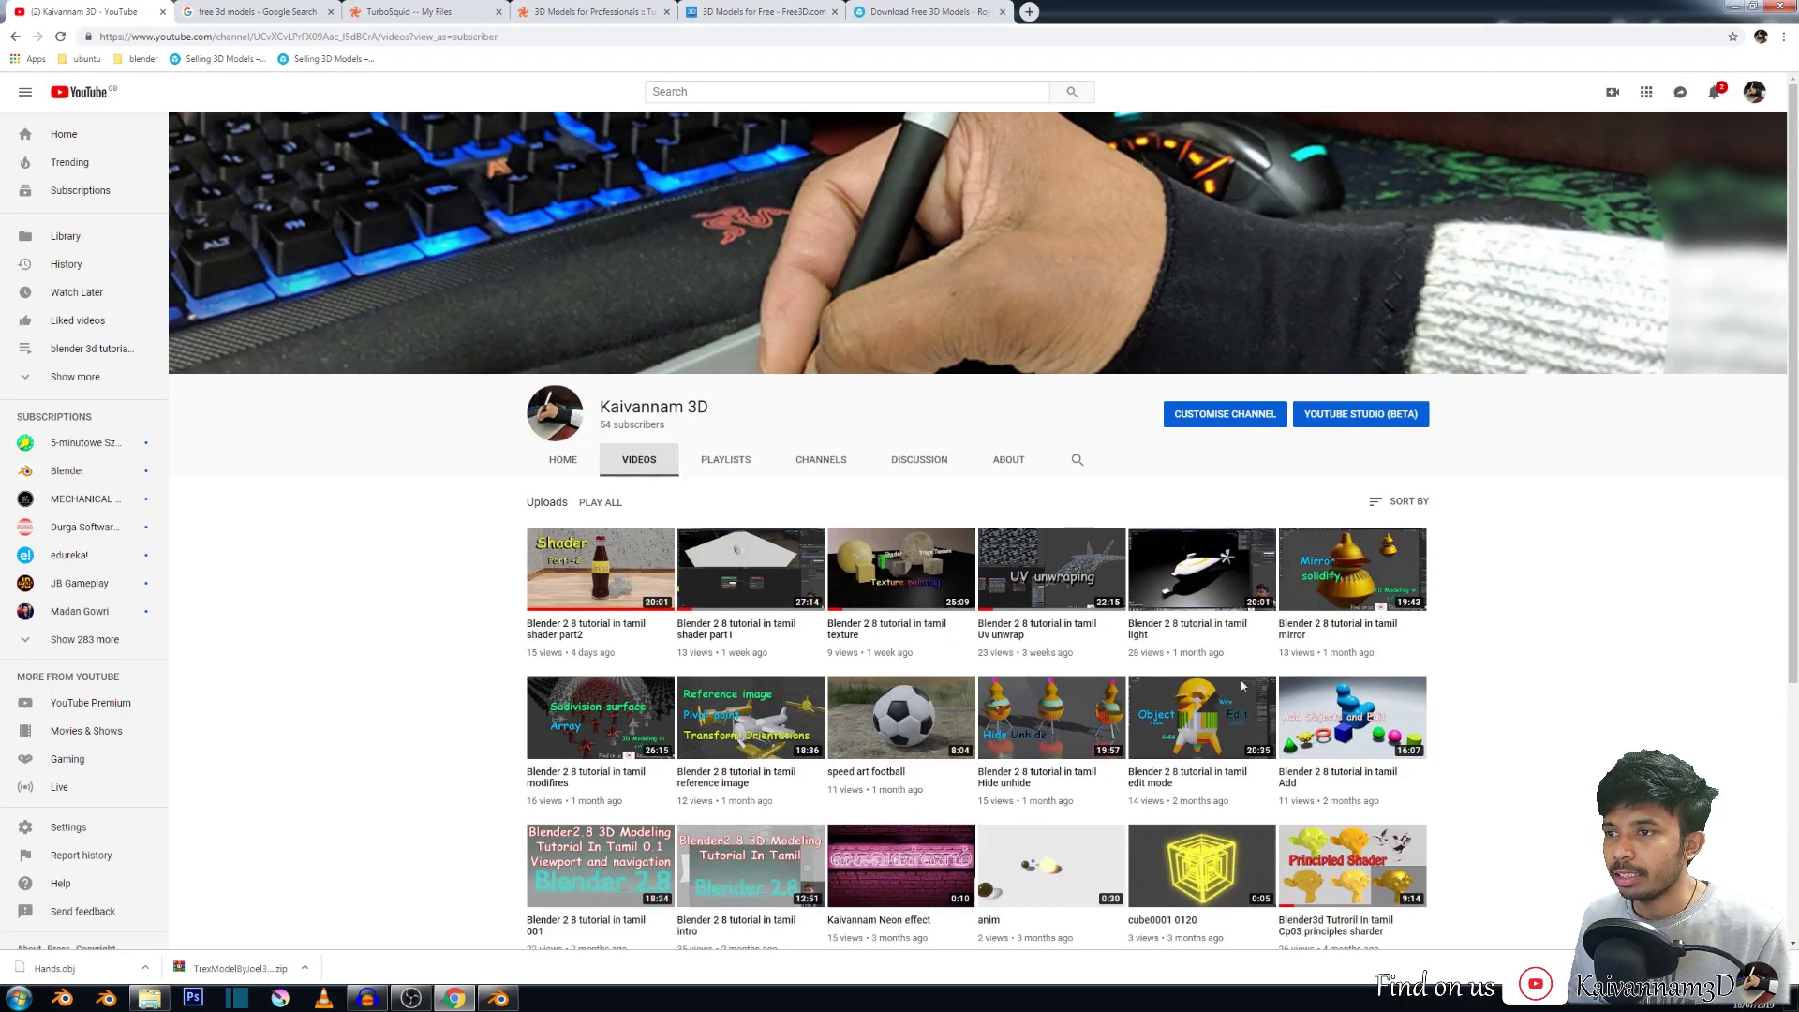
{"action": "scroll", "coordinate": [631, 449], "scroll_direction": "down", "scroll_amount": 4}
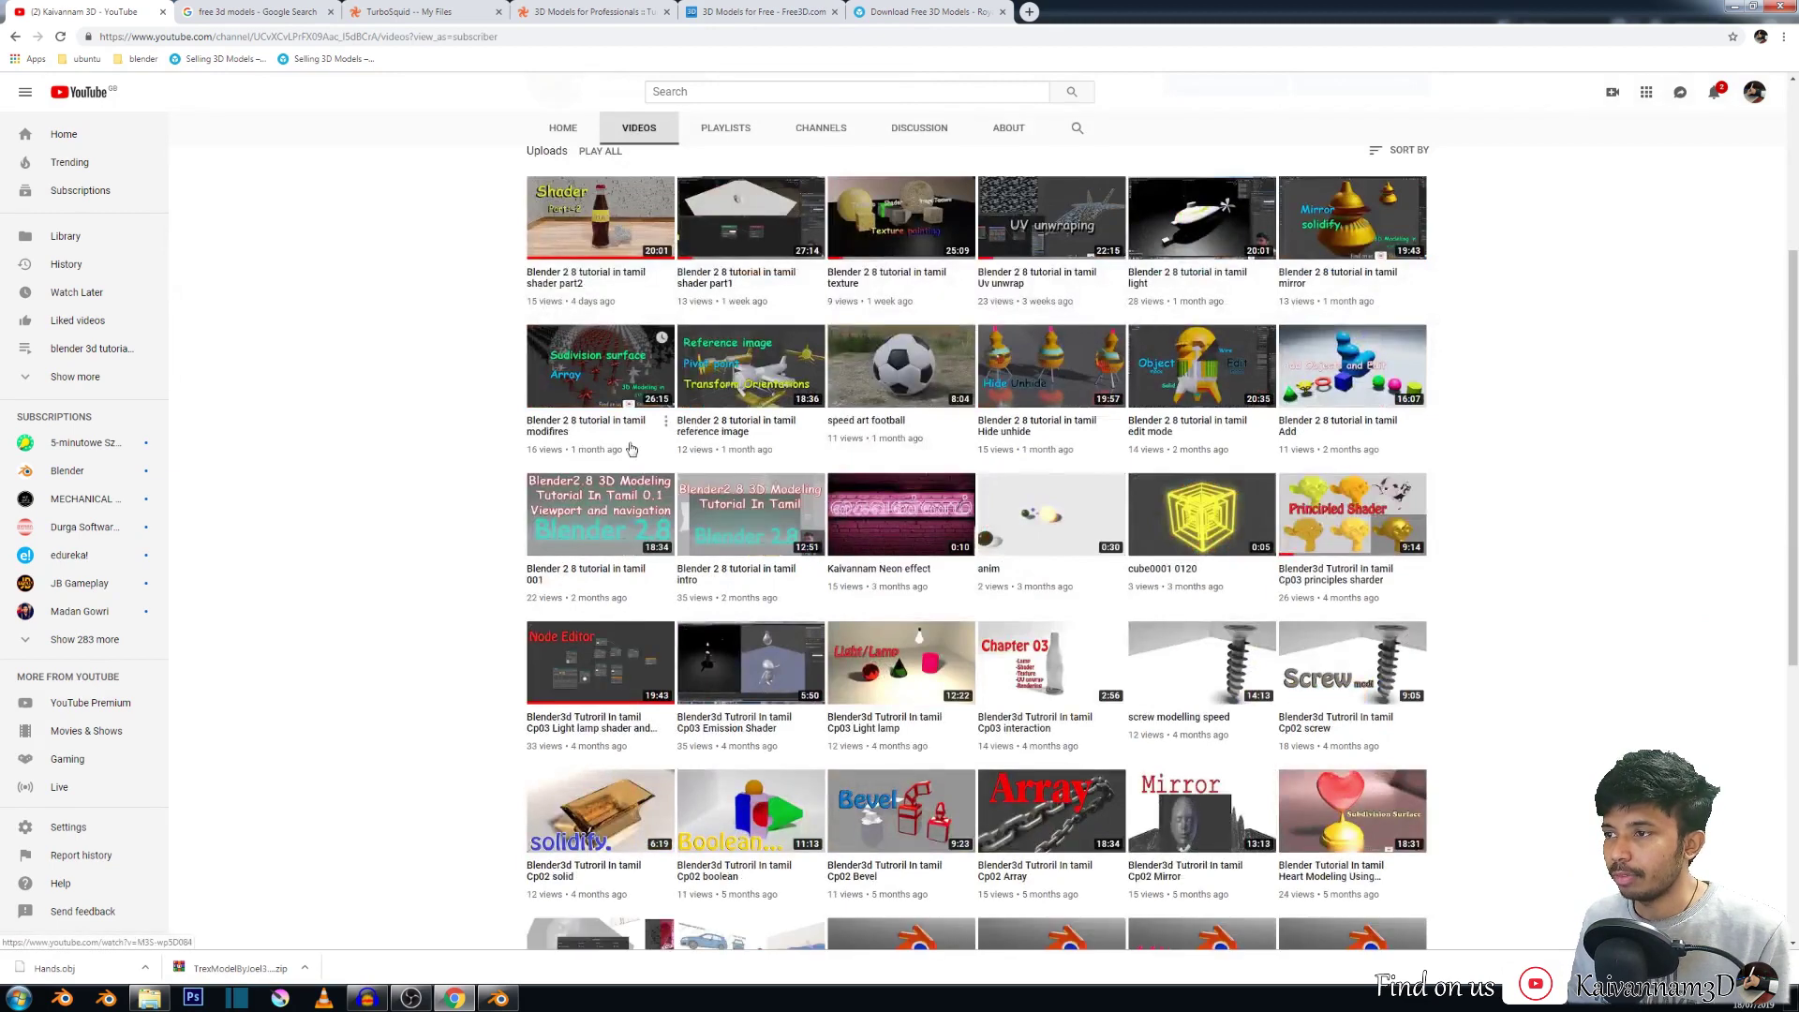
{"action": "scroll", "coordinate": [599, 468], "scroll_direction": "up", "scroll_amount": 3}
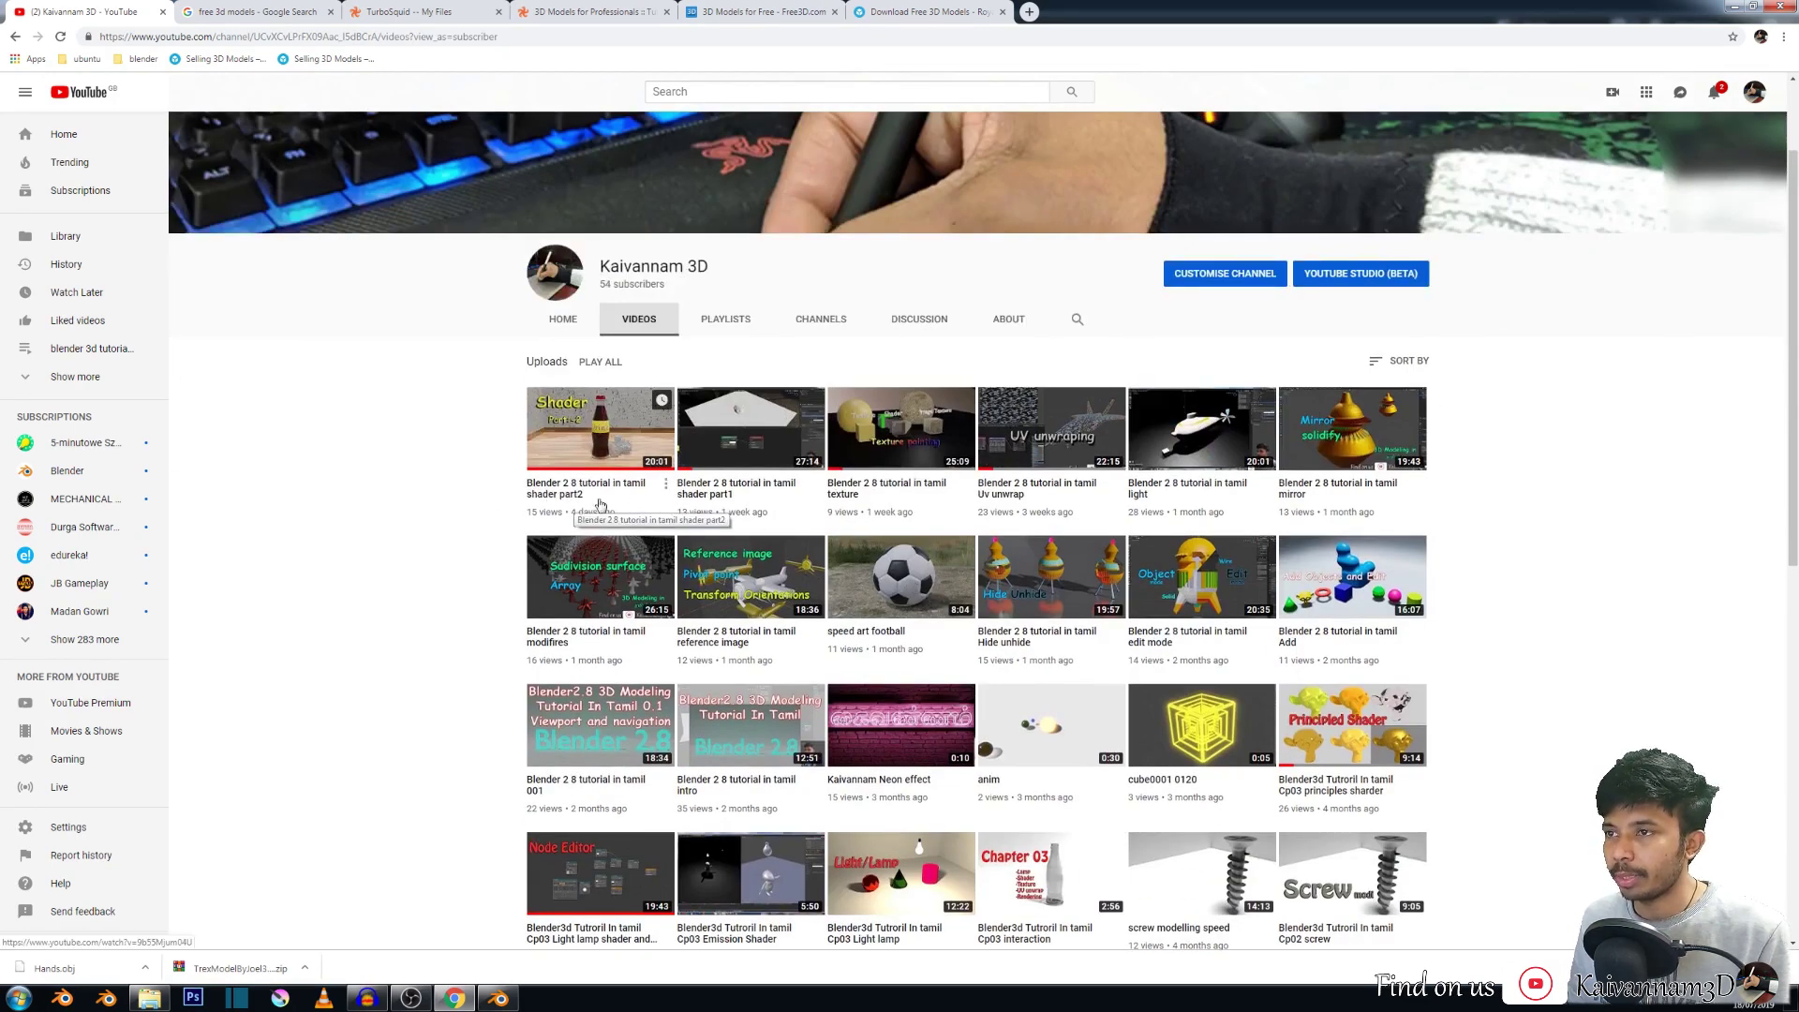
{"action": "left_click", "coordinate": [509, 1000]}
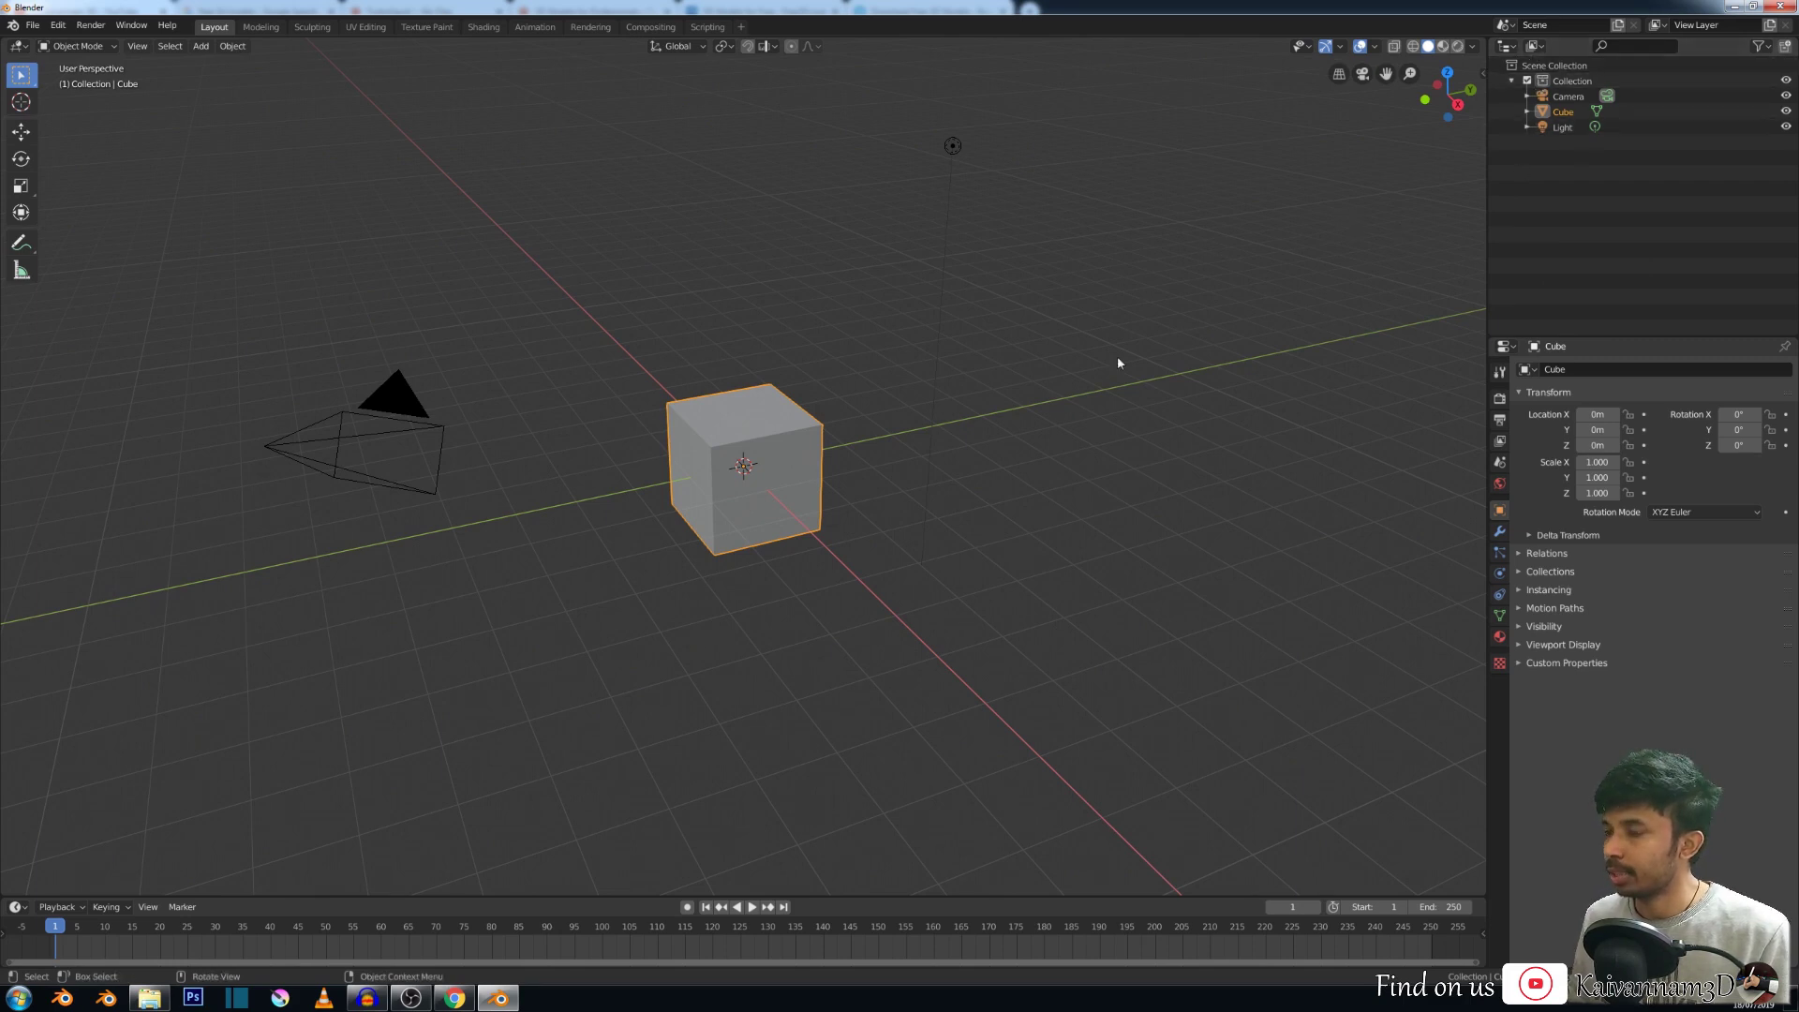
Select and delete the default cube, camera and light, leaving an empty collection.
{"action": "key", "text": "a"}
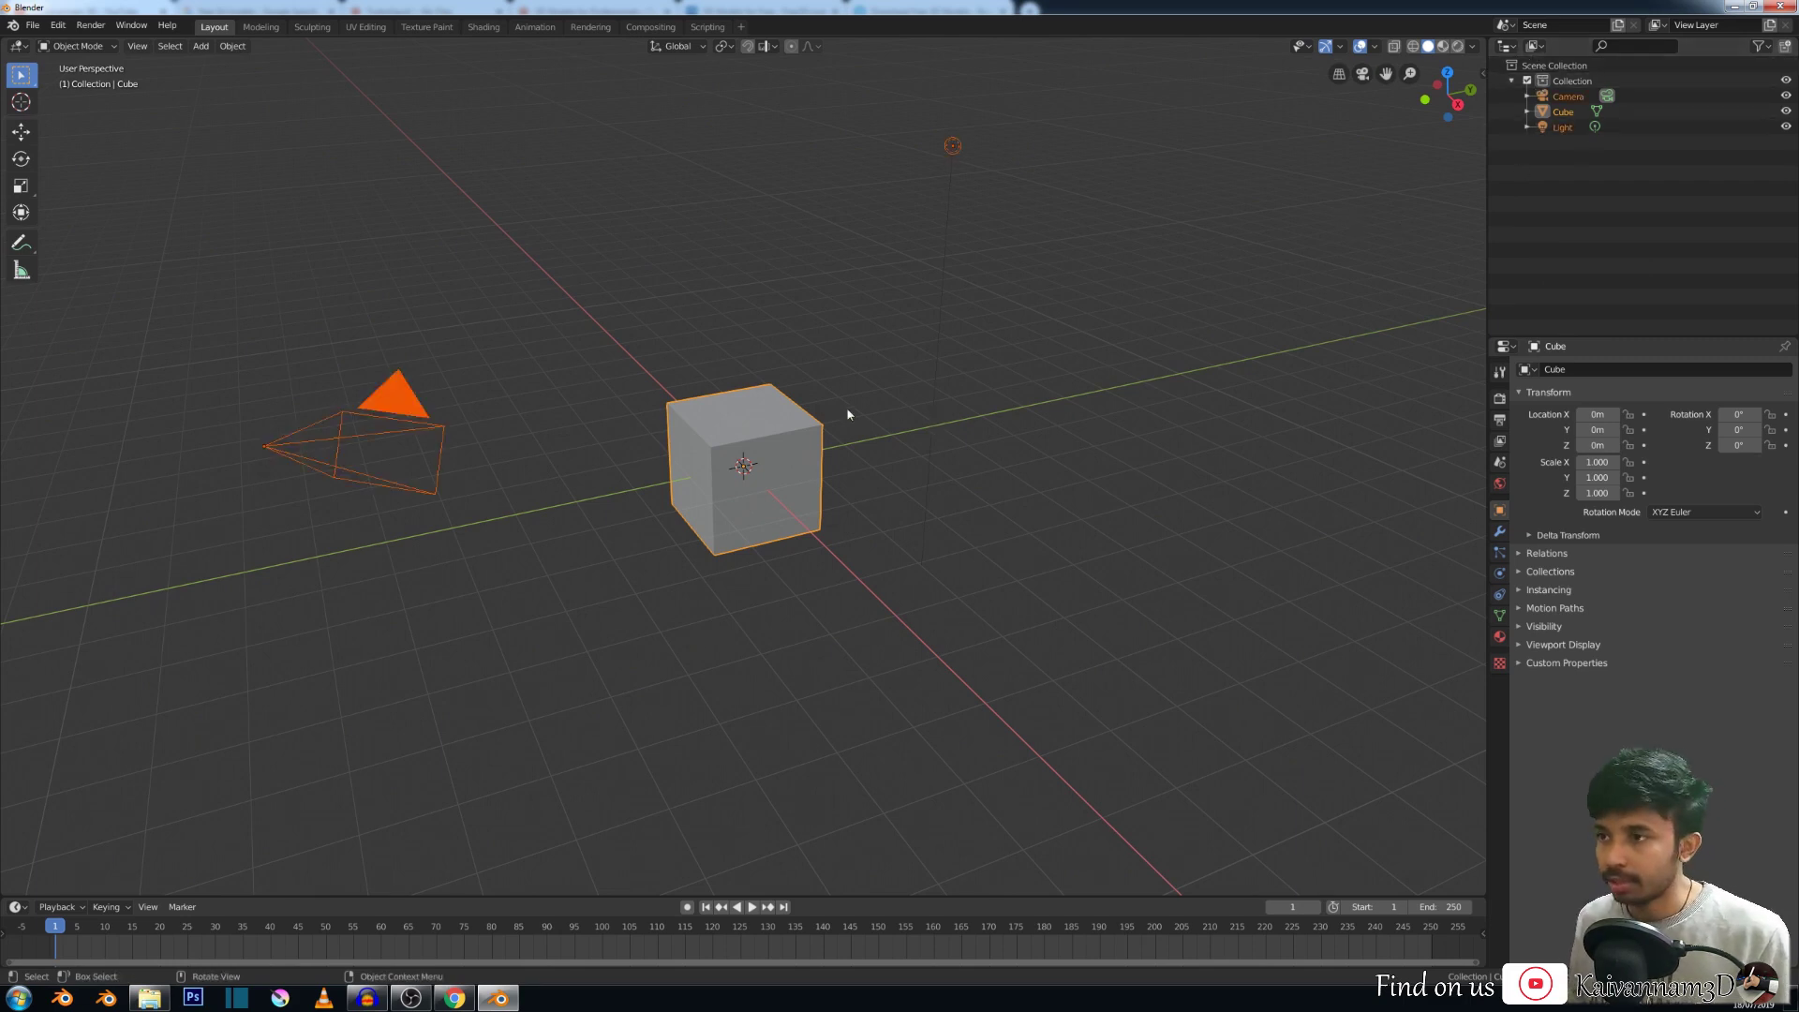
{"action": "key", "text": "x"}
{"action": "left_click", "coordinate": [965, 415]}
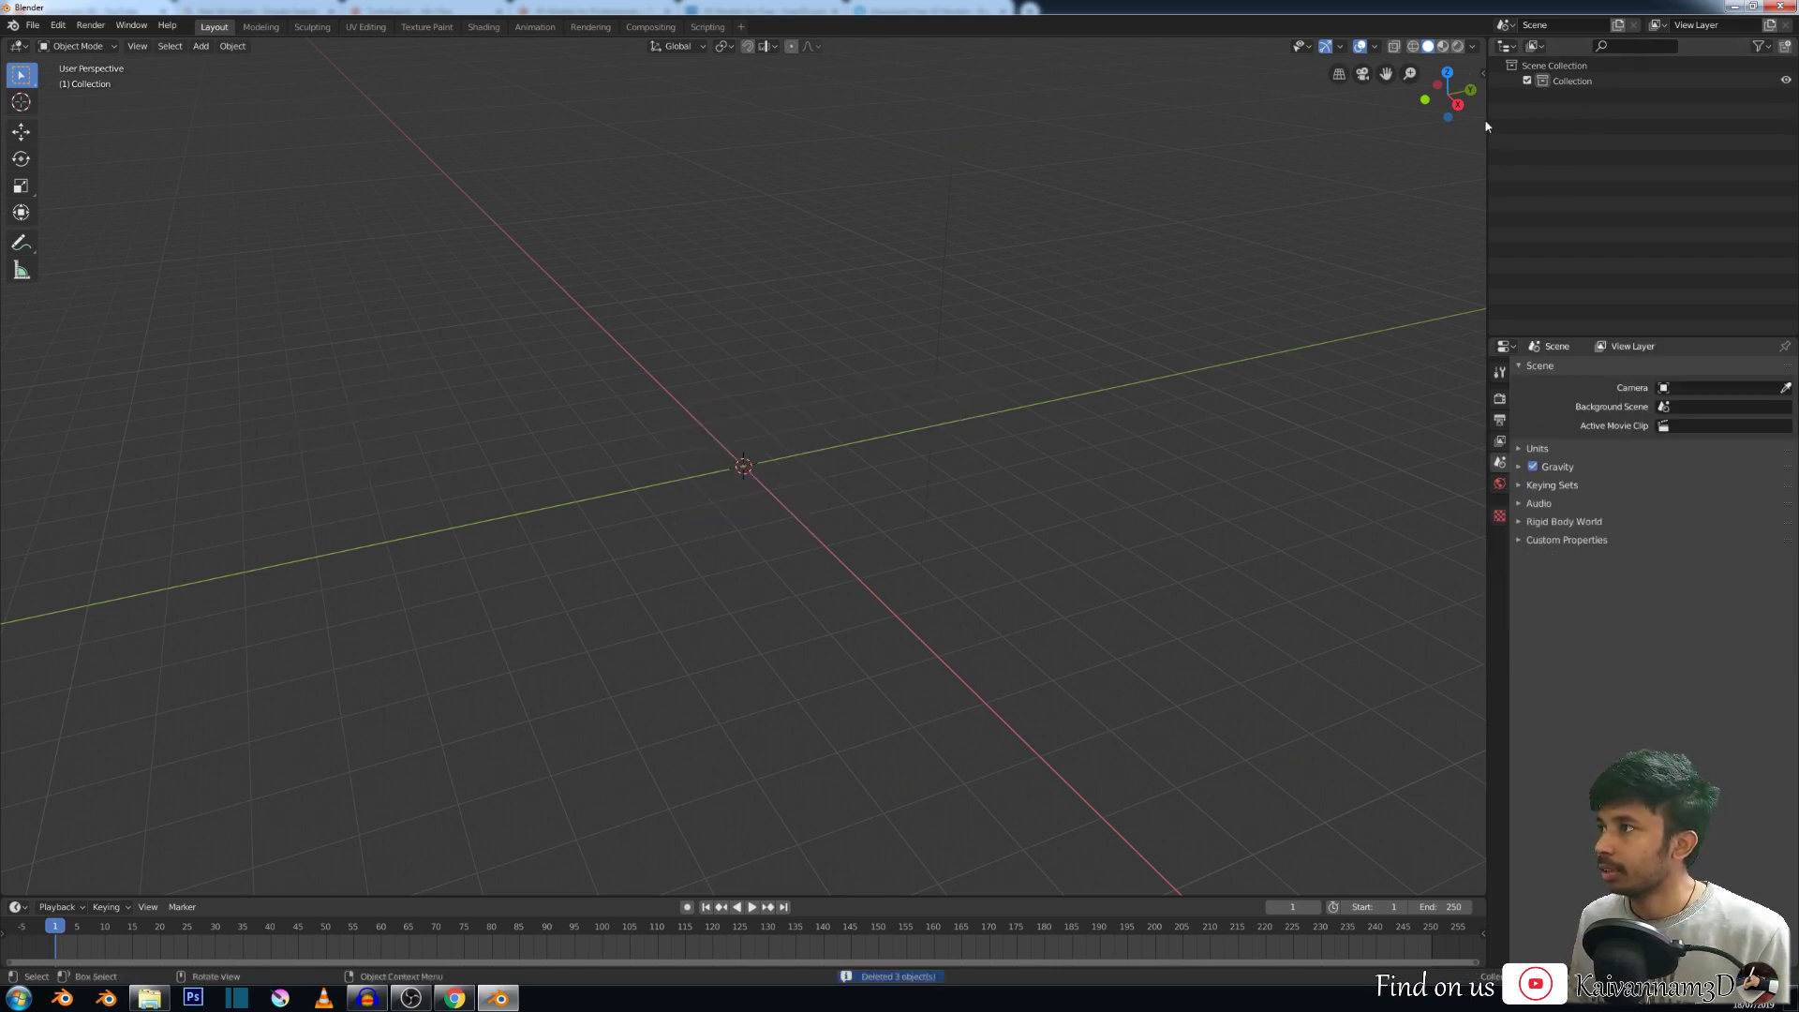
{"action": "left_click_drag", "start_coordinate": [1486, 119], "coordinate": [1016, 187]}
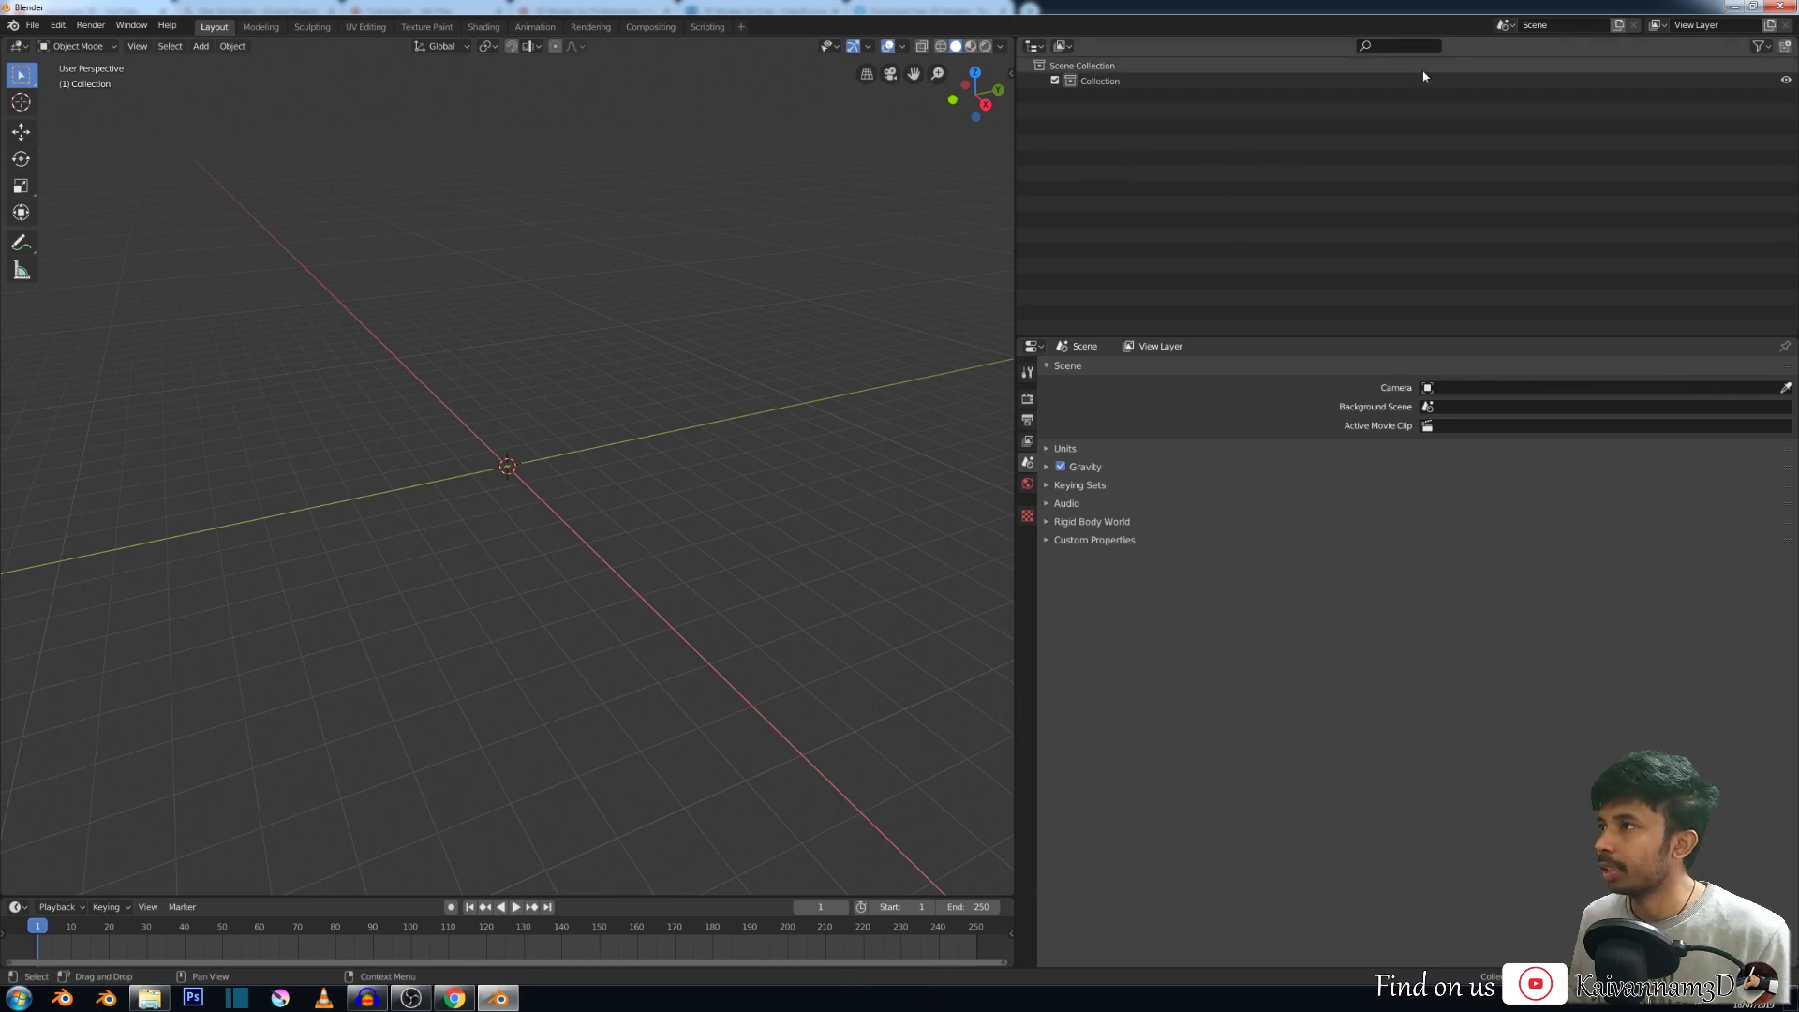
Enlarge the Outliner and rename the scene from 'Scene' to '01'.
{"action": "left_click_drag", "start_coordinate": [1249, 335], "coordinate": [1248, 831]}
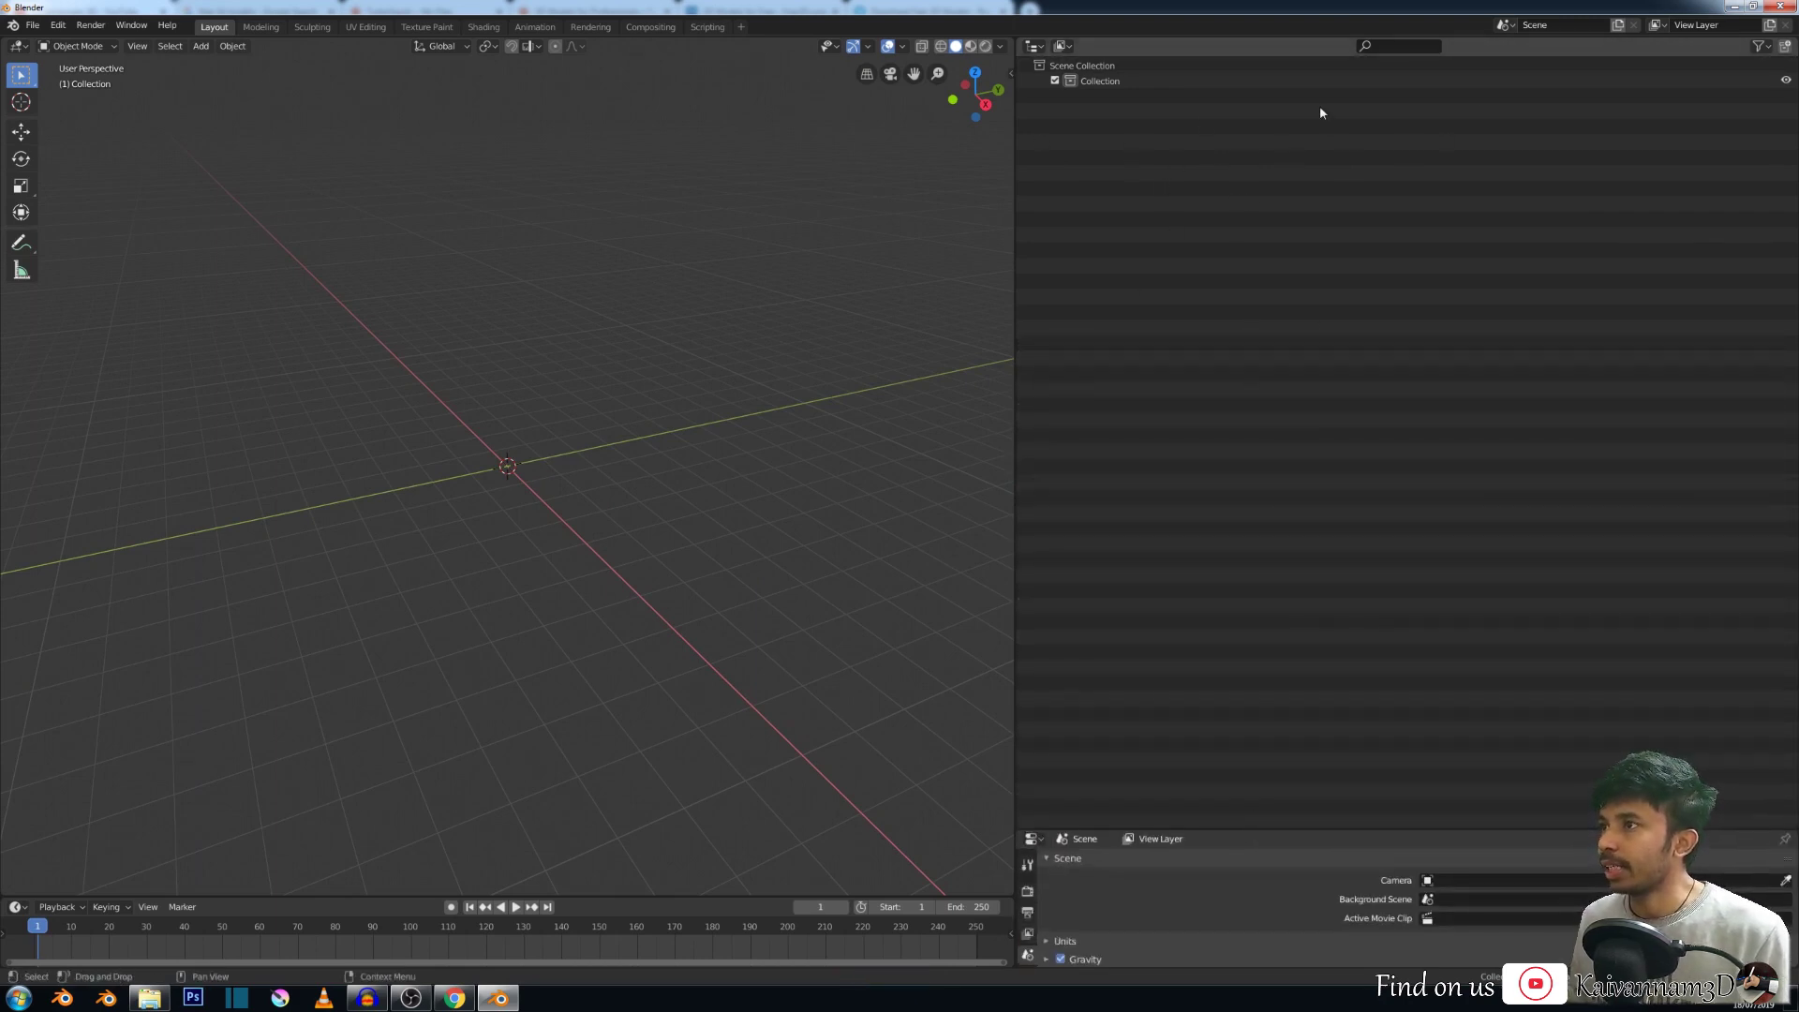
{"action": "left_click", "coordinate": [1503, 25]}
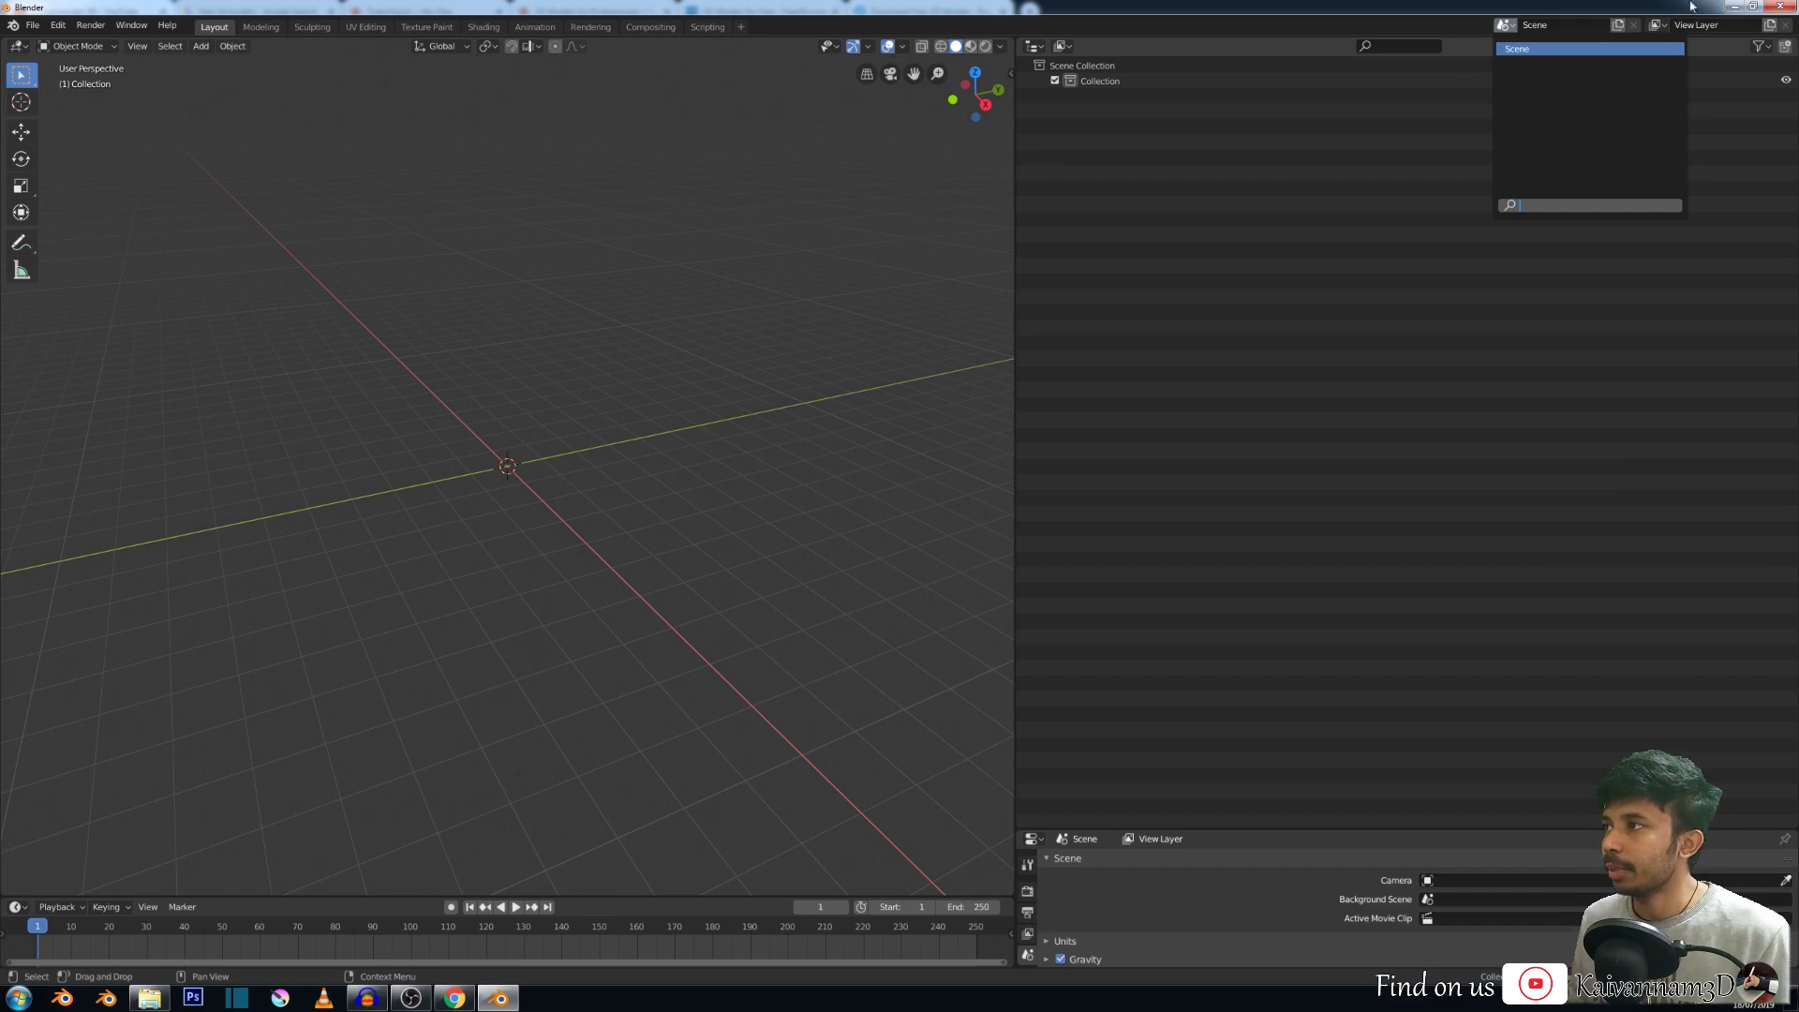
{"action": "left_click", "coordinate": [1567, 24]}
{"action": "key", "text": "BackSpace"}
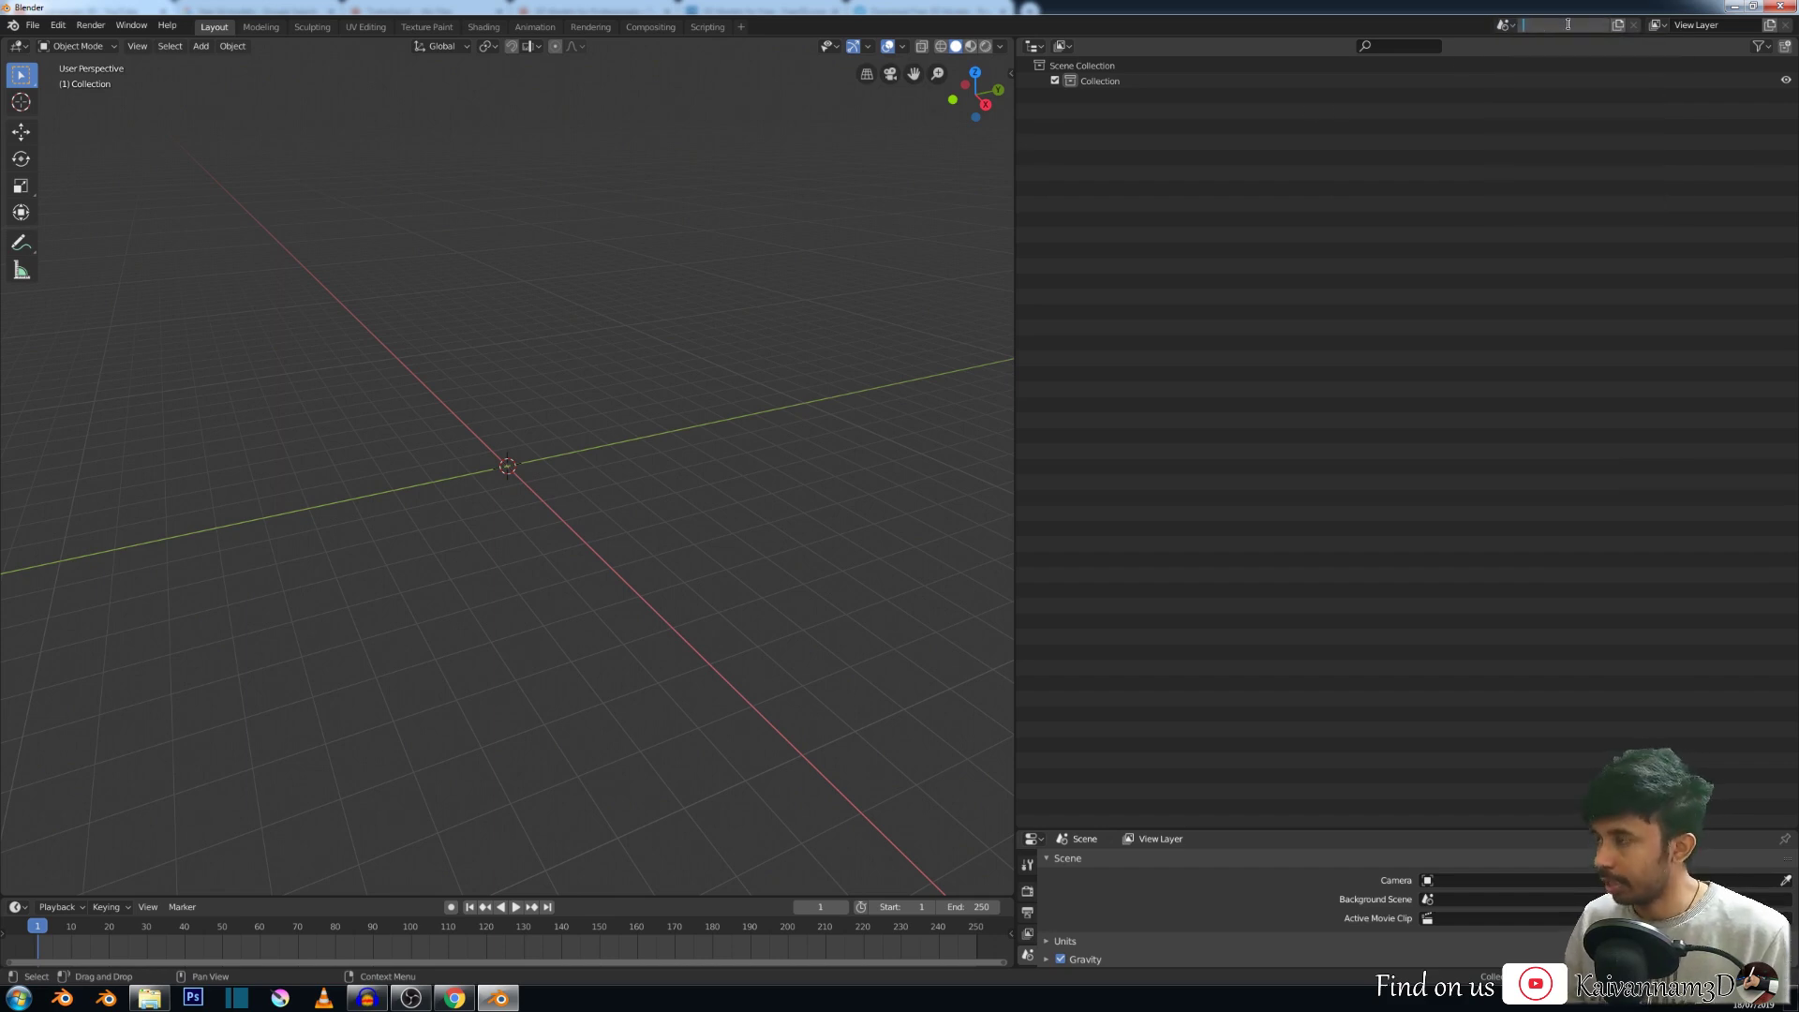
{"action": "type", "text": "01"}
{"action": "key", "text": "Return"}
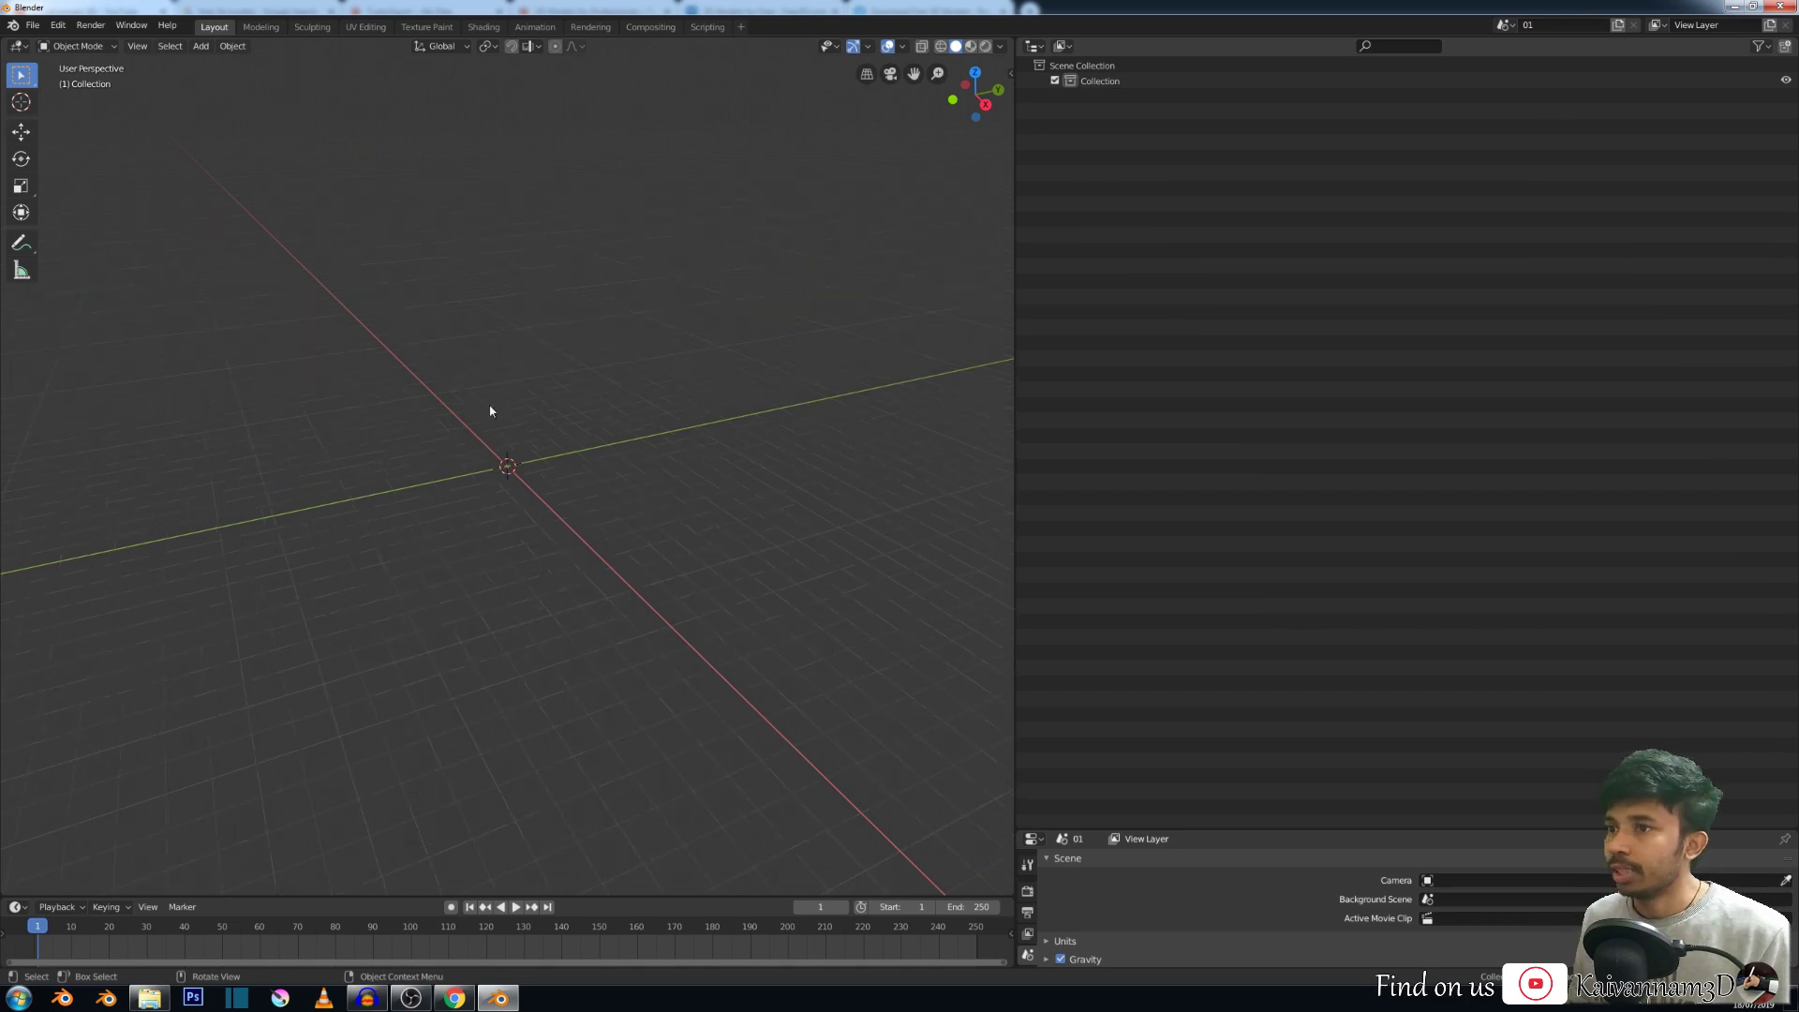
Add a circle, cube, UV sphere, camera and sun lamp, then collapse the Collection.
{"action": "key", "text": "shift+a"}
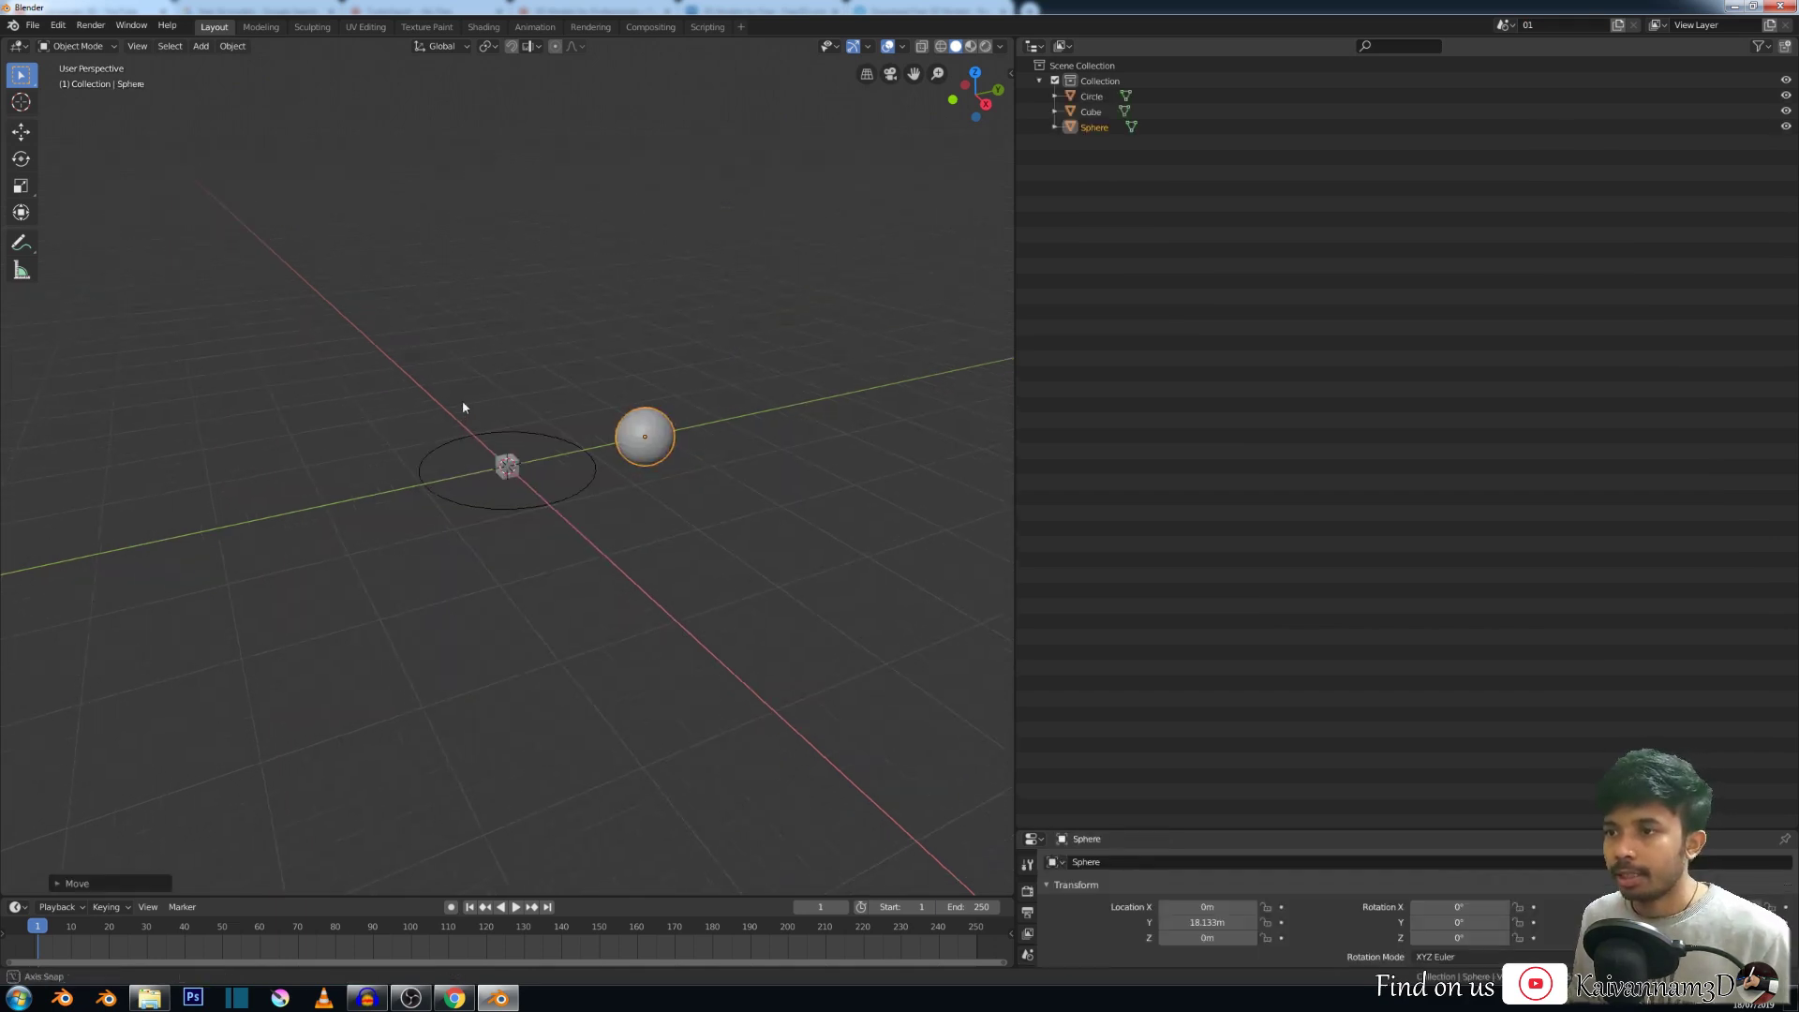
{"action": "middle_click_drag", "start_coordinate": [463, 406], "coordinate": [677, 496]}
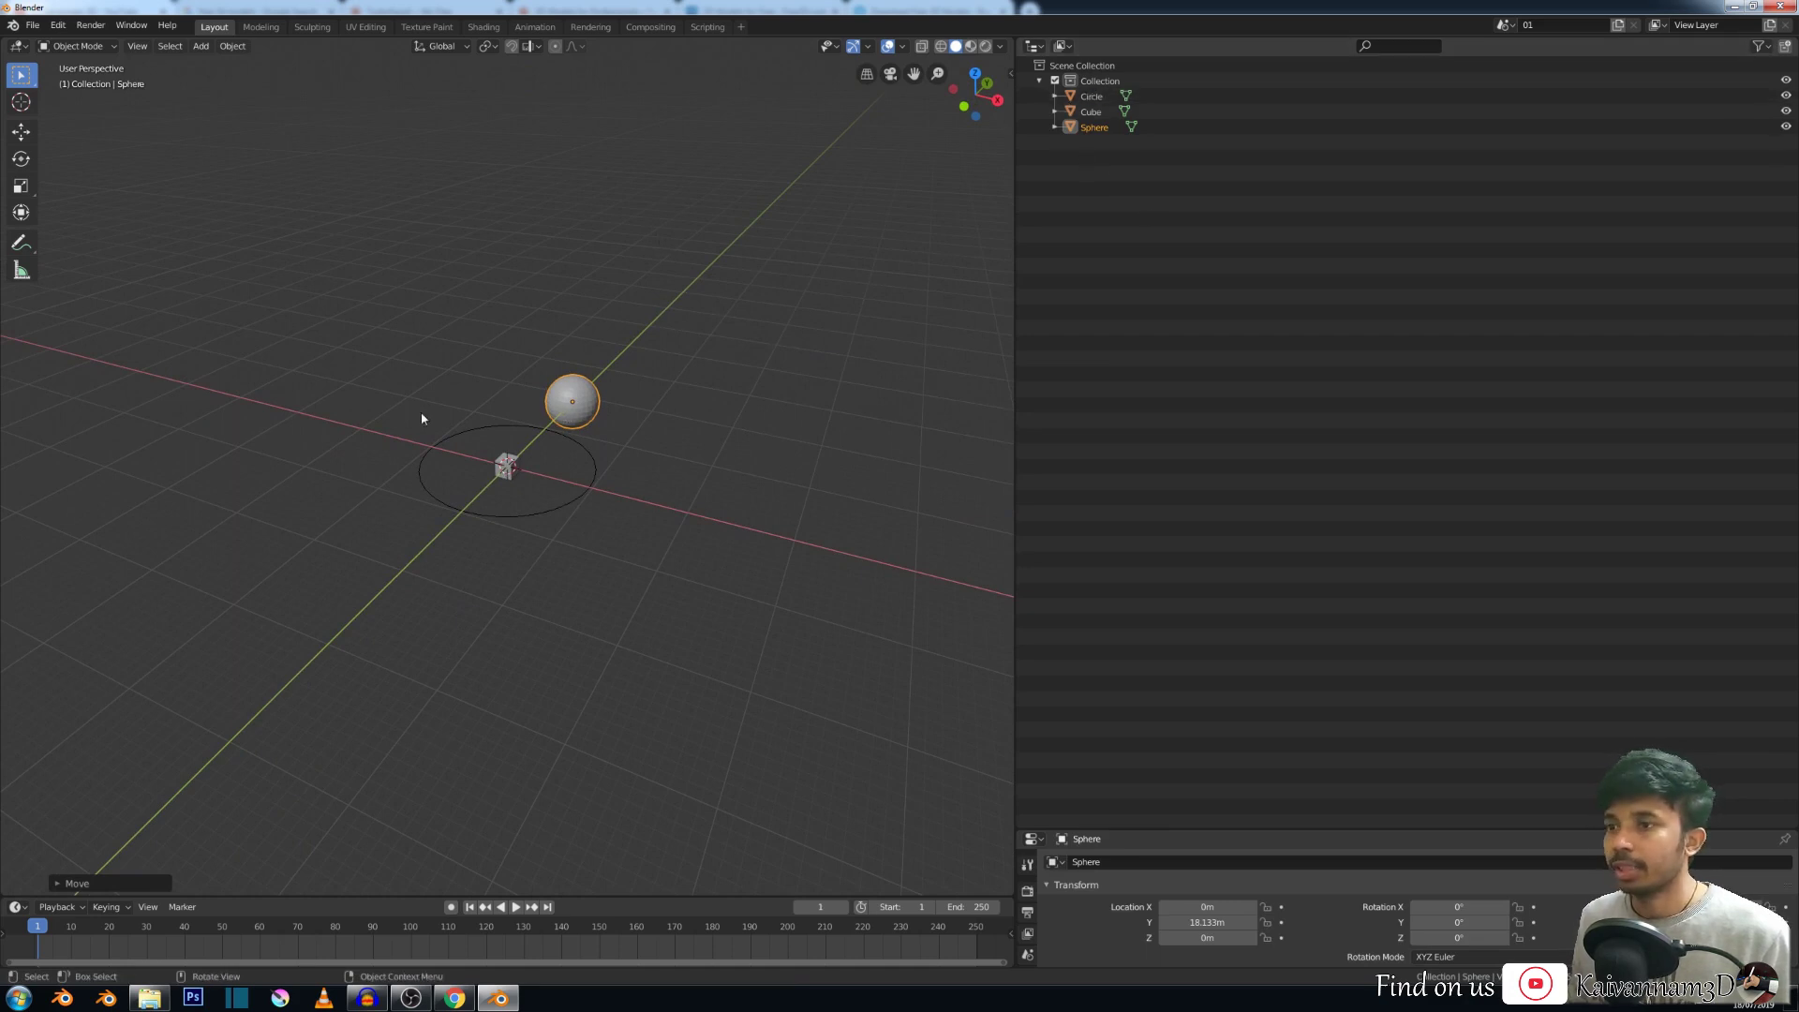
{"action": "scroll", "coordinate": [524, 306], "scroll_direction": "down", "scroll_amount": 3}
{"action": "scroll", "coordinate": [514, 304], "scroll_direction": "up", "scroll_amount": 4}
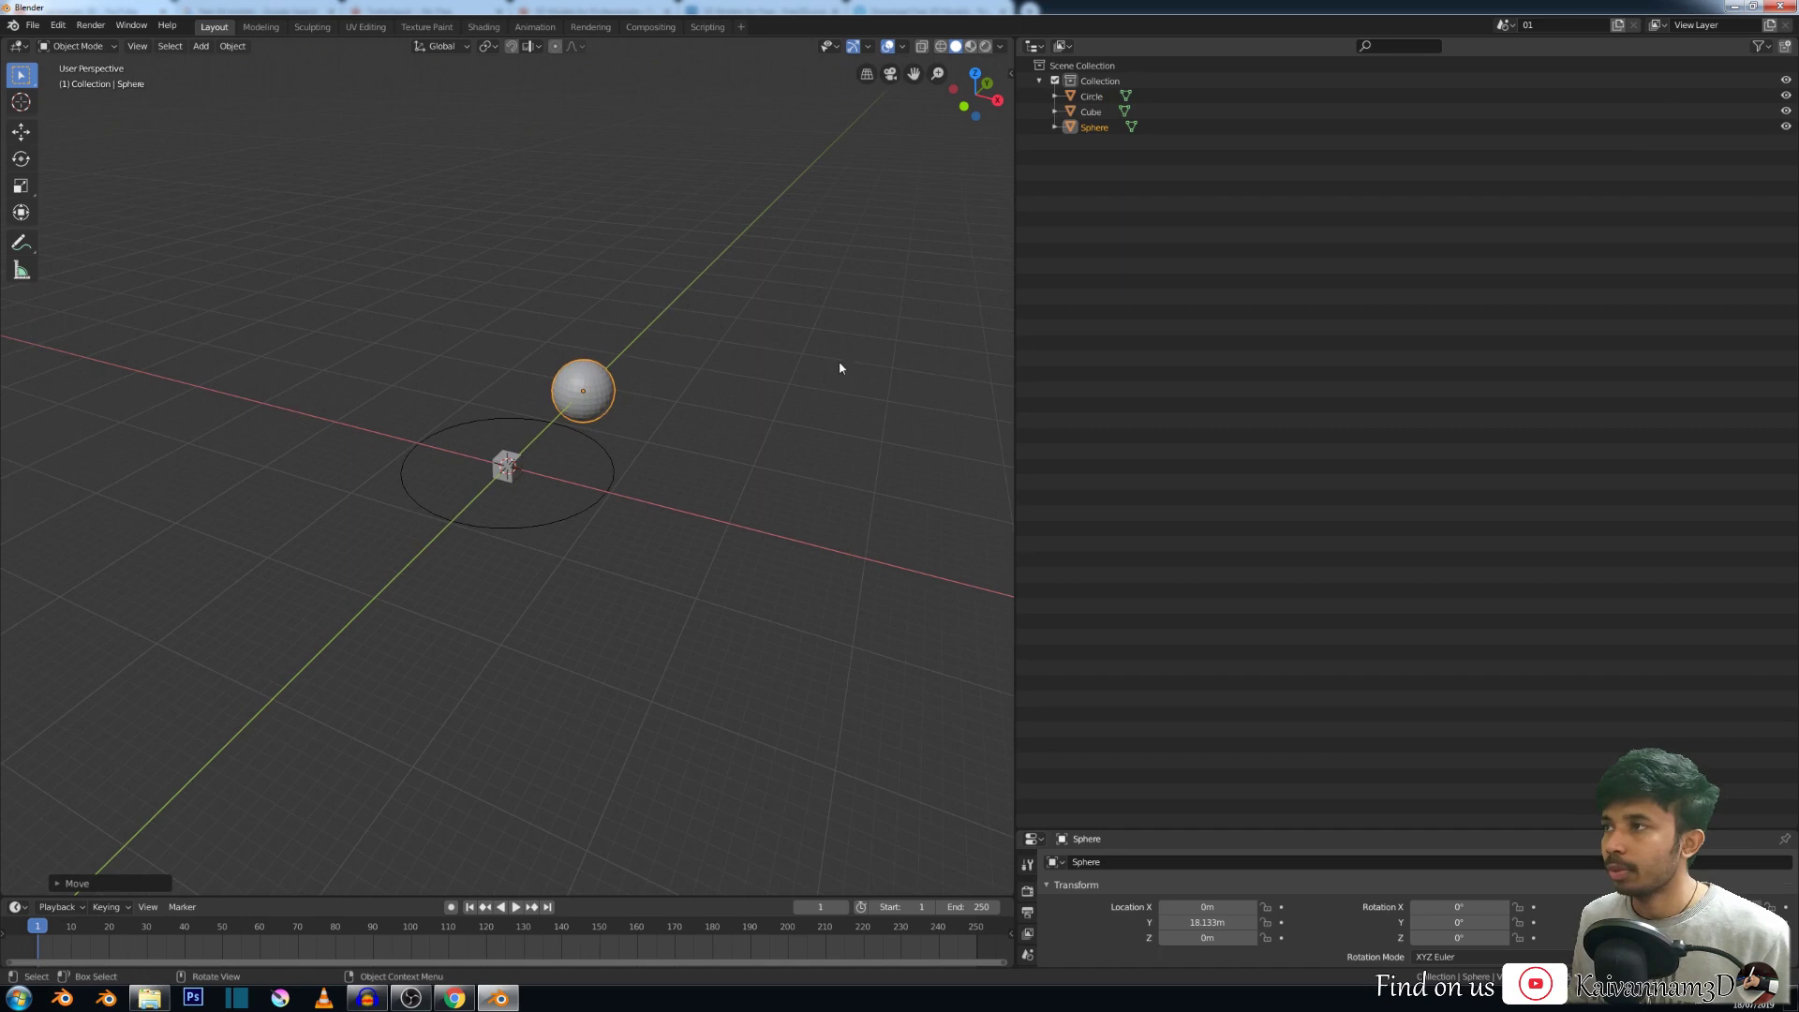
{"action": "key", "text": "shift+a"}
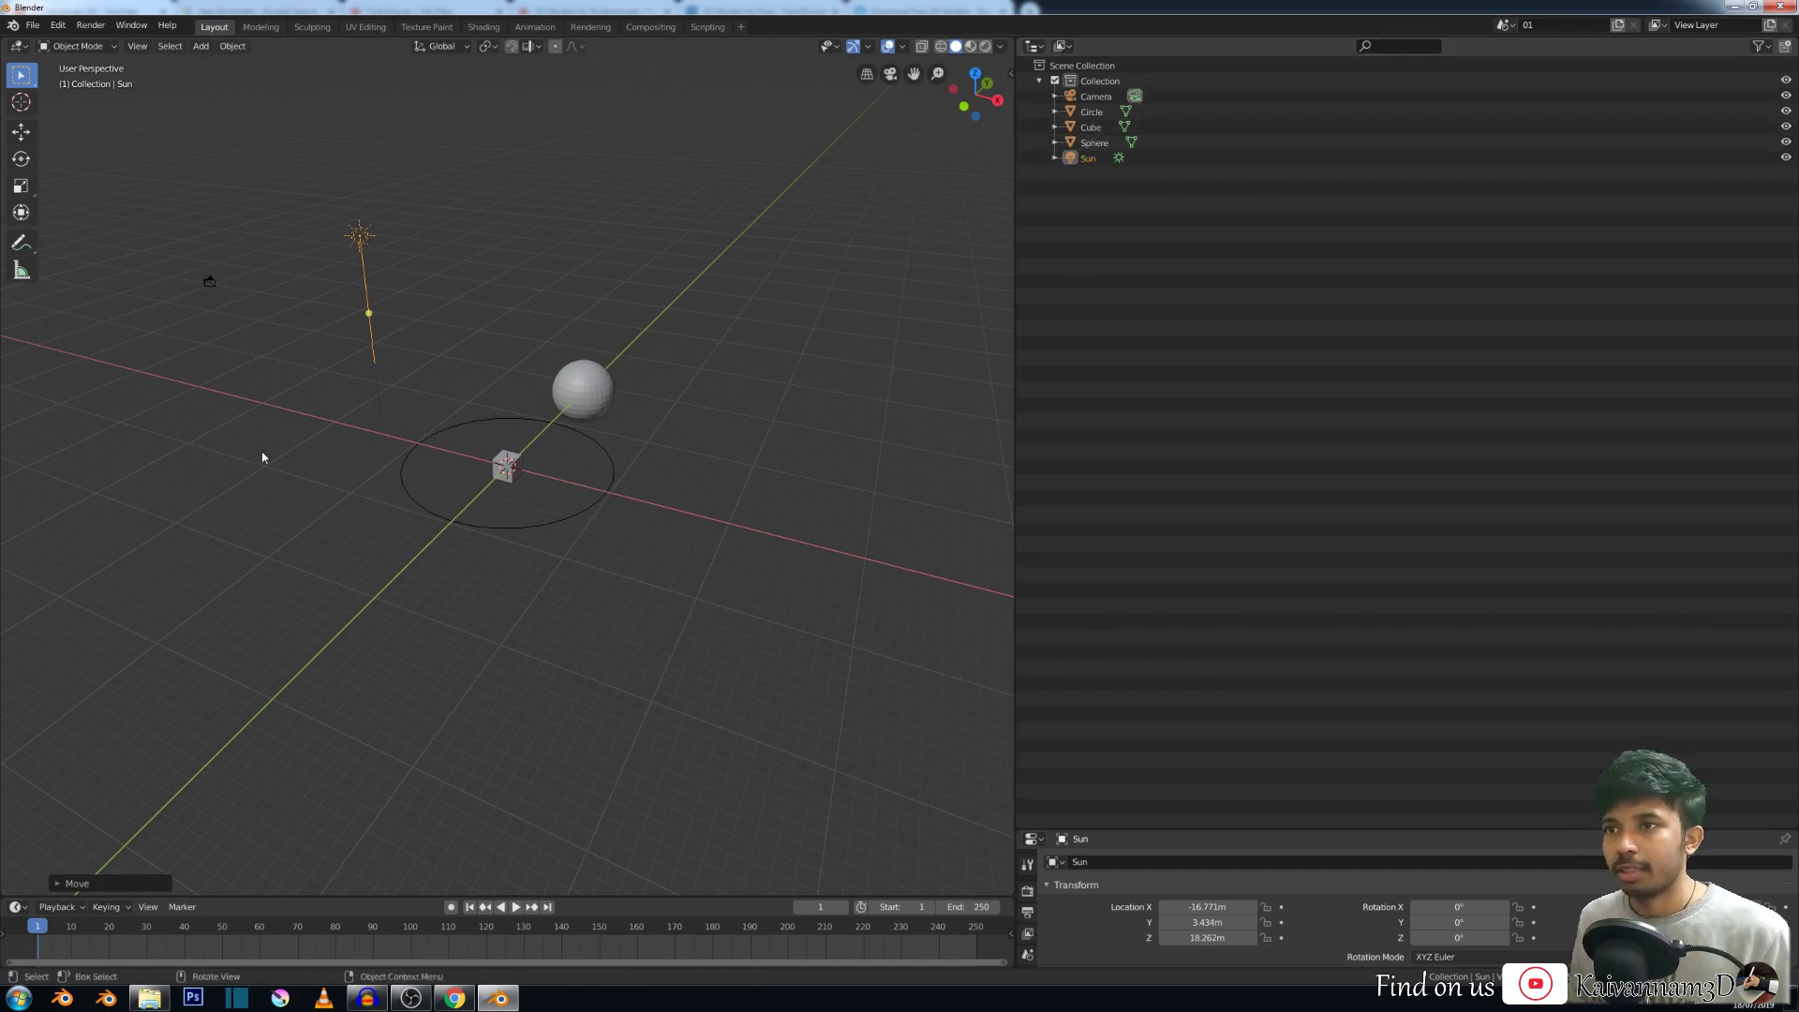
{"action": "left_click", "coordinate": [1039, 80]}
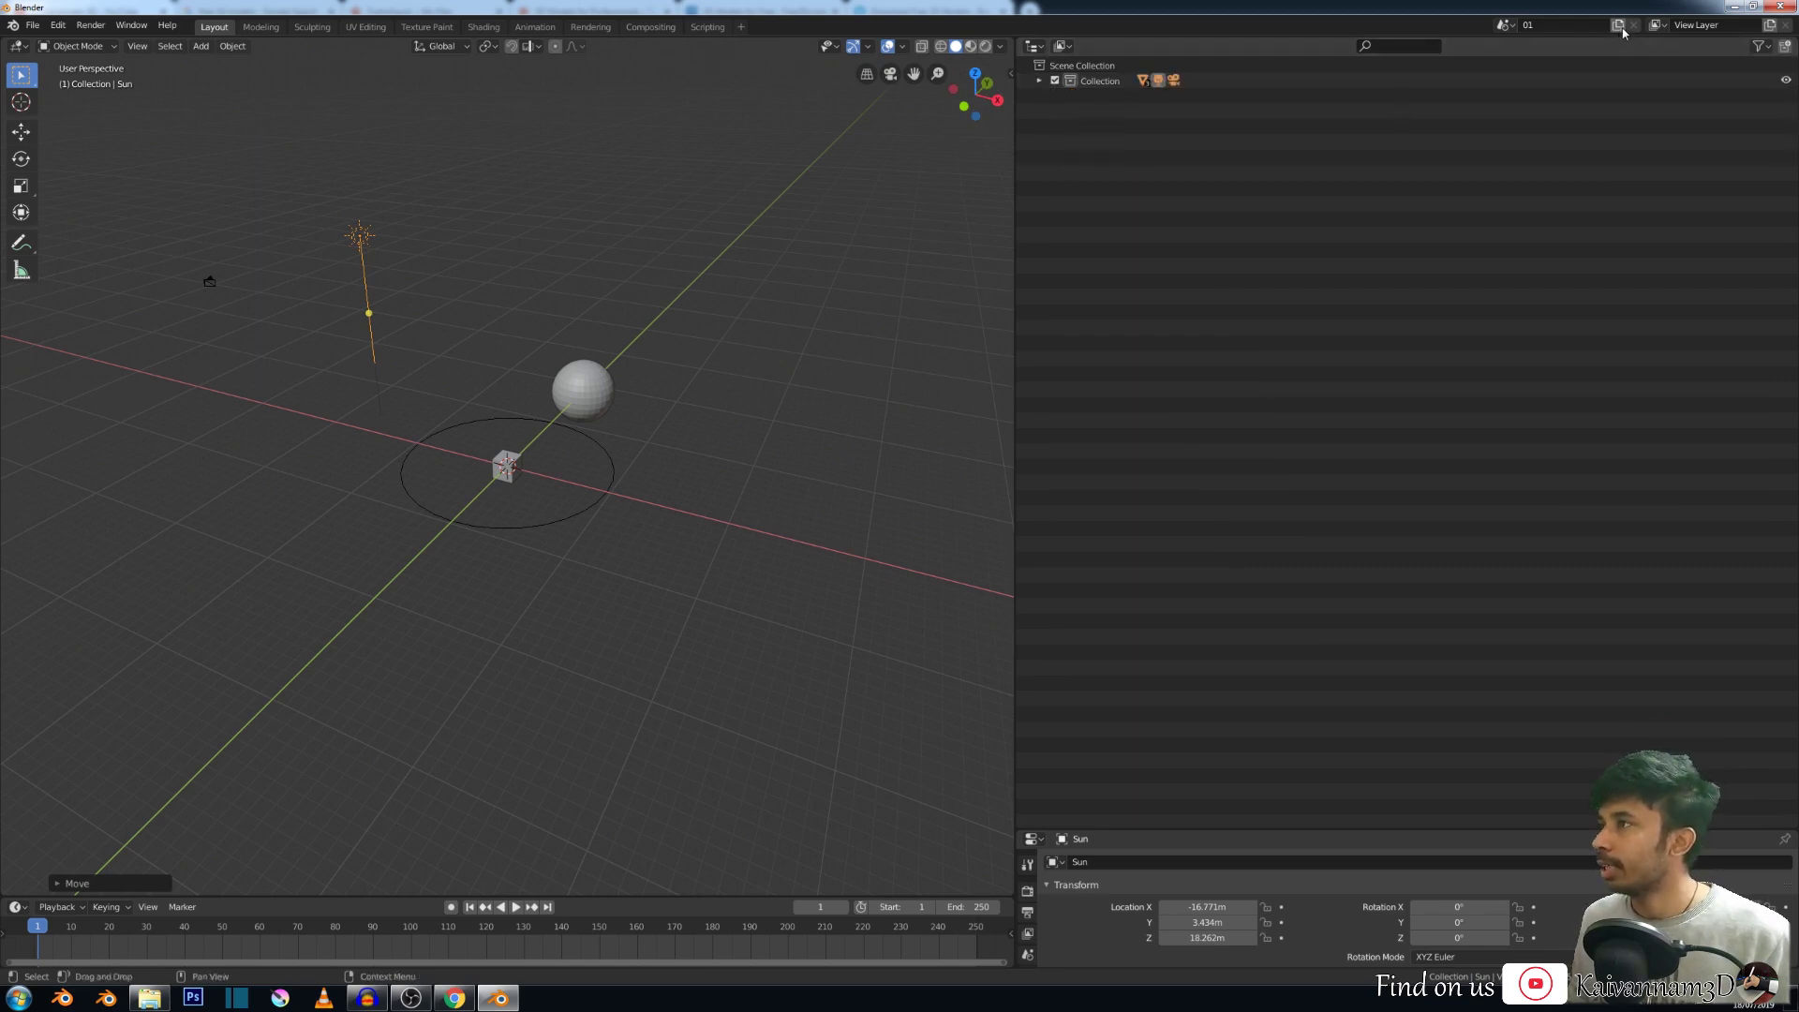
Create a new empty scene and name it '02'.
{"action": "left_click", "coordinate": [1503, 25]}
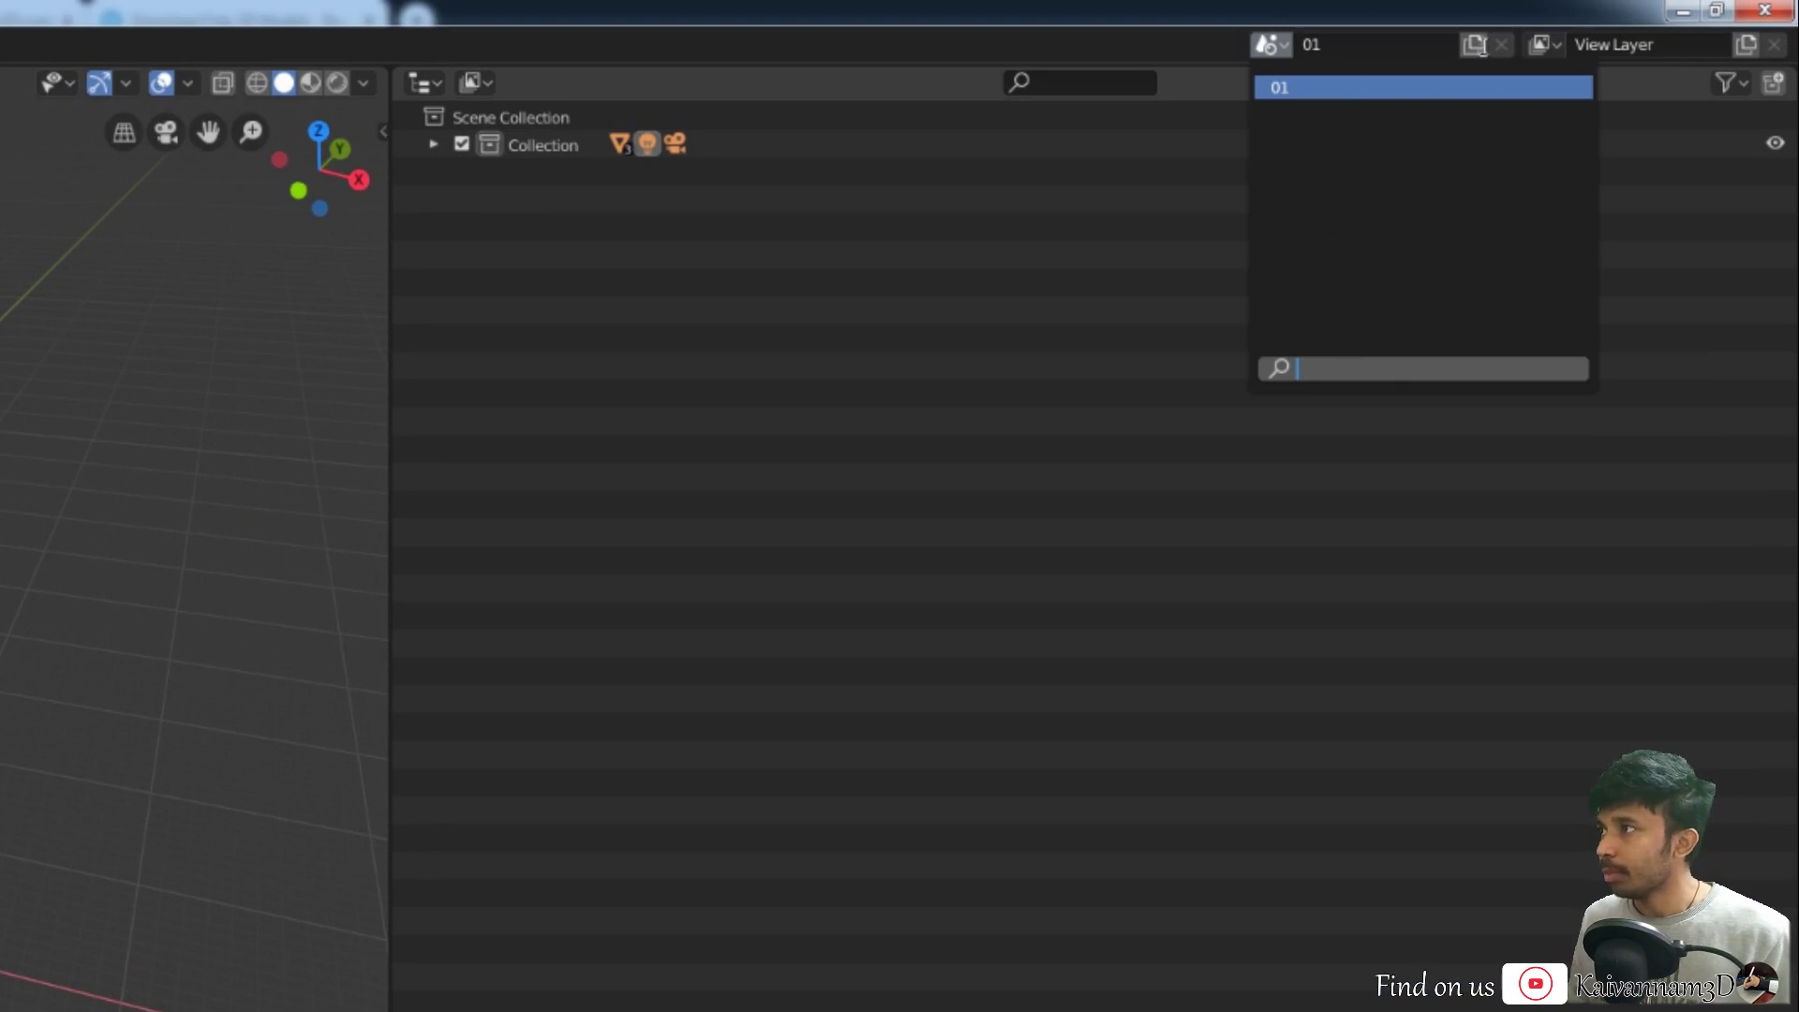
{"action": "left_click", "coordinate": [1102, 326]}
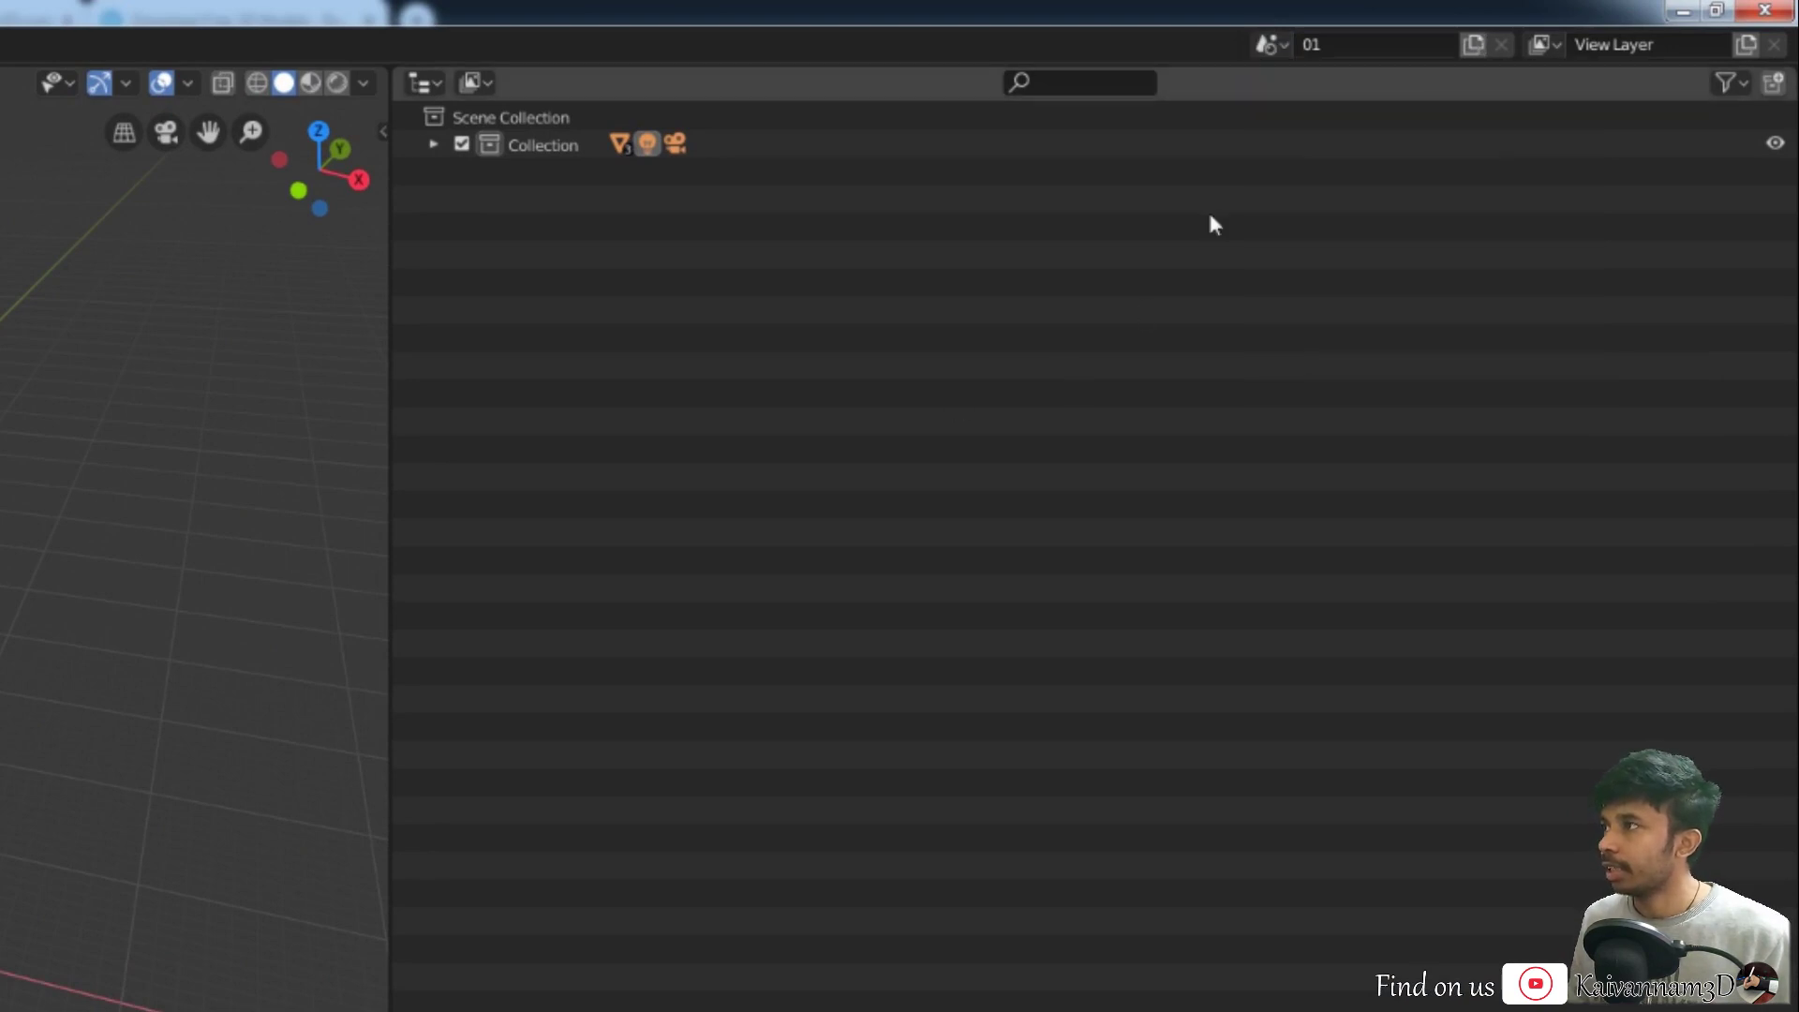
{"action": "left_click", "coordinate": [1478, 49]}
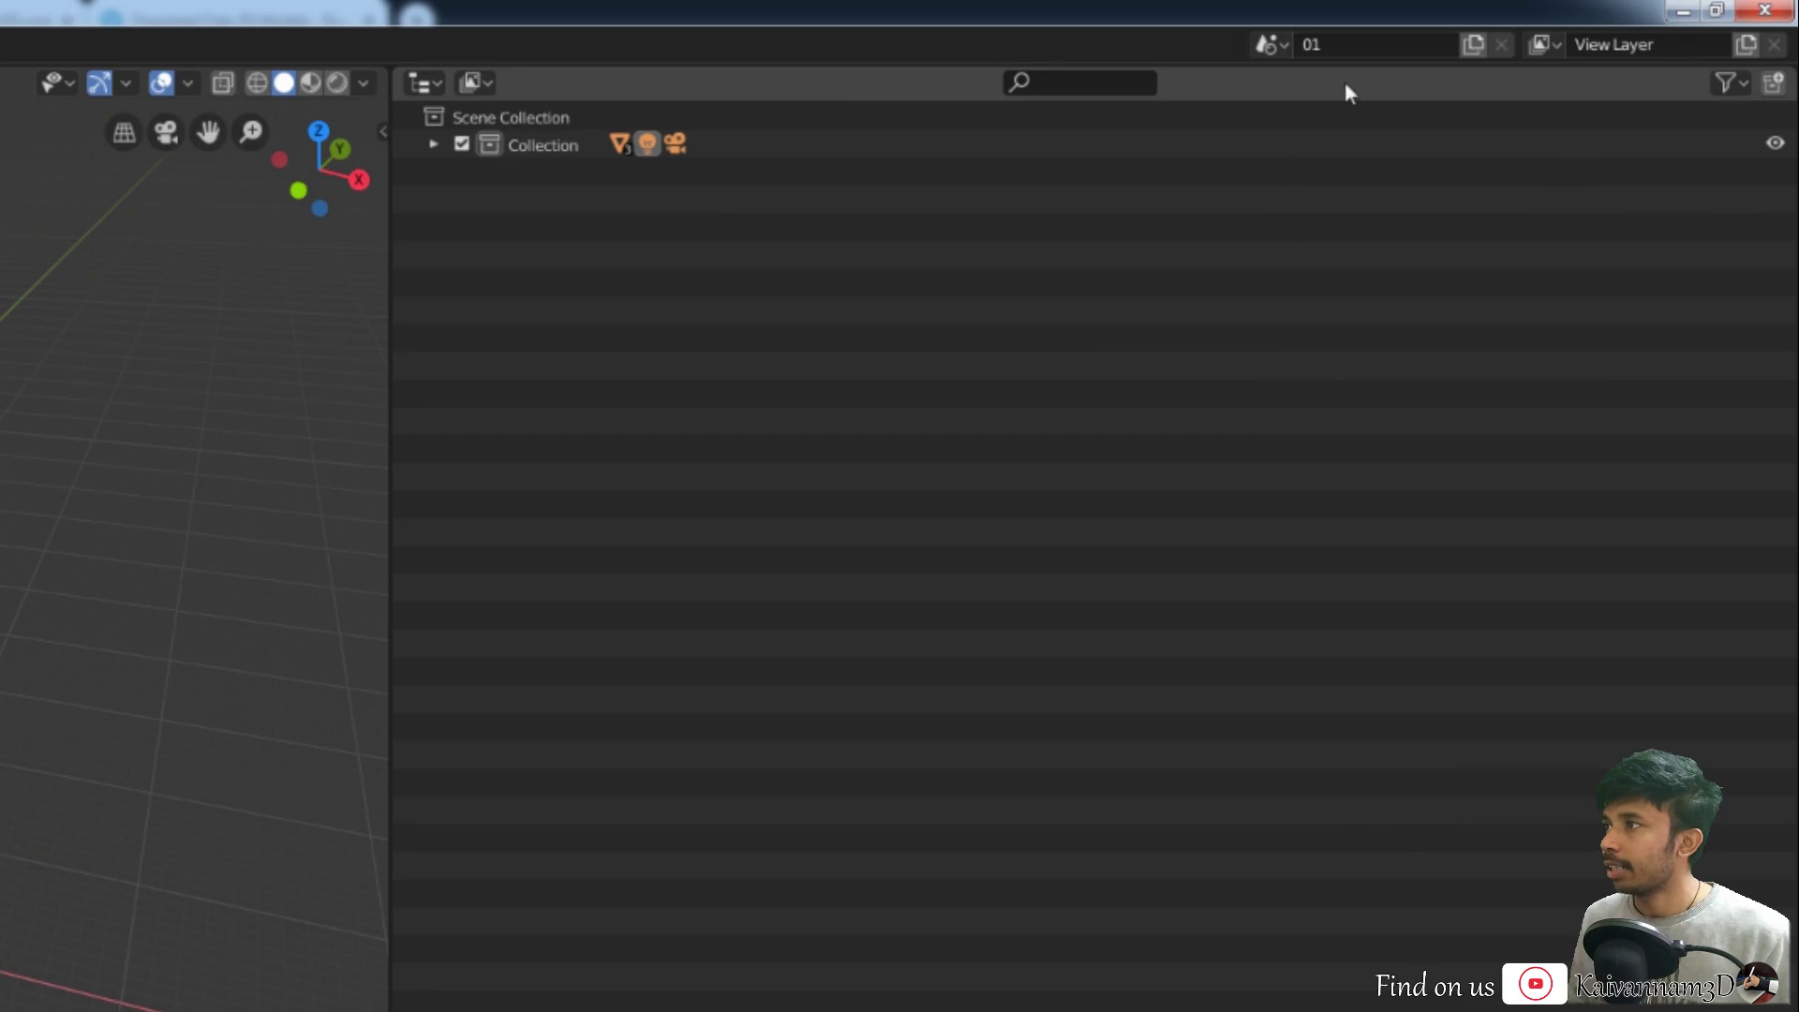
{"action": "left_click", "coordinate": [1476, 50]}
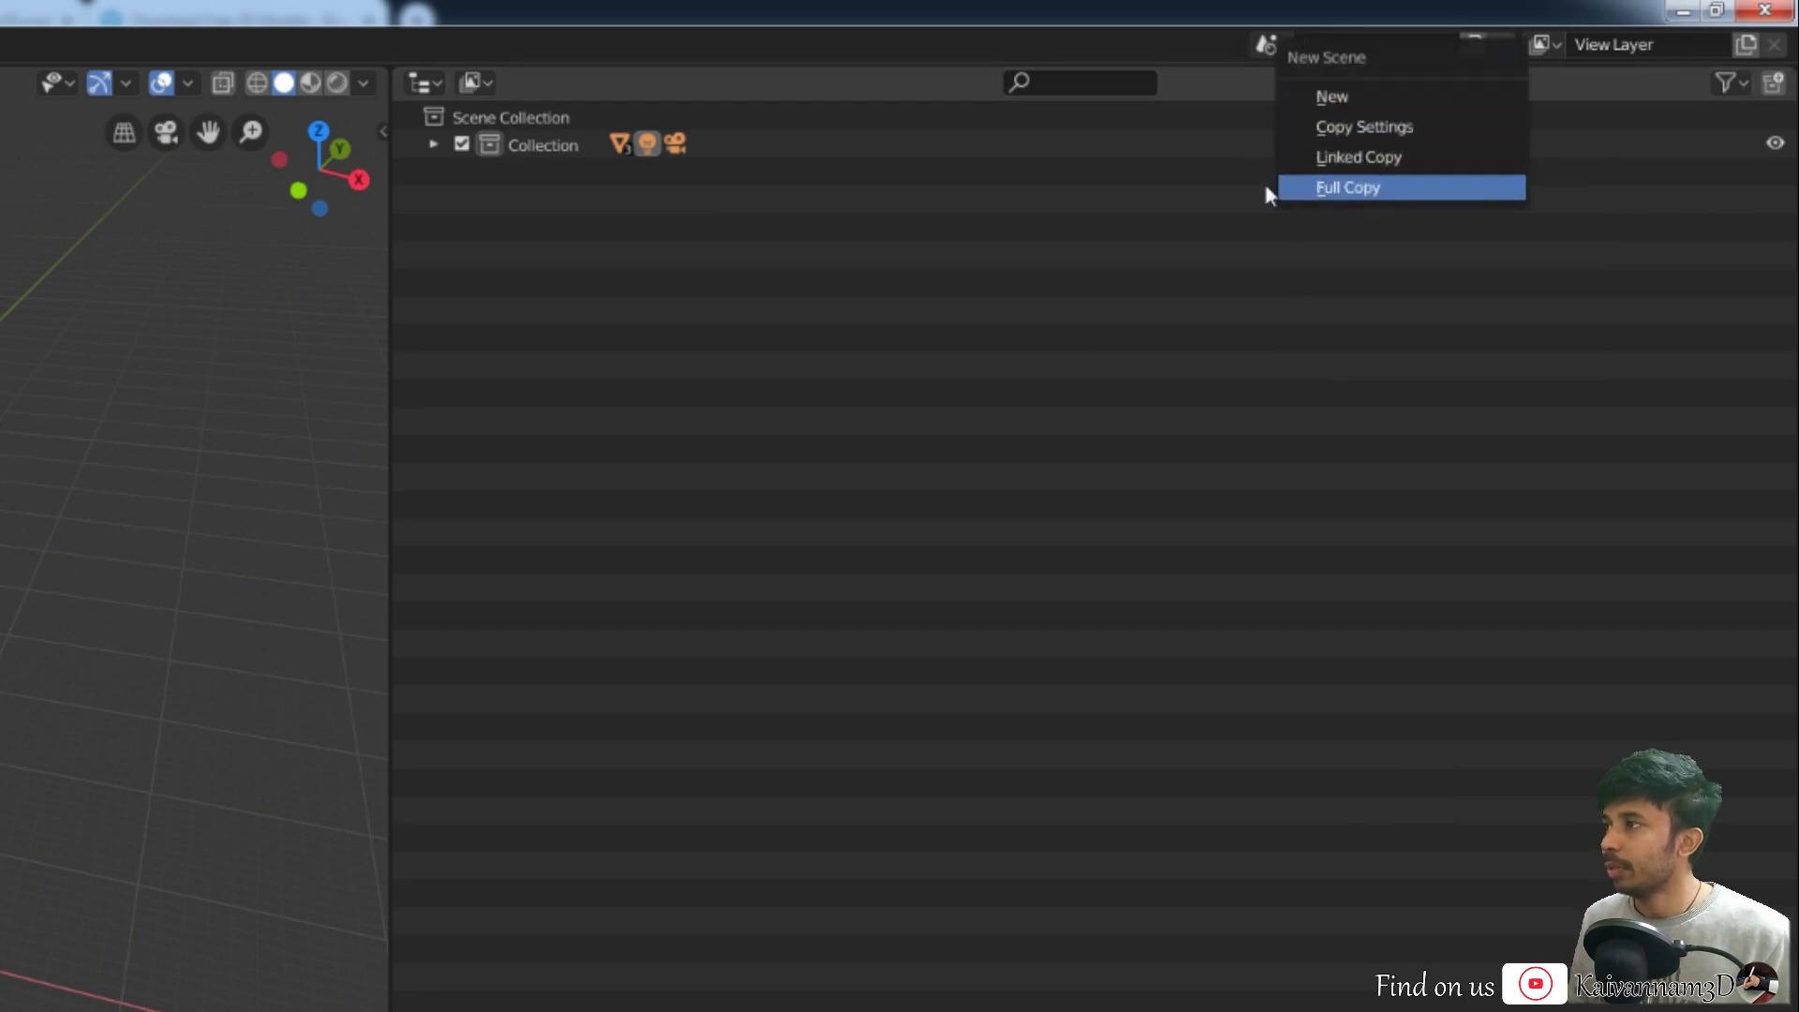
{"action": "left_click", "coordinate": [1342, 100]}
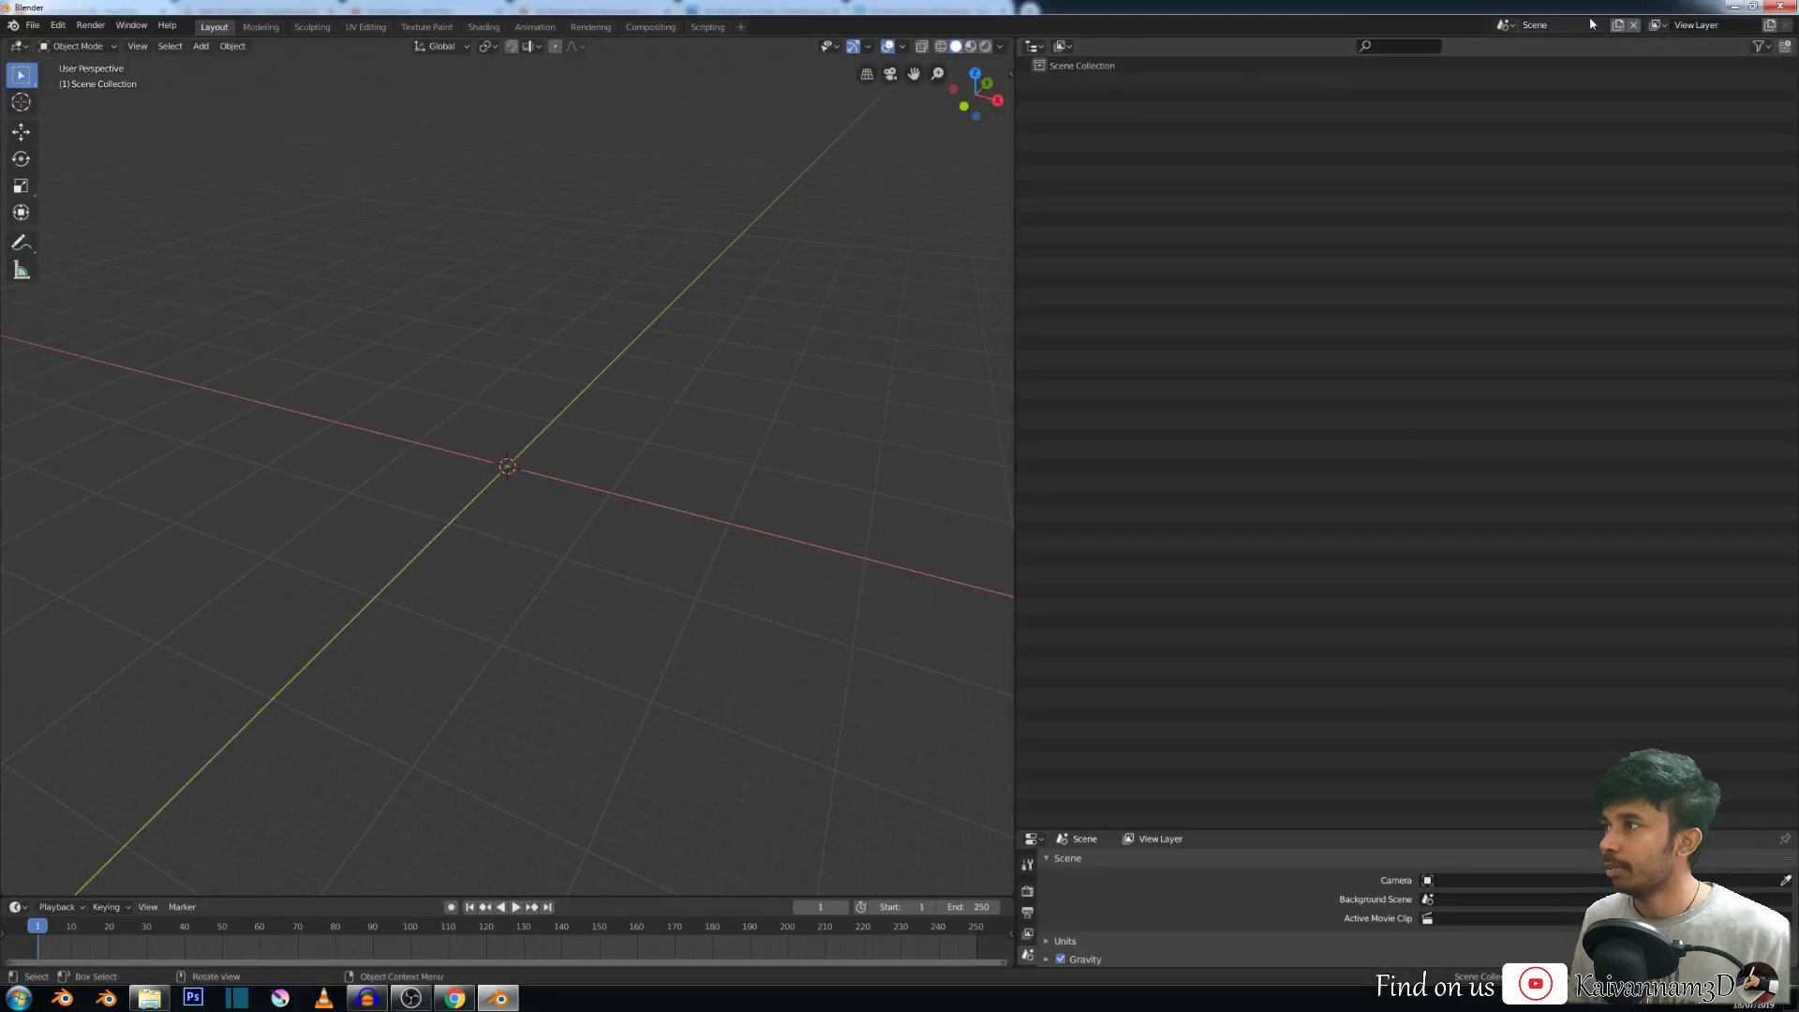
{"action": "double_click", "coordinate": [1590, 24]}
{"action": "type", "text": "02"}
{"action": "key", "text": "Return"}
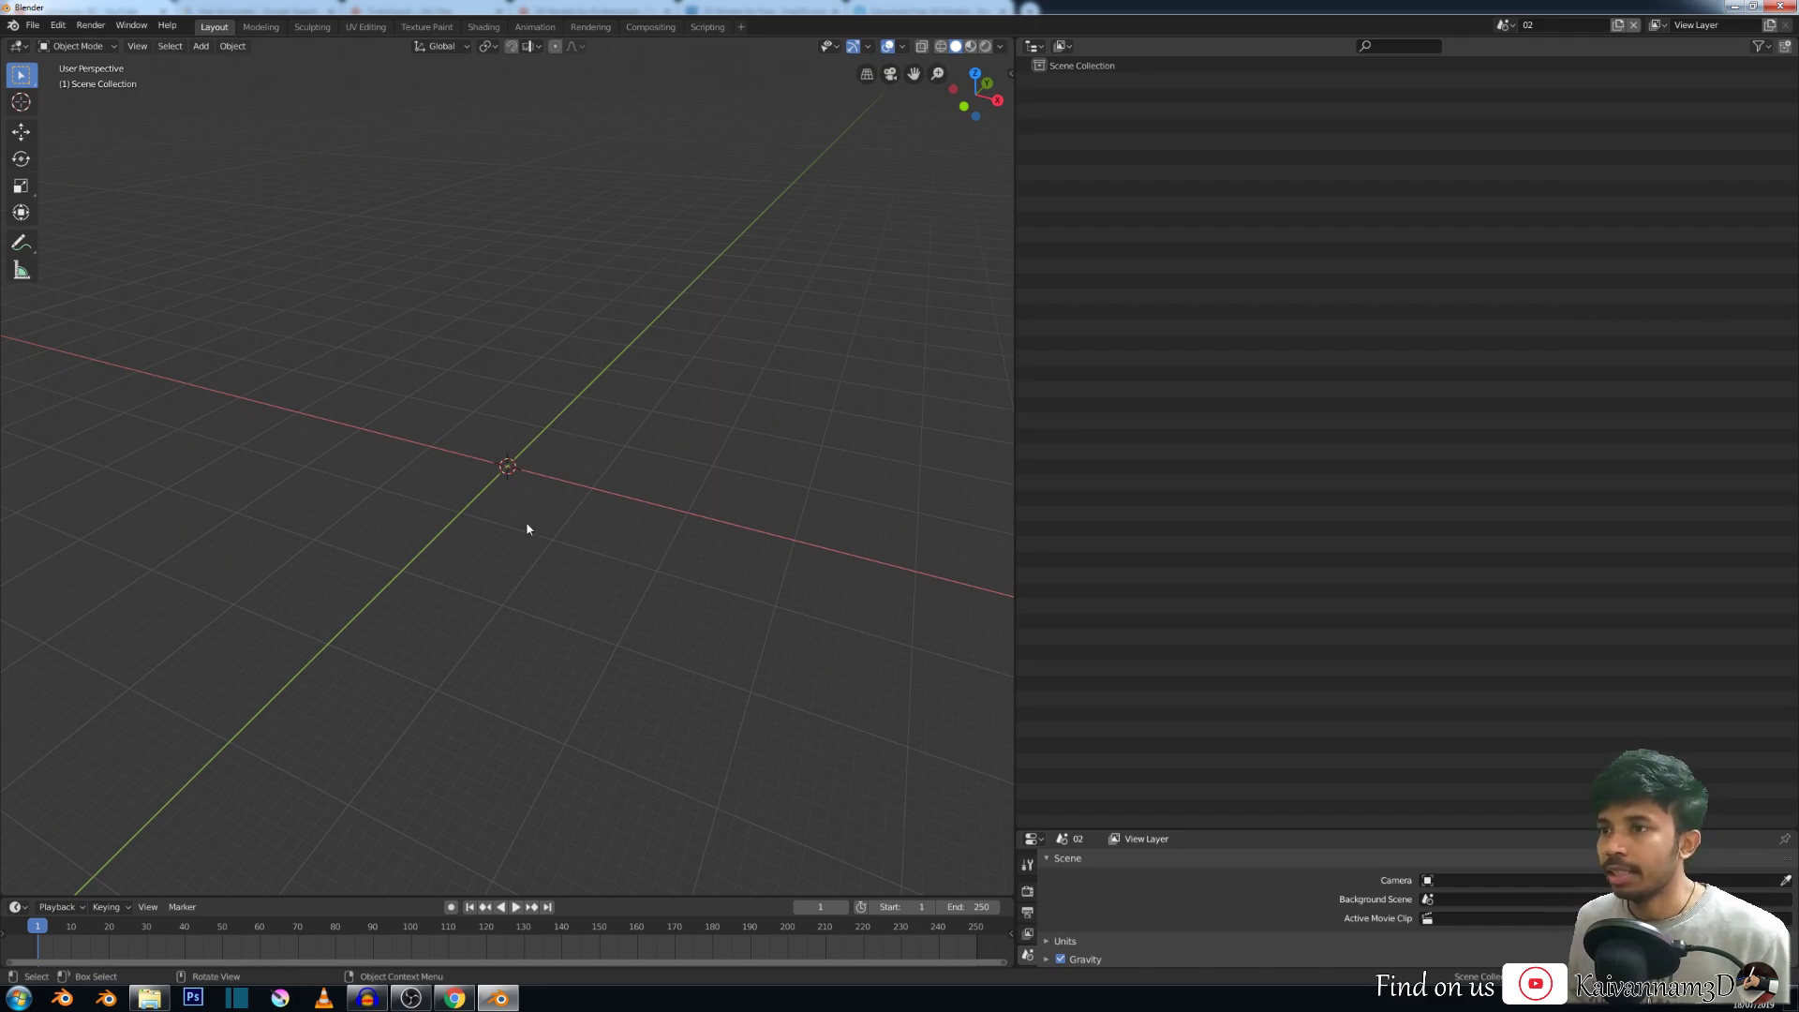
Save the project as 01.blend in E:\collection.
{"action": "key", "text": "ctrl+s"}
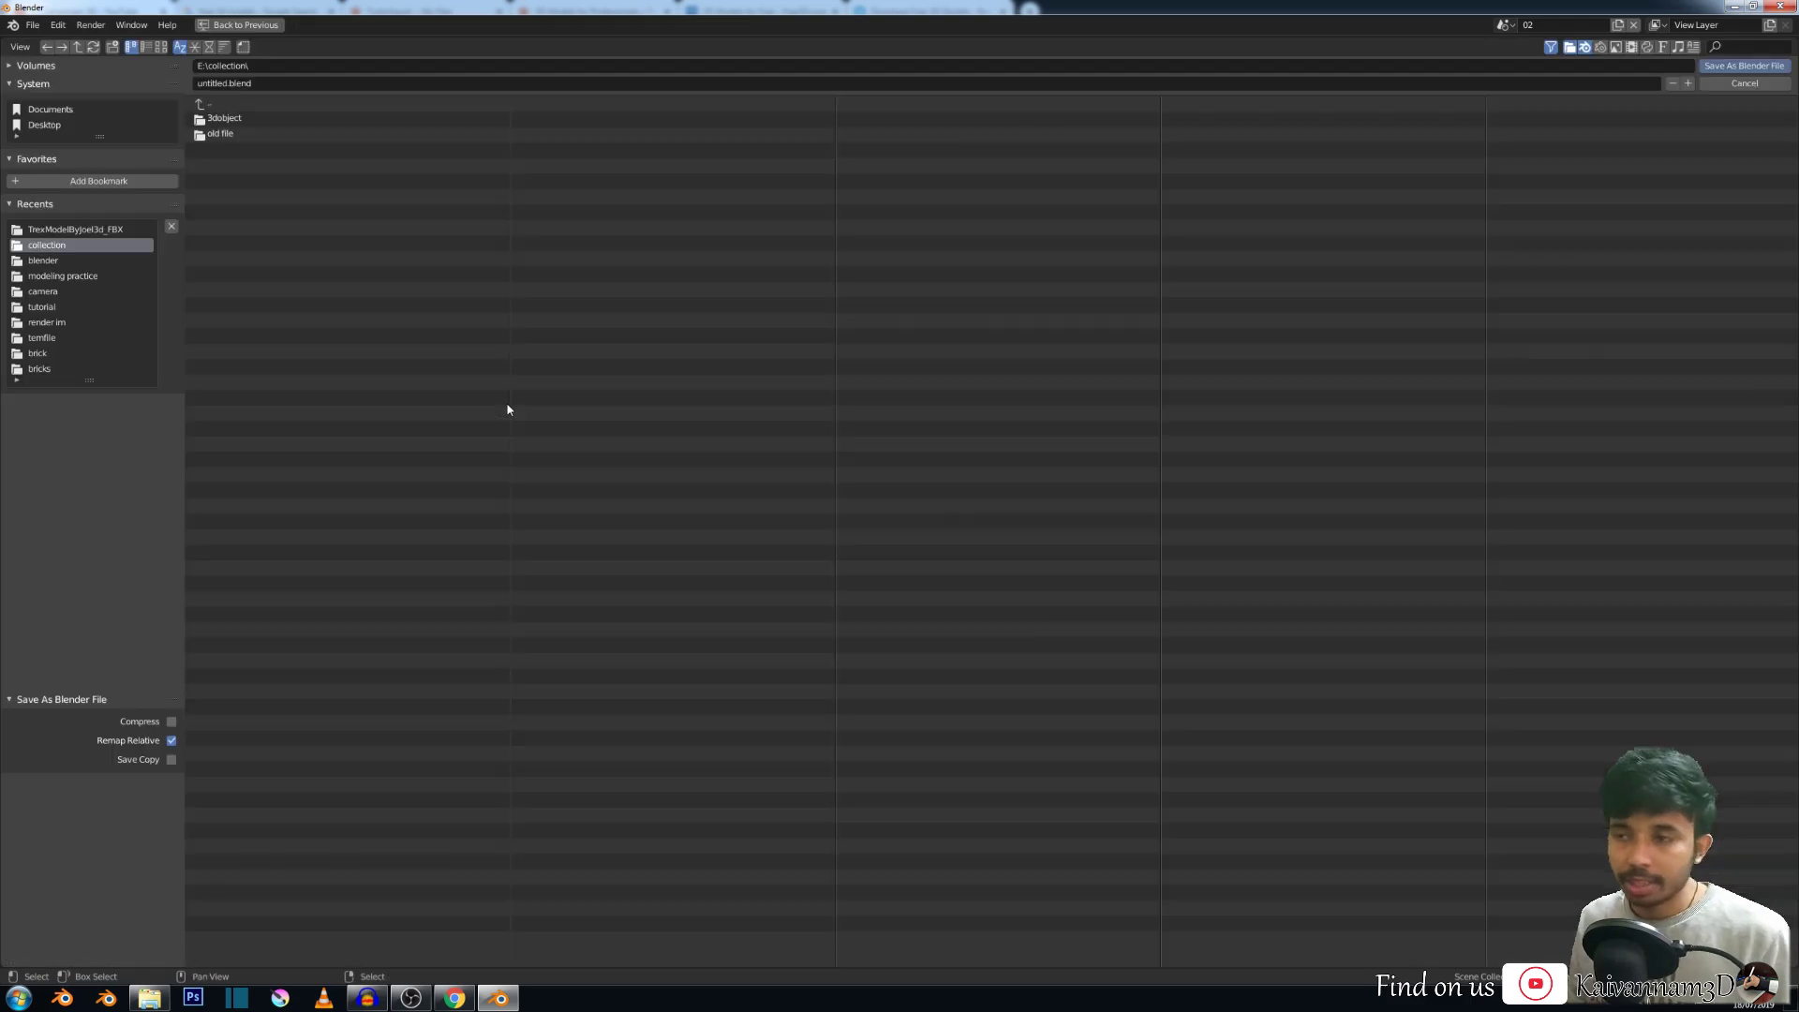
{"action": "left_click", "coordinate": [251, 84]}
{"action": "type", "text": "0"}
{"action": "key", "text": "Return"}
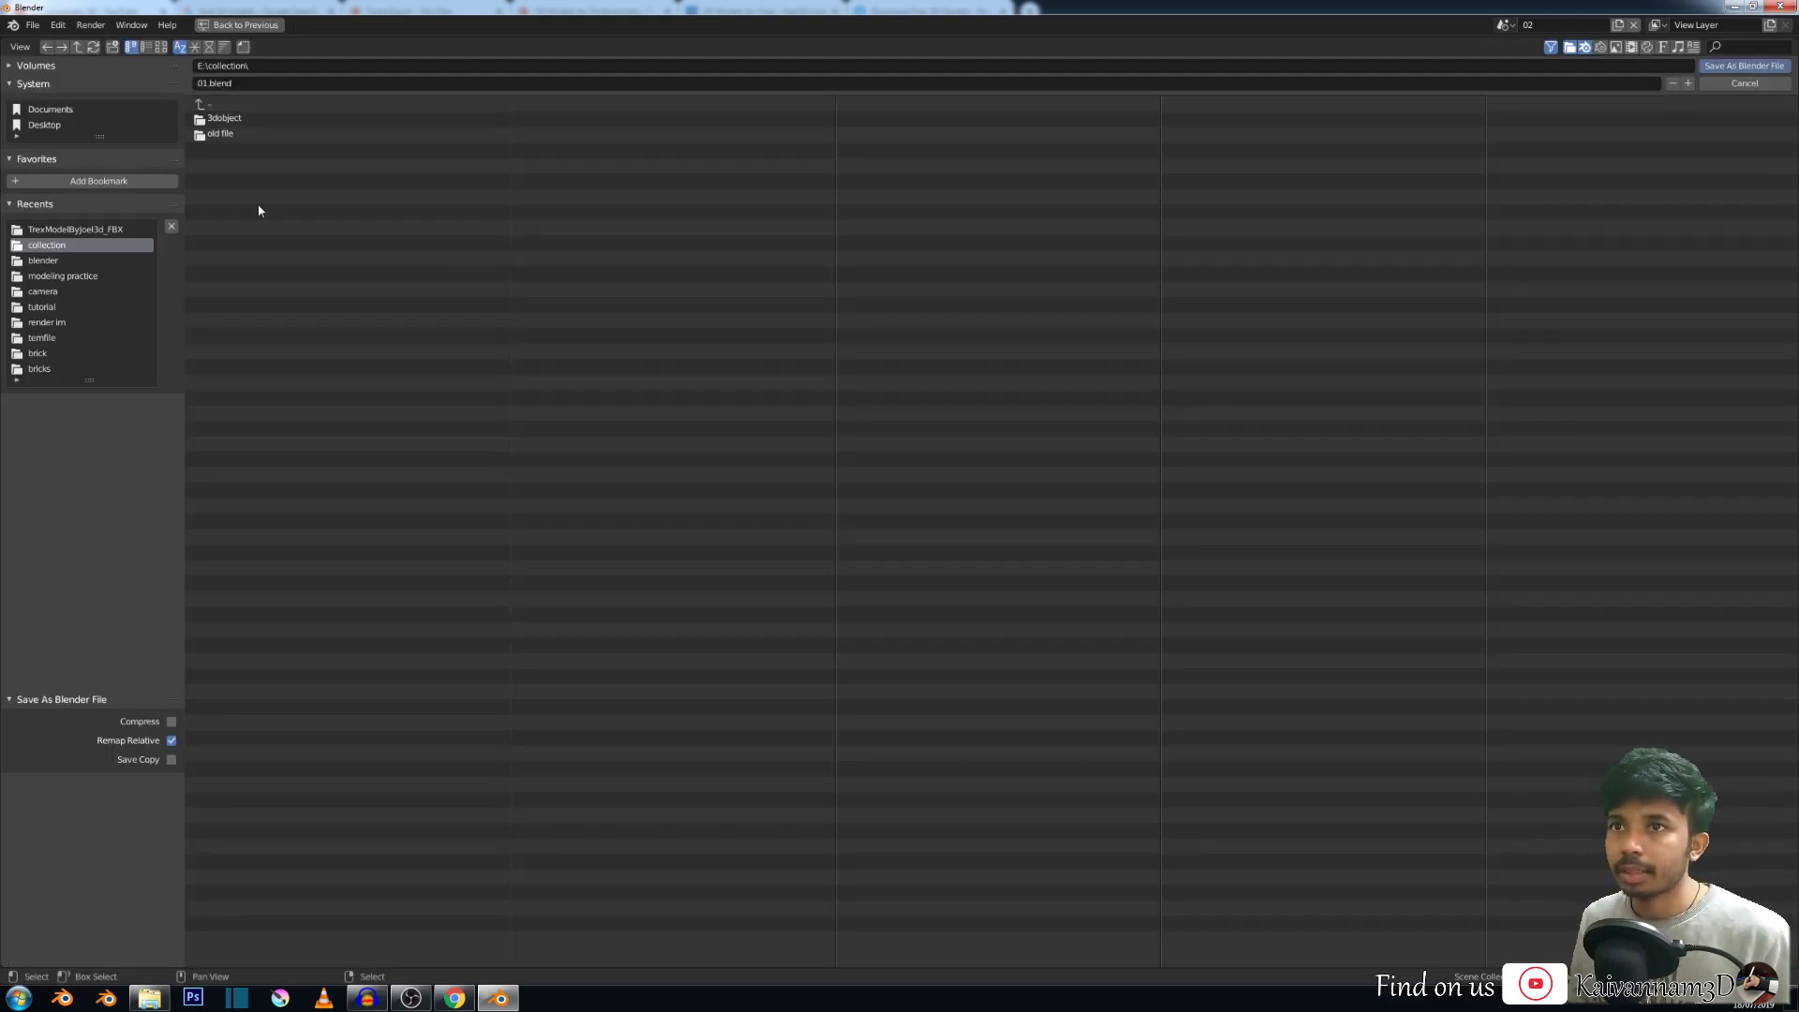
{"action": "left_click", "coordinate": [1742, 66]}
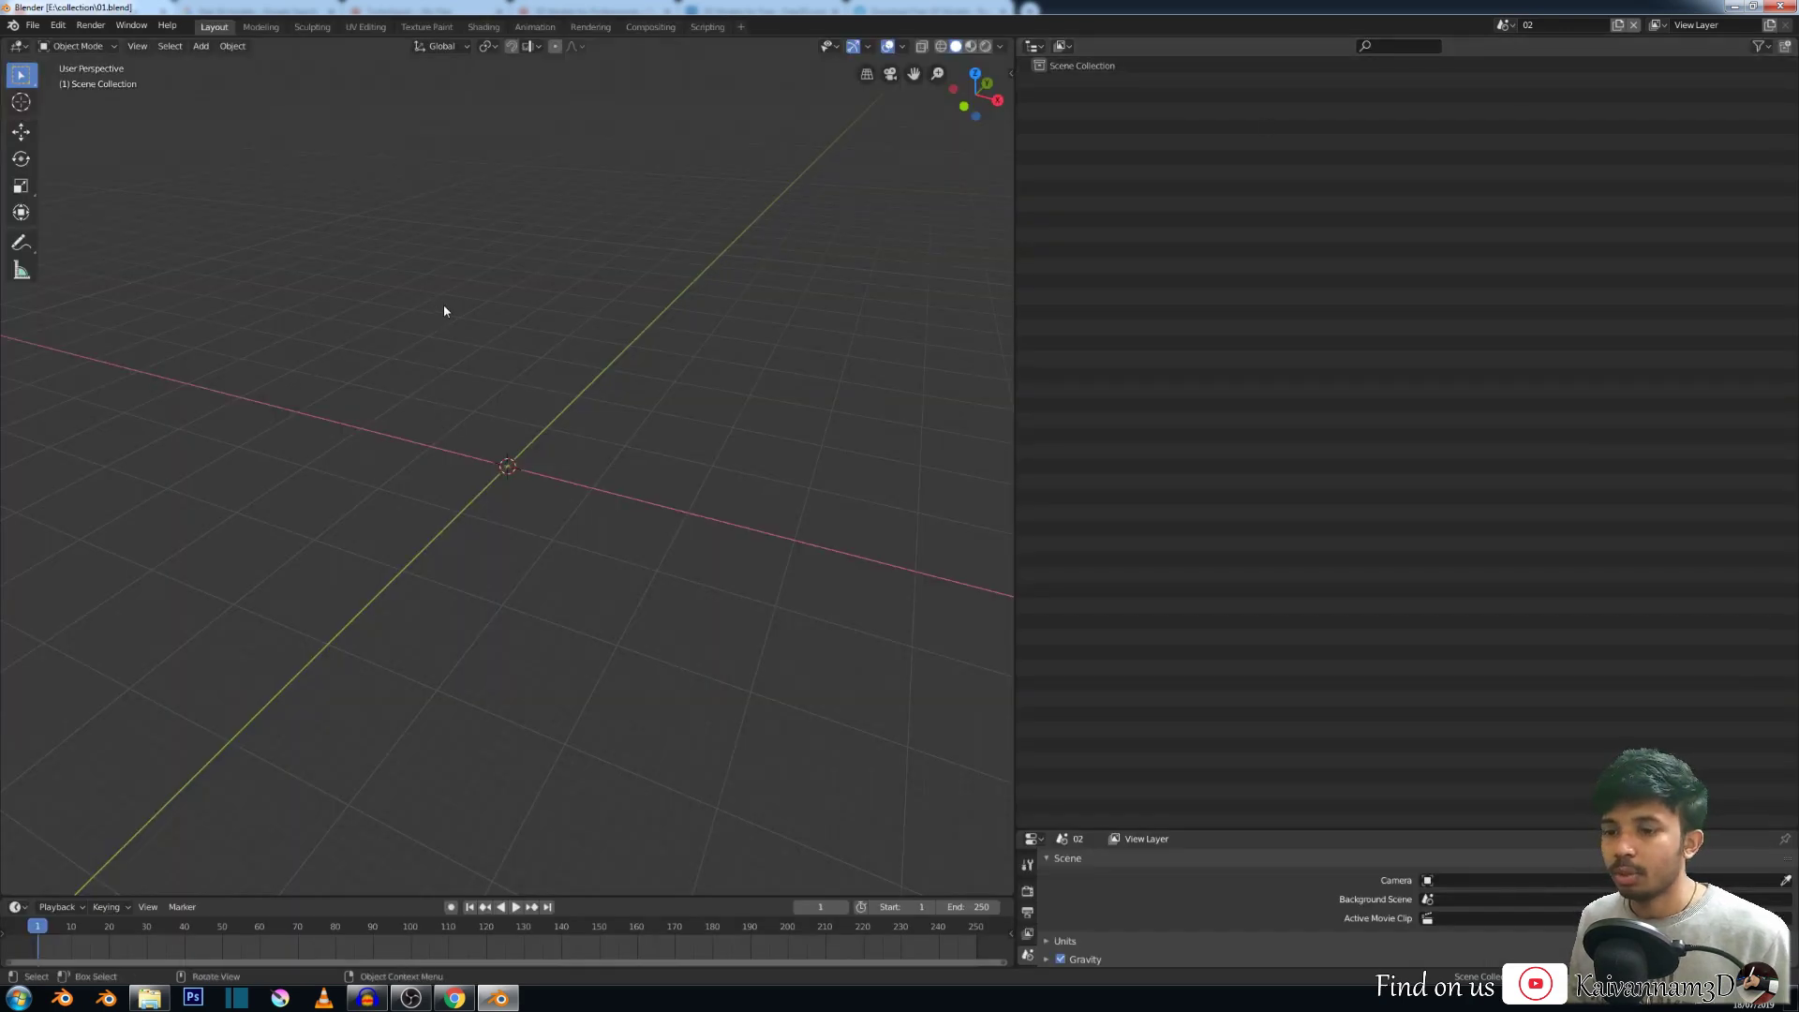
Switch between scenes 01 and 02, ending back on scene 01.
{"action": "left_click", "coordinate": [1504, 24]}
{"action": "left_click", "coordinate": [1518, 49]}
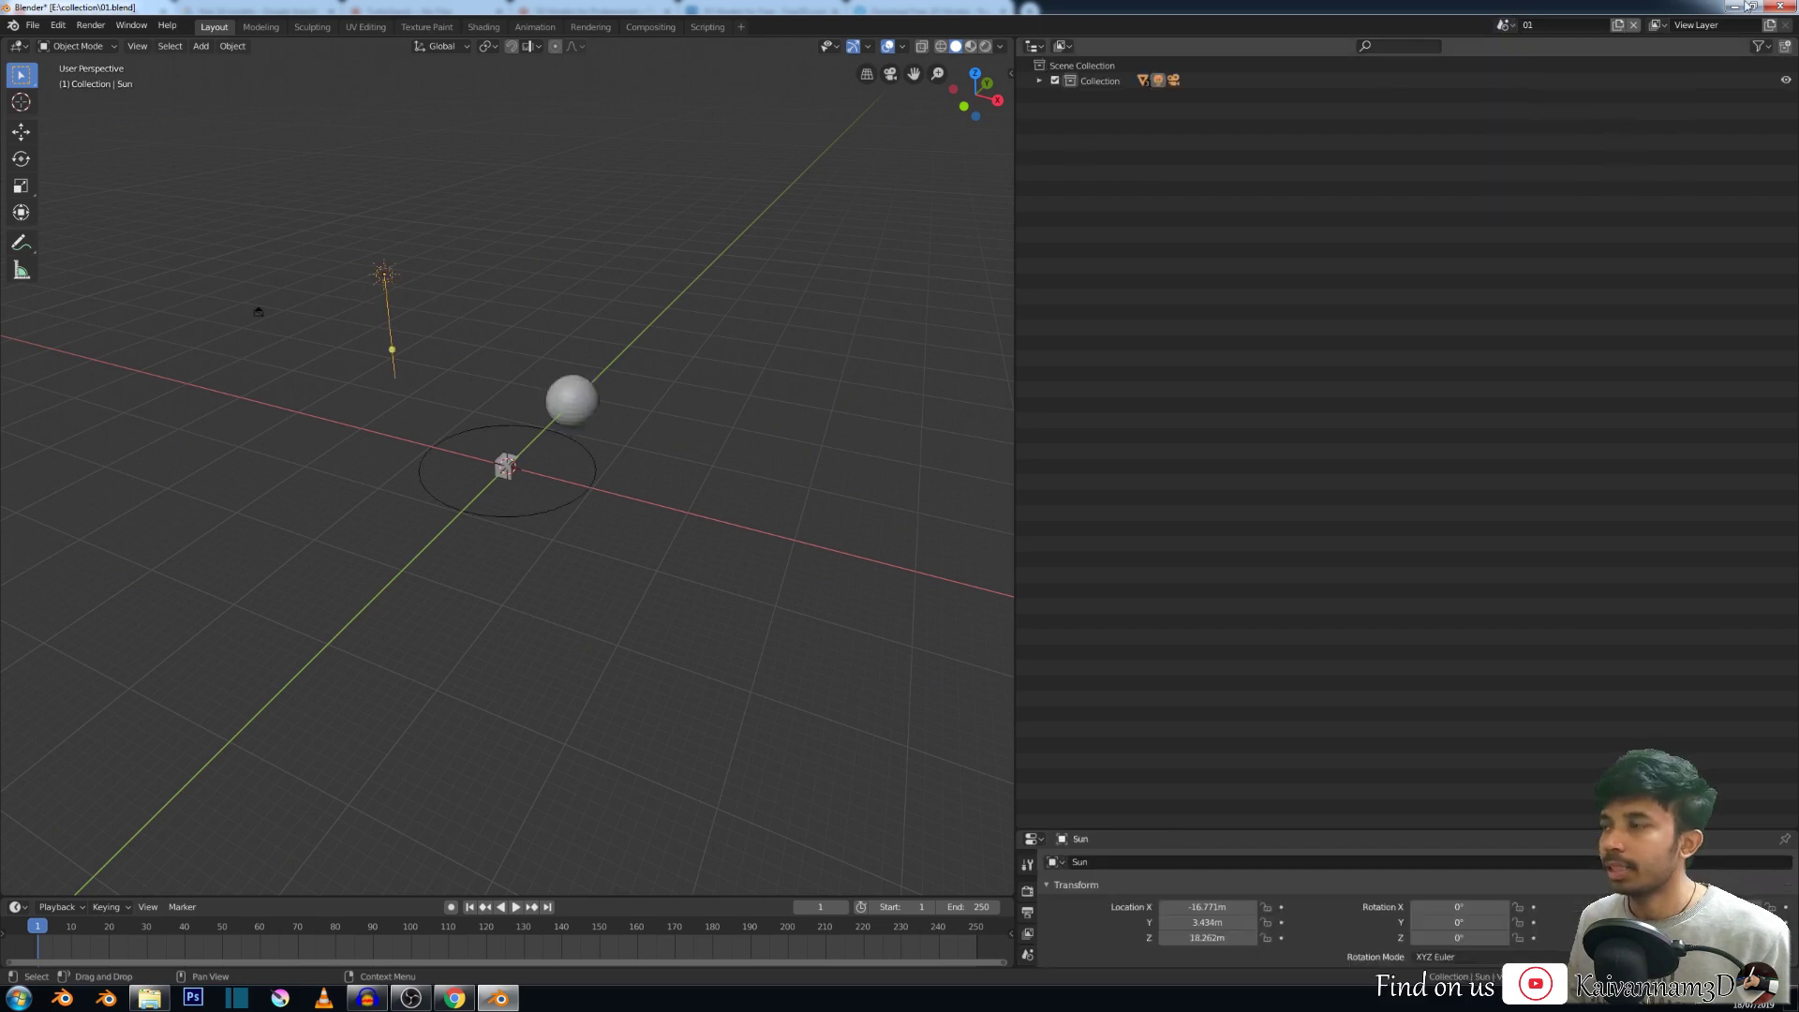
{"action": "left_click", "coordinate": [1503, 24]}
{"action": "left_click", "coordinate": [1517, 62]}
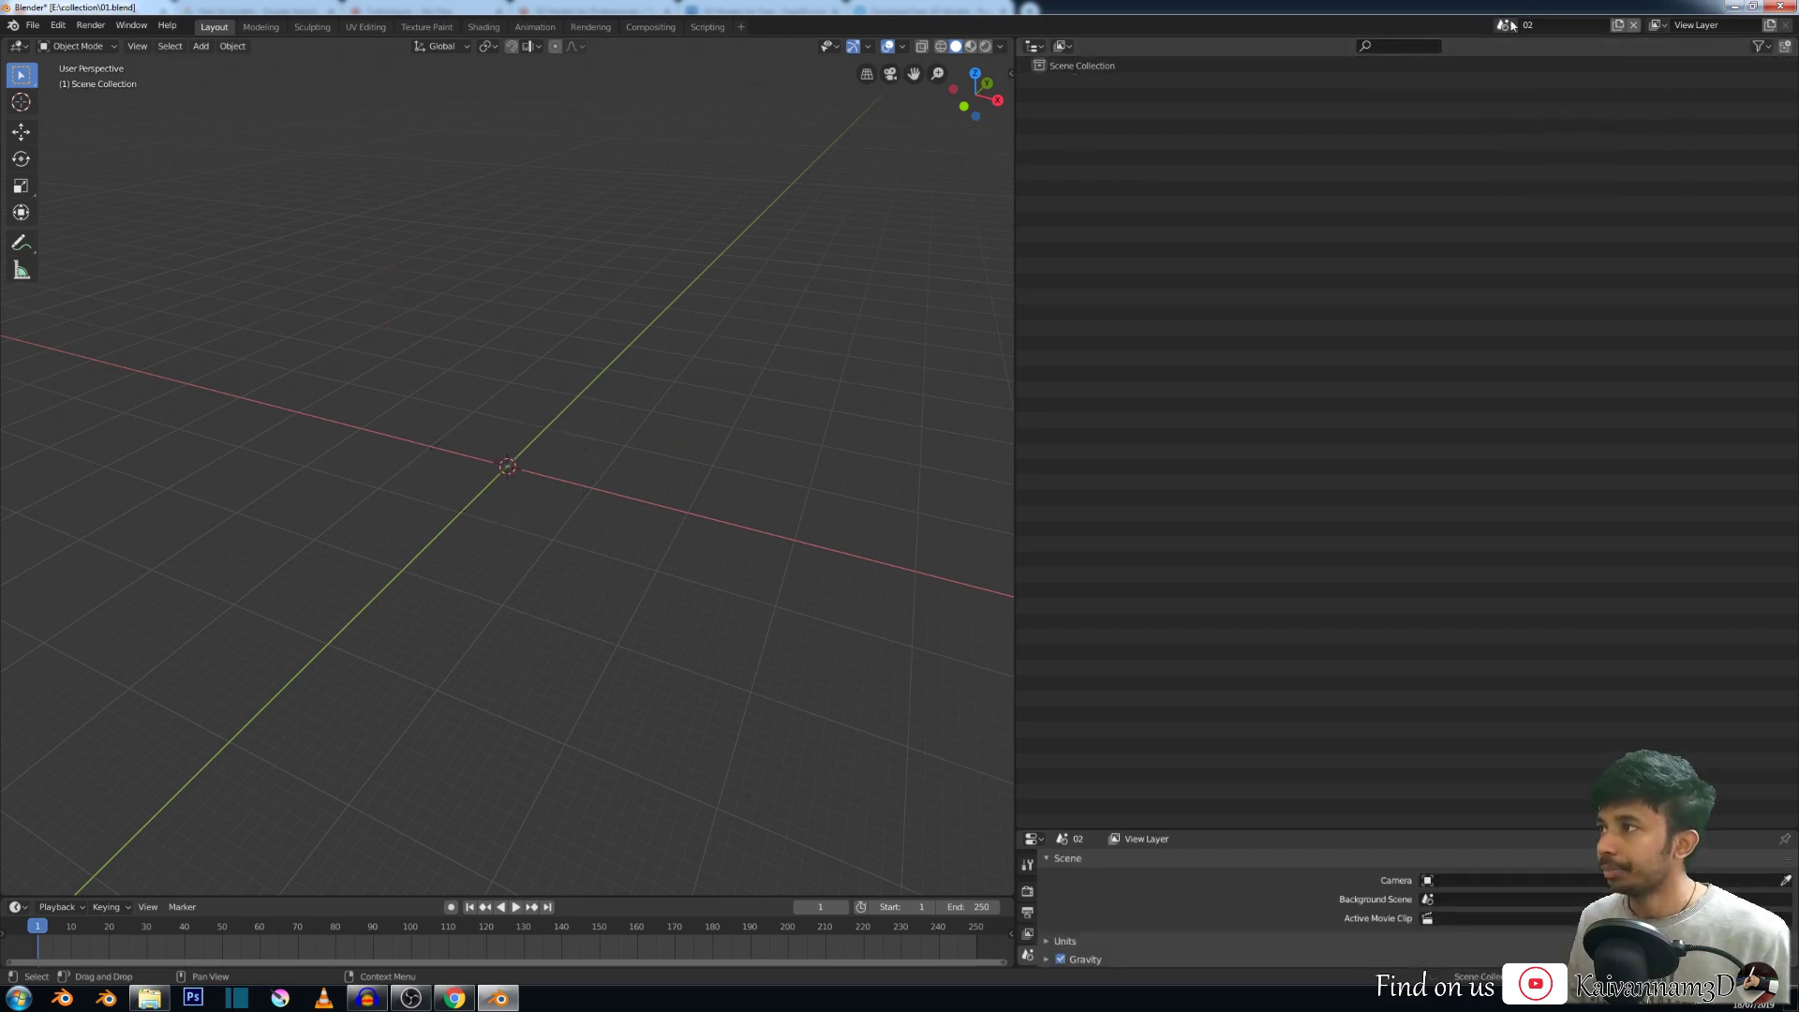
{"action": "left_click", "coordinate": [1504, 24]}
{"action": "left_click", "coordinate": [1518, 48]}
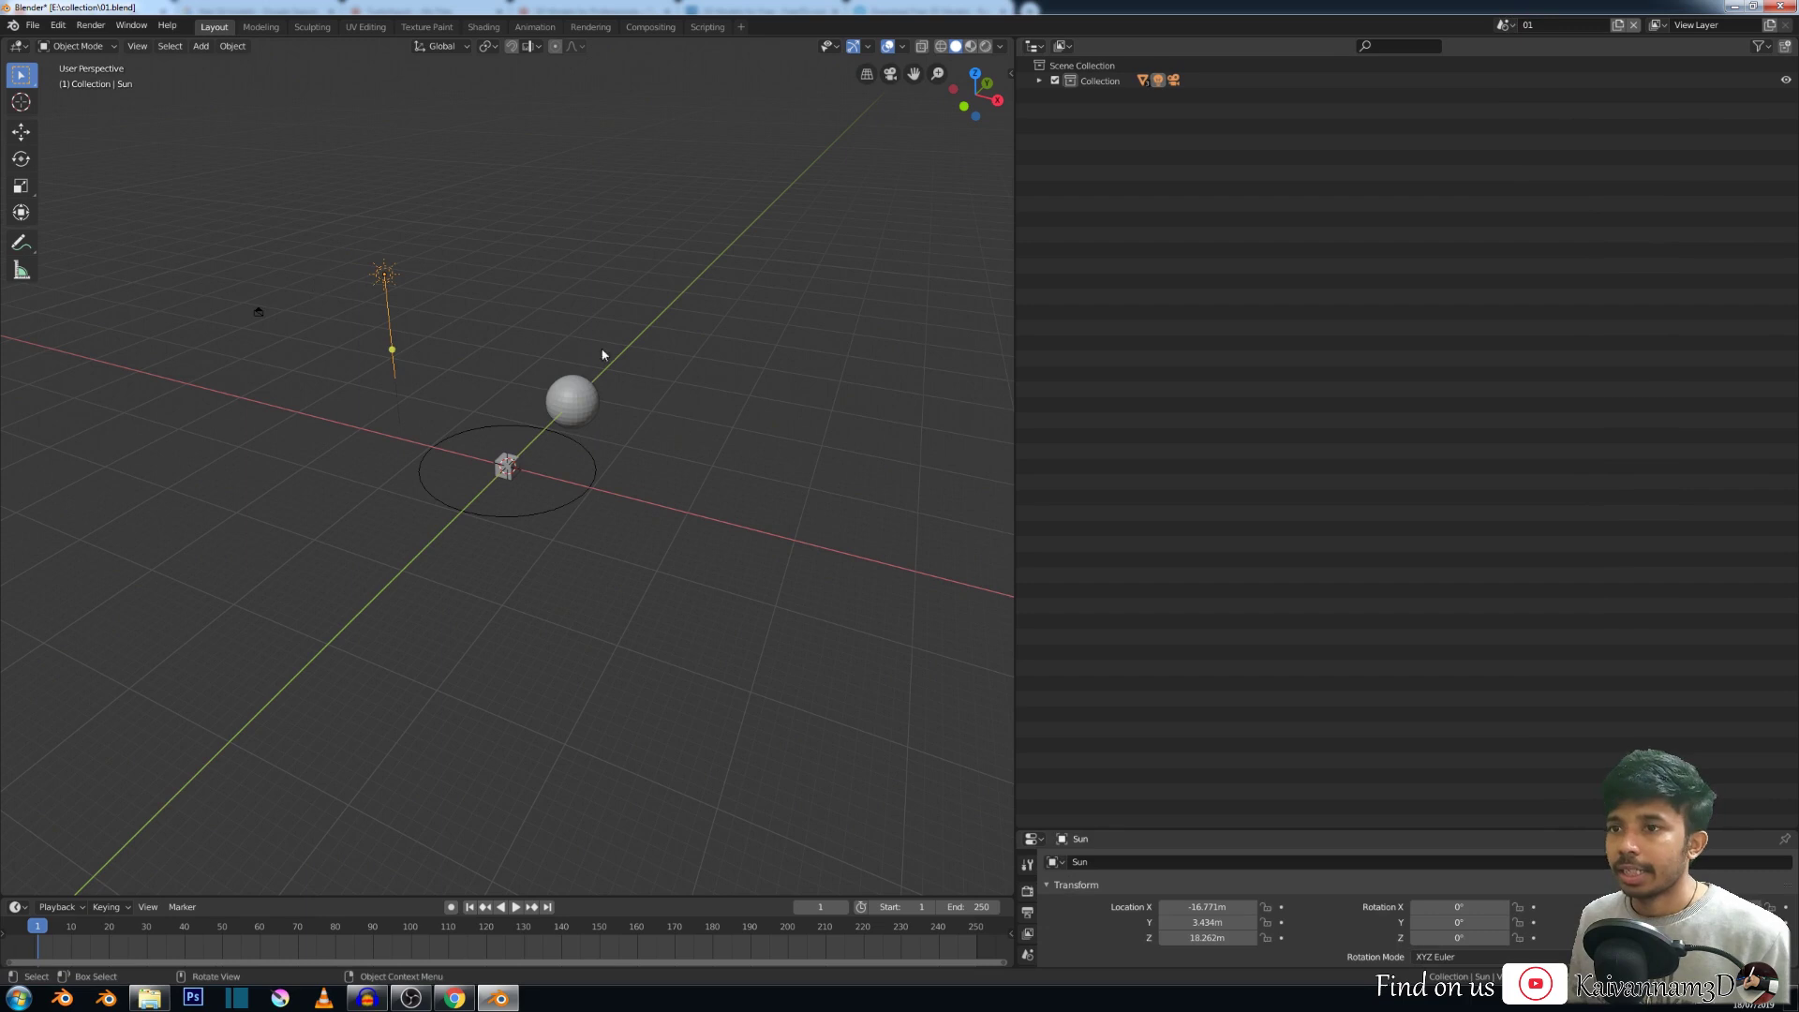
Select all five objects in scene 01 and delete them.
{"action": "scroll", "coordinate": [558, 313], "scroll_direction": "up", "scroll_amount": 3}
{"action": "middle_click_drag", "start_coordinate": [493, 362], "coordinate": [450, 318]}
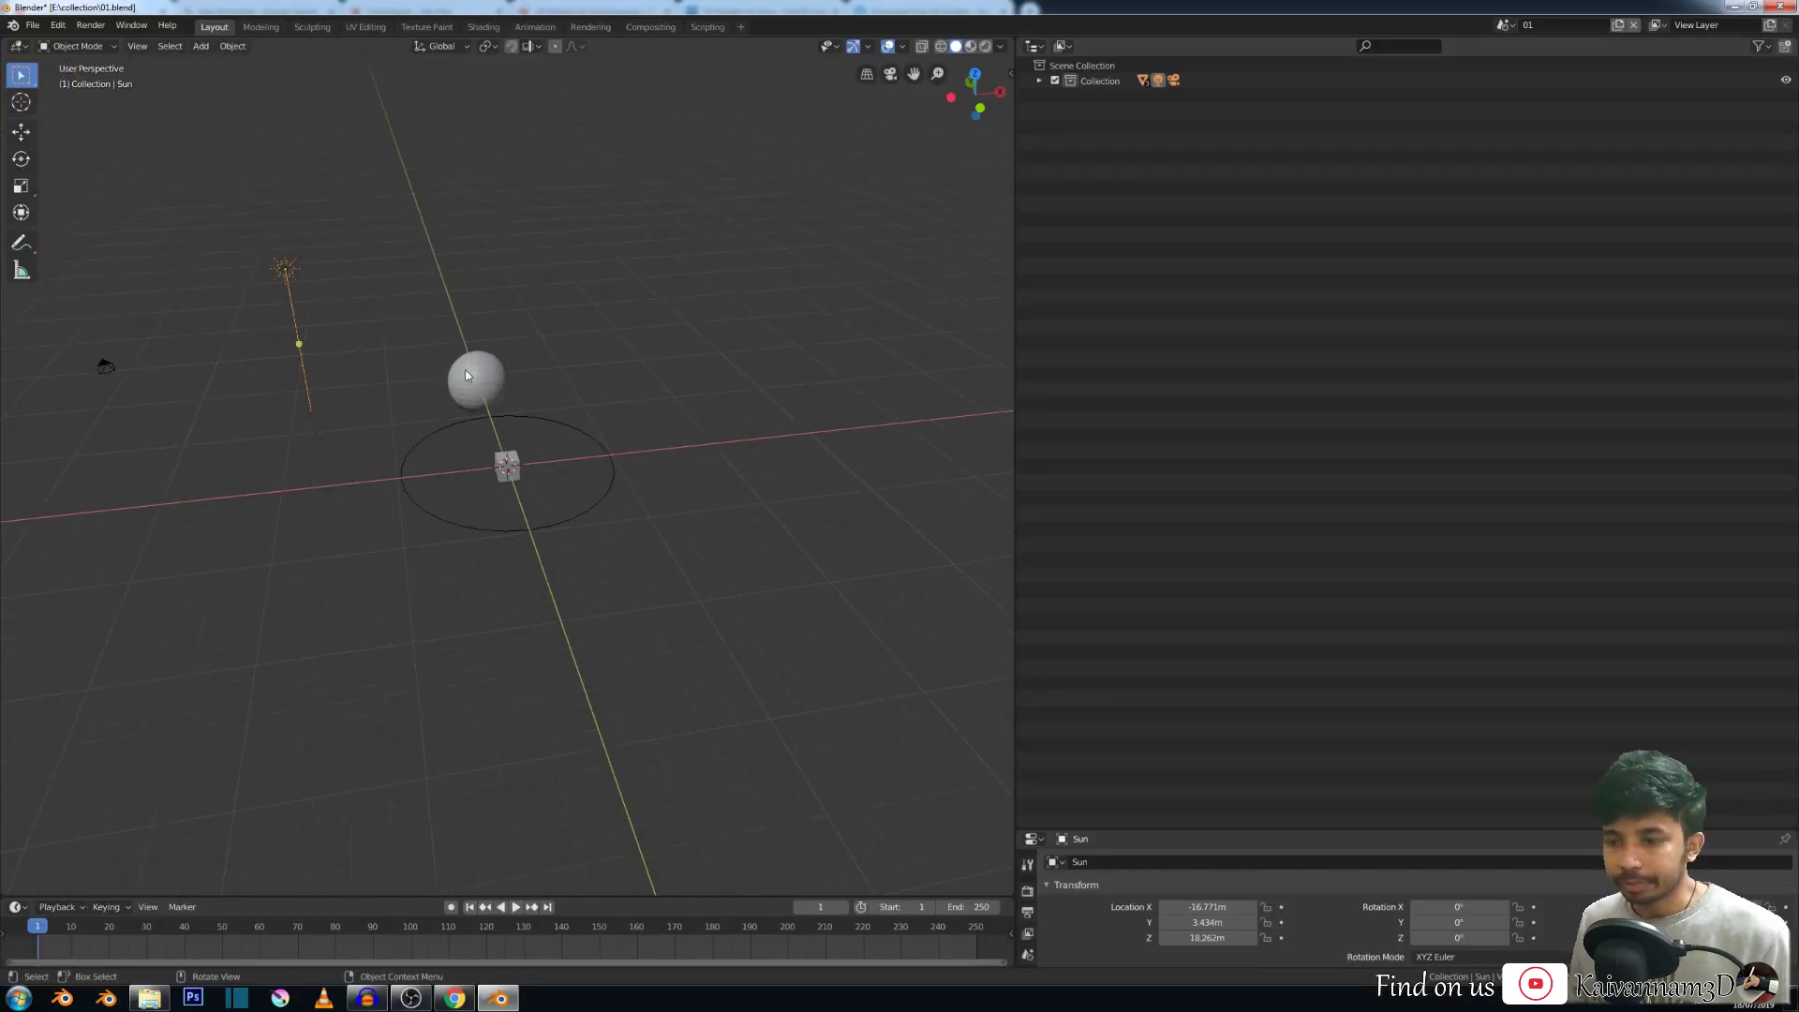
{"action": "key", "text": "a"}
{"action": "key", "text": "x"}
{"action": "left_click", "coordinate": [464, 373]}
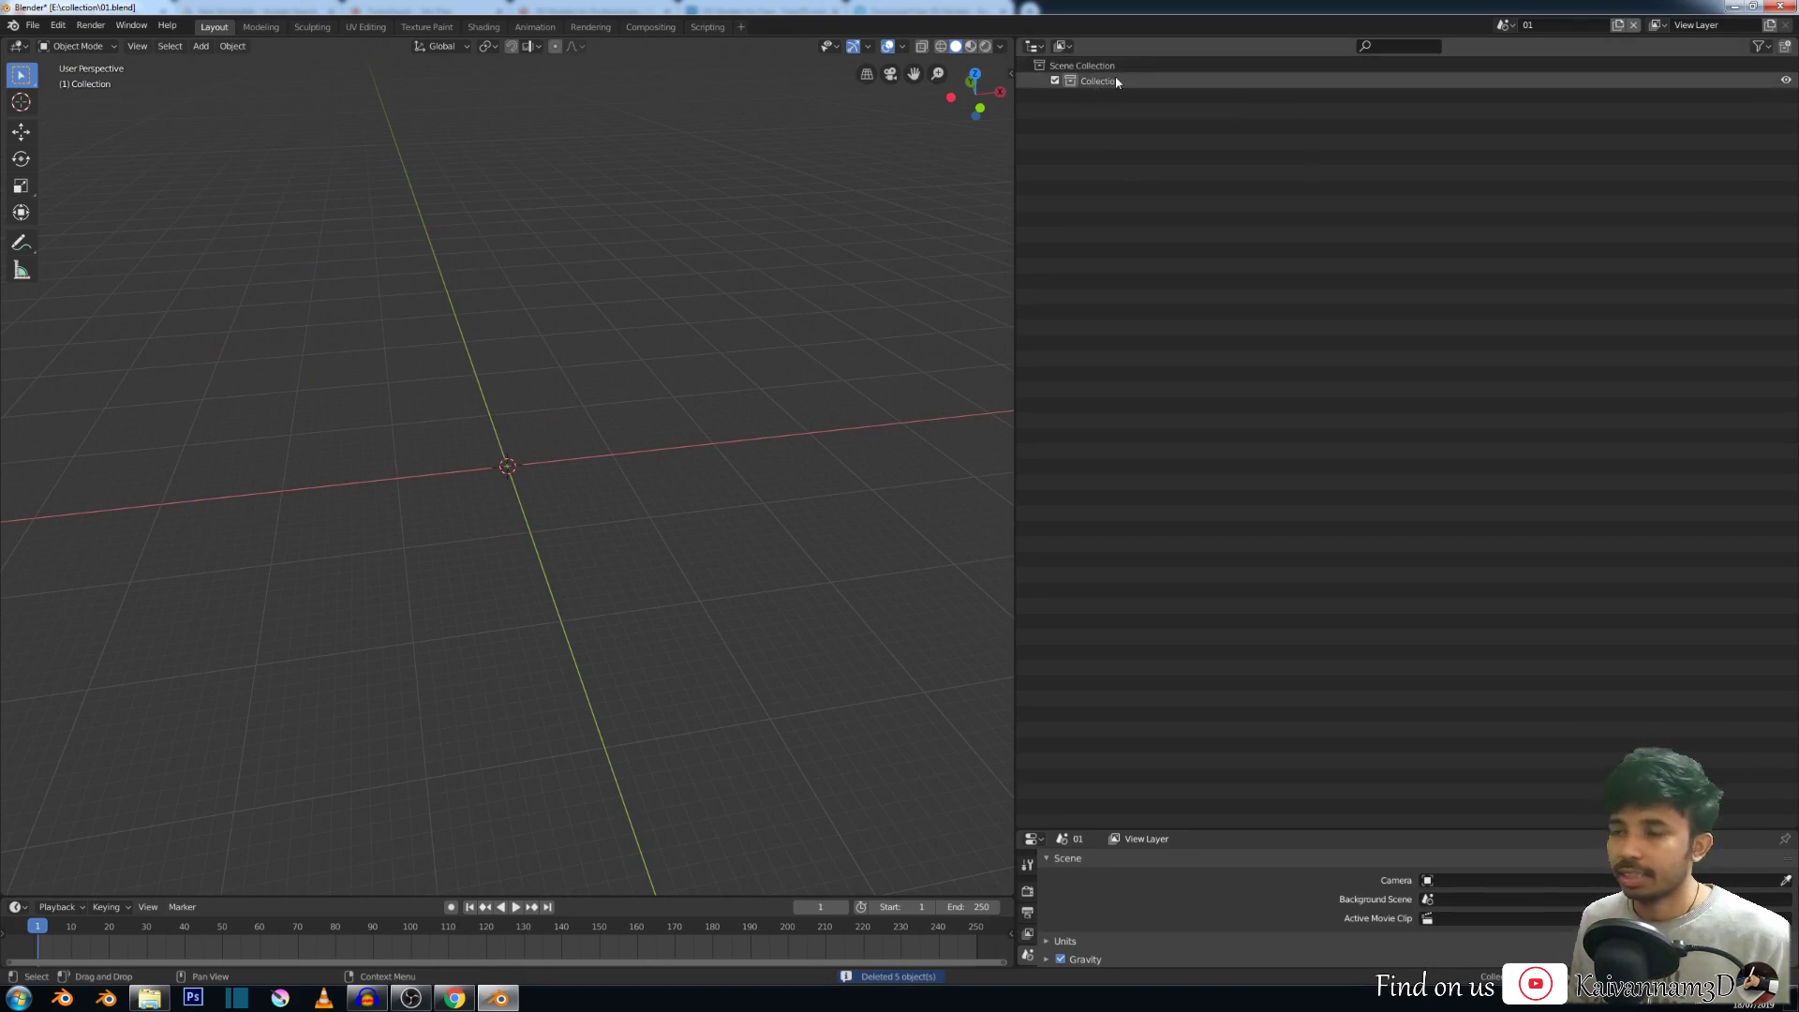
Add a cube and an icosphere, moving the icosphere away from the origin.
{"action": "key", "text": "shift+a"}
{"action": "mouse_move", "coordinate": [497, 287]}
{"action": "left_click", "coordinate": [586, 302]}
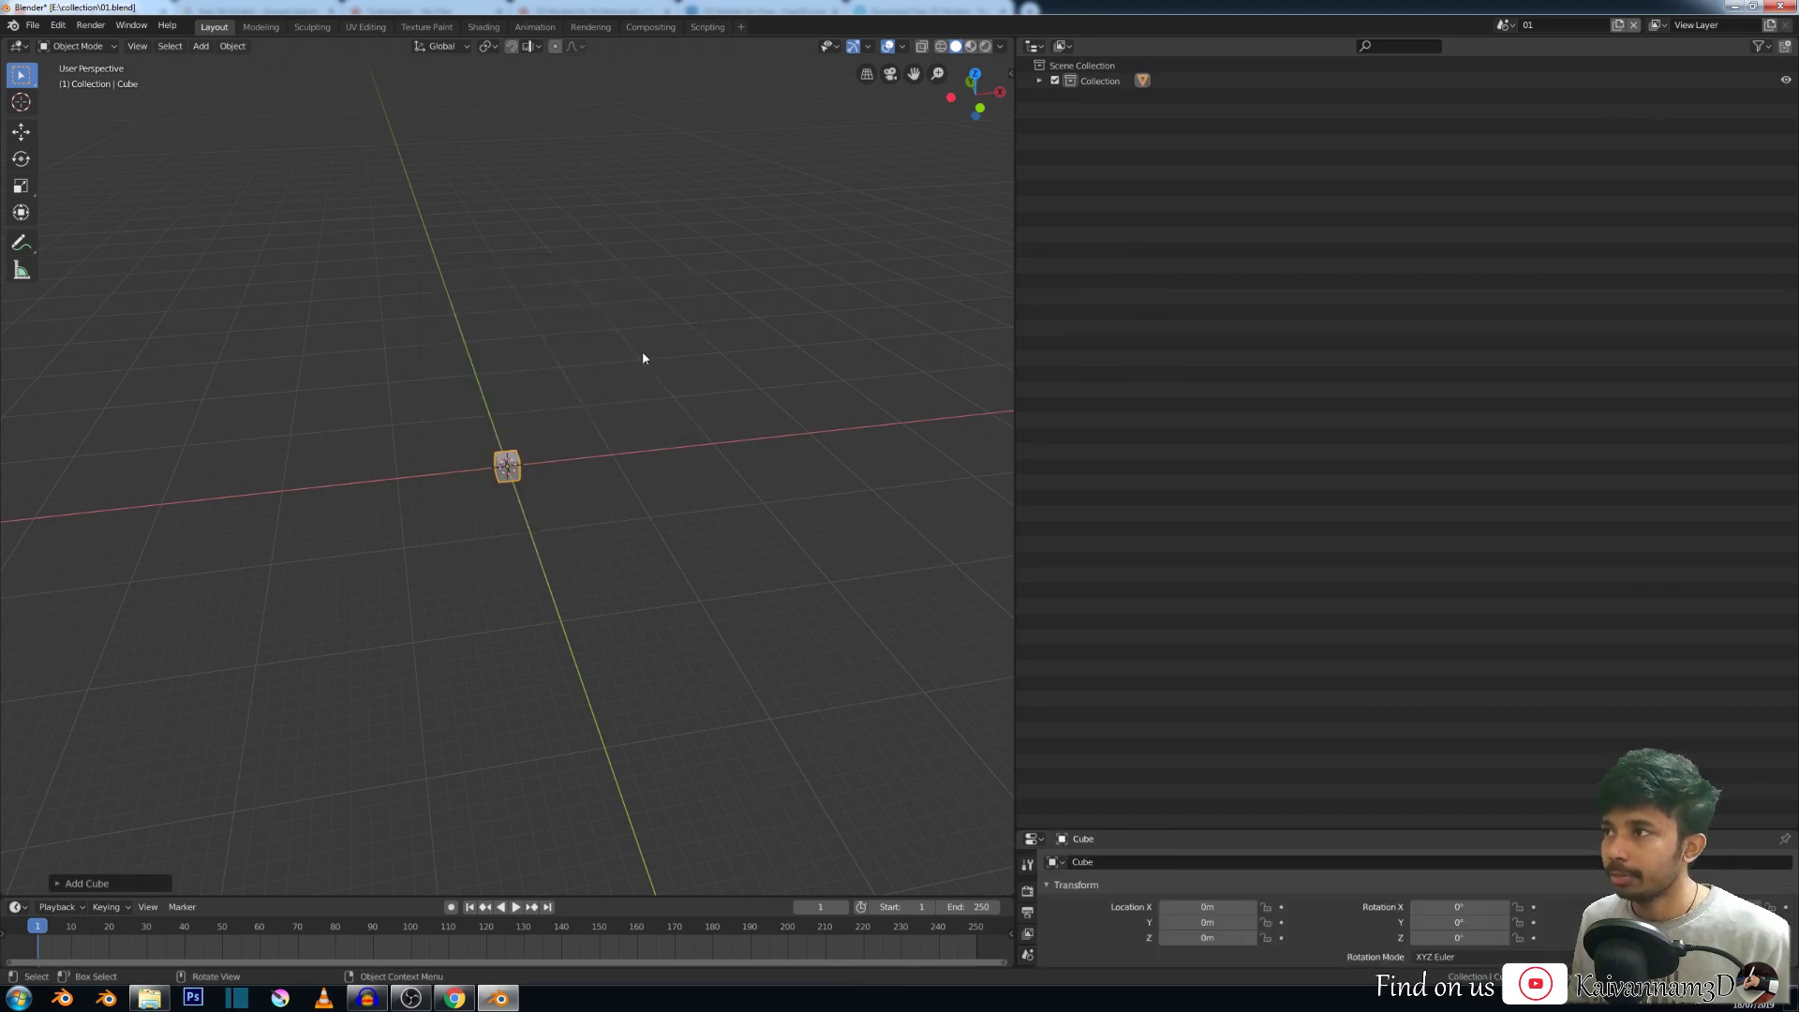
{"action": "key", "text": "shift+a"}
{"action": "mouse_move", "coordinate": [544, 430]}
{"action": "left_click", "coordinate": [661, 509]}
{"action": "key", "text": "g"}
{"action": "left_click", "coordinate": [417, 387]}
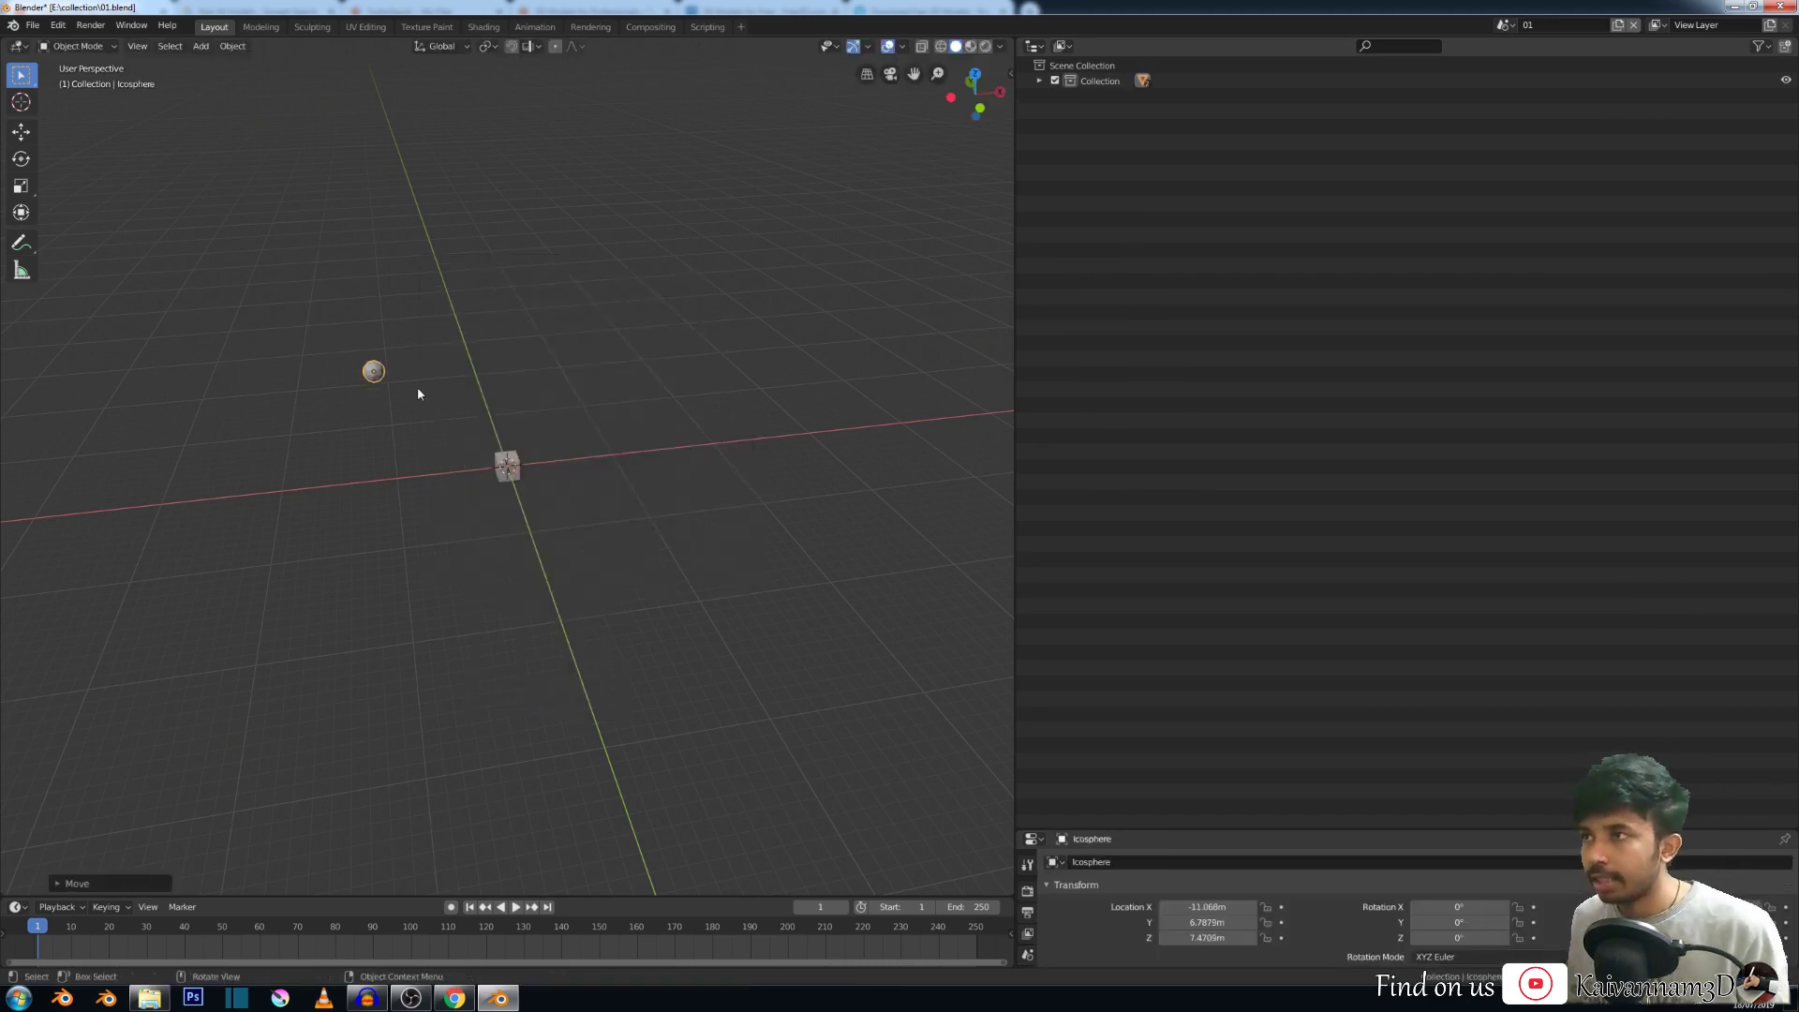
Expand the Collection in the Outliner and select Sphere.001.
{"action": "left_click", "coordinate": [1038, 80]}
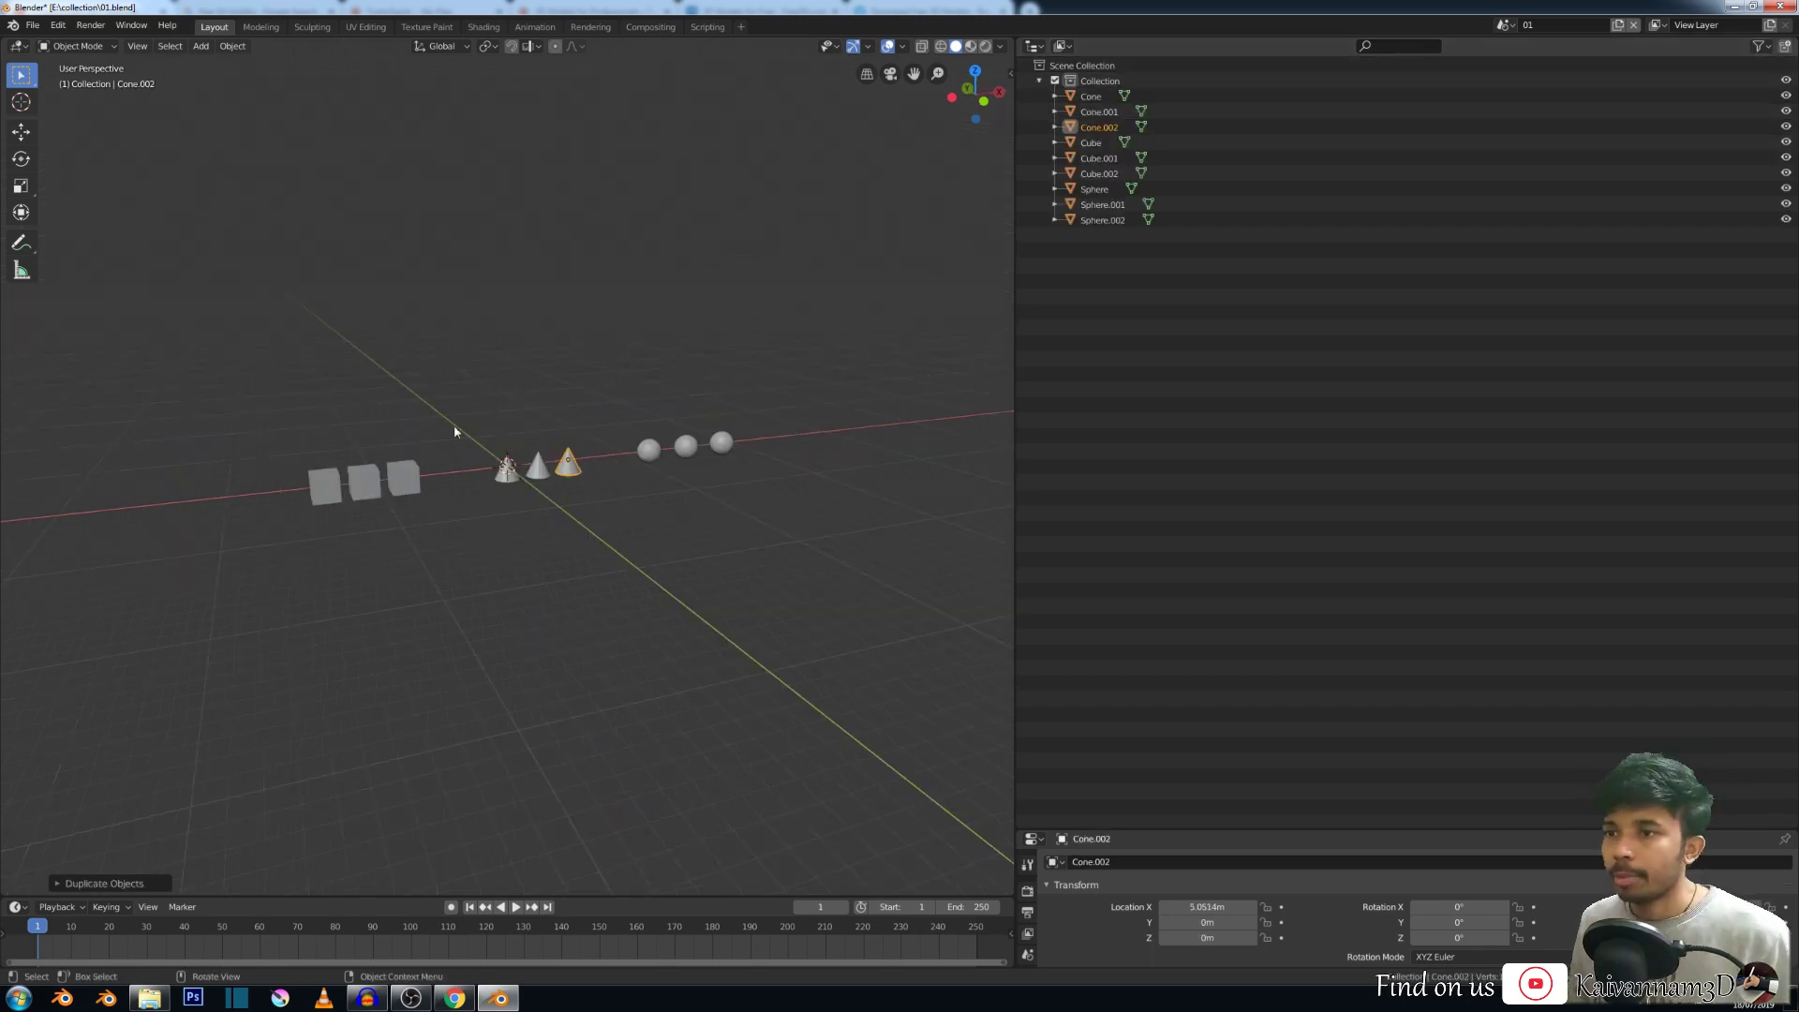
{"action": "middle_click_drag", "start_coordinate": [454, 424], "coordinate": [214, 525]}
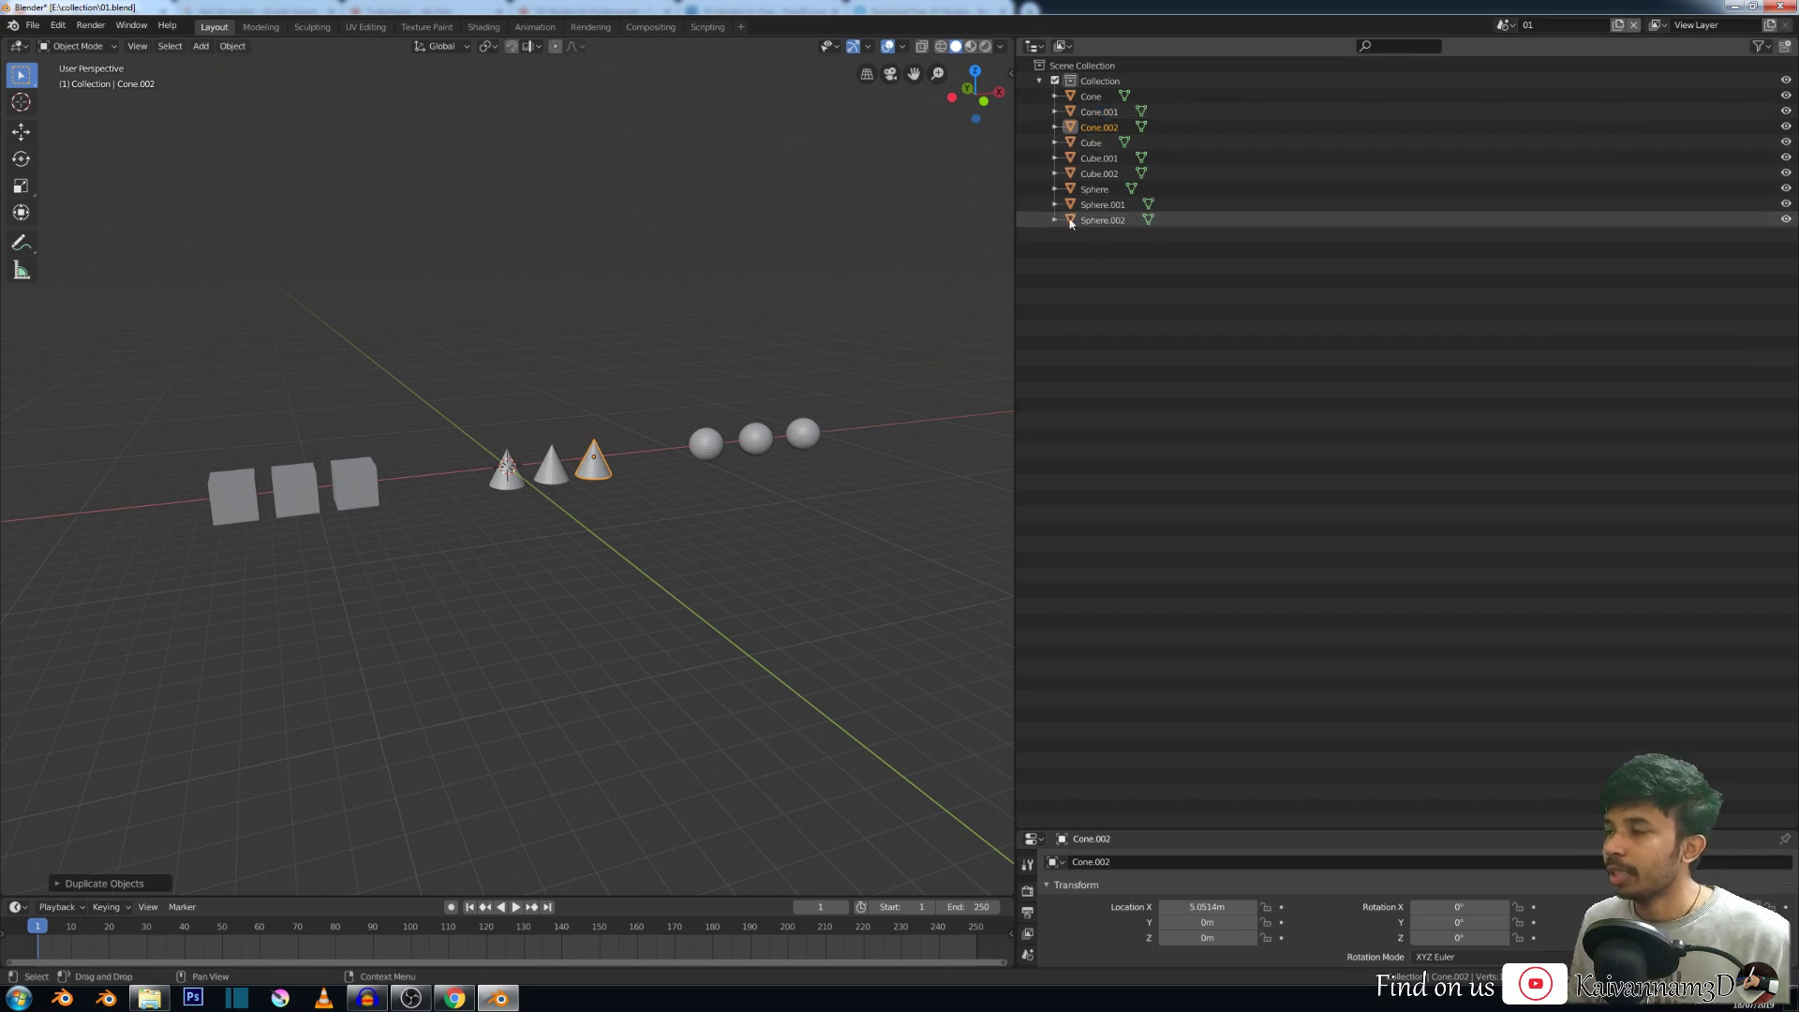
{"action": "left_click", "coordinate": [1102, 206]}
Rename Sphere.001 to 'd' in the Outliner.
{"action": "double_click", "coordinate": [1110, 208]}
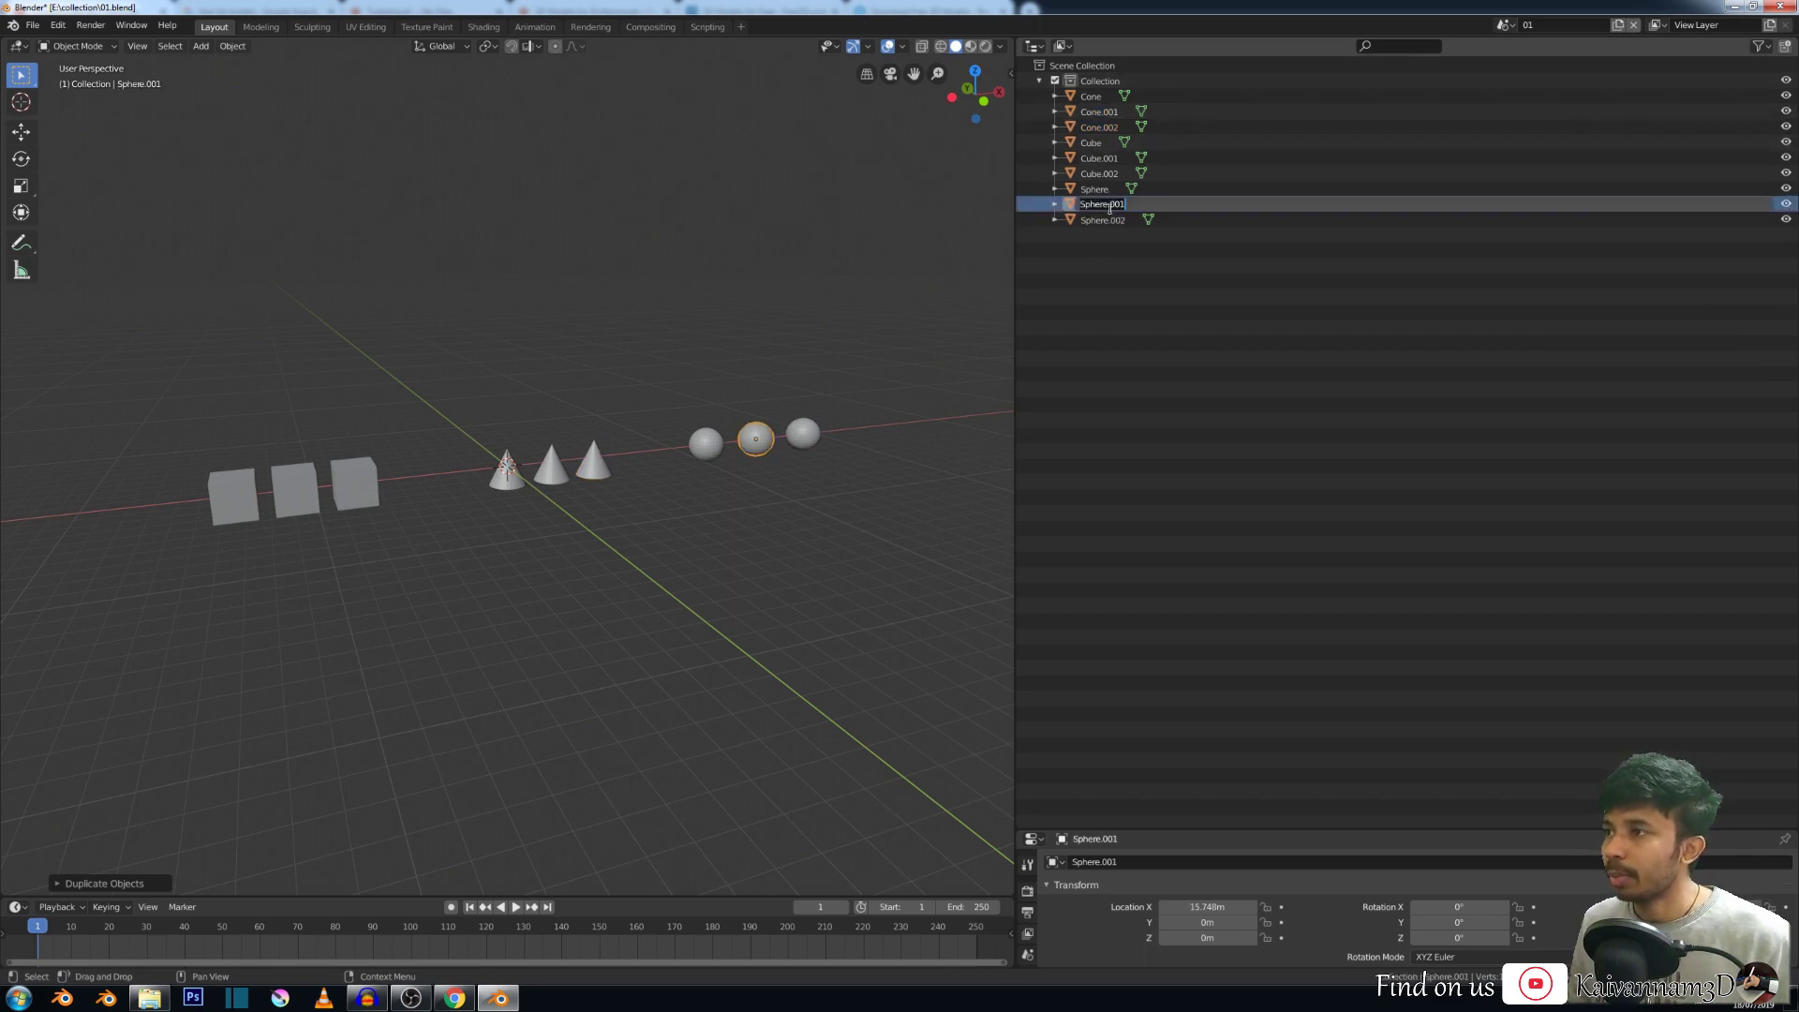
{"action": "type", "text": "d"}
{"action": "key", "text": "Return"}
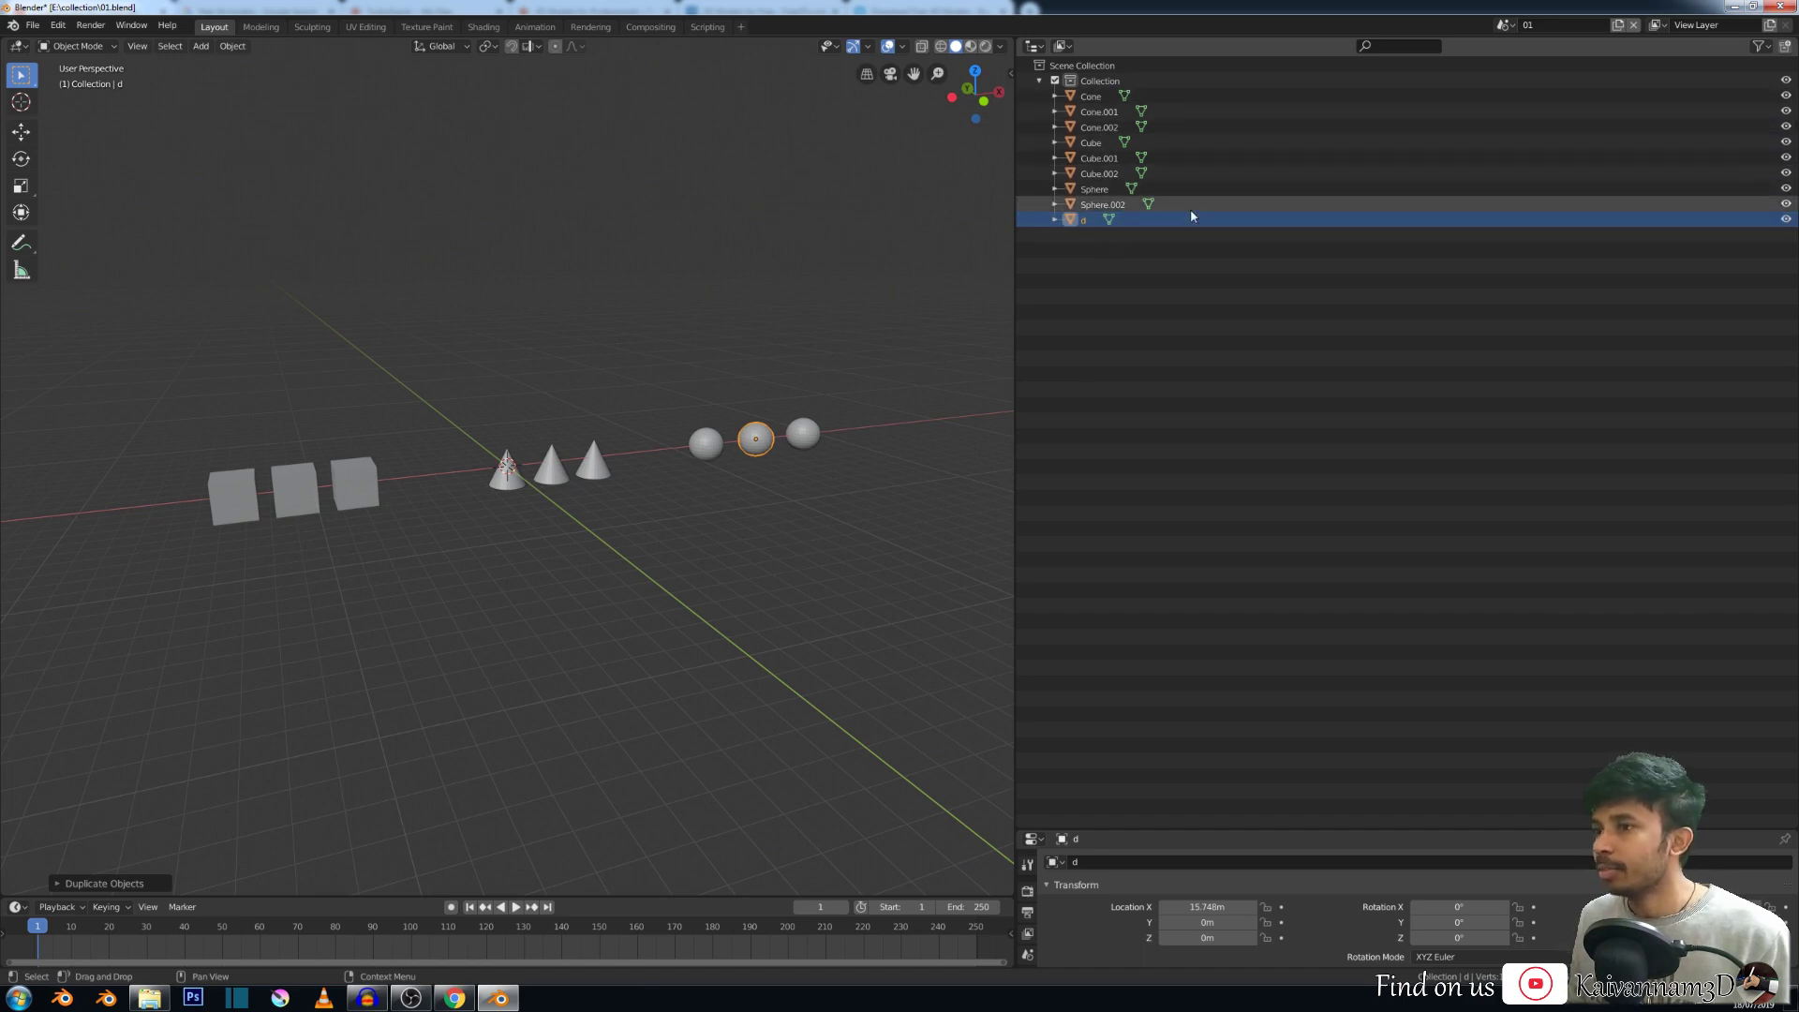
Select the middle cone, left sphere and sphere 'd' in turn, then deselect.
{"action": "scroll", "coordinate": [744, 386], "scroll_direction": "up", "scroll_amount": 2}
{"action": "scroll", "coordinate": [744, 386], "scroll_direction": "down", "scroll_amount": 2}
{"action": "left_click", "coordinate": [555, 462]}
{"action": "left_click", "coordinate": [704, 442]}
{"action": "left_click", "coordinate": [755, 437]}
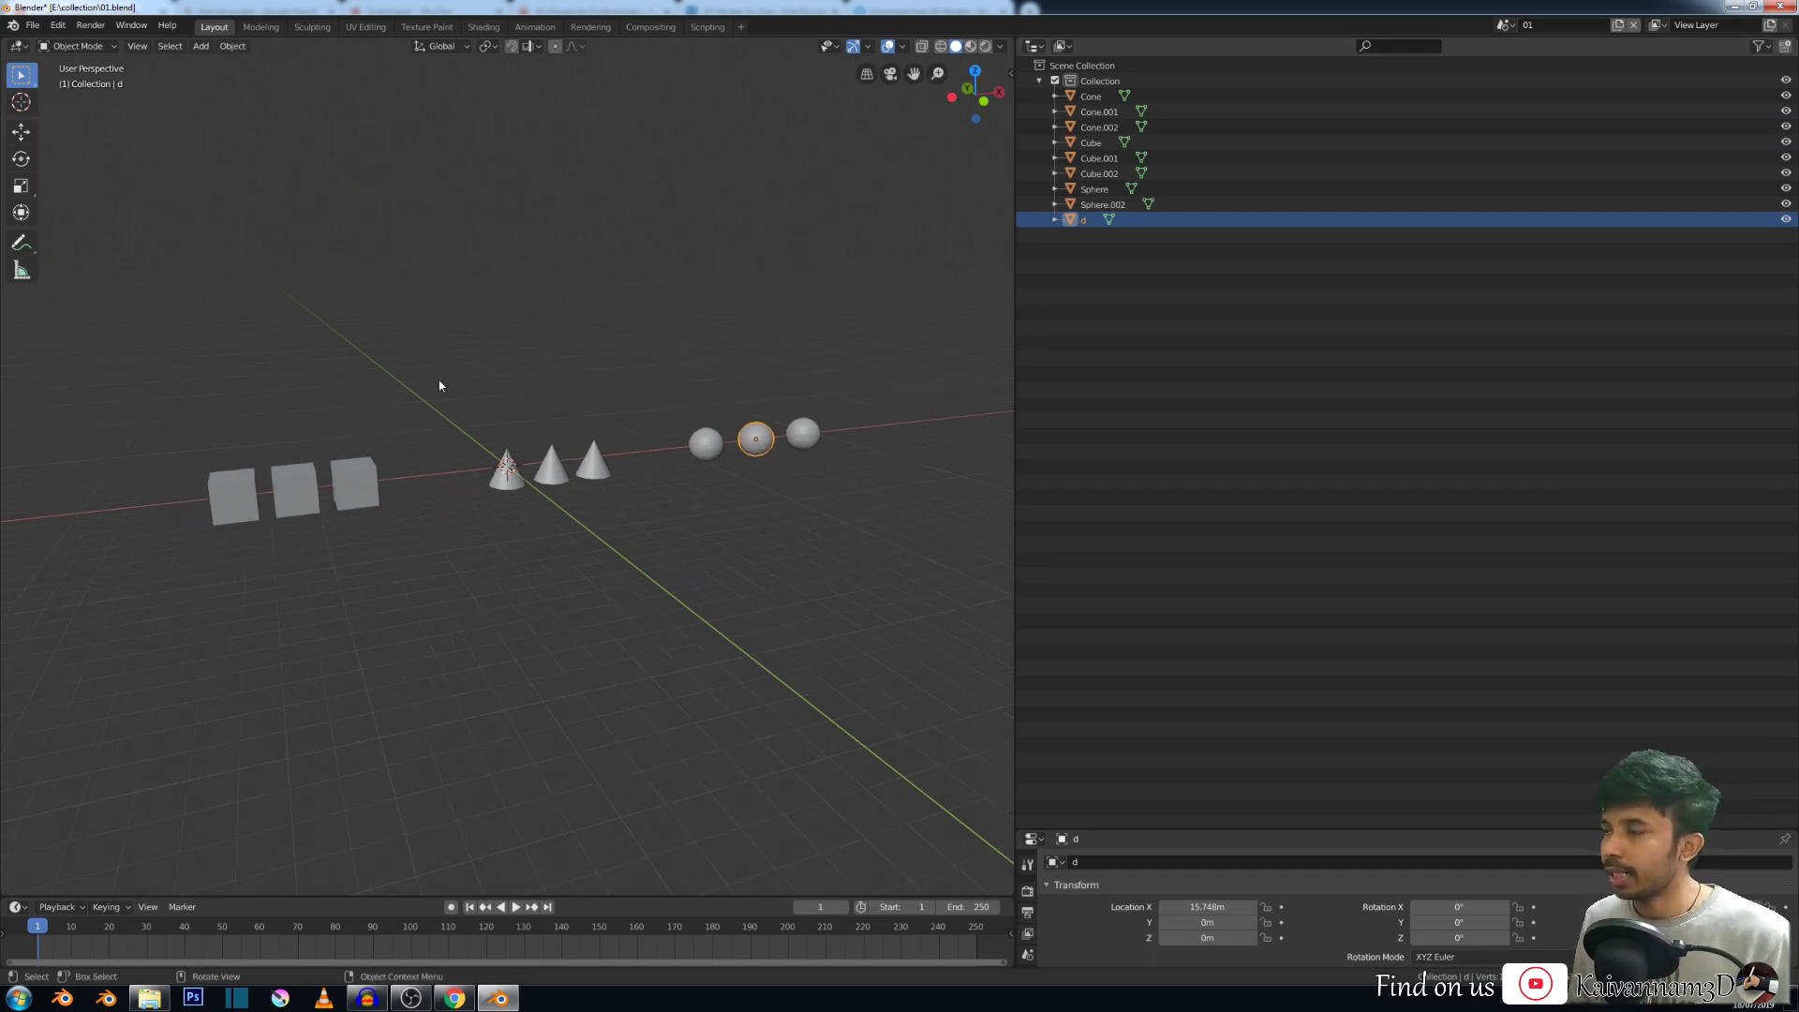
{"action": "left_click", "coordinate": [403, 481]}
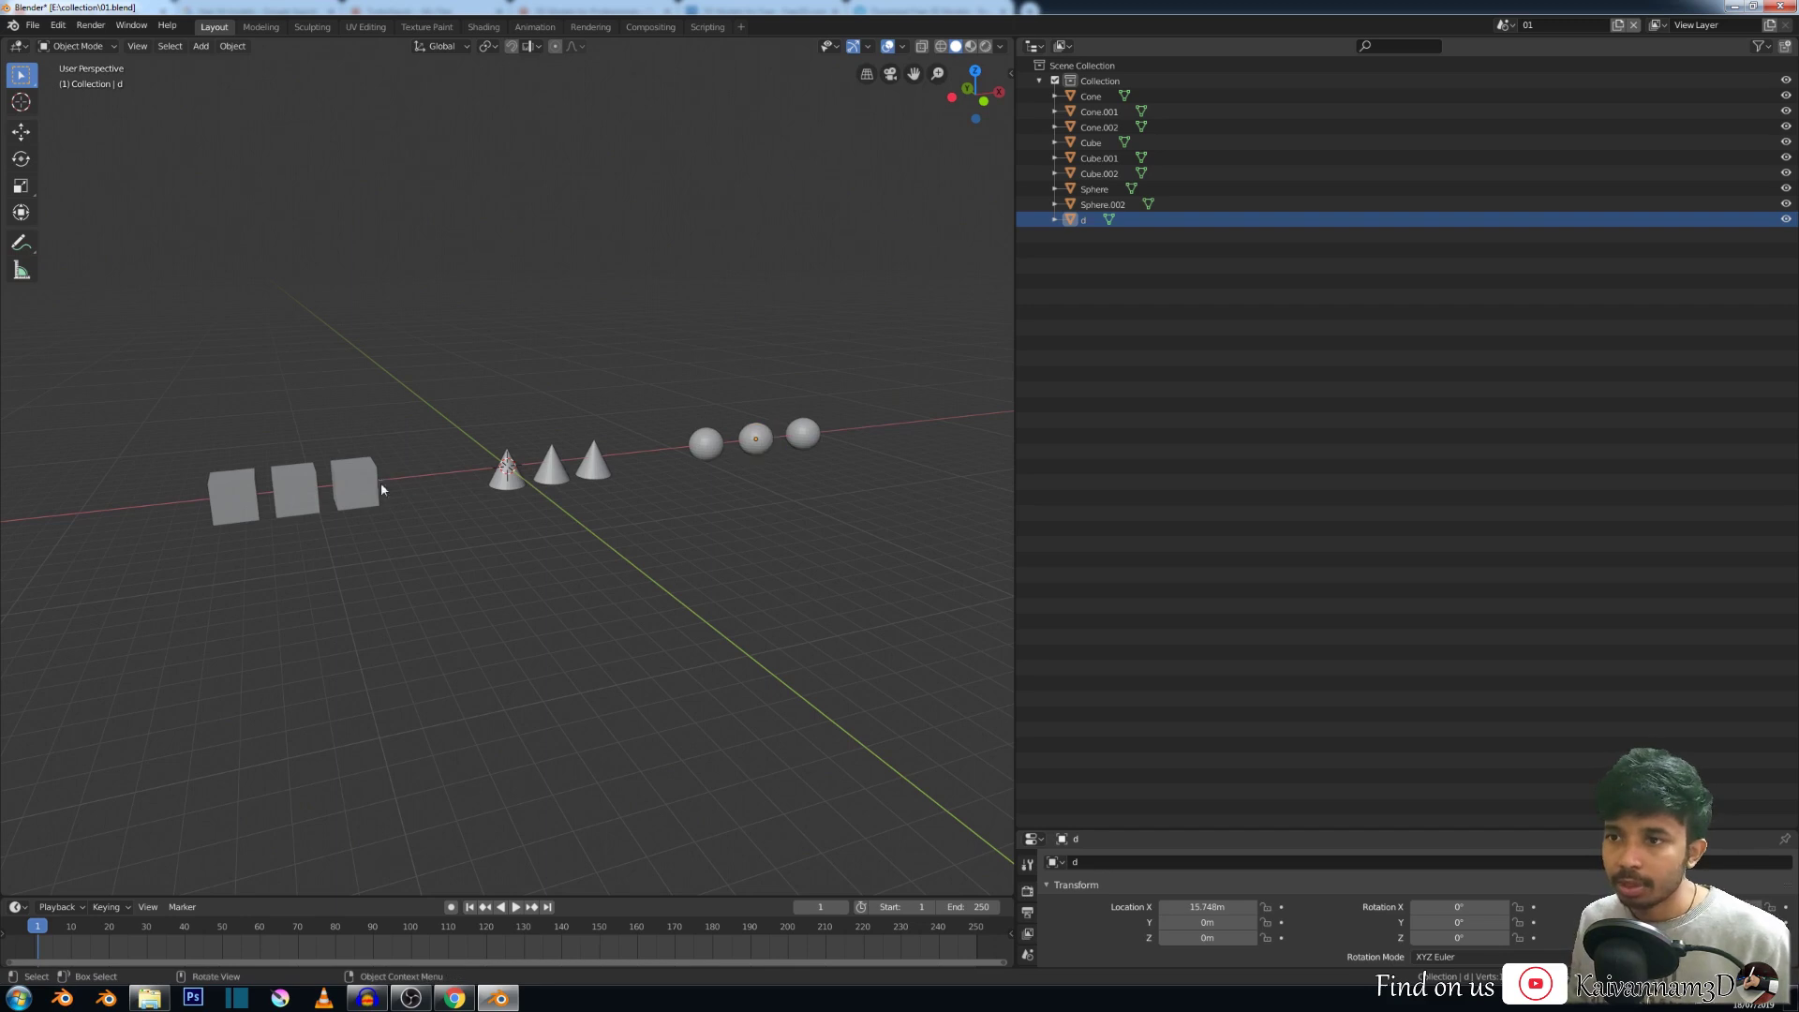
Move the three selected cubes into a new collection named 'cube' and collapse it.
{"action": "left_click", "coordinate": [359, 484]}
{"action": "left_click", "coordinate": [287, 496], "text": "shift"}
{"action": "left_click", "coordinate": [234, 496], "text": "shift"}
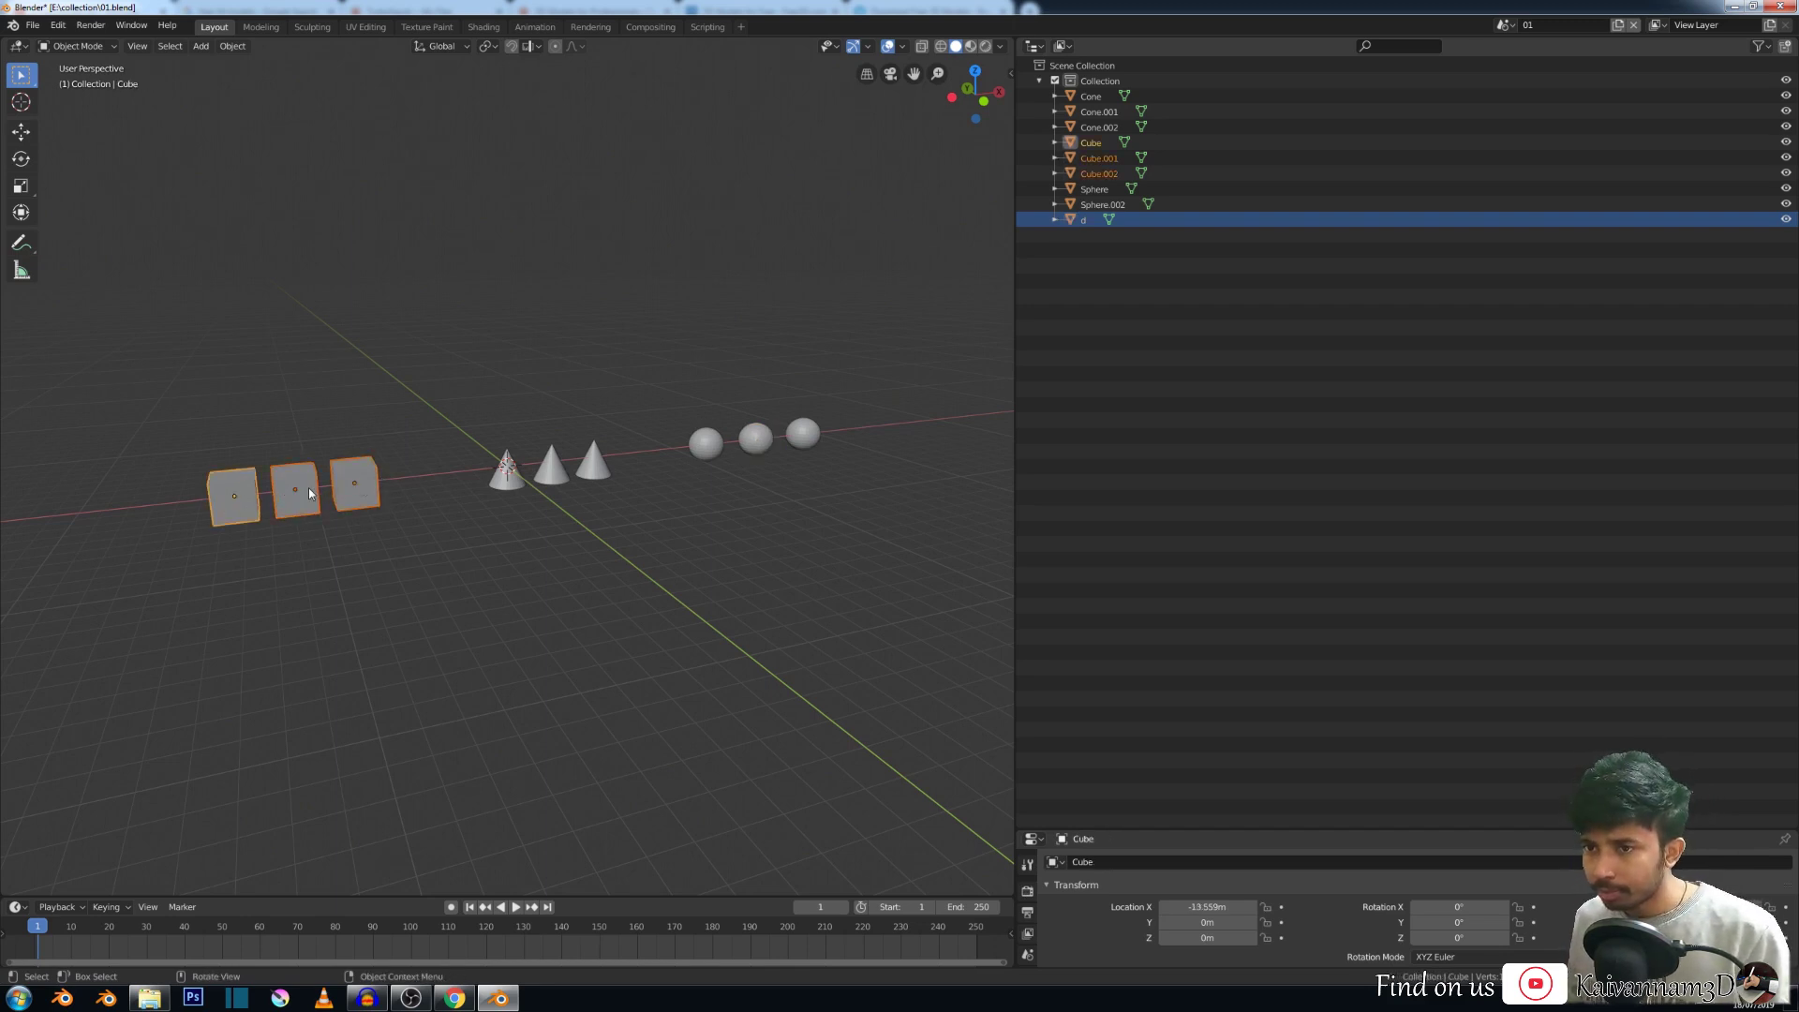
{"action": "key", "text": "m"}
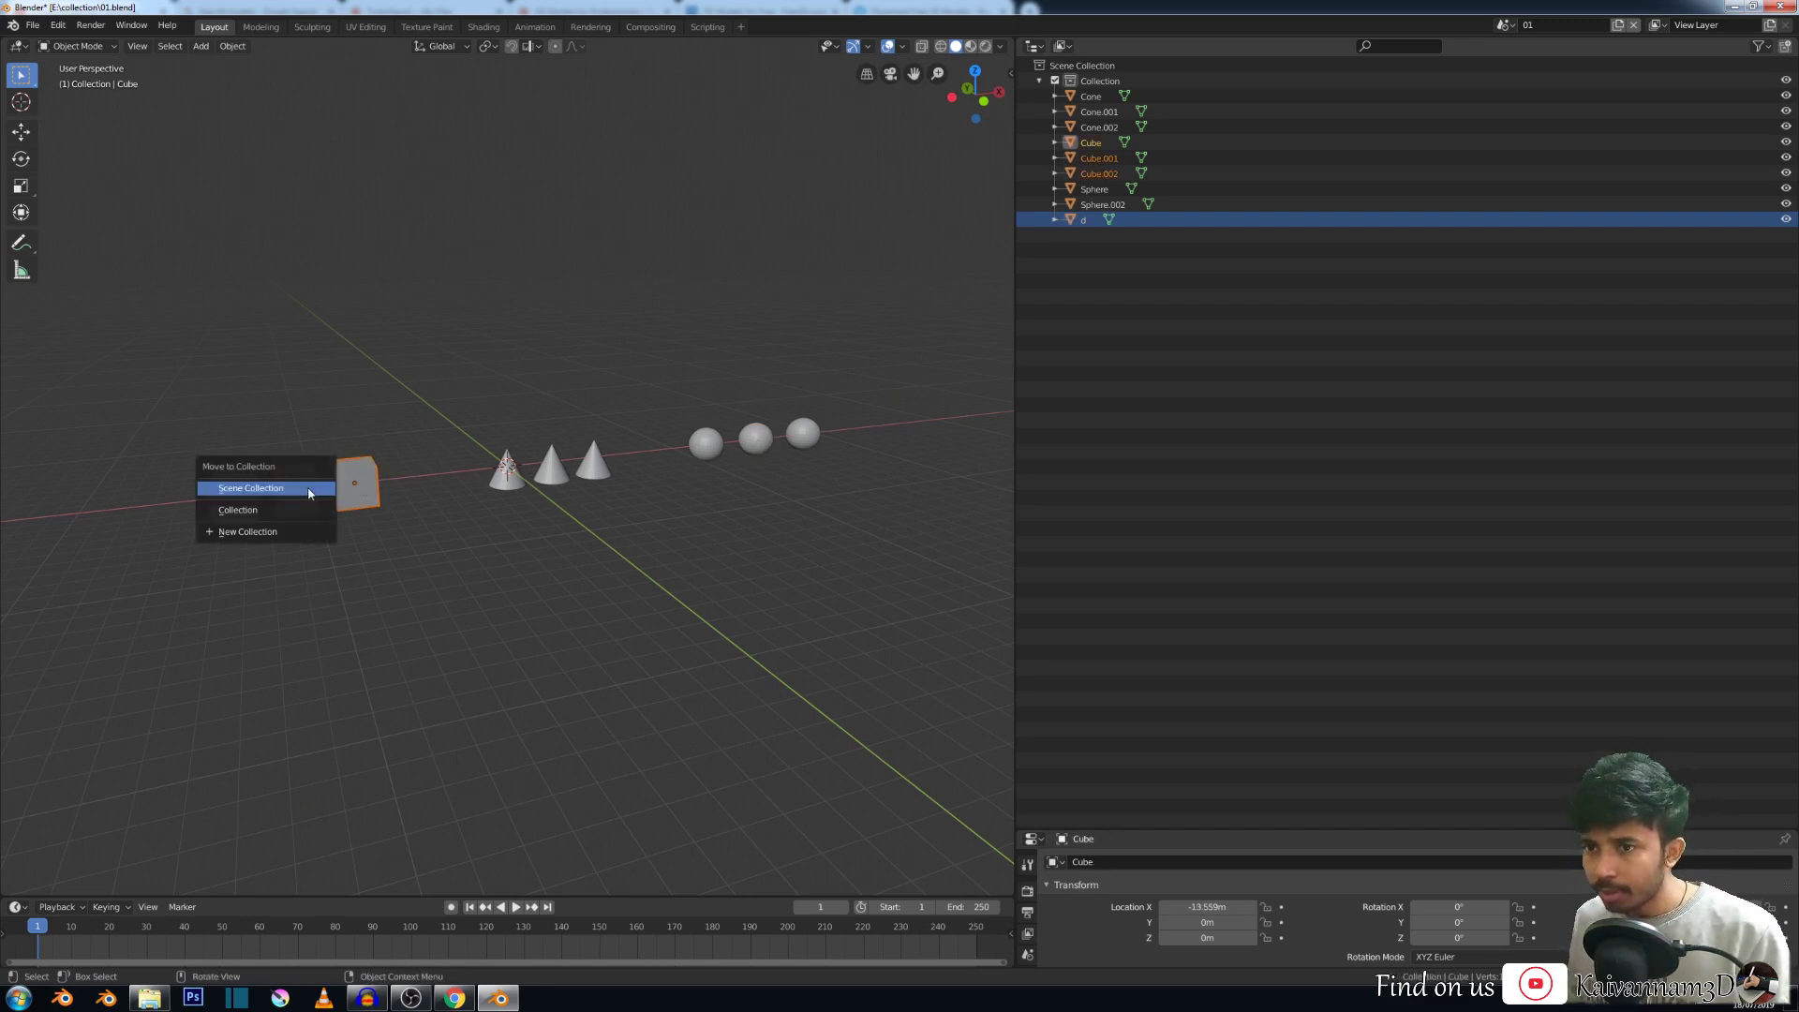
{"action": "left_click", "coordinate": [265, 532]}
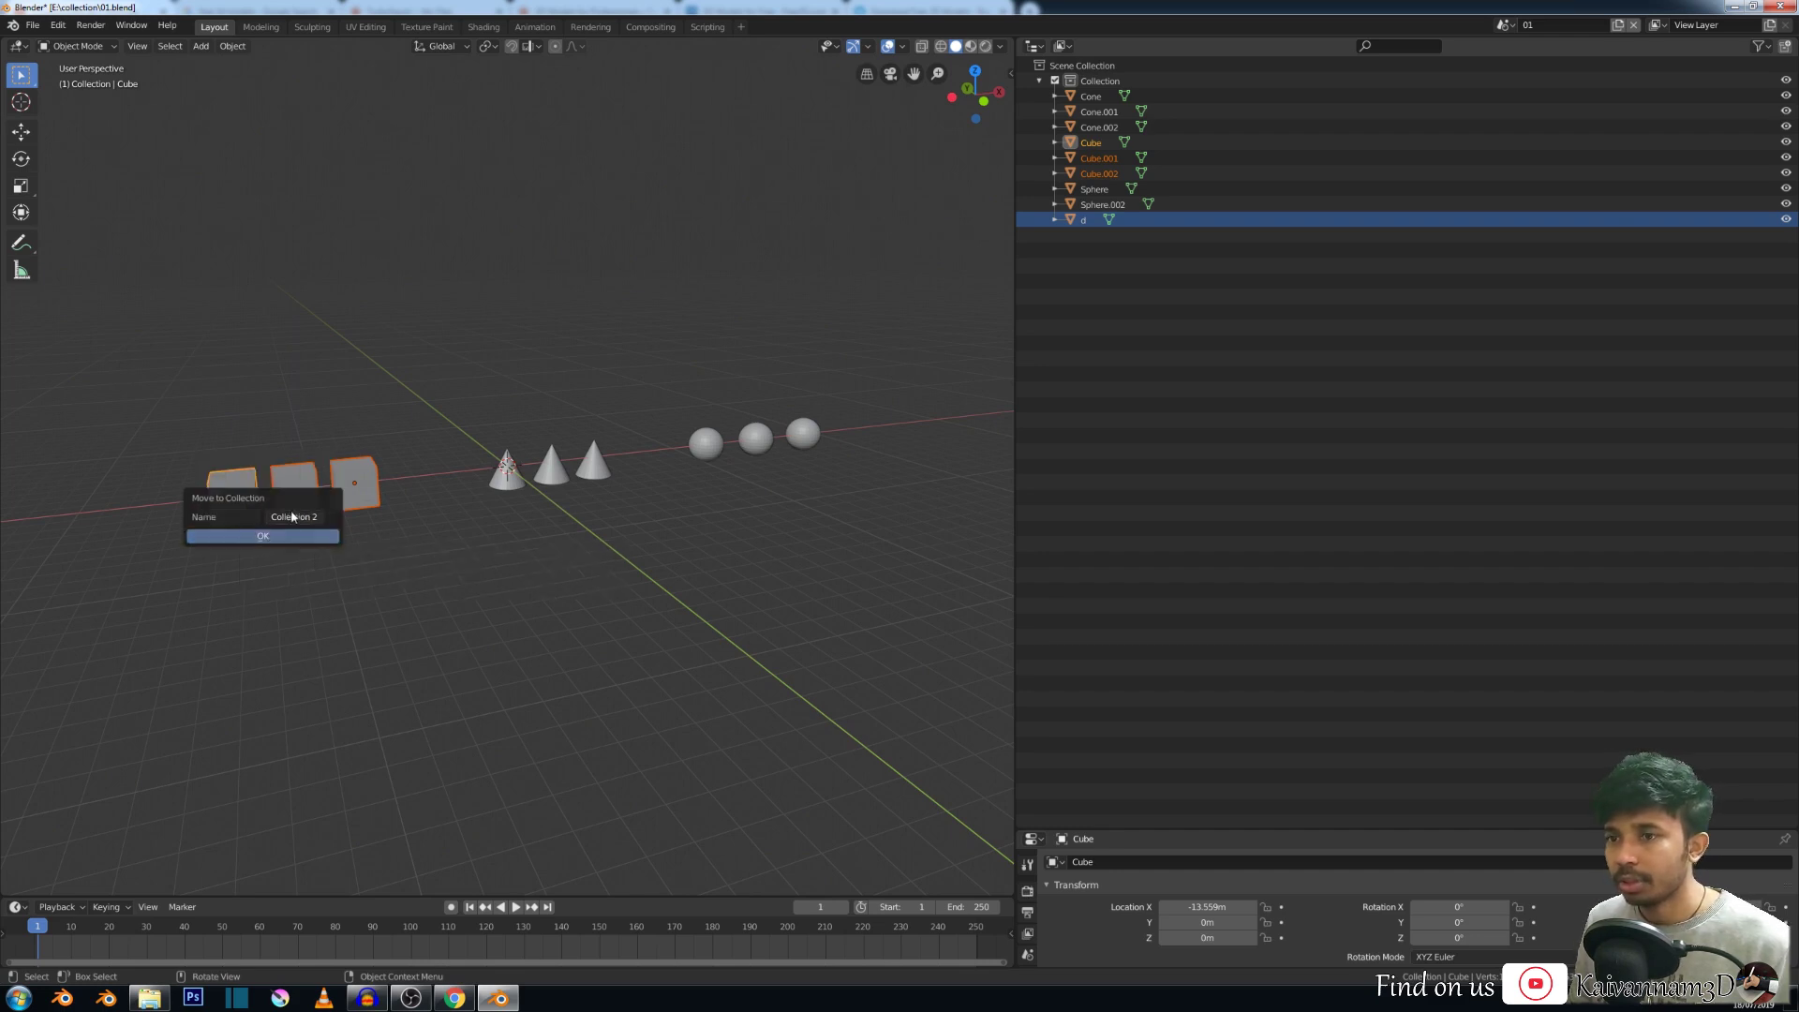
{"action": "left_click", "coordinate": [317, 515]}
{"action": "key", "text": "BackSpace"}
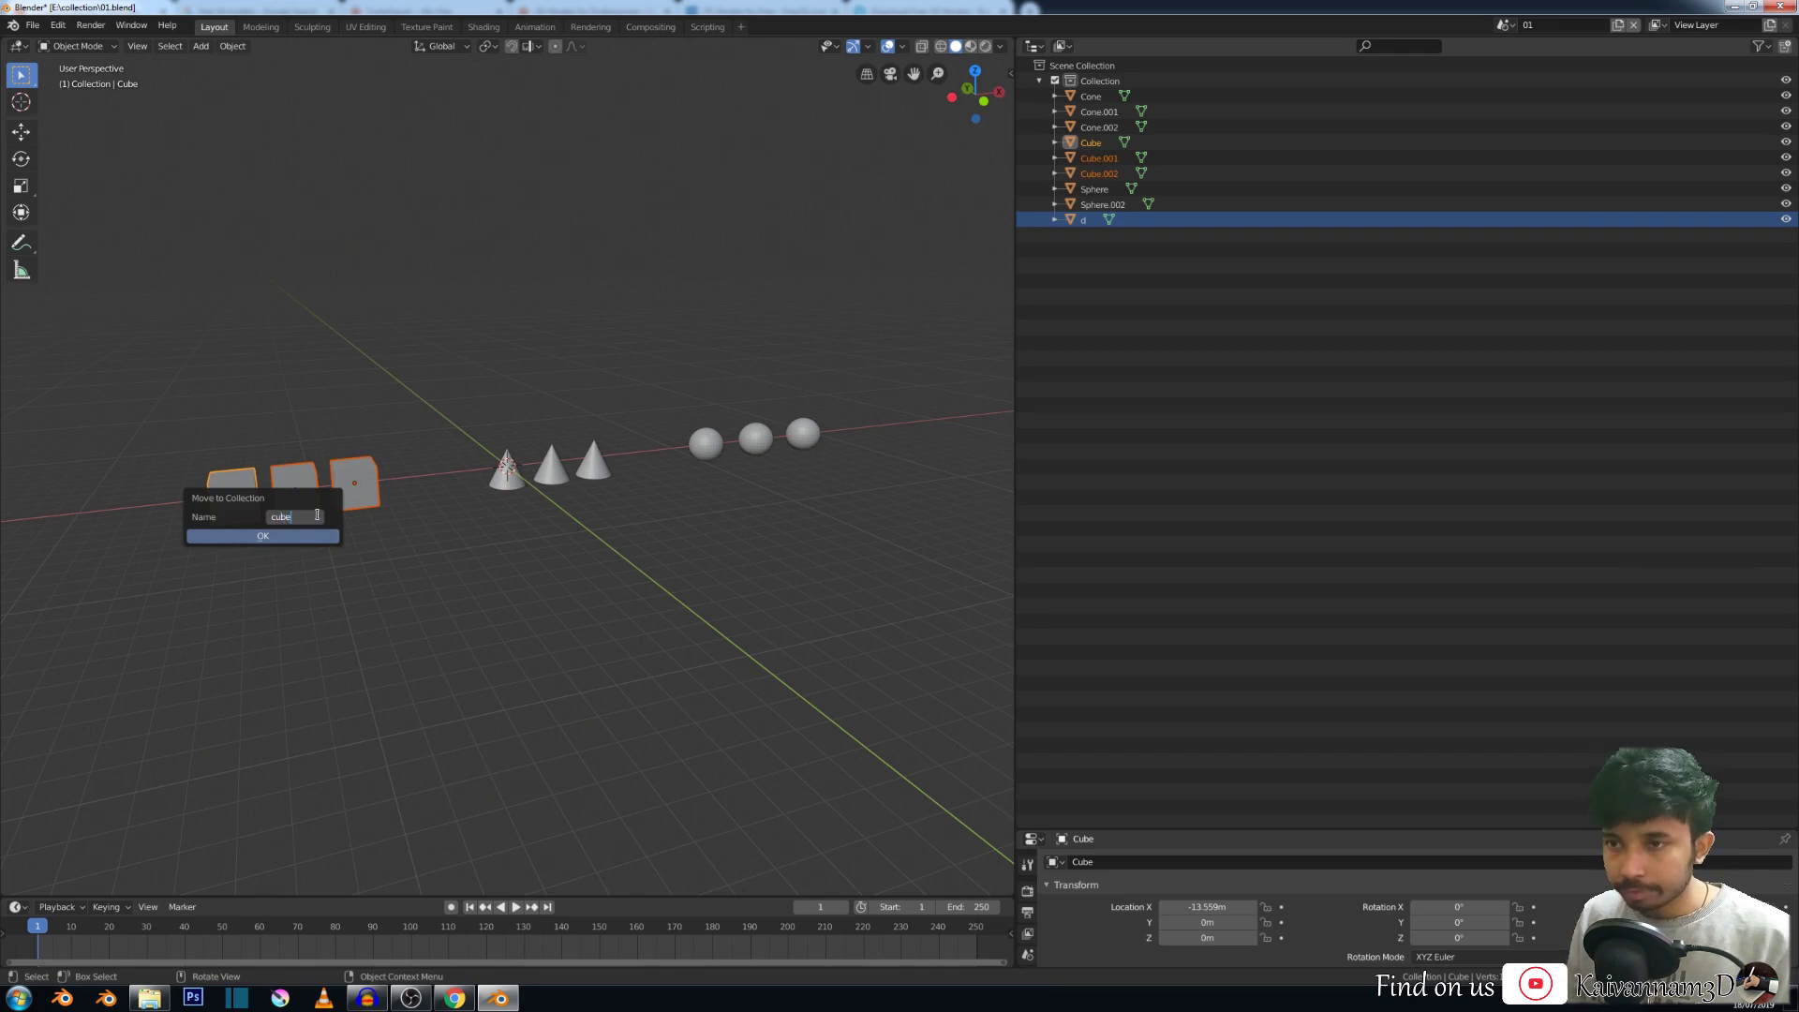
{"action": "type", "text": "cube"}
{"action": "left_click", "coordinate": [281, 536]}
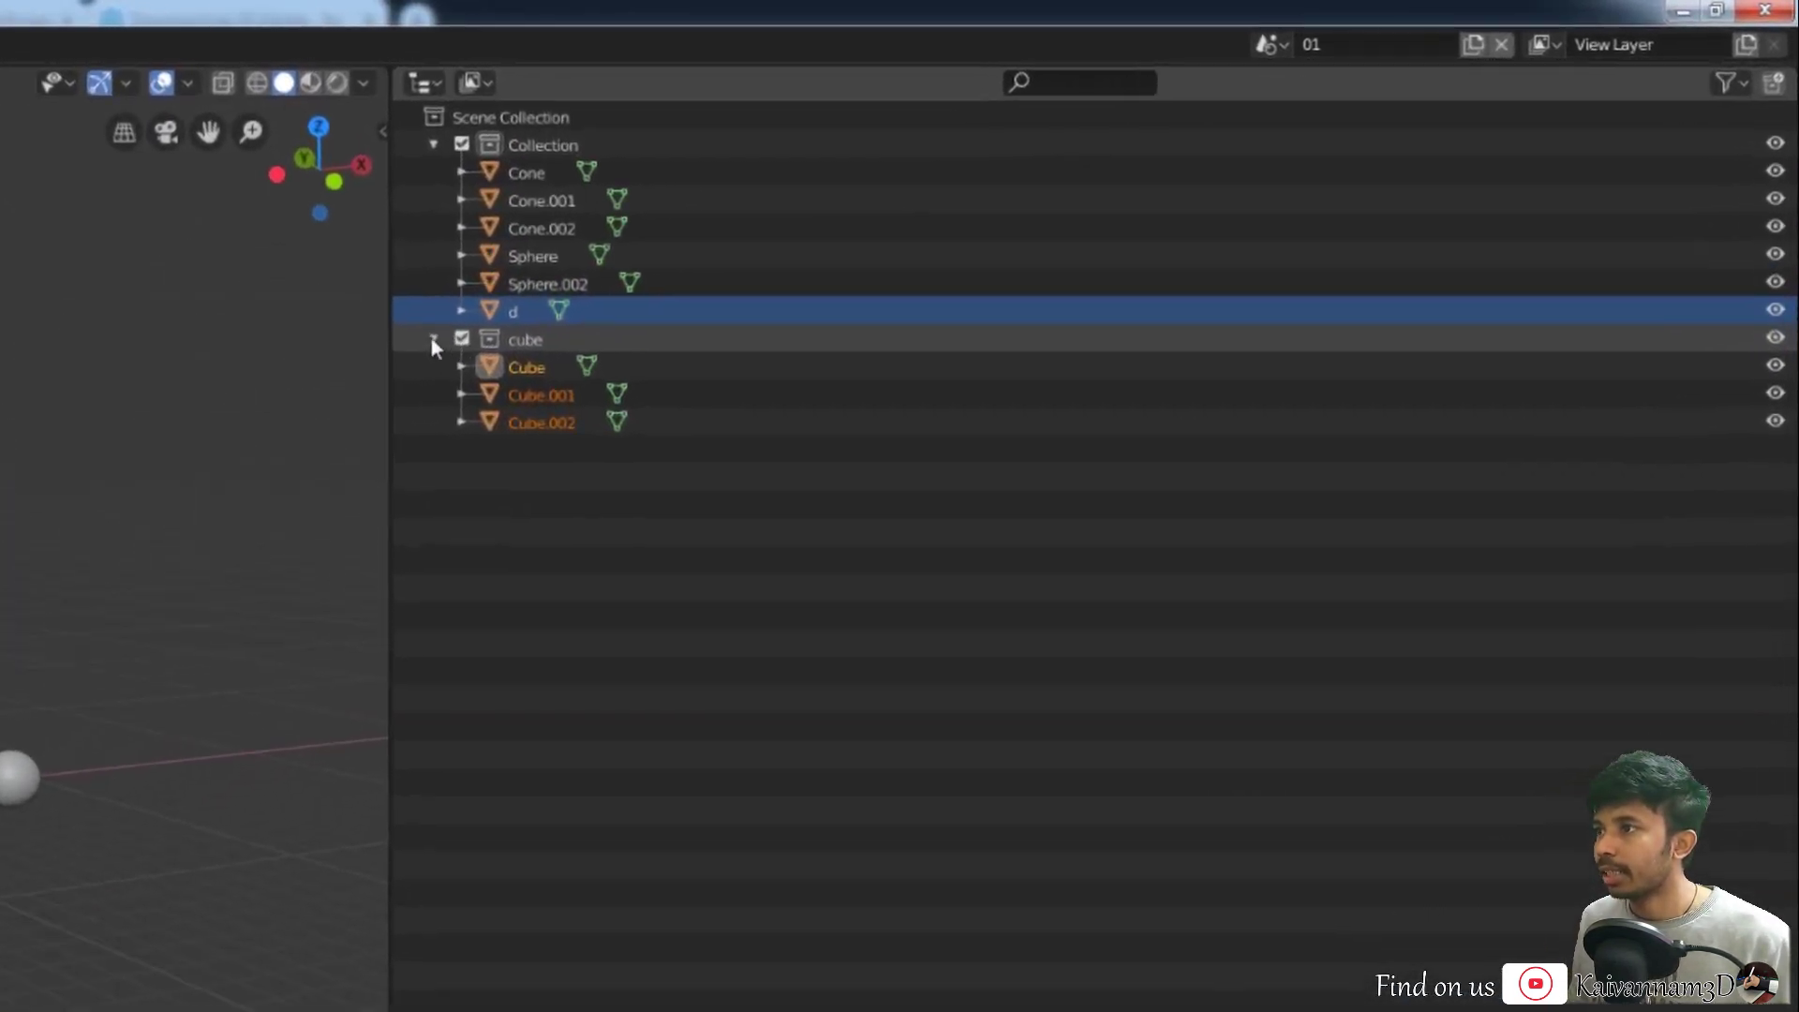
{"action": "left_click", "coordinate": [432, 339]}
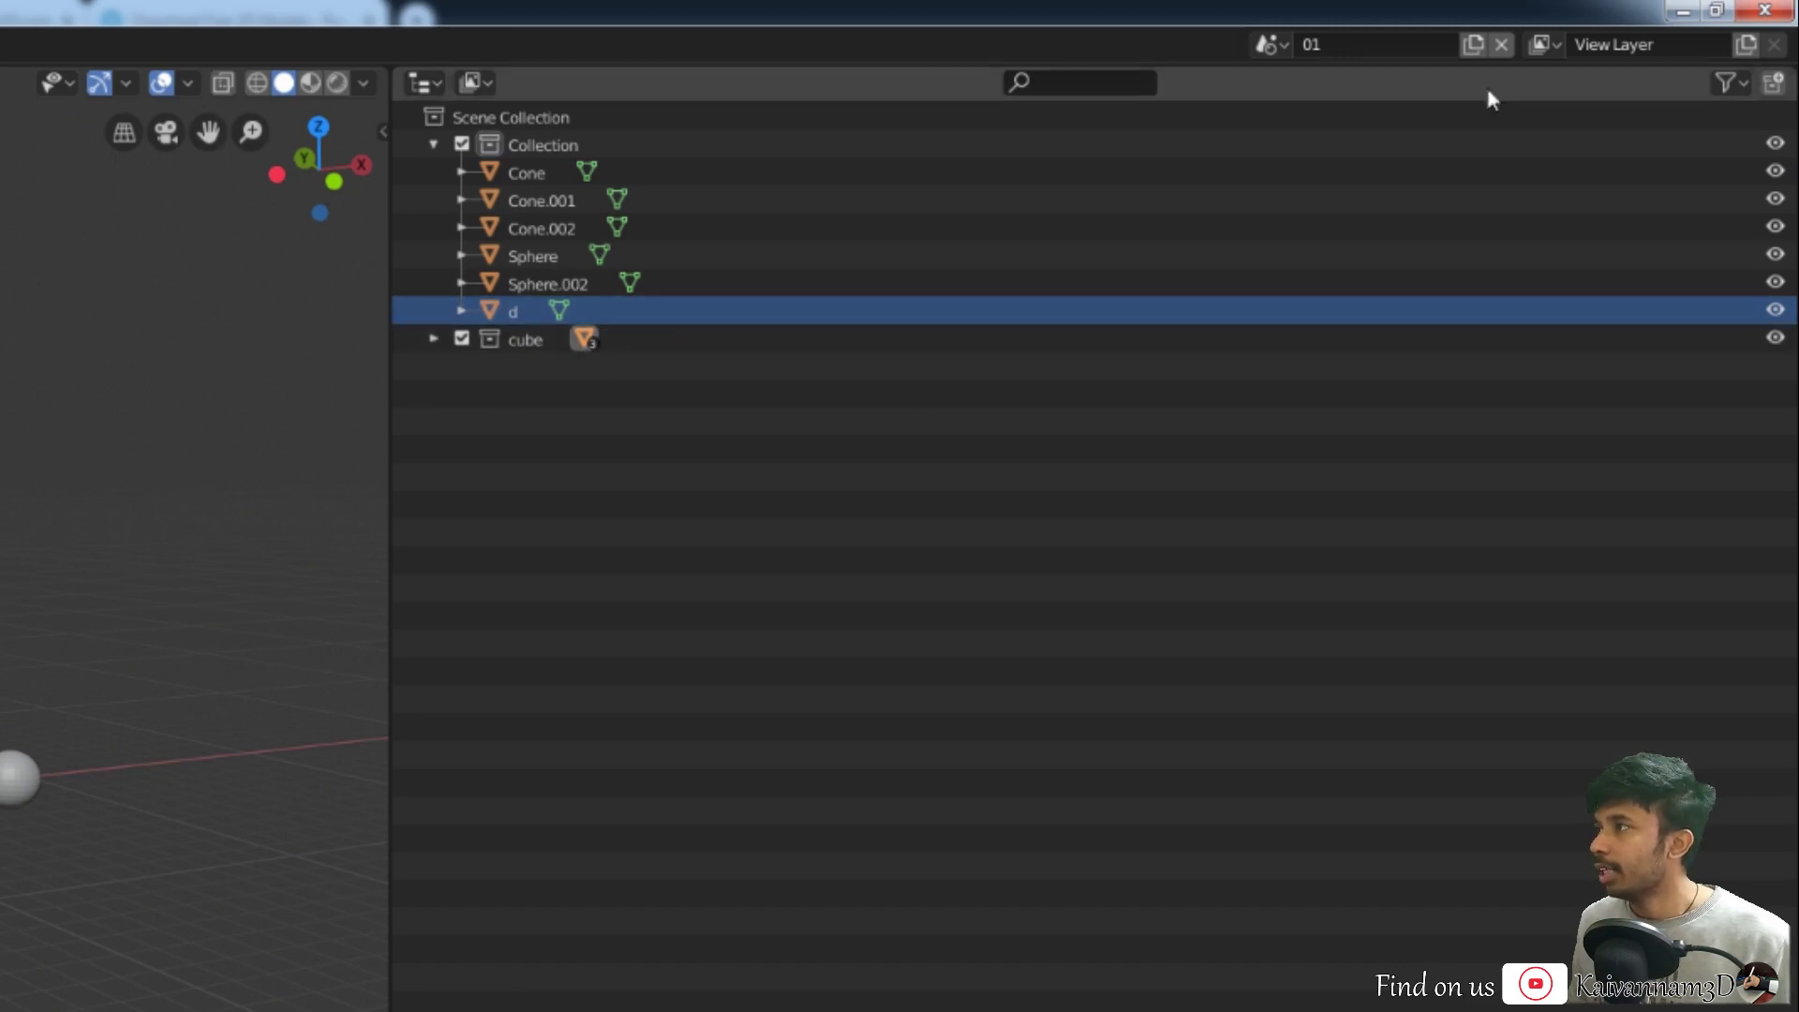
{"action": "left_click", "coordinate": [1743, 82]}
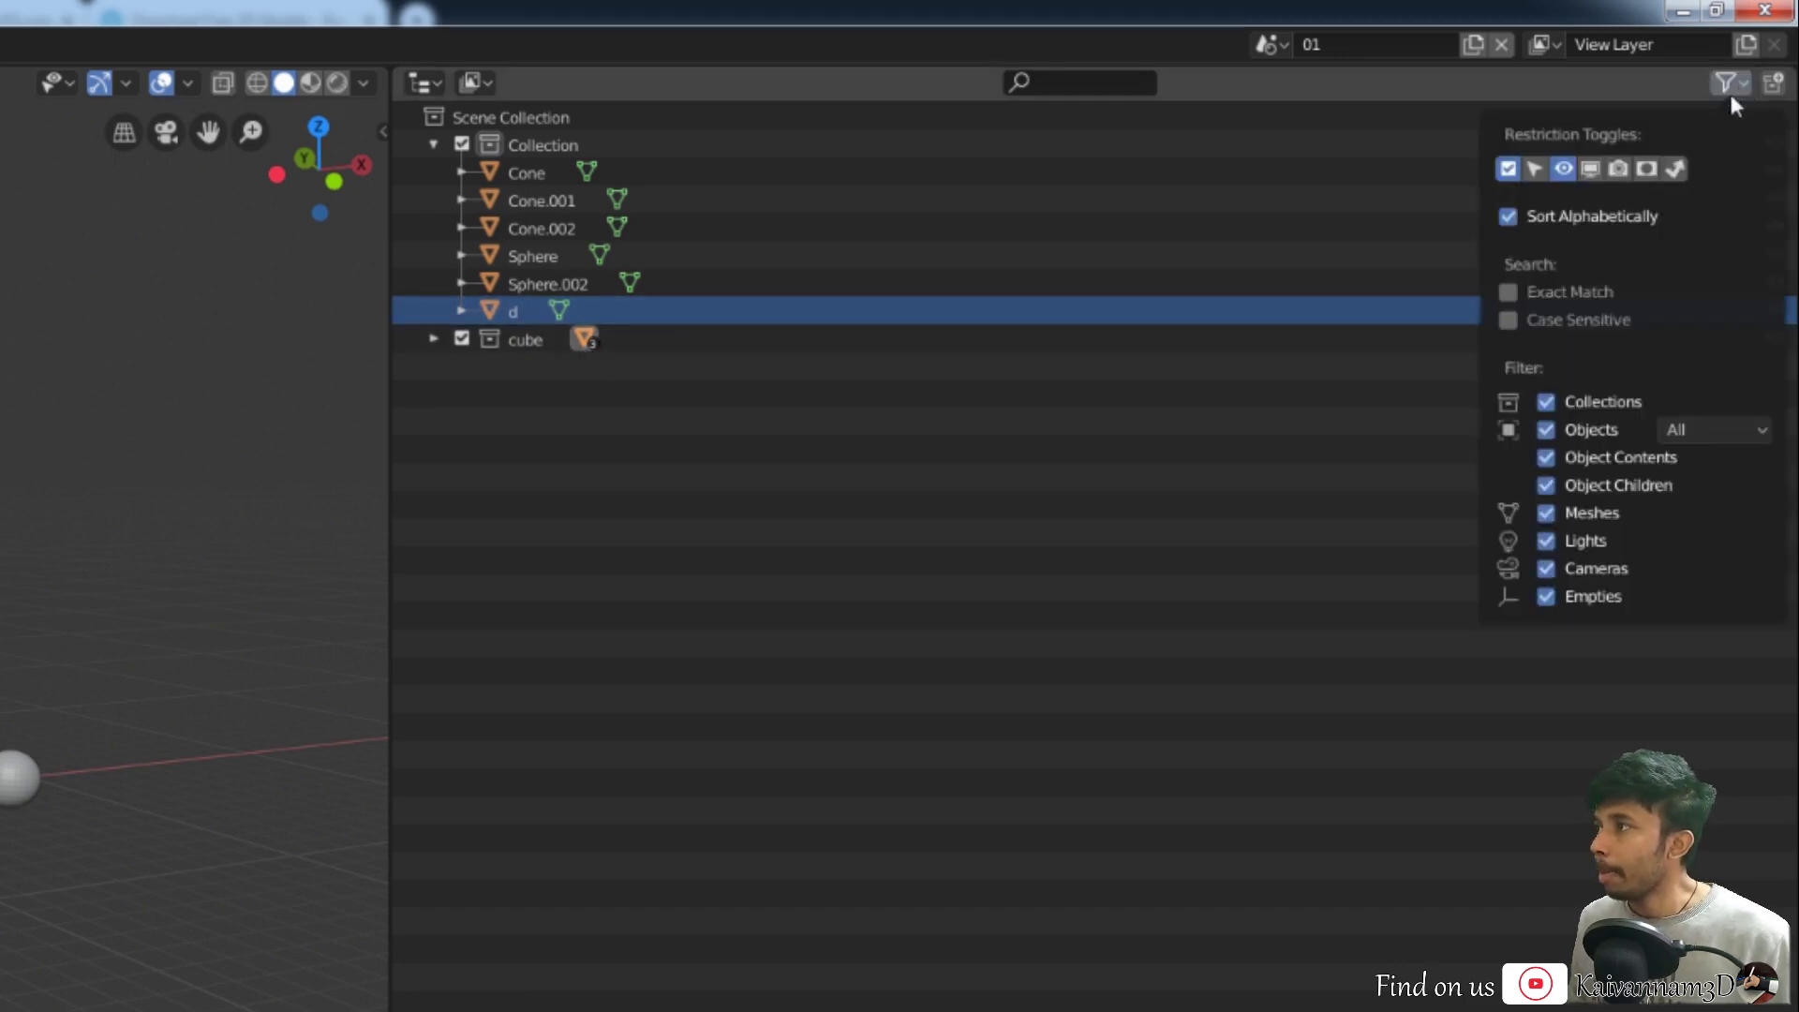
Show the Selectable, Viewport and Render restriction toggles and make Cone.001 unselectable.
{"action": "left_click", "coordinate": [1538, 171]}
{"action": "left_click", "coordinate": [1592, 170]}
{"action": "left_click", "coordinate": [1613, 172]}
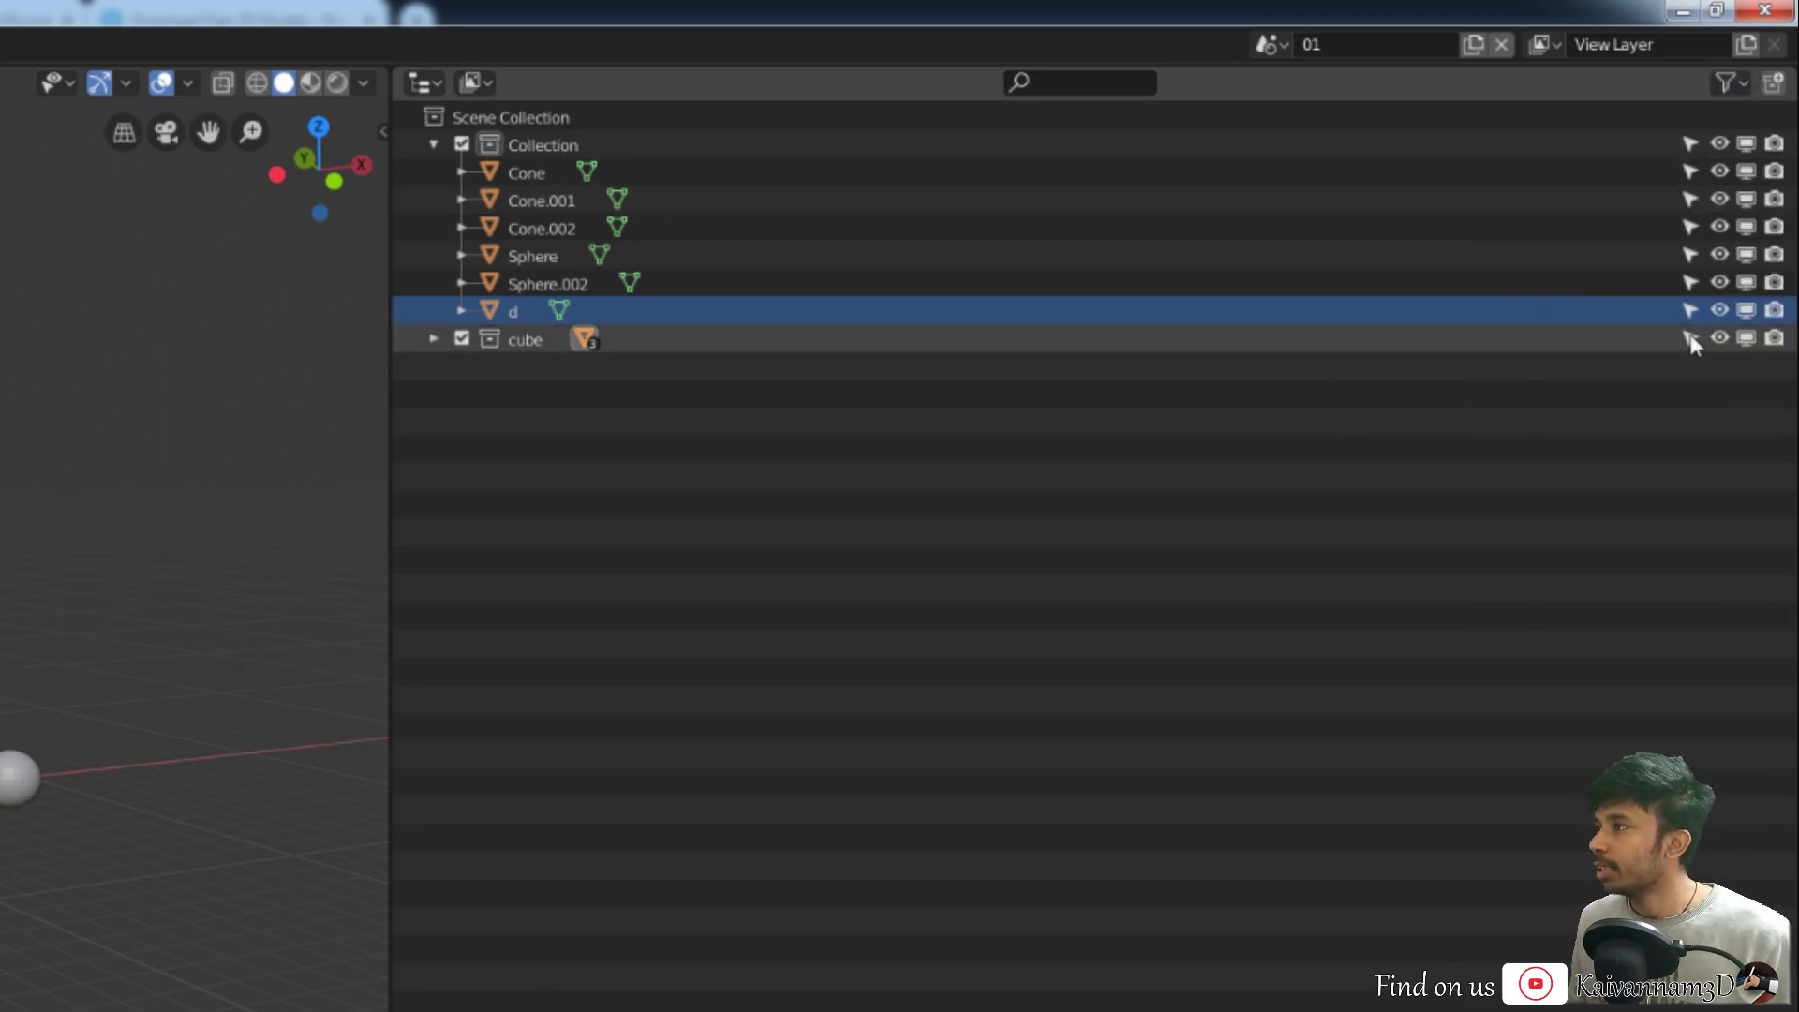
{"action": "left_click", "coordinate": [1688, 335]}
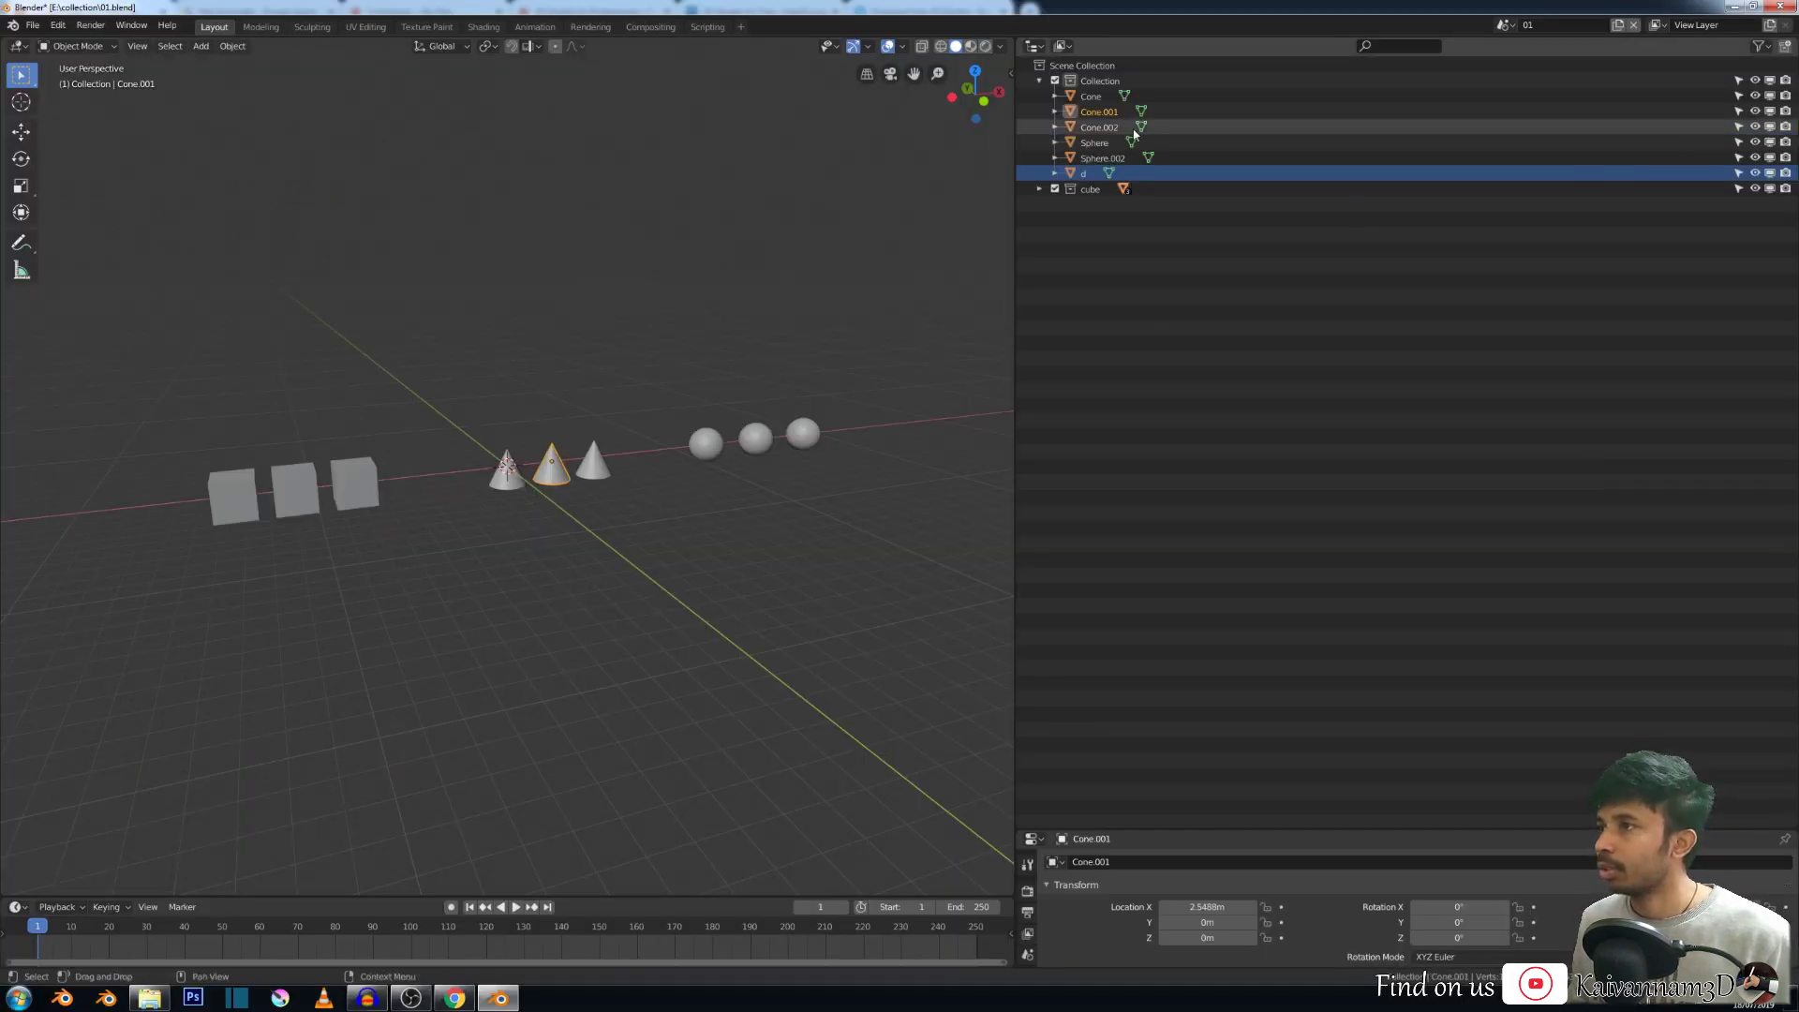
{"action": "left_click", "coordinate": [1740, 111]}
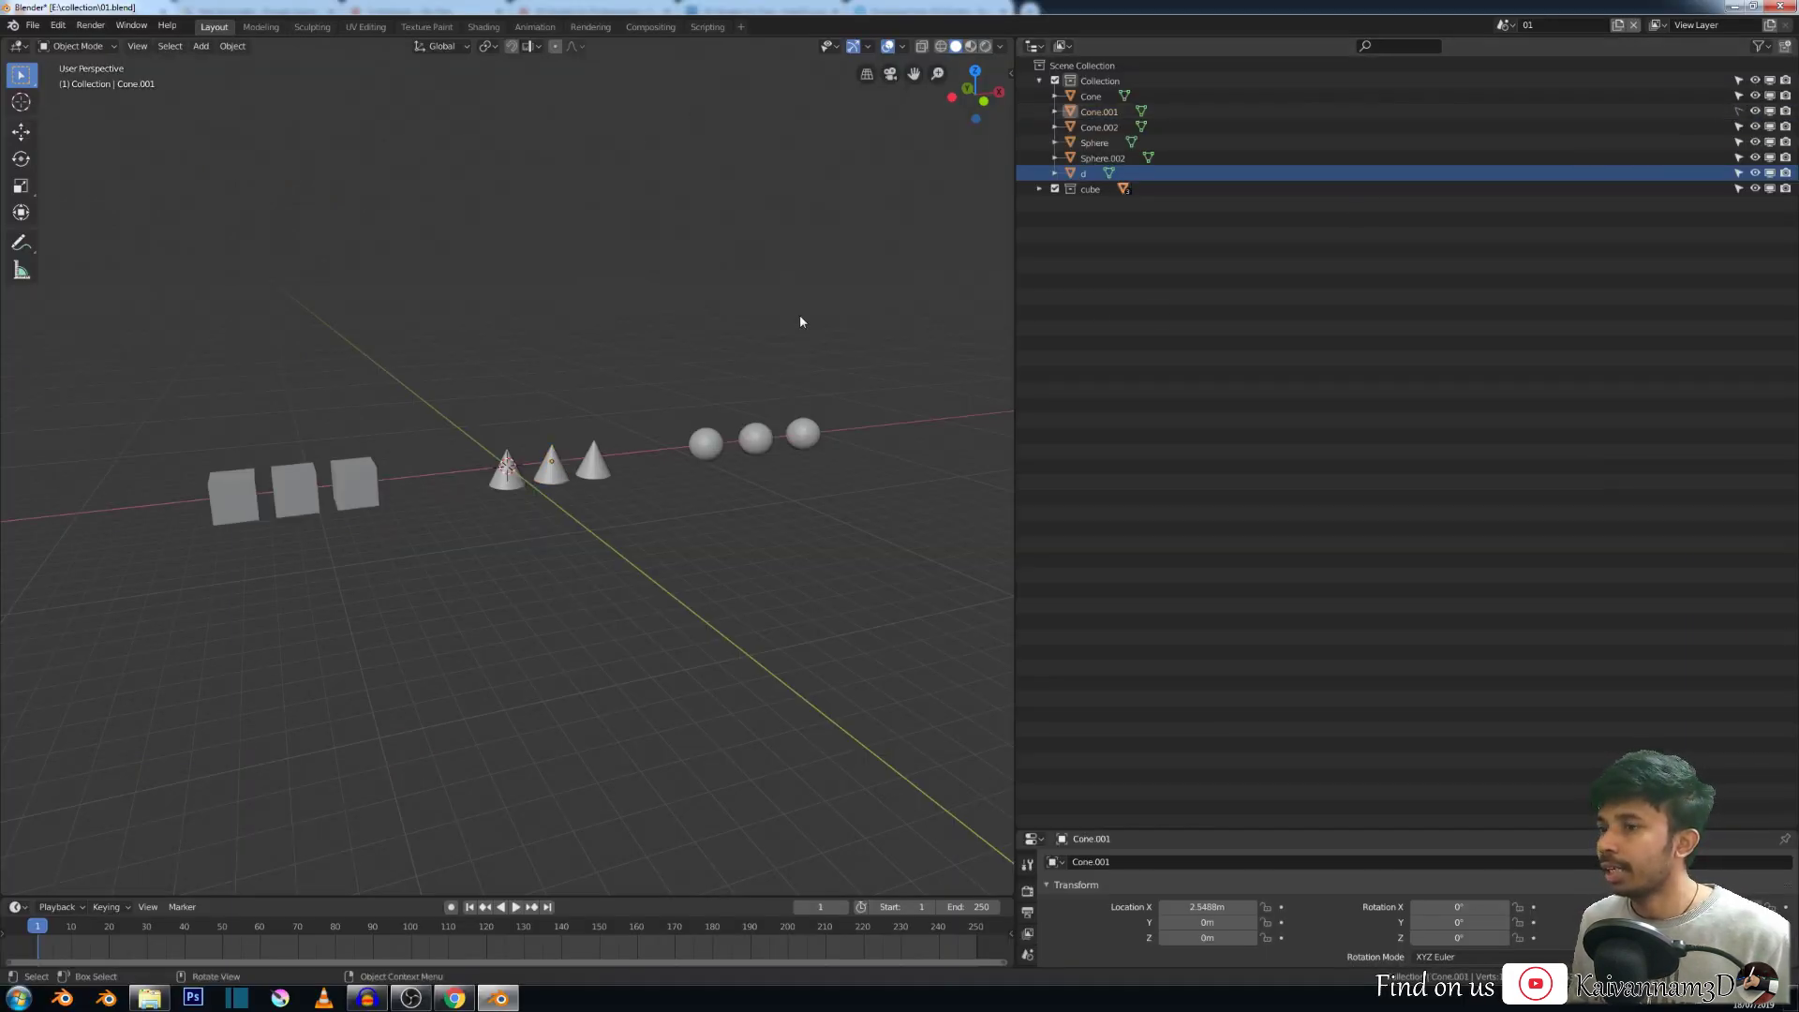
Test selecting the cones in the viewport, then deselect everything.
{"action": "scroll", "coordinate": [565, 475], "scroll_direction": "up", "scroll_amount": 3}
{"action": "left_click", "coordinate": [718, 471]}
{"action": "left_click", "coordinate": [514, 504]}
{"action": "left_click", "coordinate": [635, 489]}
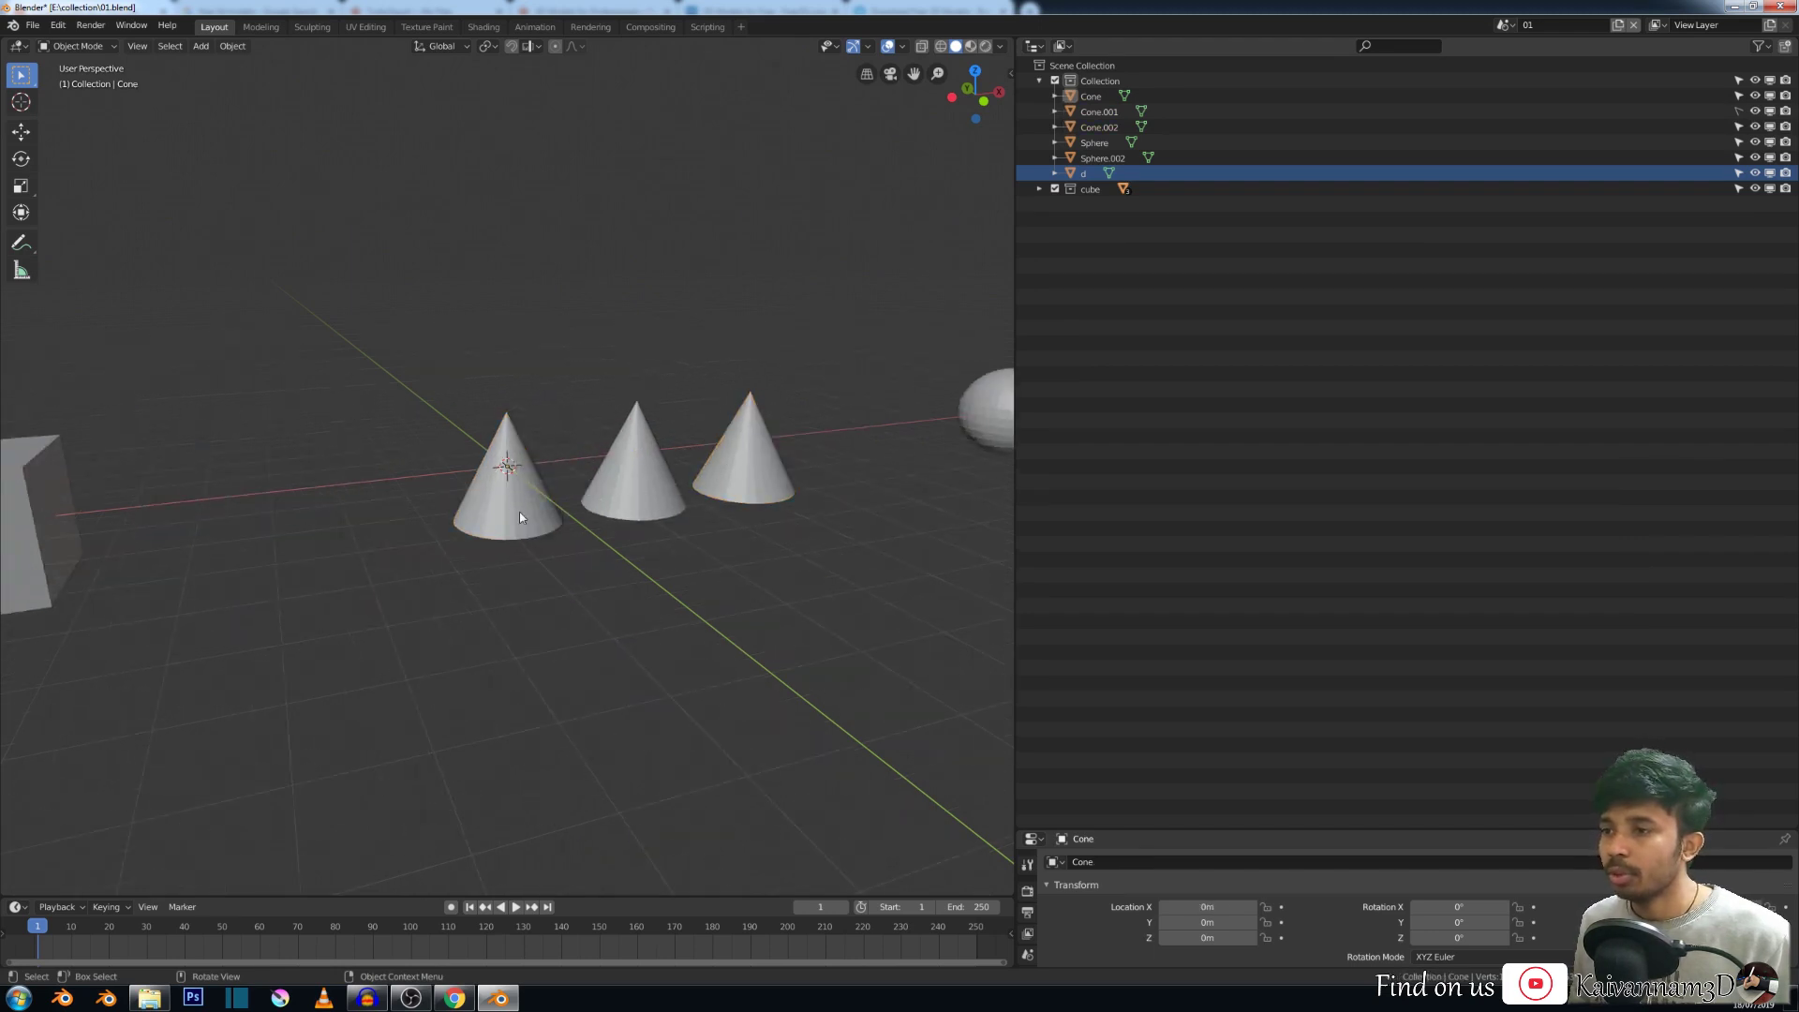
{"action": "left_click", "coordinate": [708, 498]}
{"action": "key", "text": "alt+a"}
{"action": "scroll", "coordinate": [630, 487], "scroll_direction": "down", "scroll_amount": 5}
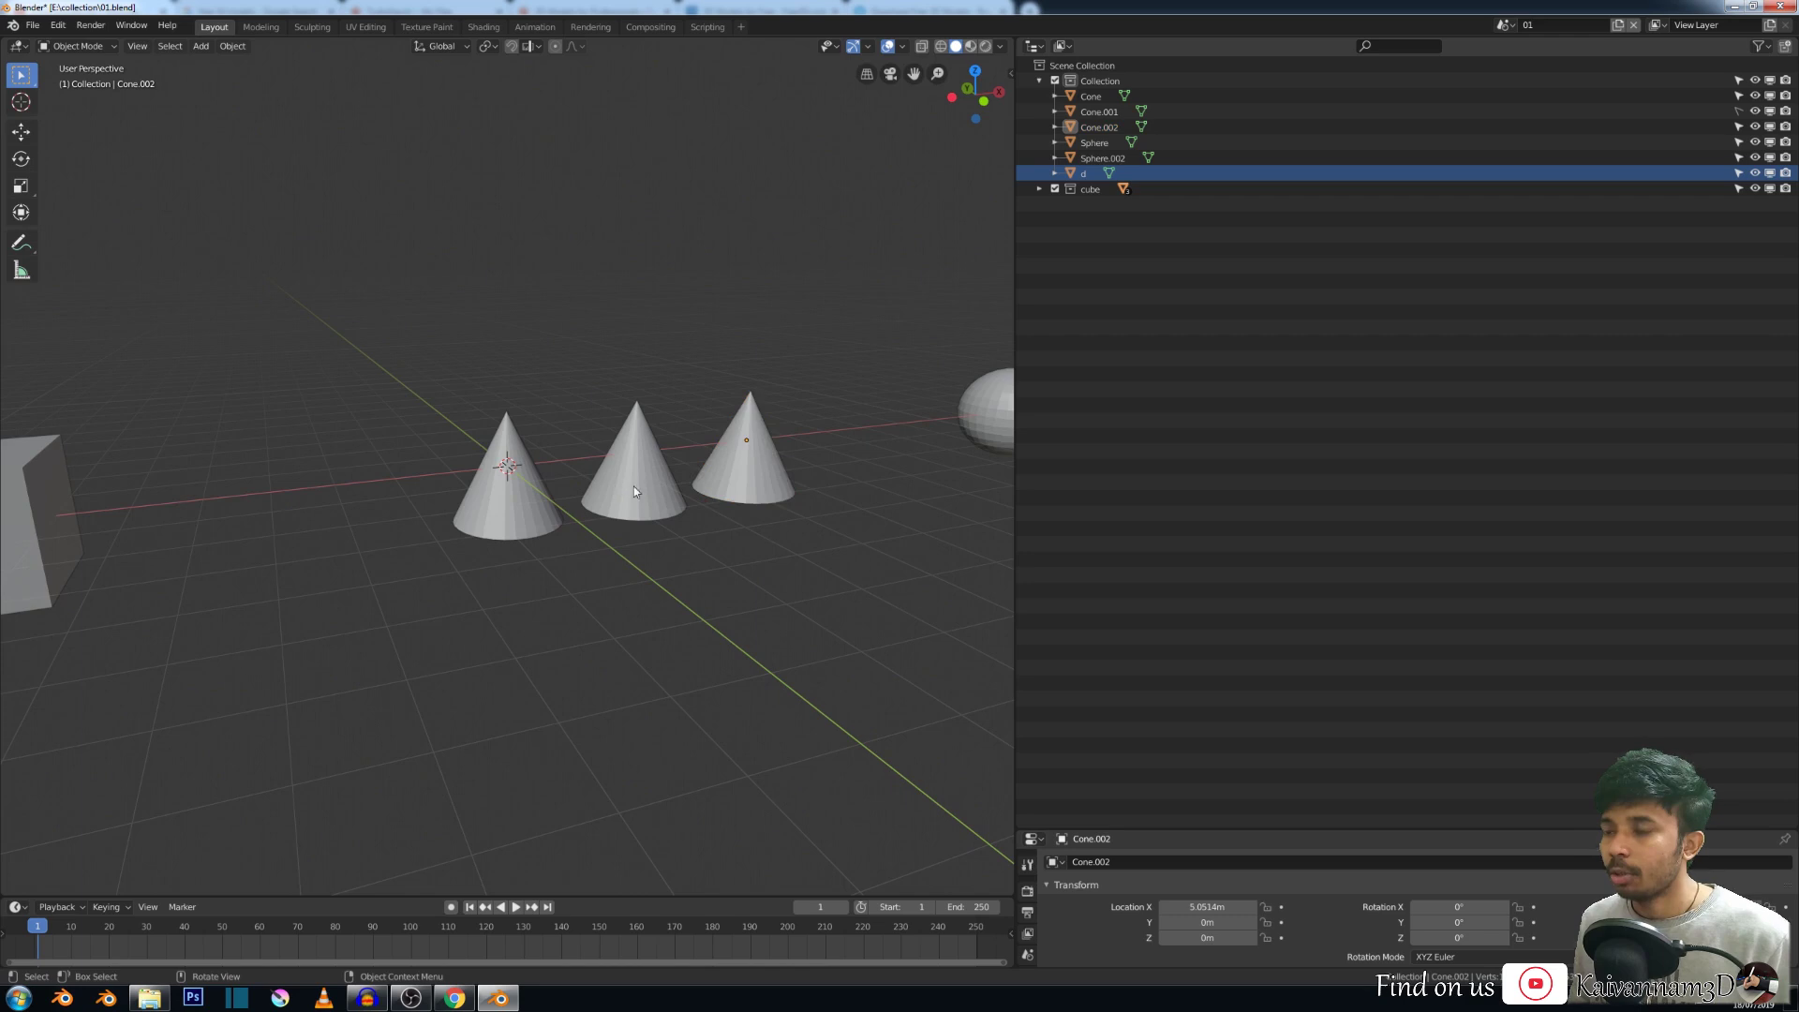
{"action": "scroll", "coordinate": [623, 491], "scroll_direction": "up", "scroll_amount": 4}
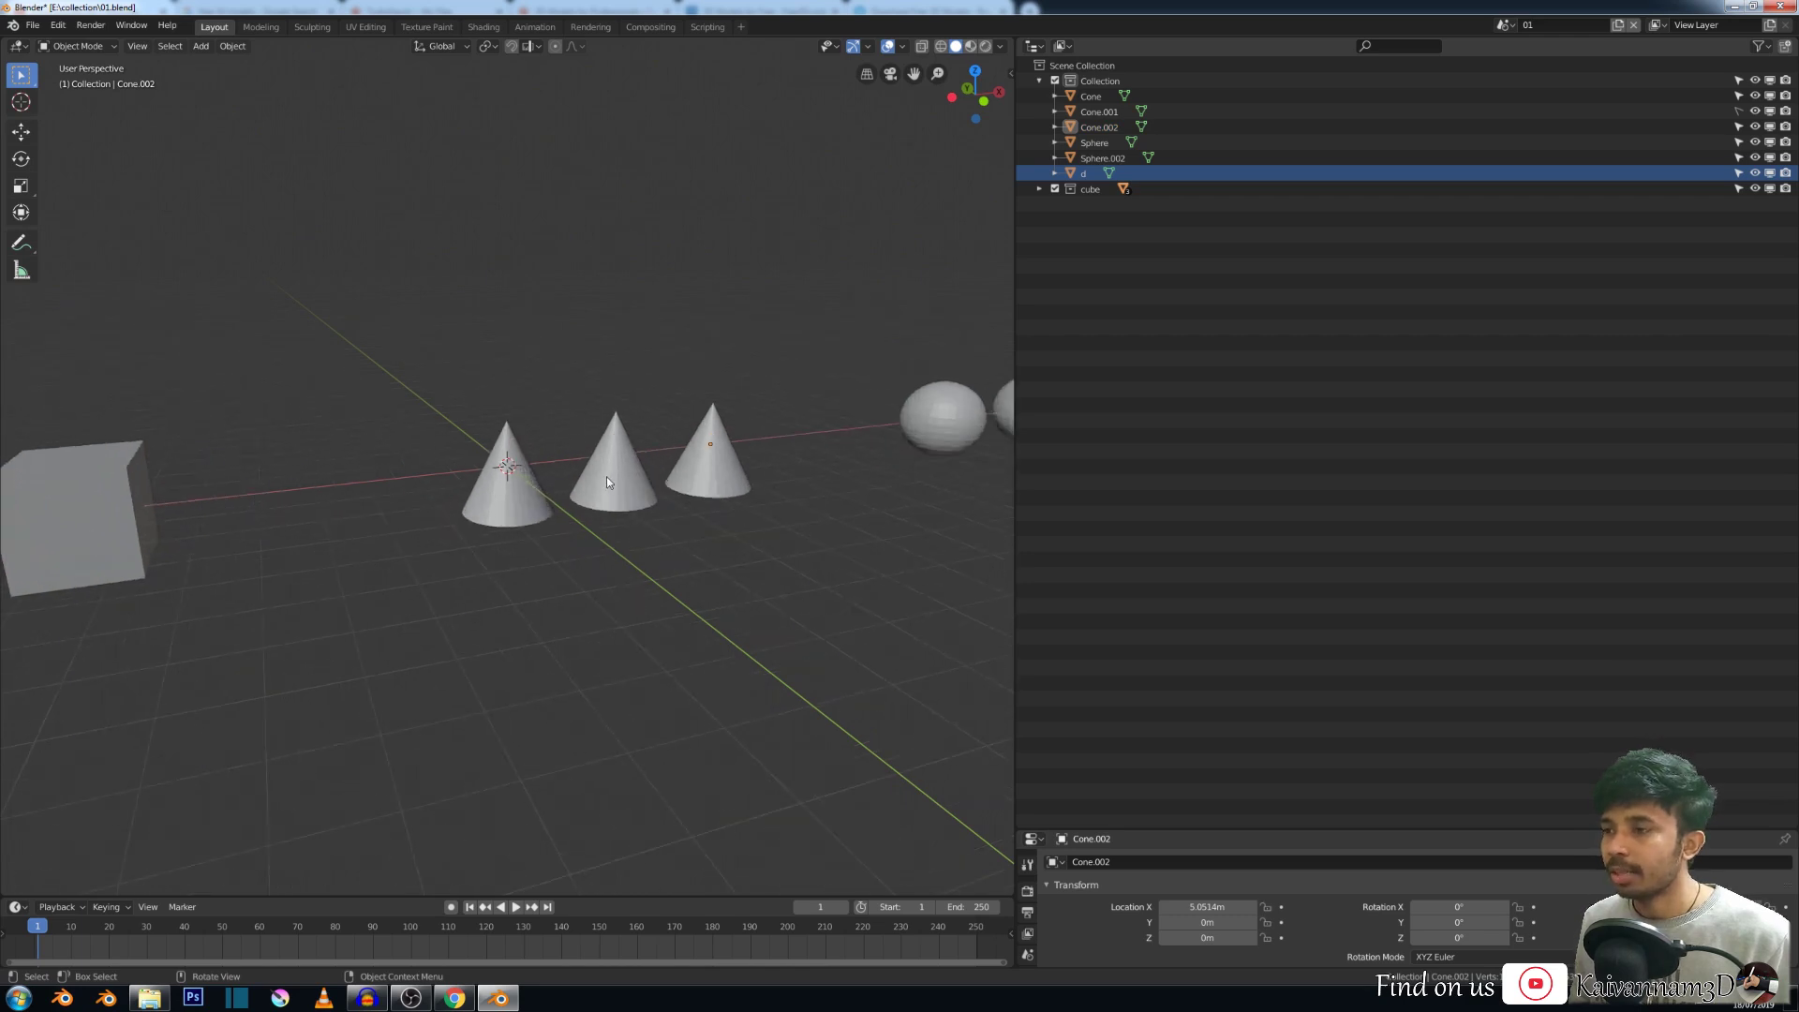
Toggle Cone.001's hide and viewport-disable switches off and back on.
{"action": "left_click", "coordinate": [1756, 111]}
{"action": "left_click", "coordinate": [1756, 112]}
{"action": "left_click", "coordinate": [1756, 111]}
{"action": "left_click", "coordinate": [1757, 112]}
{"action": "left_click", "coordinate": [1771, 111]}
{"action": "left_click", "coordinate": [1771, 112]}
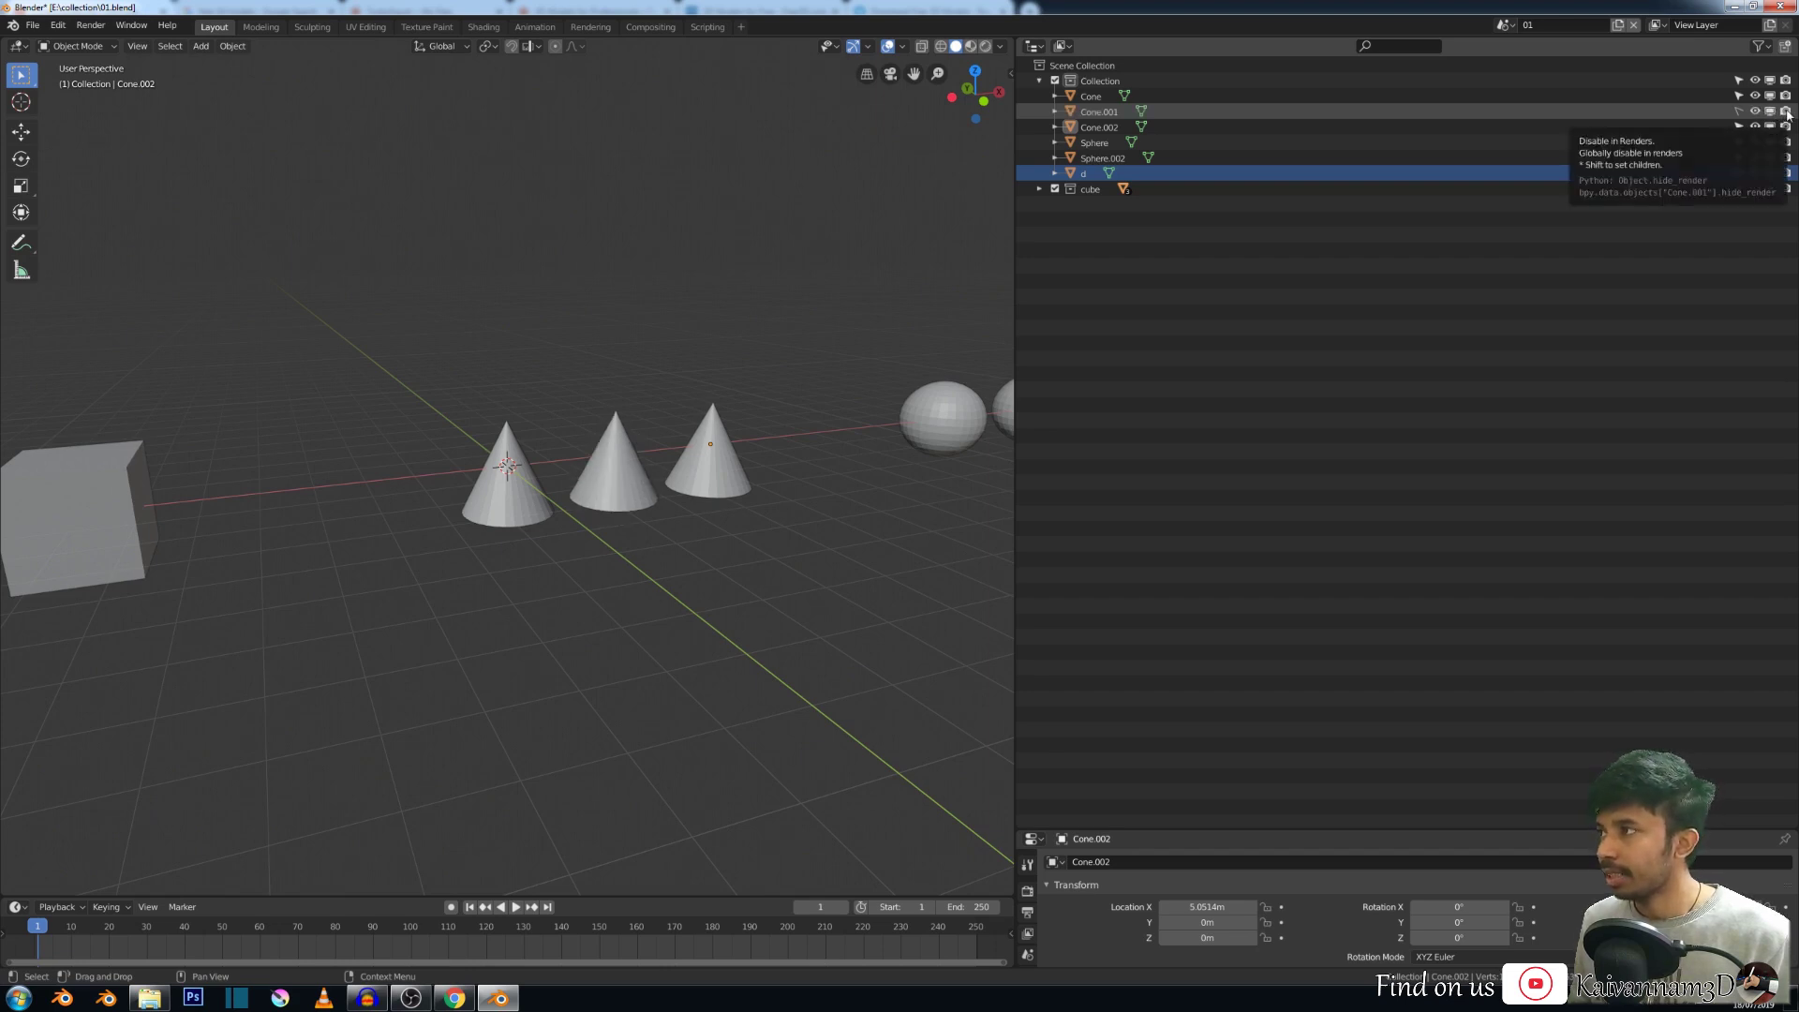
Exclude Cone.001 from renders and reopen the Outliner filter options.
{"action": "left_click", "coordinate": [1785, 112]}
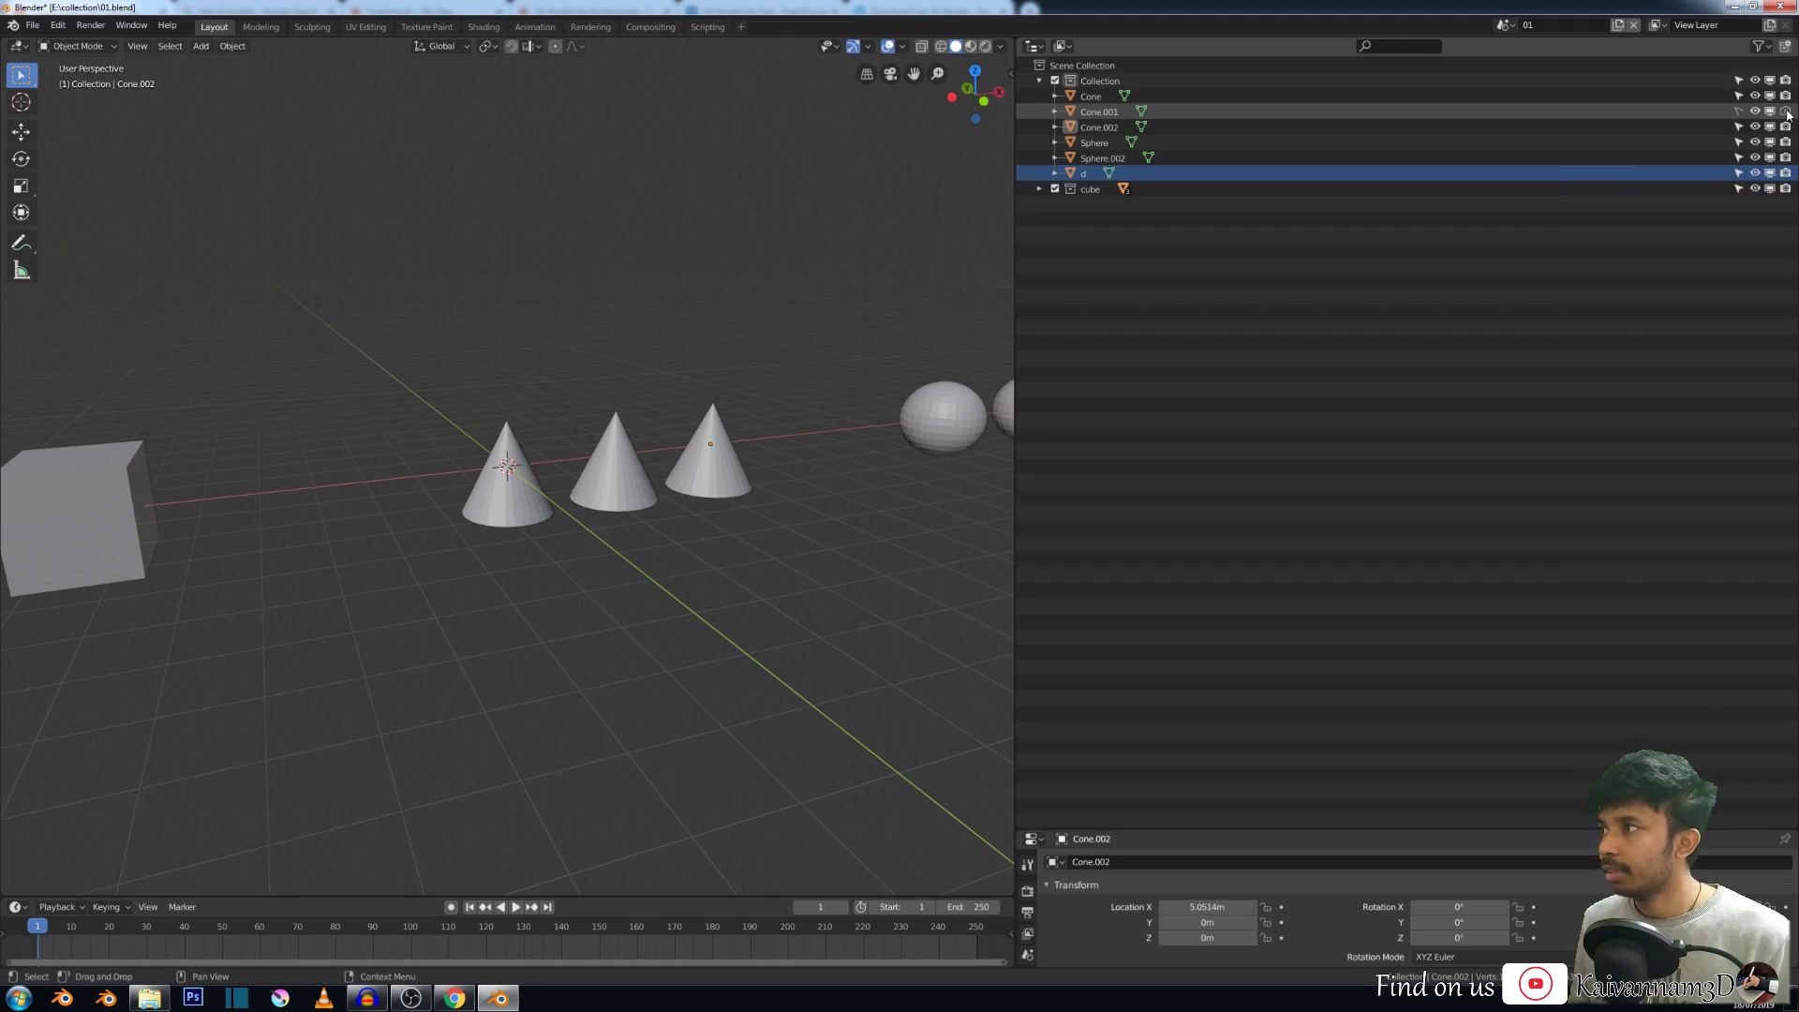
{"action": "scroll", "coordinate": [274, 277], "scroll_direction": "down", "scroll_amount": 5}
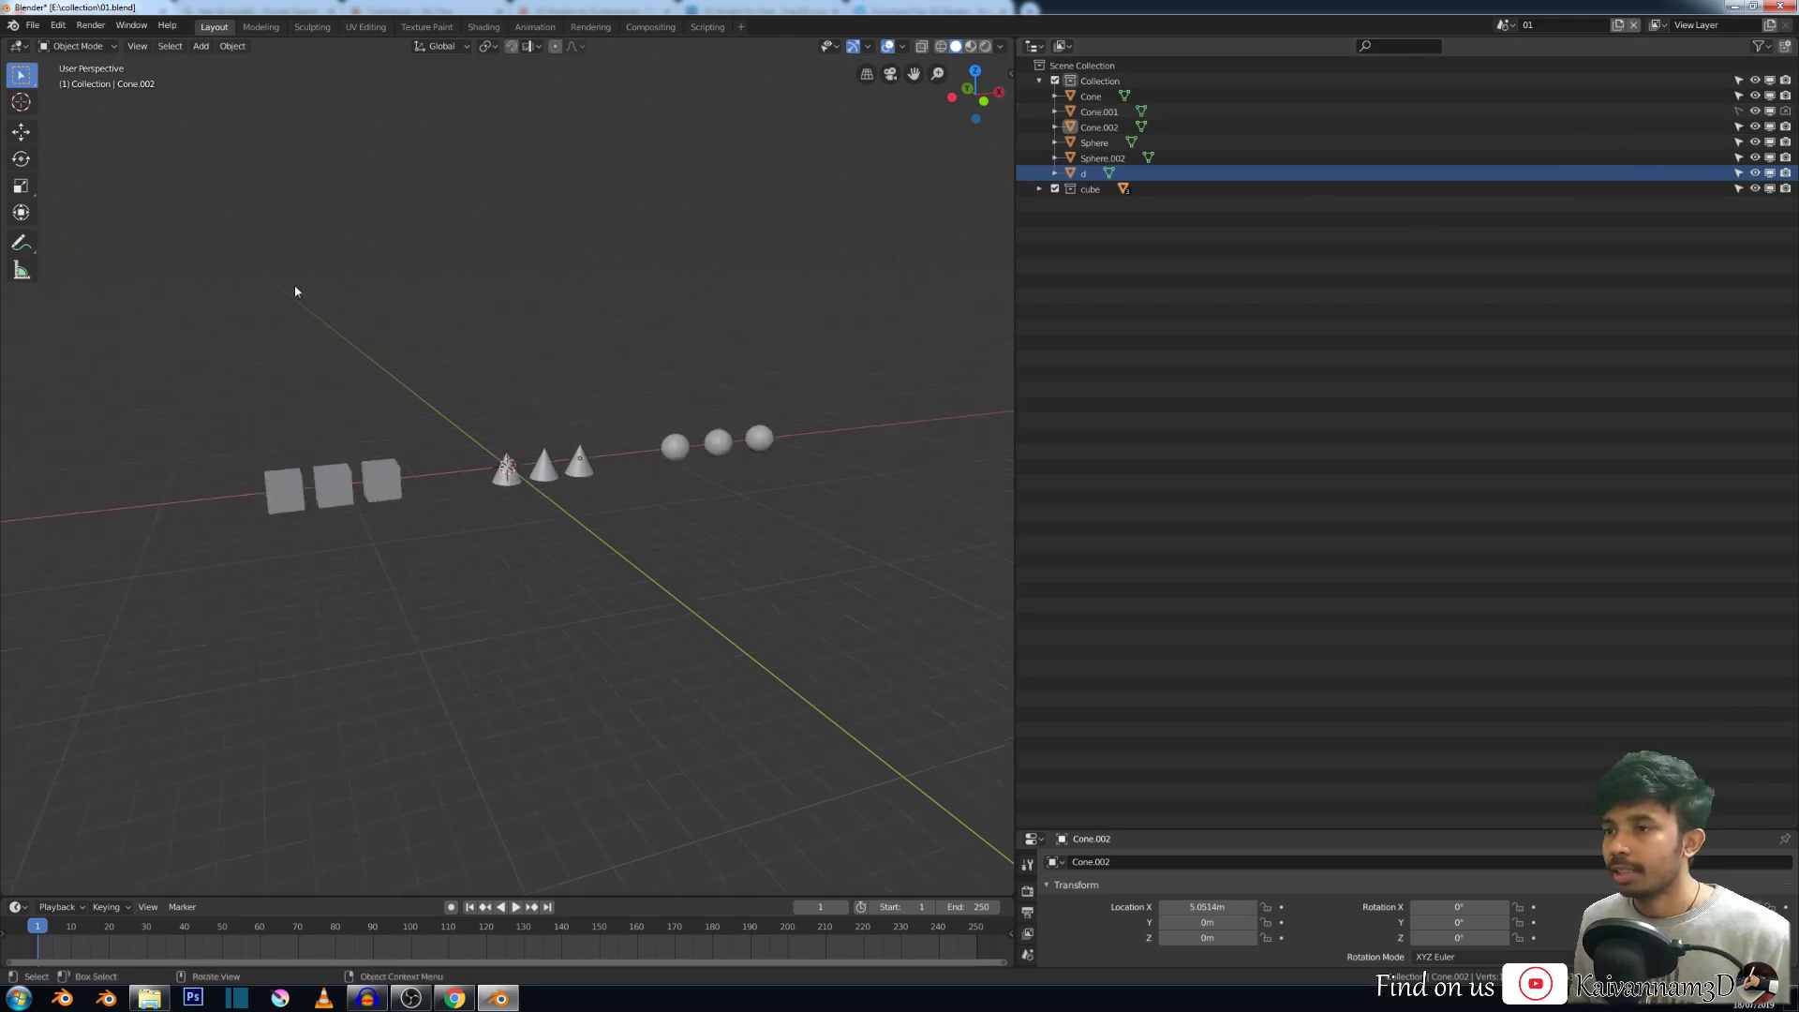
{"action": "scroll", "coordinate": [275, 278], "scroll_direction": "up", "scroll_amount": 5}
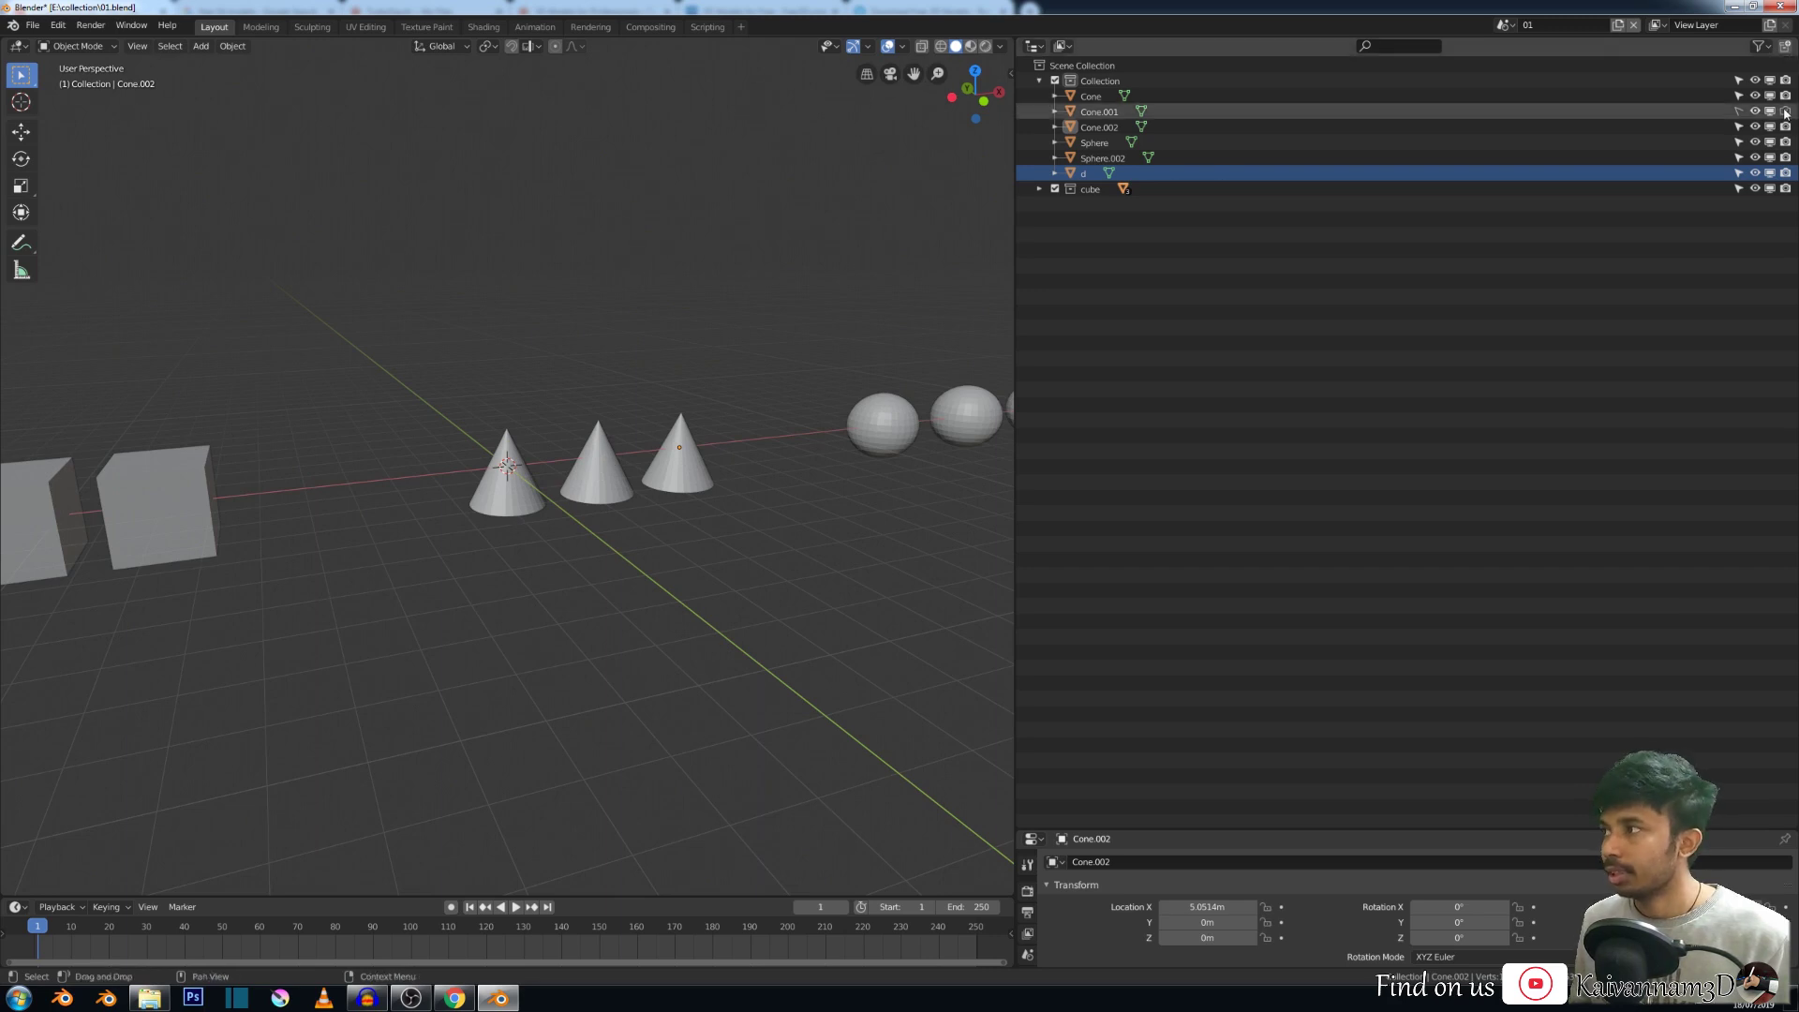
{"action": "left_click", "coordinate": [1761, 46]}
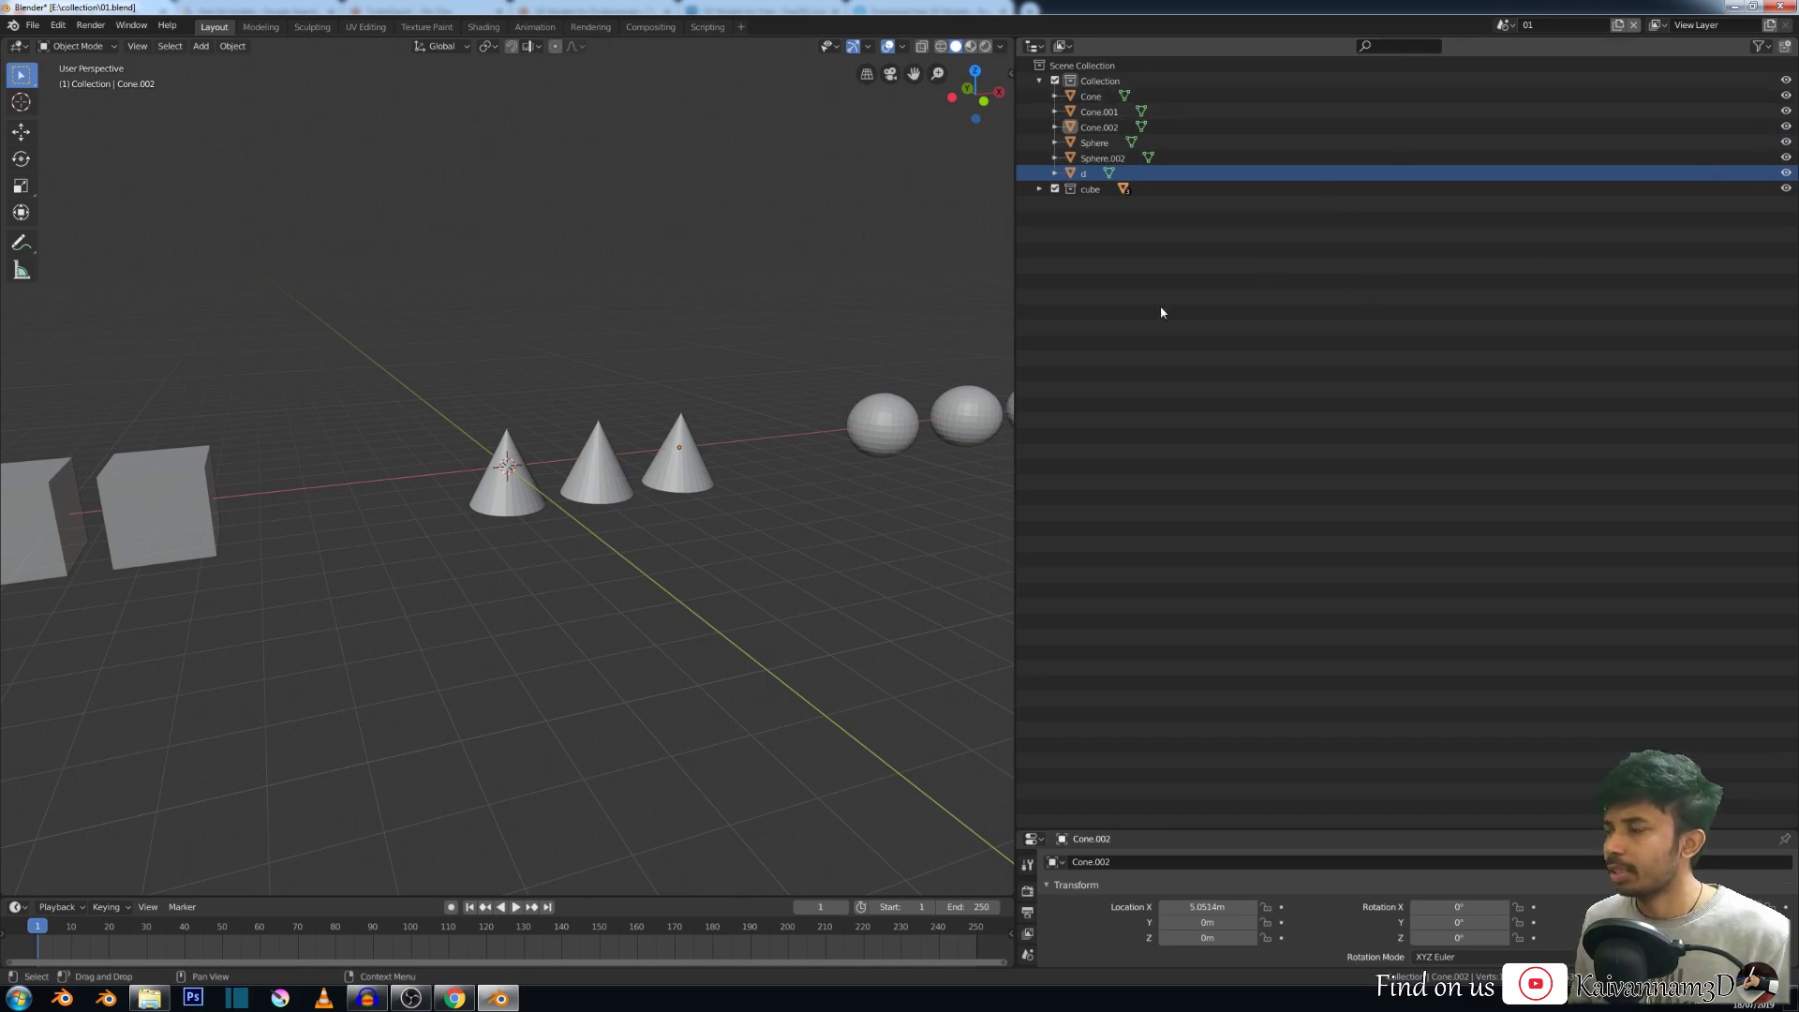
{"action": "scroll", "coordinate": [534, 377], "scroll_direction": "down", "scroll_amount": 3}
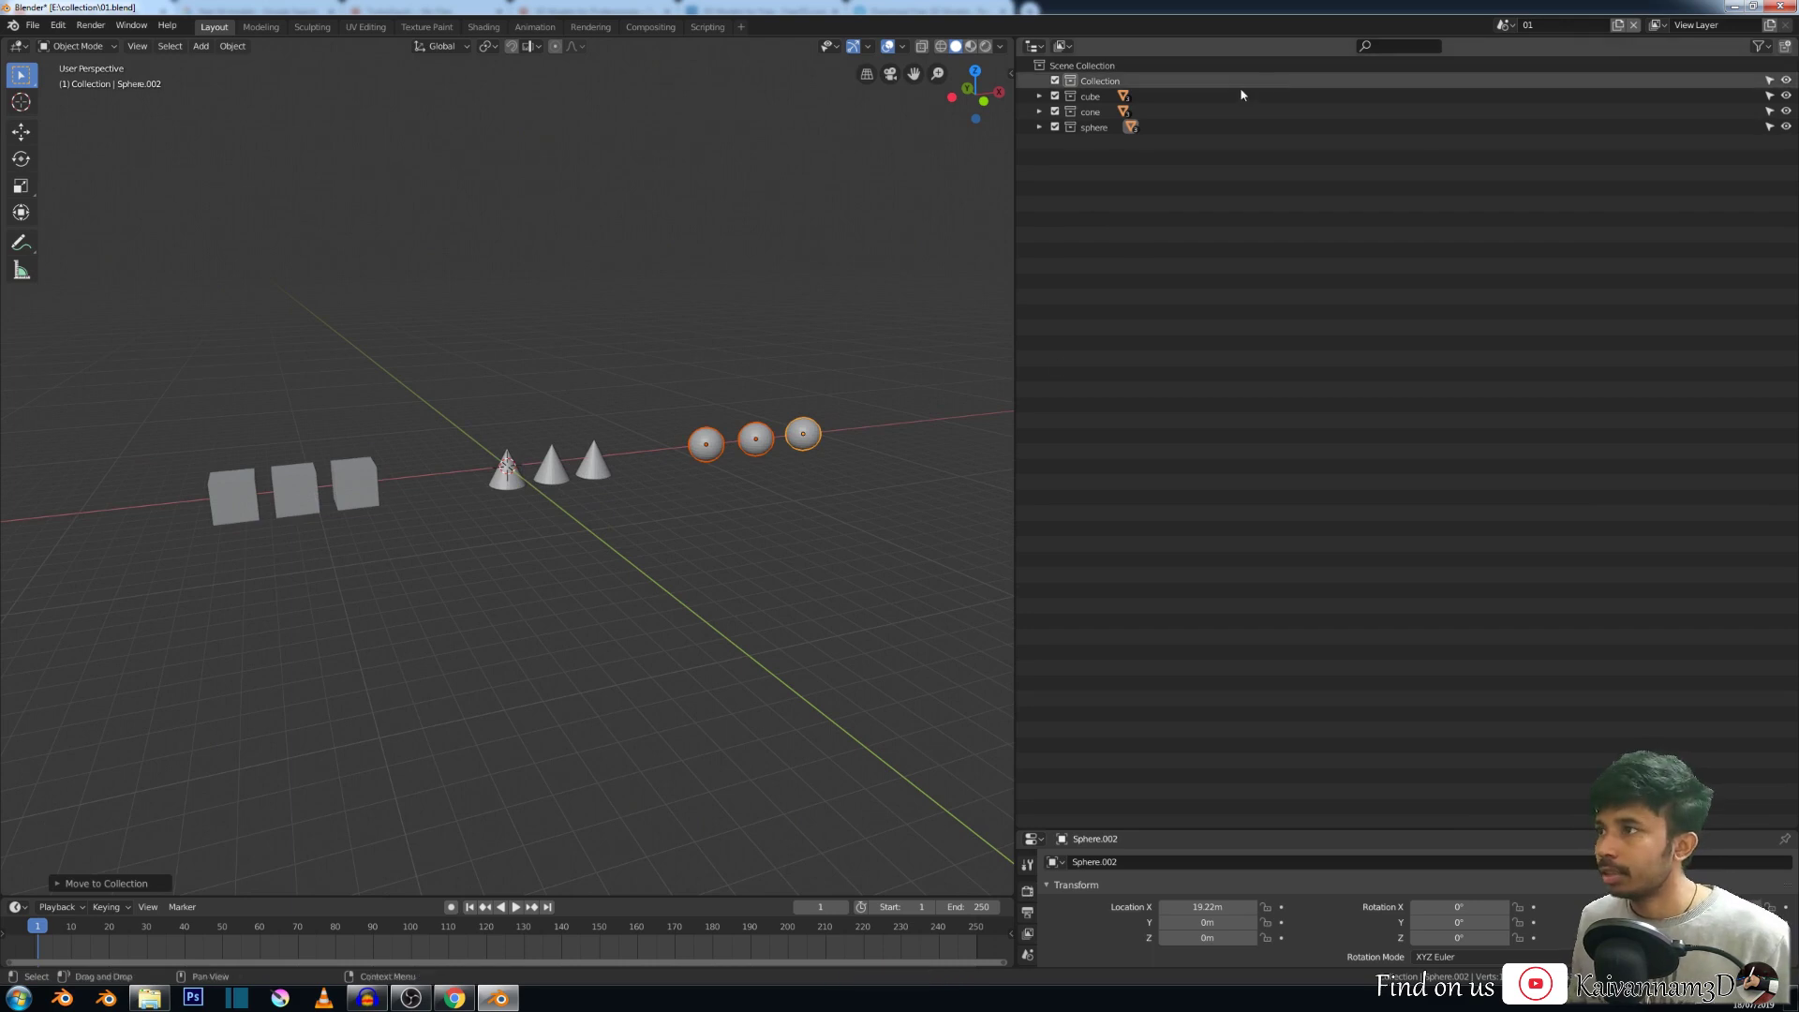
Hide and reshow the cubes, cones and spheres in turn from the Outliner.
{"action": "scroll", "coordinate": [414, 419], "scroll_direction": "down", "scroll_amount": 2}
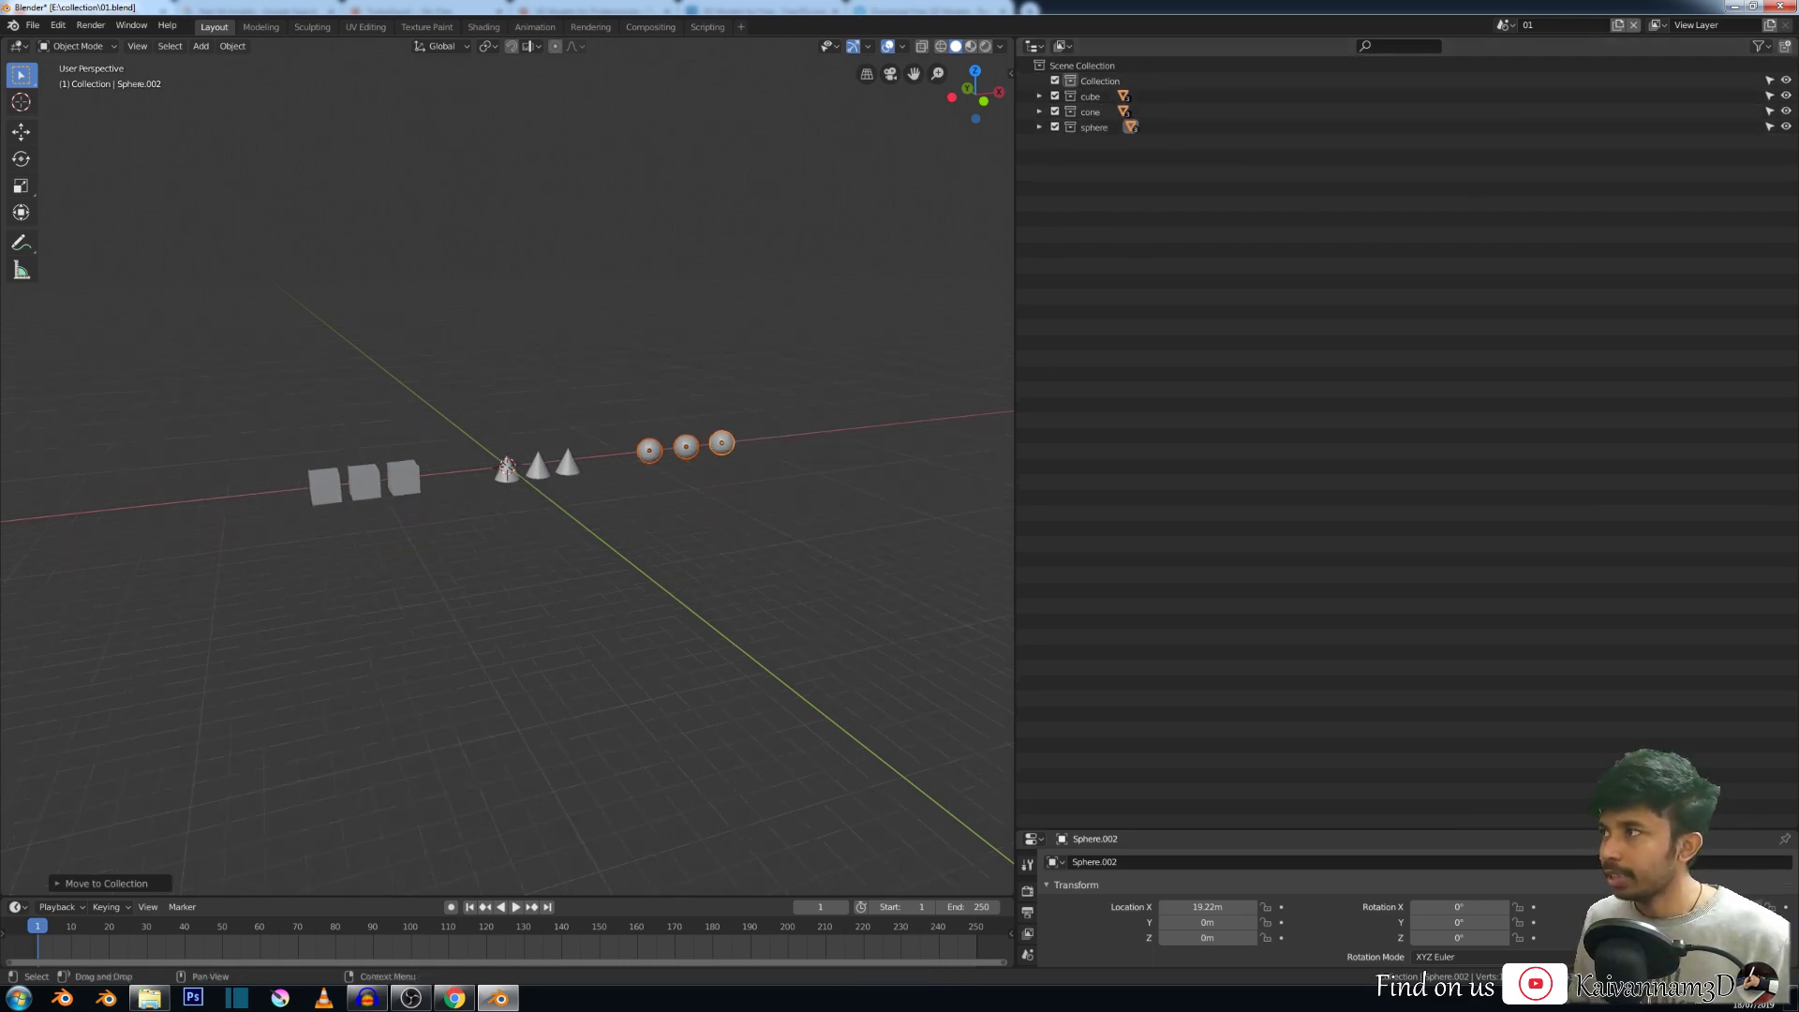
{"action": "left_click", "coordinate": [1786, 95]}
{"action": "left_click", "coordinate": [1786, 95]}
{"action": "left_click", "coordinate": [1786, 110]}
{"action": "left_click", "coordinate": [1786, 110]}
{"action": "left_click", "coordinate": [1786, 110]}
{"action": "left_click", "coordinate": [1786, 111]}
{"action": "left_click", "coordinate": [1786, 127]}
{"action": "left_click", "coordinate": [1786, 127]}
{"action": "scroll", "coordinate": [777, 286], "scroll_direction": "down", "scroll_amount": 2}
{"action": "scroll", "coordinate": [768, 250], "scroll_direction": "up", "scroll_amount": 4}
{"action": "scroll", "coordinate": [726, 267], "scroll_direction": "down", "scroll_amount": 4}
{"action": "scroll", "coordinate": [452, 530], "scroll_direction": "up", "scroll_amount": 2}
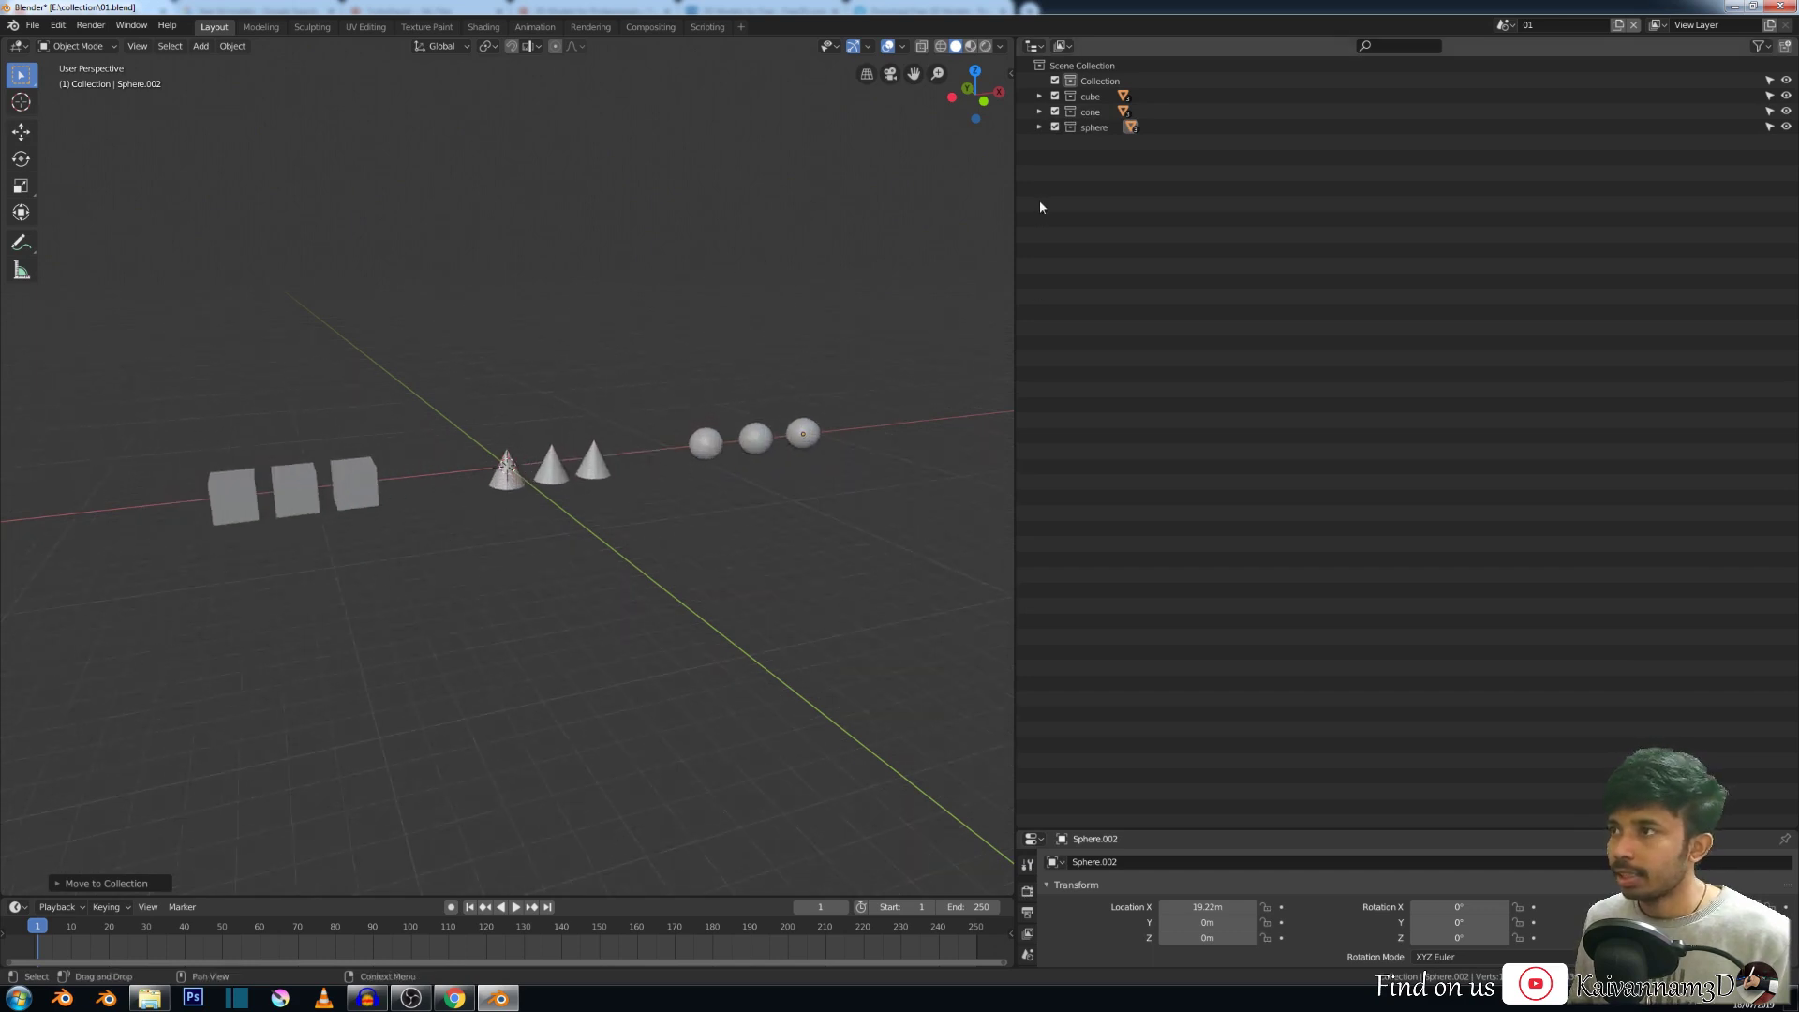
Select the first cube and switch the viewport to Material Preview shading.
{"action": "left_click", "coordinate": [248, 507]}
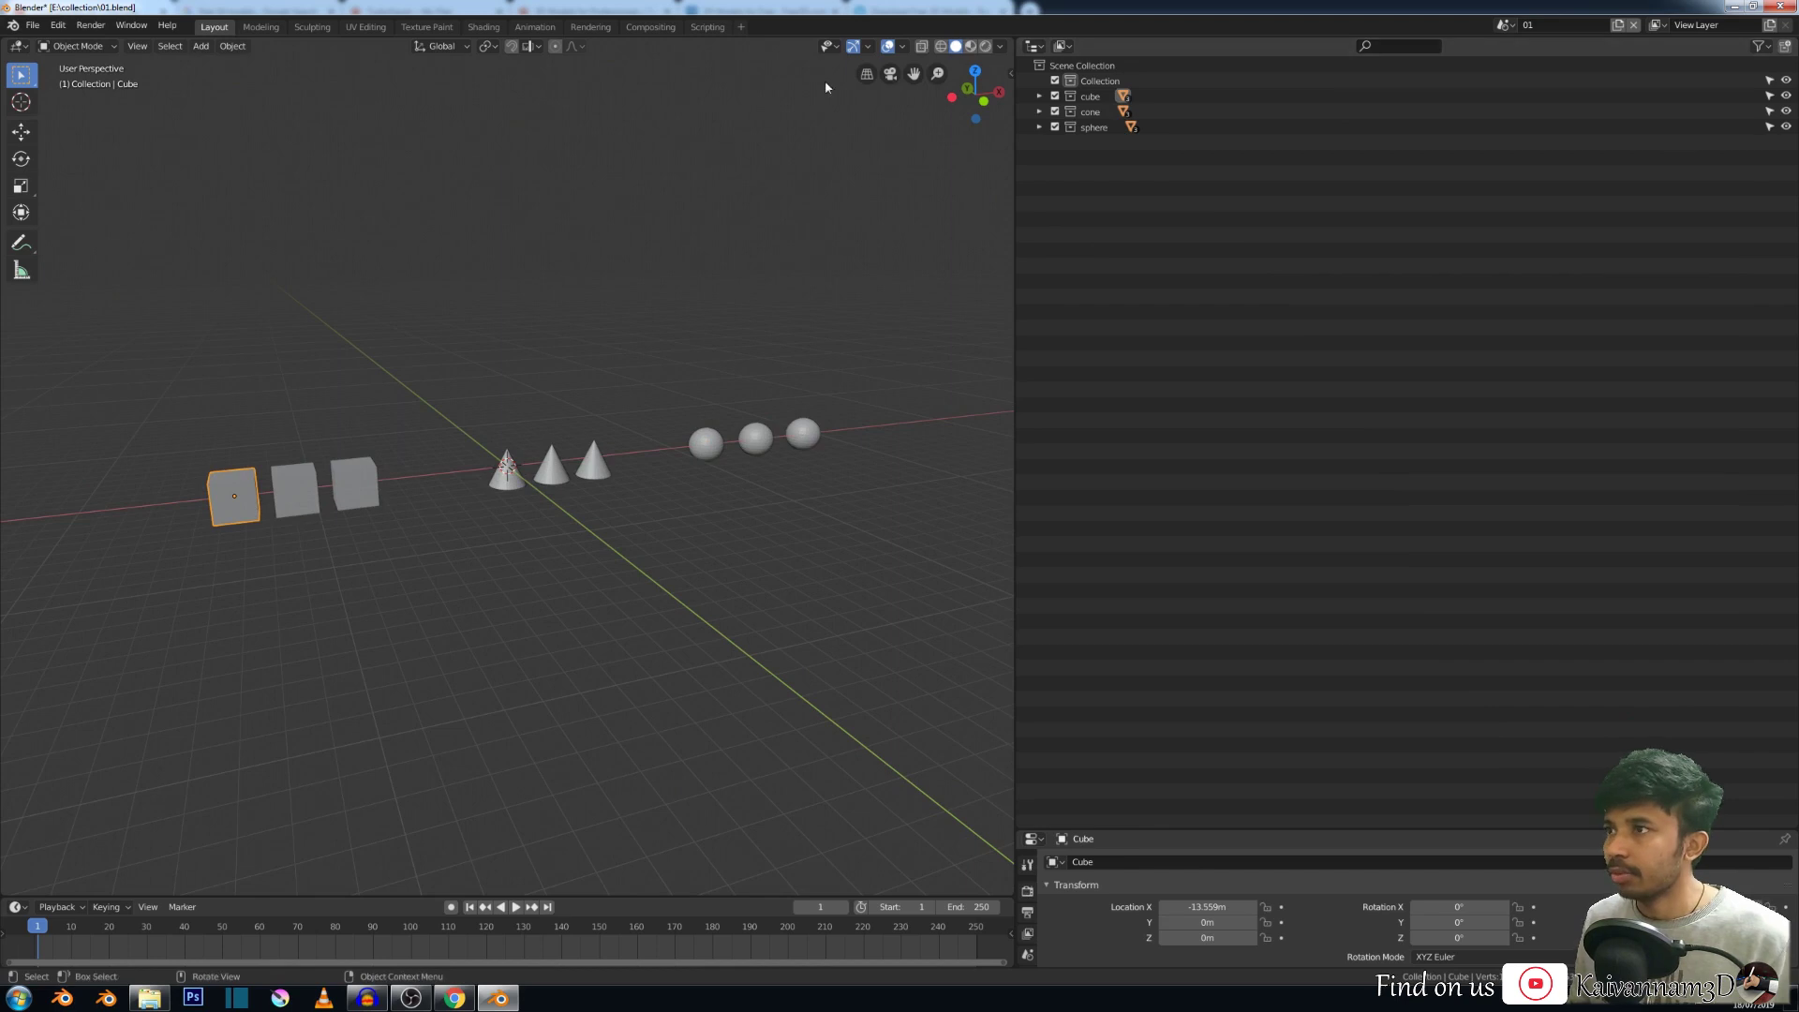
{"action": "left_click", "coordinate": [970, 46]}
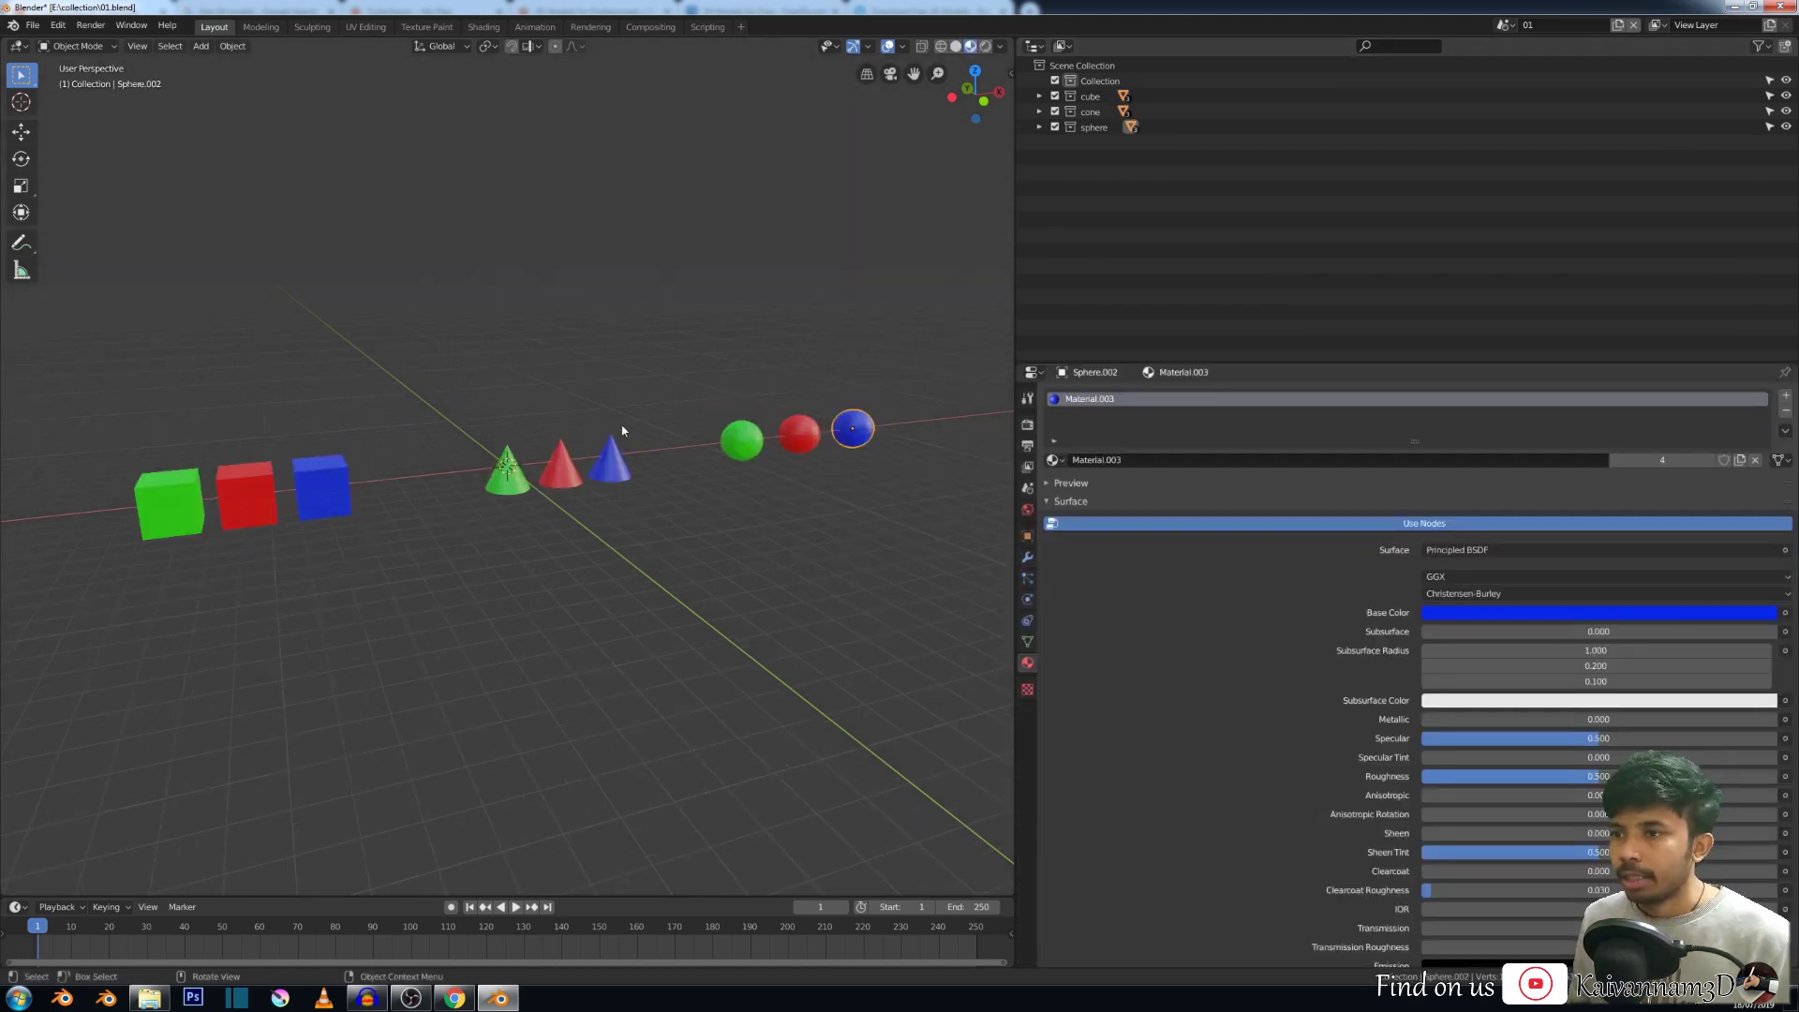
{"action": "scroll", "coordinate": [616, 426], "scroll_direction": "down", "scroll_amount": 2}
{"action": "scroll", "coordinate": [401, 414], "scroll_direction": "up", "scroll_amount": 3}
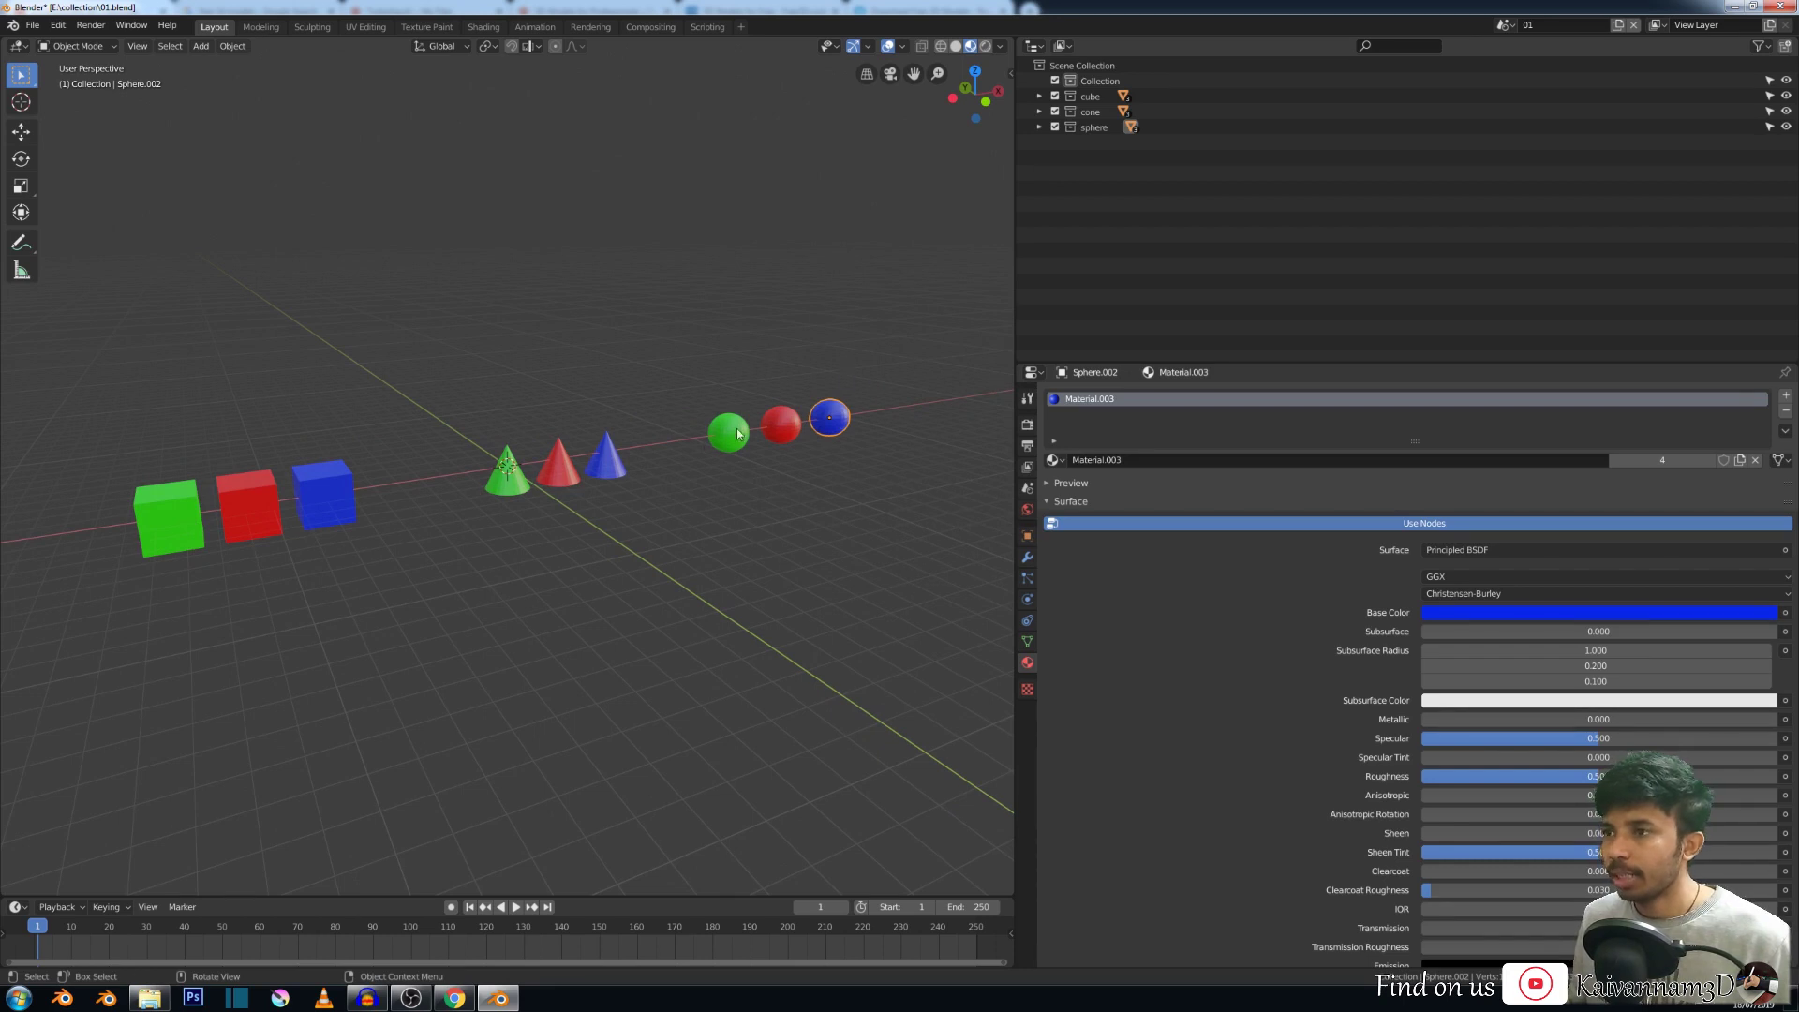
{"action": "left_click", "coordinate": [198, 521]}
{"action": "left_click", "coordinate": [507, 476], "text": "shift"}
{"action": "left_click", "coordinate": [728, 432], "text": "shift"}
{"action": "key", "text": "m"}
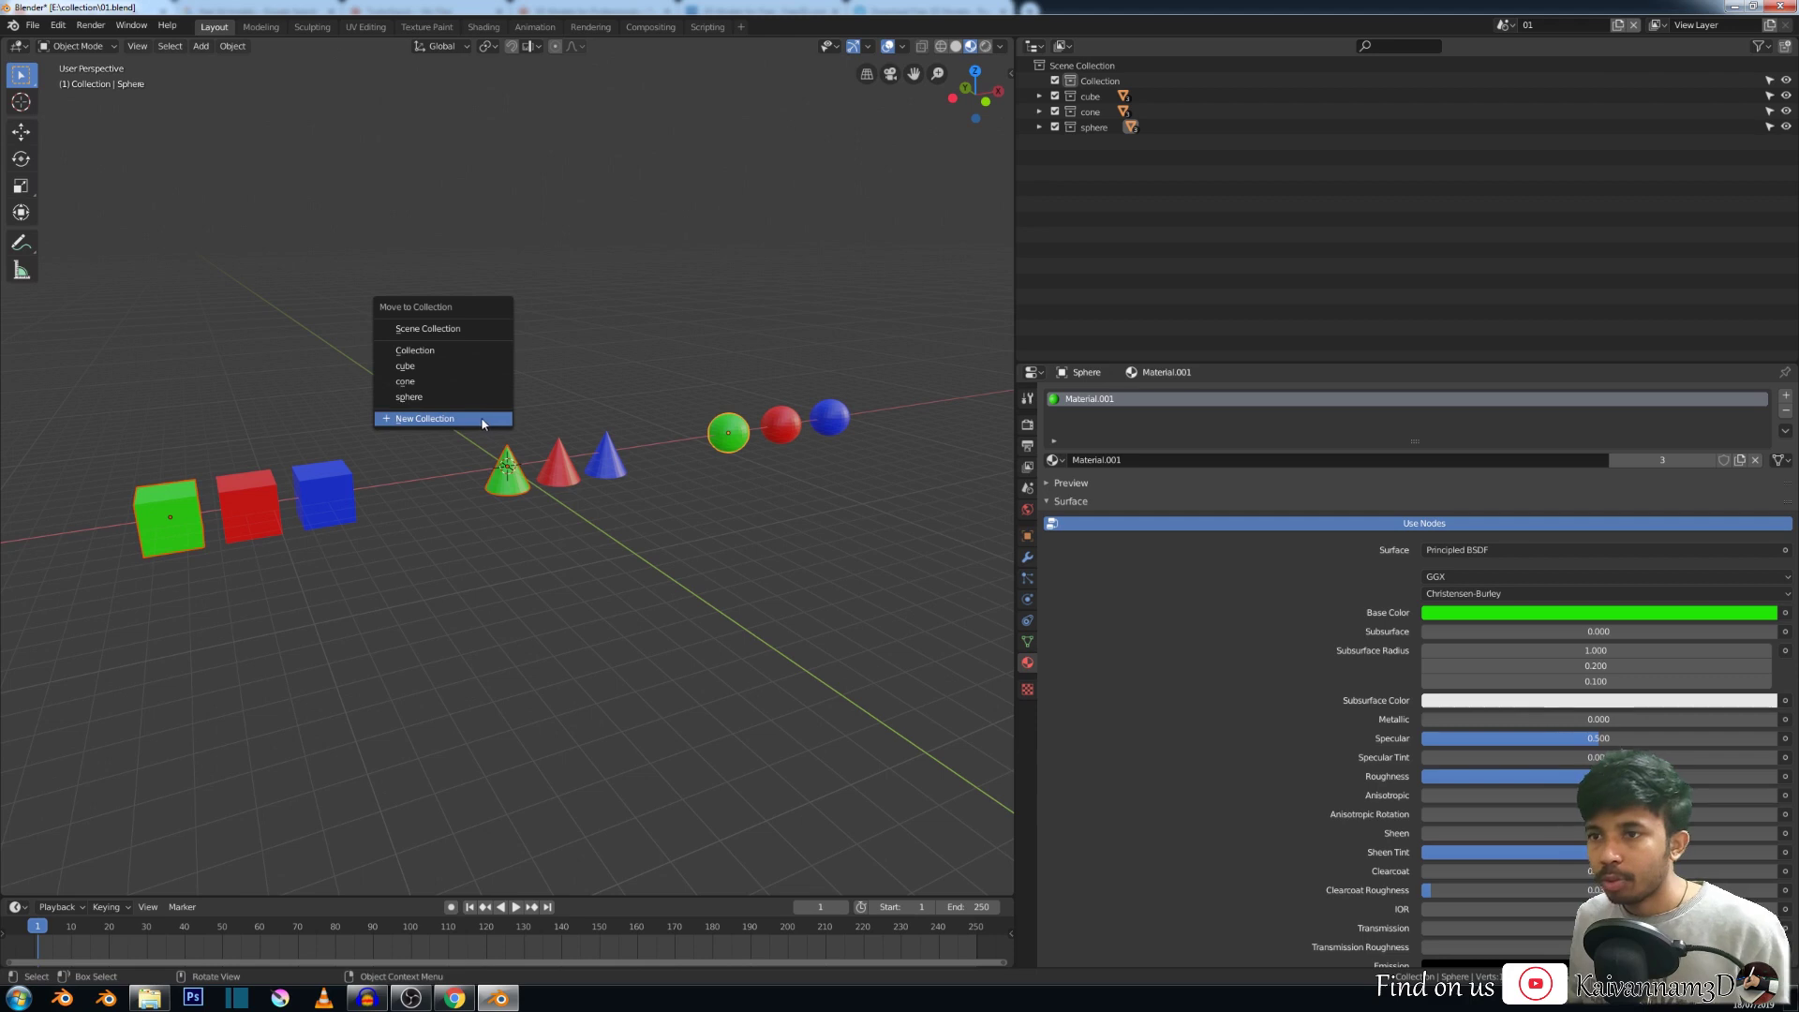
{"action": "left_click", "coordinate": [439, 422]}
{"action": "left_click", "coordinate": [489, 406]}
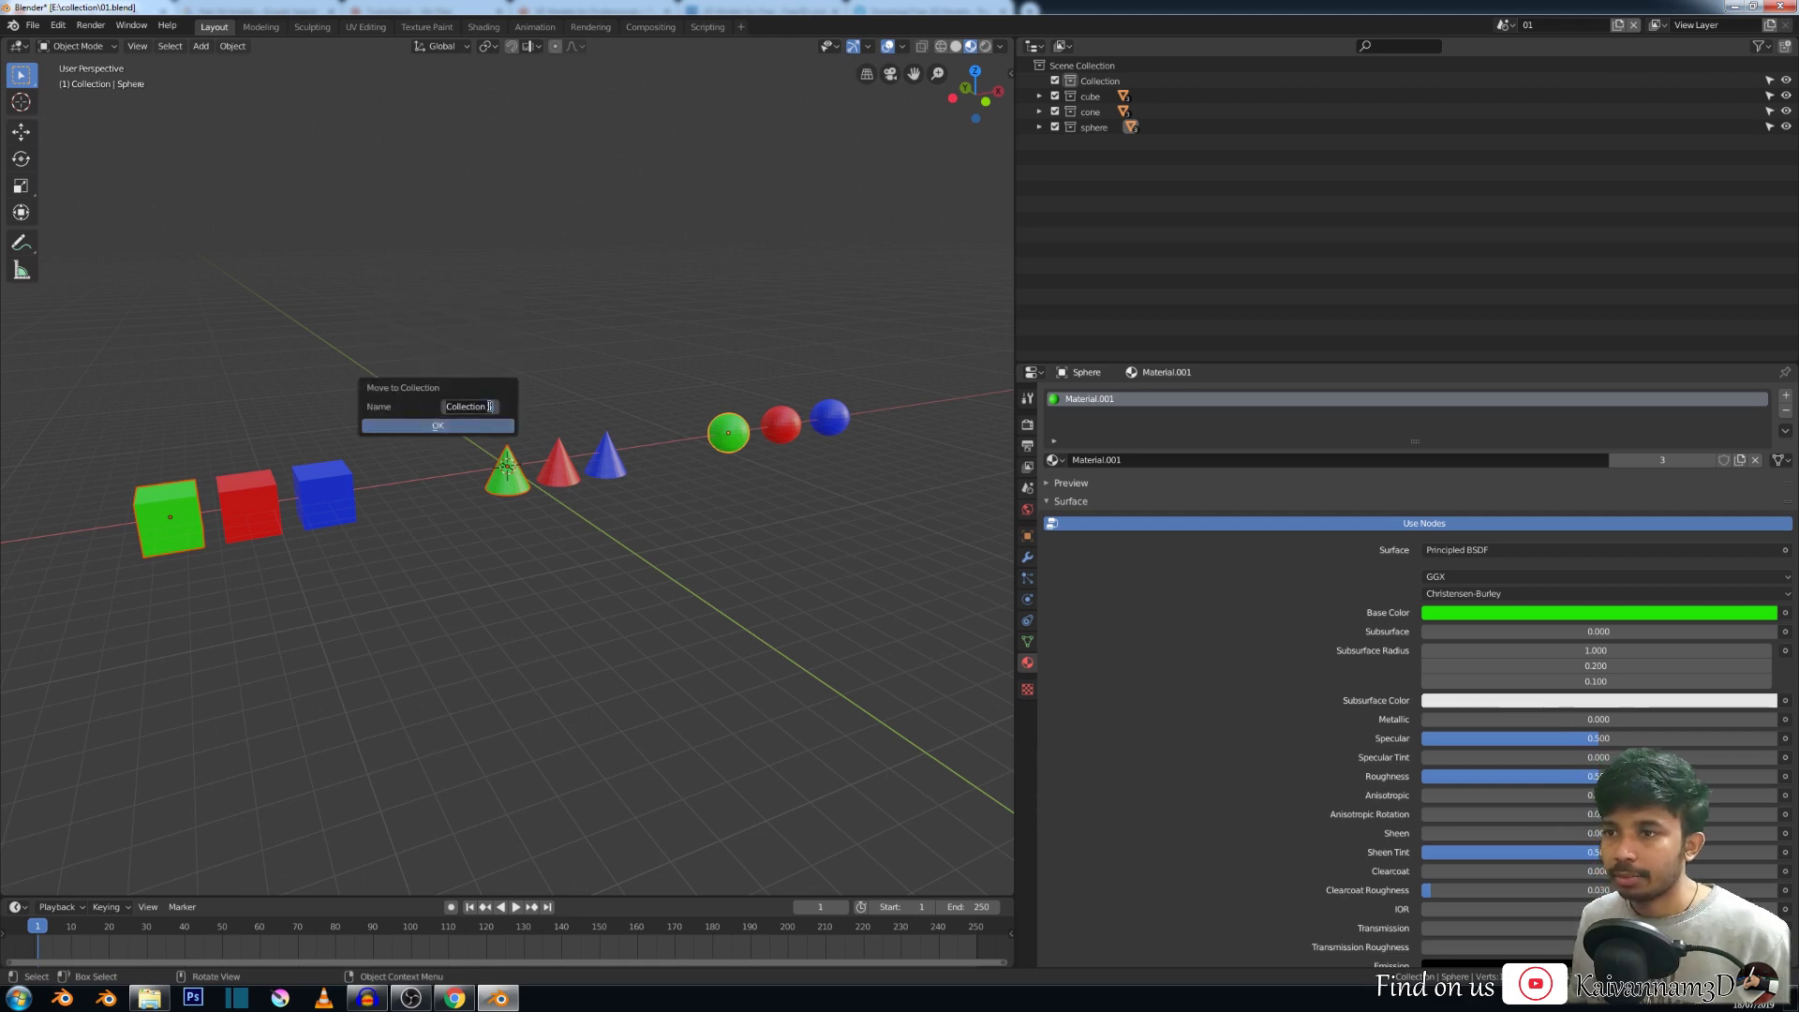
{"action": "key", "text": "BackSpace"}
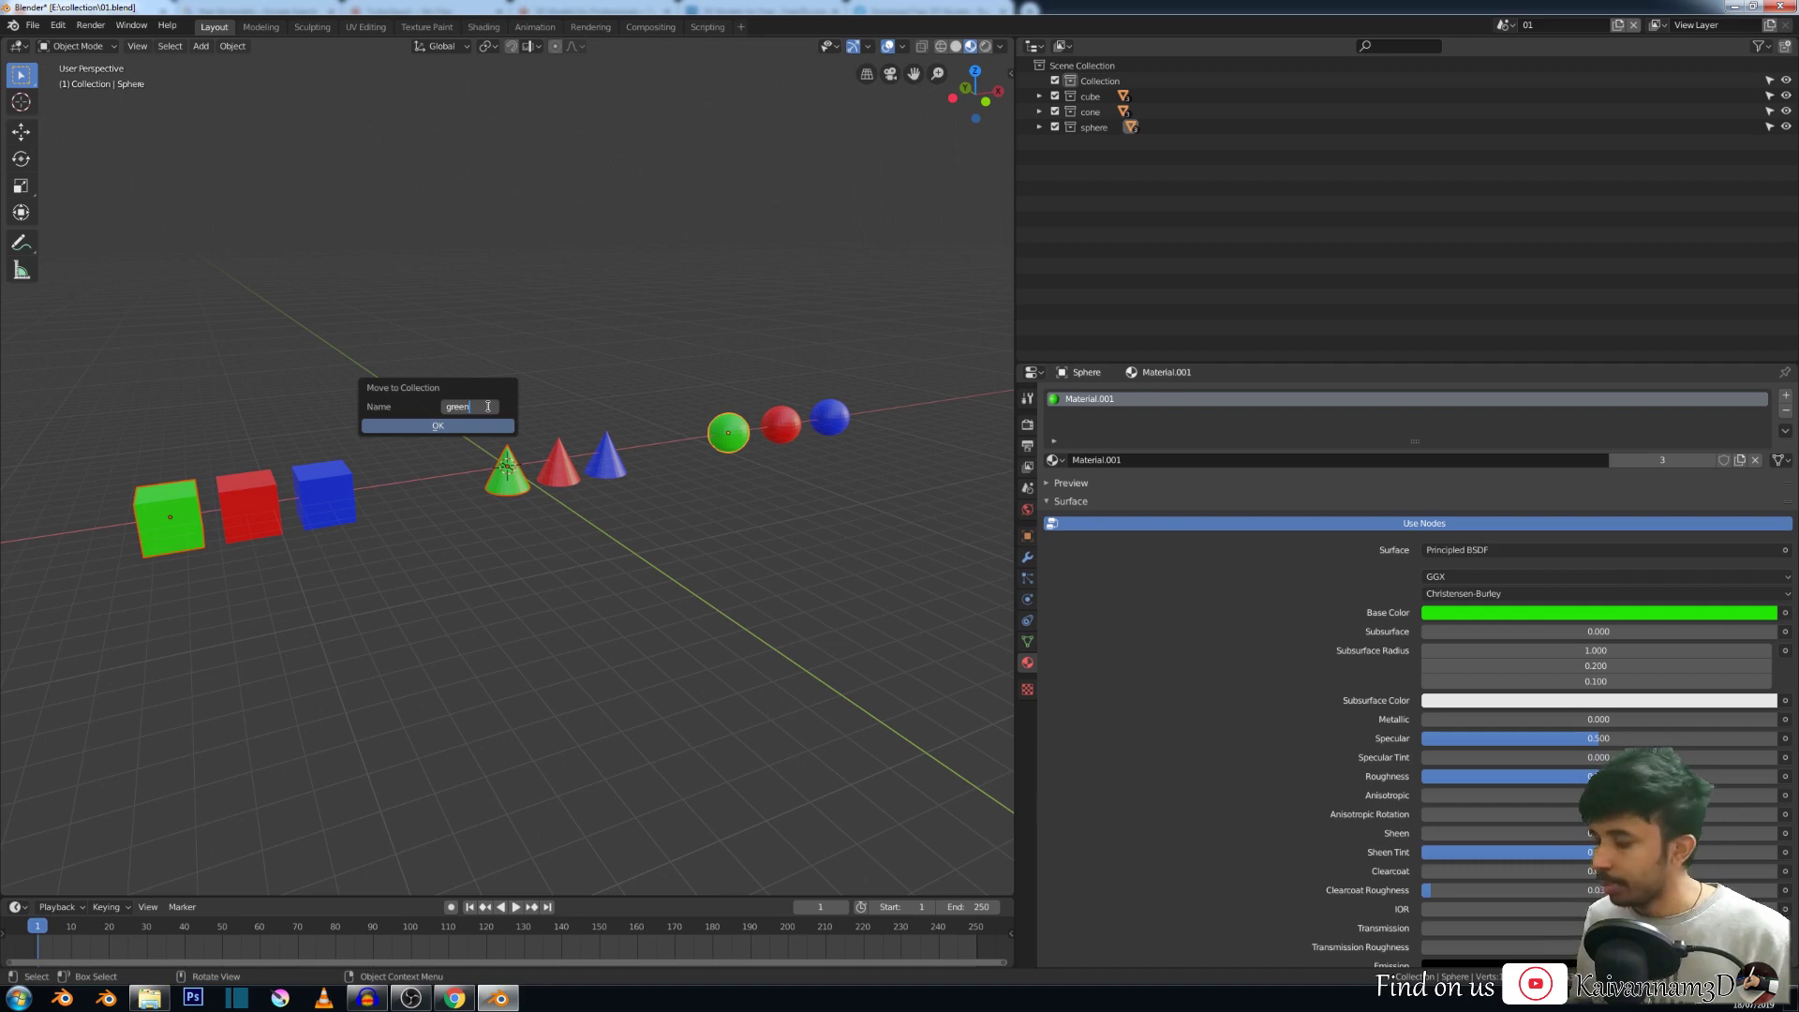
{"action": "left_click", "coordinate": [459, 423]}
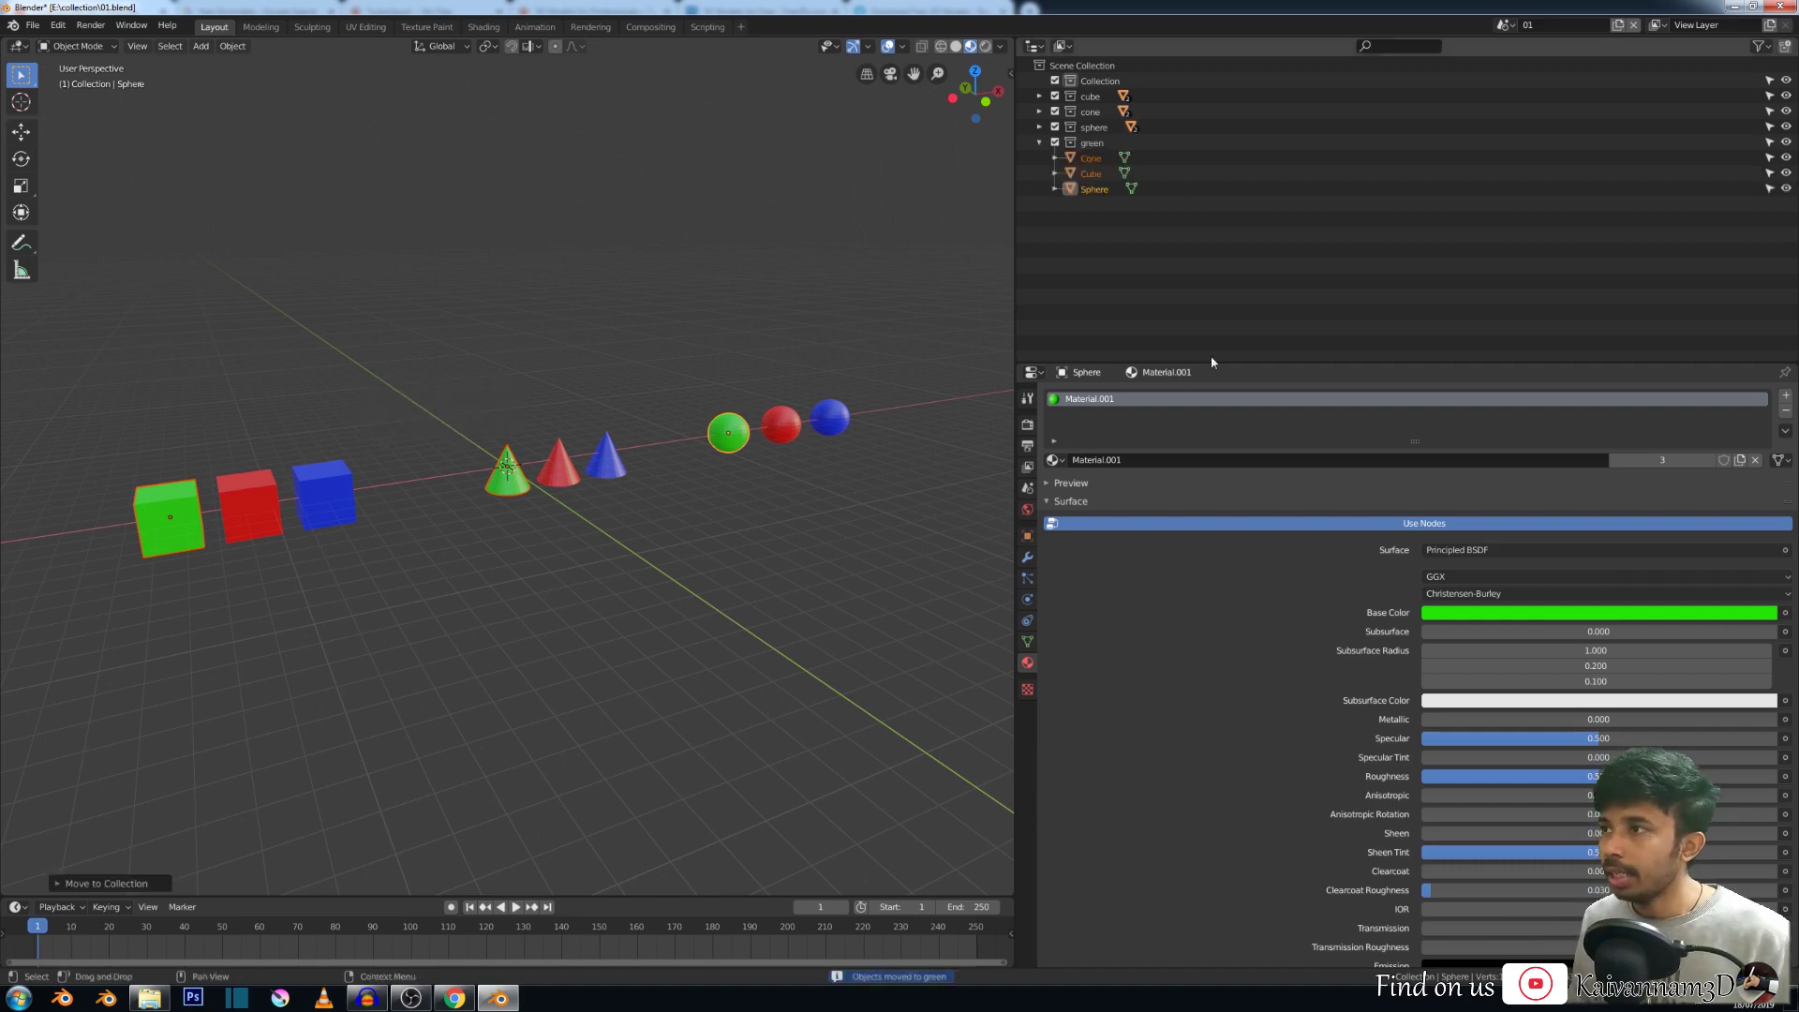
{"action": "left_click", "coordinate": [1039, 96]}
{"action": "left_click", "coordinate": [1039, 142]}
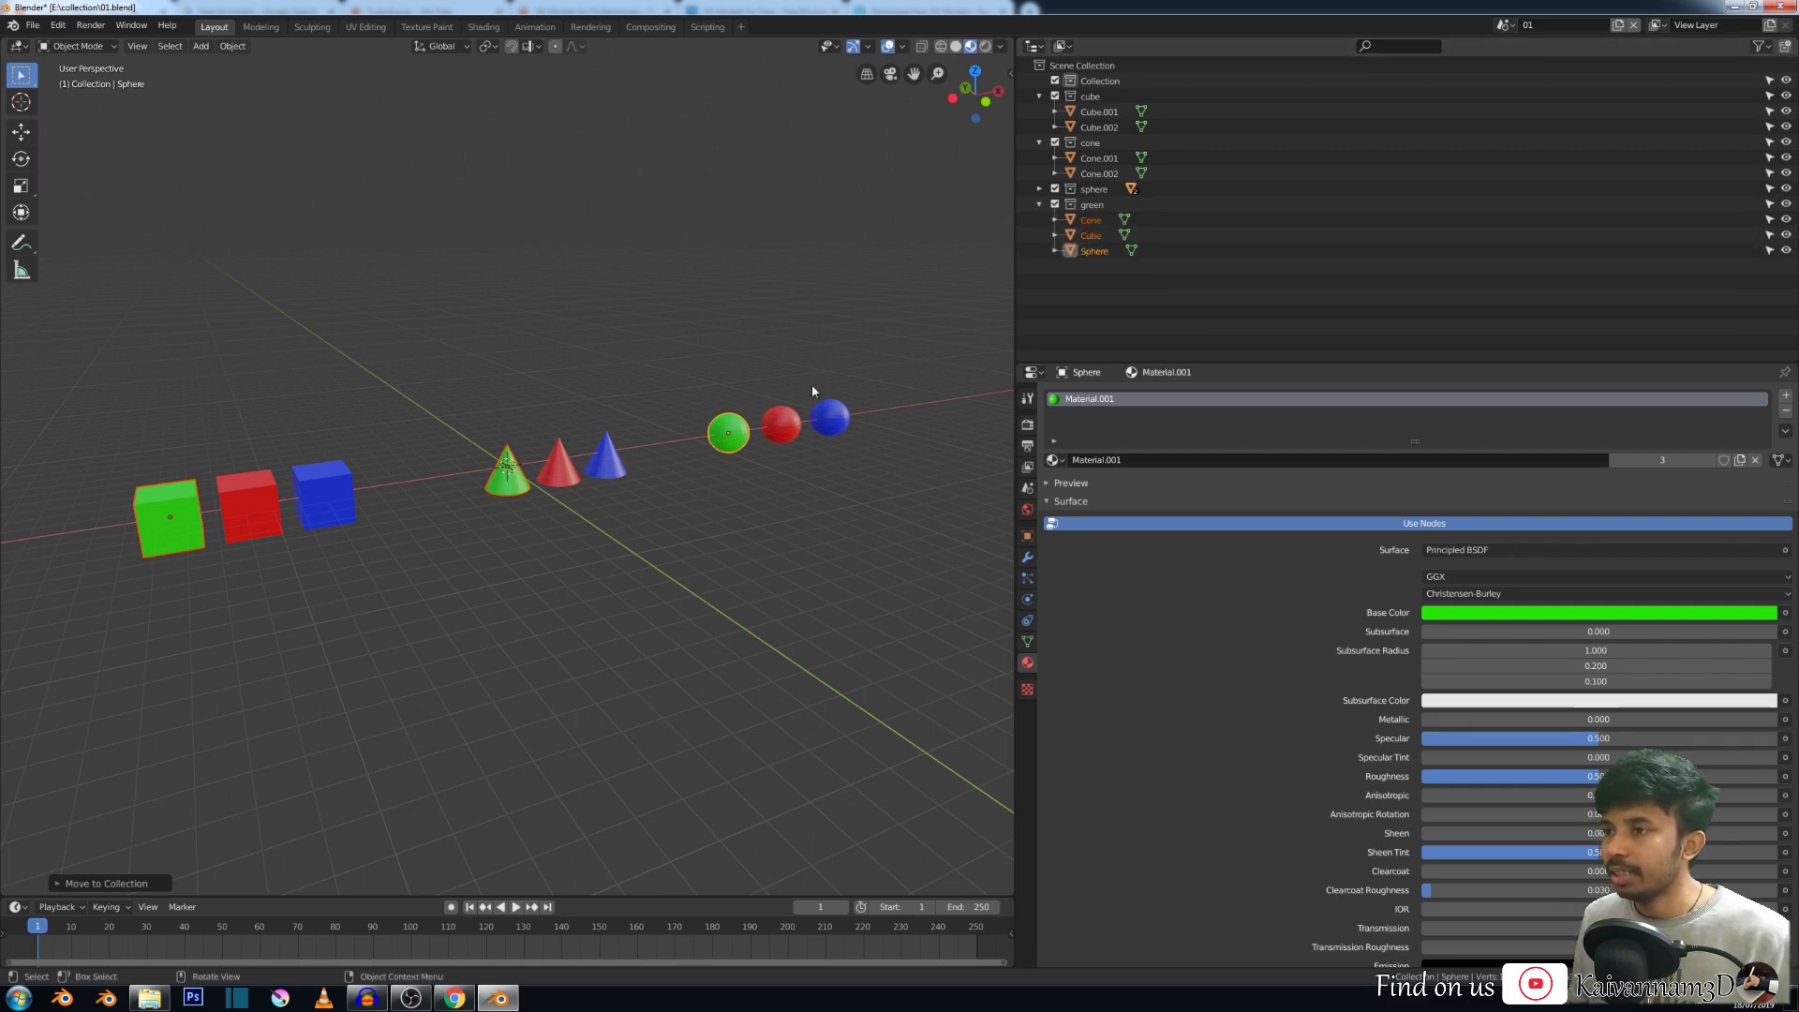
{"action": "key", "text": "alt+a"}
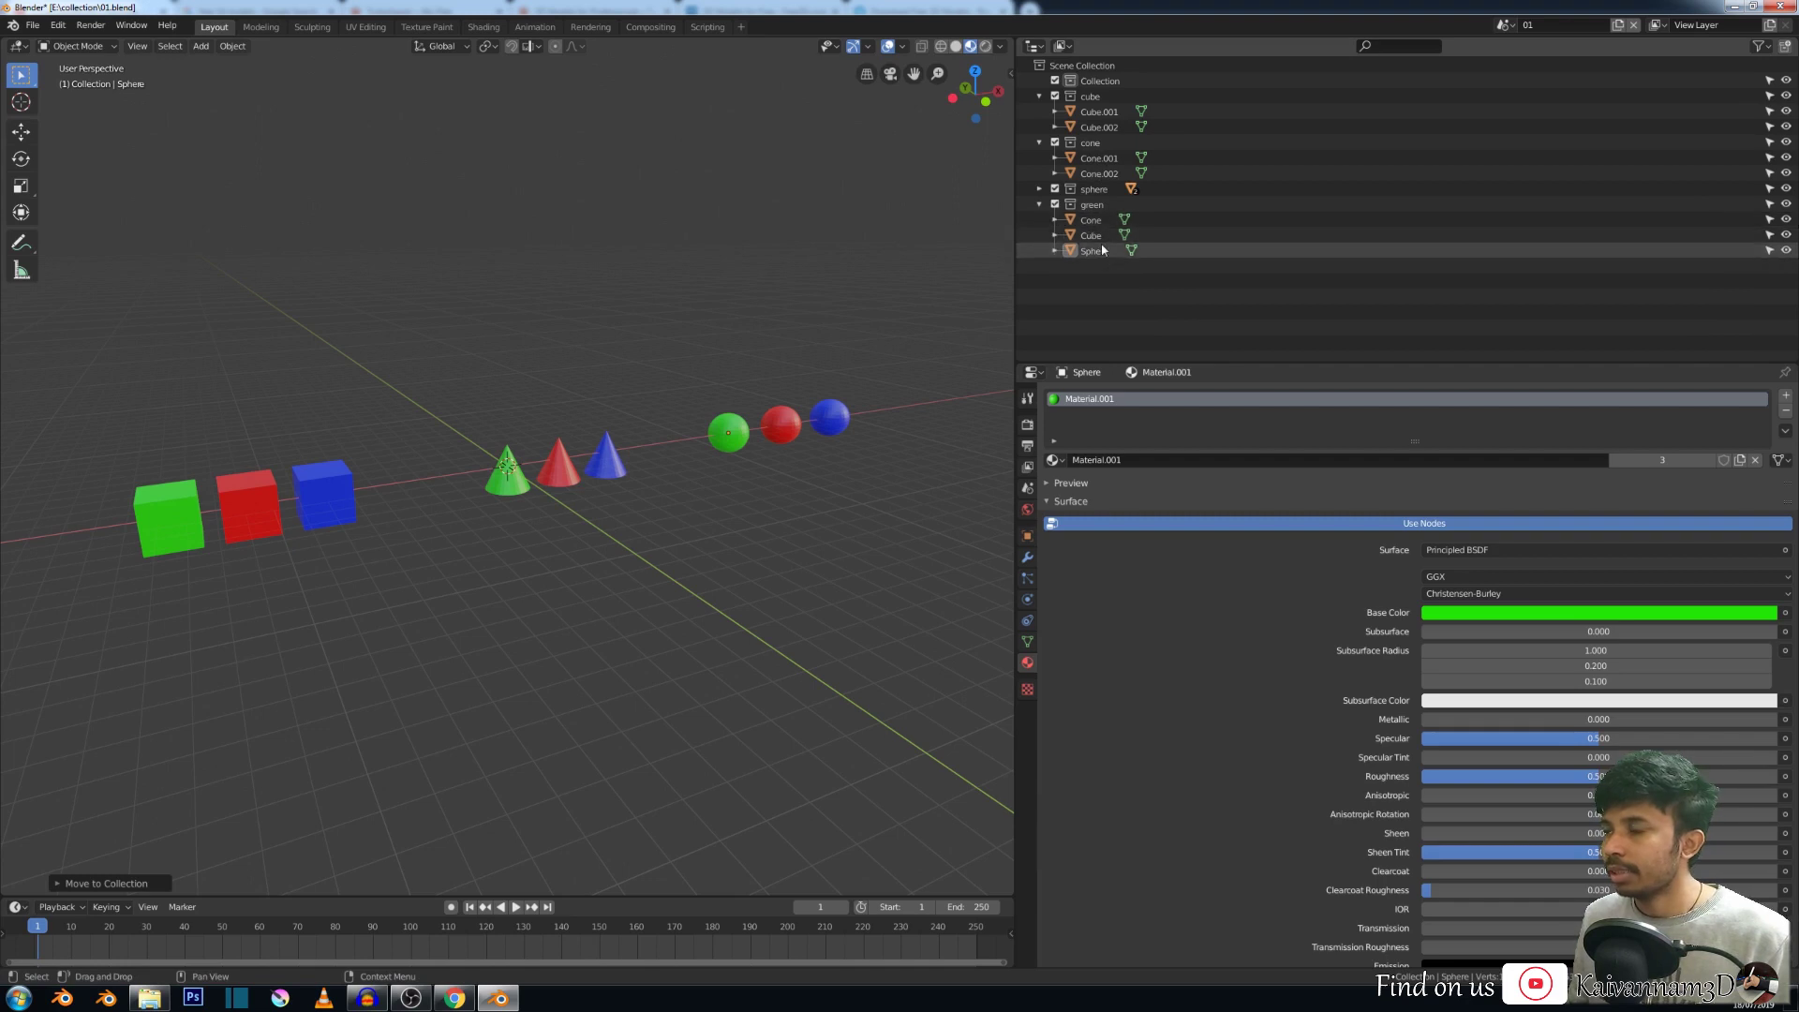
{"action": "key", "text": "ctrl+z"}
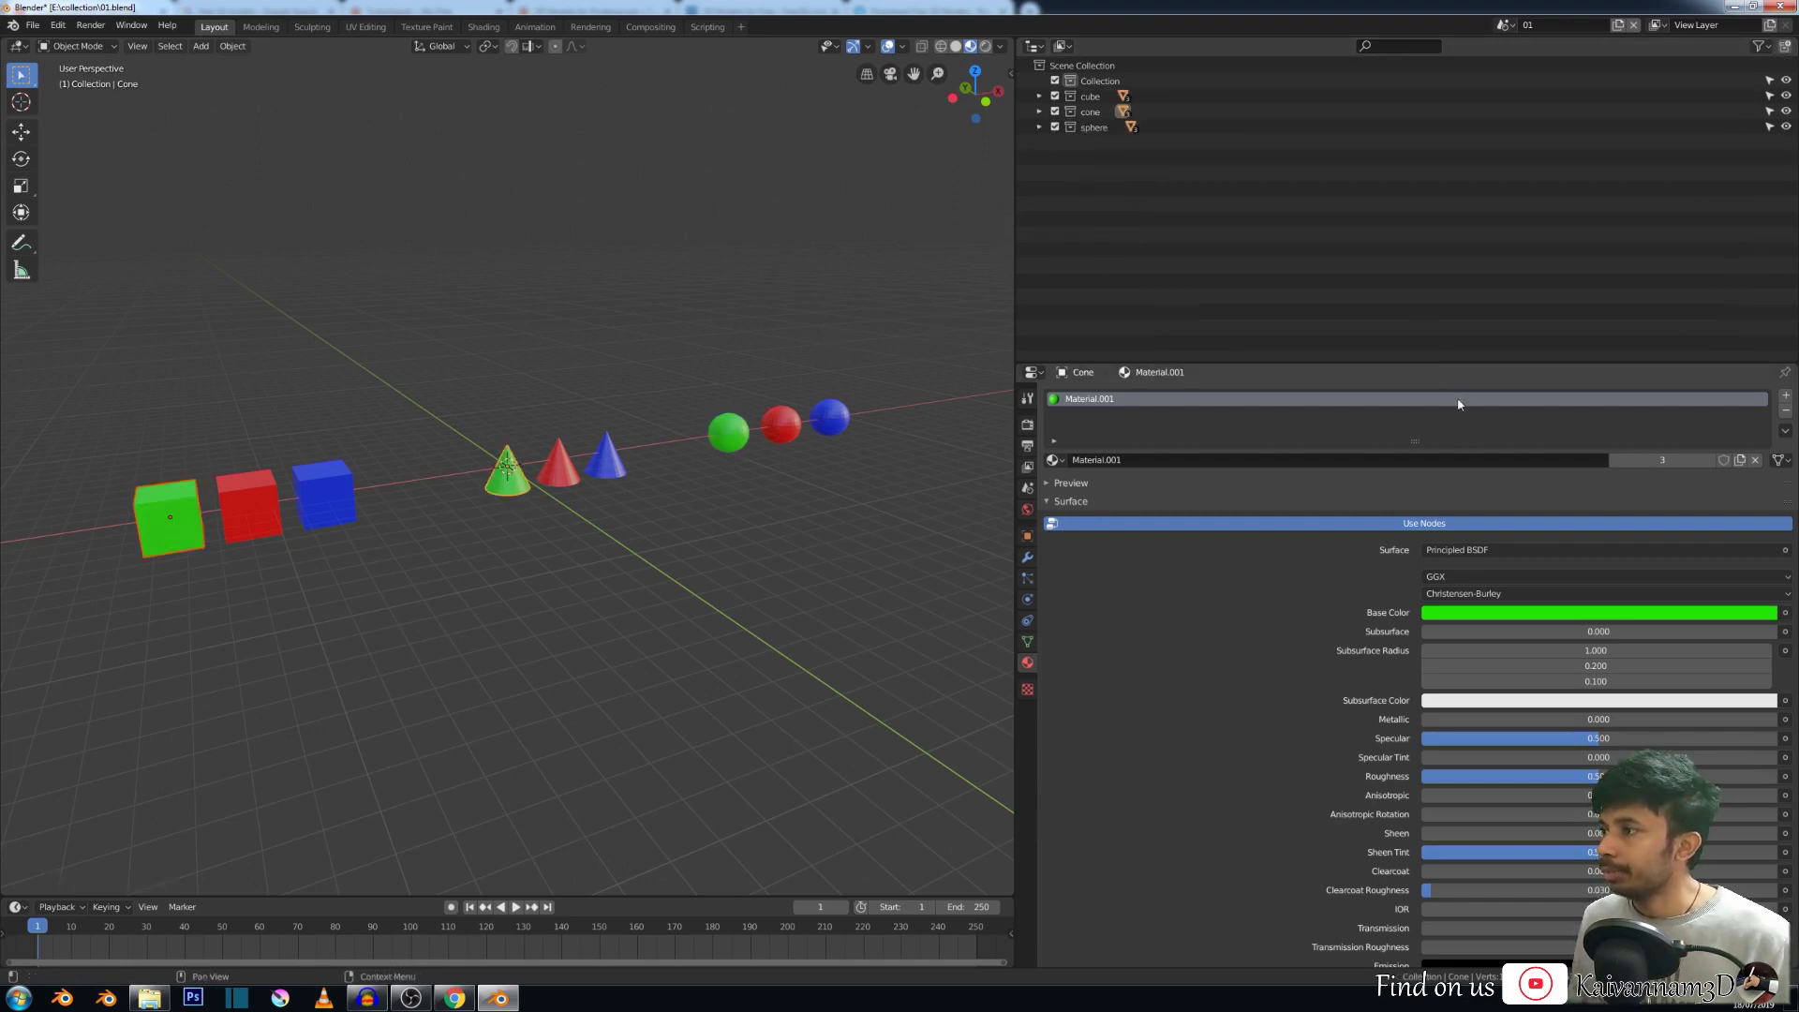
Shrink Properties, split the Outliner in two, and uncheck Collections in the lower one's filter.
{"action": "left_click_drag", "start_coordinate": [1443, 364], "coordinate": [1444, 801]}
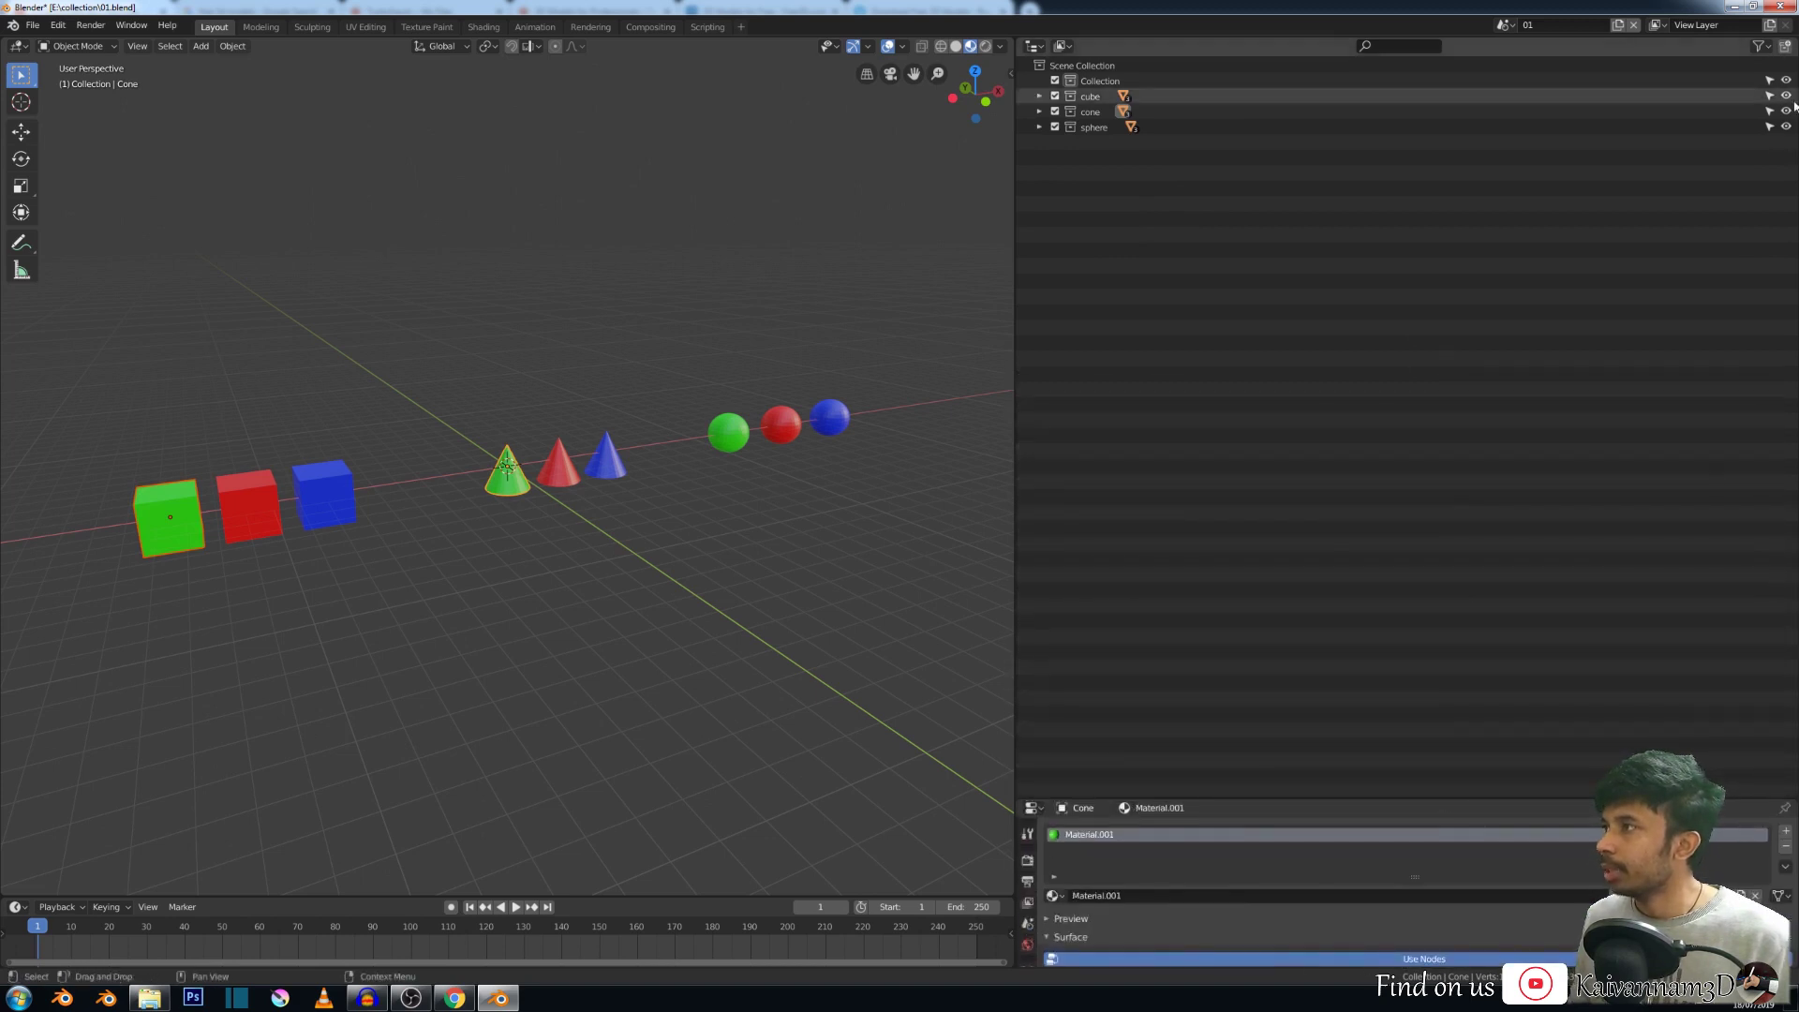
{"action": "left_click_drag", "start_coordinate": [1794, 40], "coordinate": [1709, 370]}
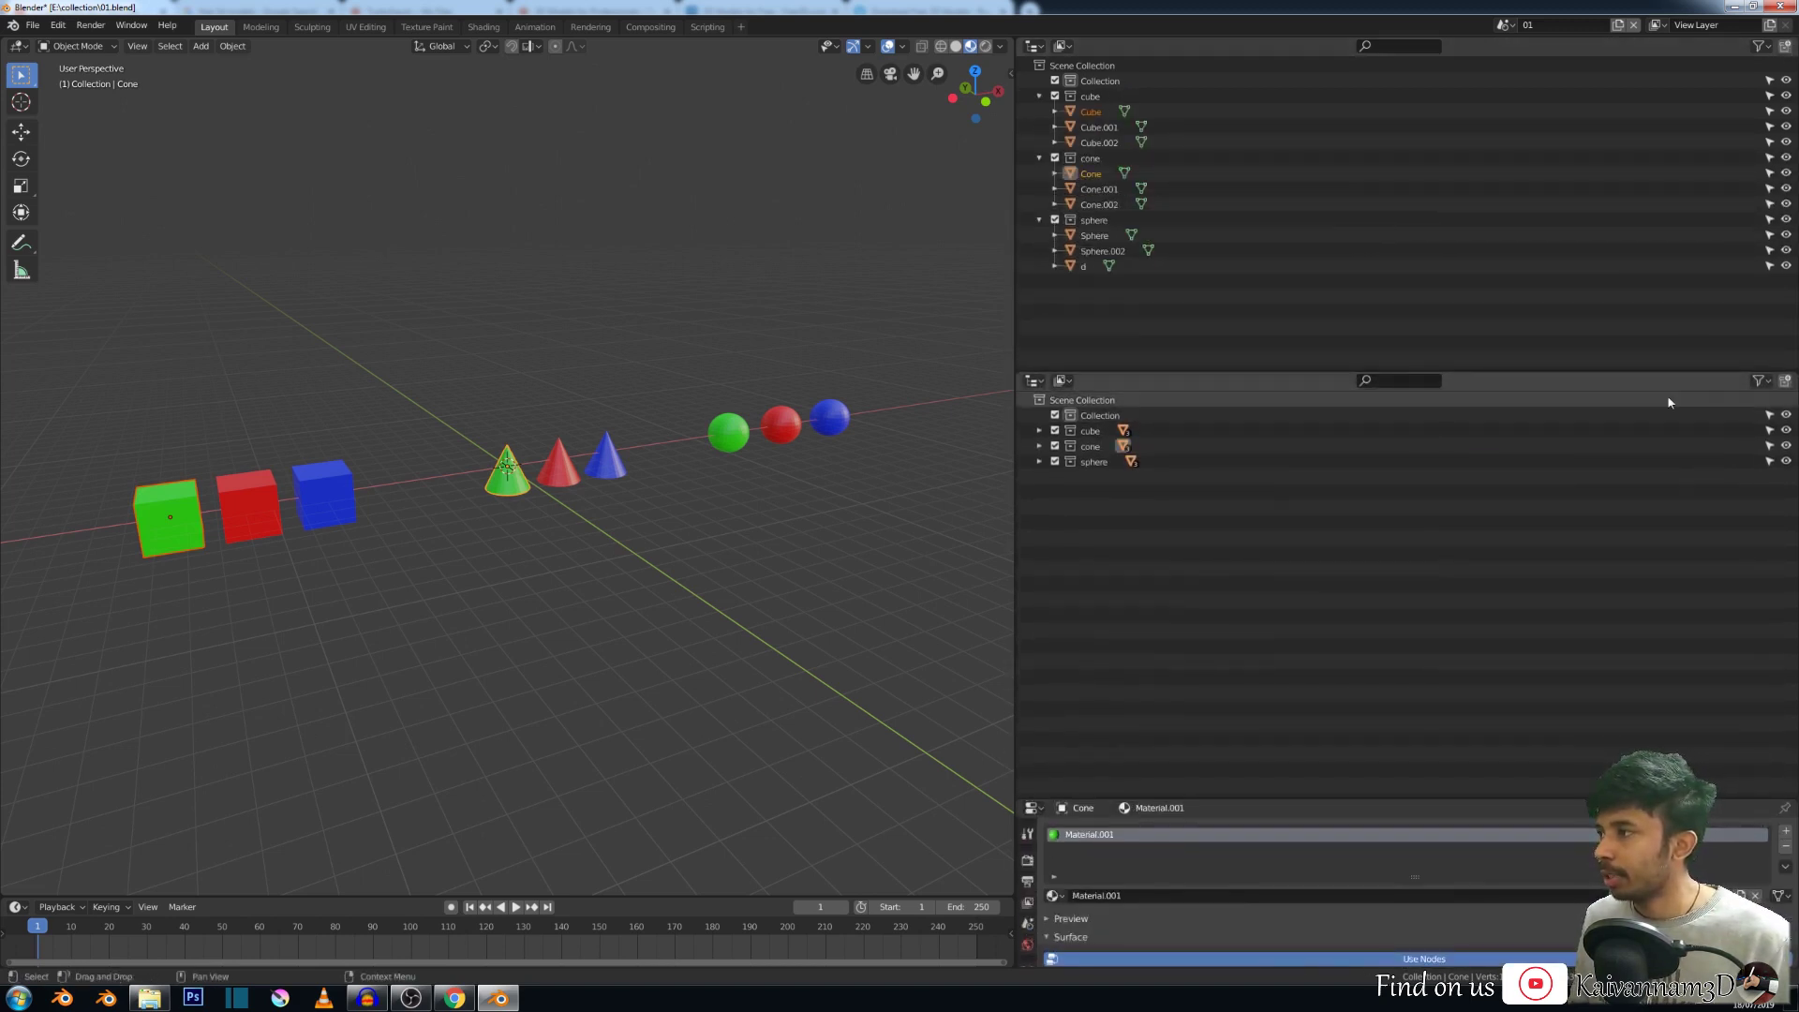
{"action": "left_click", "coordinate": [1761, 381]}
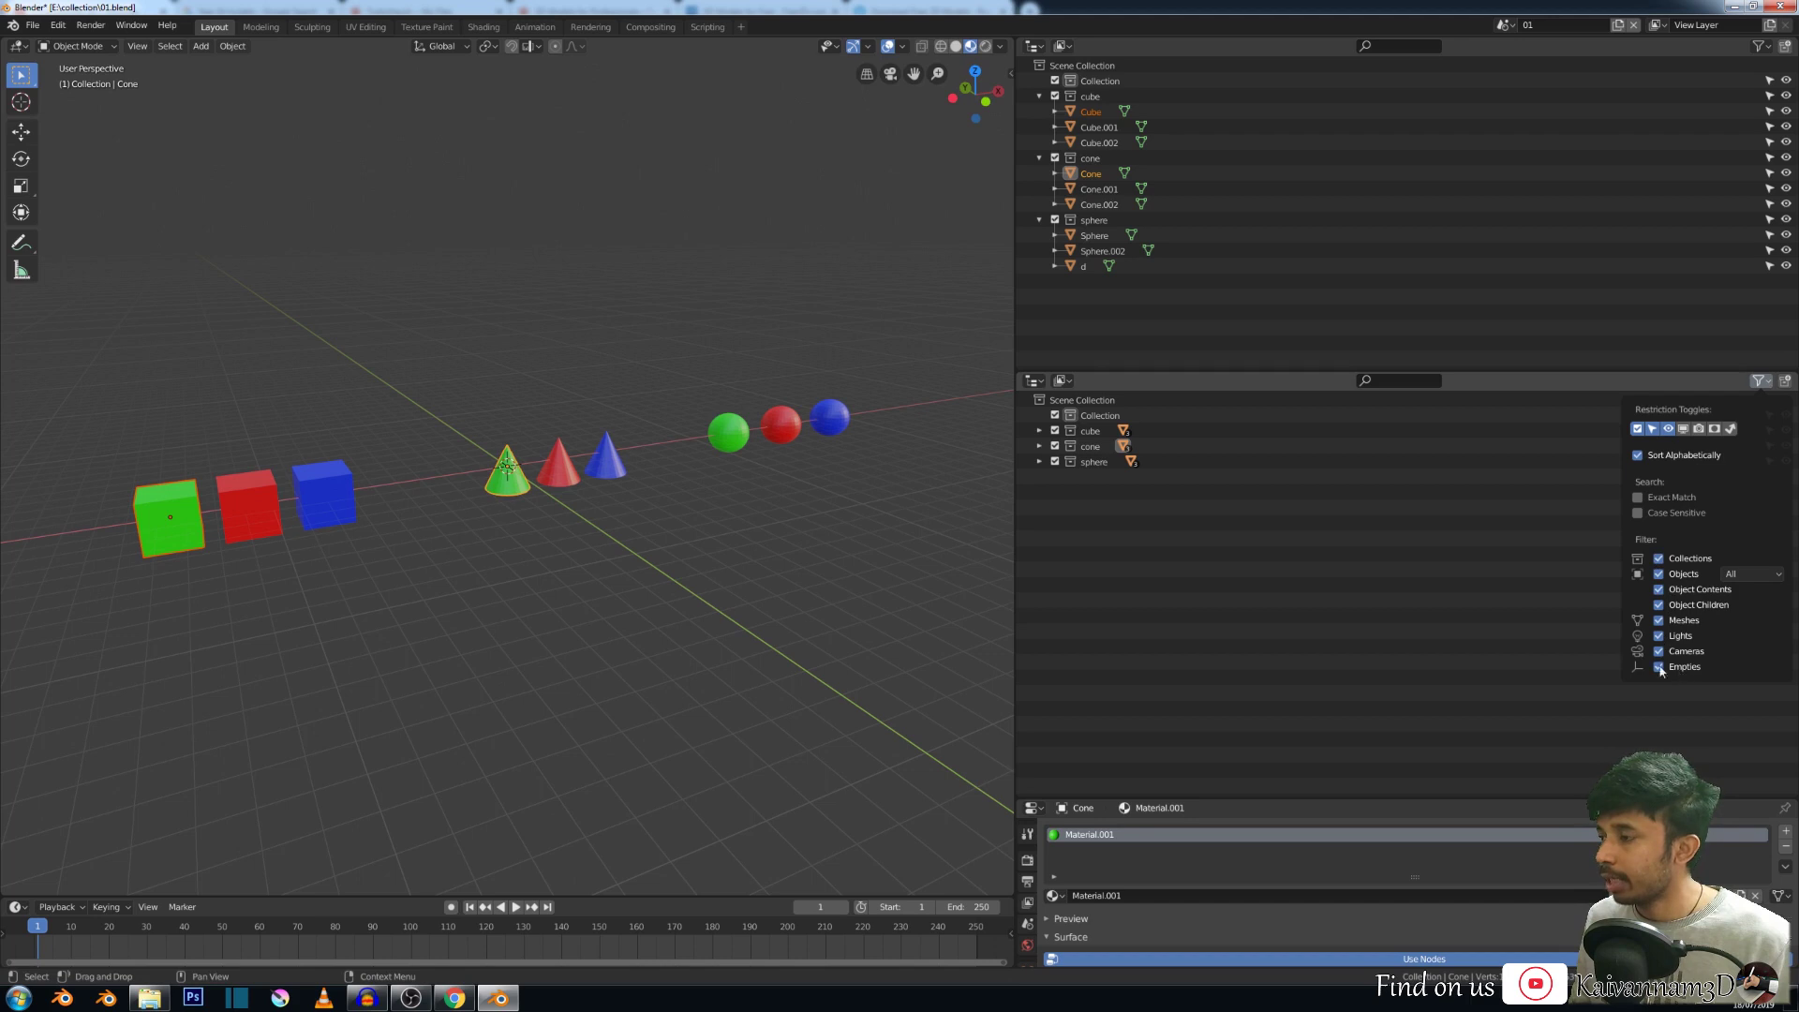
{"action": "left_click", "coordinate": [1765, 382]}
{"action": "left_click", "coordinate": [1667, 561]}
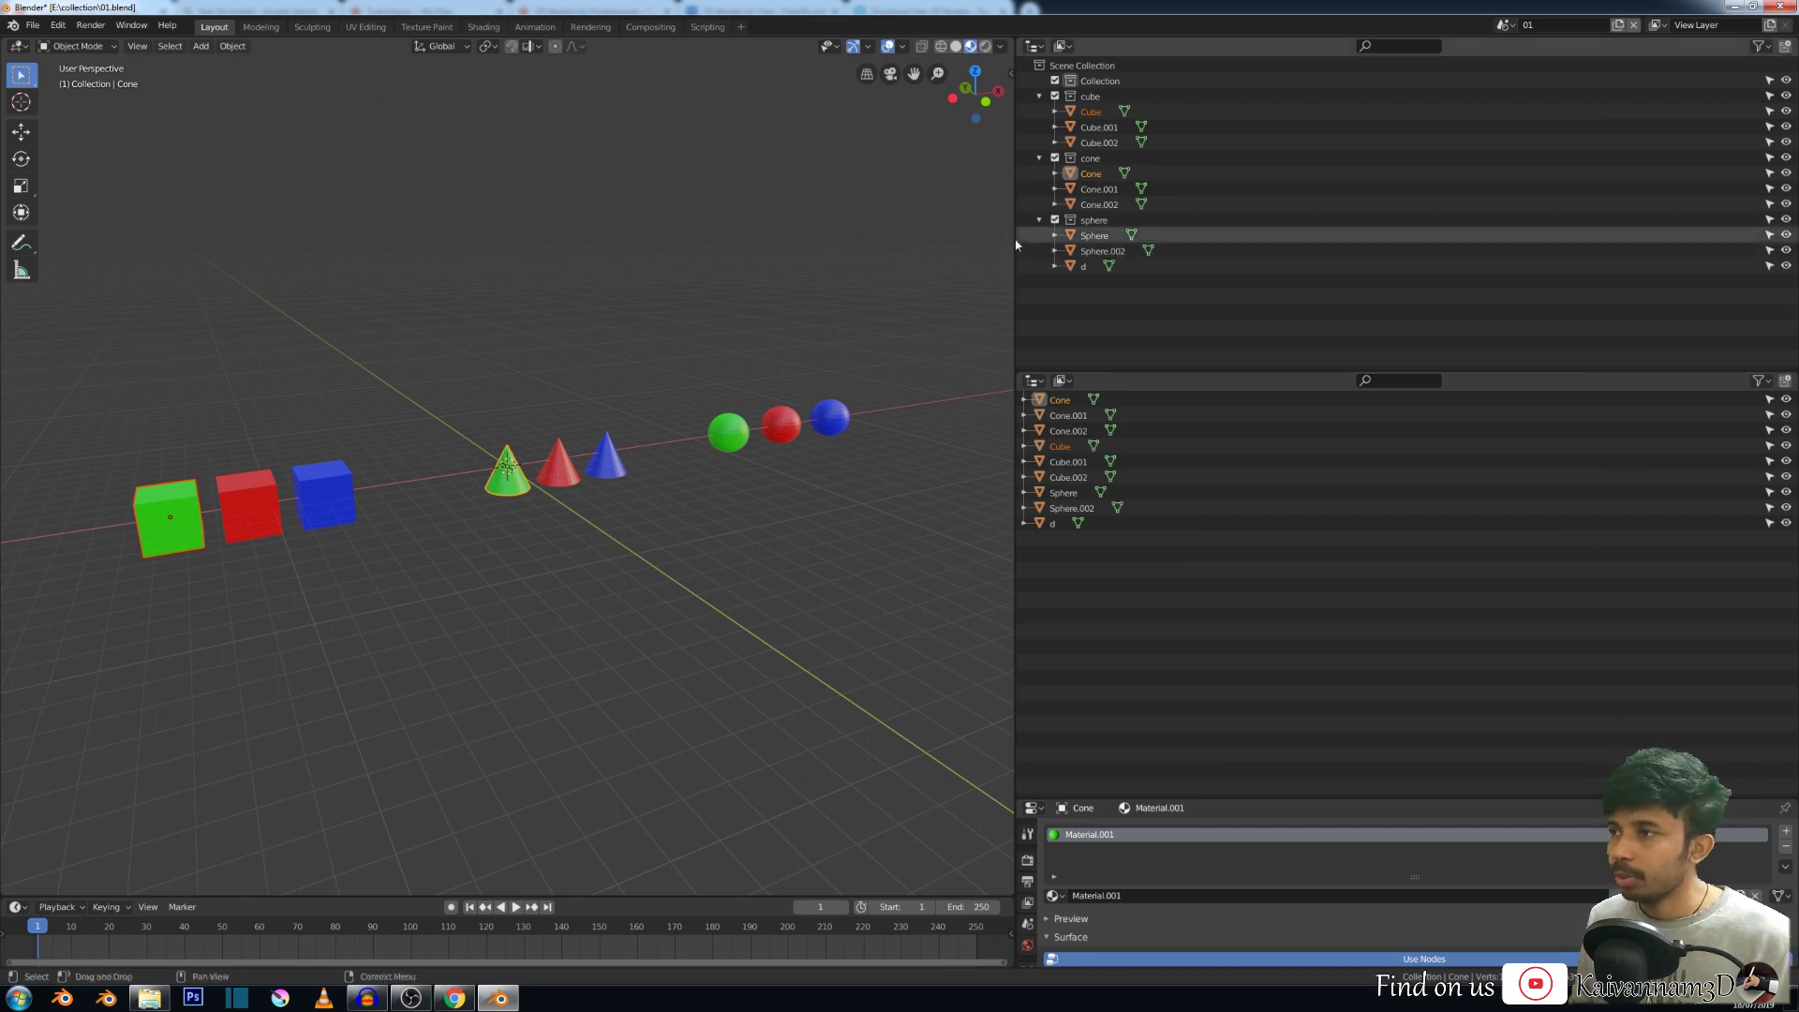
Add two new collections to the scene, named gr and red.
{"action": "right_click", "coordinate": [1101, 306]}
{"action": "left_click", "coordinate": [1019, 303]}
{"action": "double_click", "coordinate": [1092, 282]}
{"action": "type", "text": "d"}
{"action": "key", "text": "Return"}
{"action": "right_click", "coordinate": [1102, 328]}
{"action": "left_click", "coordinate": [1095, 323]}
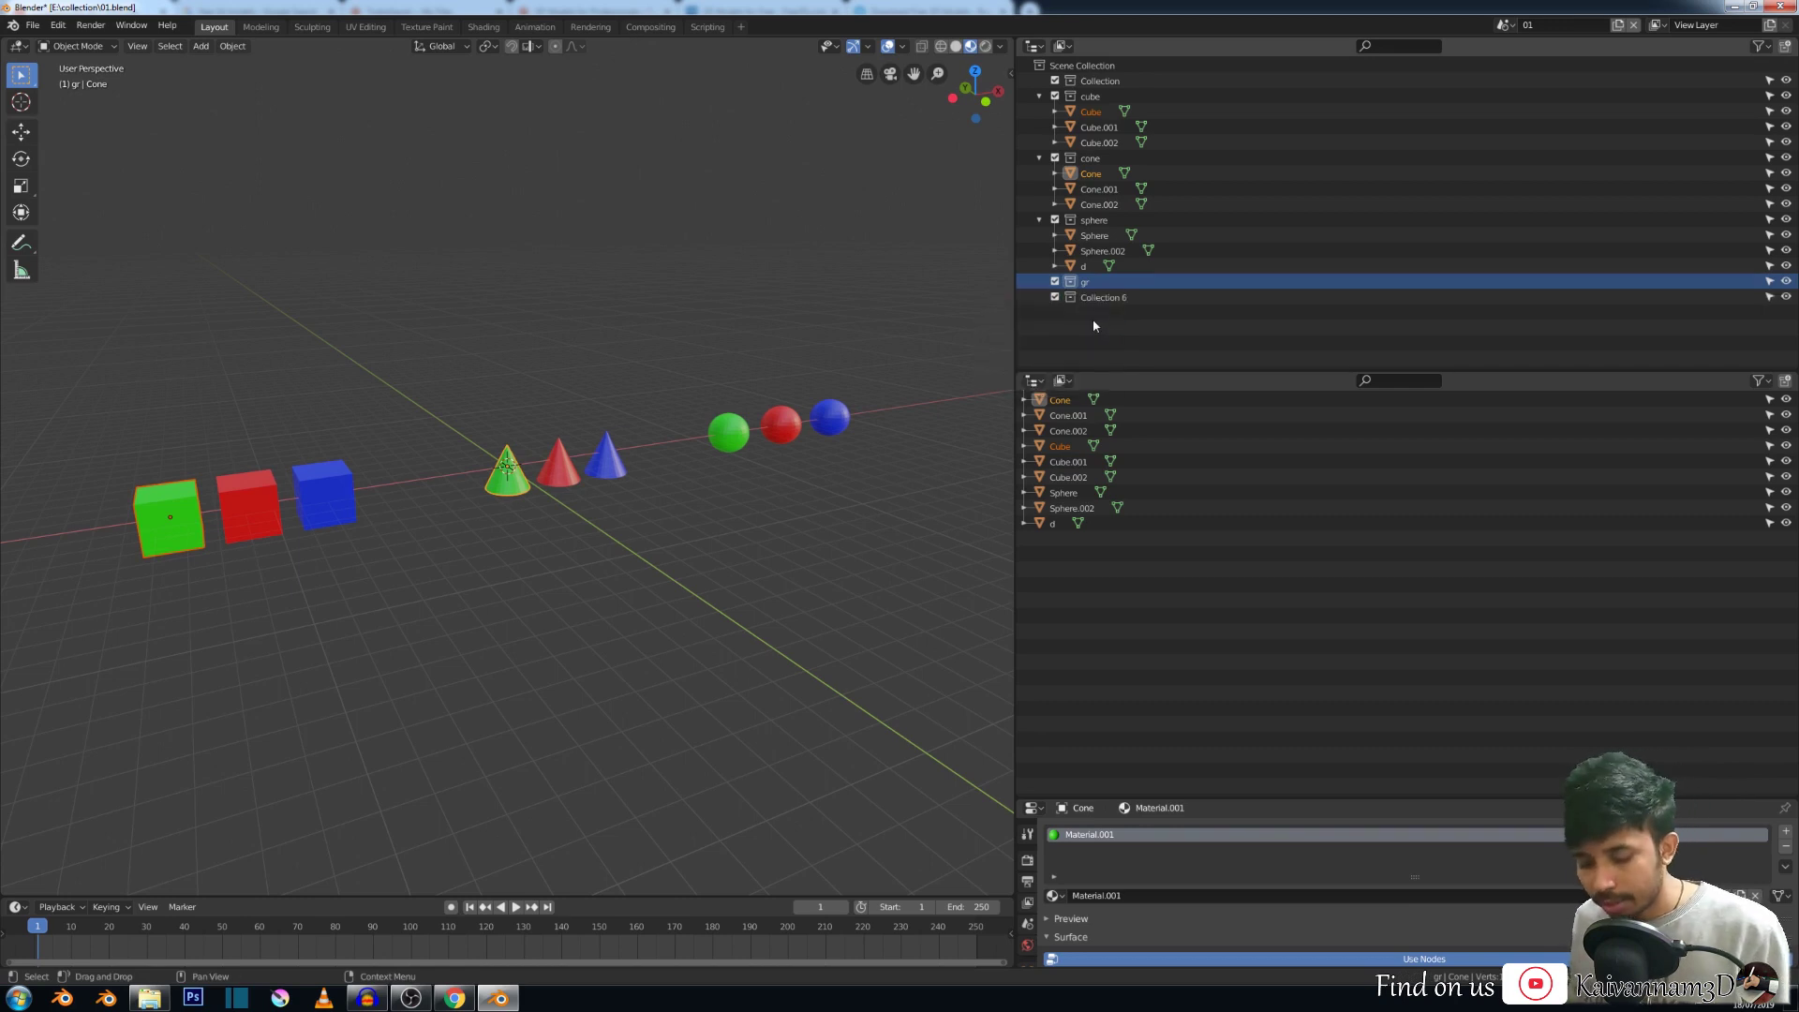
{"action": "double_click", "coordinate": [1102, 297]}
{"action": "type", "text": "red"}
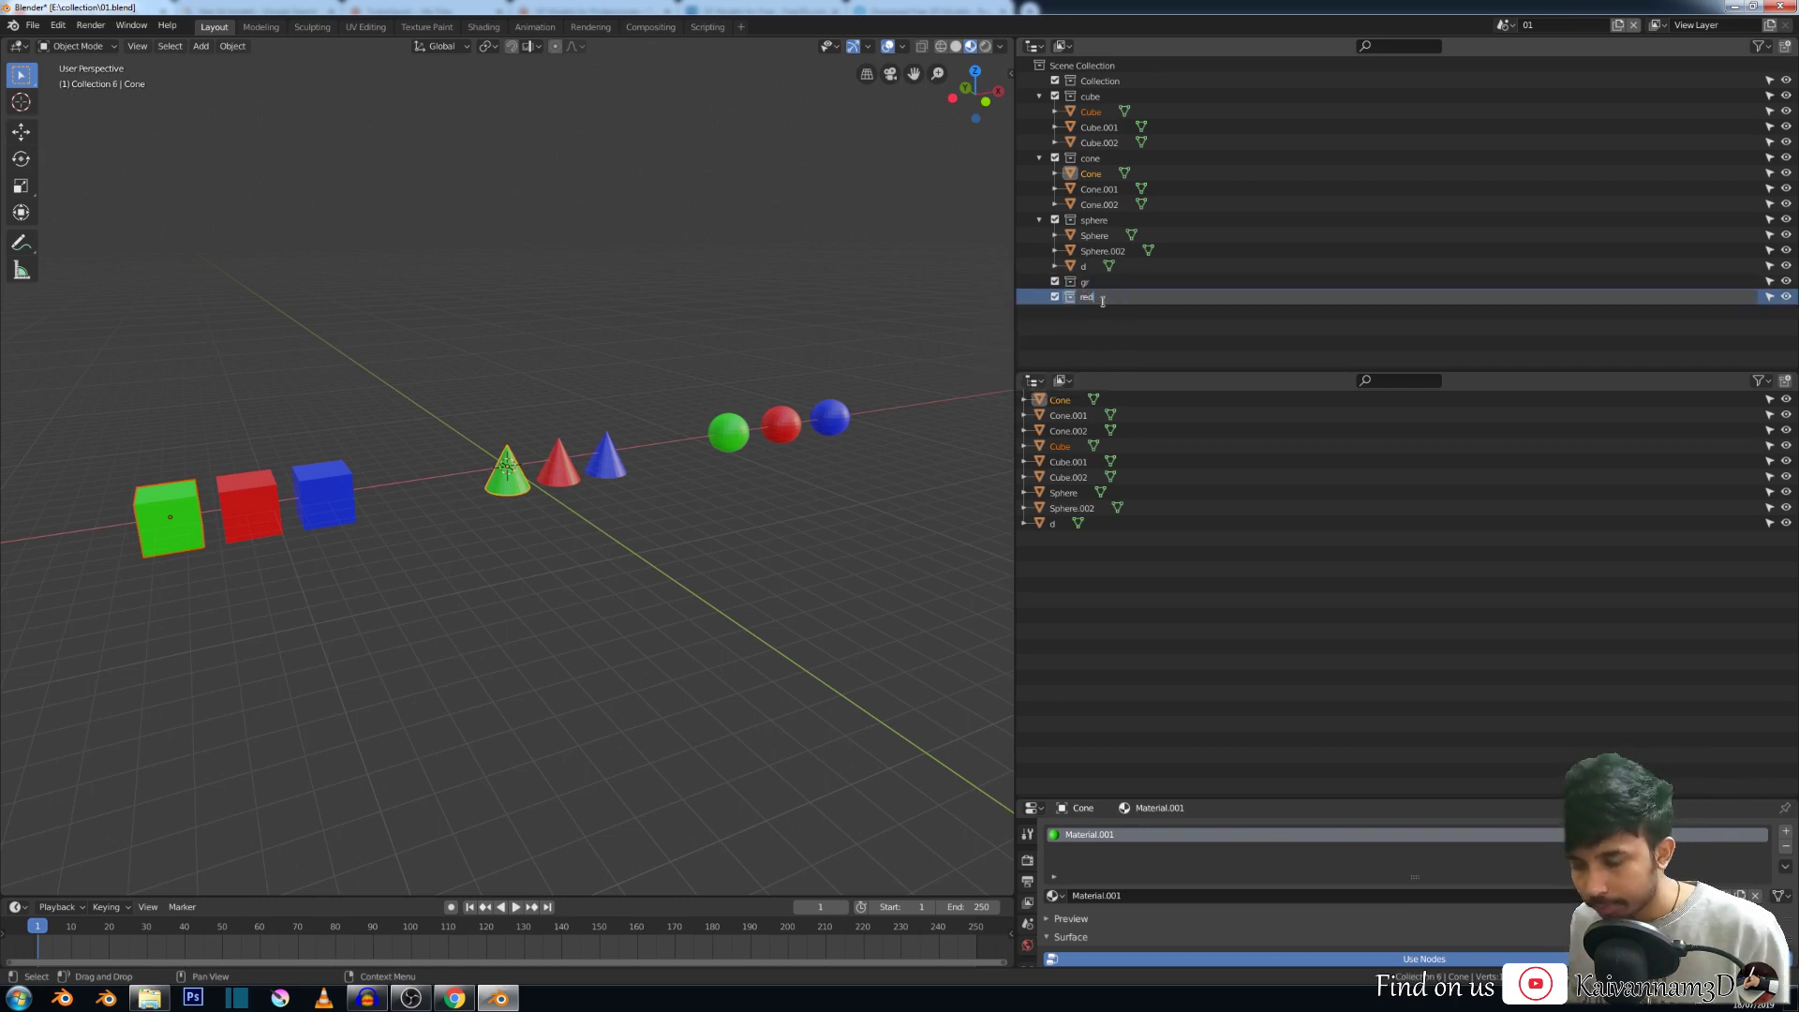
{"action": "key", "text": "Return"}
Add a third collection named blue and select the green cube.
{"action": "right_click", "coordinate": [1102, 323]}
{"action": "left_click", "coordinate": [1100, 328]}
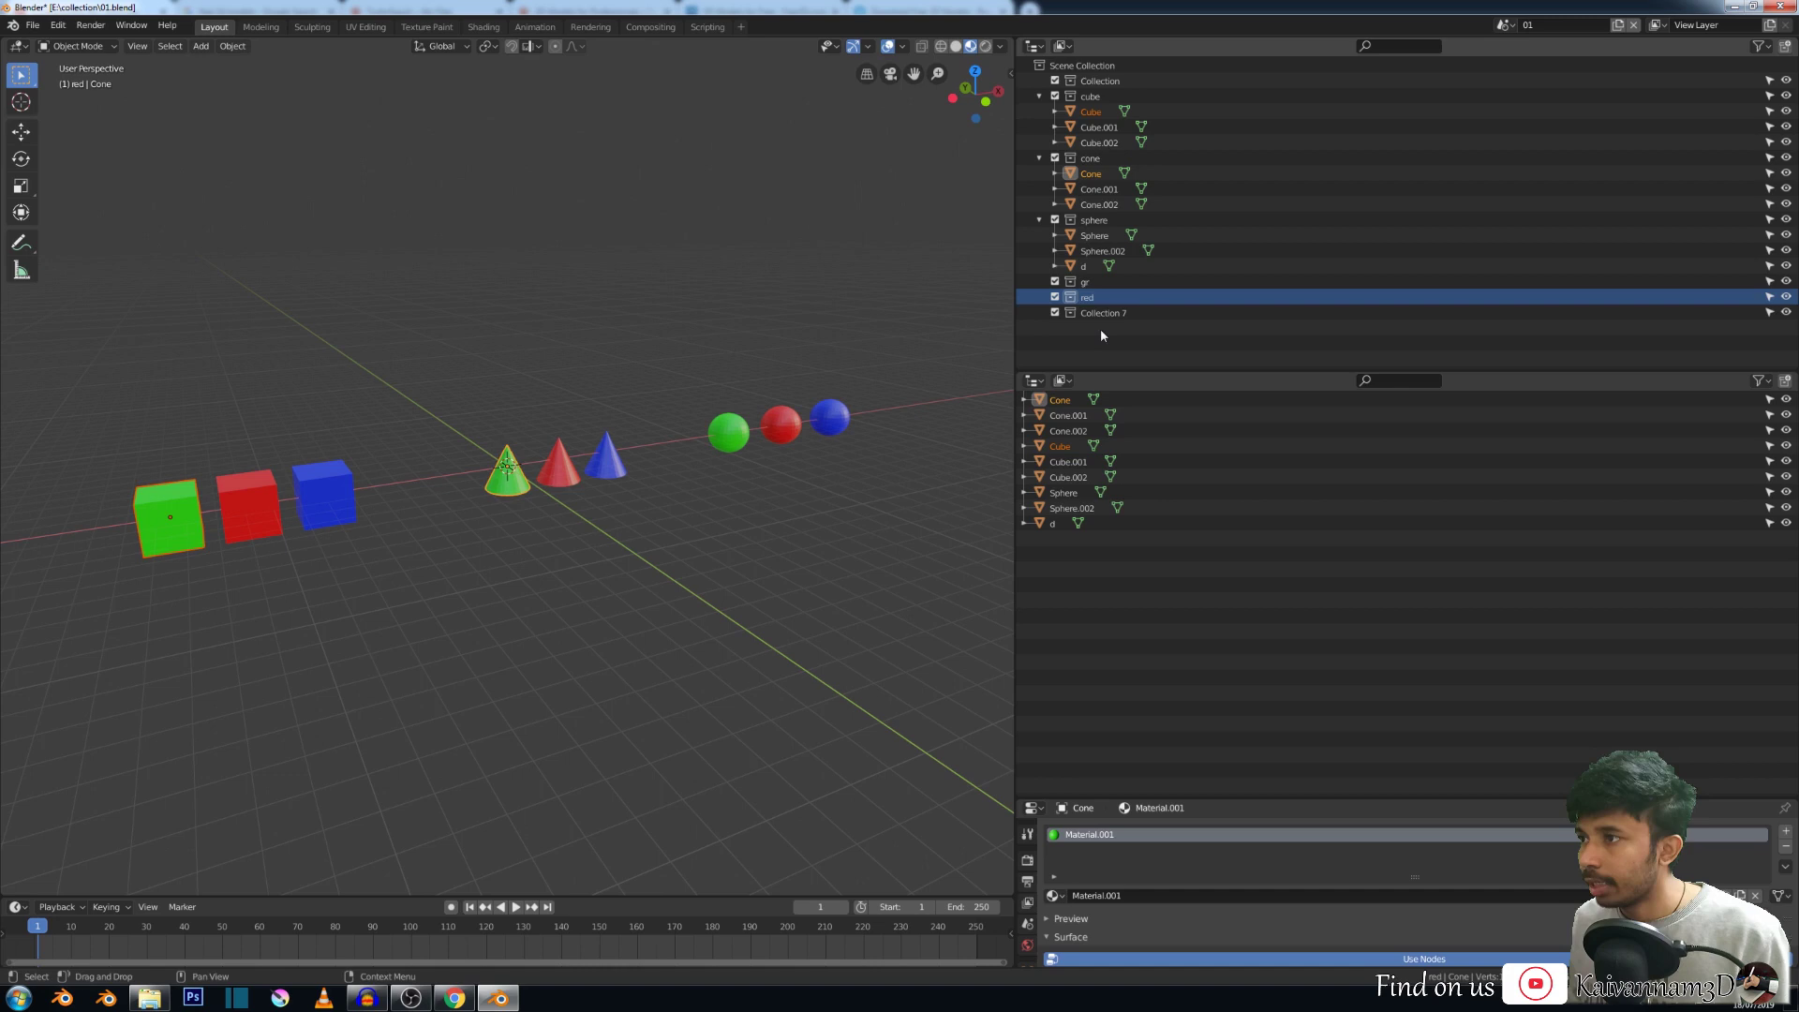
{"action": "double_click", "coordinate": [1102, 313]}
{"action": "type", "text": "bl"}
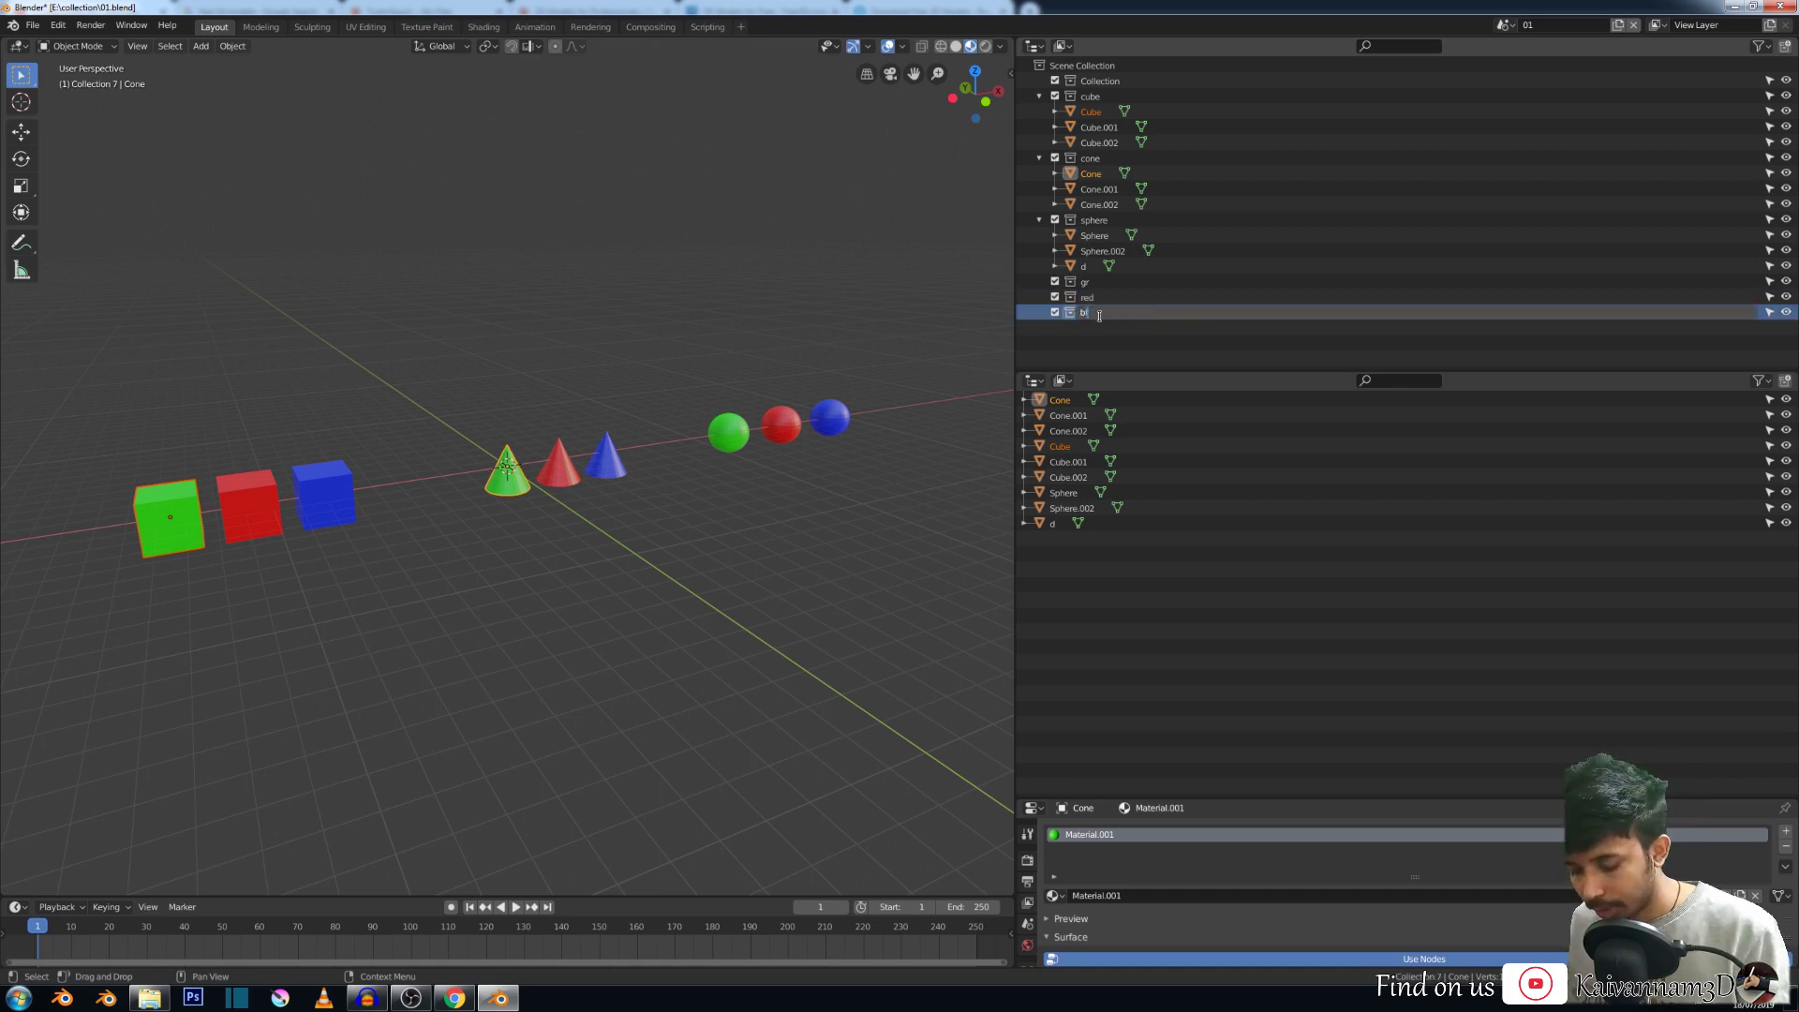
{"action": "type", "text": "ue"}
{"action": "key", "text": "Return"}
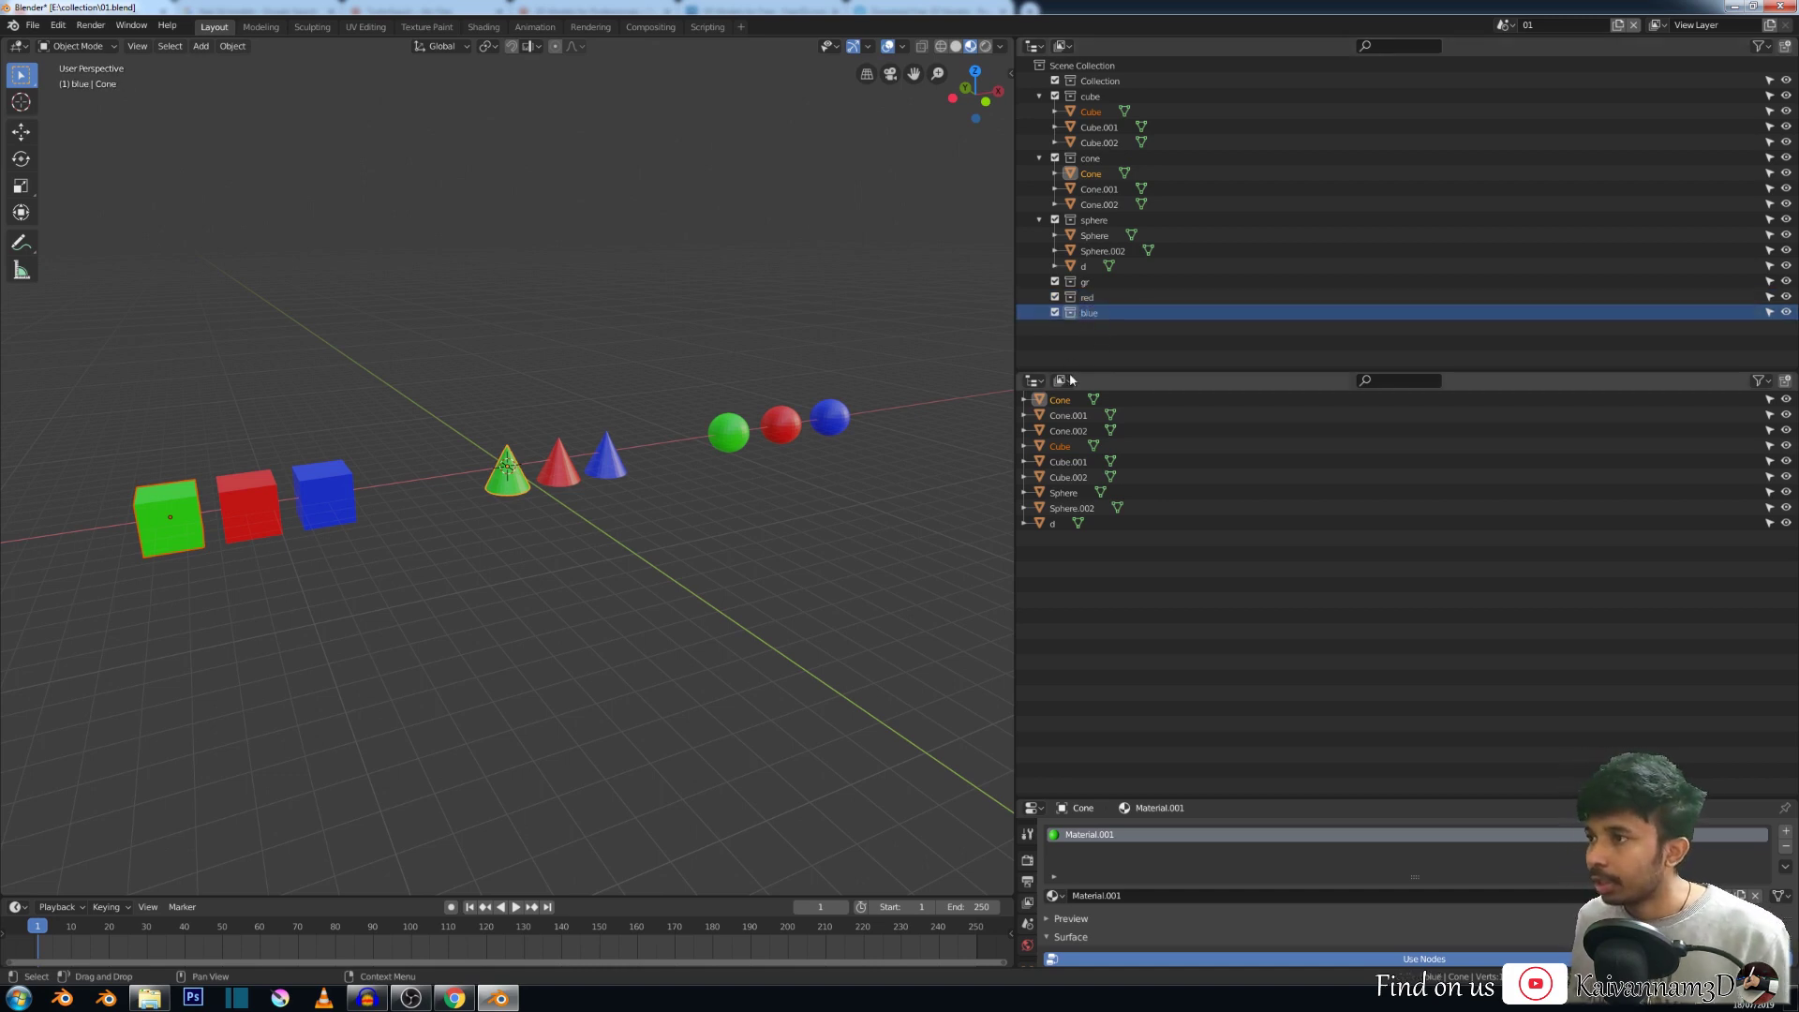
{"action": "left_click", "coordinate": [159, 518]}
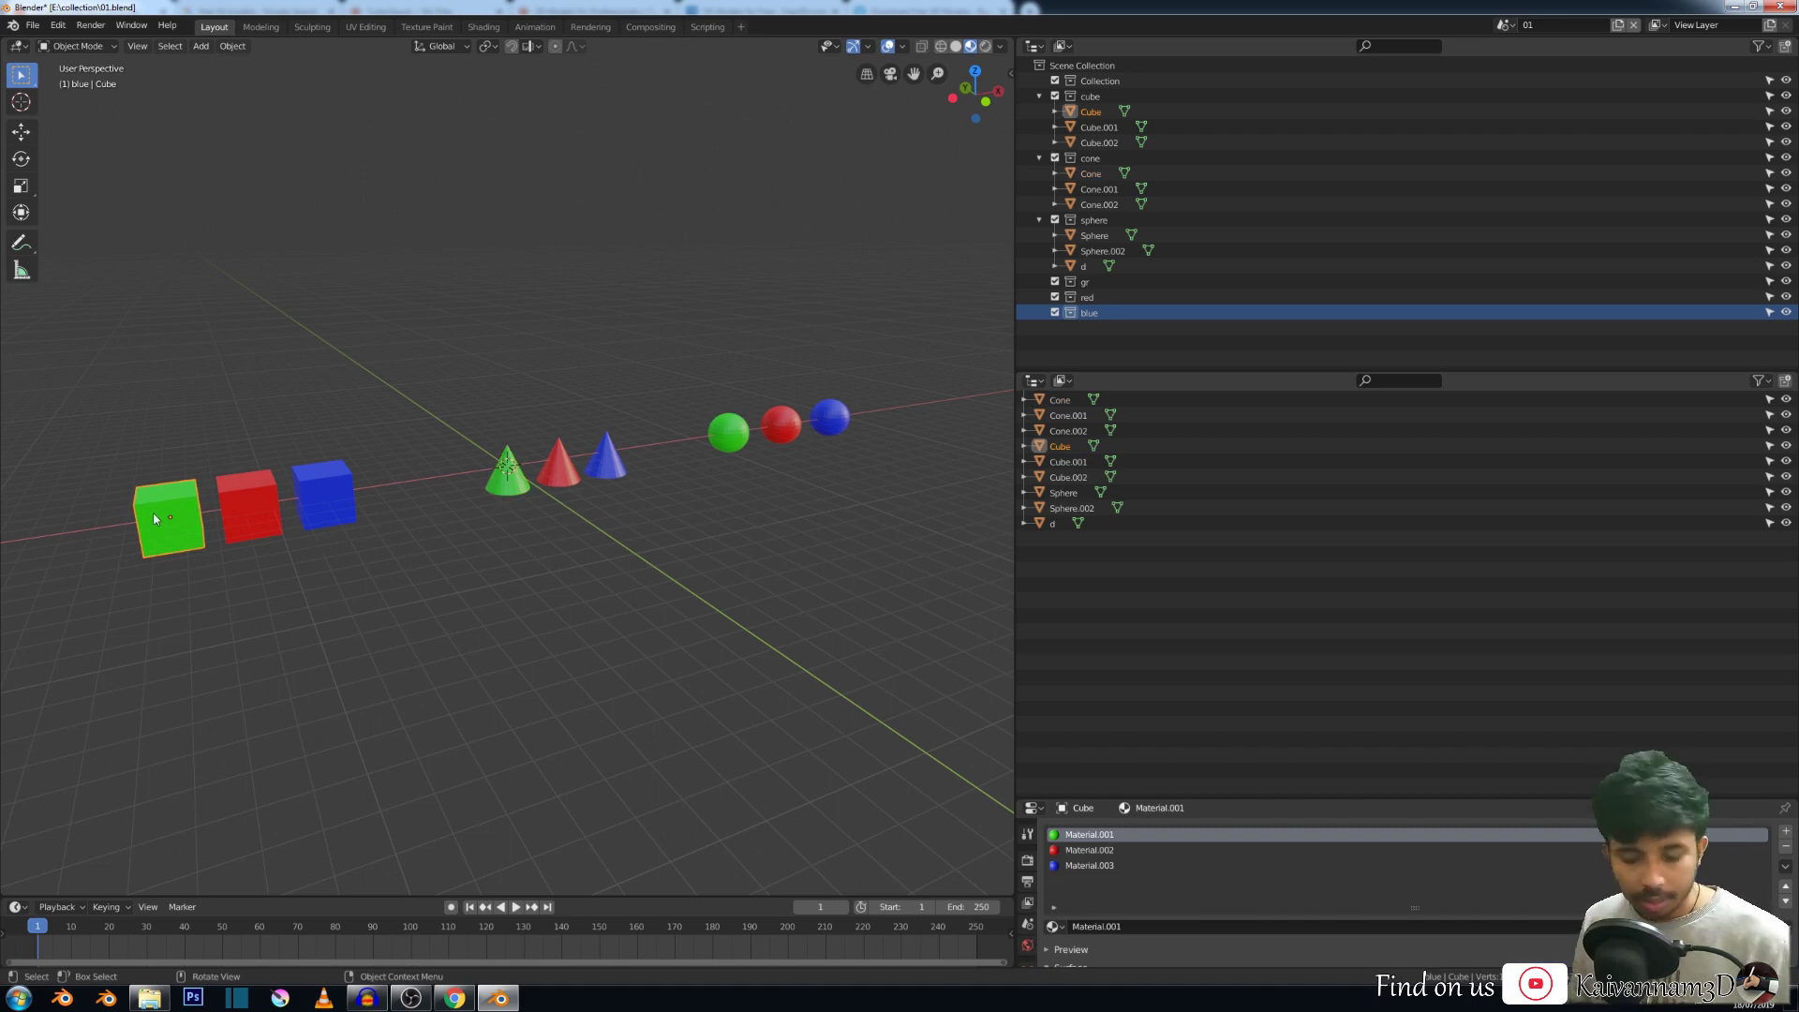
Select the green cone and sphere too, and link Cone, Cube and Sphere into gr.
{"action": "left_click", "coordinate": [517, 487], "text": "shift"}
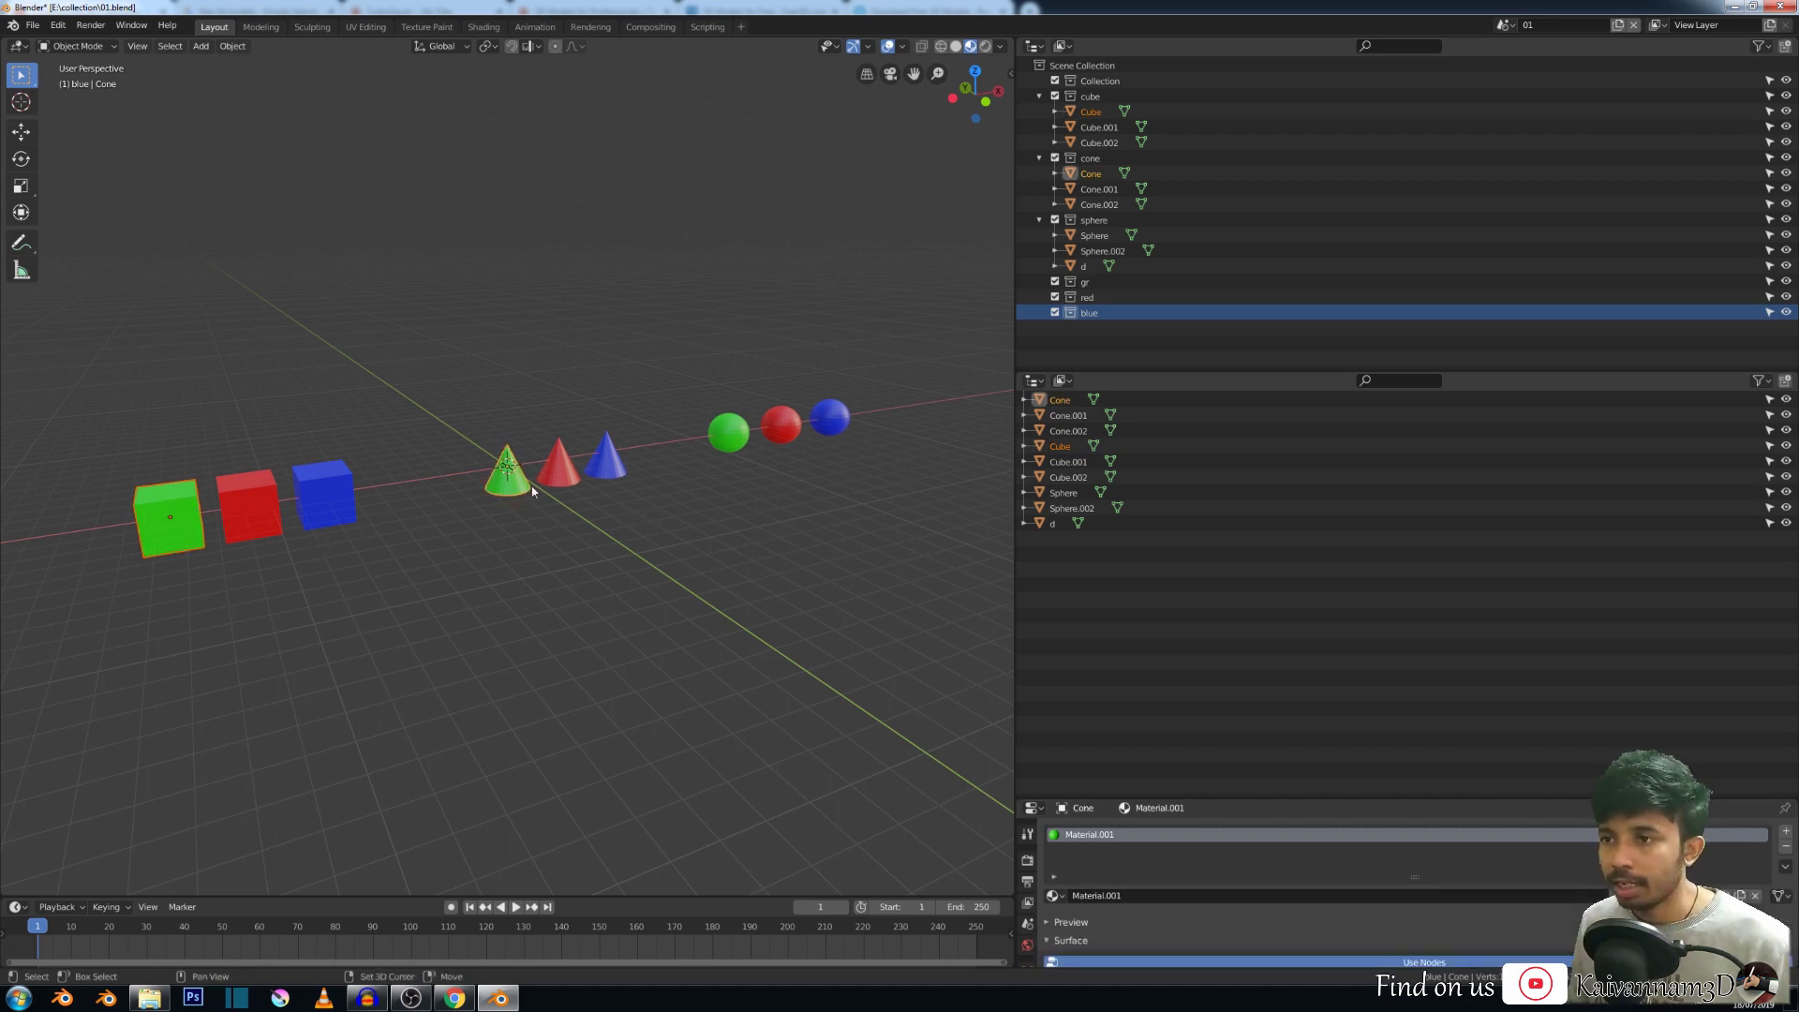
{"action": "left_click", "coordinate": [734, 437], "text": "shift"}
{"action": "left_click_drag", "start_coordinate": [1069, 405], "coordinate": [1085, 283]}
{"action": "left_click_drag", "start_coordinate": [1063, 493], "coordinate": [1084, 282]}
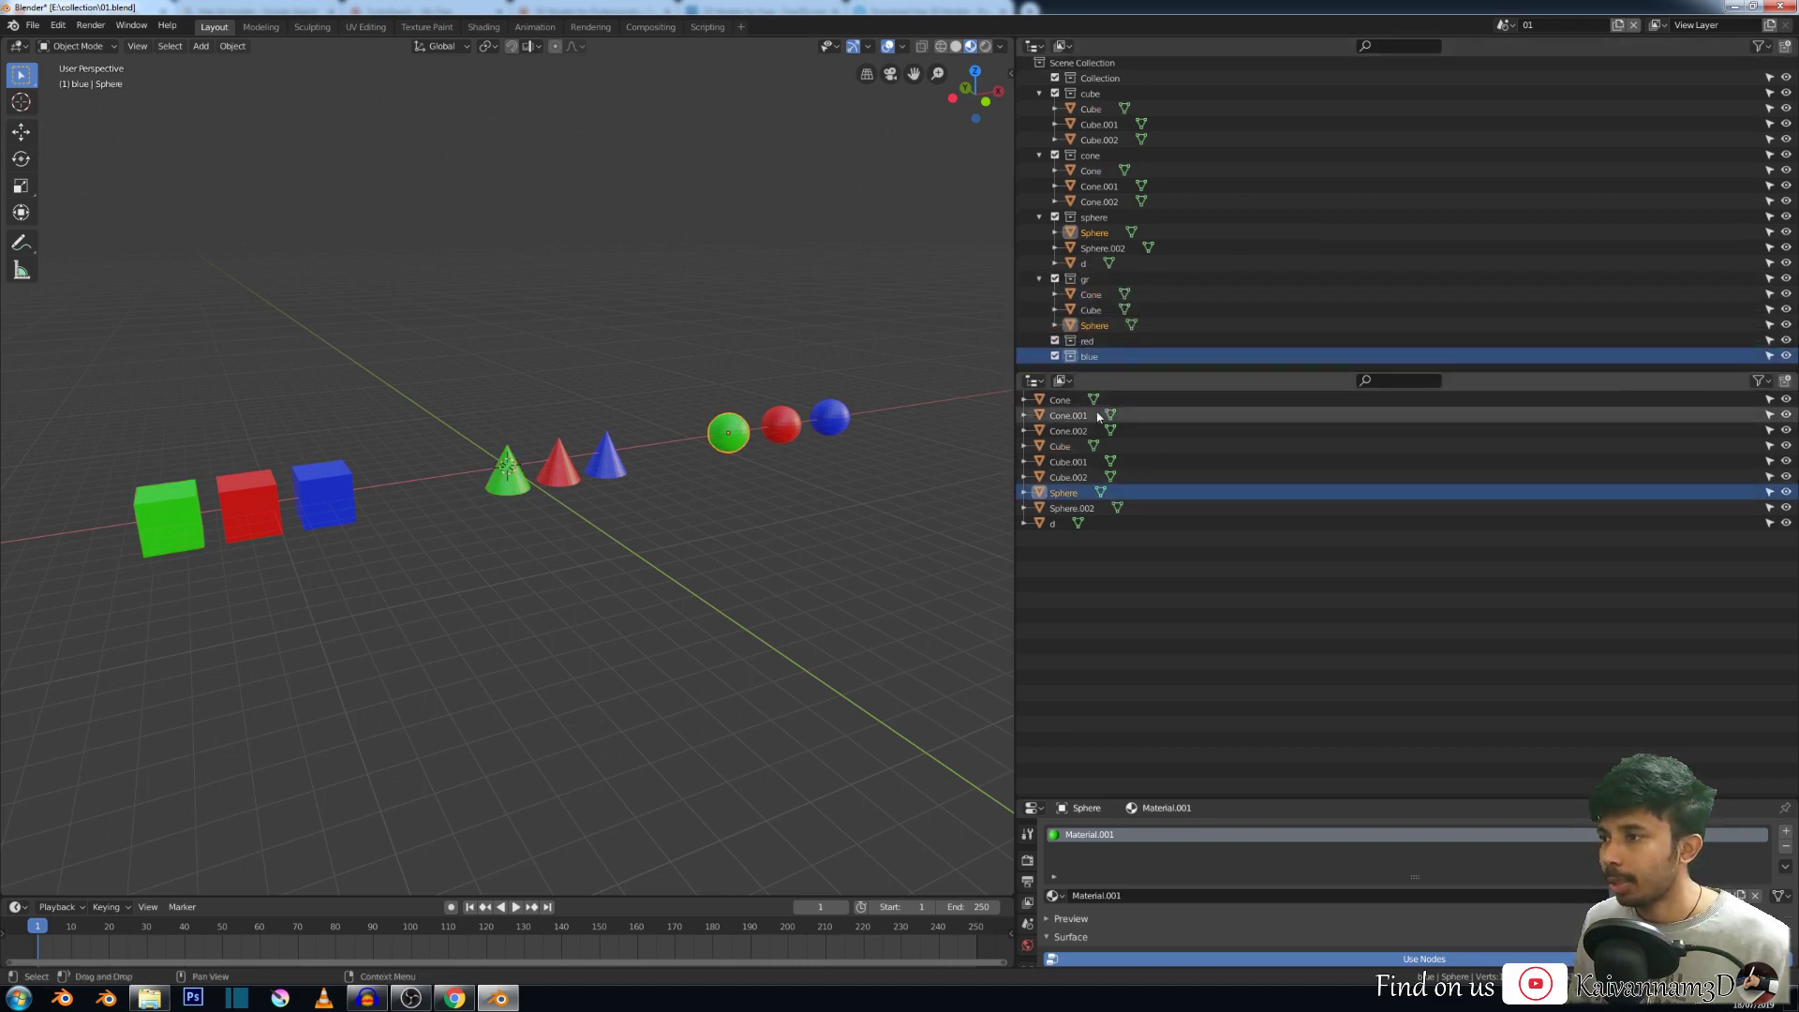
{"action": "scroll", "coordinate": [1142, 190], "scroll_direction": "up", "scroll_amount": 1}
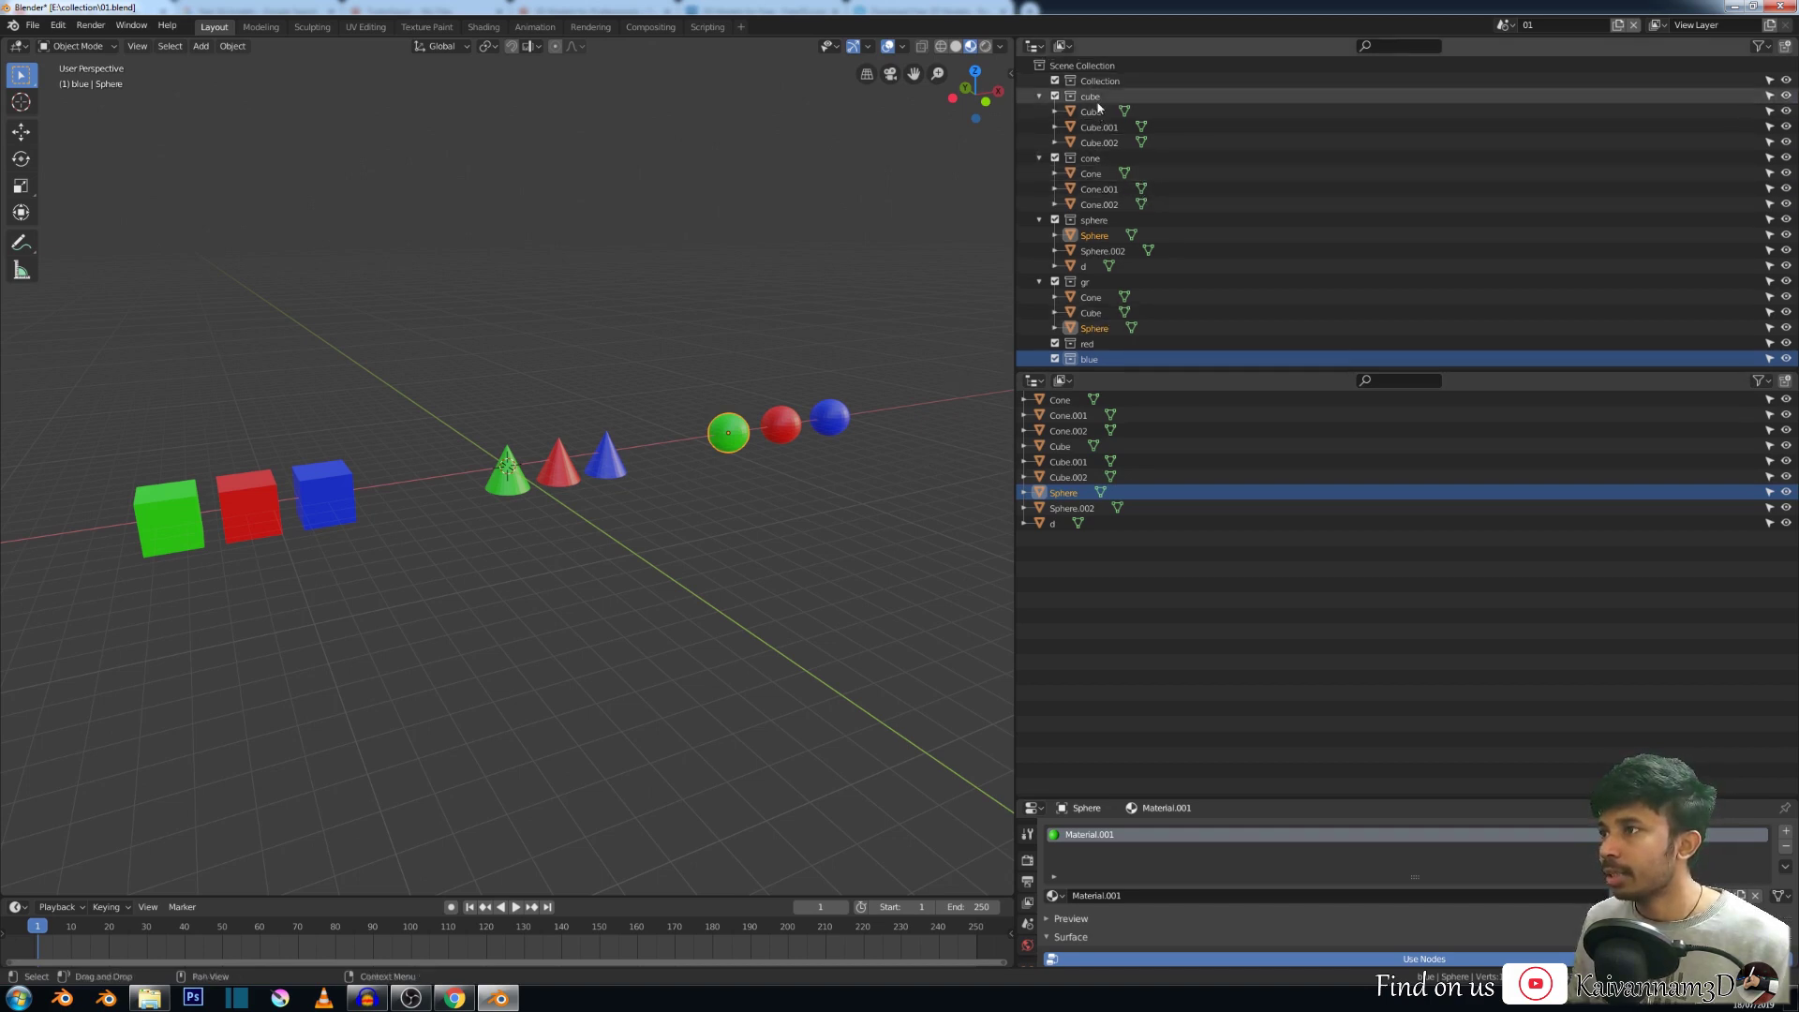
{"action": "scroll", "coordinate": [1092, 279], "scroll_direction": "down", "scroll_amount": 1}
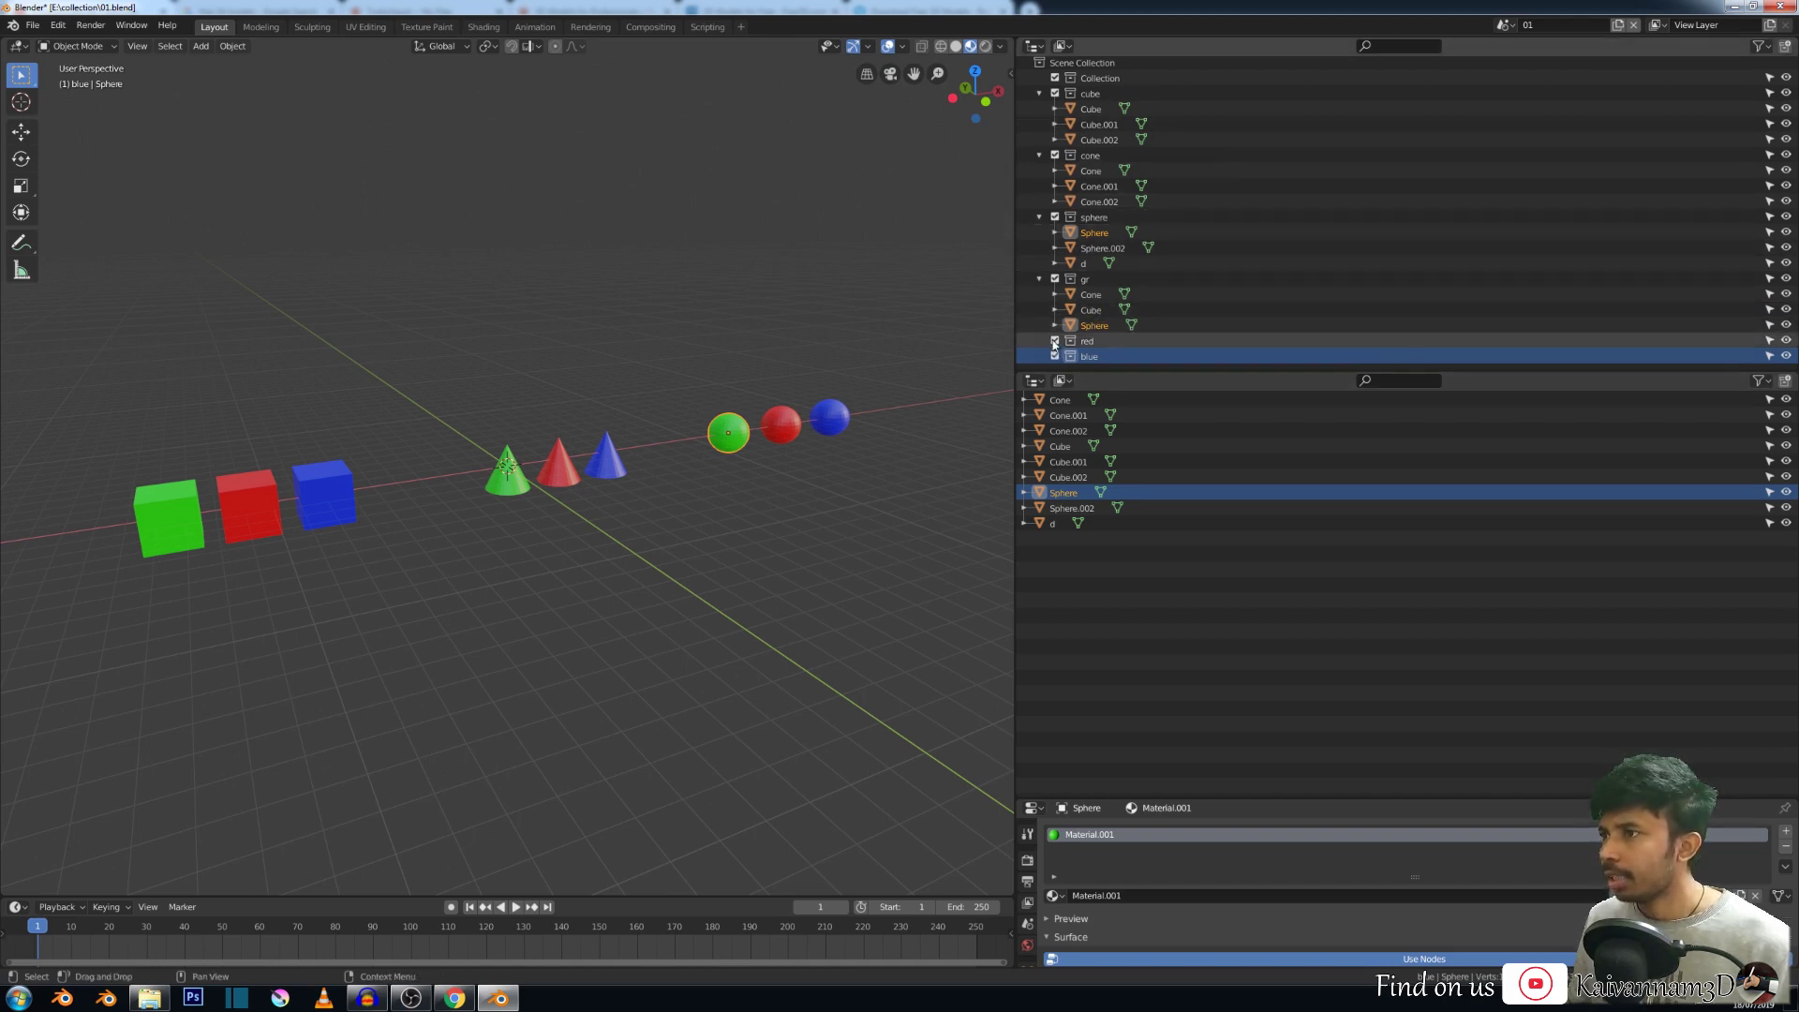
Collapse the gr, cone, cube and sphere collections in the Outliner.
{"action": "left_click", "coordinate": [1040, 279]}
{"action": "left_click", "coordinate": [1055, 217]}
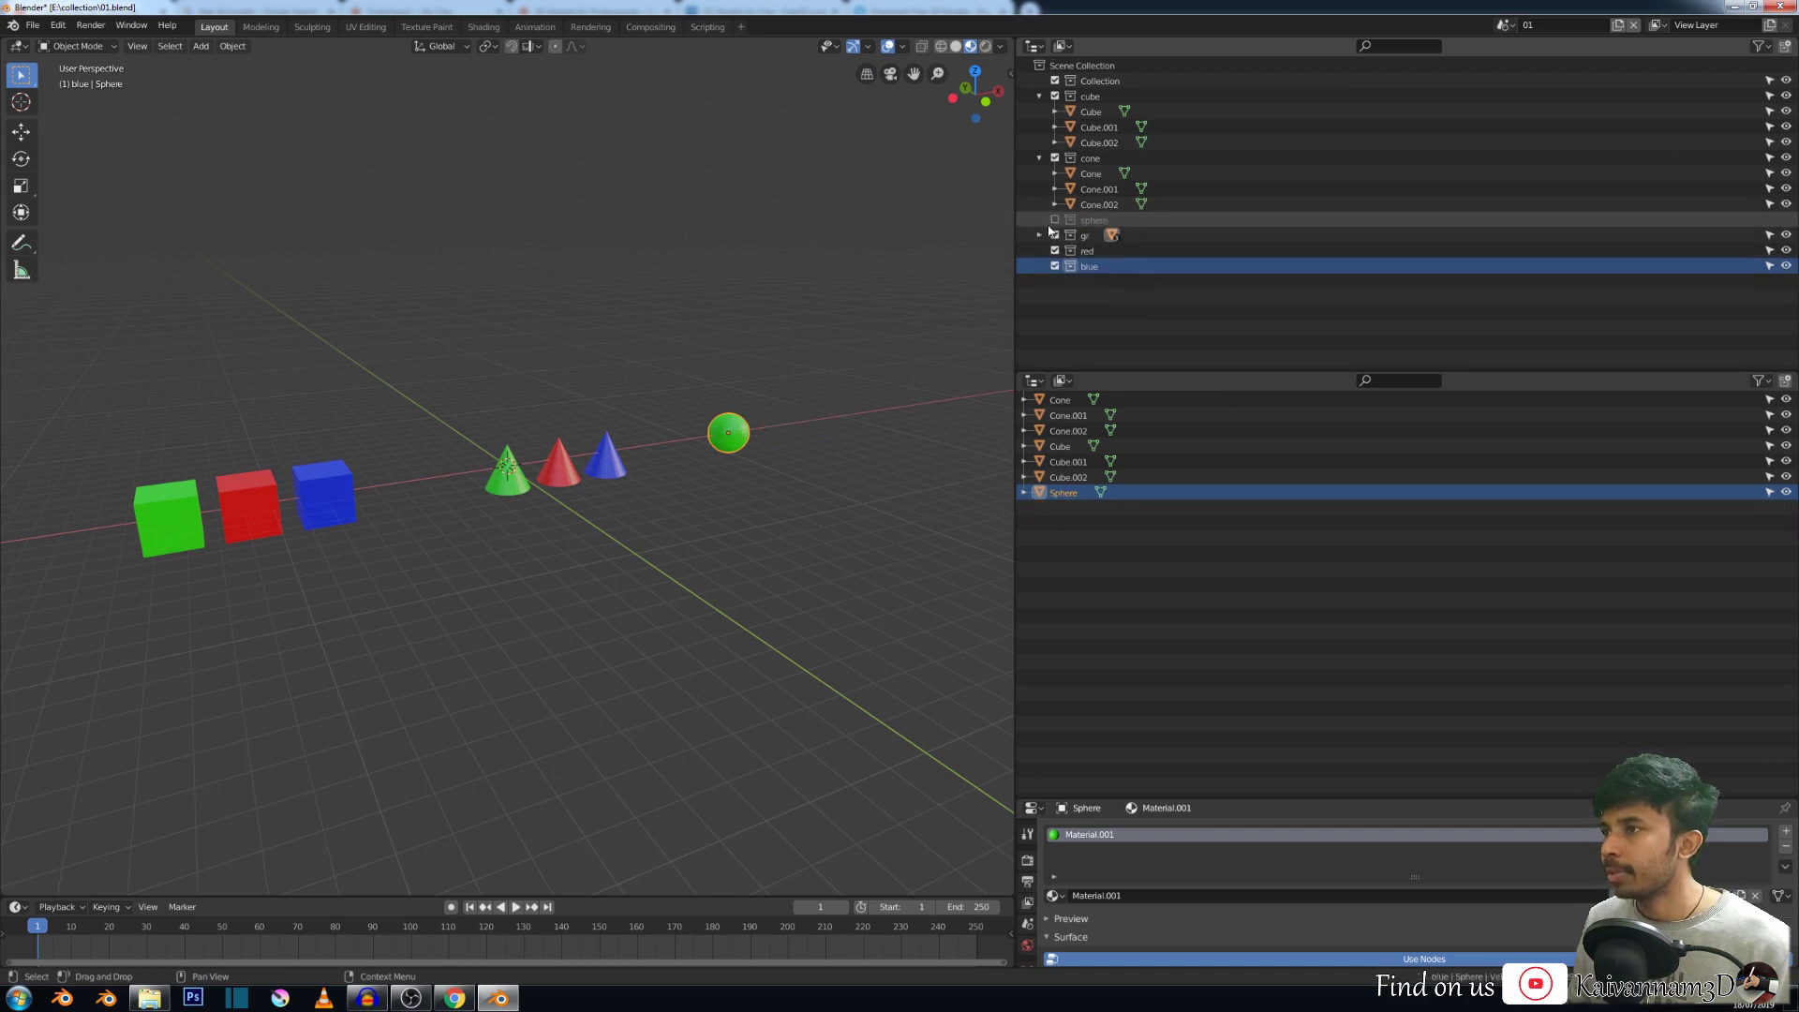
{"action": "left_click", "coordinate": [1038, 154]}
{"action": "left_click", "coordinate": [1039, 96]}
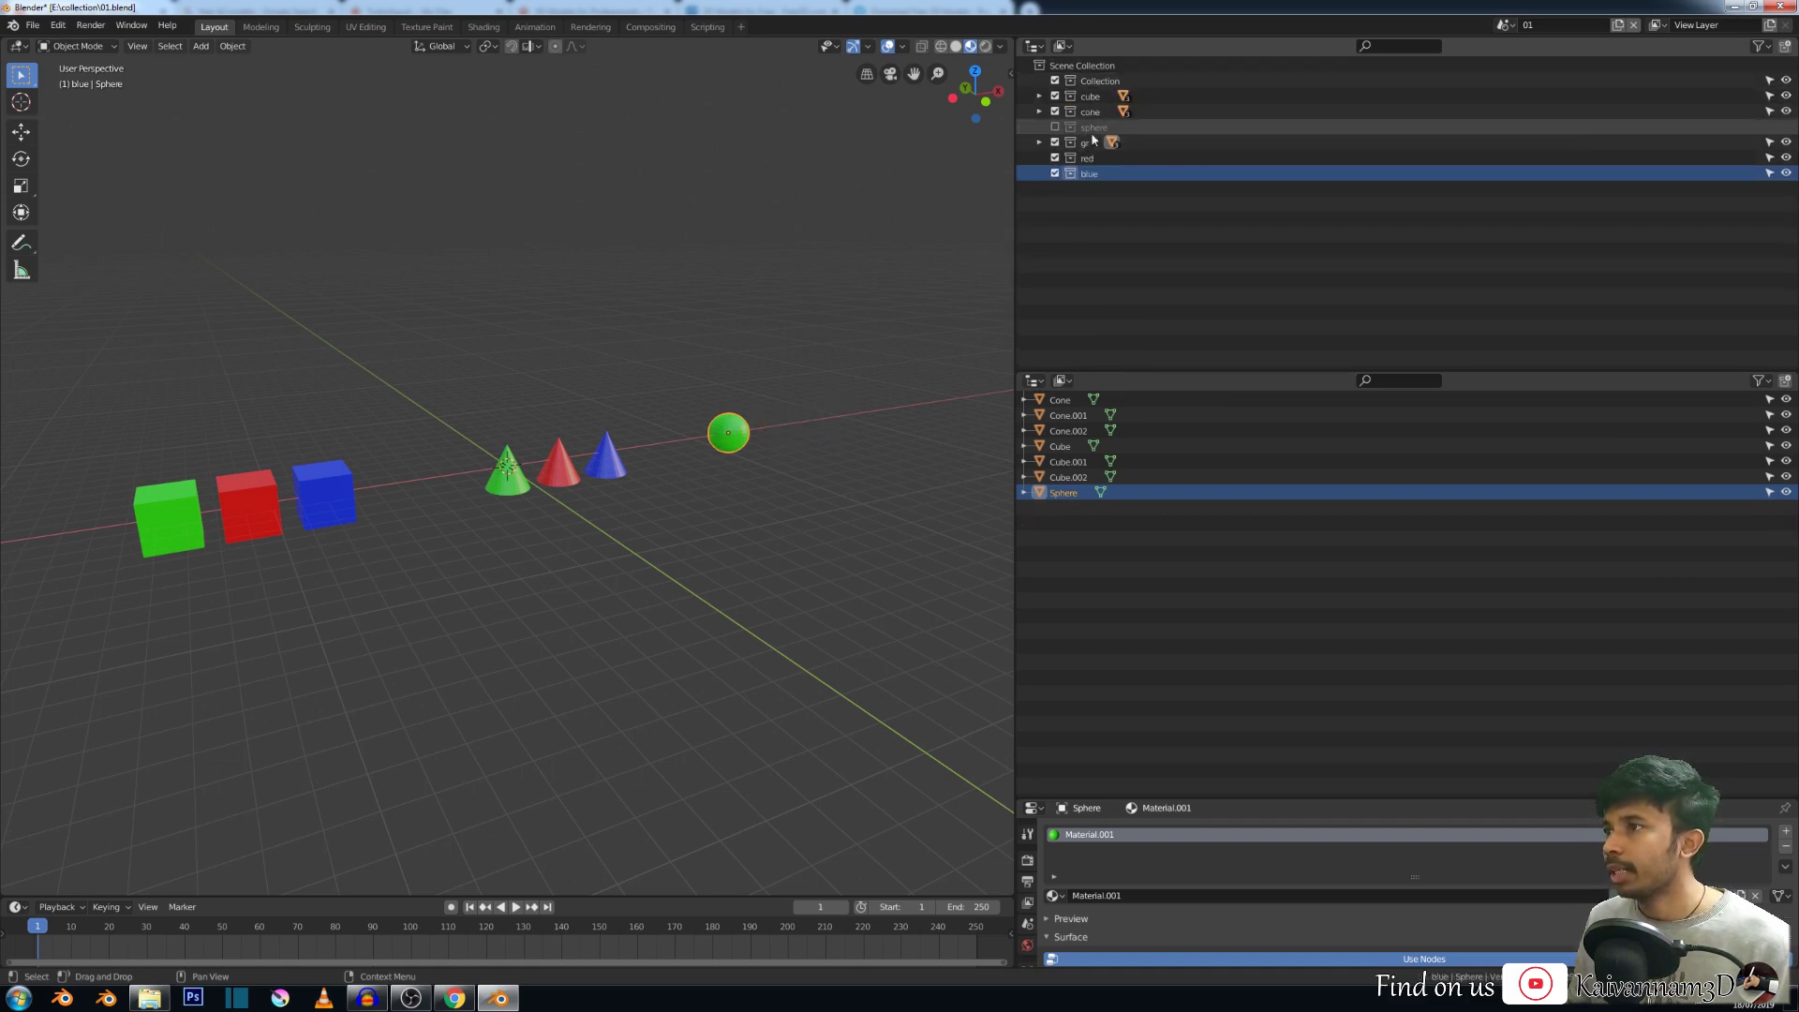
{"action": "left_click", "coordinate": [1055, 127]}
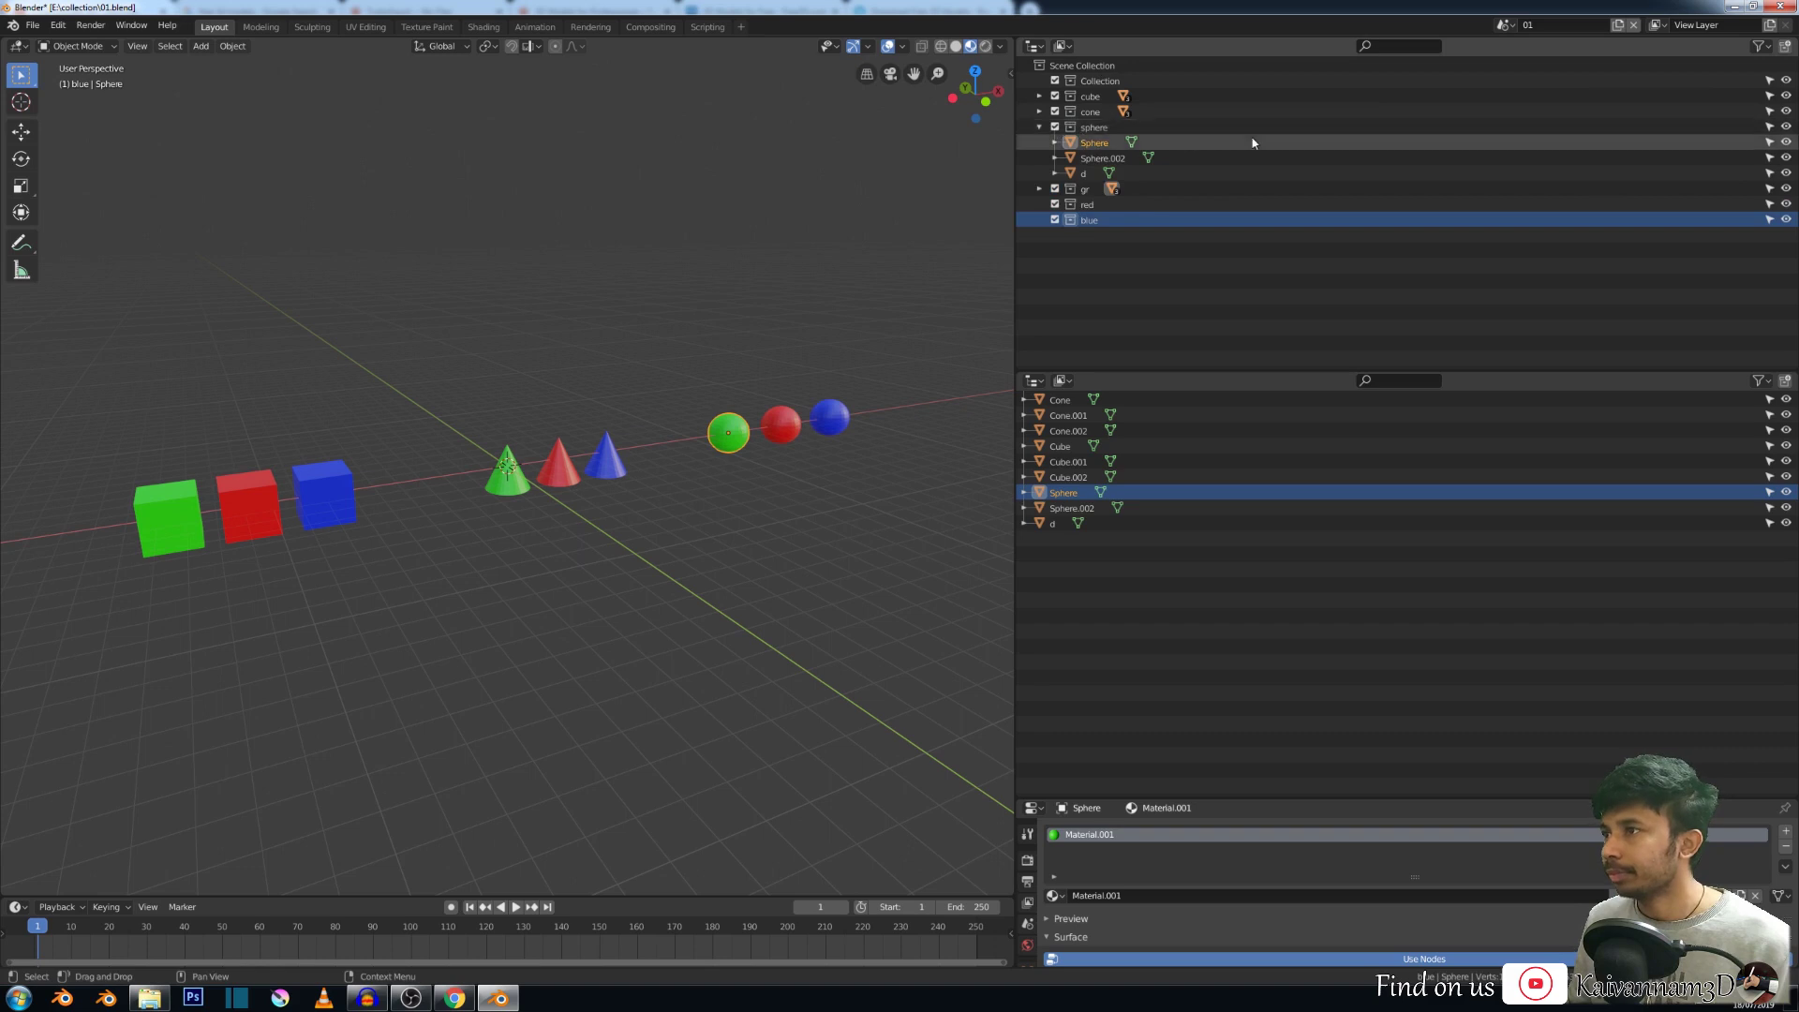
{"action": "left_click", "coordinate": [1037, 129]}
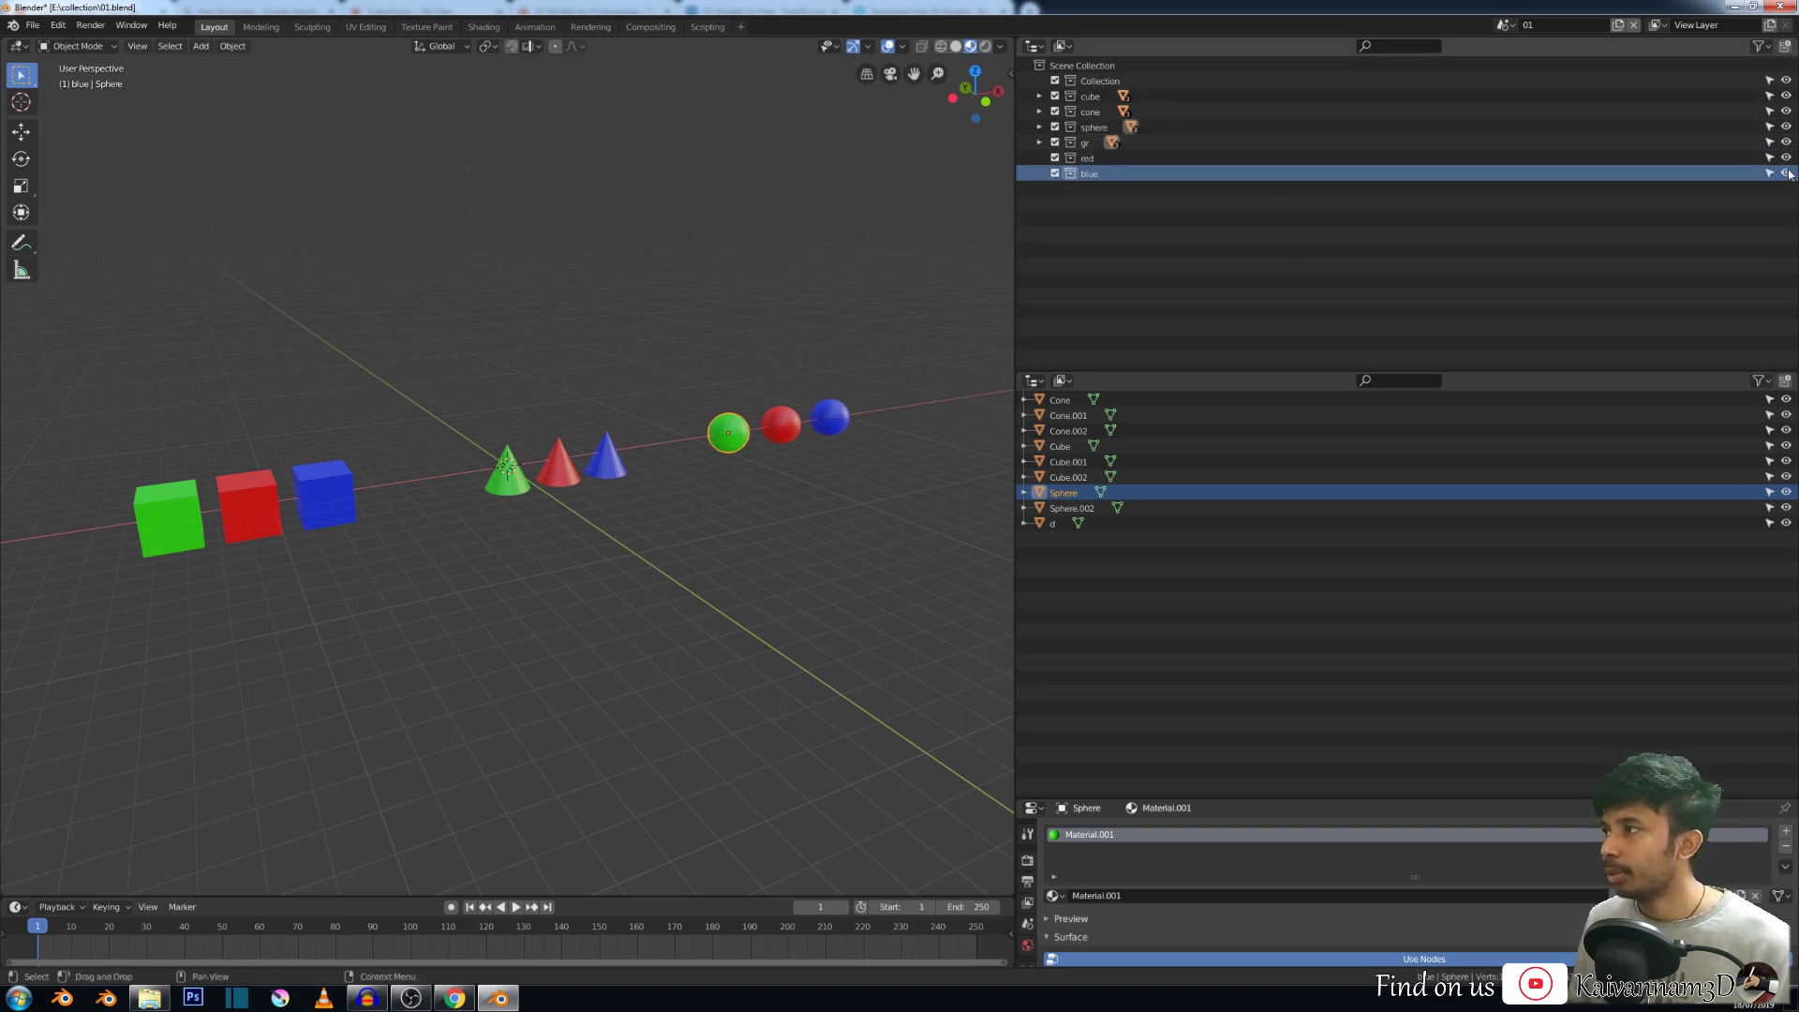
{"action": "scroll", "coordinate": [785, 253], "scroll_direction": "up", "scroll_amount": 2}
{"action": "scroll", "coordinate": [654, 409], "scroll_direction": "down", "scroll_amount": 3}
{"action": "scroll", "coordinate": [609, 457], "scroll_direction": "up", "scroll_amount": 4}
{"action": "scroll", "coordinate": [609, 458], "scroll_direction": "down", "scroll_amount": 4}
{"action": "scroll", "coordinate": [980, 278], "scroll_direction": "up", "scroll_amount": 3}
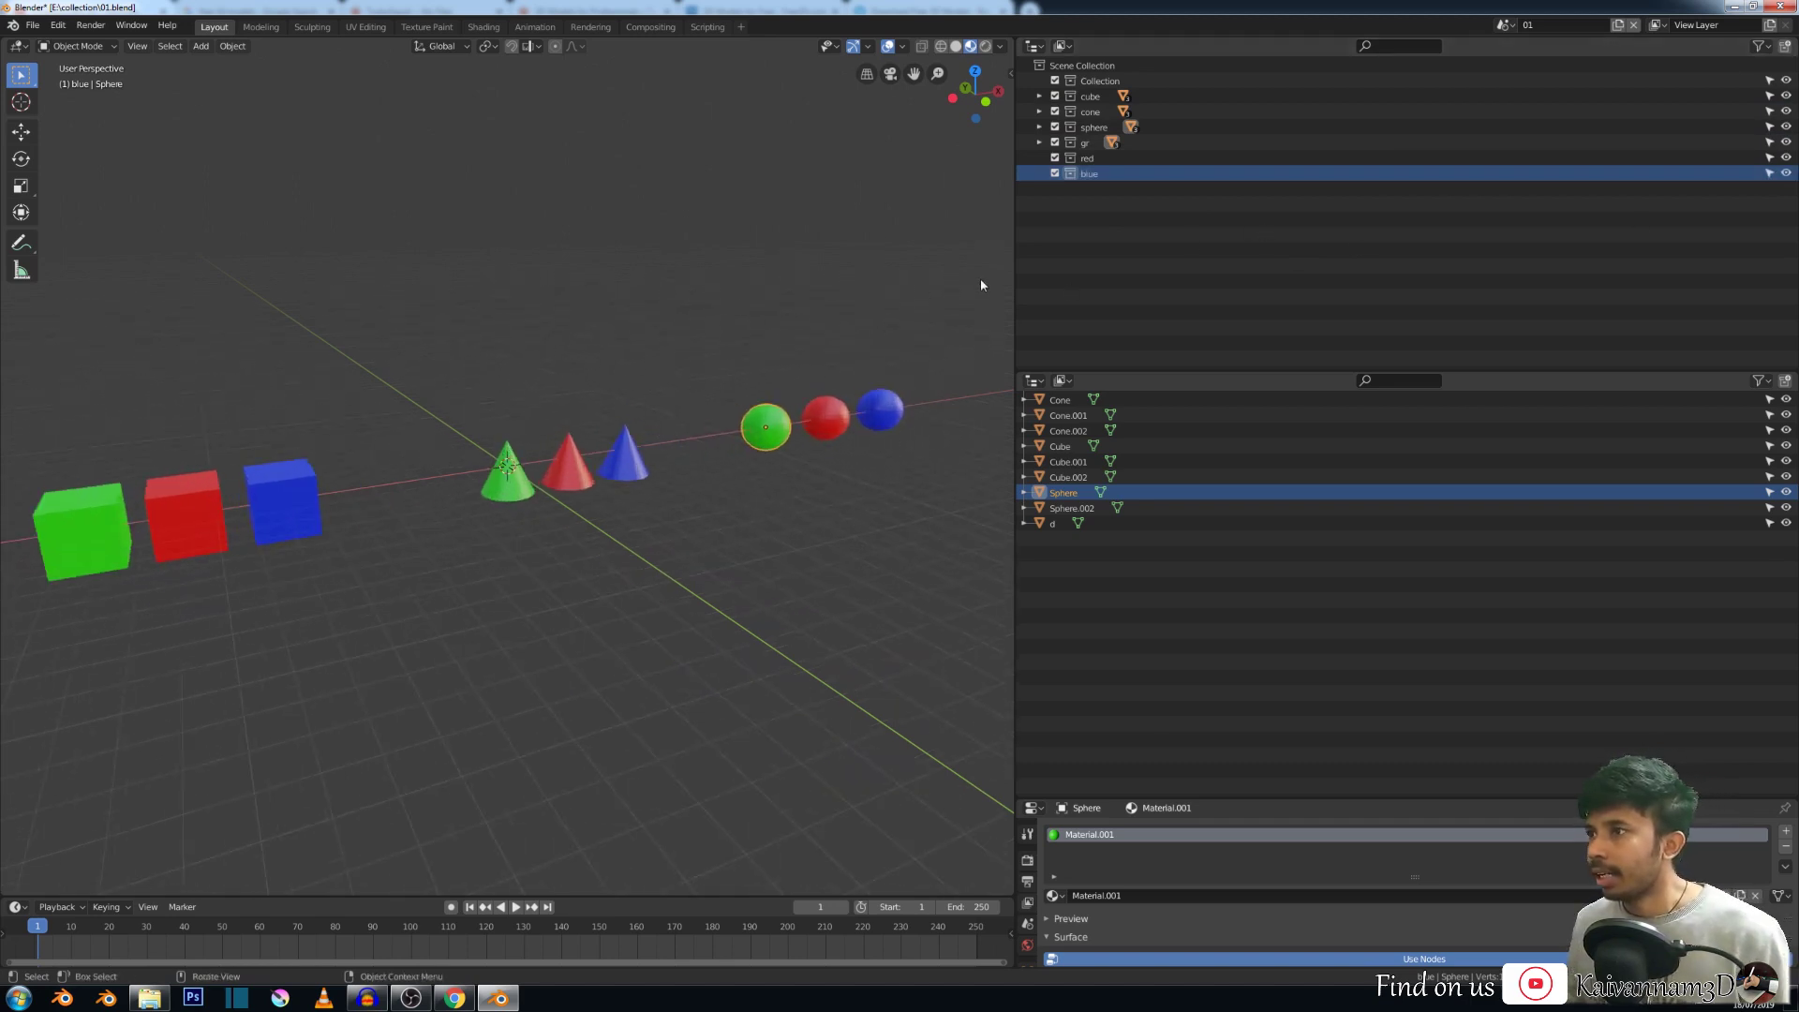
{"action": "scroll", "coordinate": [797, 318], "scroll_direction": "down", "scroll_amount": 3}
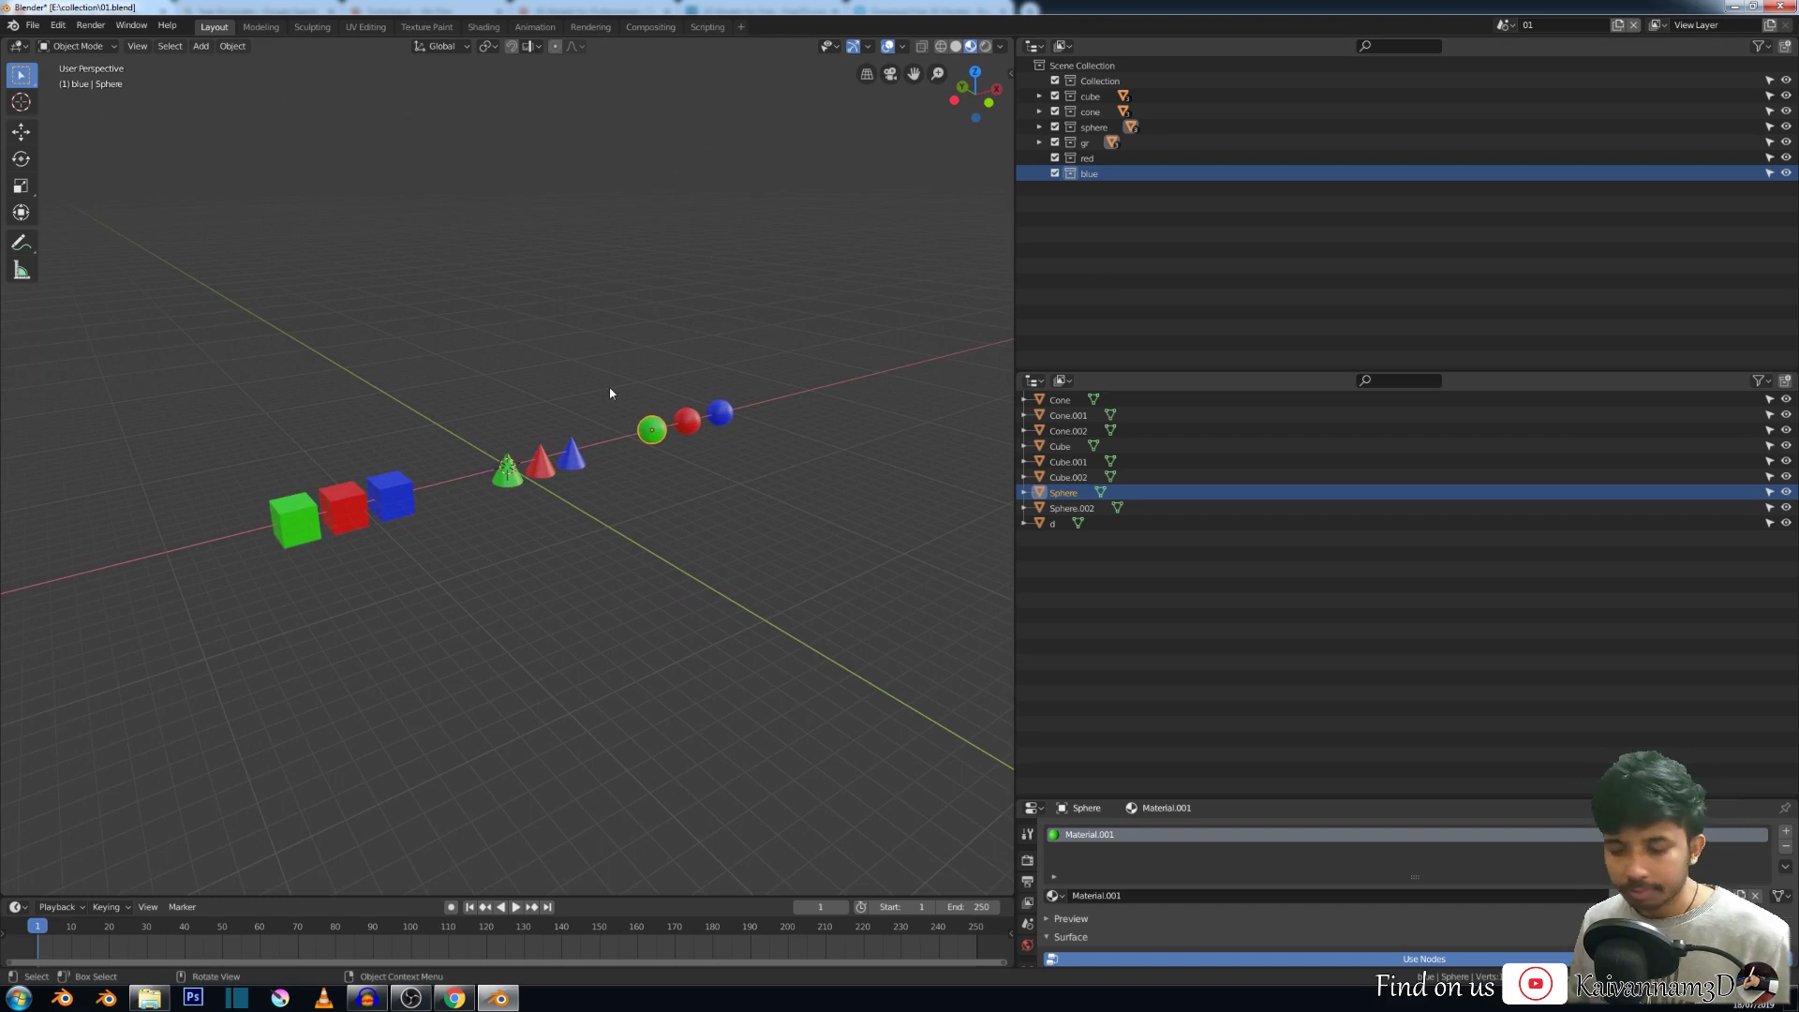
Delete all nine objects, remove scene 01, and clear the remaining scene's name.
{"action": "key", "text": "a"}
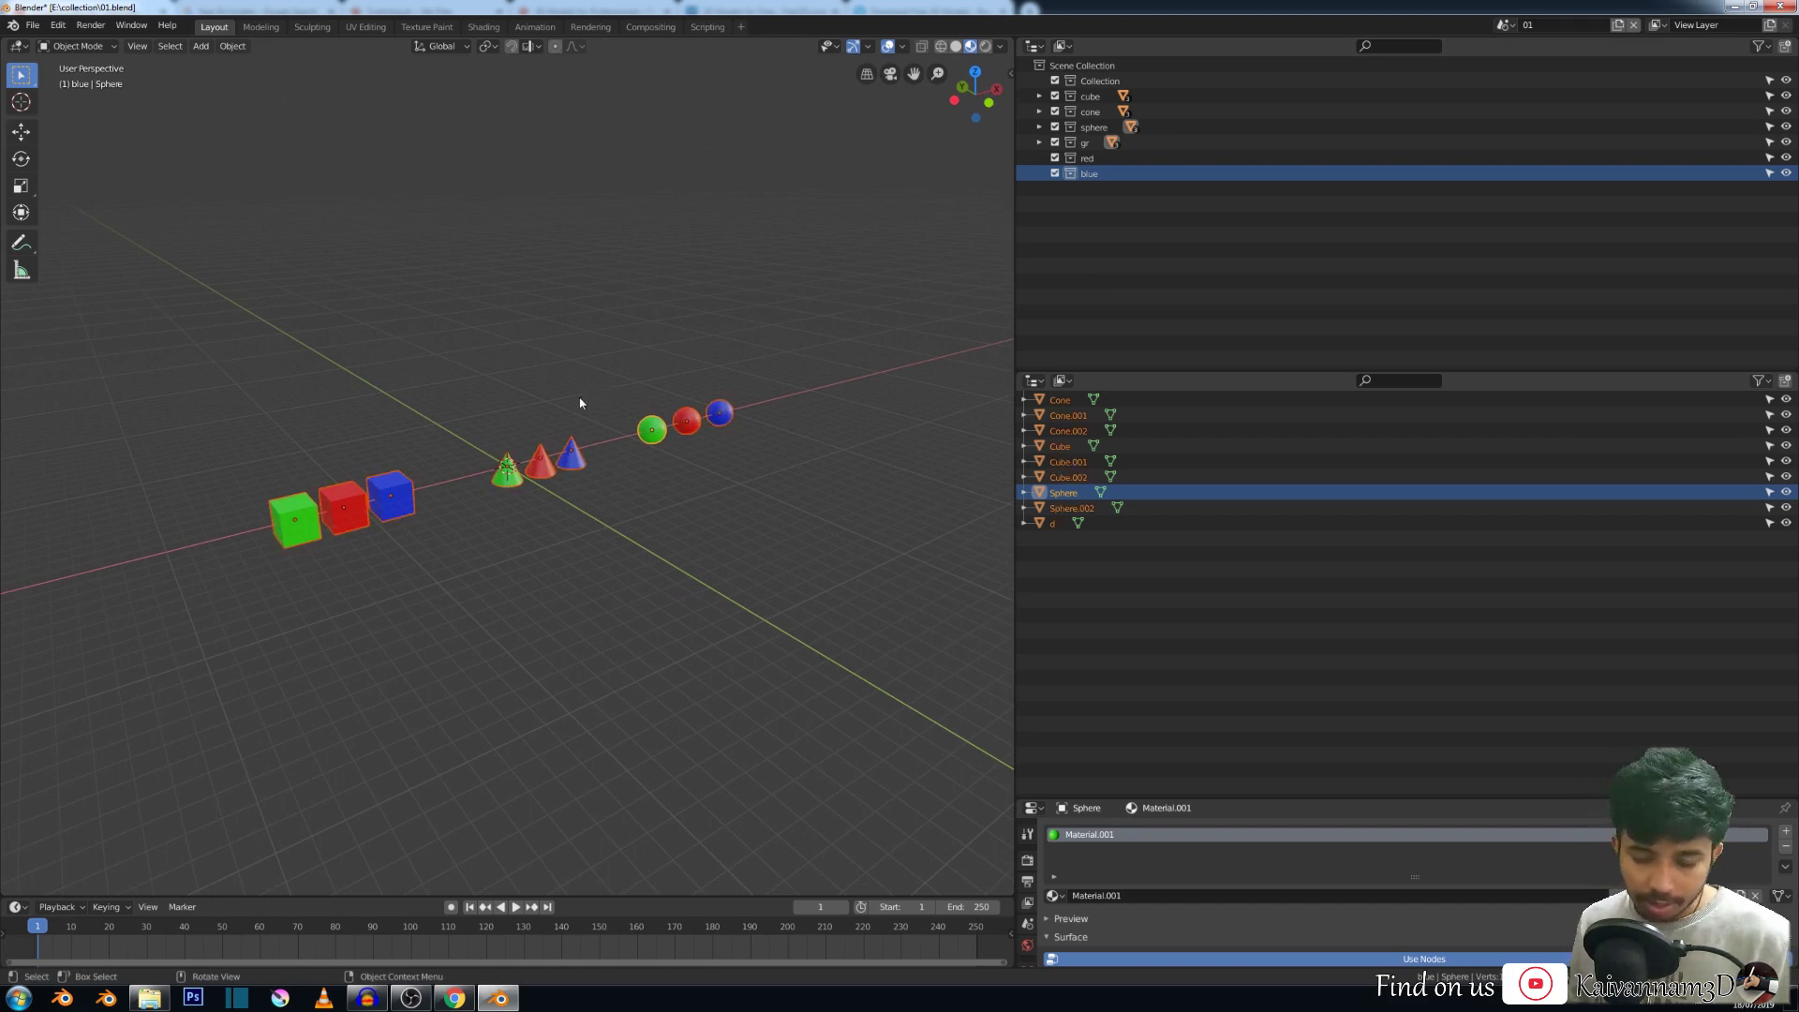
{"action": "key", "text": "Delete"}
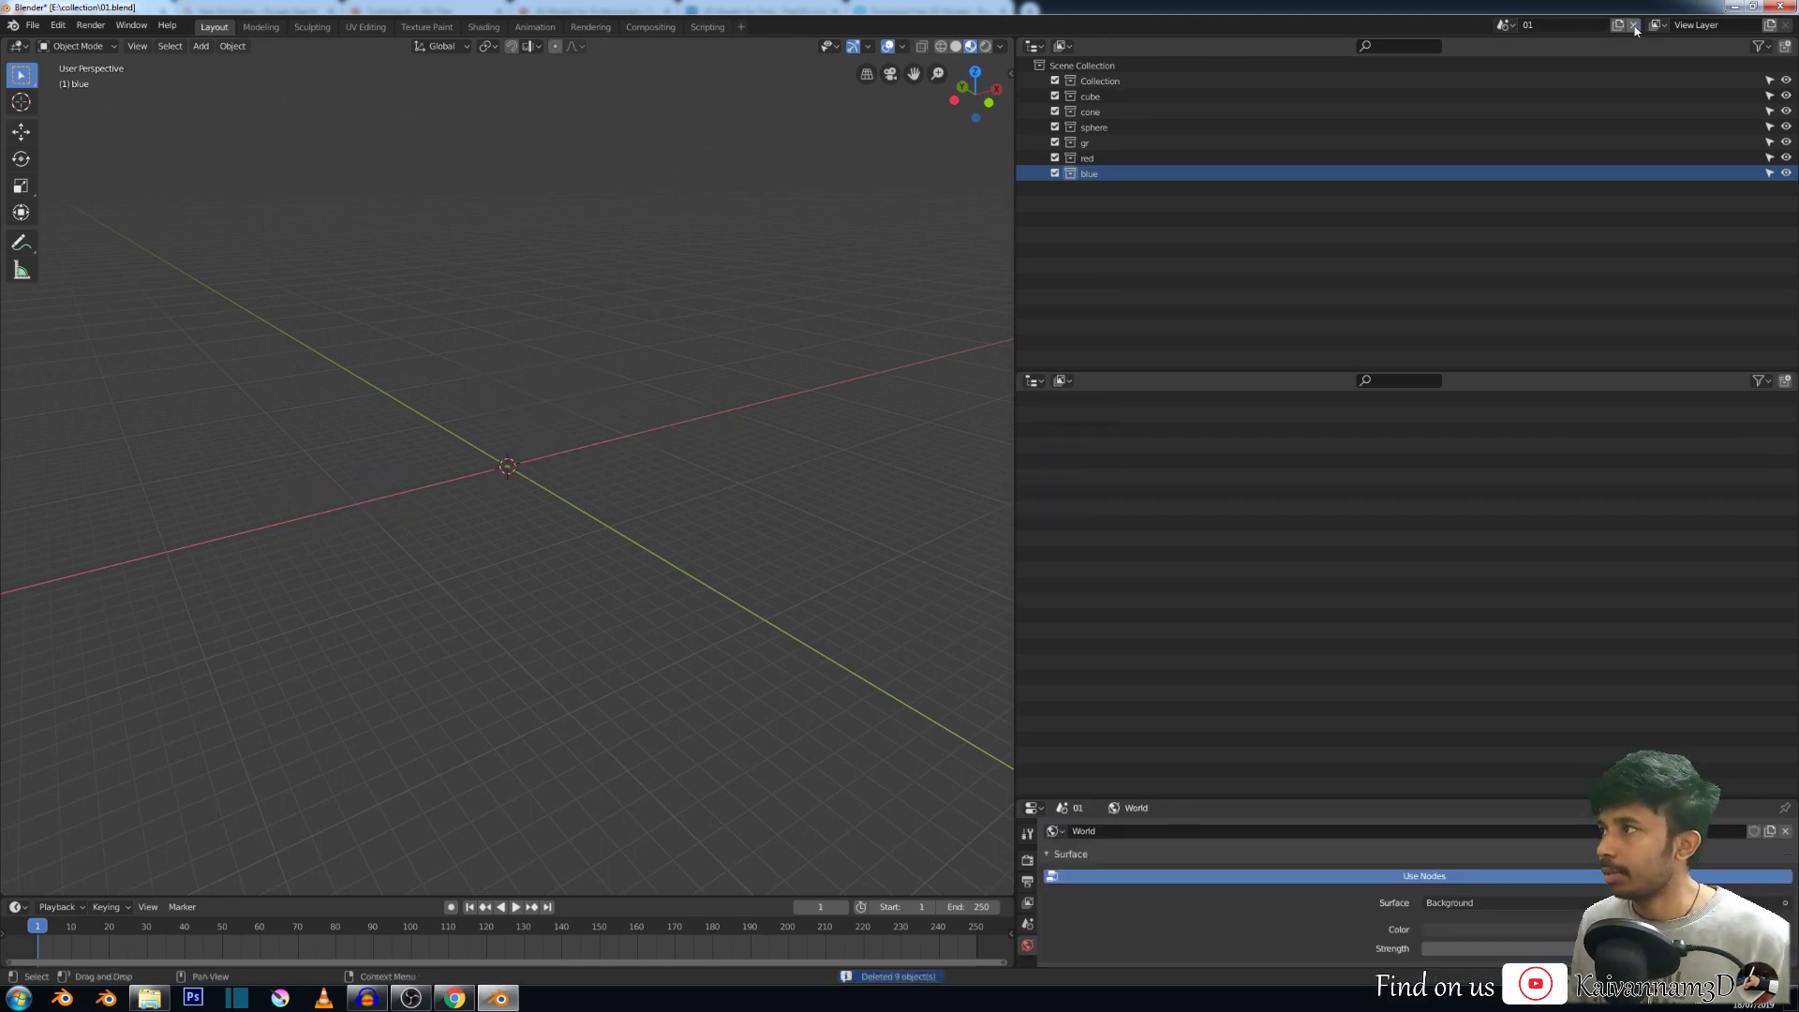
{"action": "left_click", "coordinate": [1634, 27]}
{"action": "double_click", "coordinate": [1535, 26]}
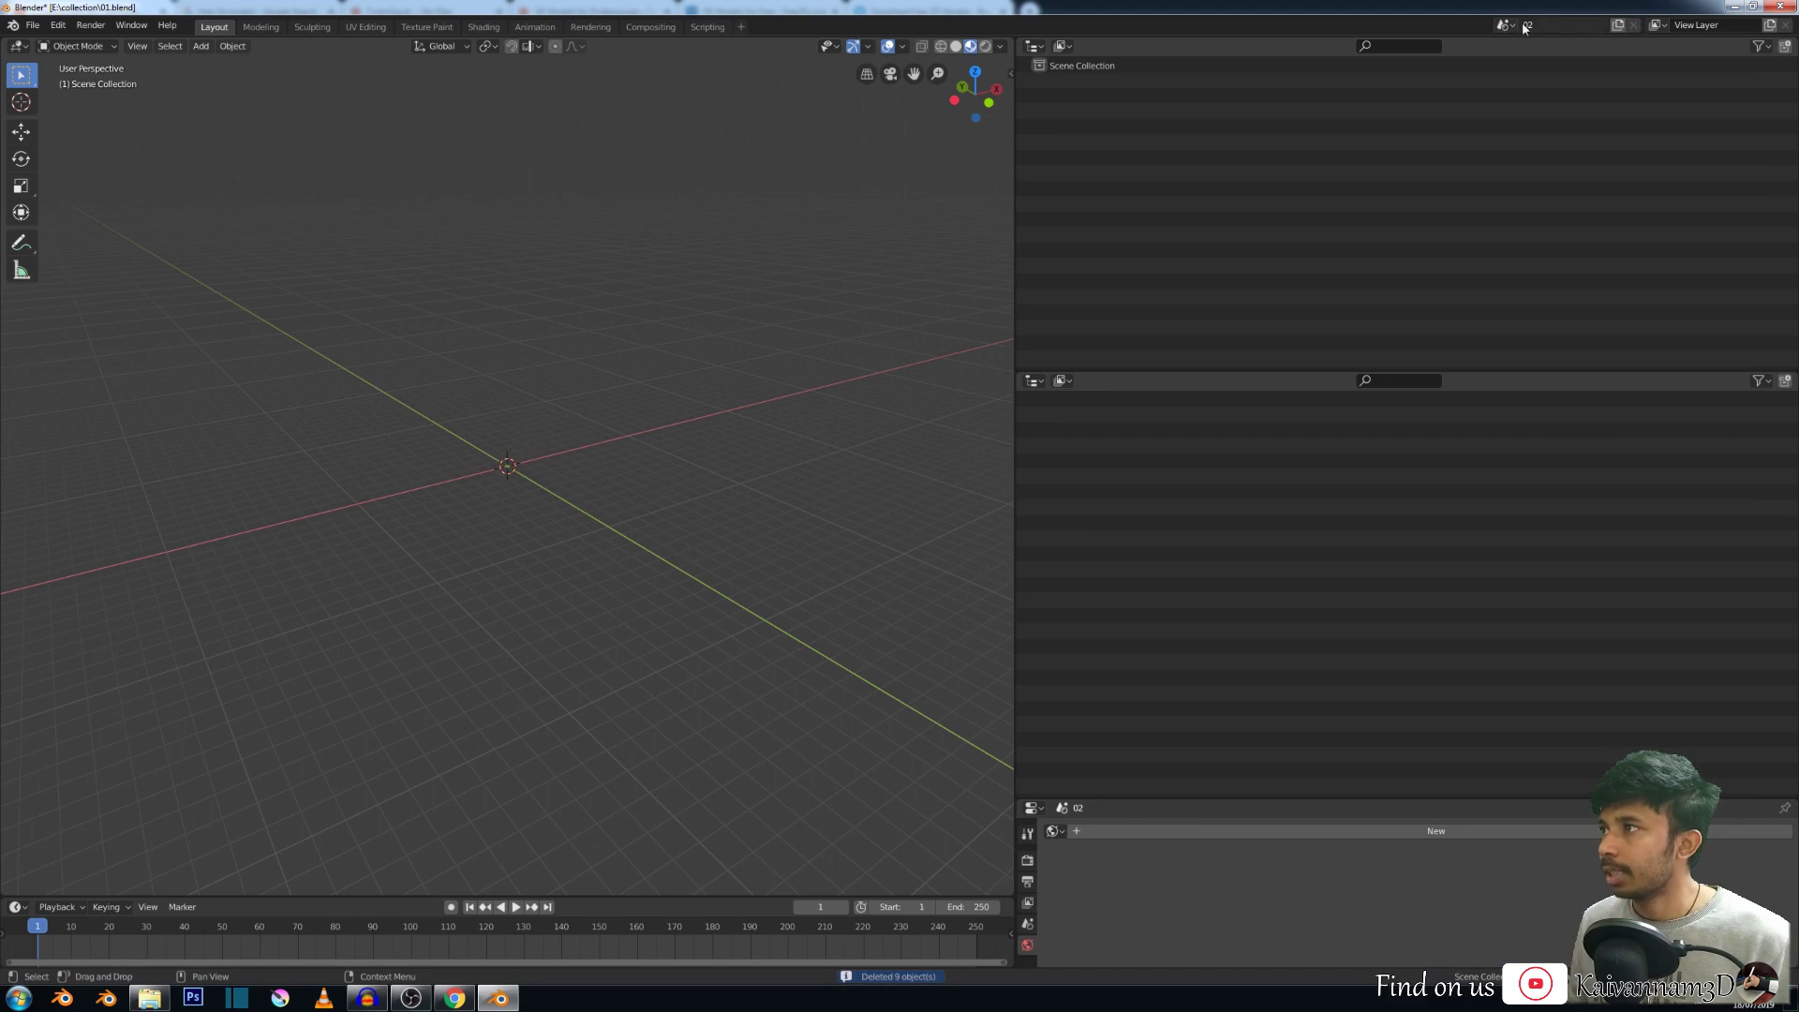
{"action": "key", "text": "BackSpace"}
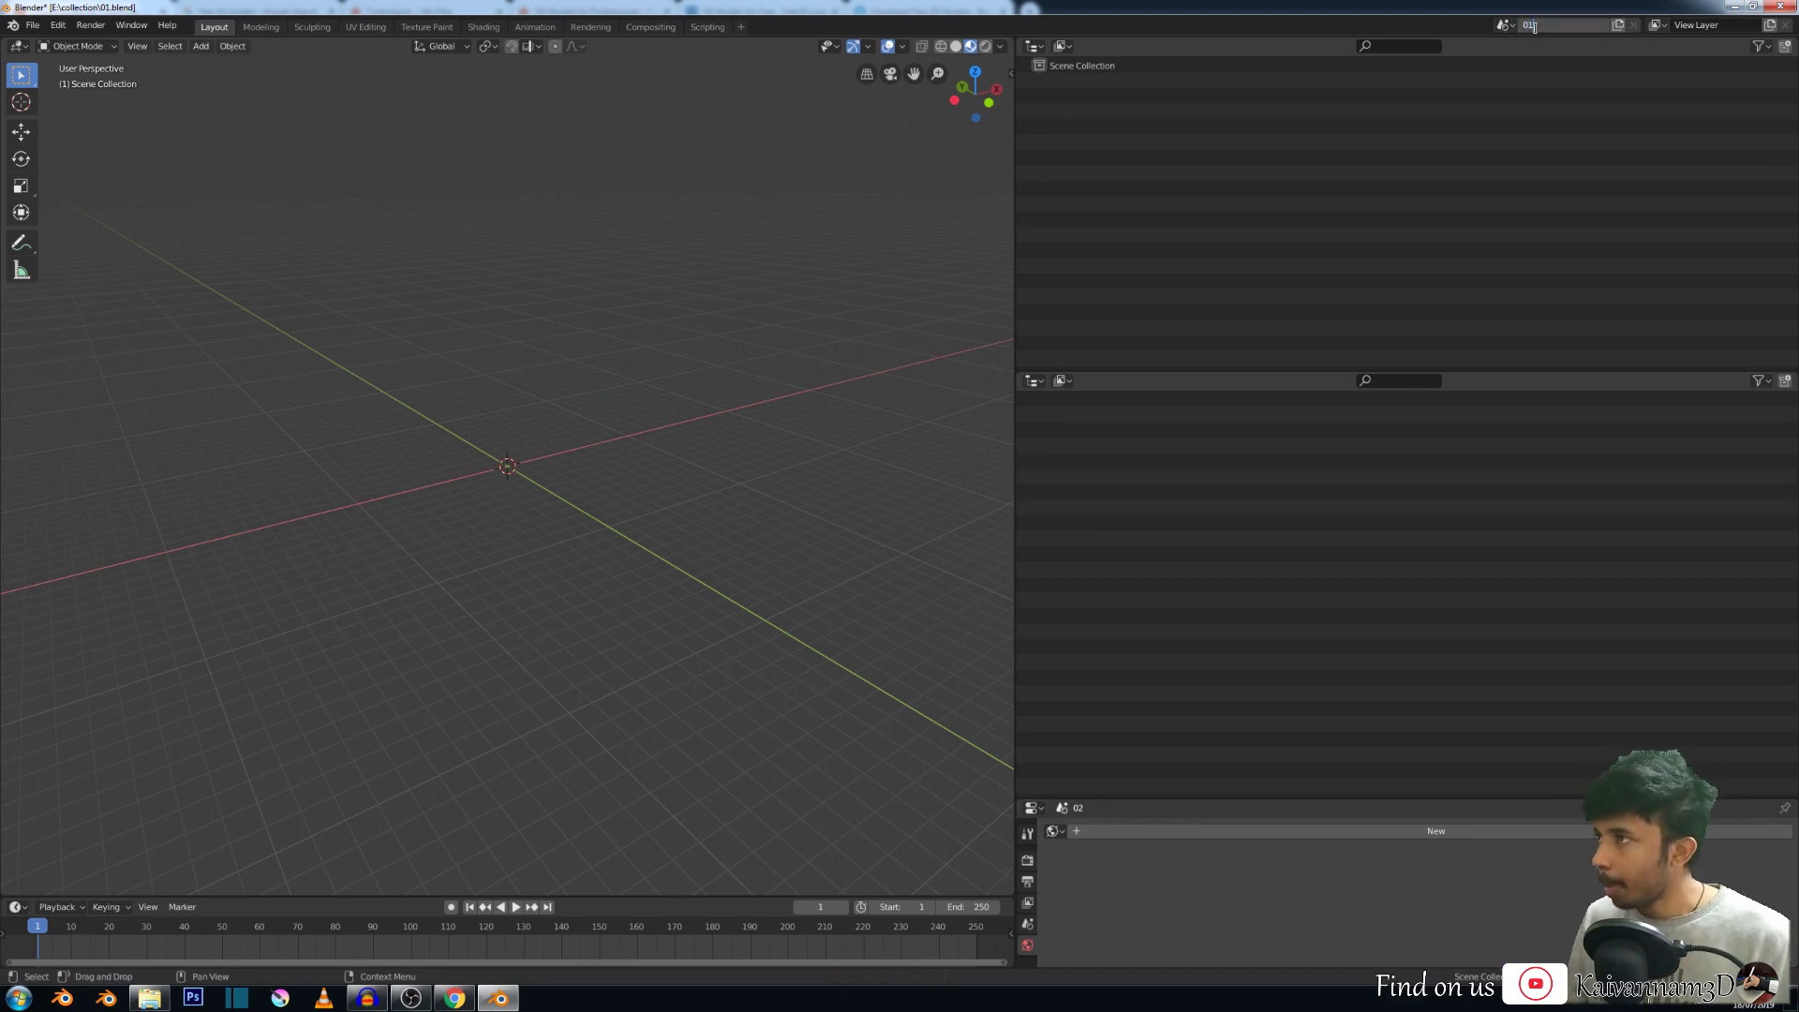
Add a plane at the origin and scale it up.
{"action": "key", "text": "shift+a"}
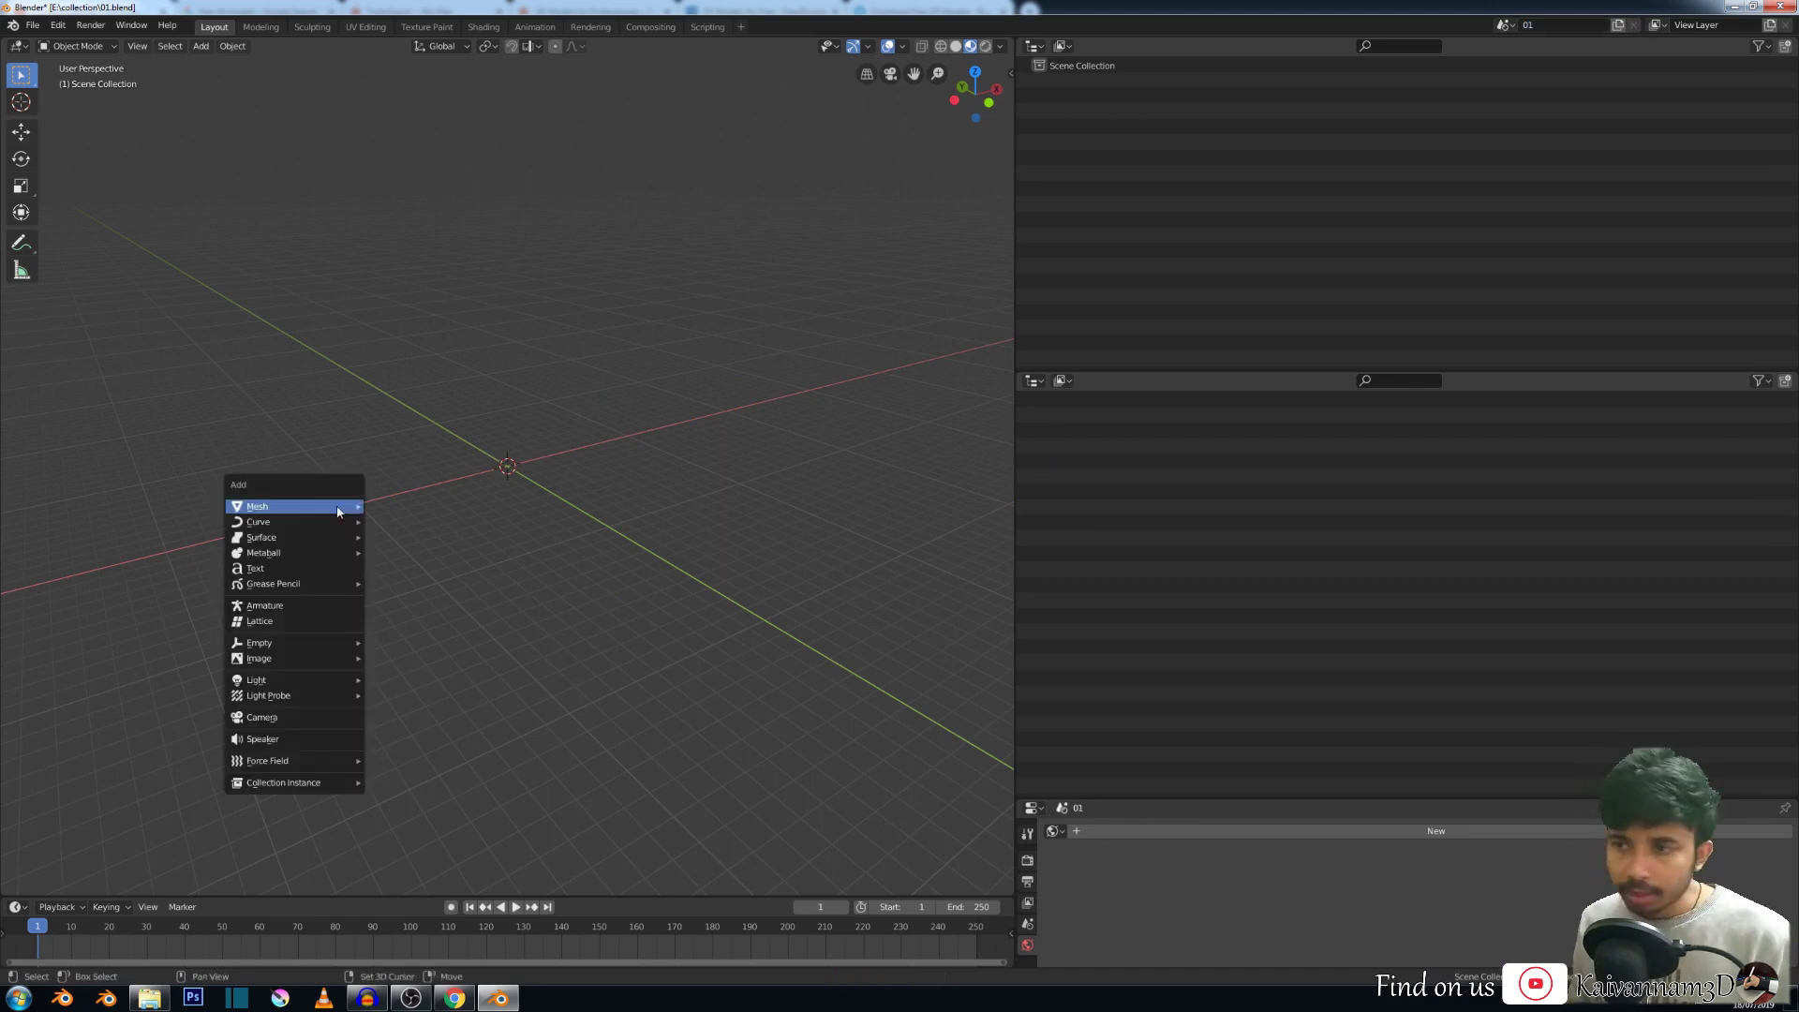
{"action": "mouse_move", "coordinate": [345, 510]}
{"action": "left_click", "coordinate": [403, 507]}
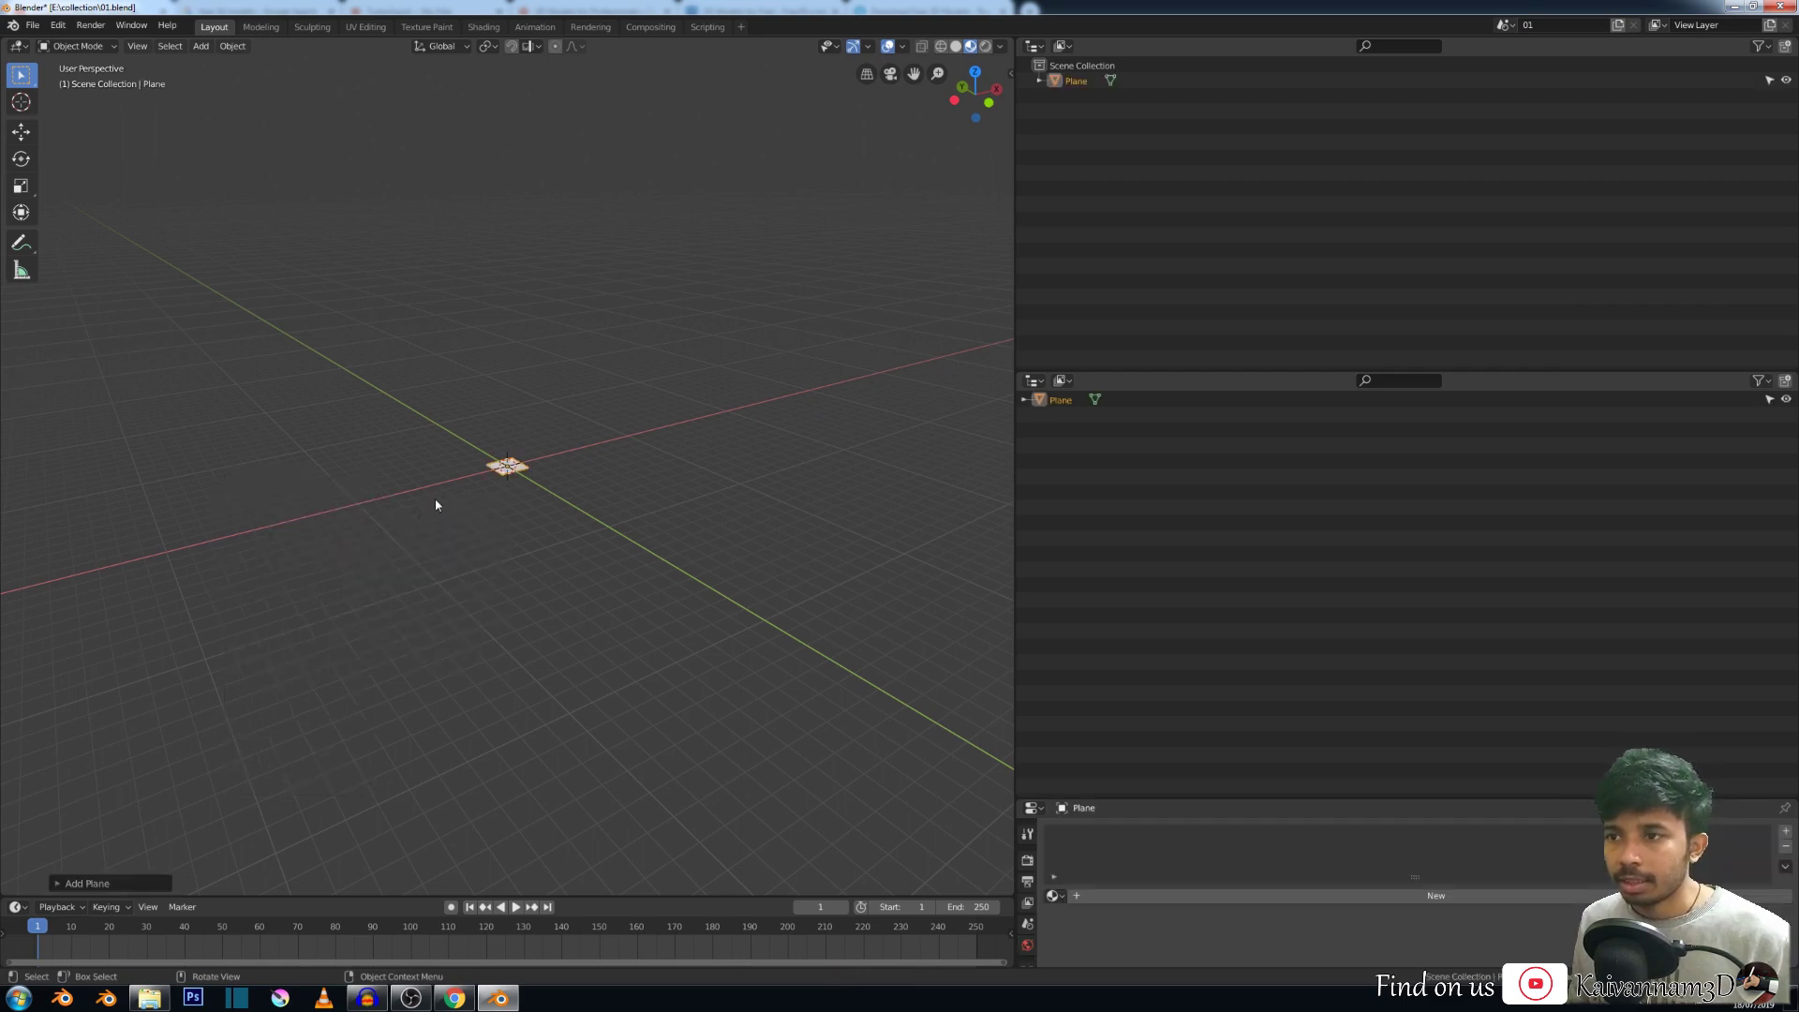
{"action": "key", "text": "s"}
{"action": "left_click", "coordinate": [333, 498]}
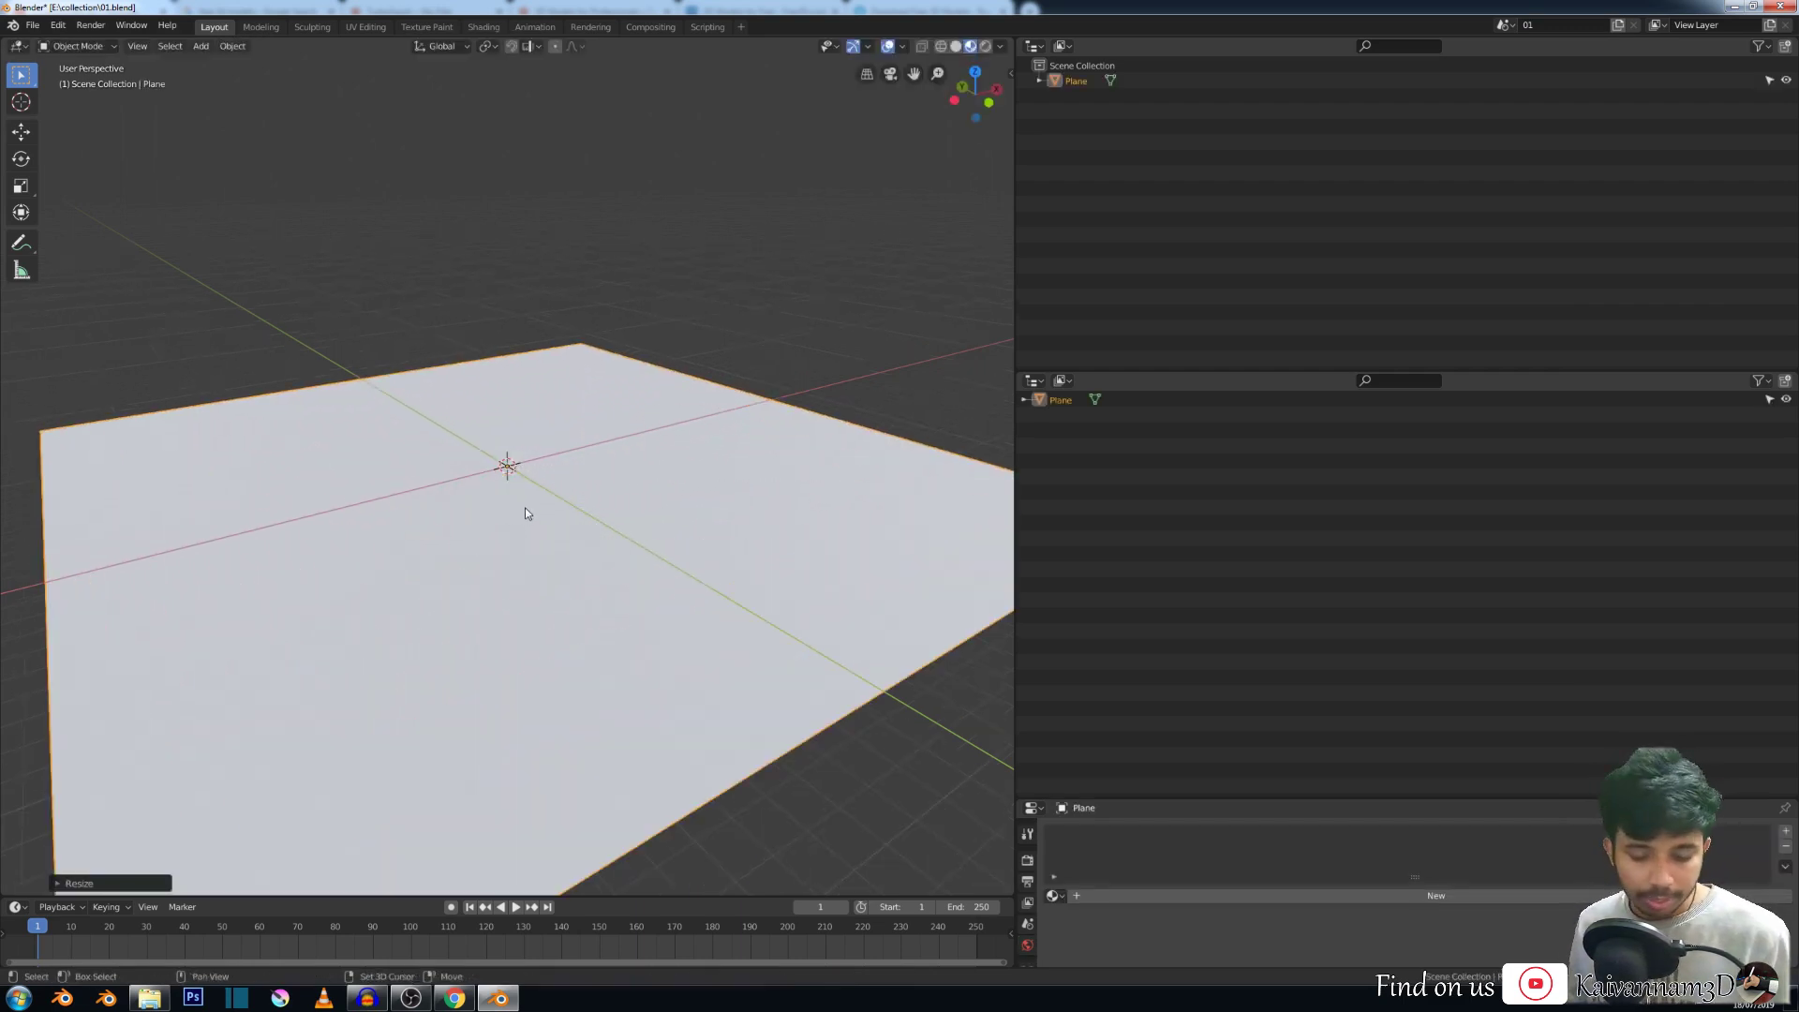
Add an enlarged UV sphere left of centre, then delete the plane.
{"action": "key", "text": "shift+a"}
{"action": "mouse_move", "coordinate": [525, 508]}
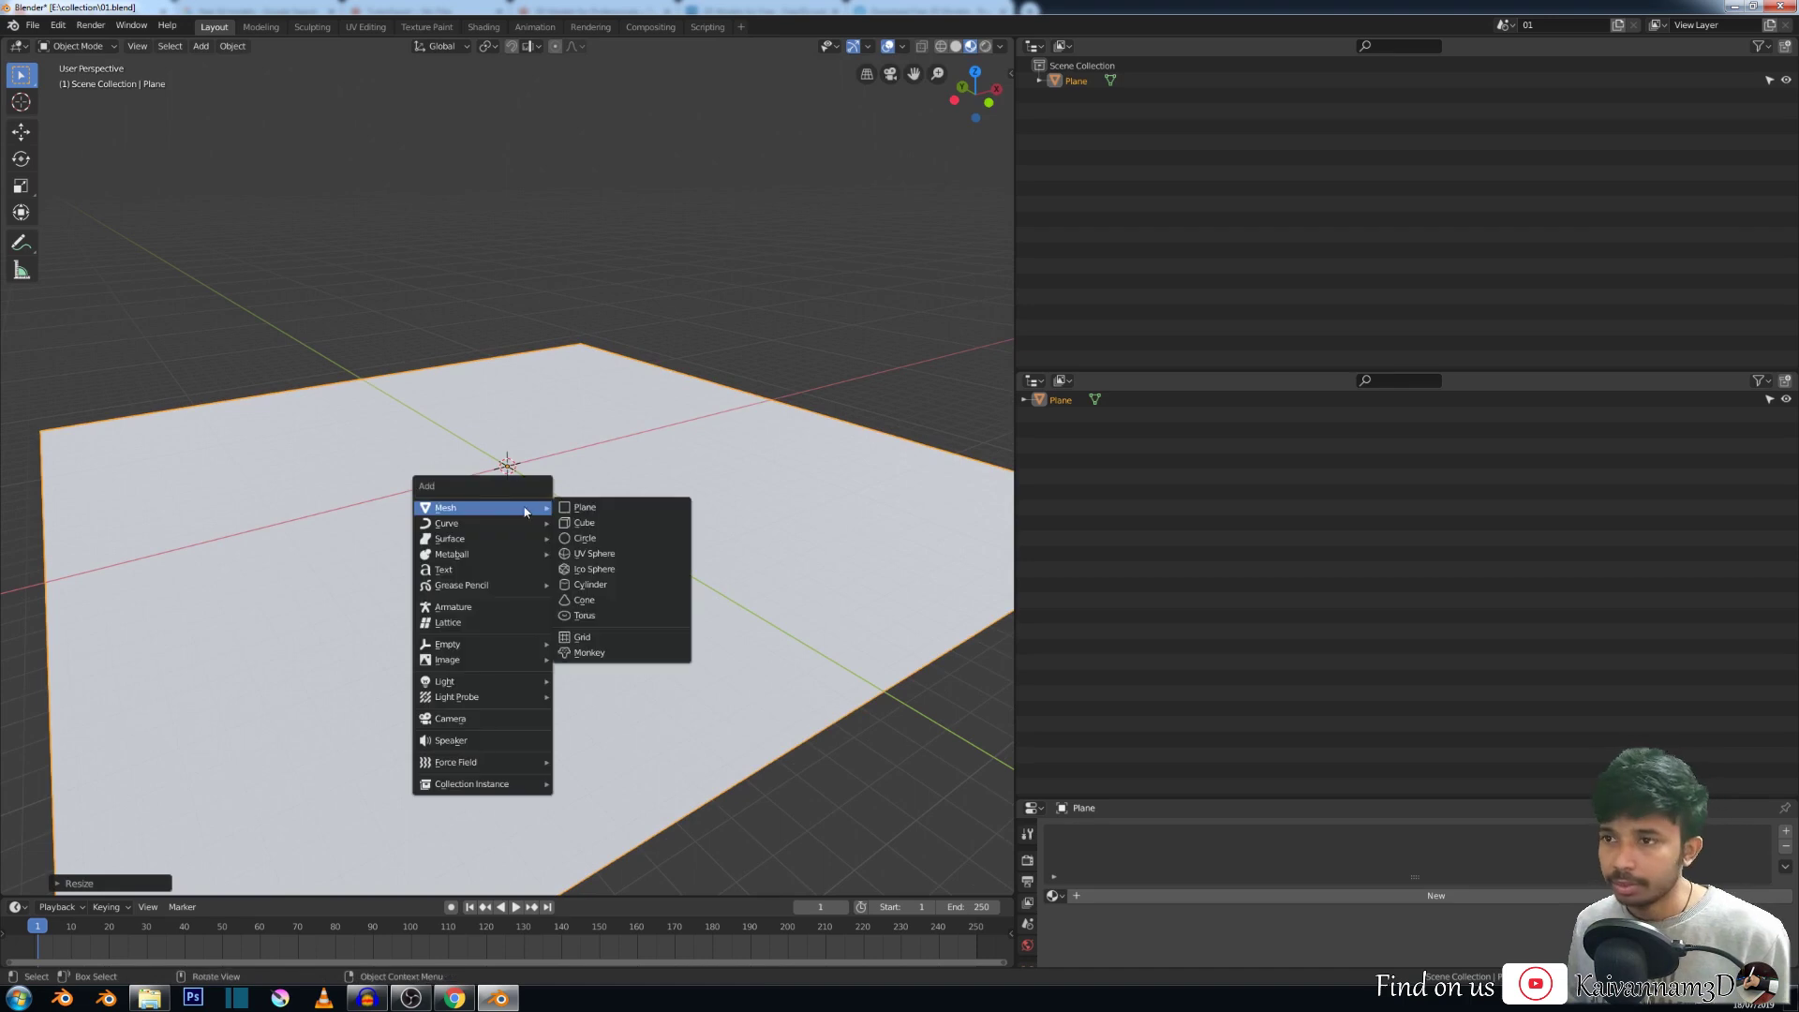
{"action": "left_click", "coordinate": [589, 553]}
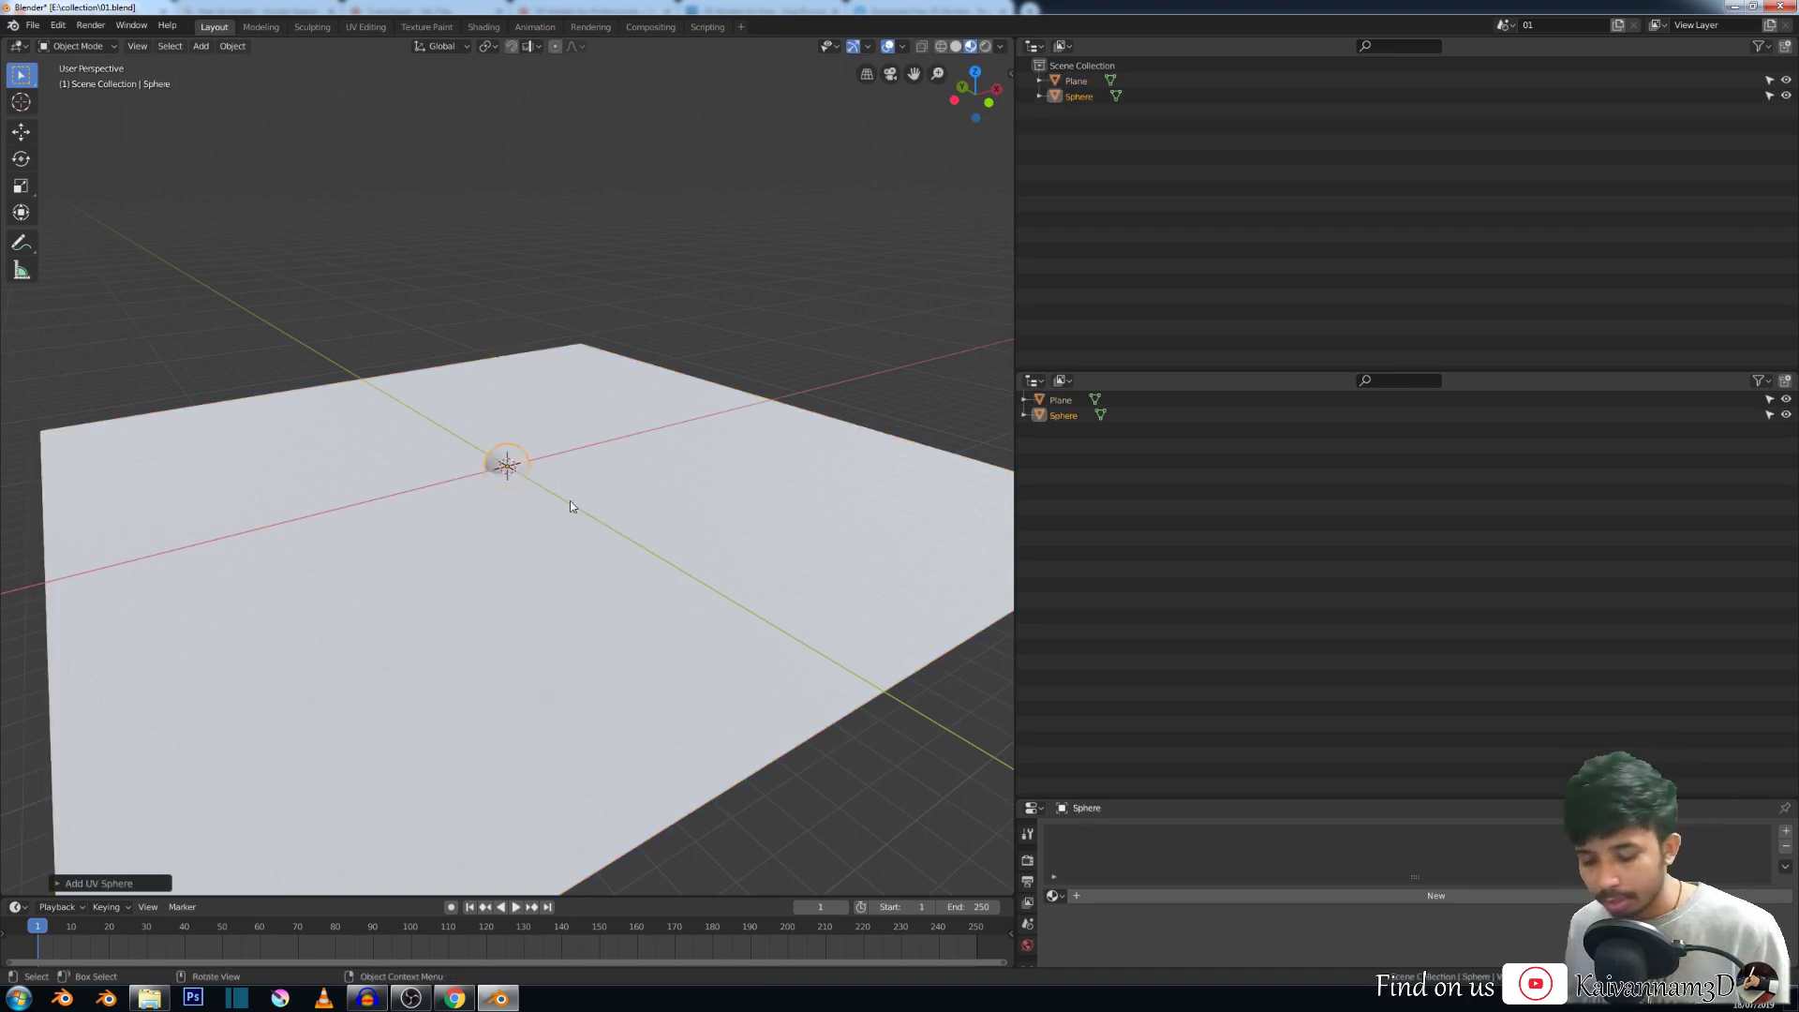
{"action": "key", "text": "s"}
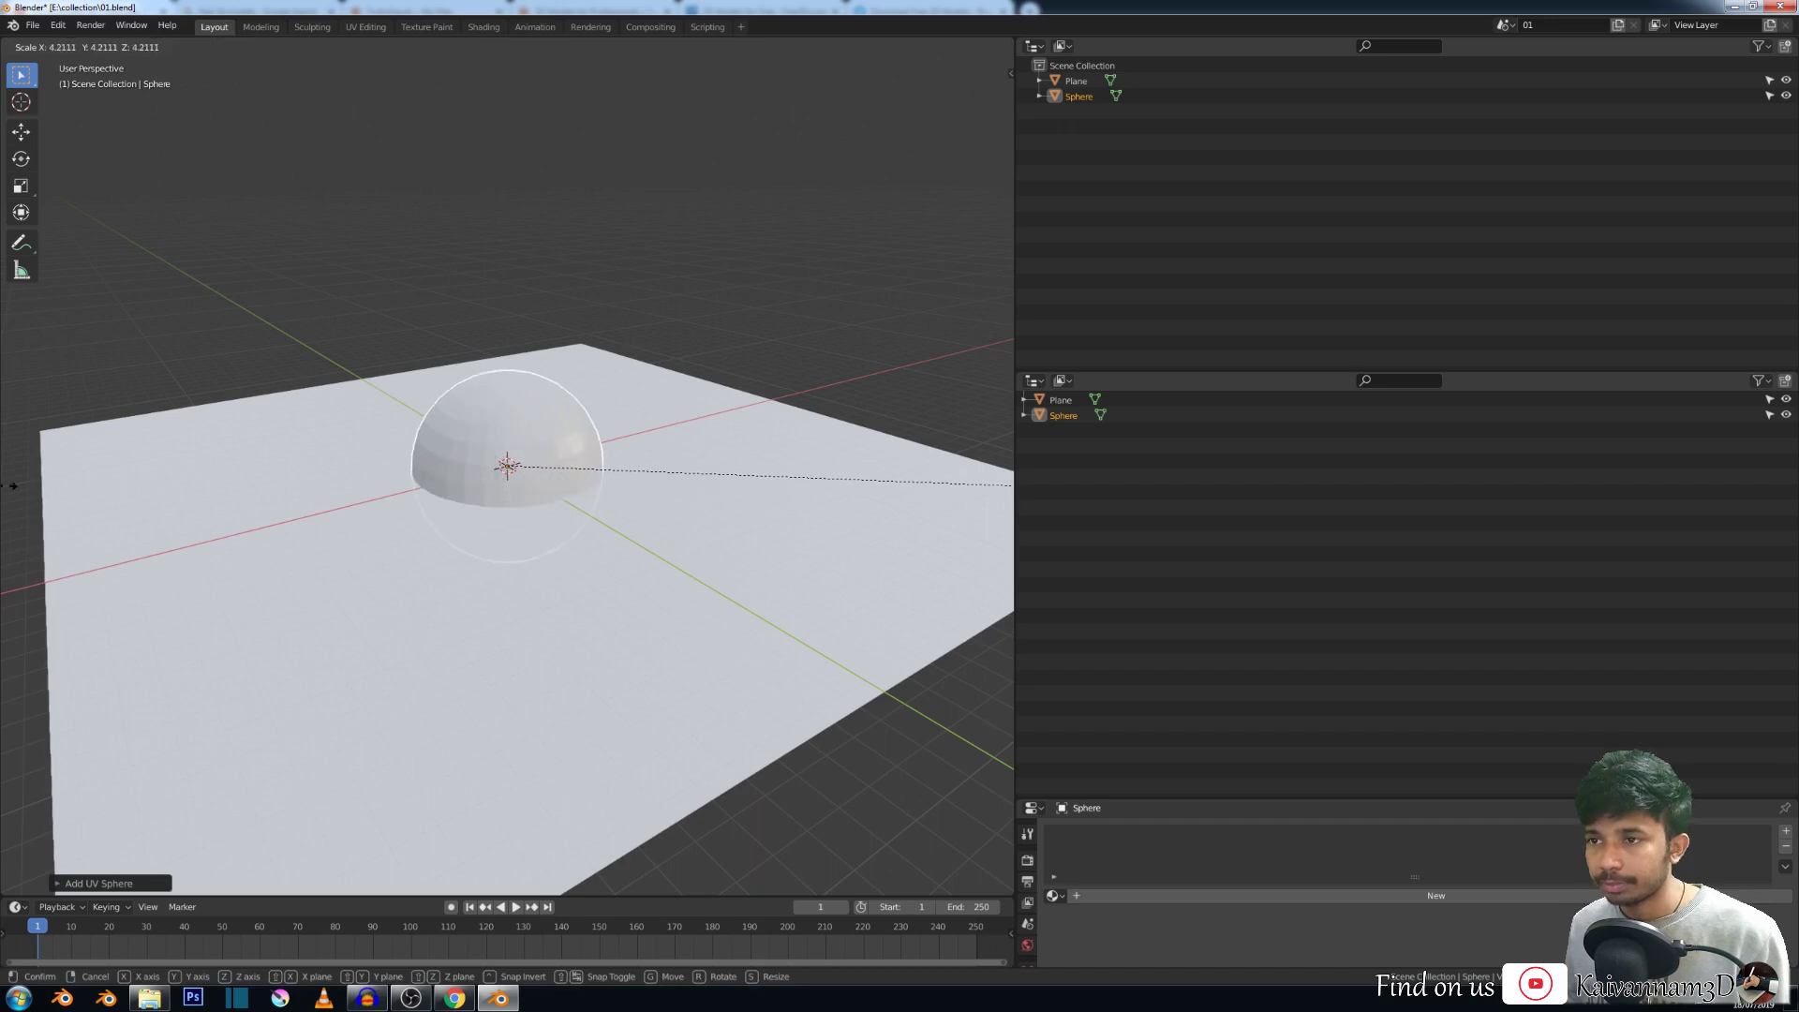
{"action": "left_click", "coordinate": [2, 497]}
{"action": "scroll", "coordinate": [468, 536], "scroll_direction": "down", "scroll_amount": 3}
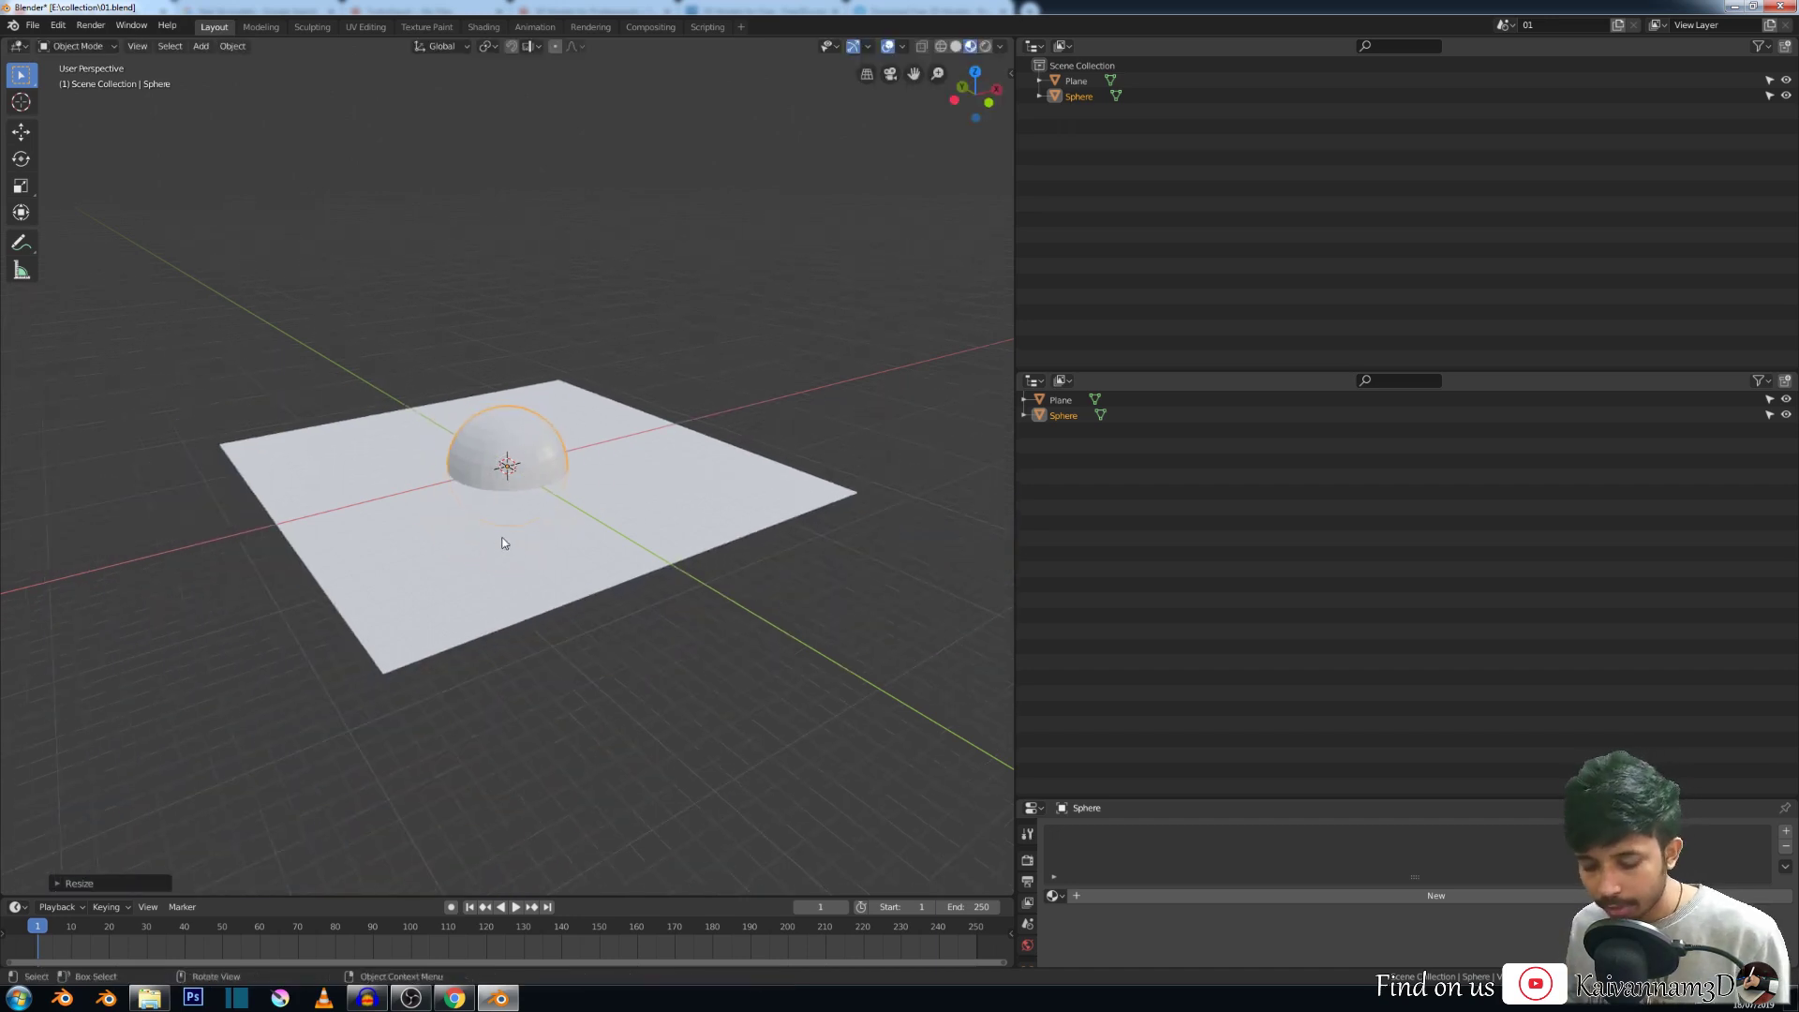
{"action": "key", "text": "g"}
{"action": "left_click", "coordinate": [291, 472]}
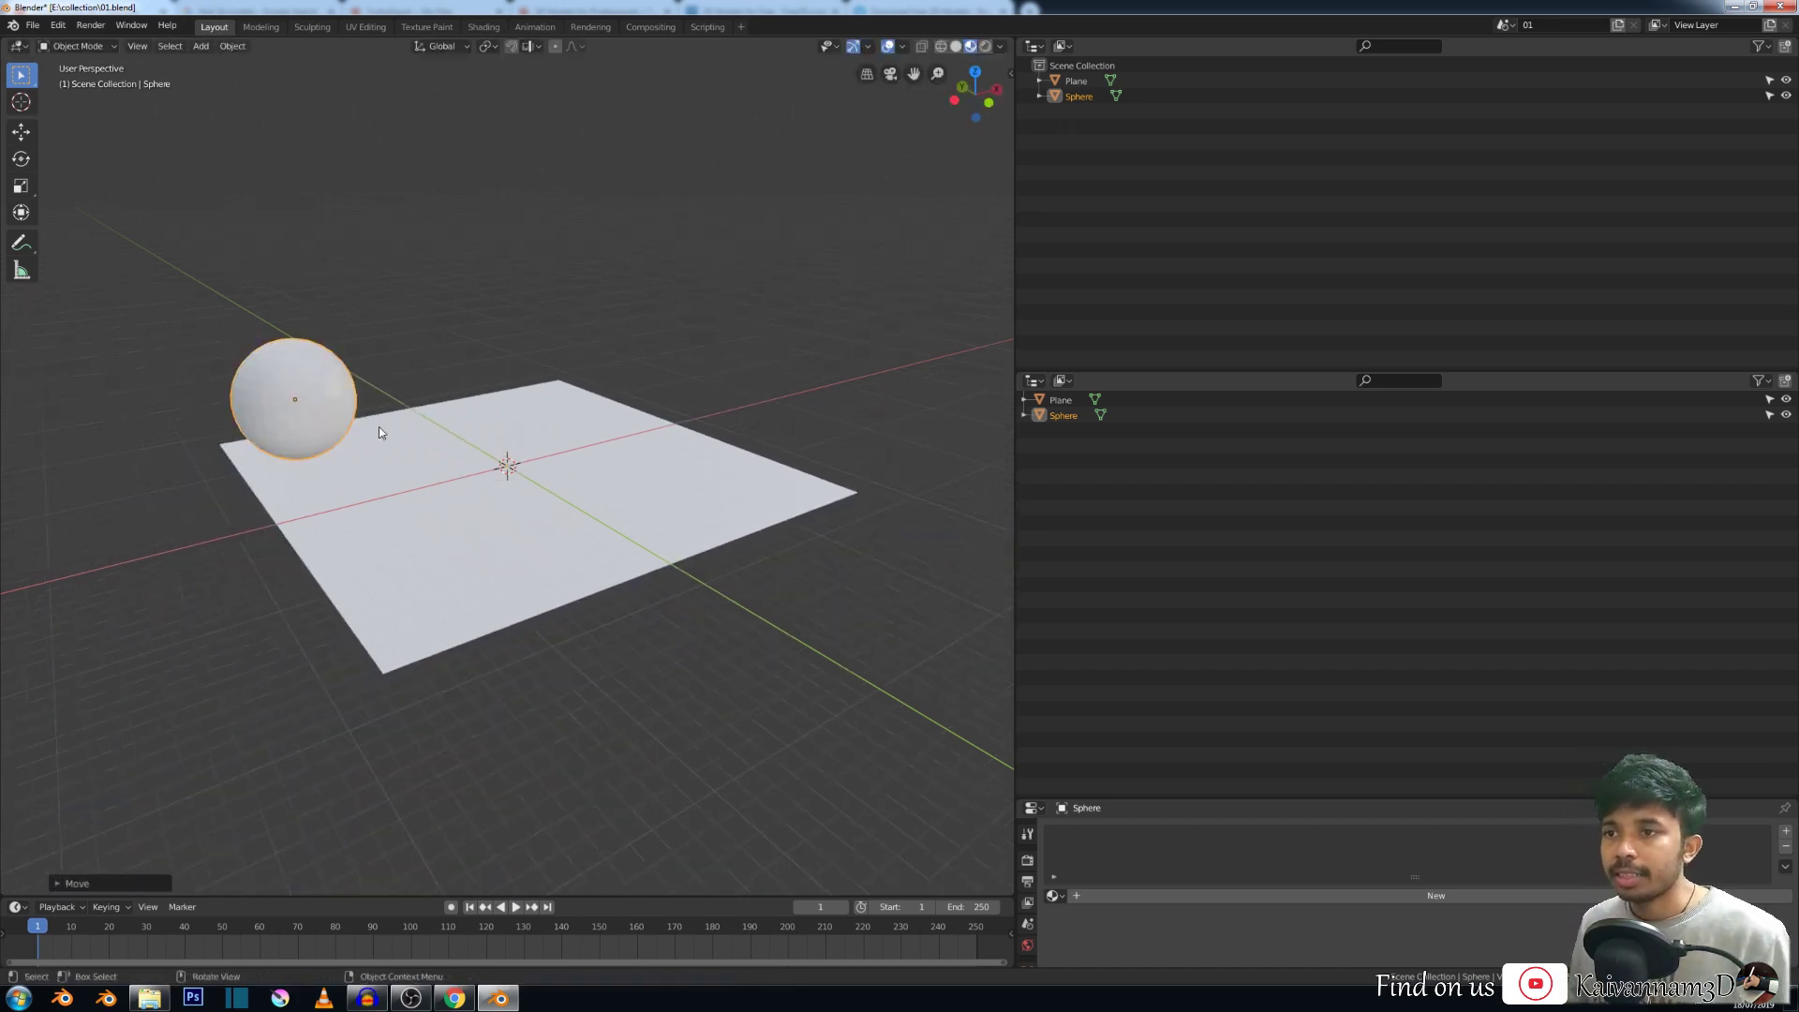
{"action": "left_click", "coordinate": [447, 508]}
{"action": "key", "text": "x"}
{"action": "left_click", "coordinate": [444, 503]}
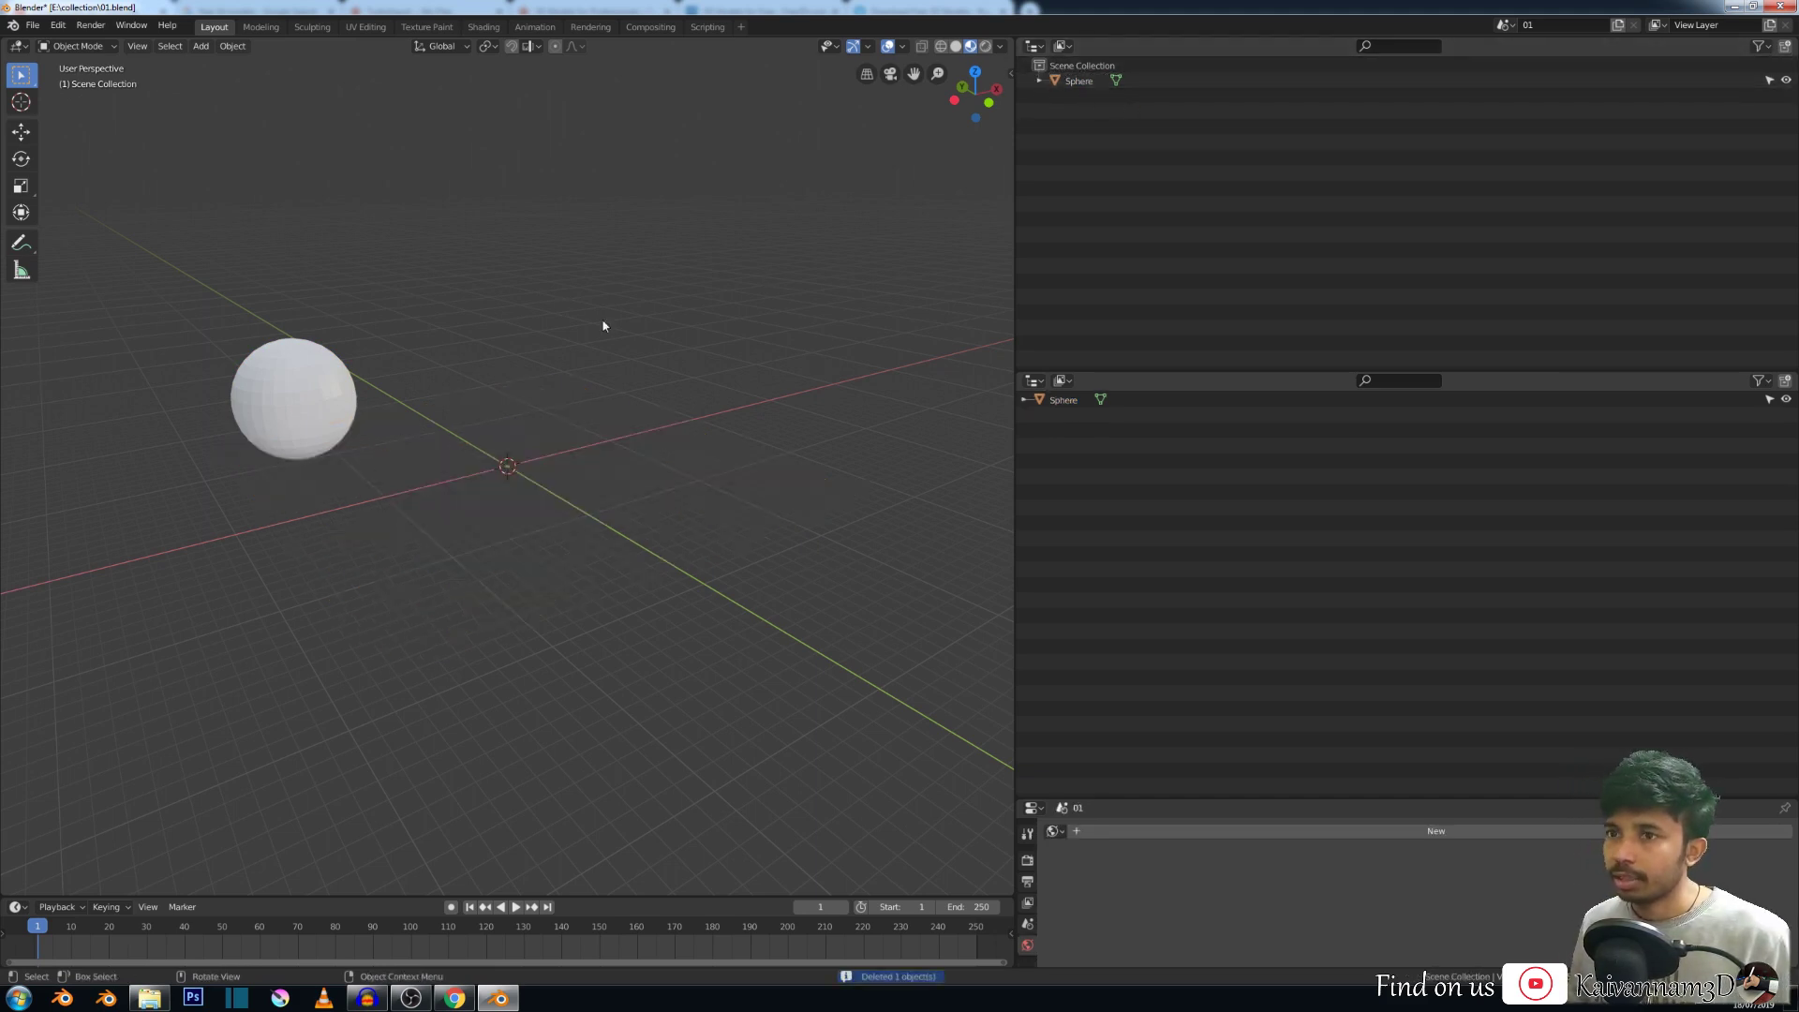
Create a new collection, move Sphere into it and rename it 01.
{"action": "right_click", "coordinate": [1065, 142]}
{"action": "left_click", "coordinate": [1065, 142]}
{"action": "mouse_move", "coordinate": [1087, 97]}
{"action": "left_mouse_down"}
{"action": "mouse_move", "coordinate": [1121, 91]}
{"action": "mouse_move", "coordinate": [1089, 90]}
{"action": "left_mouse_up"}
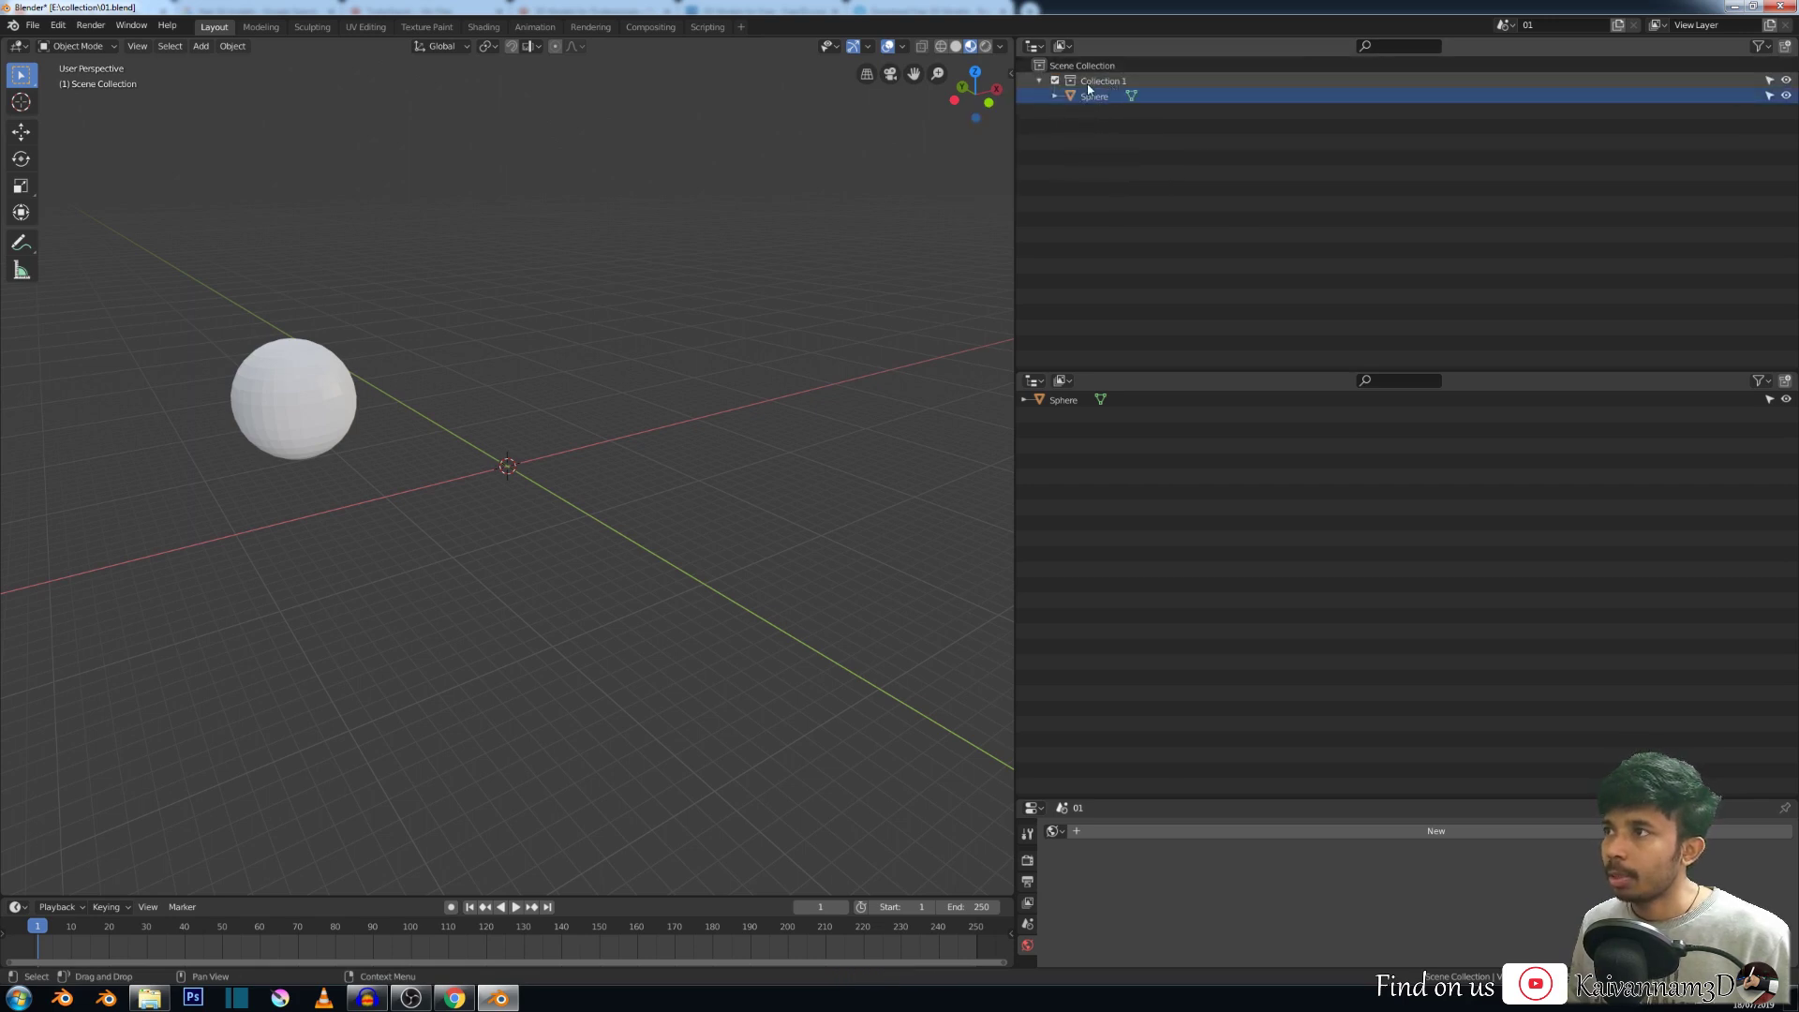
{"action": "double_click", "coordinate": [1092, 82]}
{"action": "type", "text": "01"}
{"action": "key", "text": "Return"}
{"action": "key", "text": "ctrl+z"}
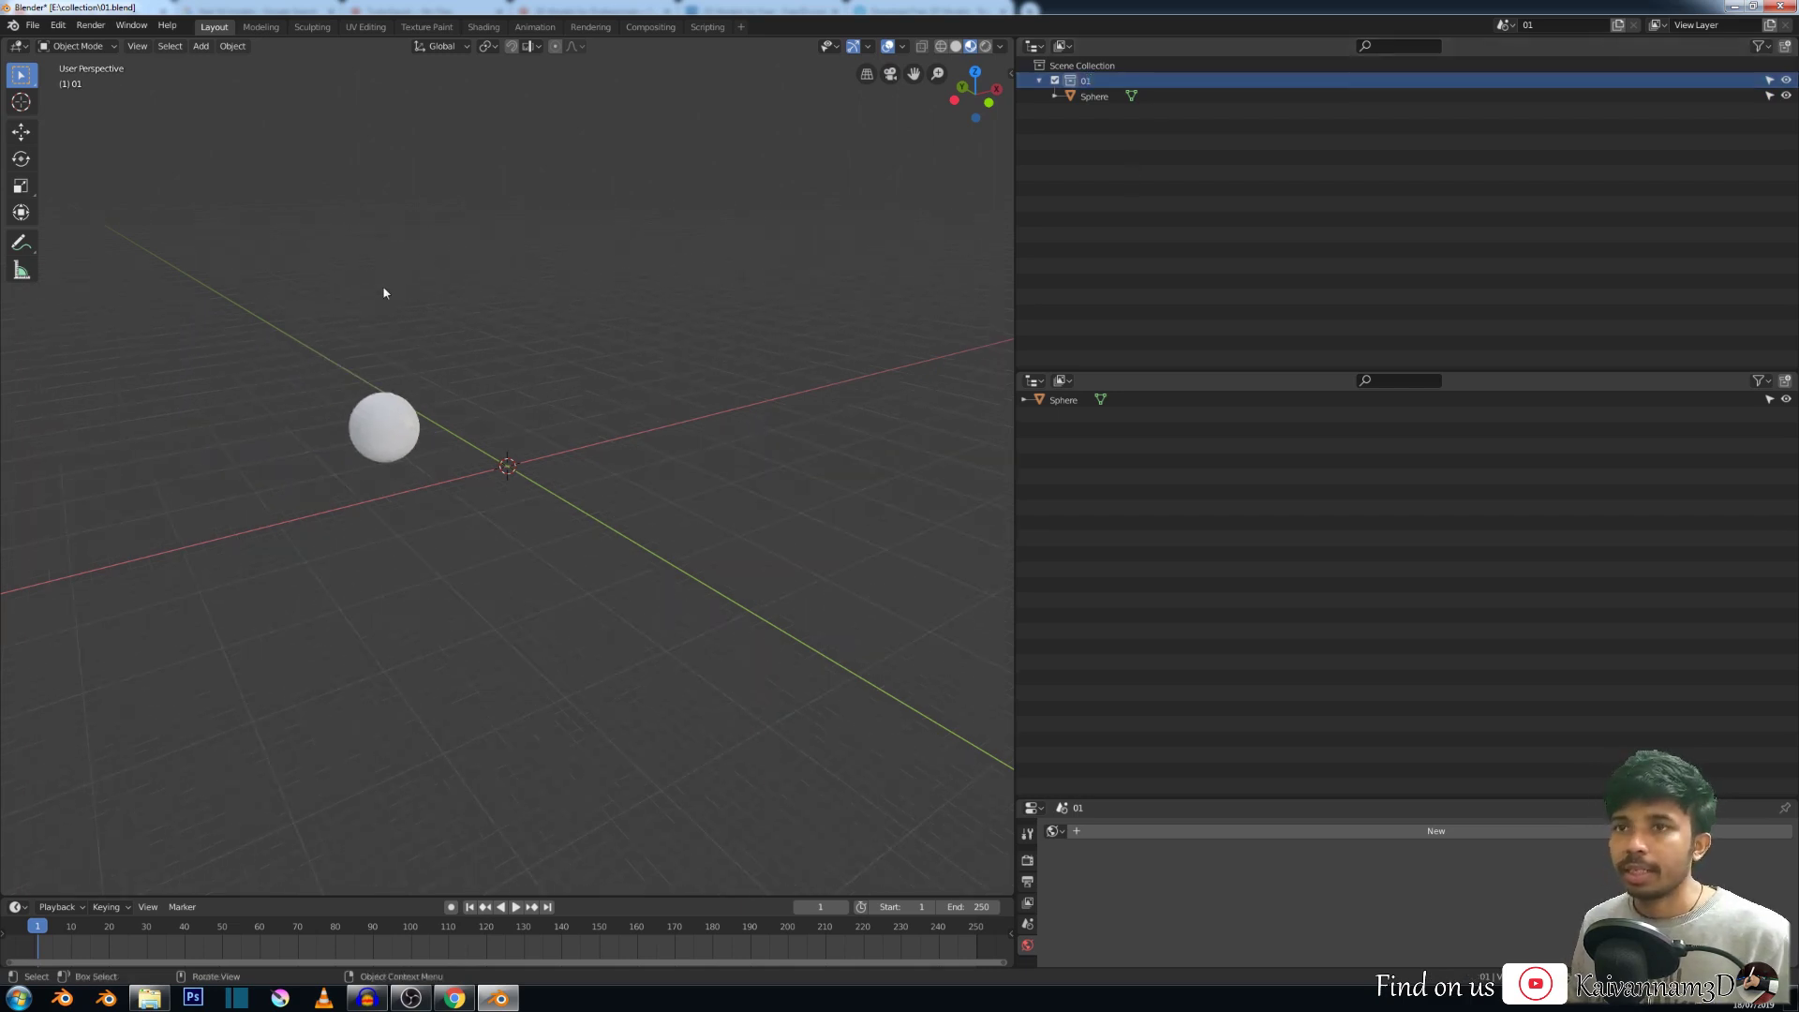
{"action": "left_click", "coordinate": [33, 26]}
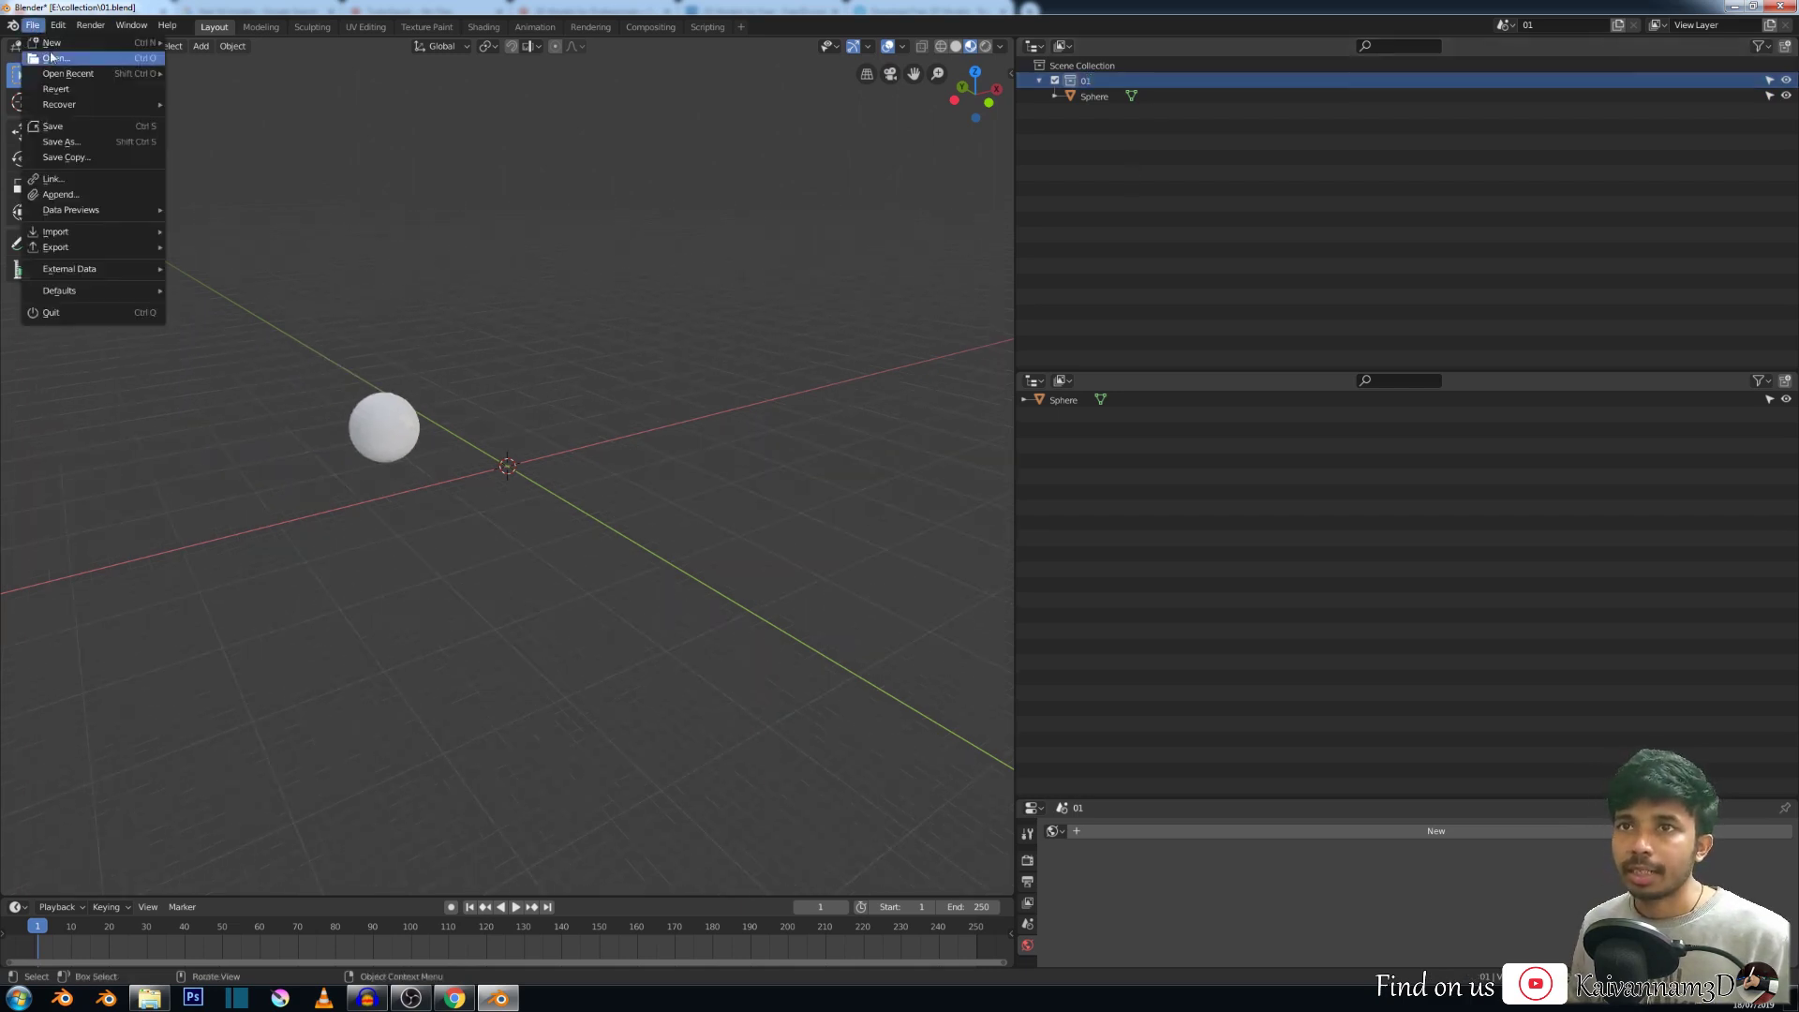
Save the file as sp01.blend in the E:\collection folder.
{"action": "left_click", "coordinate": [89, 142]}
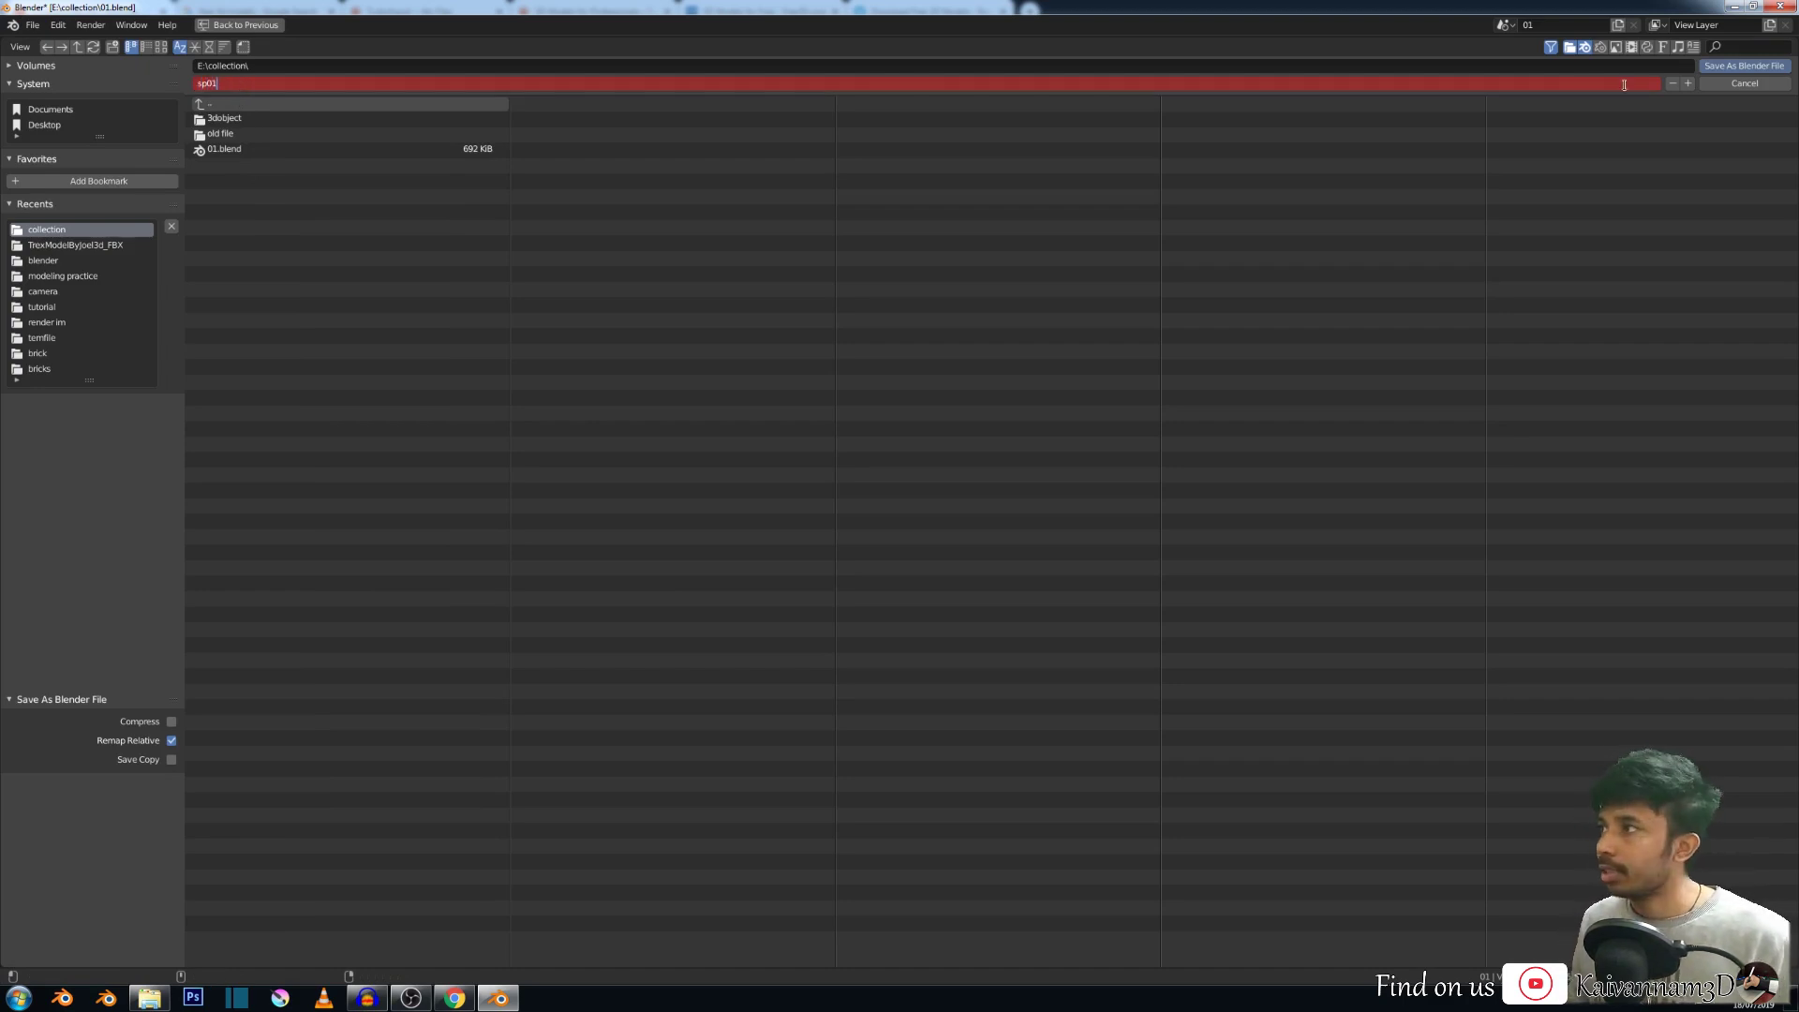
{"action": "left_click", "coordinate": [1739, 65]}
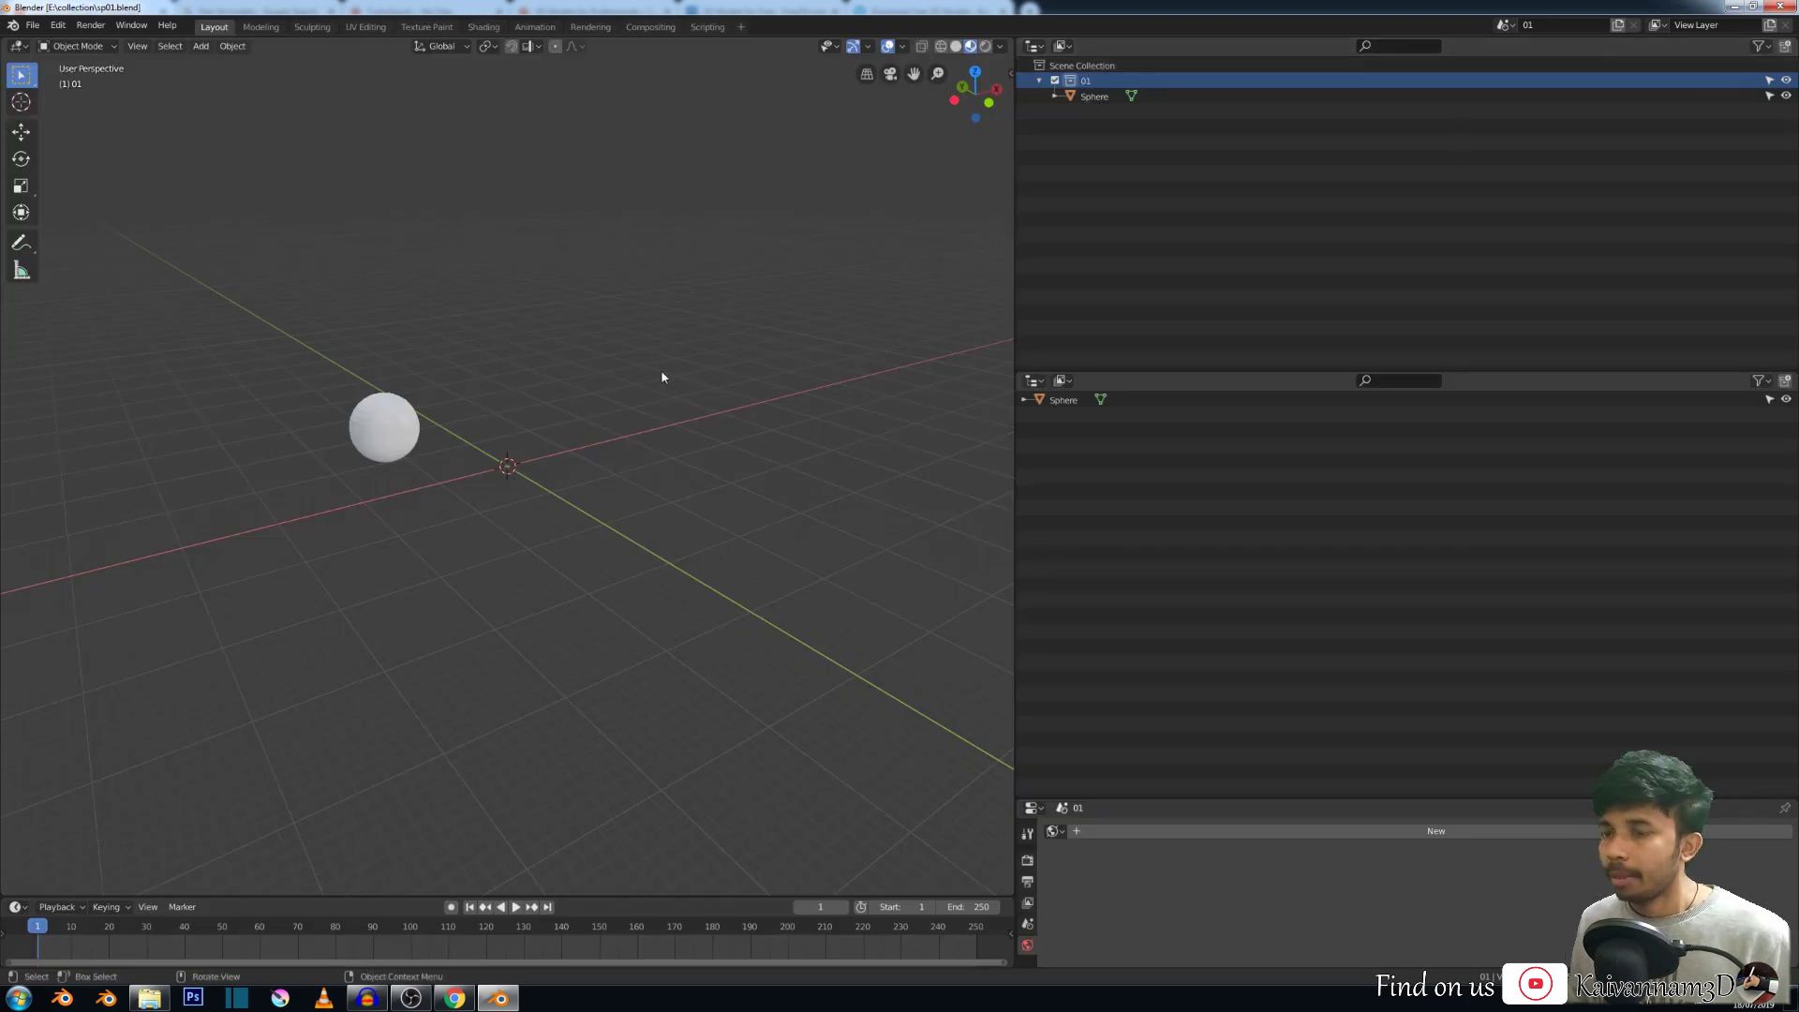
{"action": "left_click", "coordinate": [32, 25]}
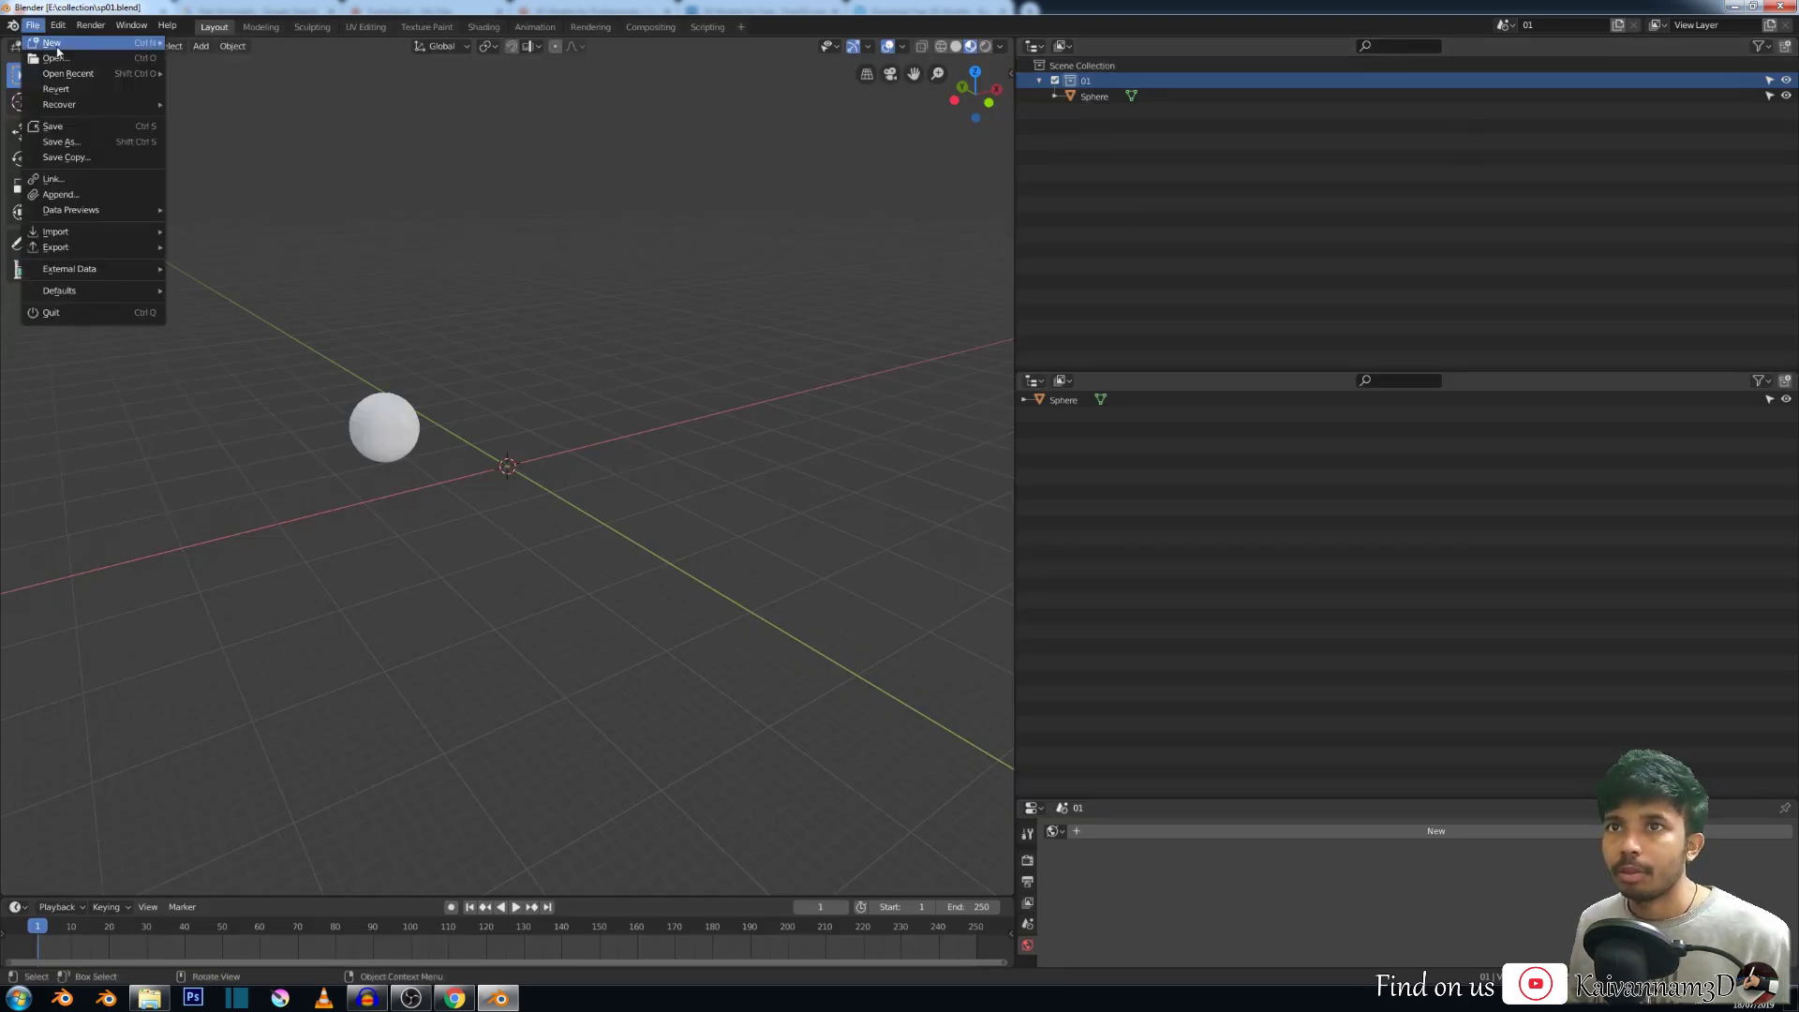
Start a new General file and delete its cube, camera and light.
{"action": "mouse_move", "coordinate": [57, 49]}
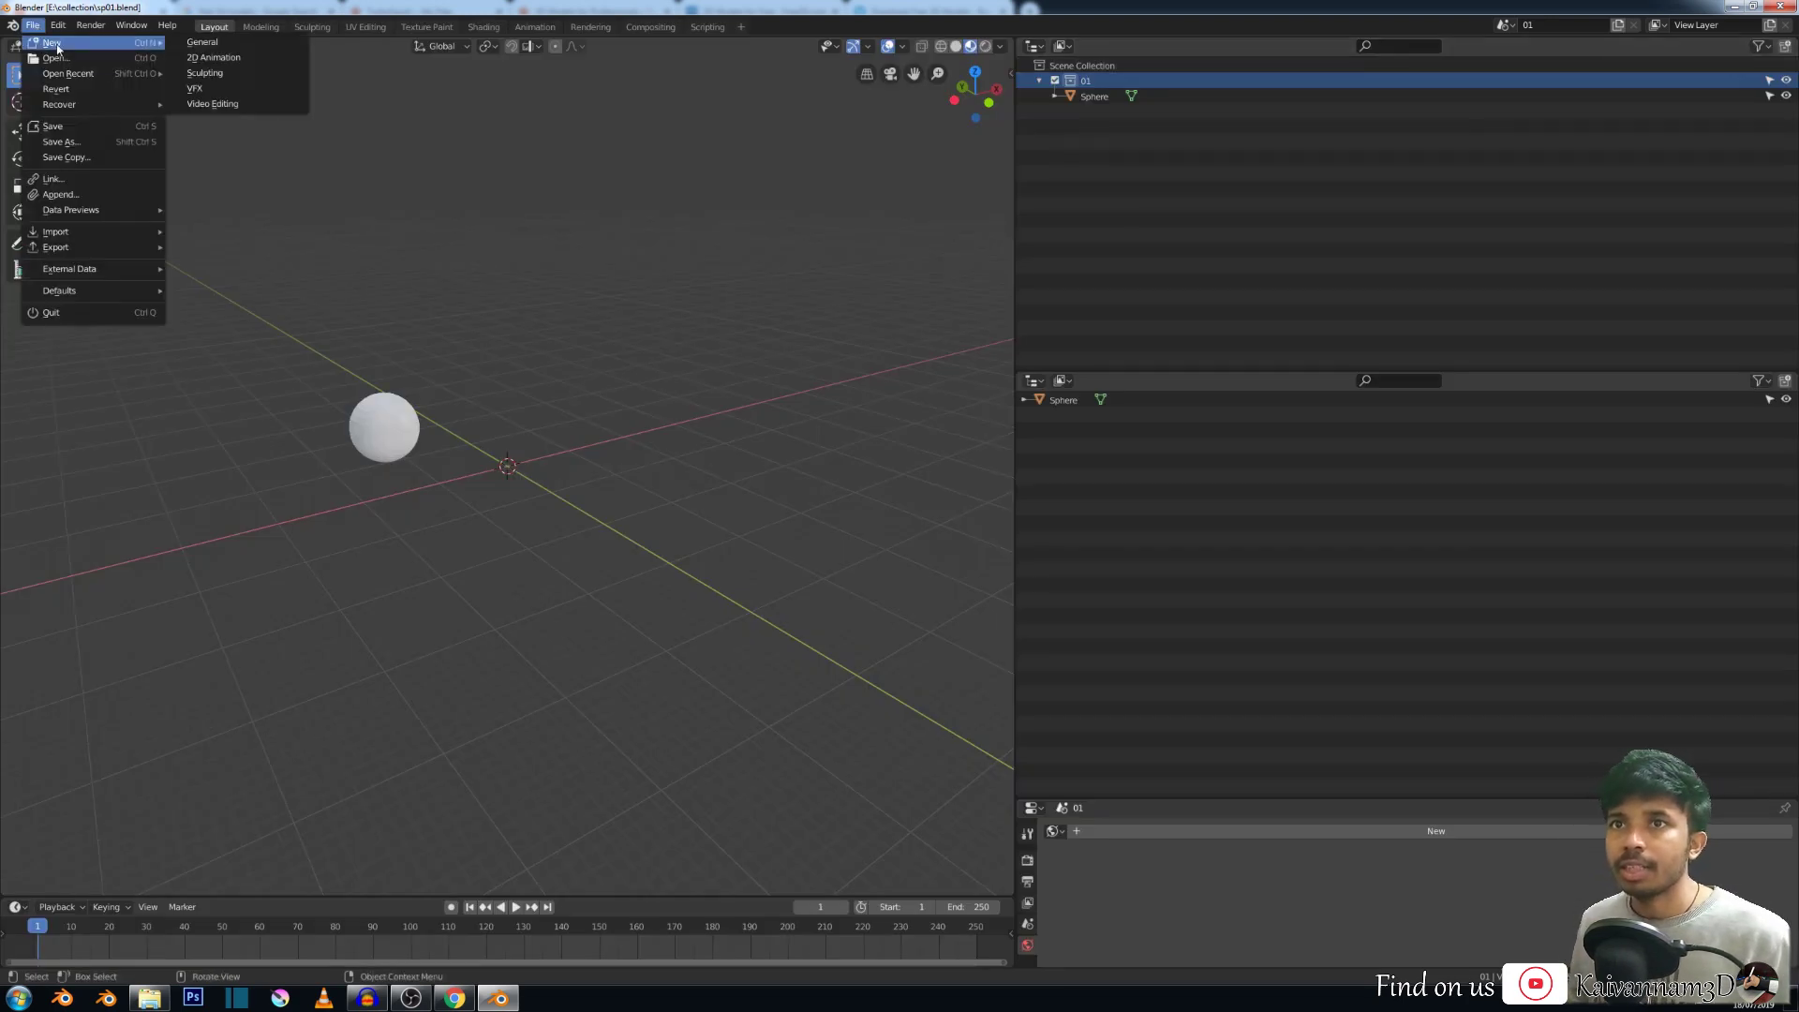
{"action": "left_click", "coordinate": [199, 42]}
{"action": "scroll", "coordinate": [656, 454], "scroll_direction": "down", "scroll_amount": 4}
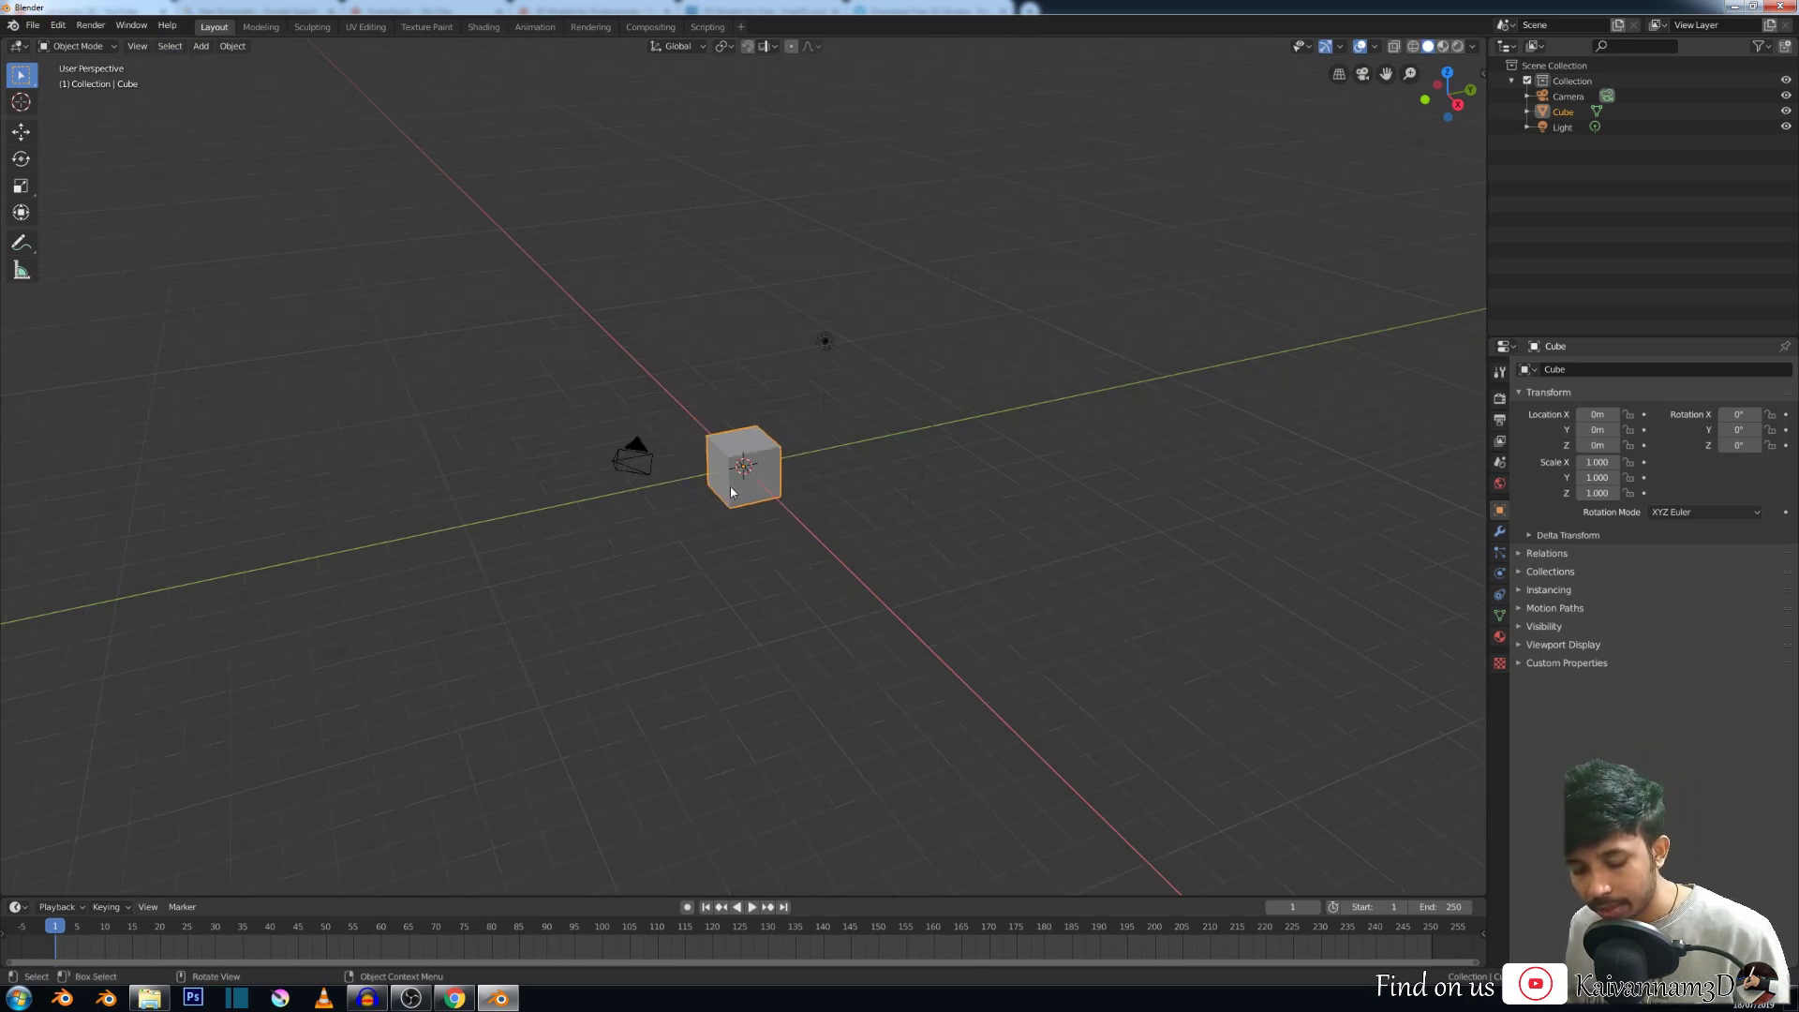
{"action": "key", "text": "Delete"}
{"action": "key", "text": "a"}
{"action": "key", "text": "Delete"}
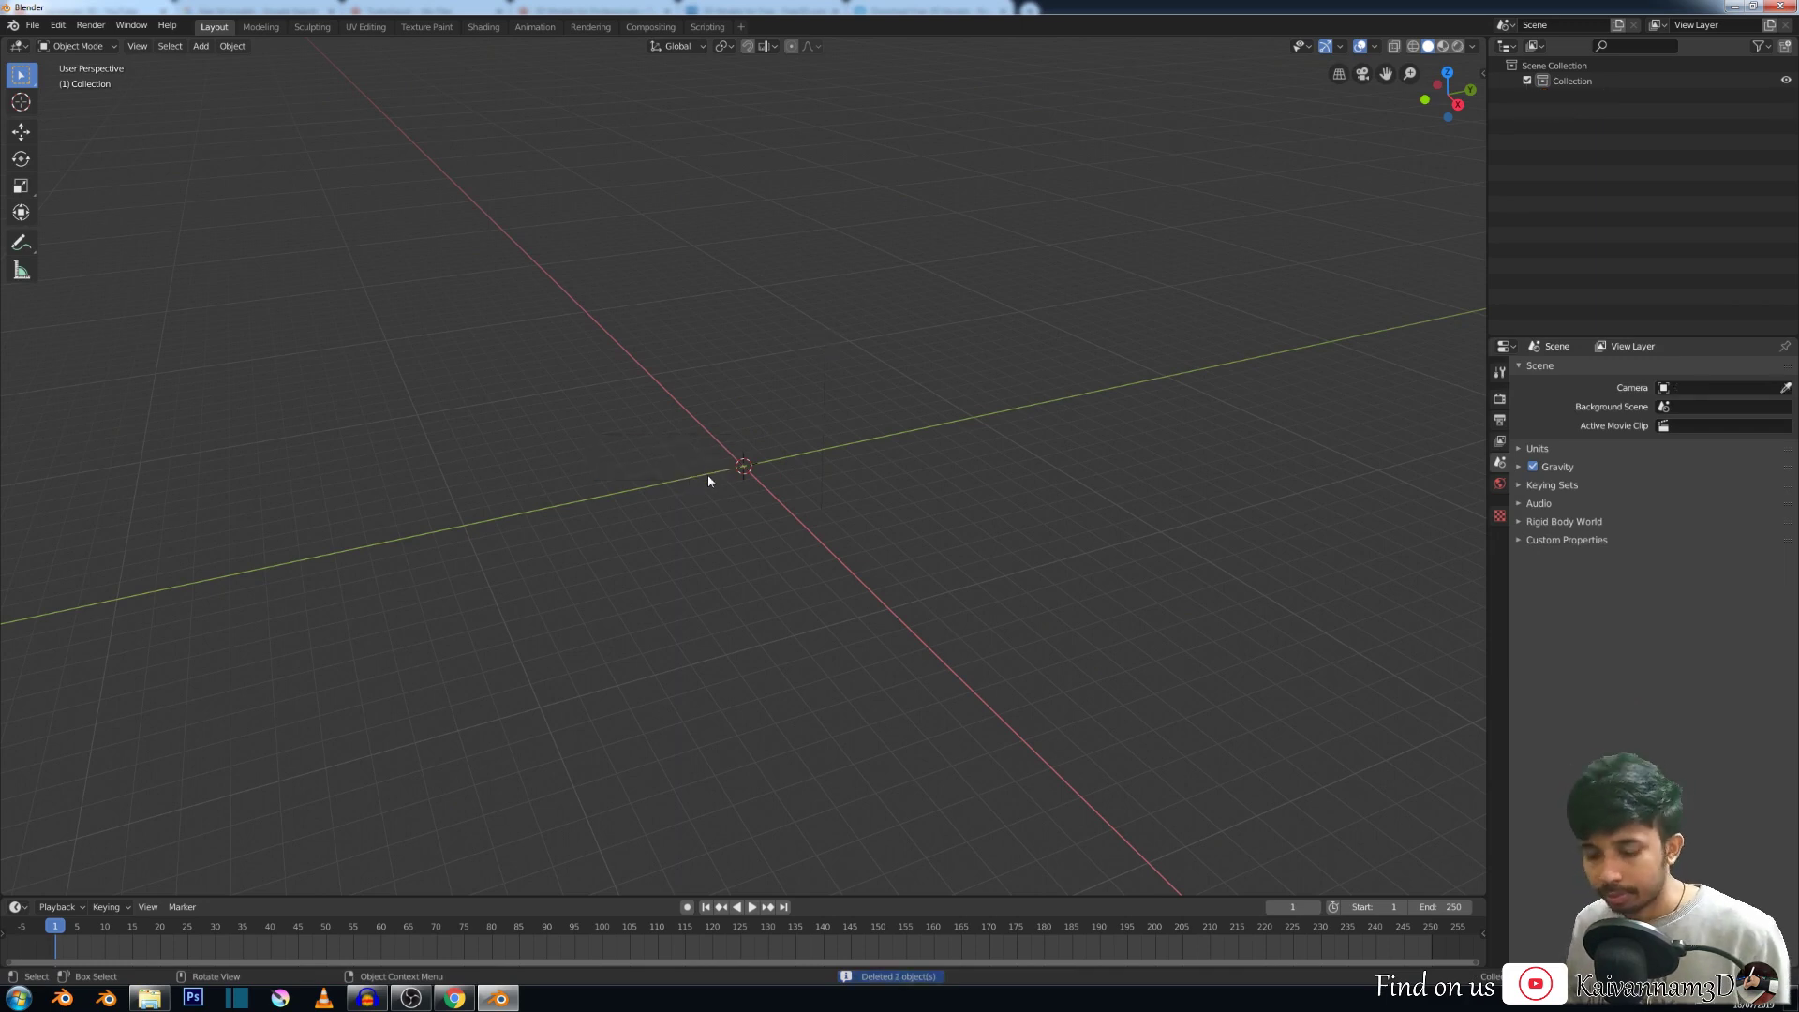
Add a plane scaled to 13.795 at the origin.
{"action": "key", "text": "shift+a"}
{"action": "left_click", "coordinate": [763, 477]}
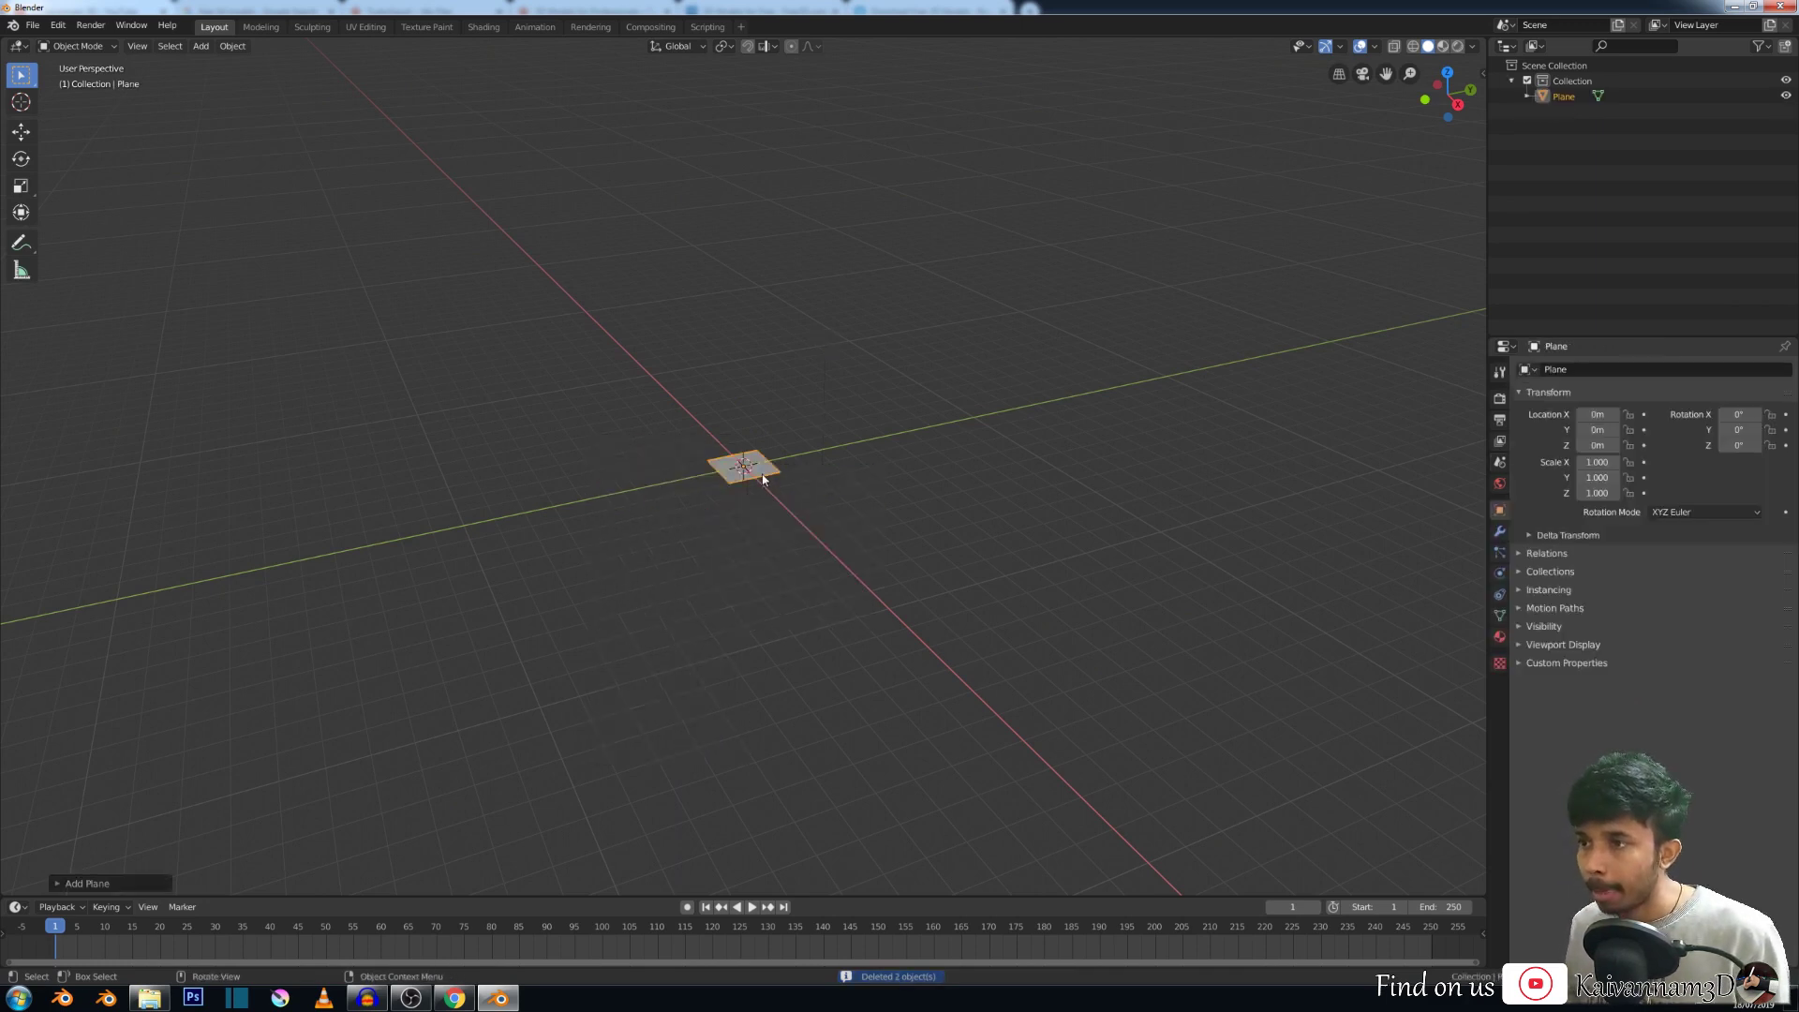
{"action": "key", "text": "s"}
{"action": "left_click", "coordinate": [1364, 495]}
{"action": "scroll", "coordinate": [1043, 497], "scroll_direction": "down", "scroll_amount": 2}
{"action": "middle_click_drag", "start_coordinate": [1044, 498], "coordinate": [757, 500]}
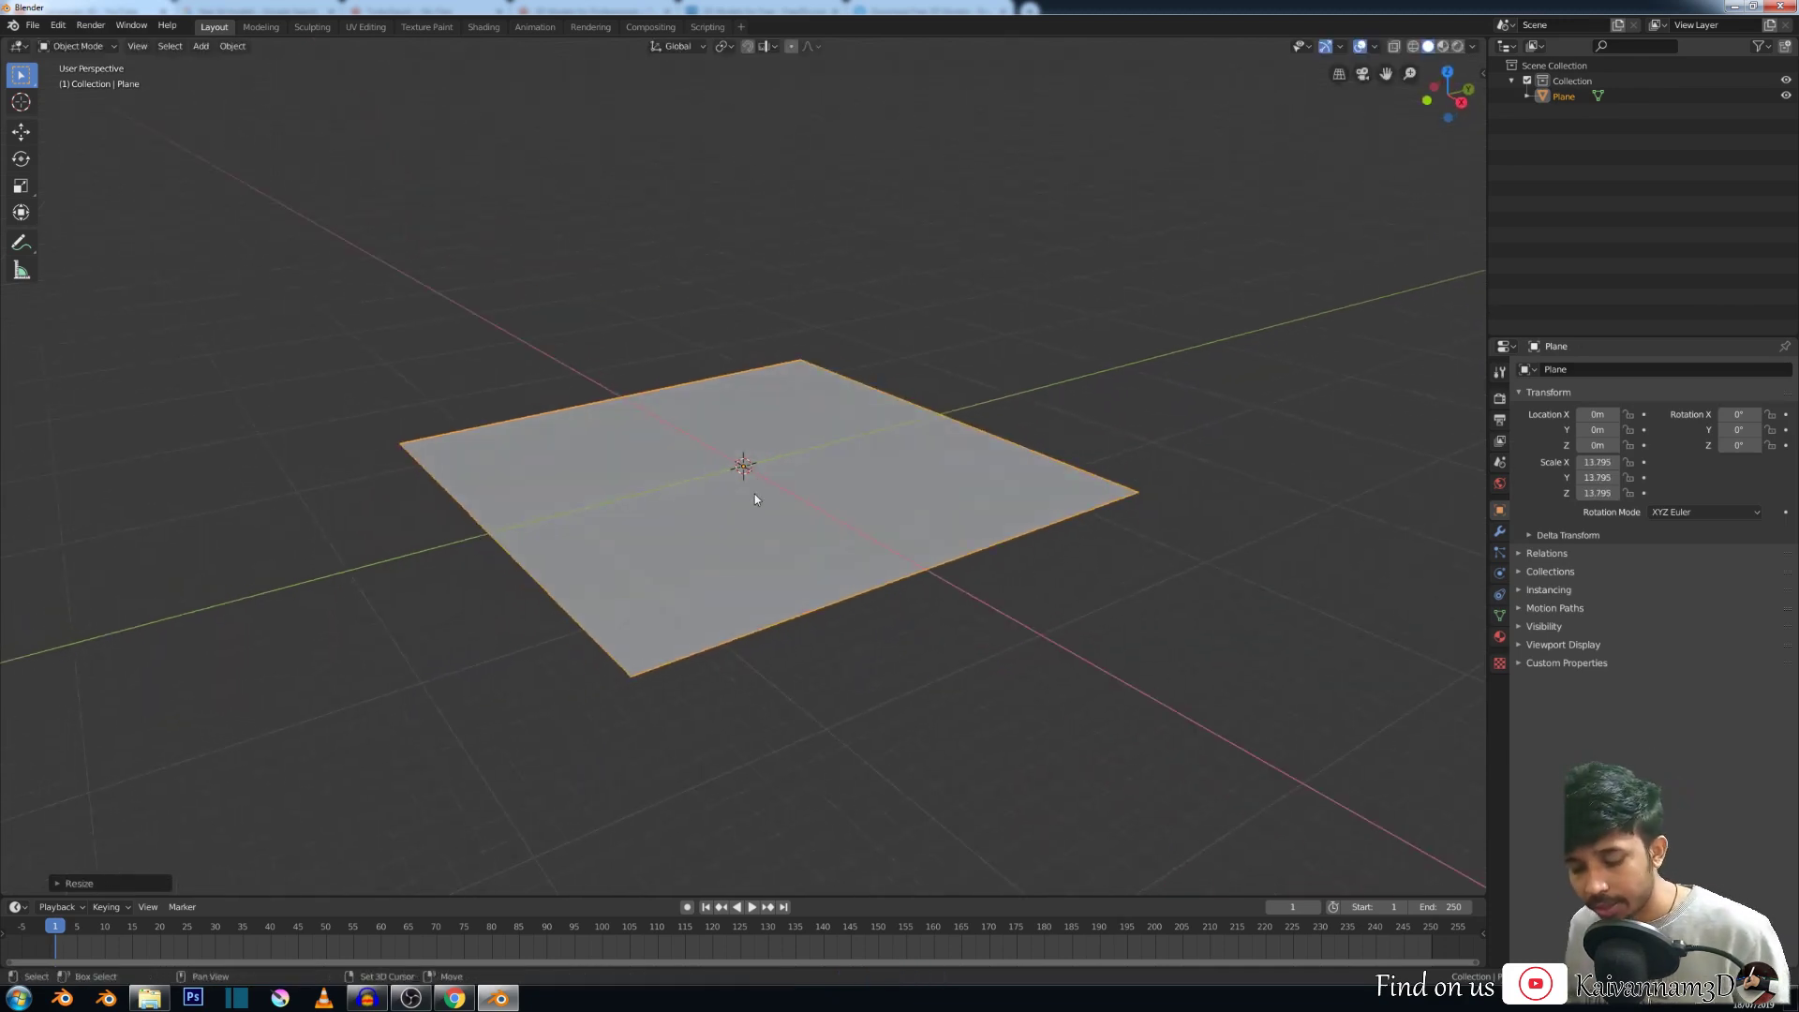
Add a cube and raise it to Z 1.3752 above the plane.
{"action": "key", "text": "shift+a"}
{"action": "mouse_move", "coordinate": [757, 494]}
{"action": "left_click", "coordinate": [811, 508]}
{"action": "scroll", "coordinate": [796, 482], "scroll_direction": "up", "scroll_amount": 4}
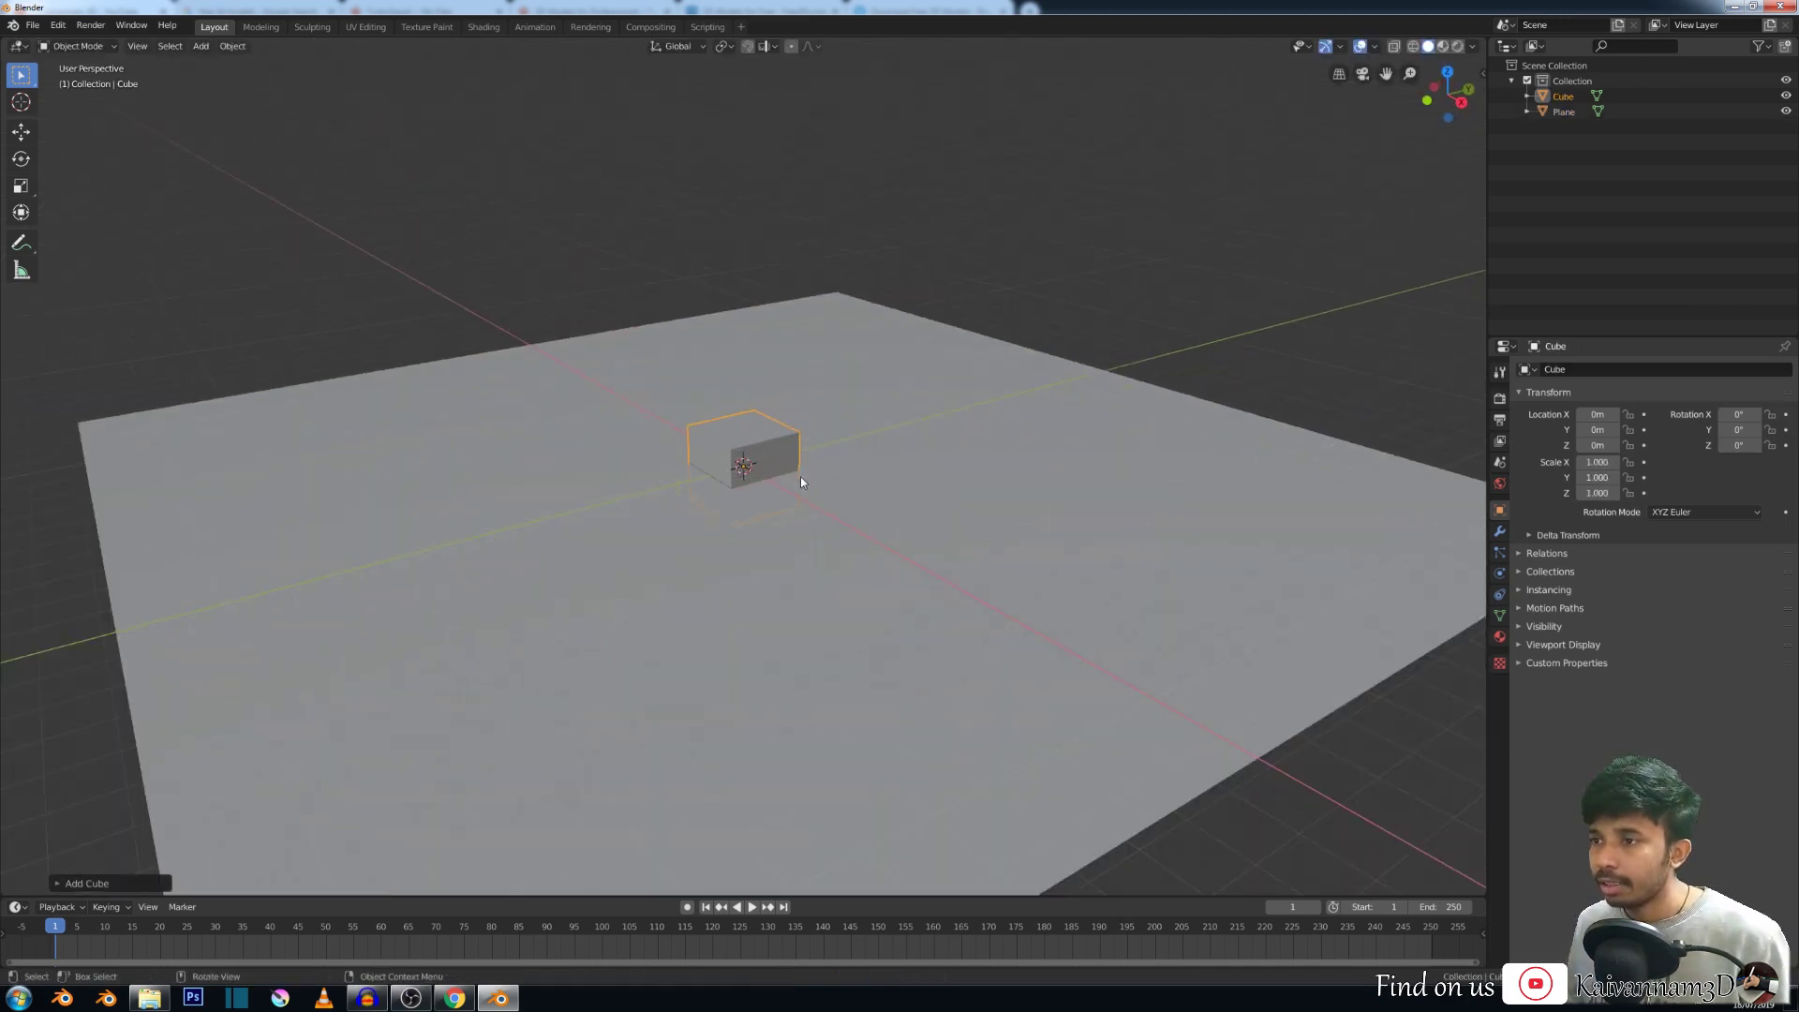
{"action": "key", "text": "g"}
{"action": "key", "text": "x"}
{"action": "key", "text": "z"}
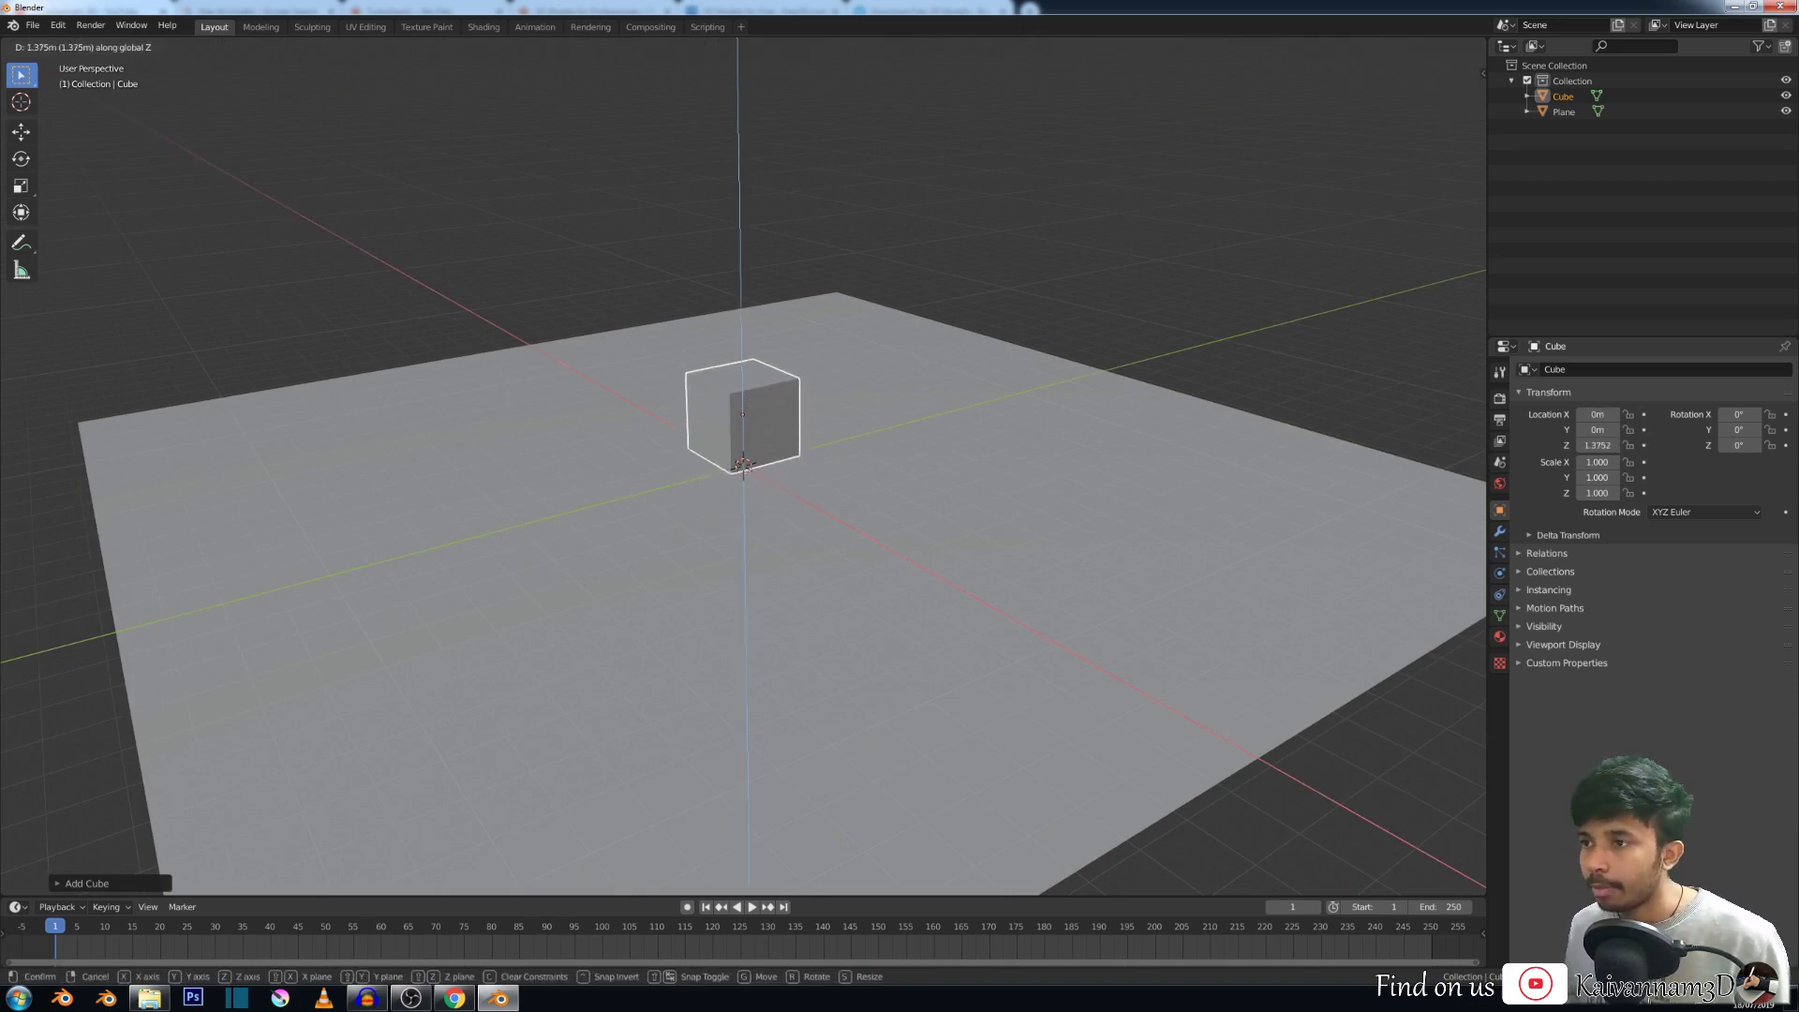
{"action": "left_click", "coordinate": [686, 403]}
{"action": "scroll", "coordinate": [694, 406], "scroll_direction": "down", "scroll_amount": 2}
{"action": "middle_click_drag", "start_coordinate": [693, 406], "coordinate": [682, 417]}
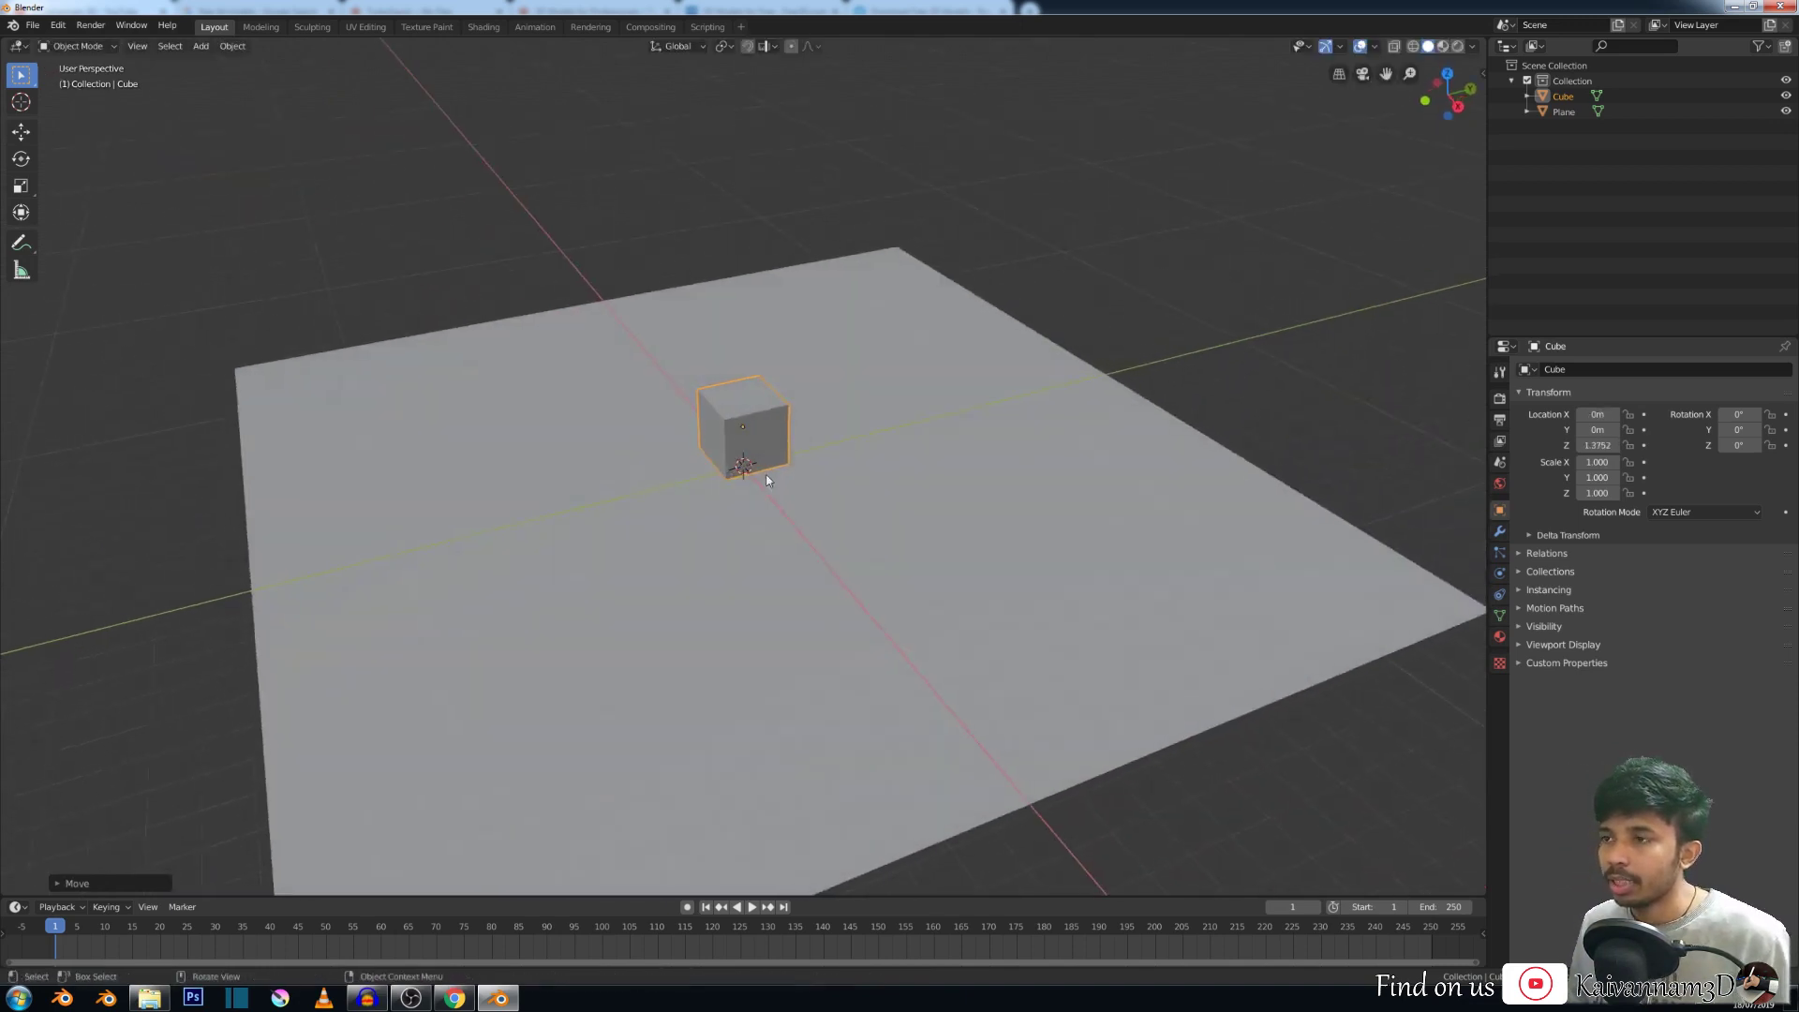
{"action": "middle_click_drag", "start_coordinate": [857, 435], "coordinate": [496, 391]}
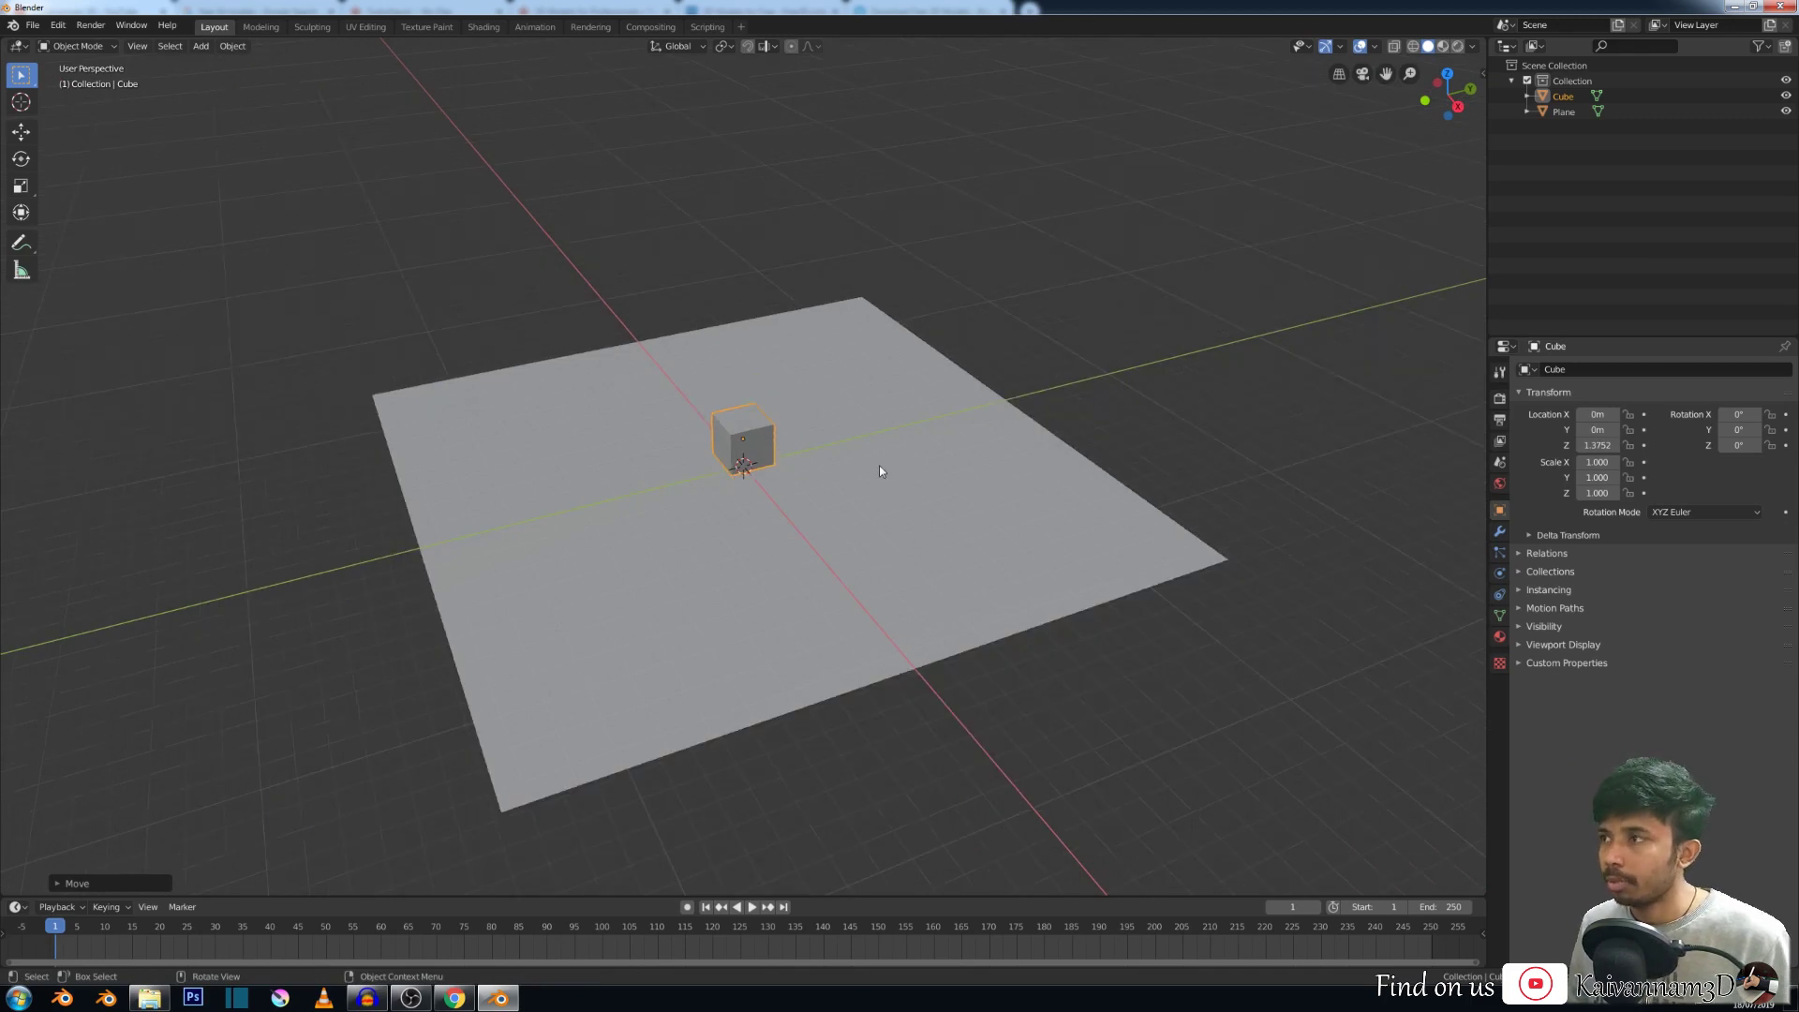
{"action": "left_click", "coordinate": [34, 26]}
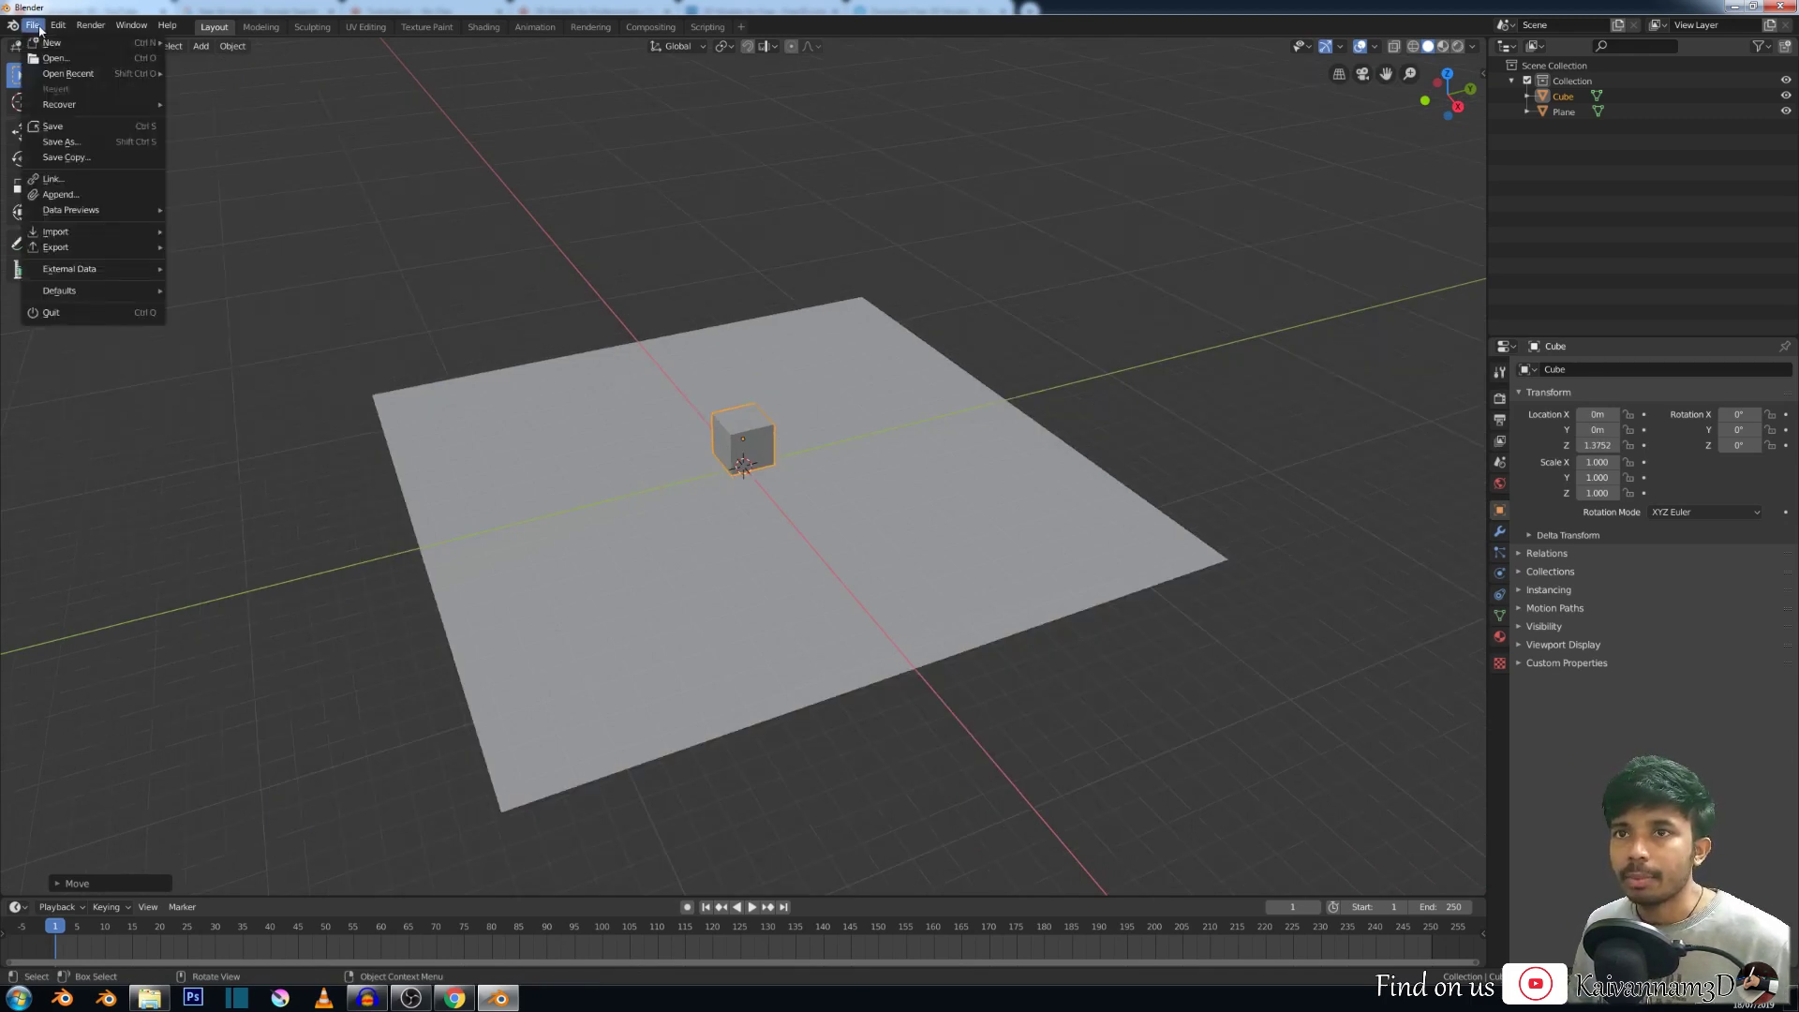
Link collection 01 from sp01.blend's Collection folder into the current scene.
{"action": "left_click", "coordinate": [56, 183]}
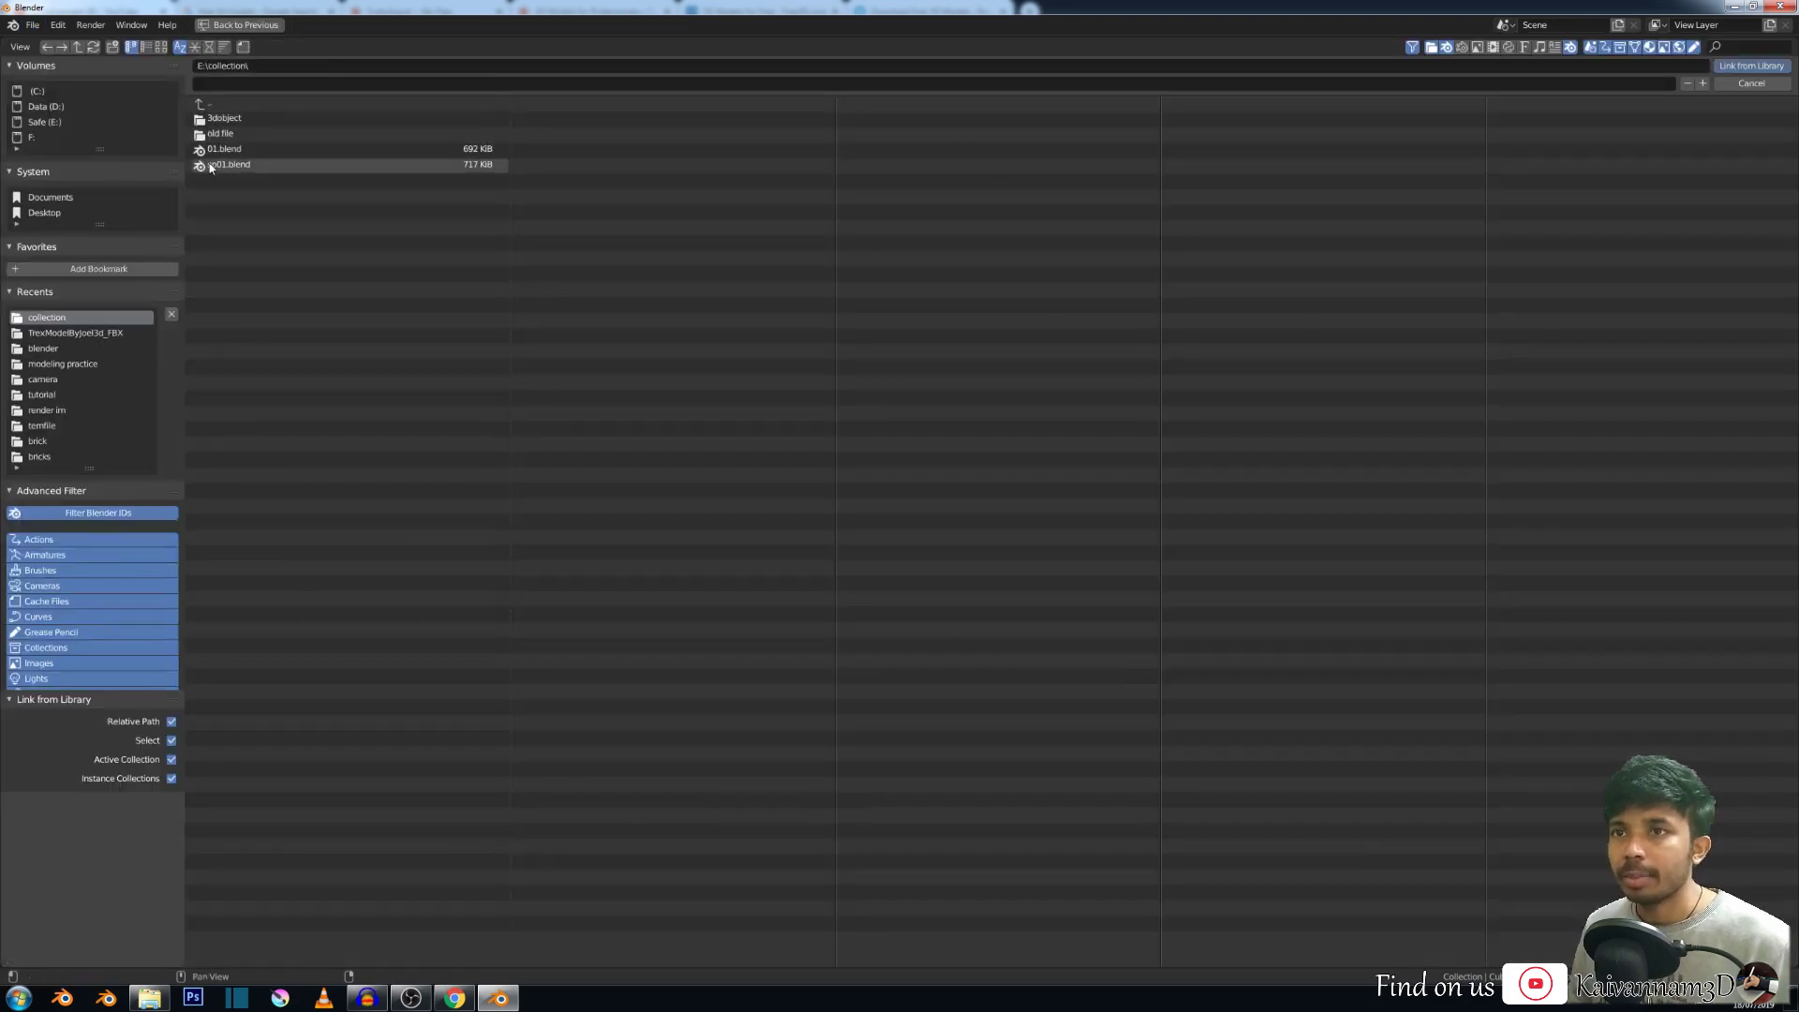
{"action": "double_click", "coordinate": [226, 169]}
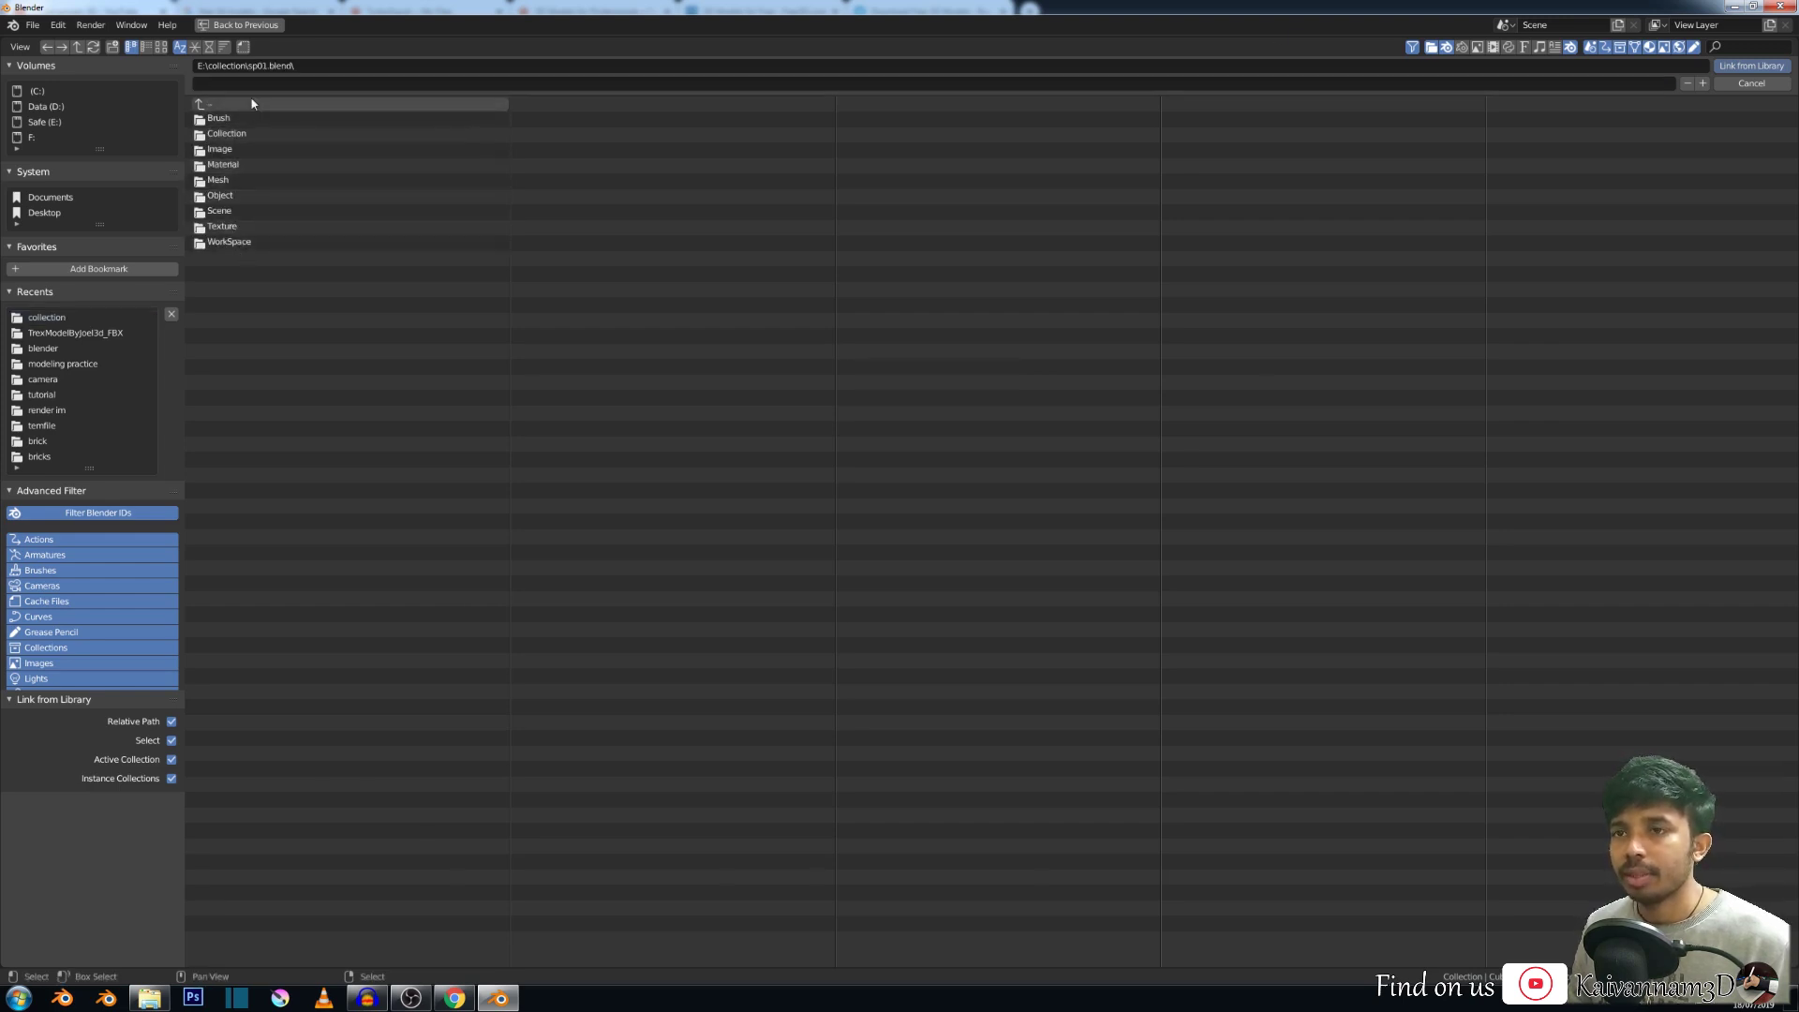
{"action": "double_click", "coordinate": [216, 195]}
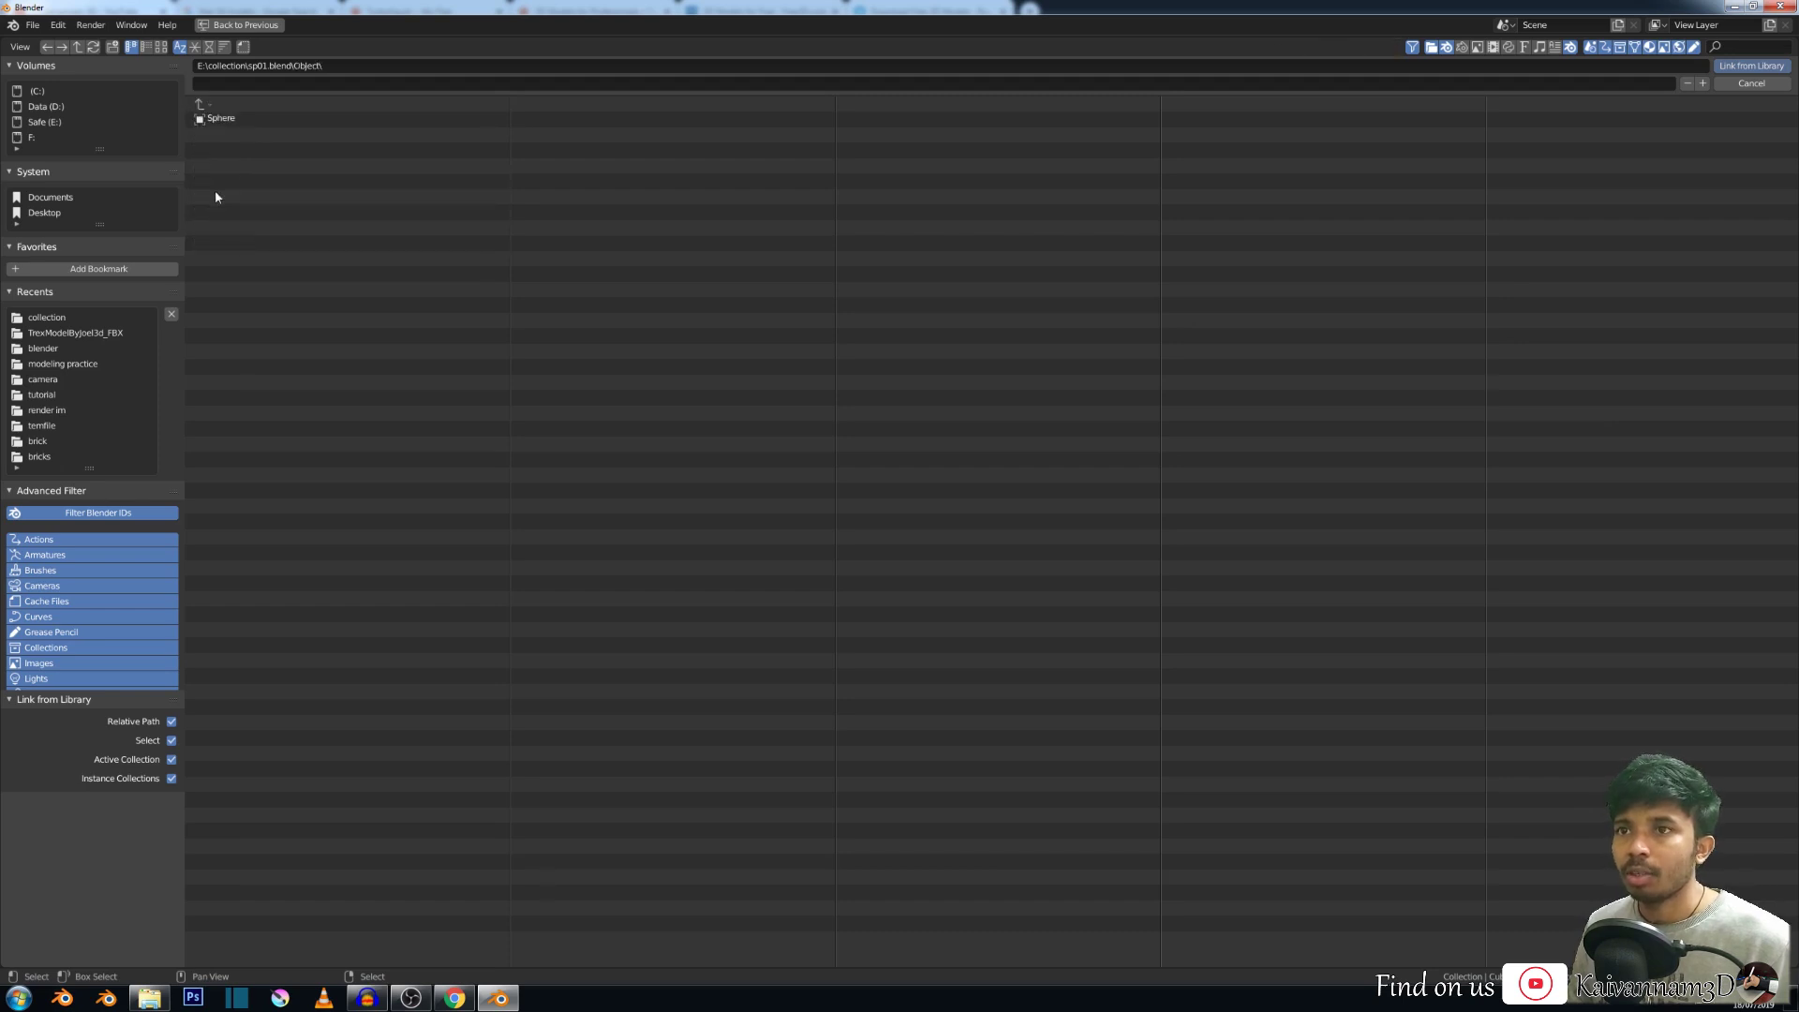
{"action": "double_click", "coordinate": [202, 105]}
{"action": "double_click", "coordinate": [217, 226]}
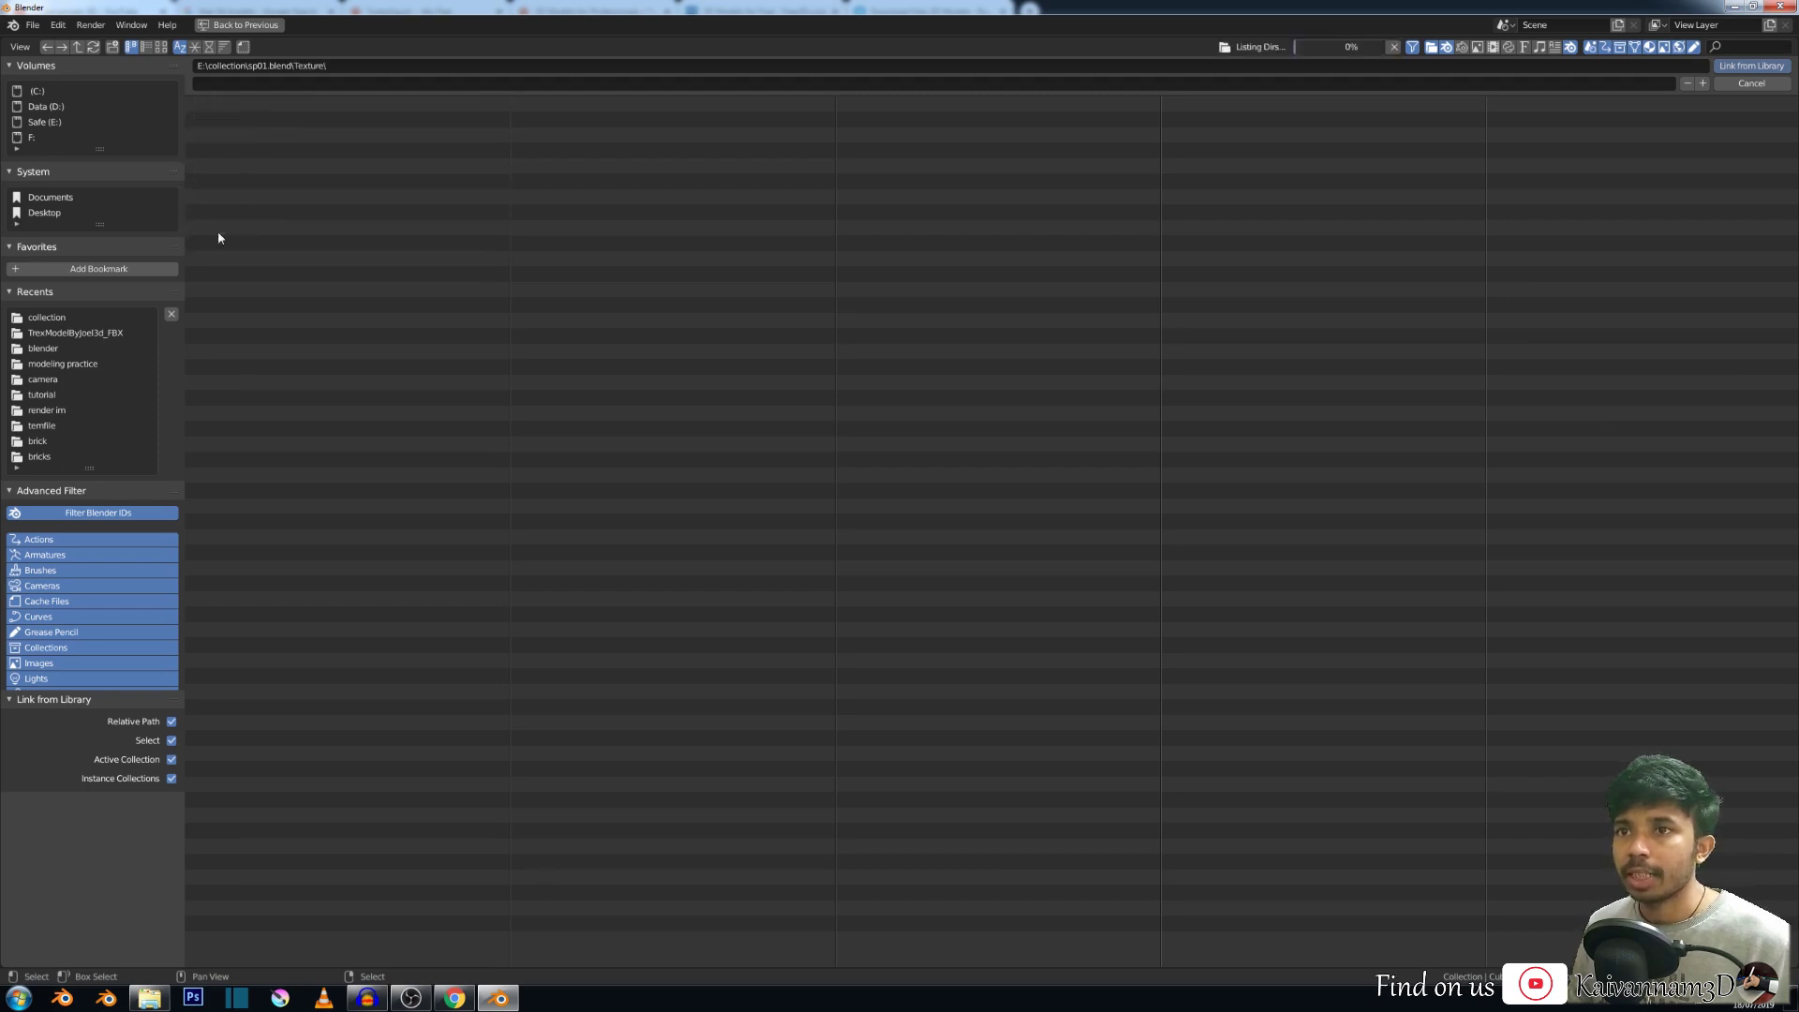
{"action": "double_click", "coordinate": [202, 105]}
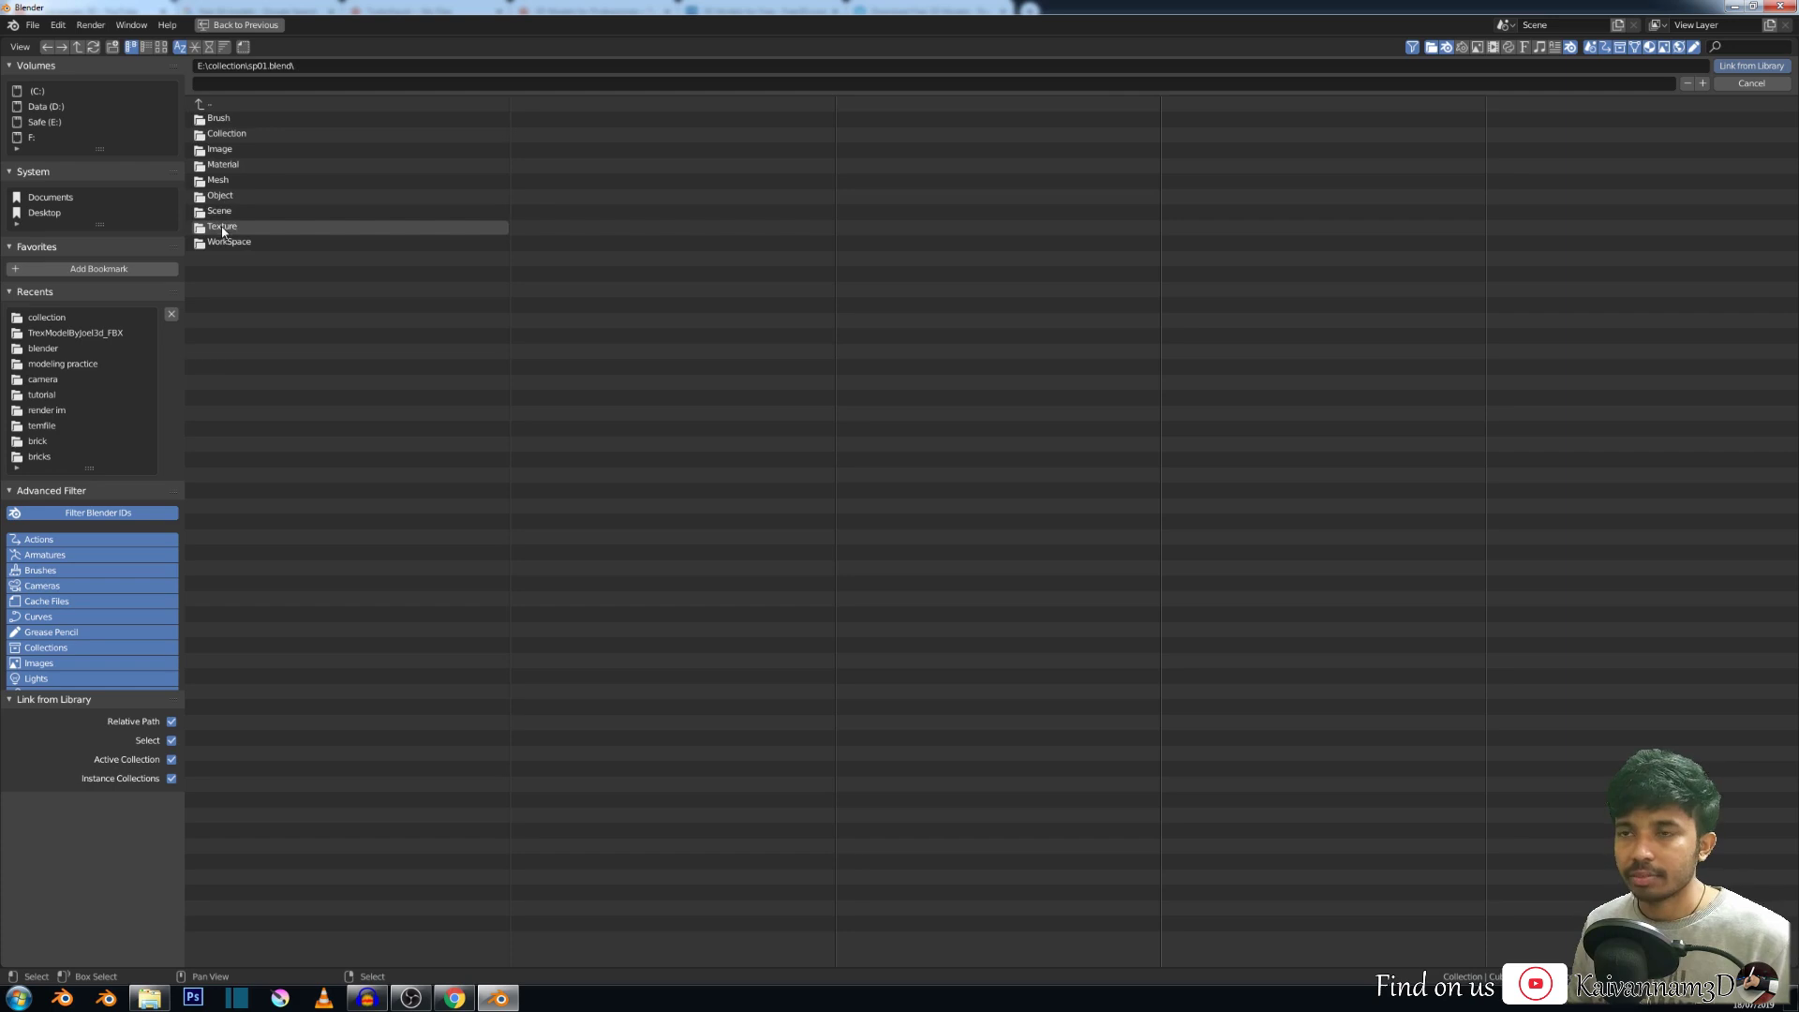
{"action": "double_click", "coordinate": [210, 137]}
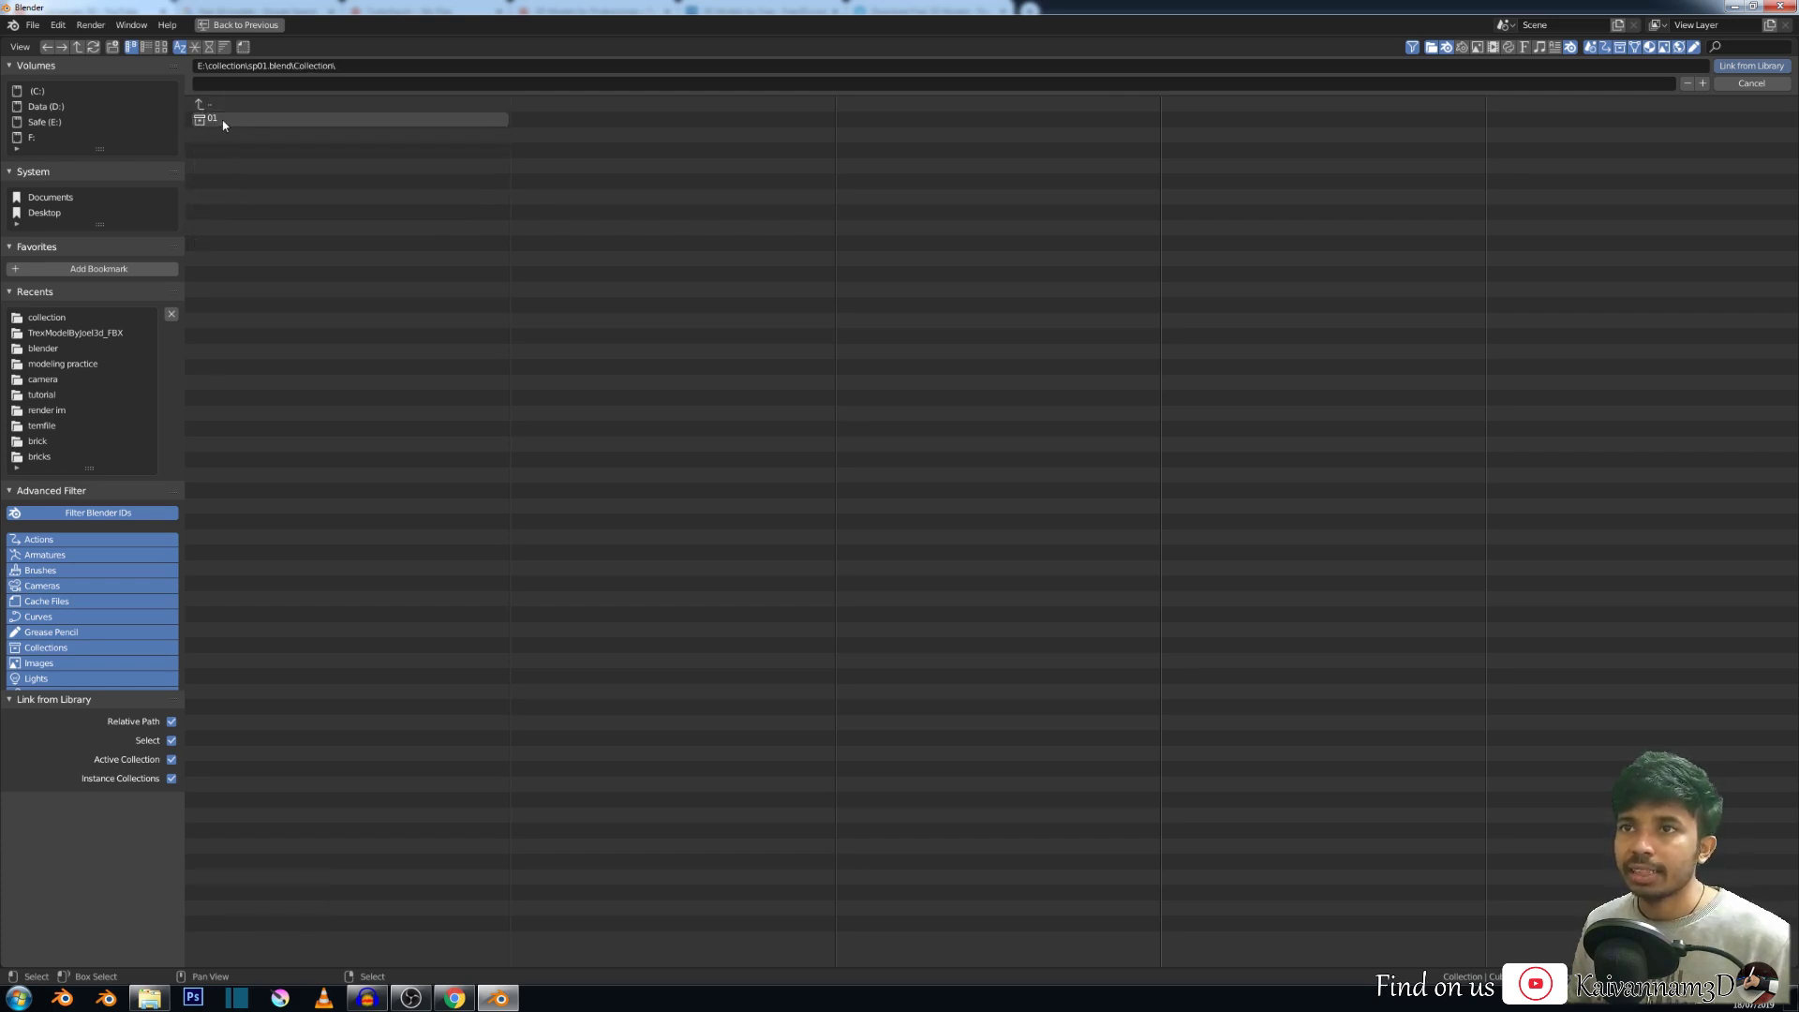
{"action": "left_click", "coordinate": [225, 125]}
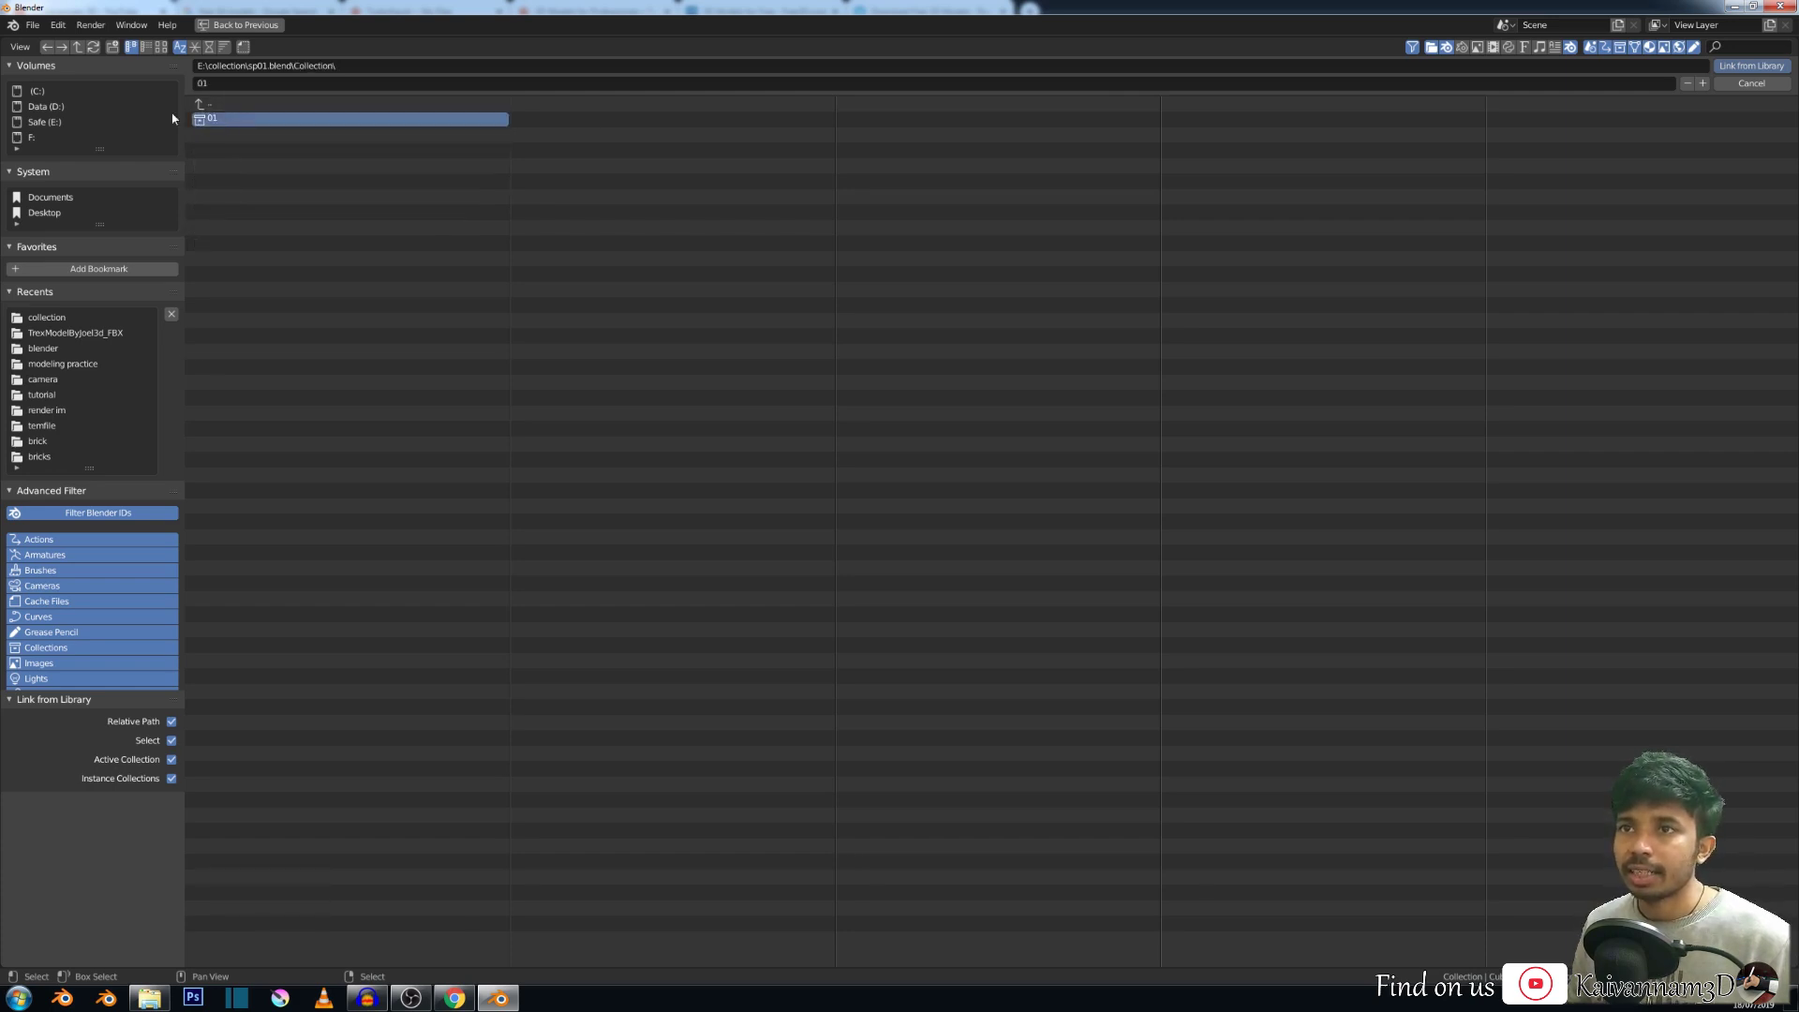
{"action": "left_click", "coordinate": [1749, 68]}
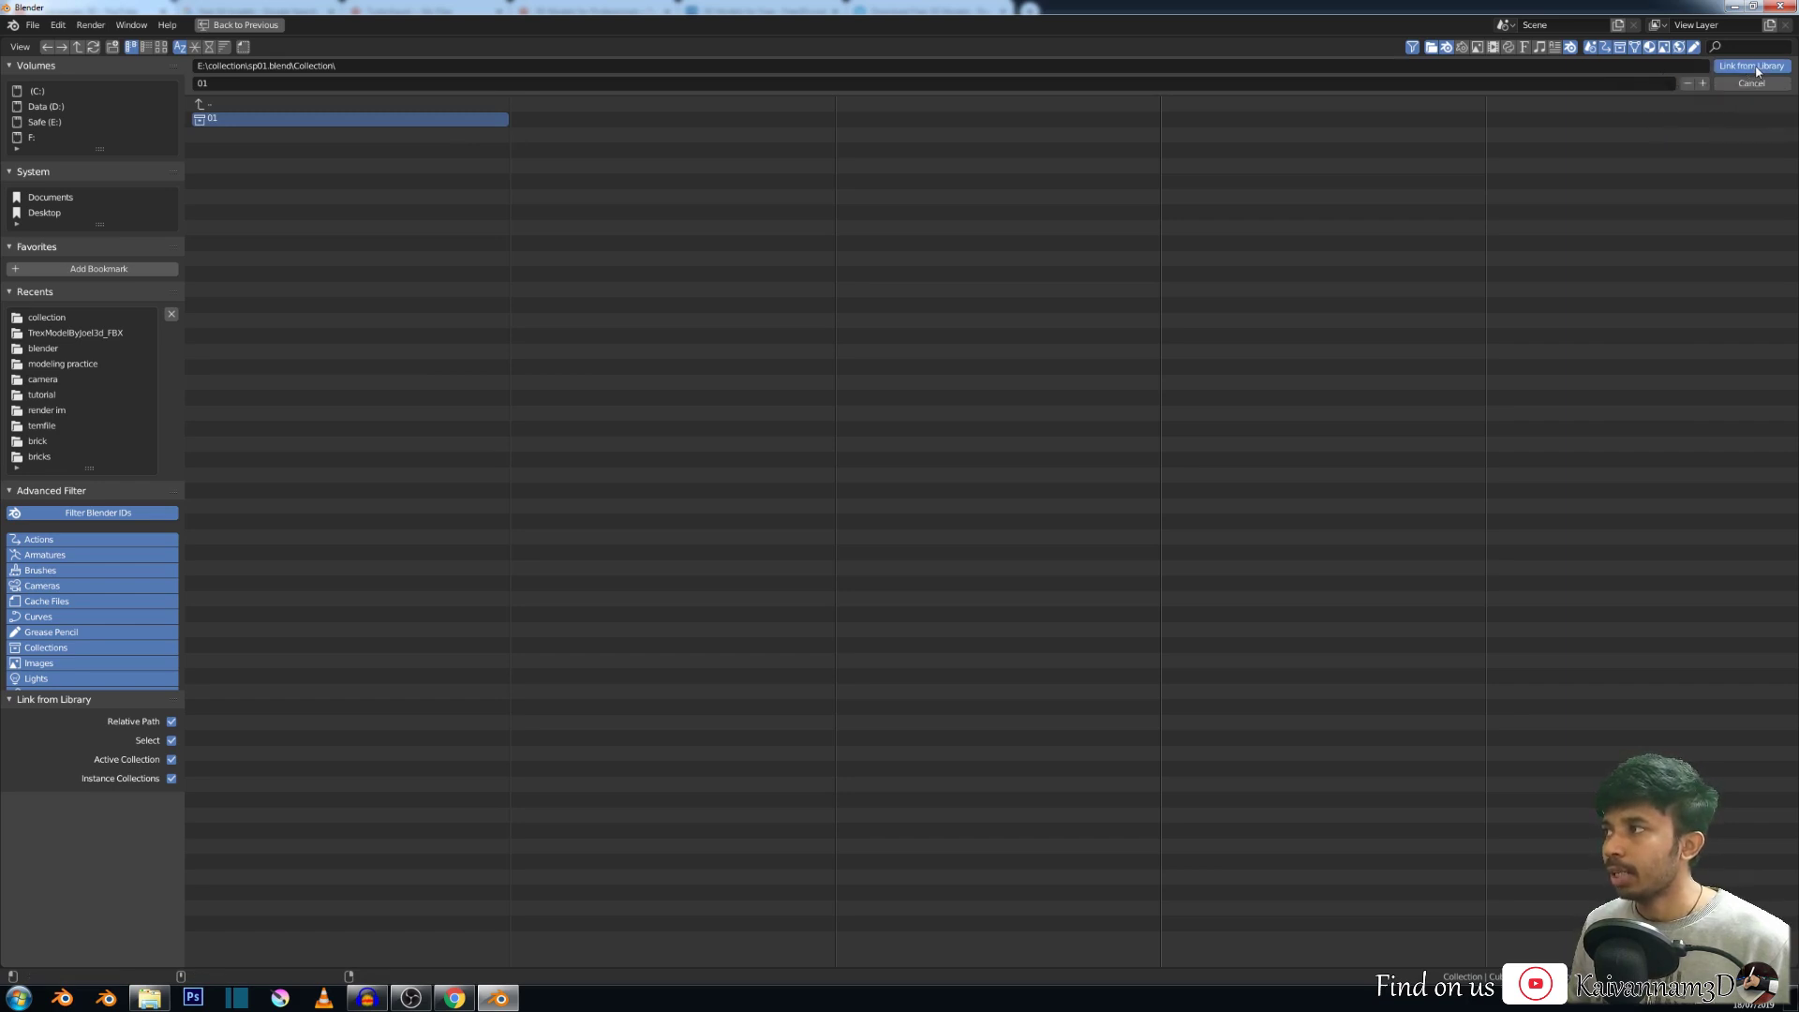
{"action": "scroll", "coordinate": [817, 296], "scroll_direction": "down", "scroll_amount": 4}
{"action": "scroll", "coordinate": [817, 295], "scroll_direction": "up", "scroll_amount": 2}
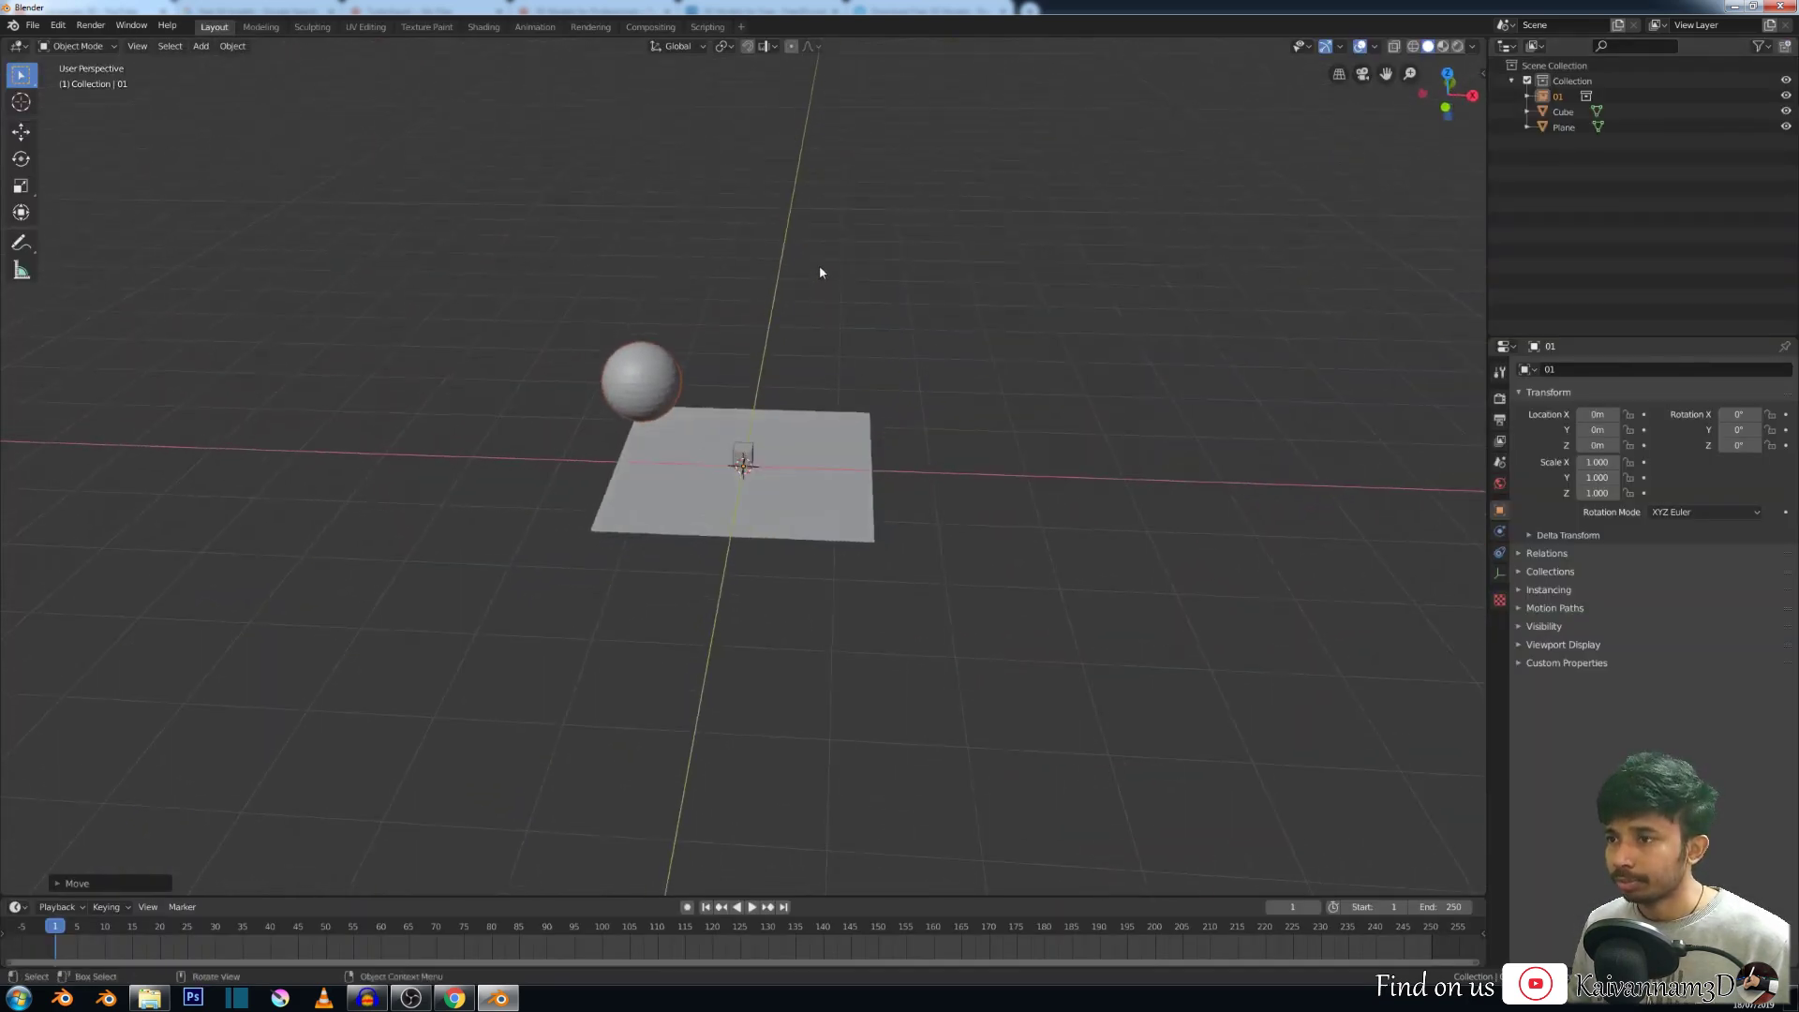
{"action": "scroll", "coordinate": [642, 377], "scroll_direction": "up", "scroll_amount": 4}
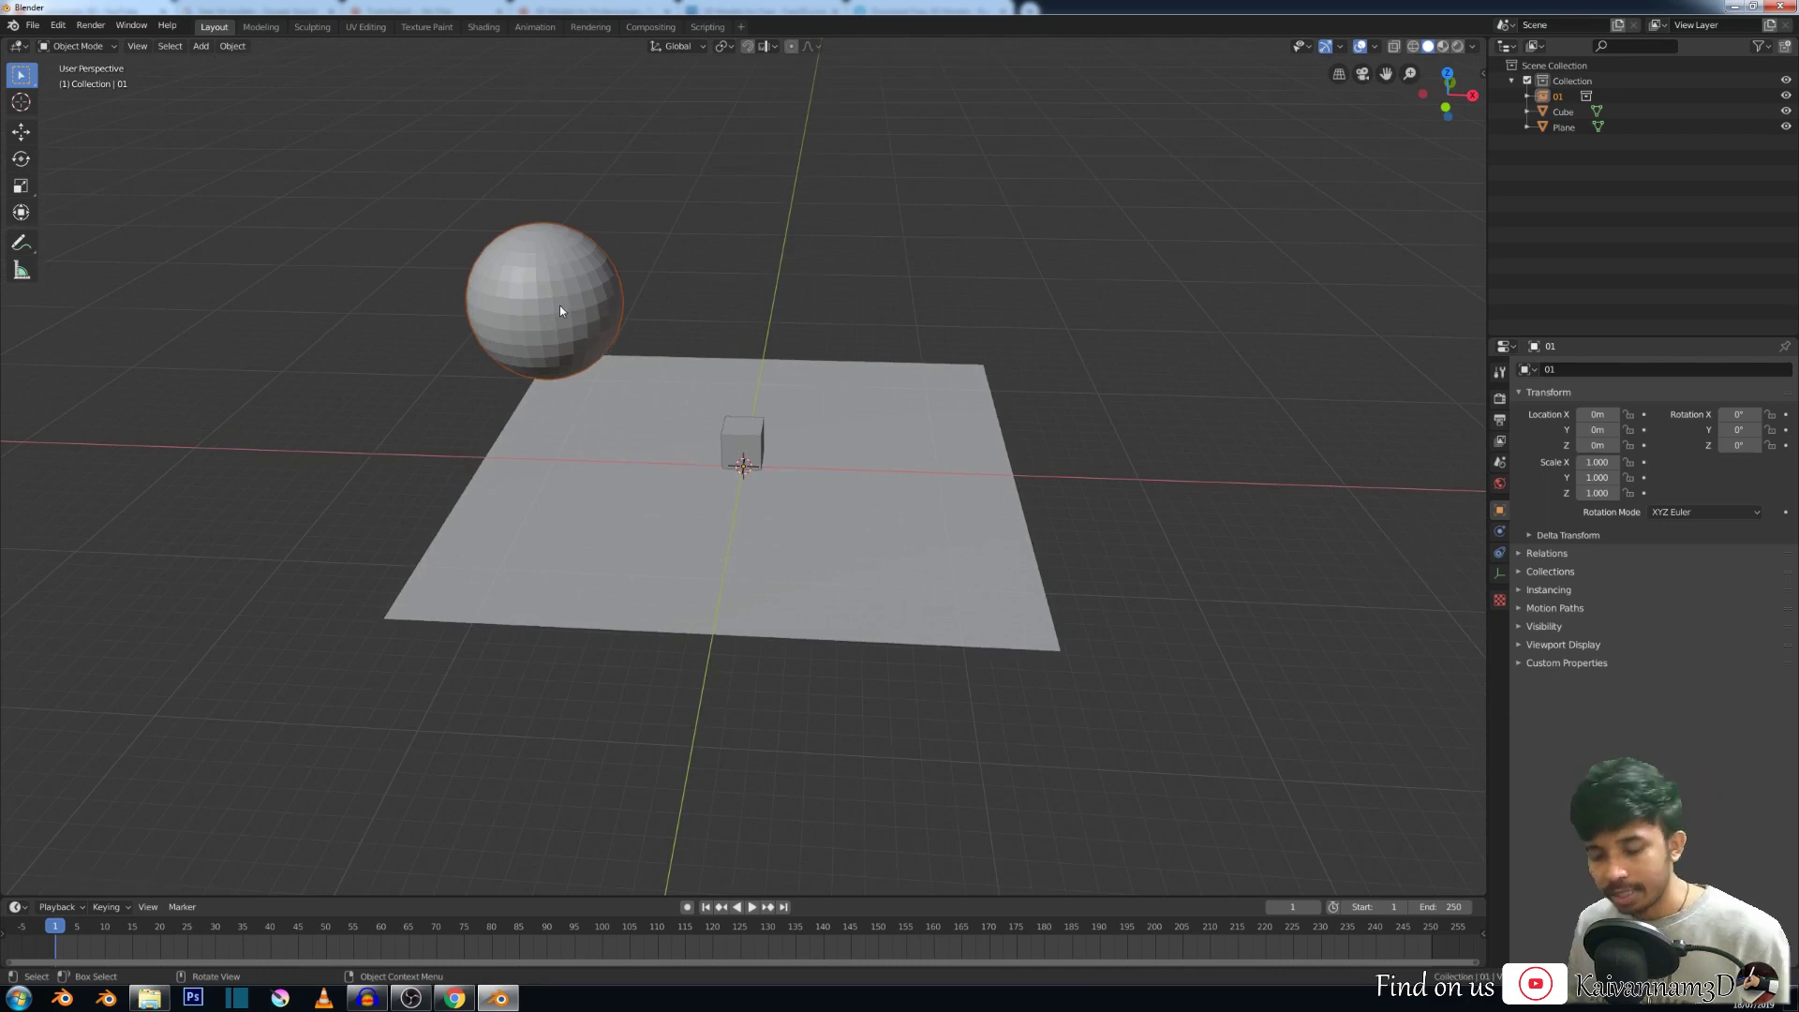
{"action": "scroll", "coordinate": [653, 289], "scroll_direction": "down", "scroll_amount": 2}
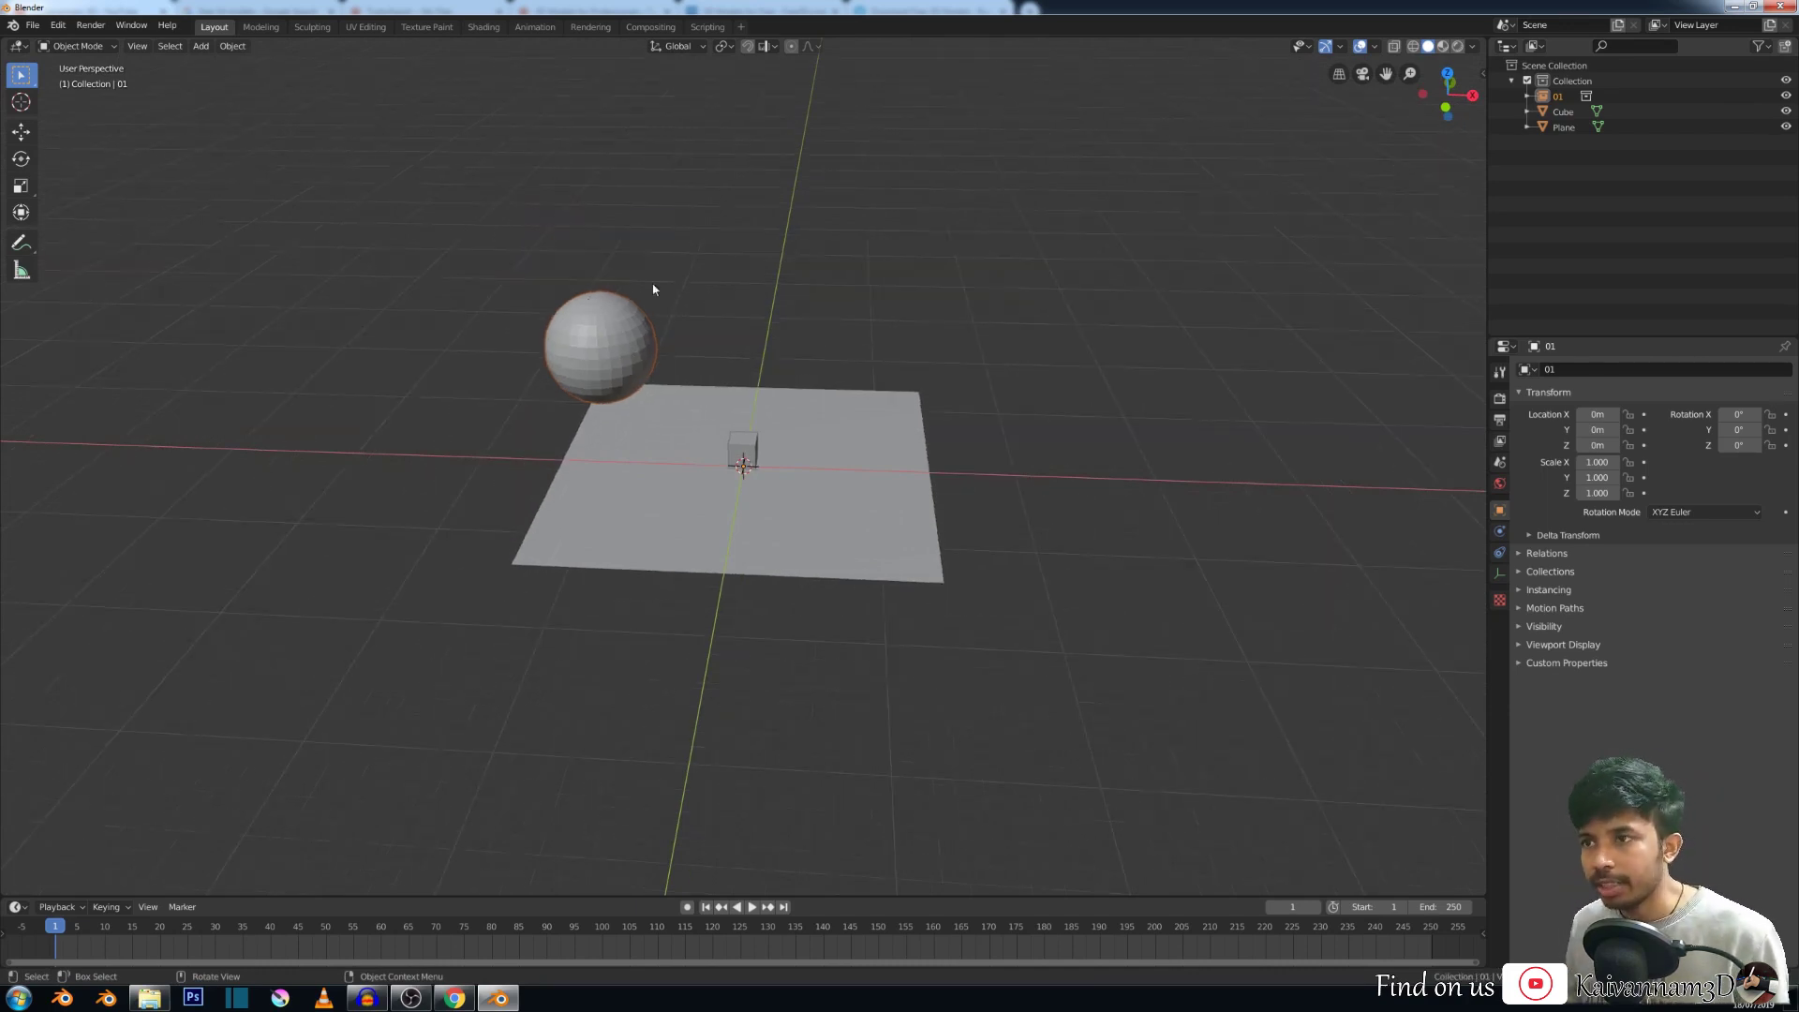
{"action": "key", "text": "g"}
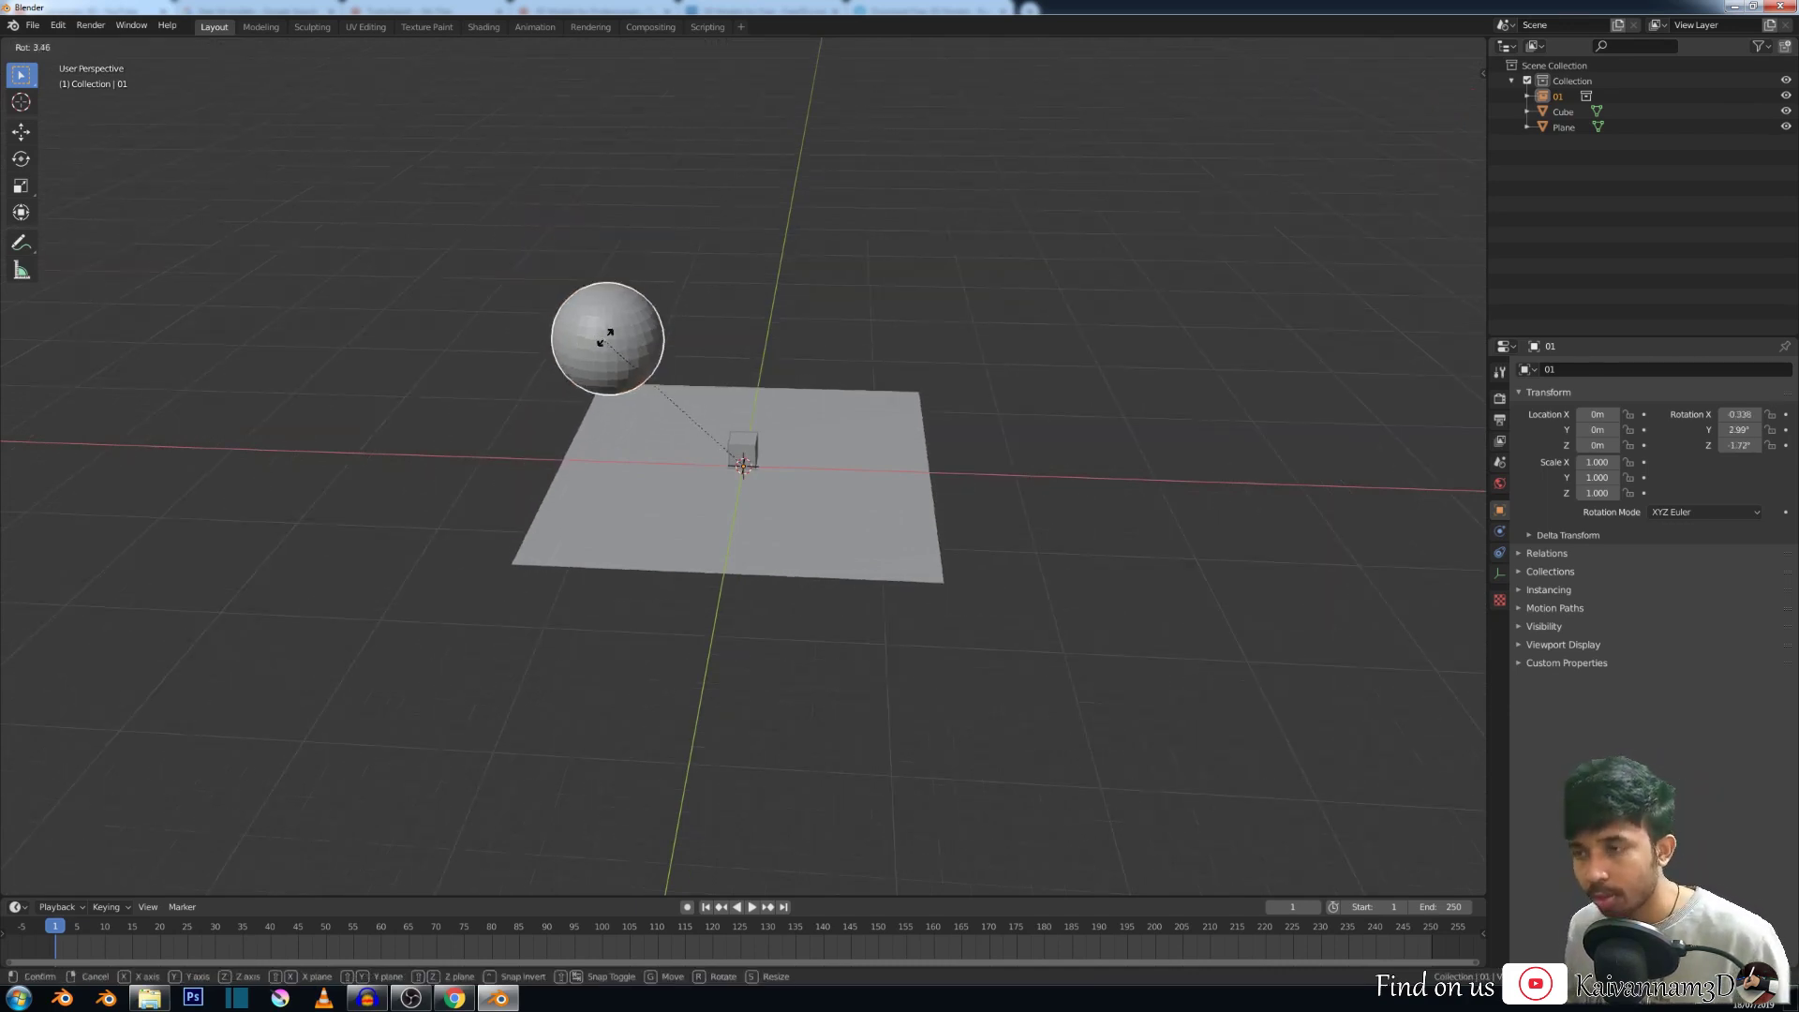
{"action": "key", "text": "Escape"}
{"action": "key", "text": "g"}
{"action": "key", "text": "Escape"}
{"action": "key", "text": "g"}
{"action": "key", "text": "Escape"}
{"action": "scroll", "coordinate": [693, 351], "scroll_direction": "up", "scroll_amount": 2}
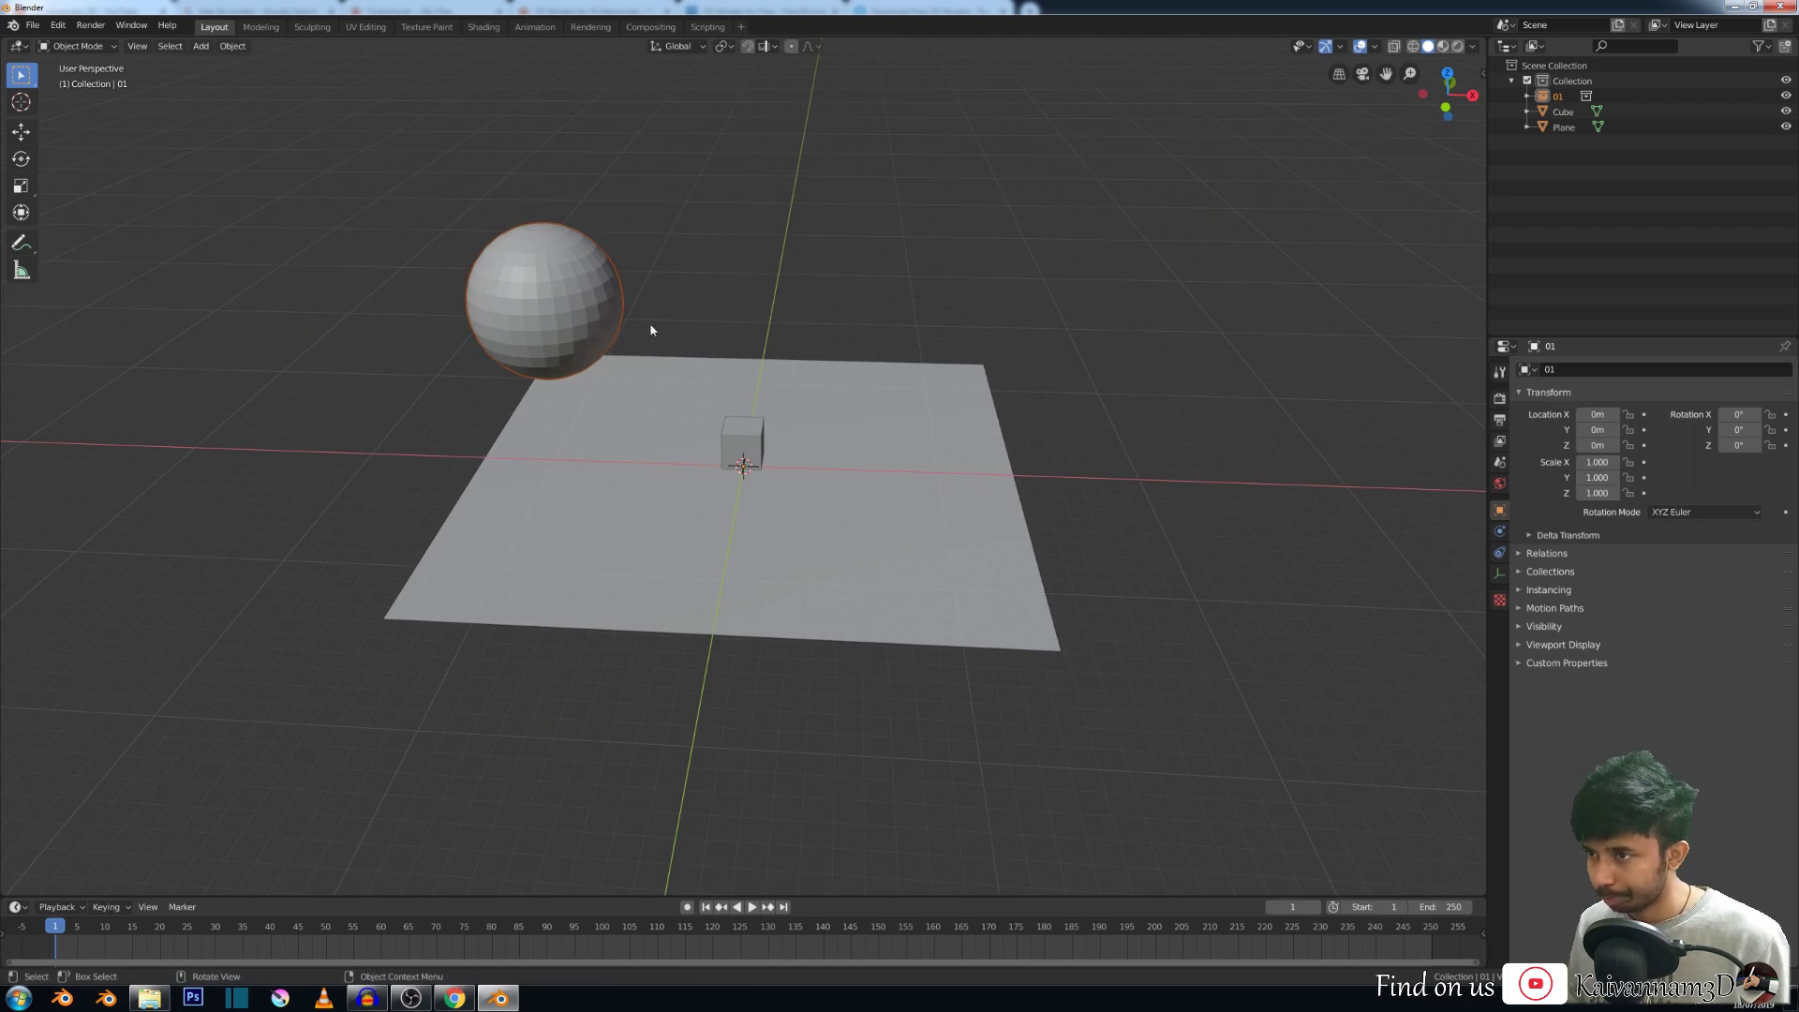
{"action": "scroll", "coordinate": [651, 329], "scroll_direction": "down", "scroll_amount": 3}
{"action": "mouse_move", "coordinate": [599, 326]}
{"action": "middle_mouse_down"}
{"action": "mouse_move", "coordinate": [549, 323]}
{"action": "mouse_move", "coordinate": [551, 346]}
{"action": "mouse_move", "coordinate": [567, 341]}
{"action": "middle_mouse_up"}
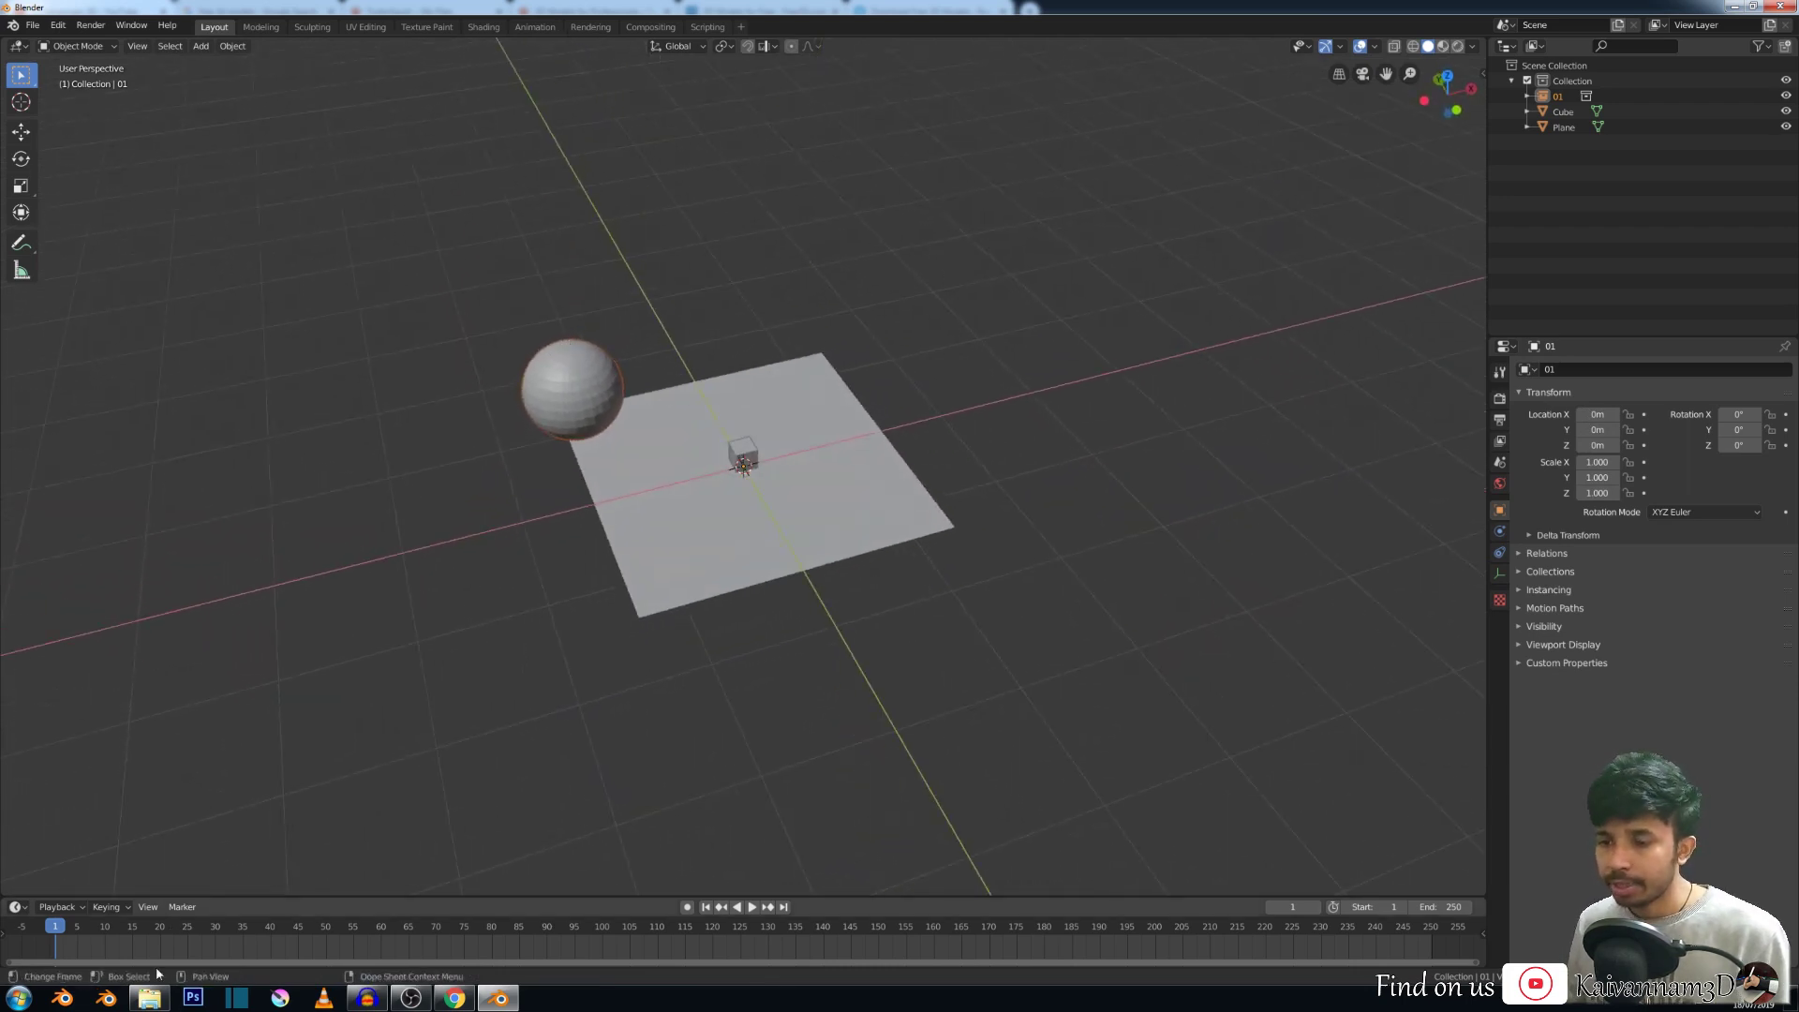
{"action": "left_click", "coordinate": [106, 998]}
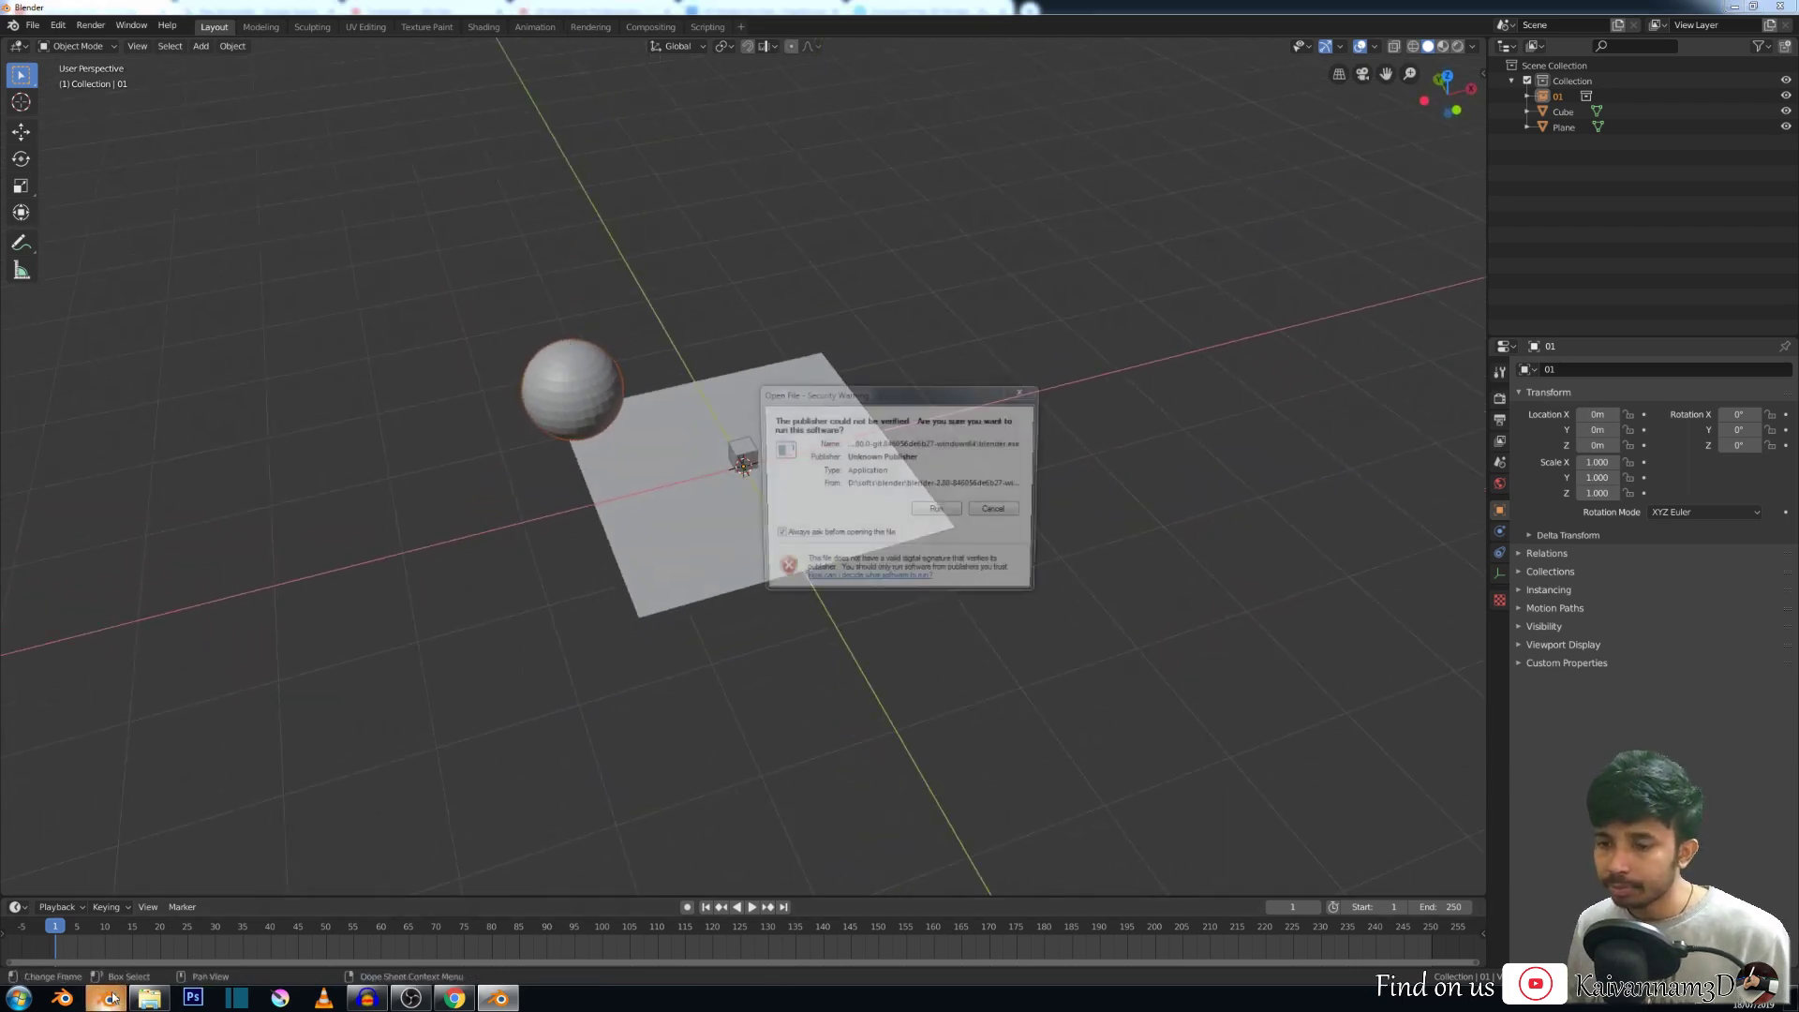
Launch Blender, open sp01.blend from the recent files and select the sphere.
{"action": "left_click", "coordinate": [931, 513]}
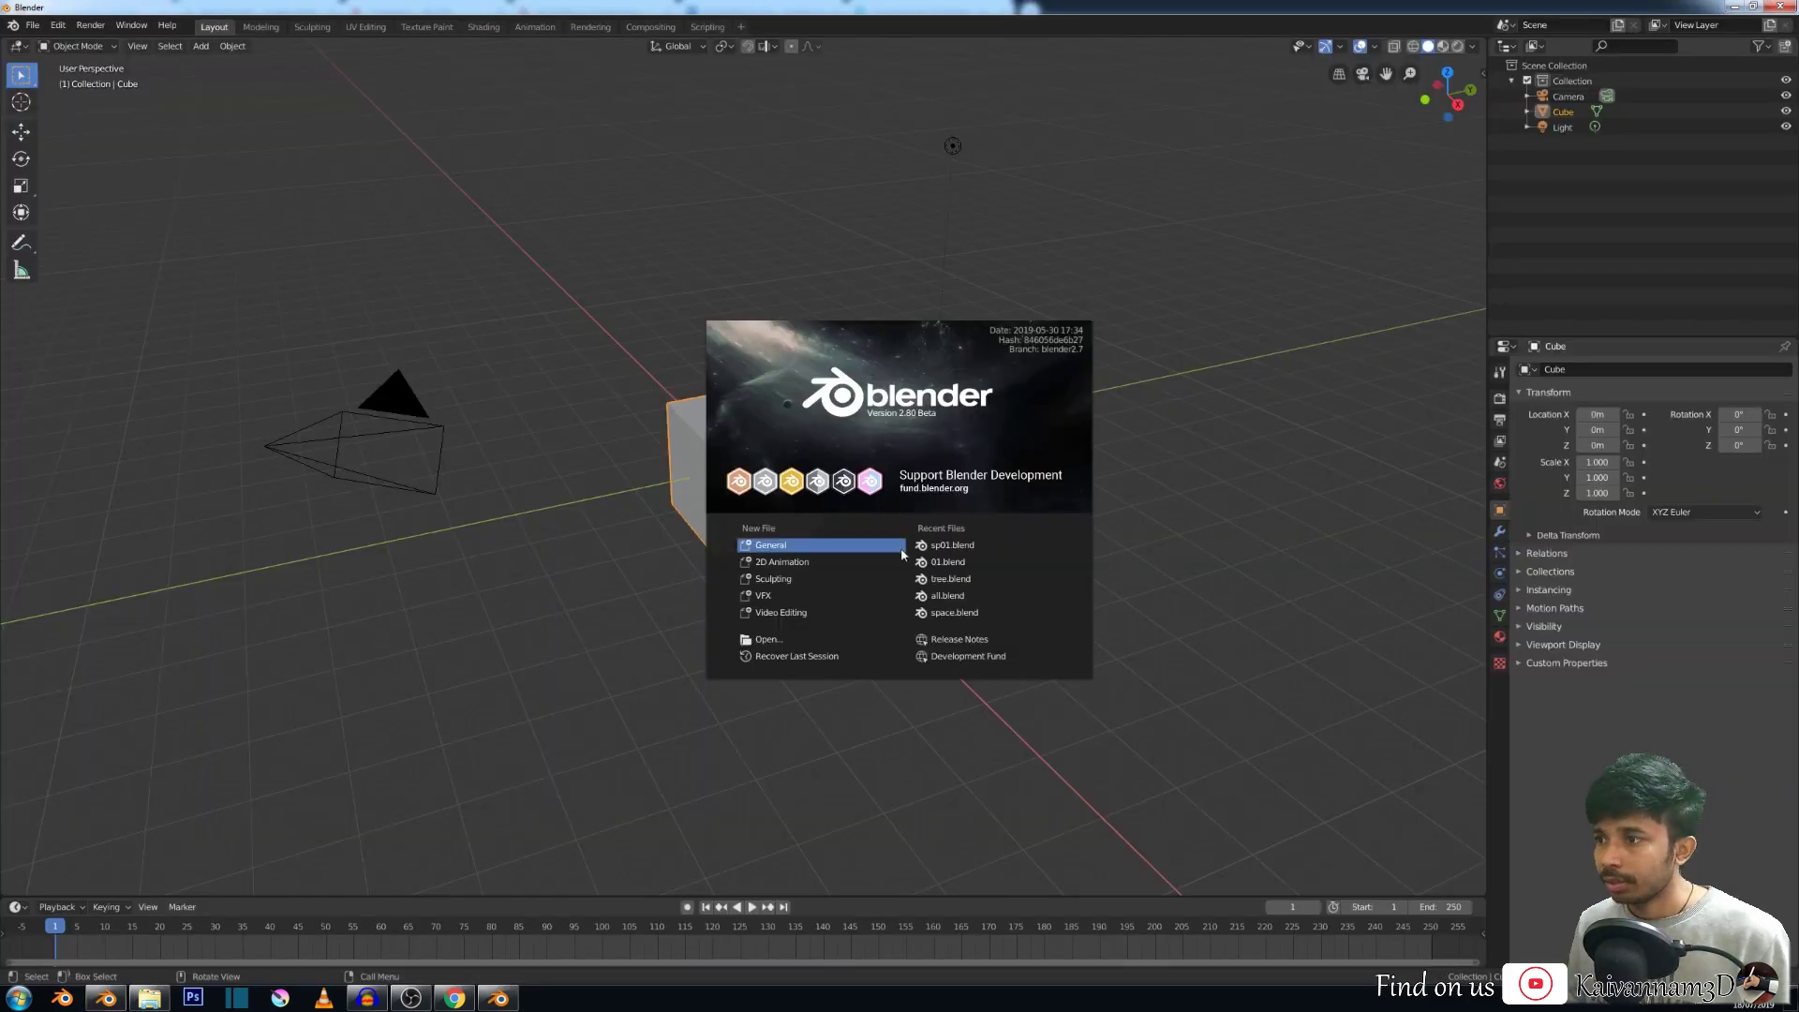
{"action": "left_click", "coordinate": [949, 546]}
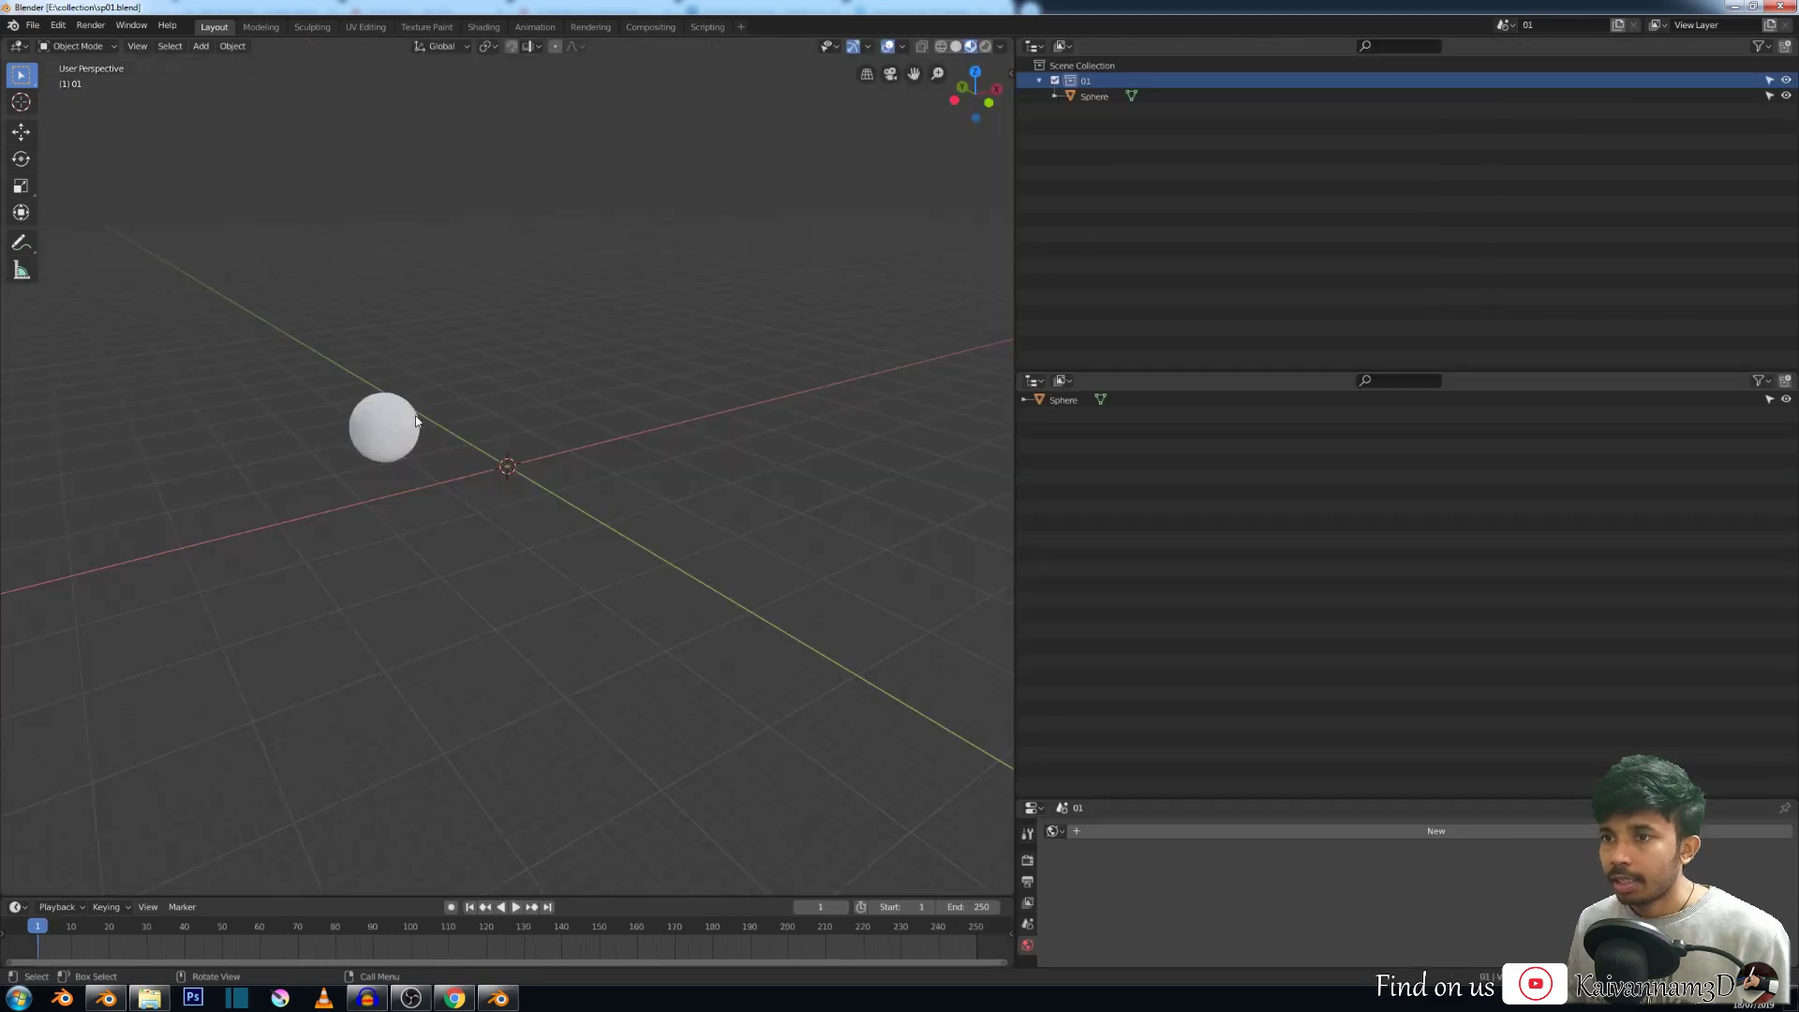
{"action": "left_click", "coordinate": [319, 400]}
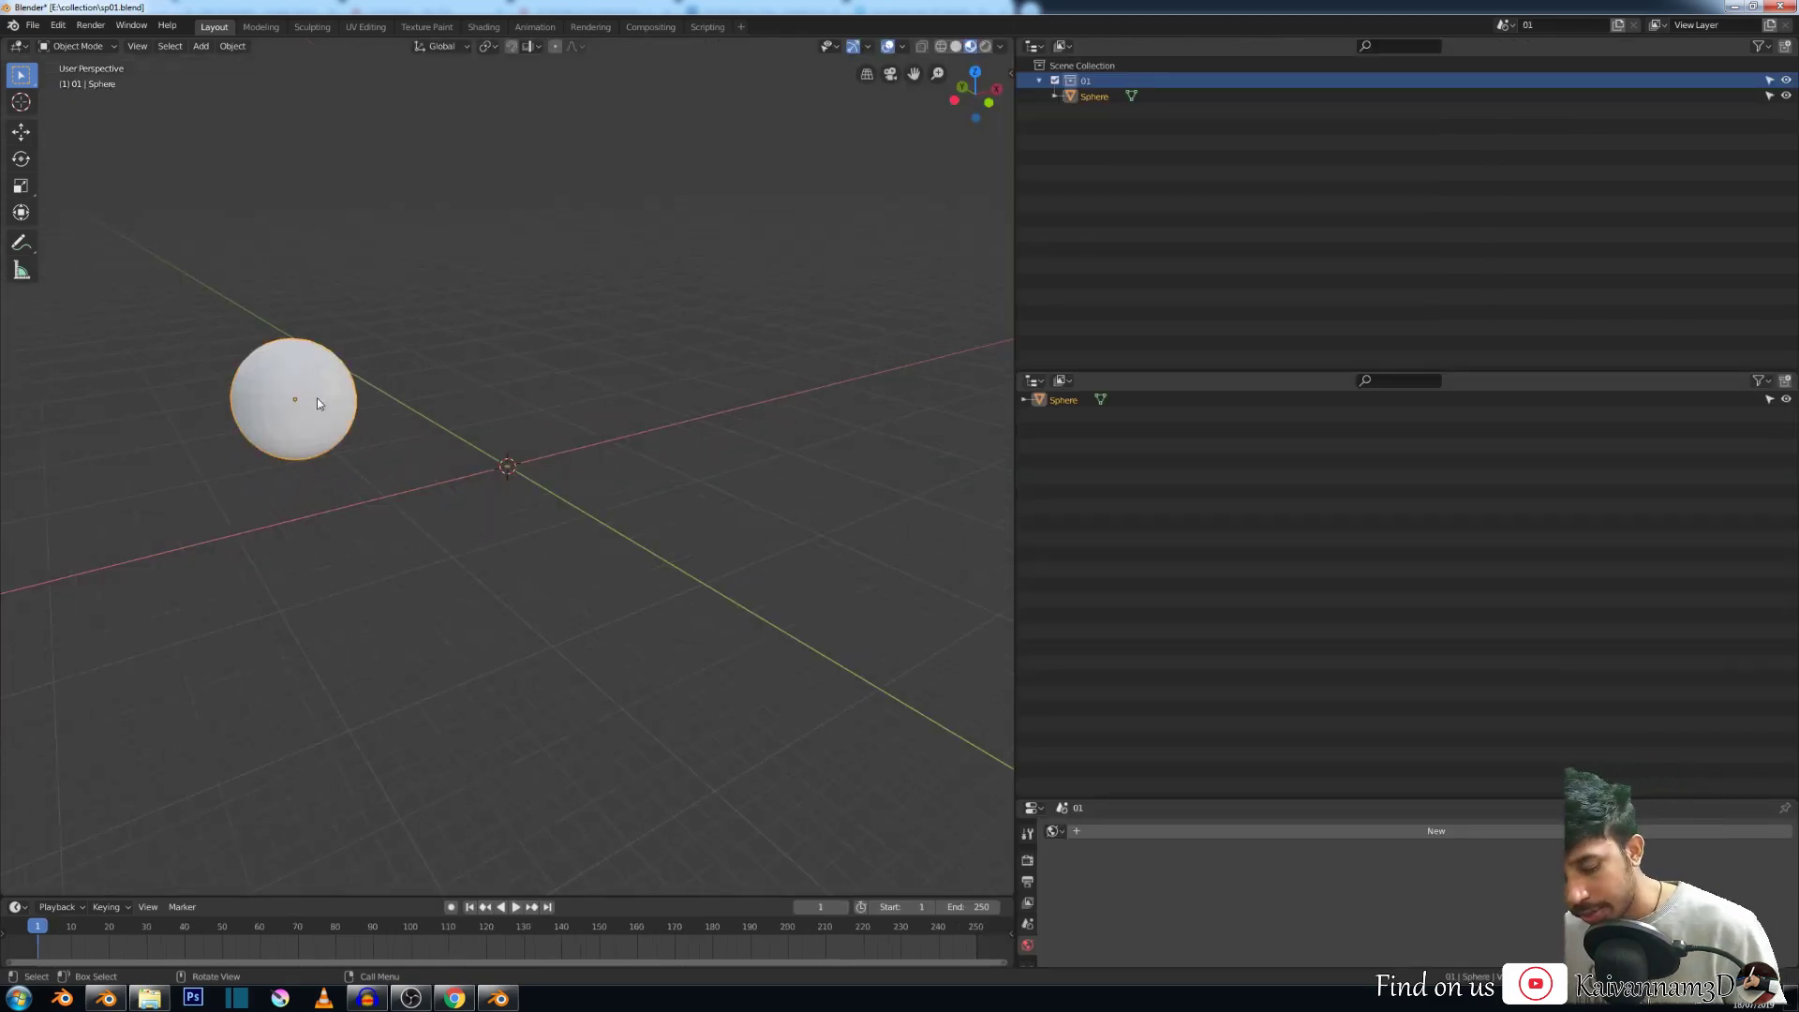
{"action": "scroll", "coordinate": [316, 397], "scroll_direction": "up", "scroll_amount": 5}
{"action": "scroll", "coordinate": [327, 399], "scroll_direction": "down", "scroll_amount": 5}
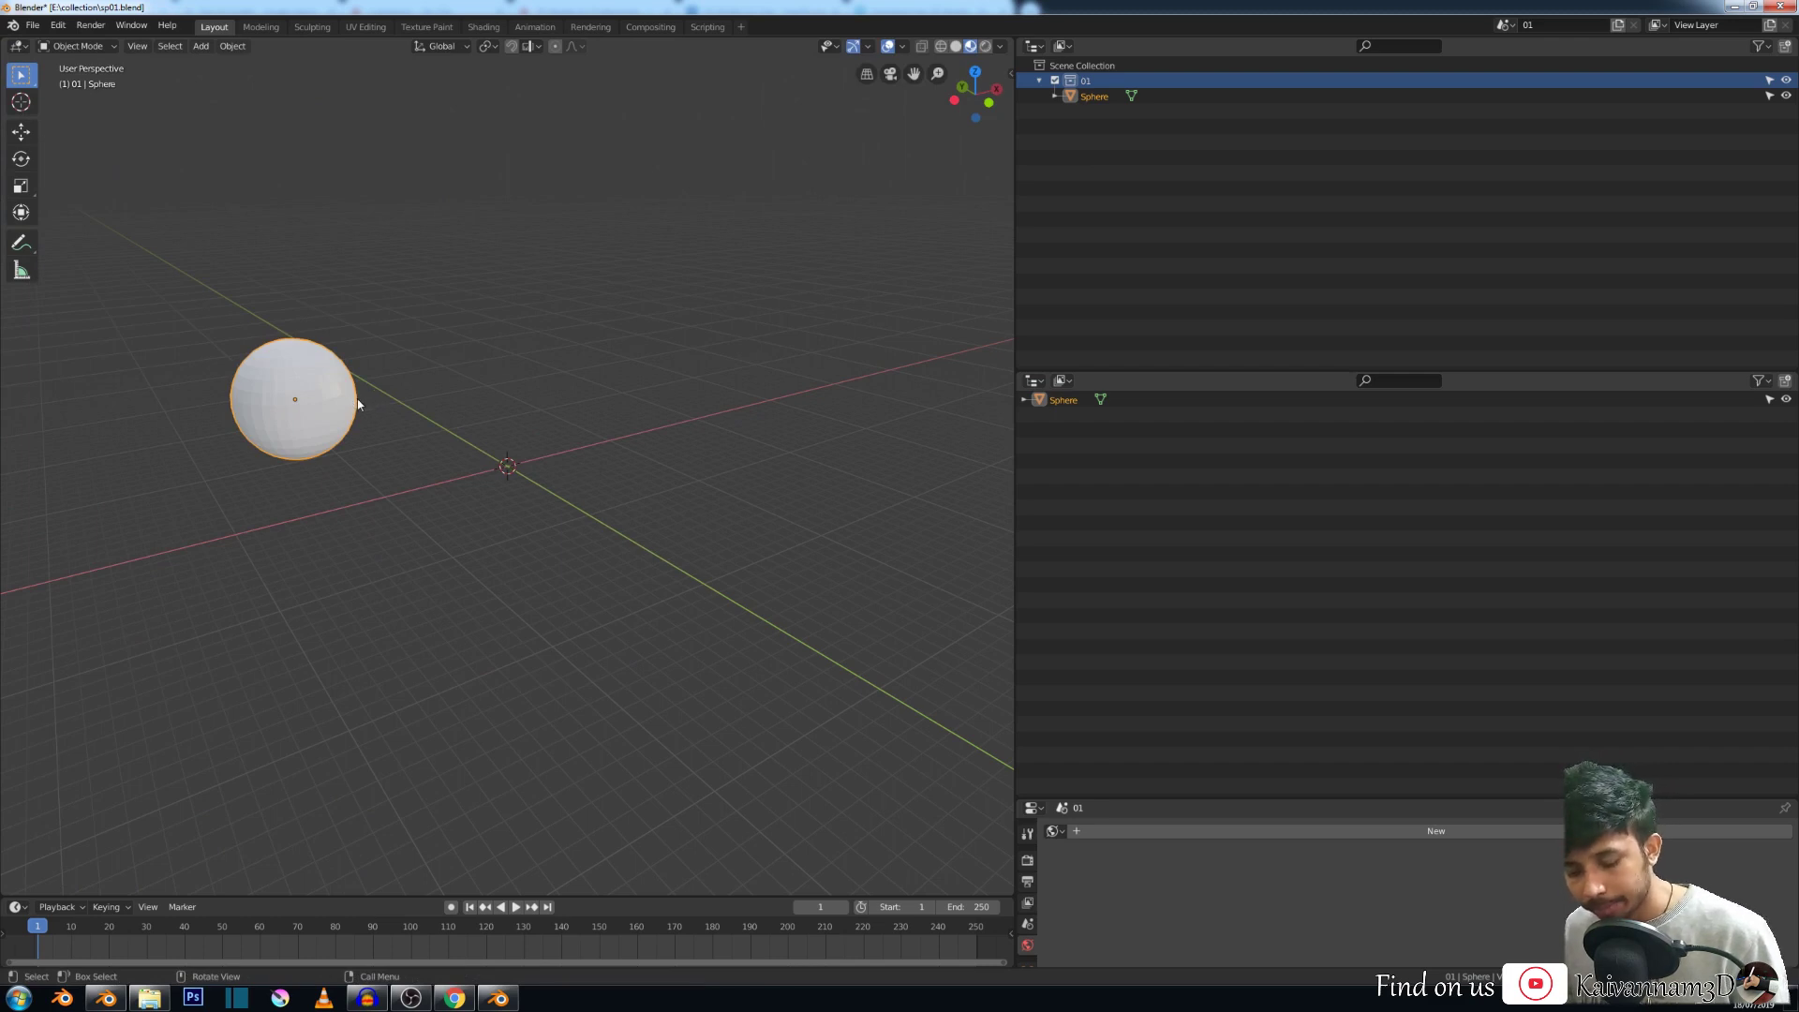
Extrude a patch of the sphere's faces into a long bar, save sp01.blend, and return to the linking scene.
{"action": "key", "text": "Tab"}
{"action": "left_click", "coordinate": [389, 405]}
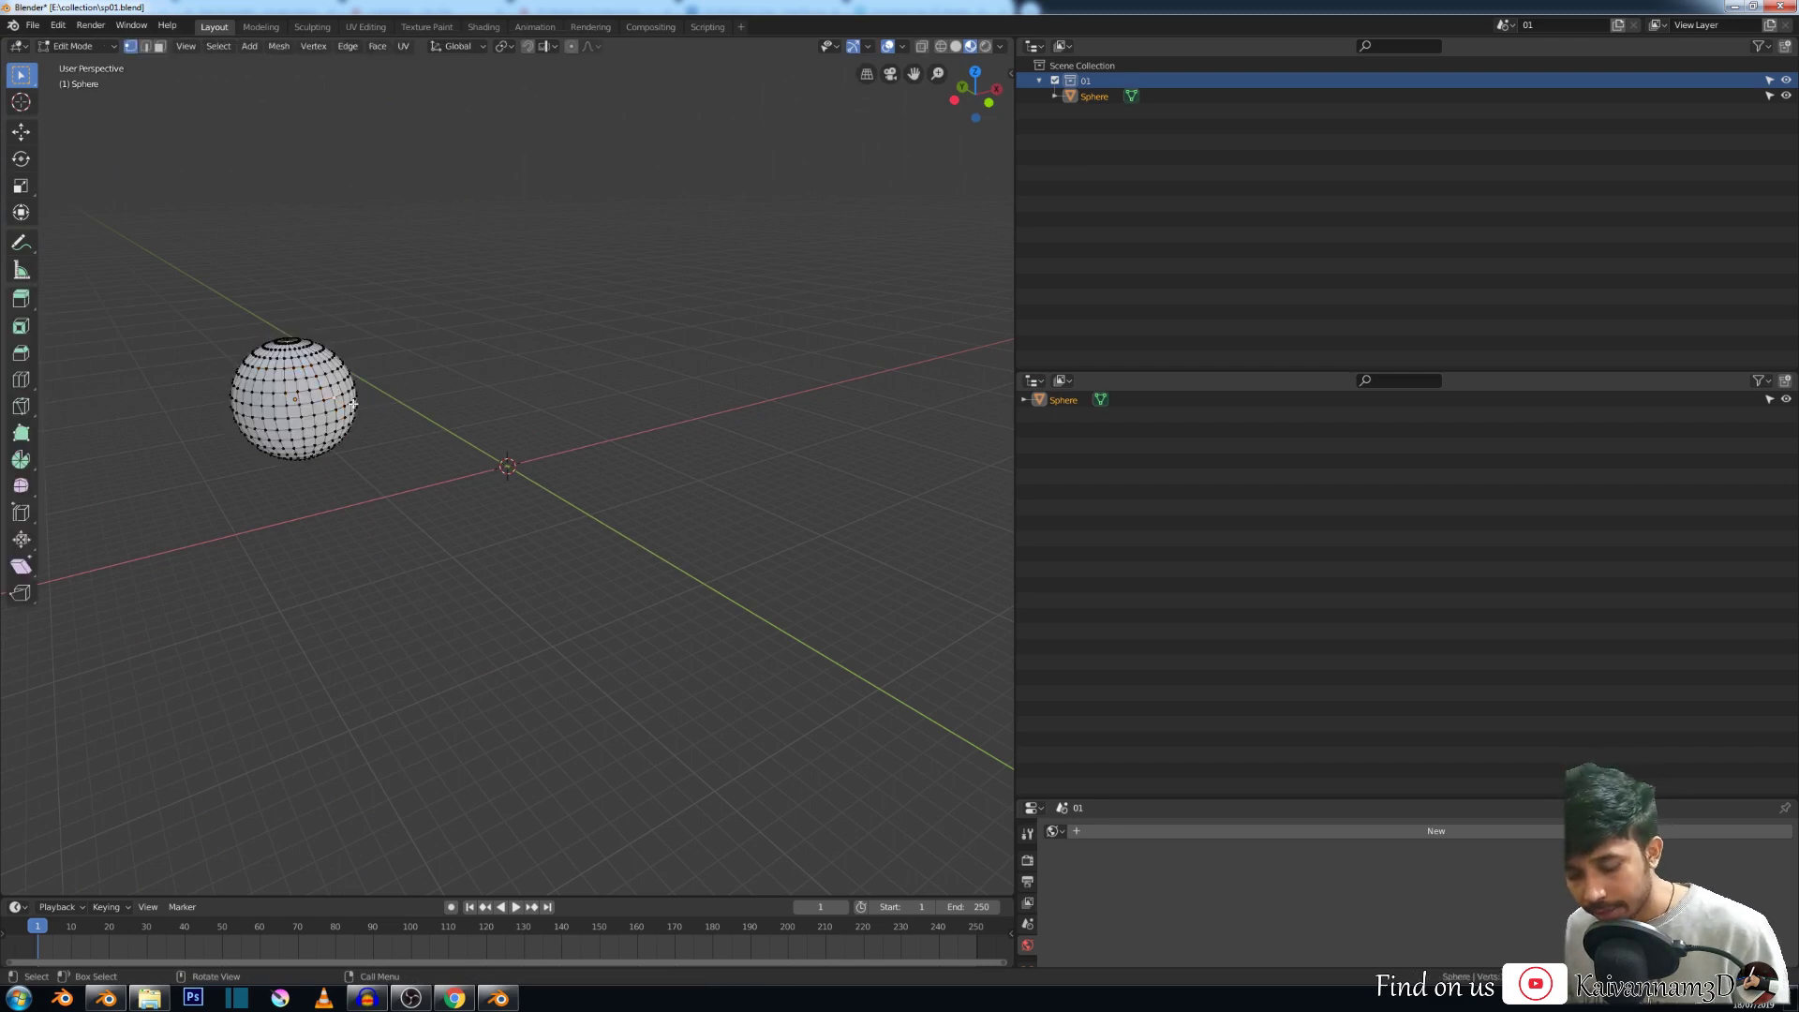
{"action": "left_click_drag", "start_coordinate": [352, 379], "coordinate": [309, 429]}
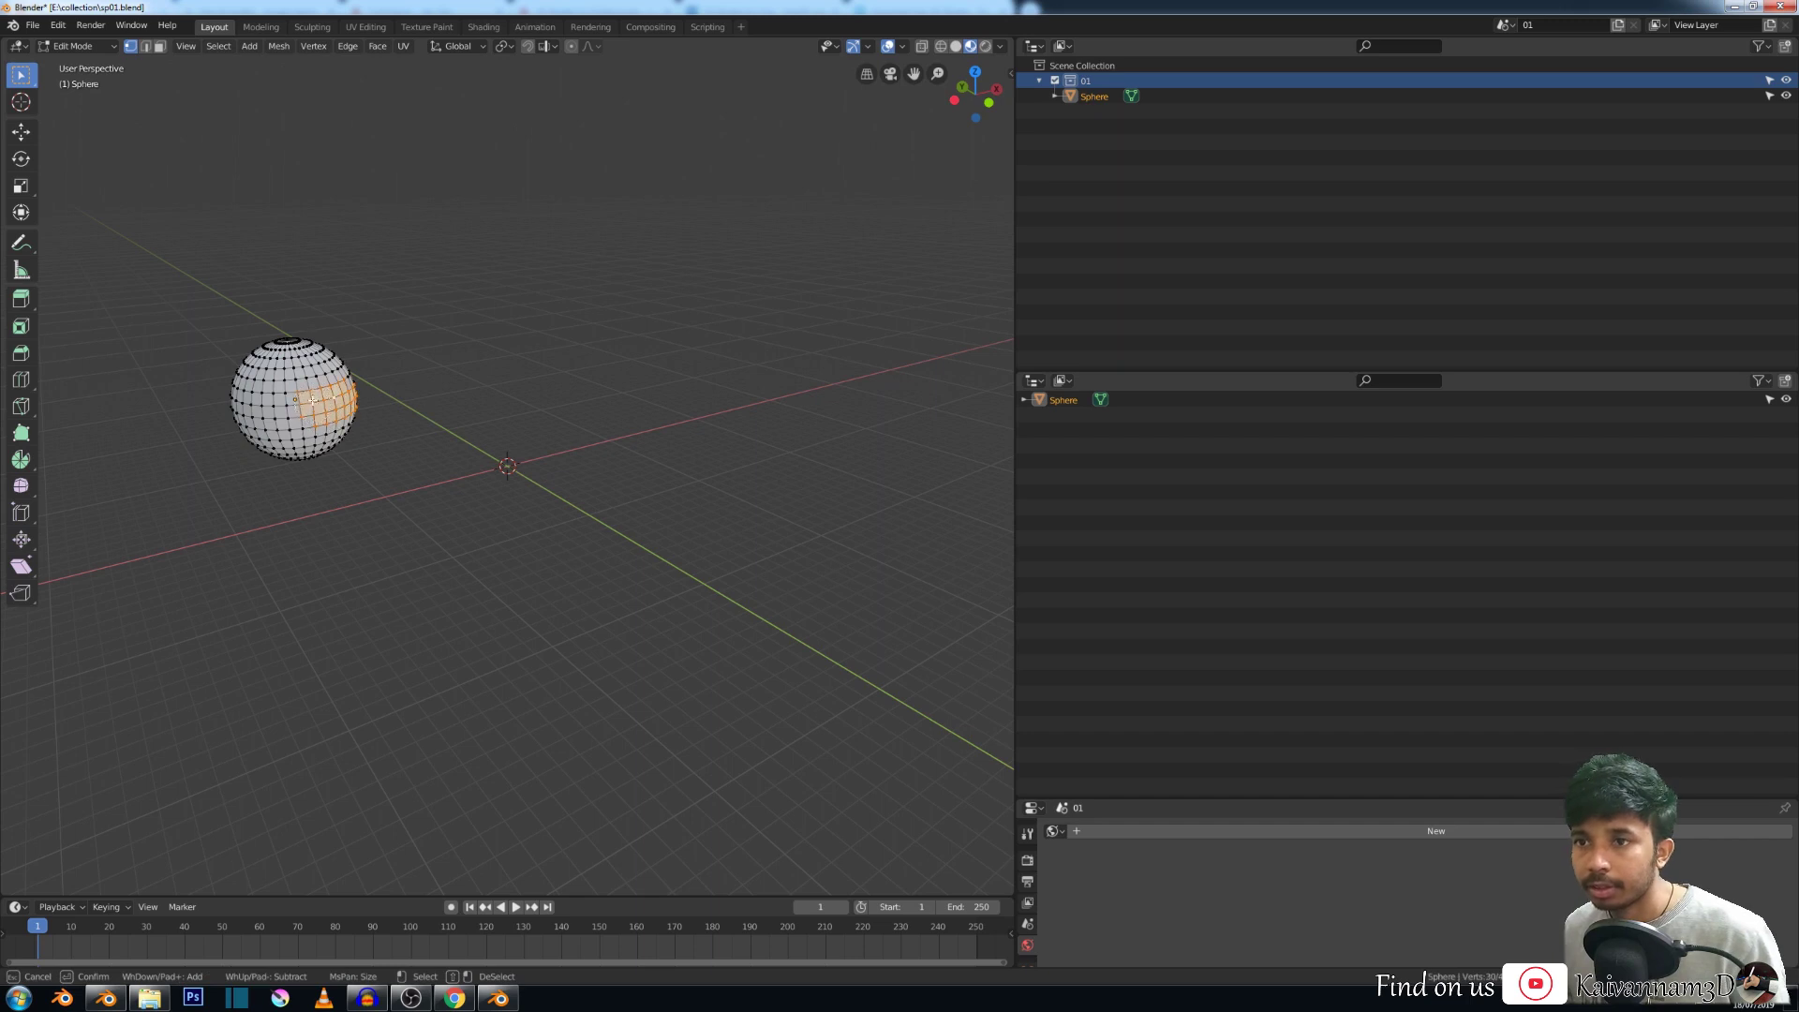
{"action": "key", "text": "e"}
{"action": "left_click", "coordinate": [603, 413]}
{"action": "scroll", "coordinate": [507, 466], "scroll_direction": "down", "scroll_amount": 3}
{"action": "key", "text": "Tab"}
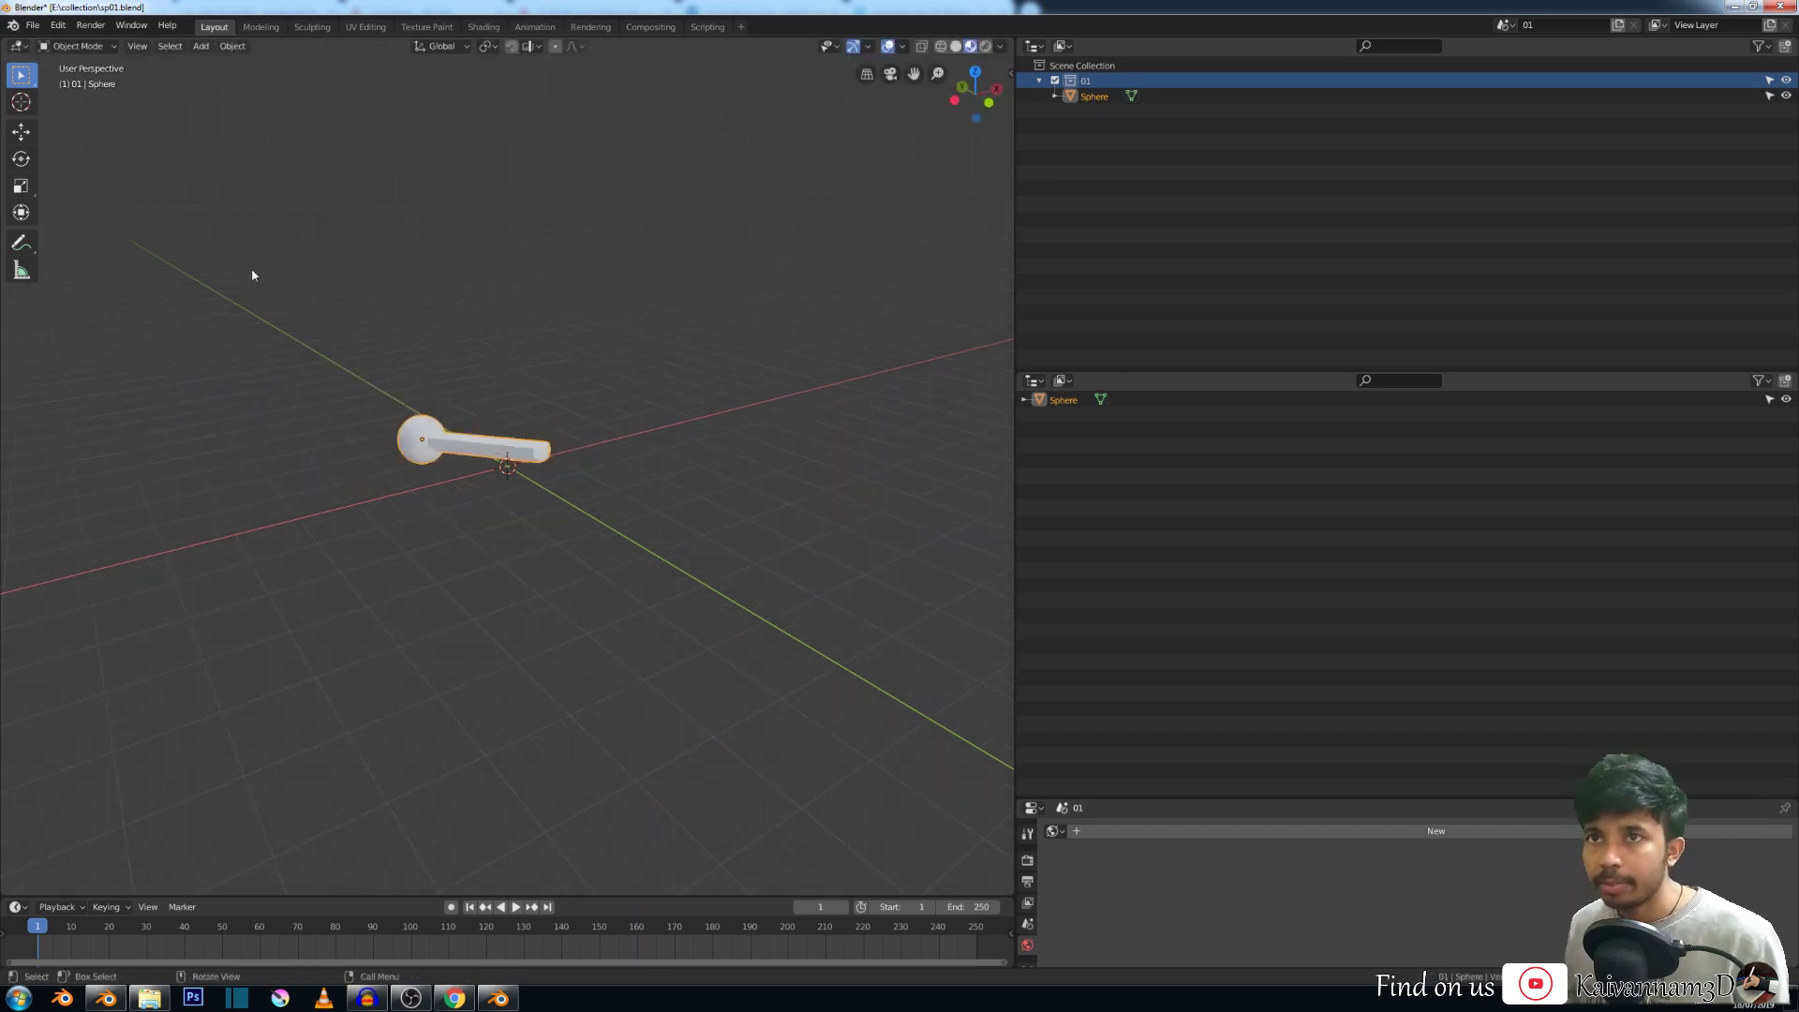
{"action": "key", "text": "ctrl+s"}
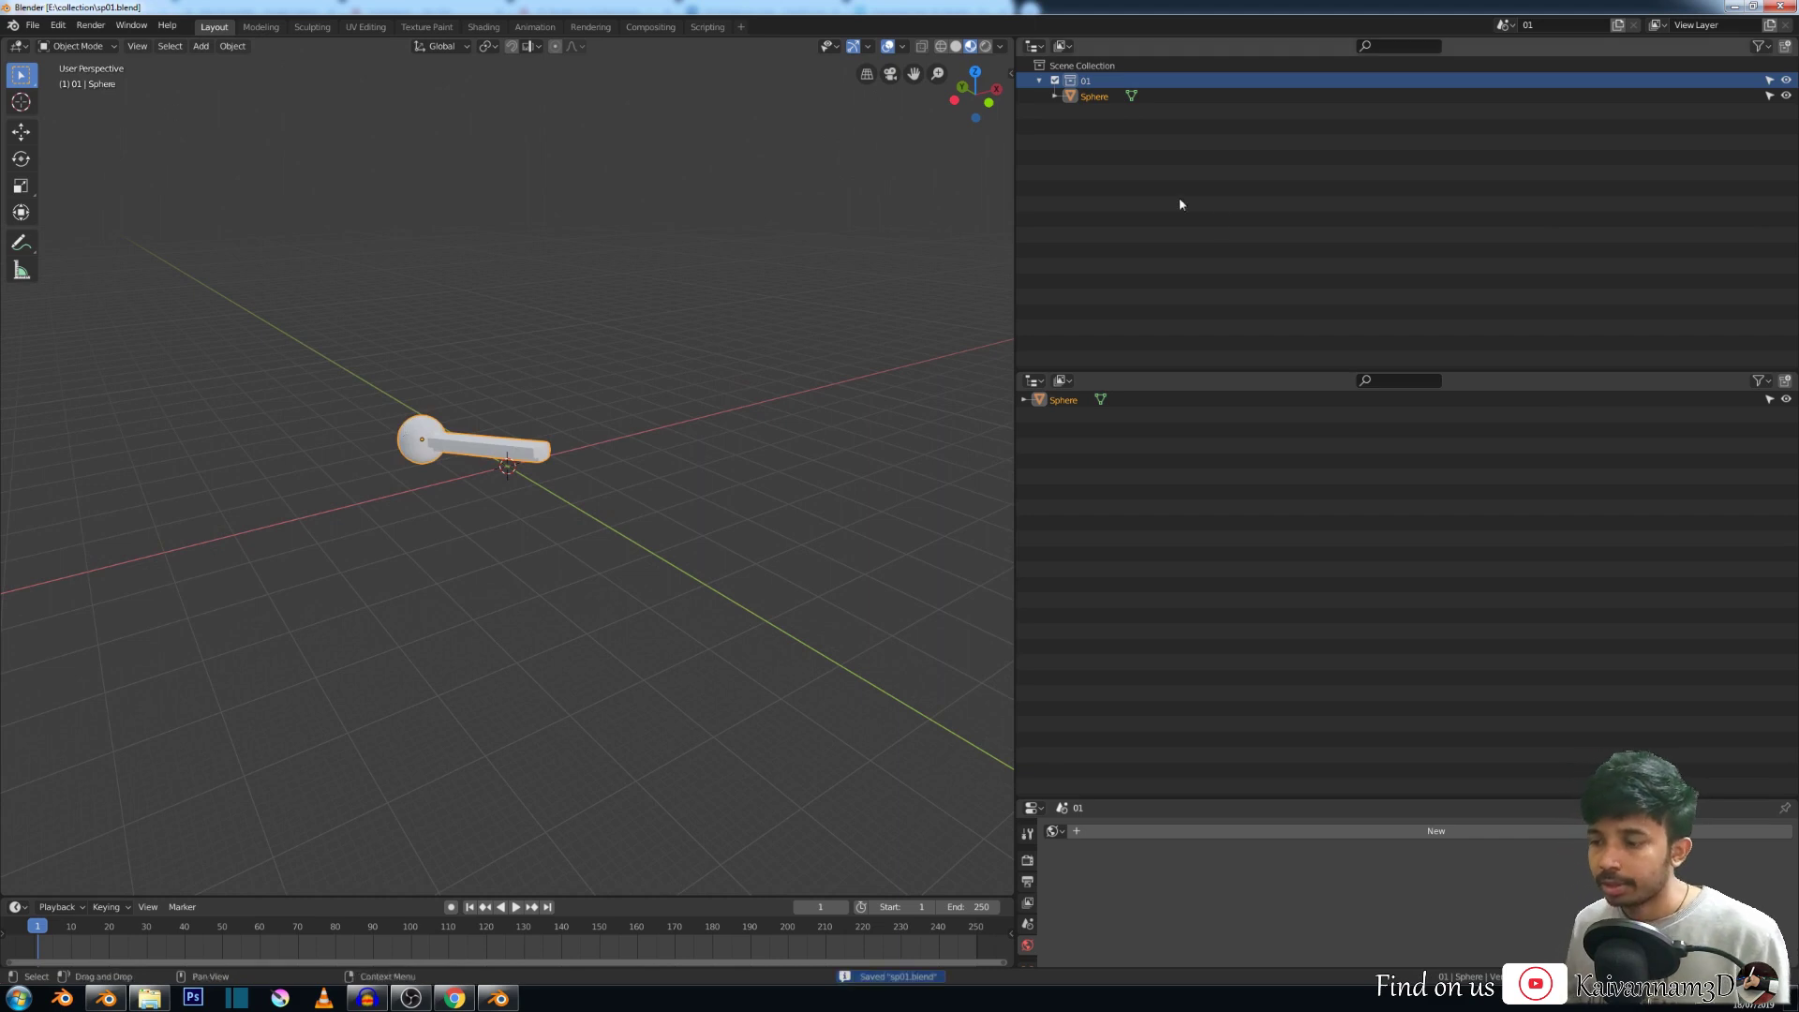
{"action": "left_click", "coordinate": [498, 997]}
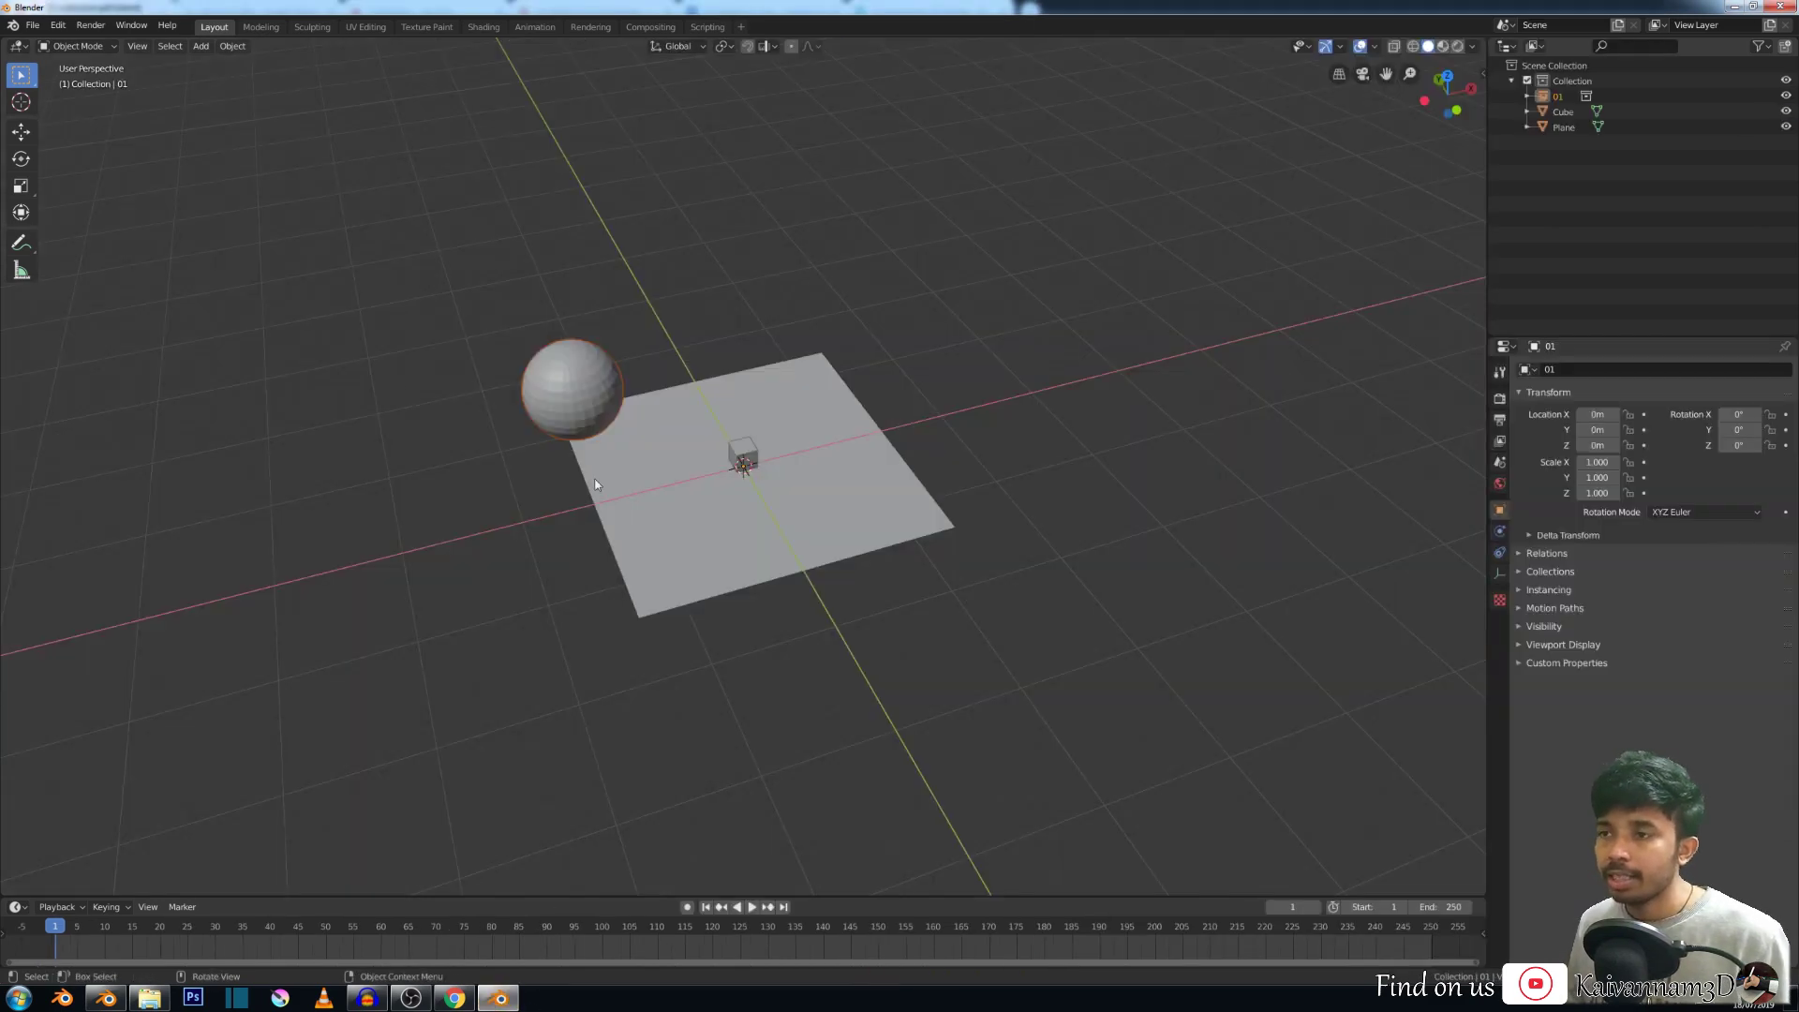
Save the current scene as untitled.blend.
{"action": "left_click", "coordinate": [33, 25]}
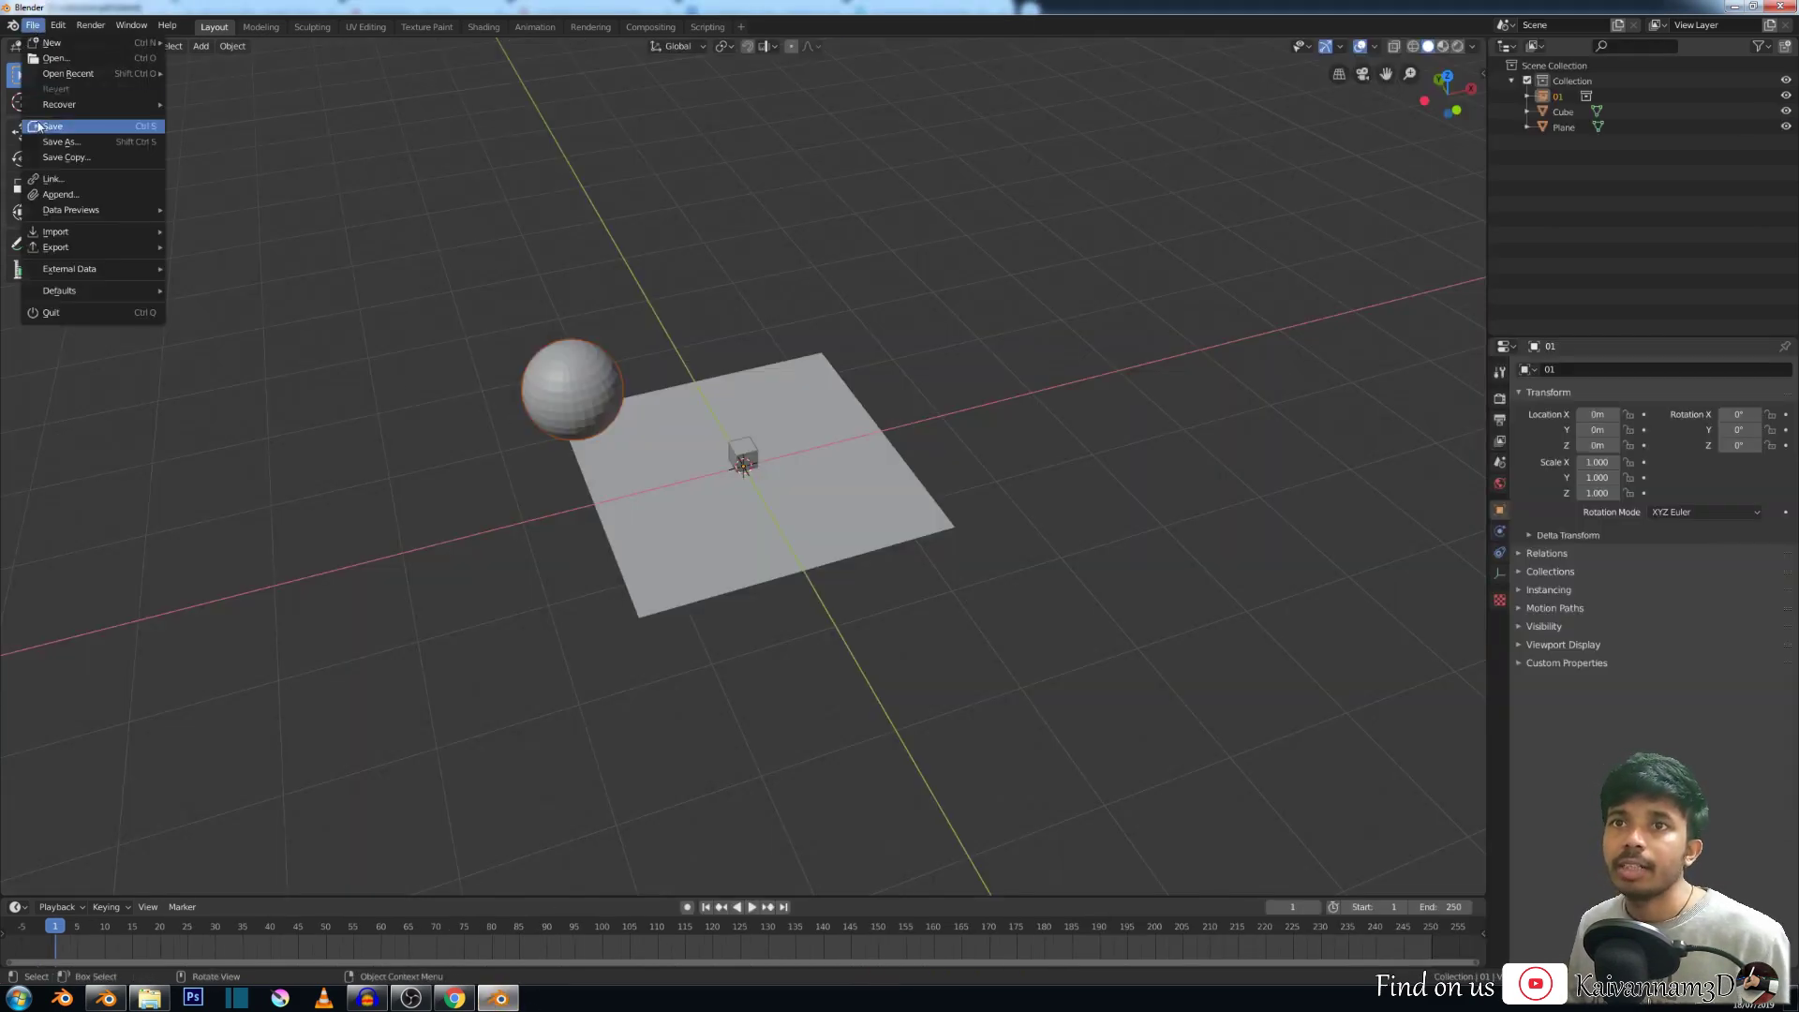
{"action": "scroll", "coordinate": [459, 318], "scroll_direction": "down", "scroll_amount": 3}
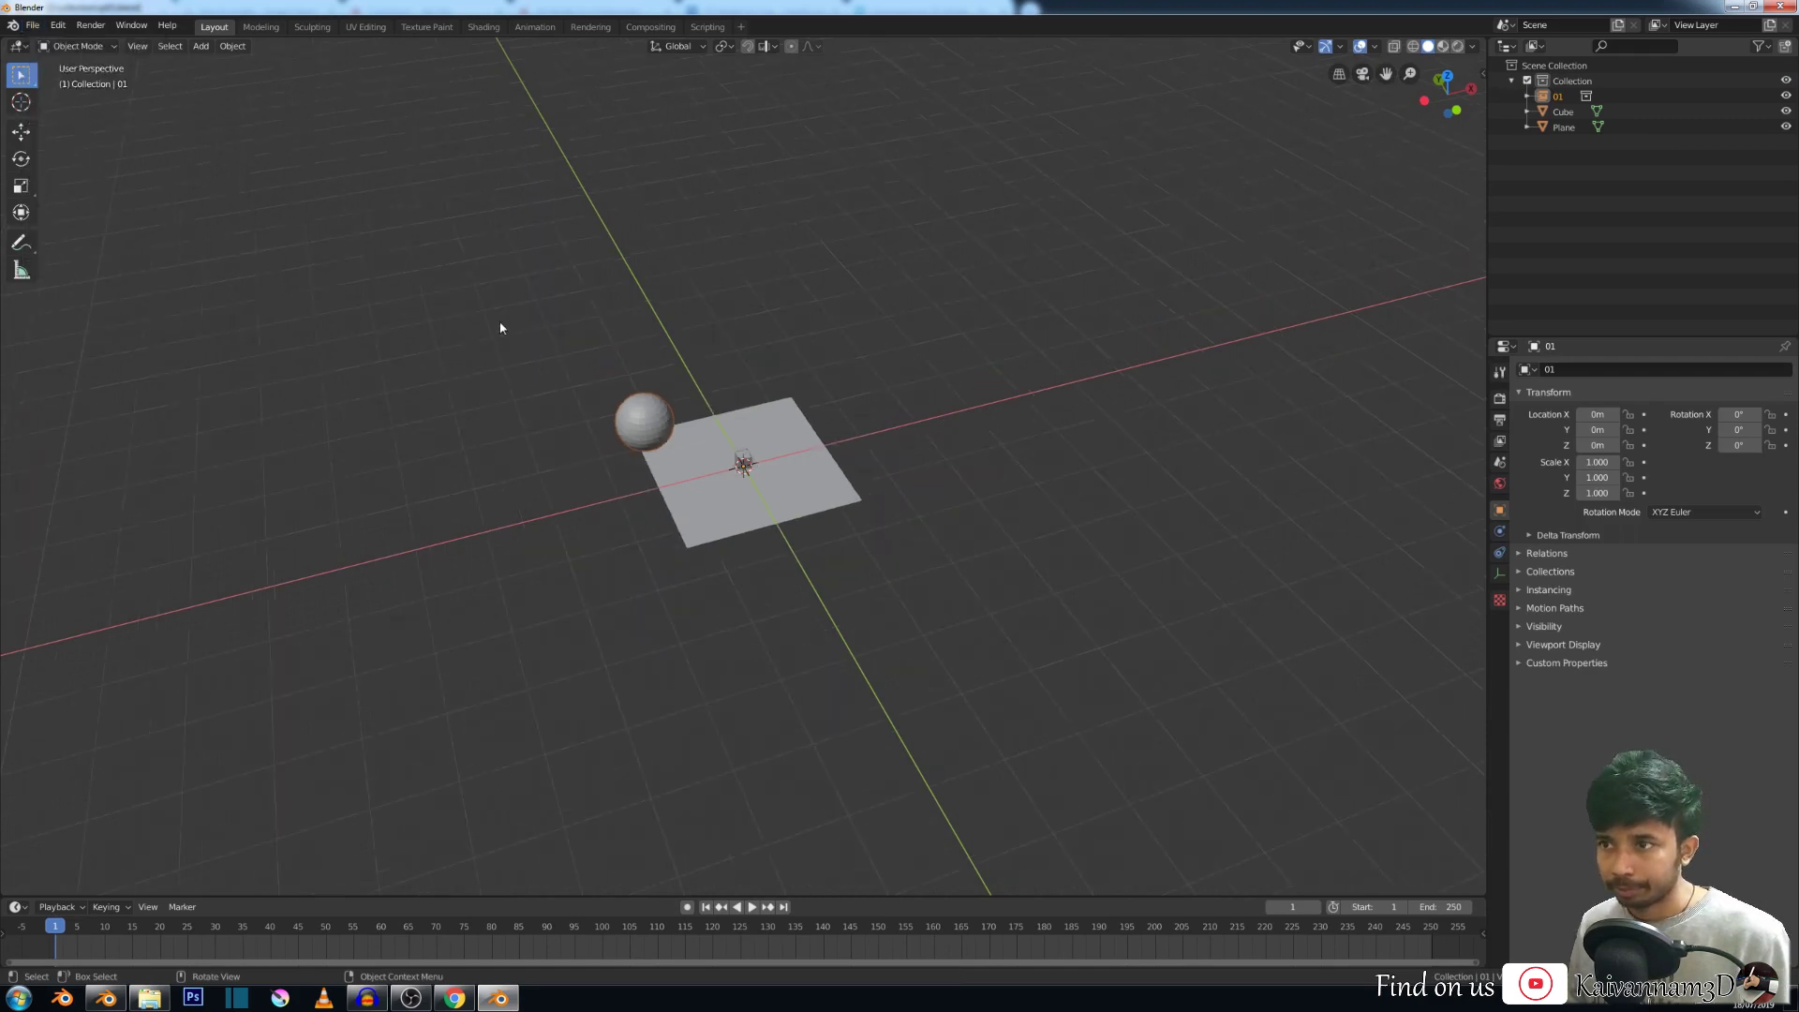
{"action": "middle_click_drag", "start_coordinate": [502, 329], "coordinate": [415, 277]}
{"action": "left_click", "coordinate": [33, 24]}
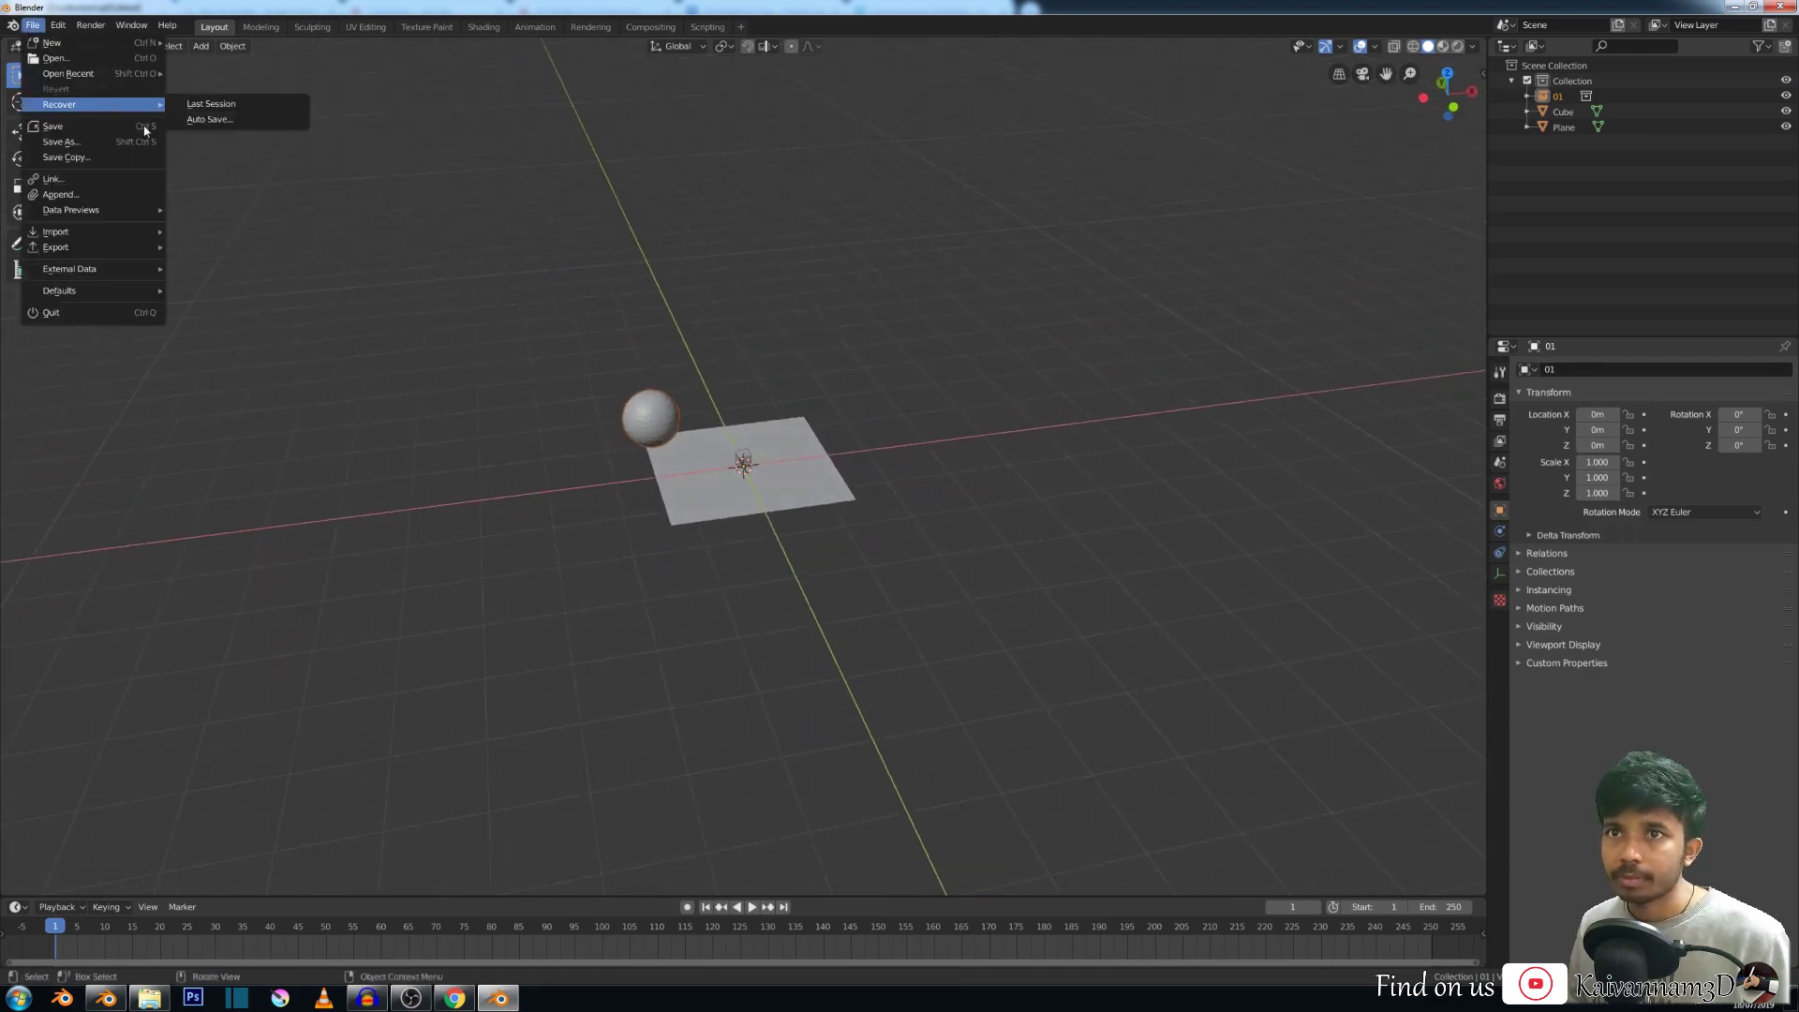
{"action": "key", "text": "ctrl+a"}
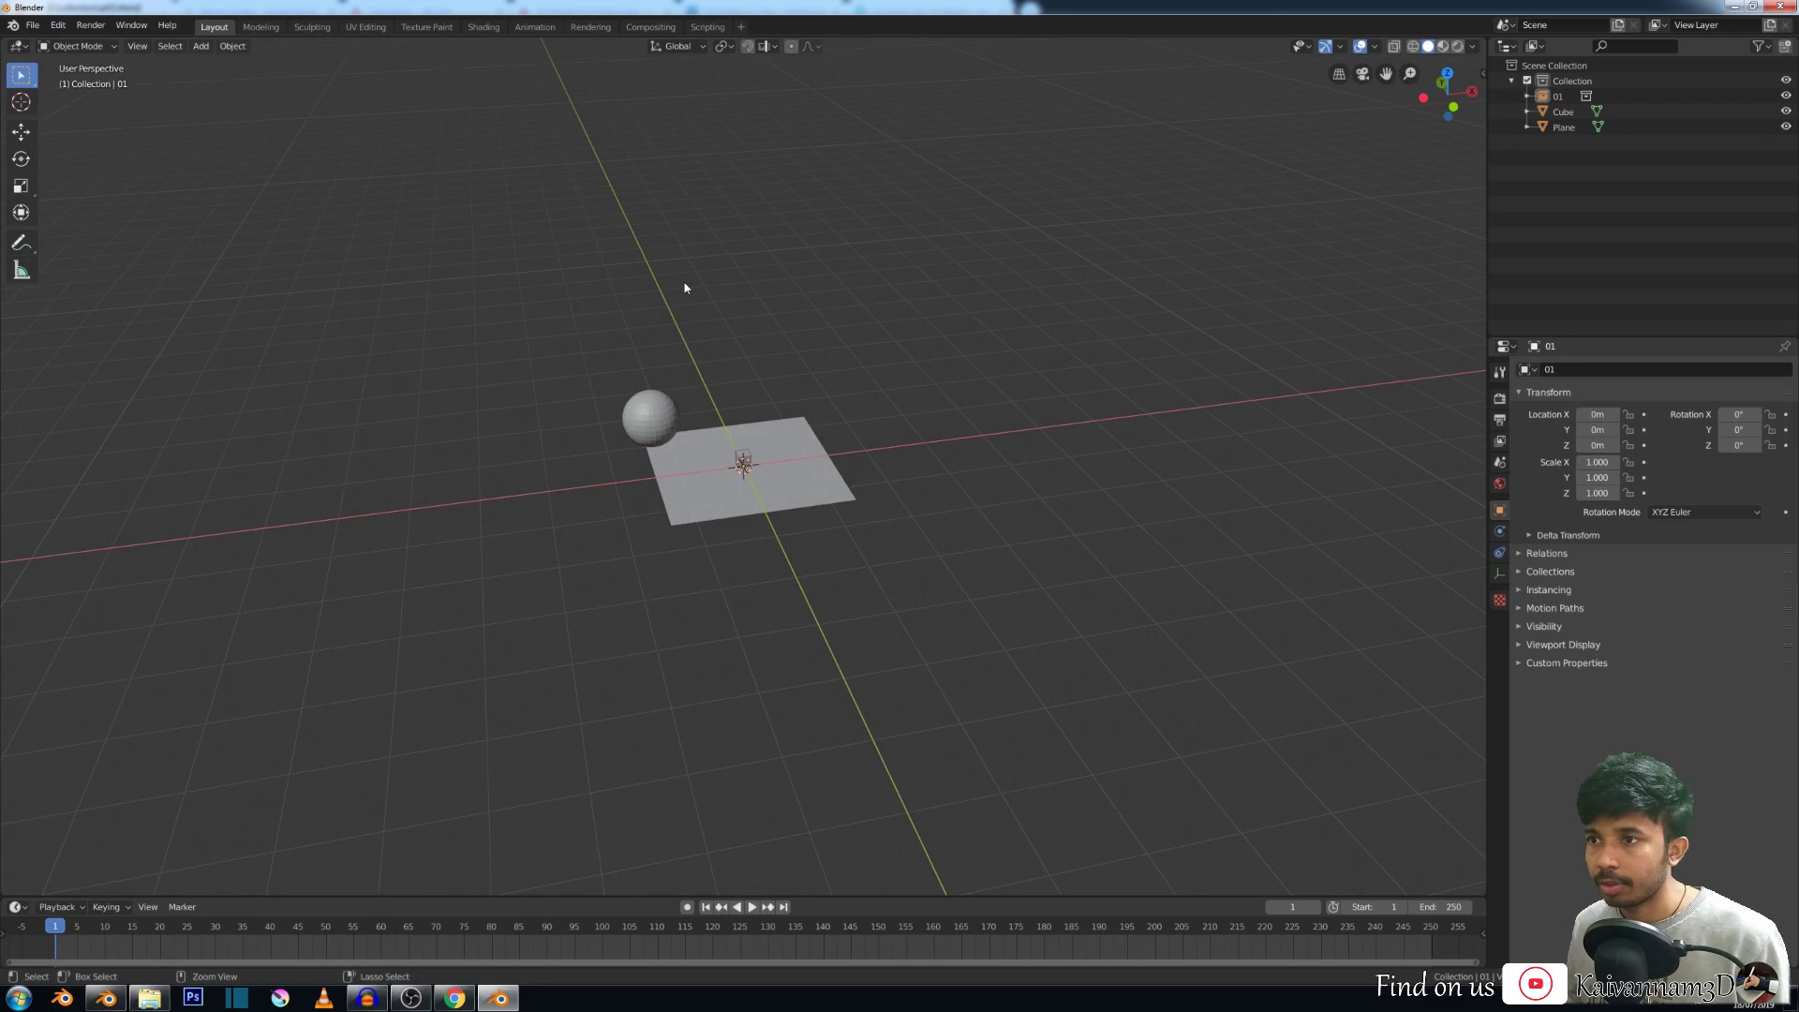
{"action": "key", "text": "ctrl+s"}
{"action": "left_click", "coordinate": [1750, 65]}
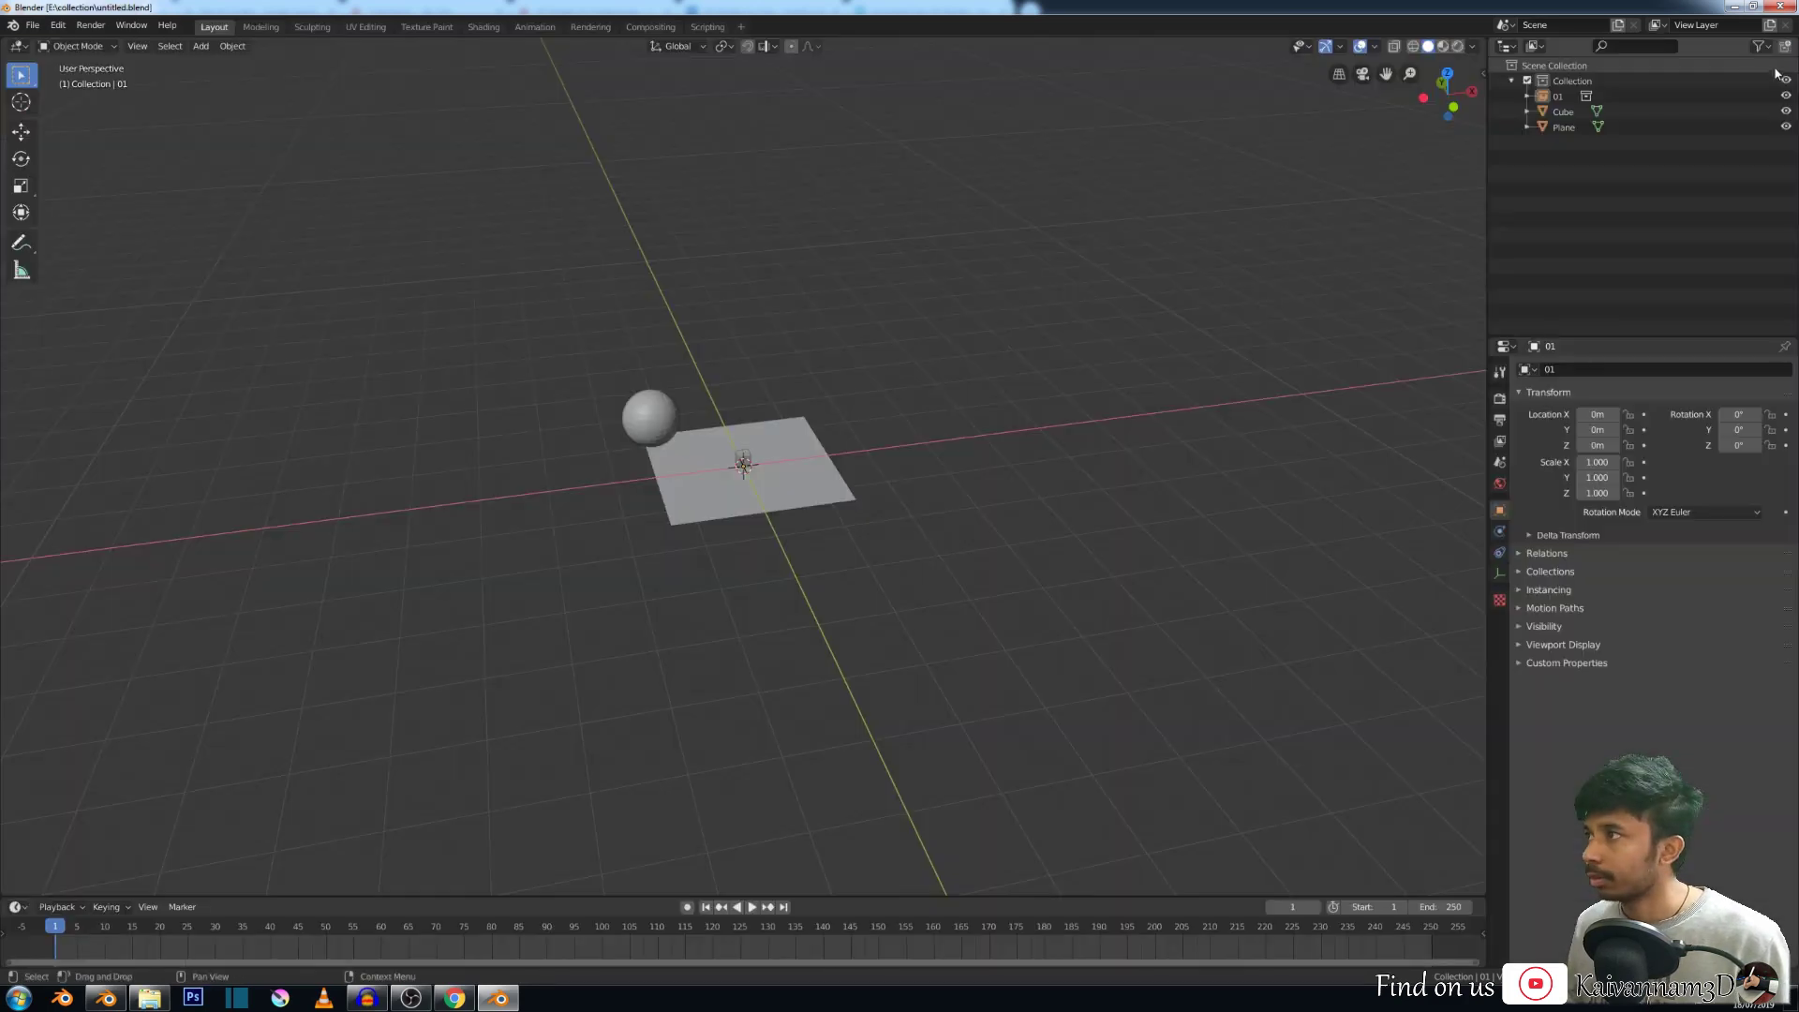
Revert the file to its last saved version, then select and delete the sphere-and-bar instance.
{"action": "left_click", "coordinate": [33, 24]}
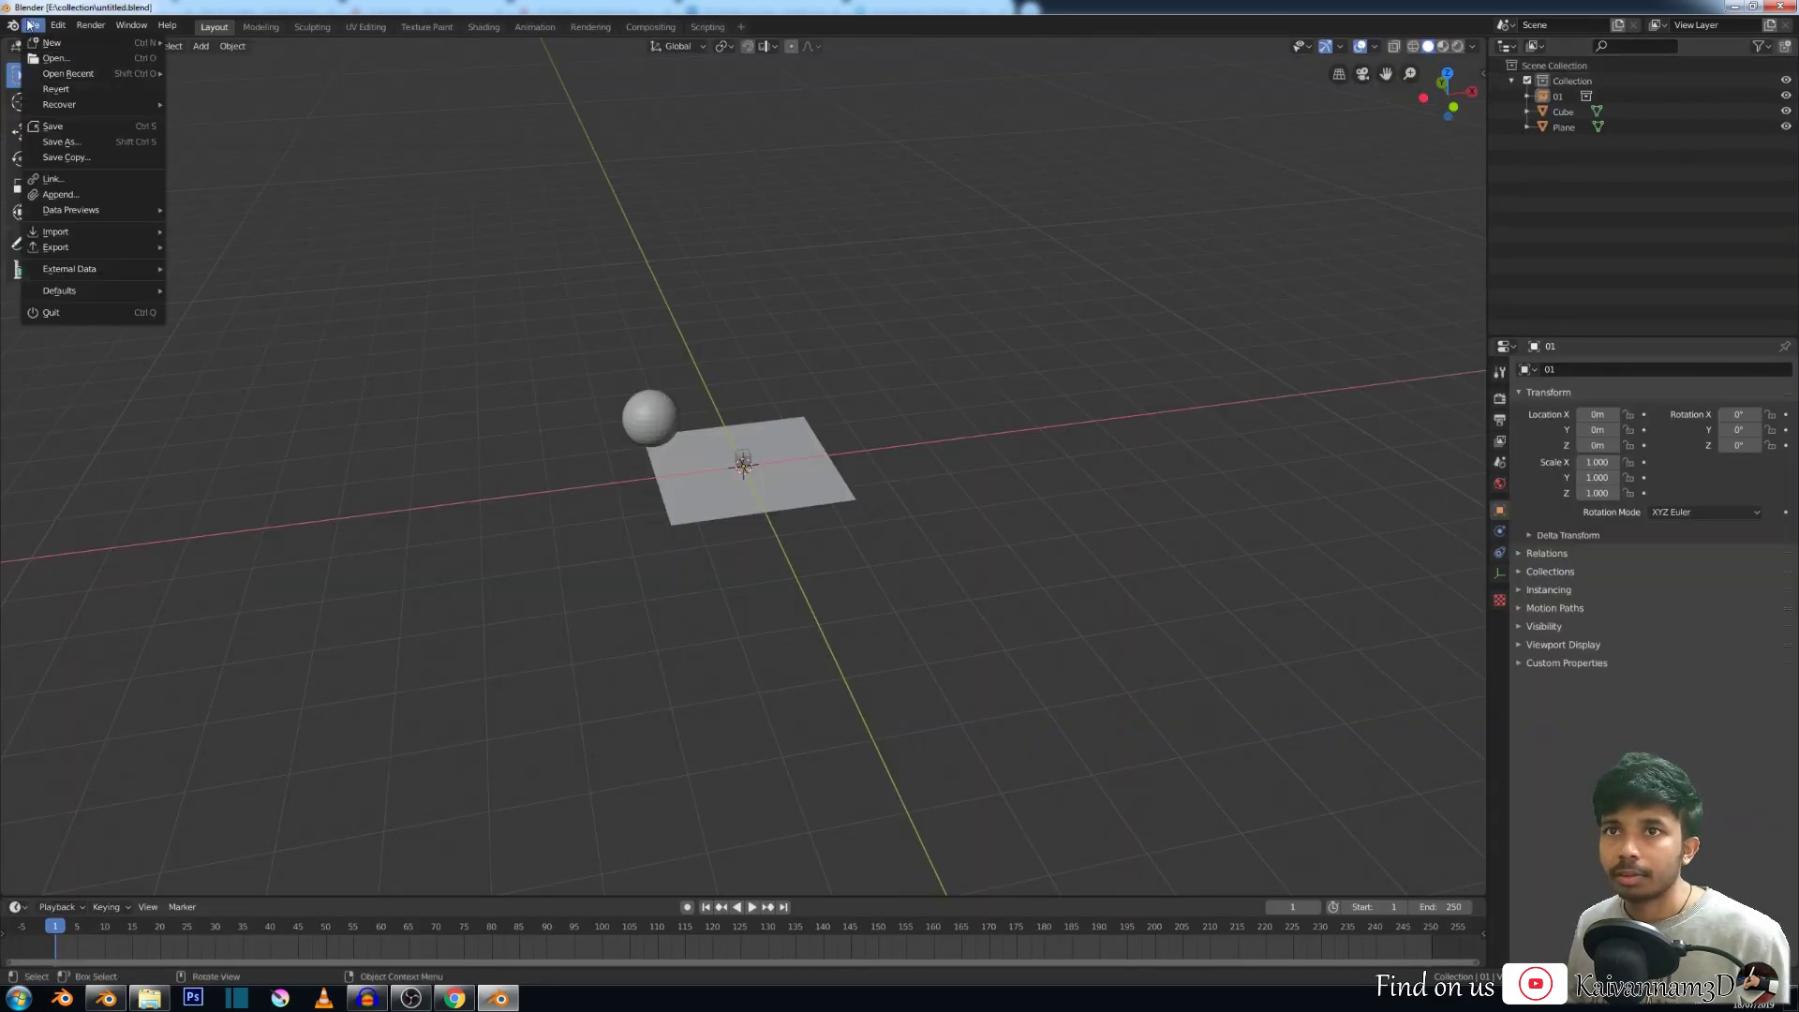
{"action": "left_click", "coordinate": [57, 89]}
{"action": "left_click", "coordinate": [79, 89]}
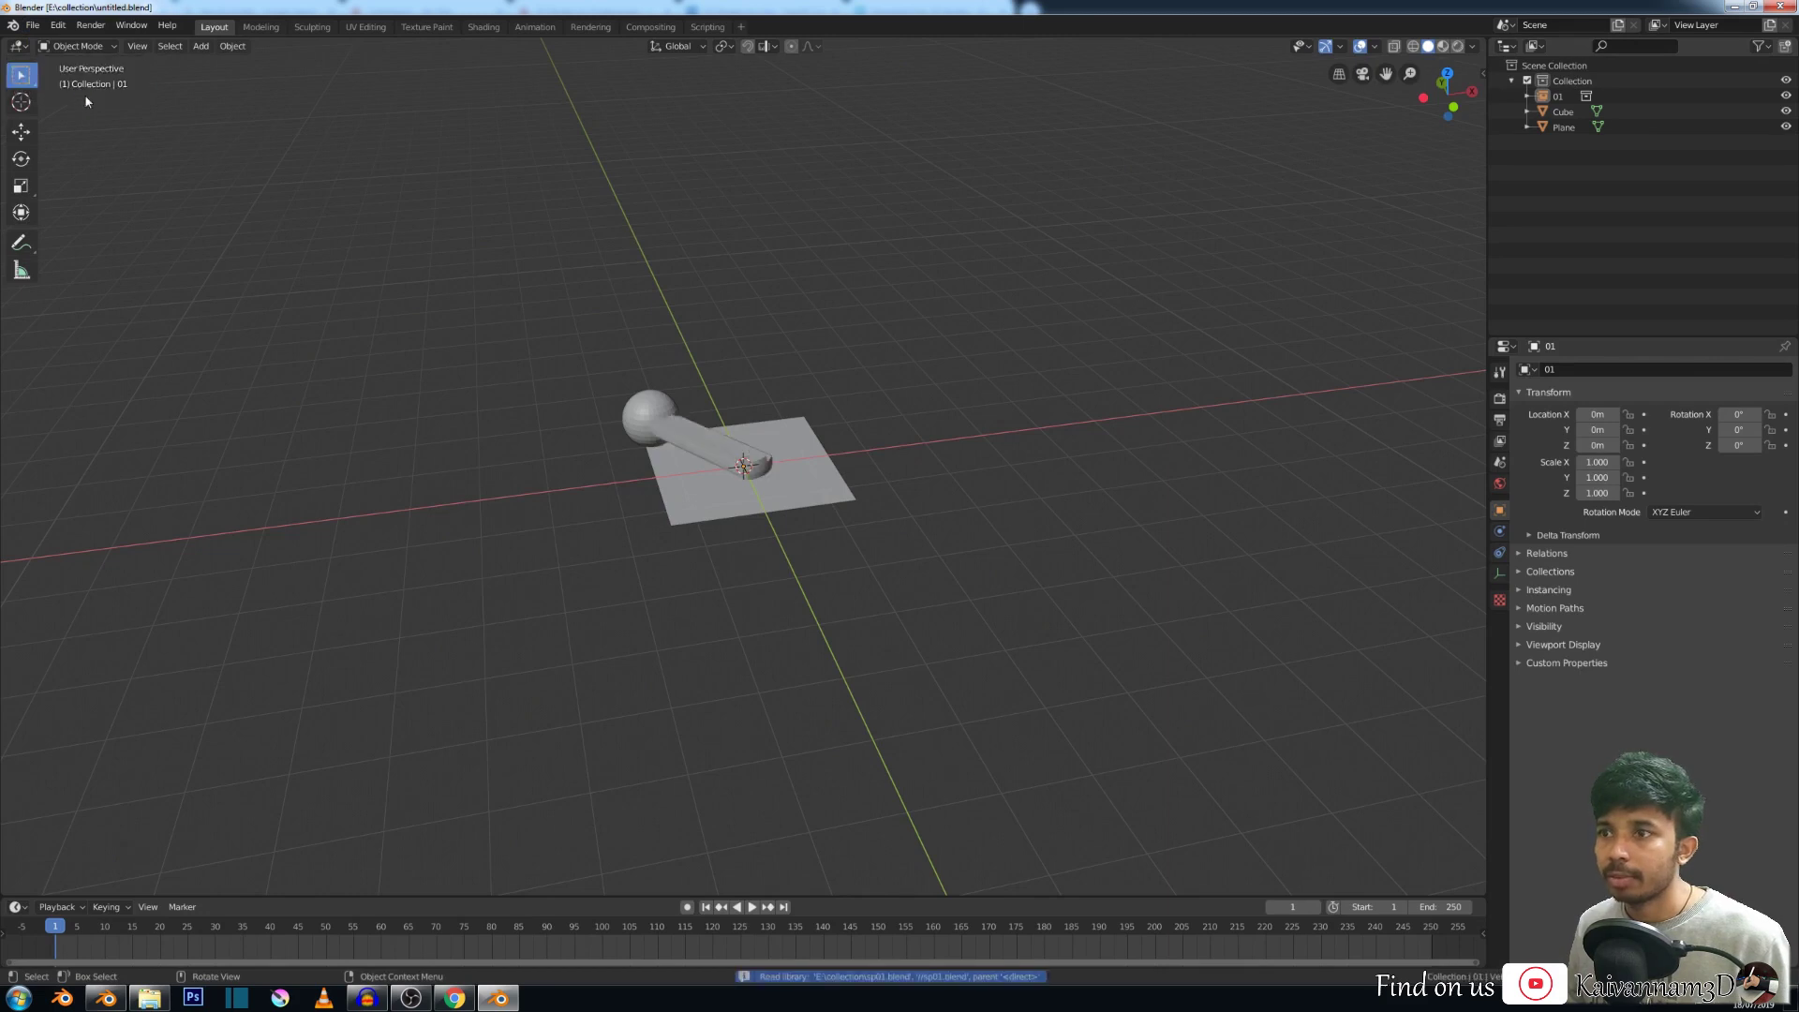
{"action": "middle_click_drag", "start_coordinate": [571, 406], "coordinate": [695, 427]}
{"action": "scroll", "coordinate": [694, 427], "scroll_direction": "up", "scroll_amount": 5}
{"action": "left_click", "coordinate": [560, 451]}
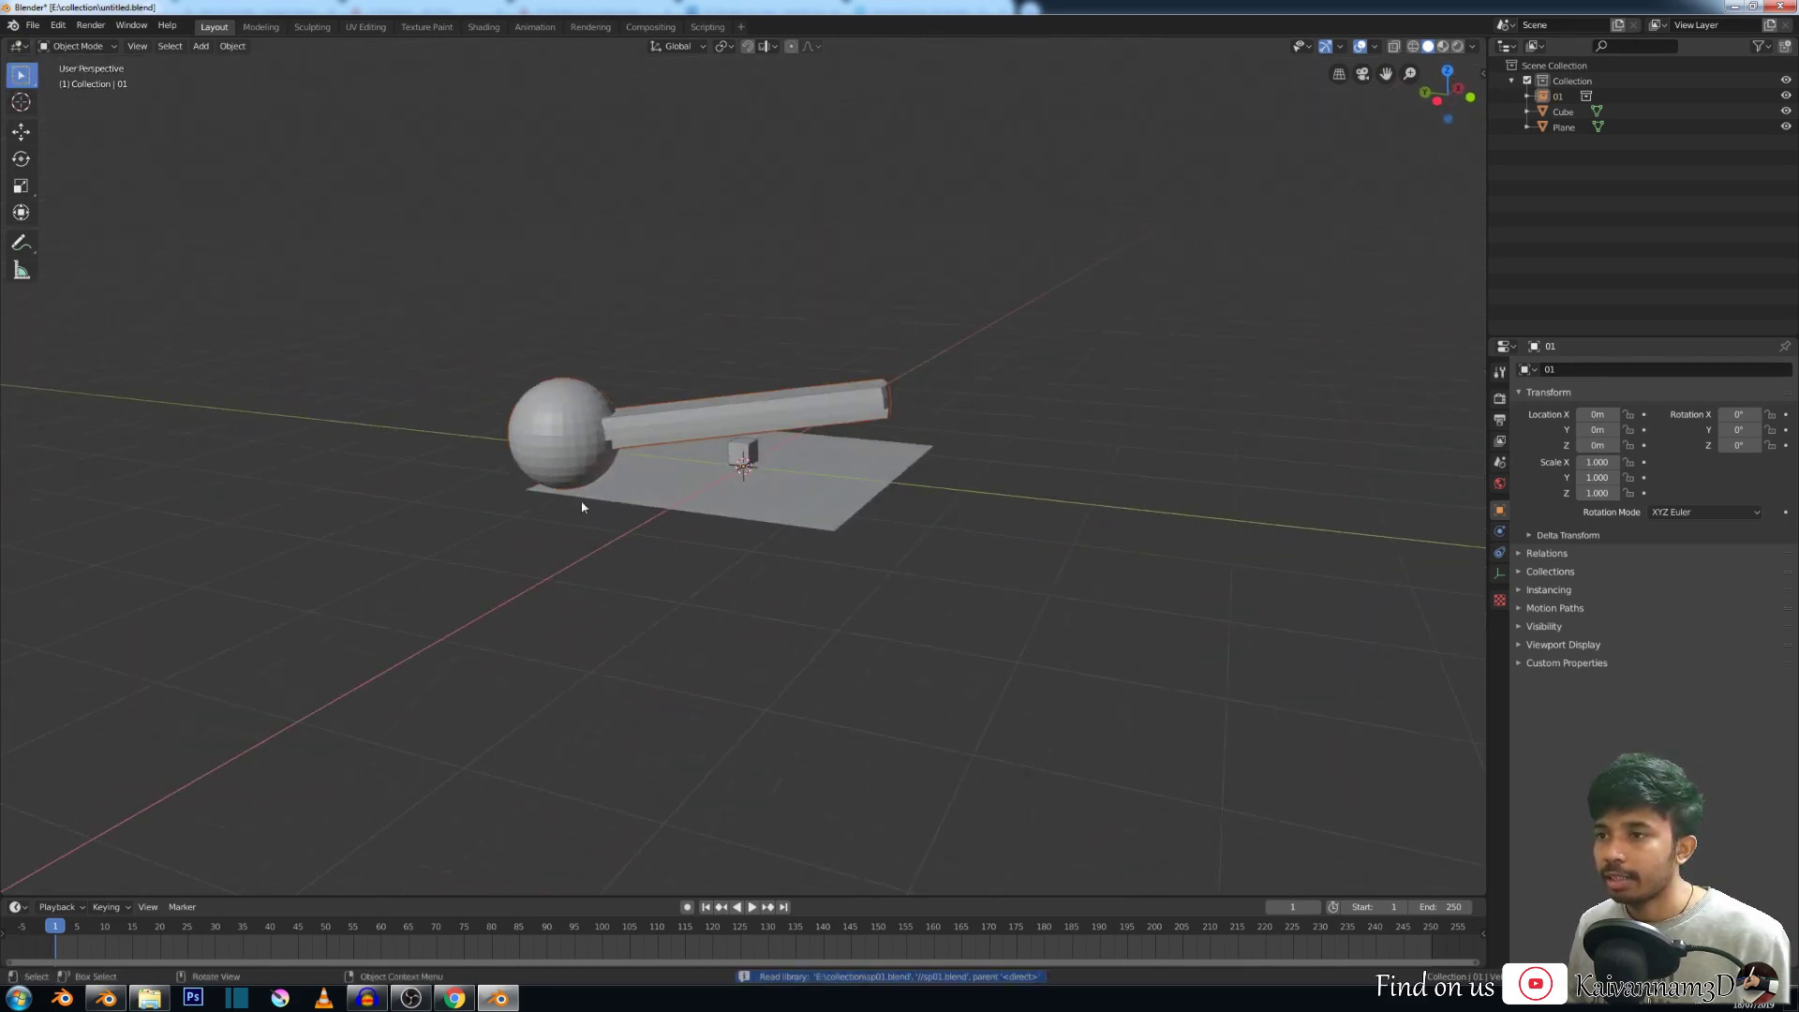
{"action": "key", "text": "x"}
{"action": "left_click", "coordinate": [592, 456]}
Append collection 01 from E:\collection\sp01.blend into the scene.
{"action": "middle_click_drag", "start_coordinate": [637, 453], "coordinate": [397, 868]}
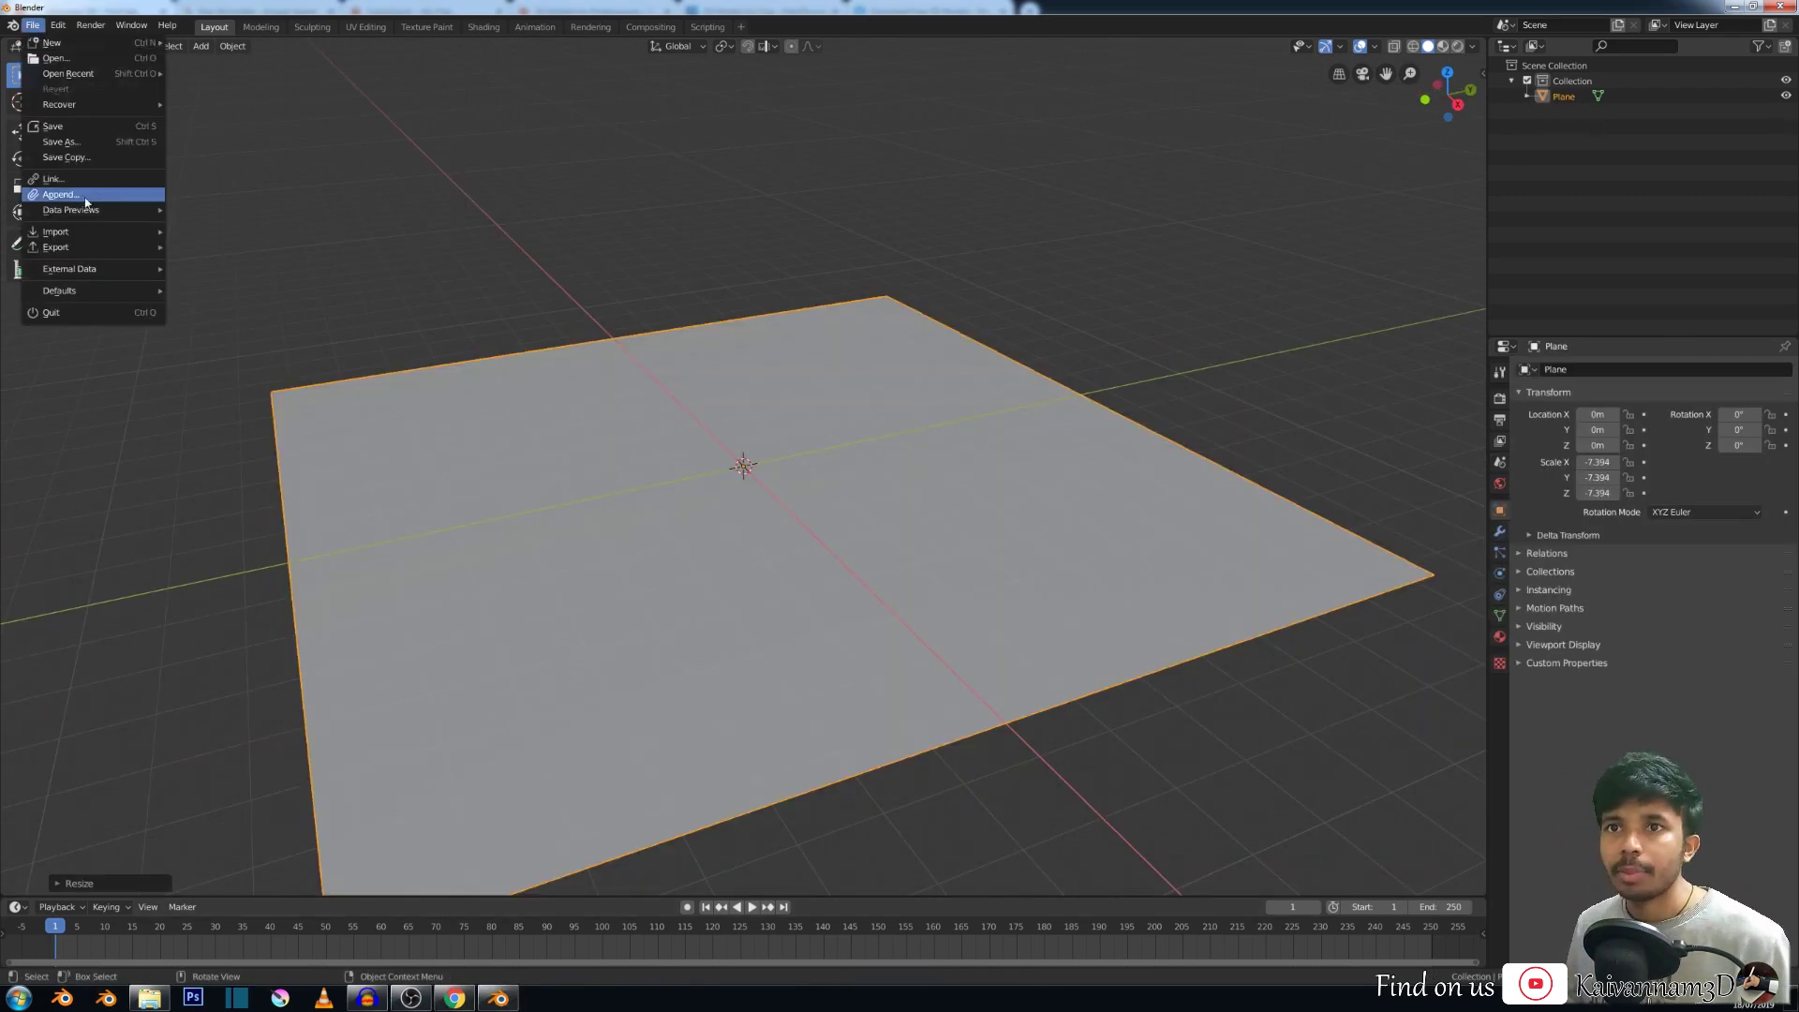
{"action": "left_click", "coordinate": [83, 197]}
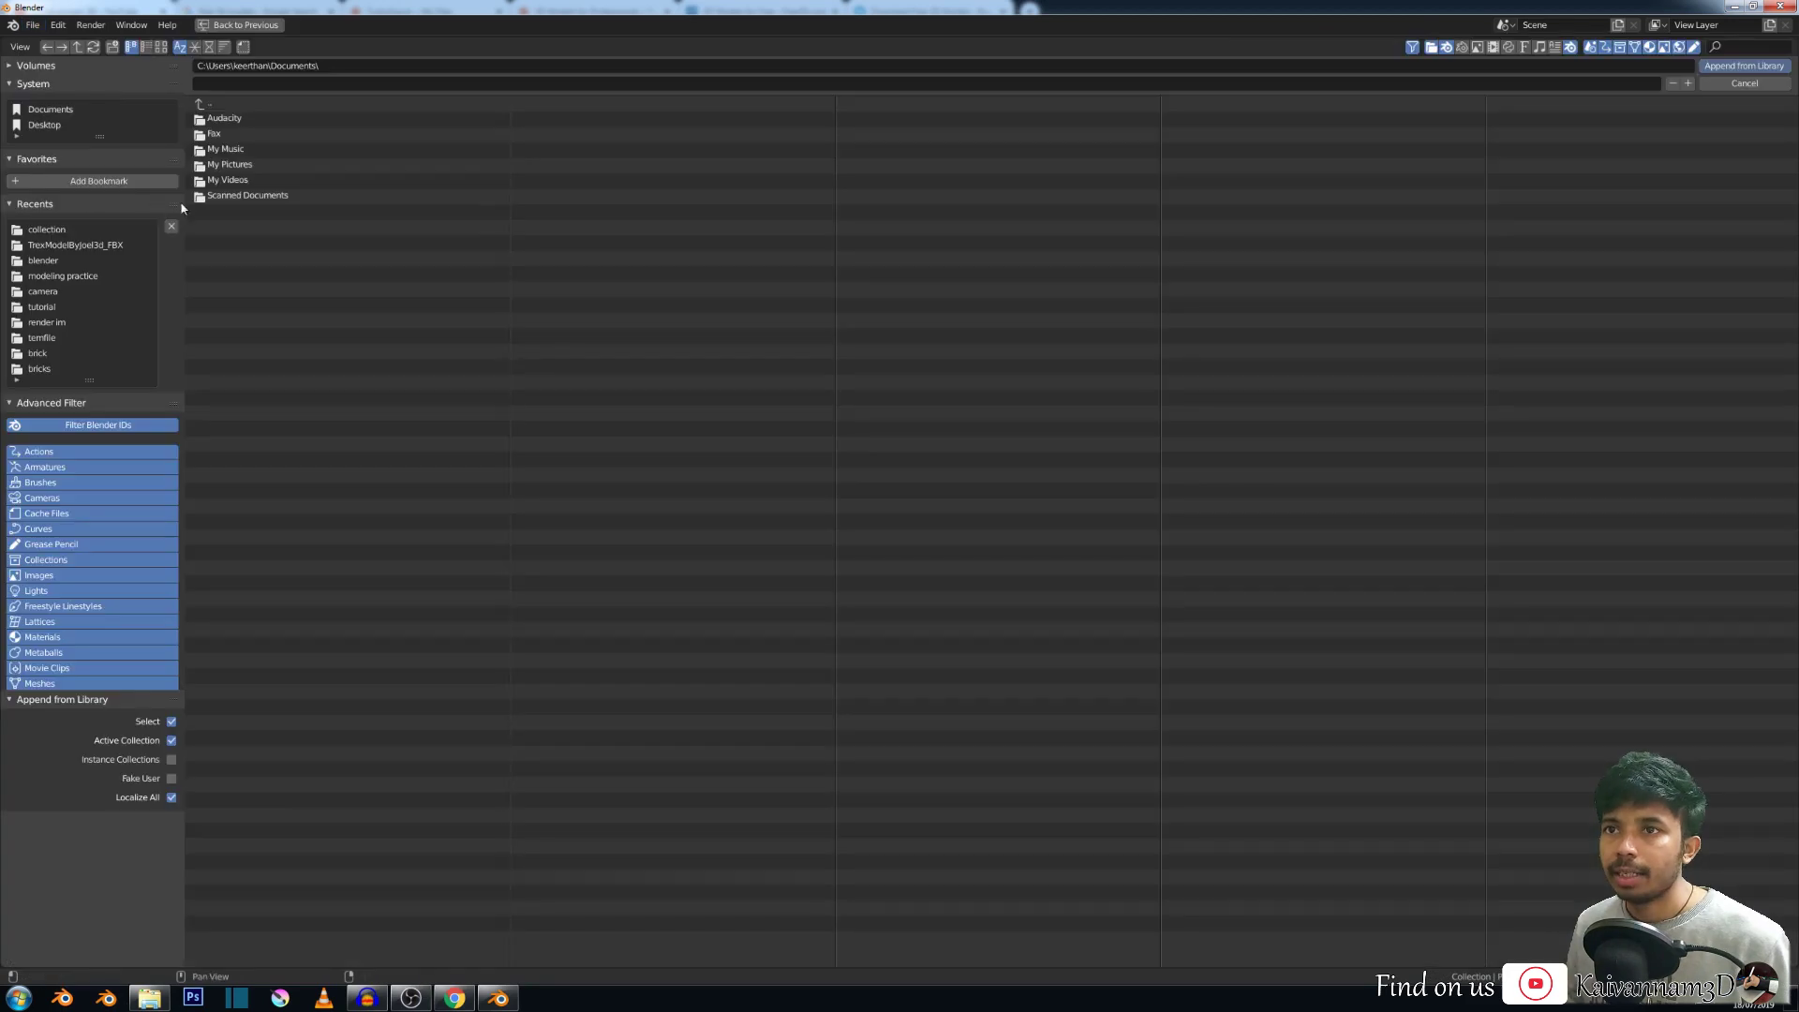
{"action": "left_click", "coordinate": [7, 70]}
{"action": "left_click", "coordinate": [44, 121]}
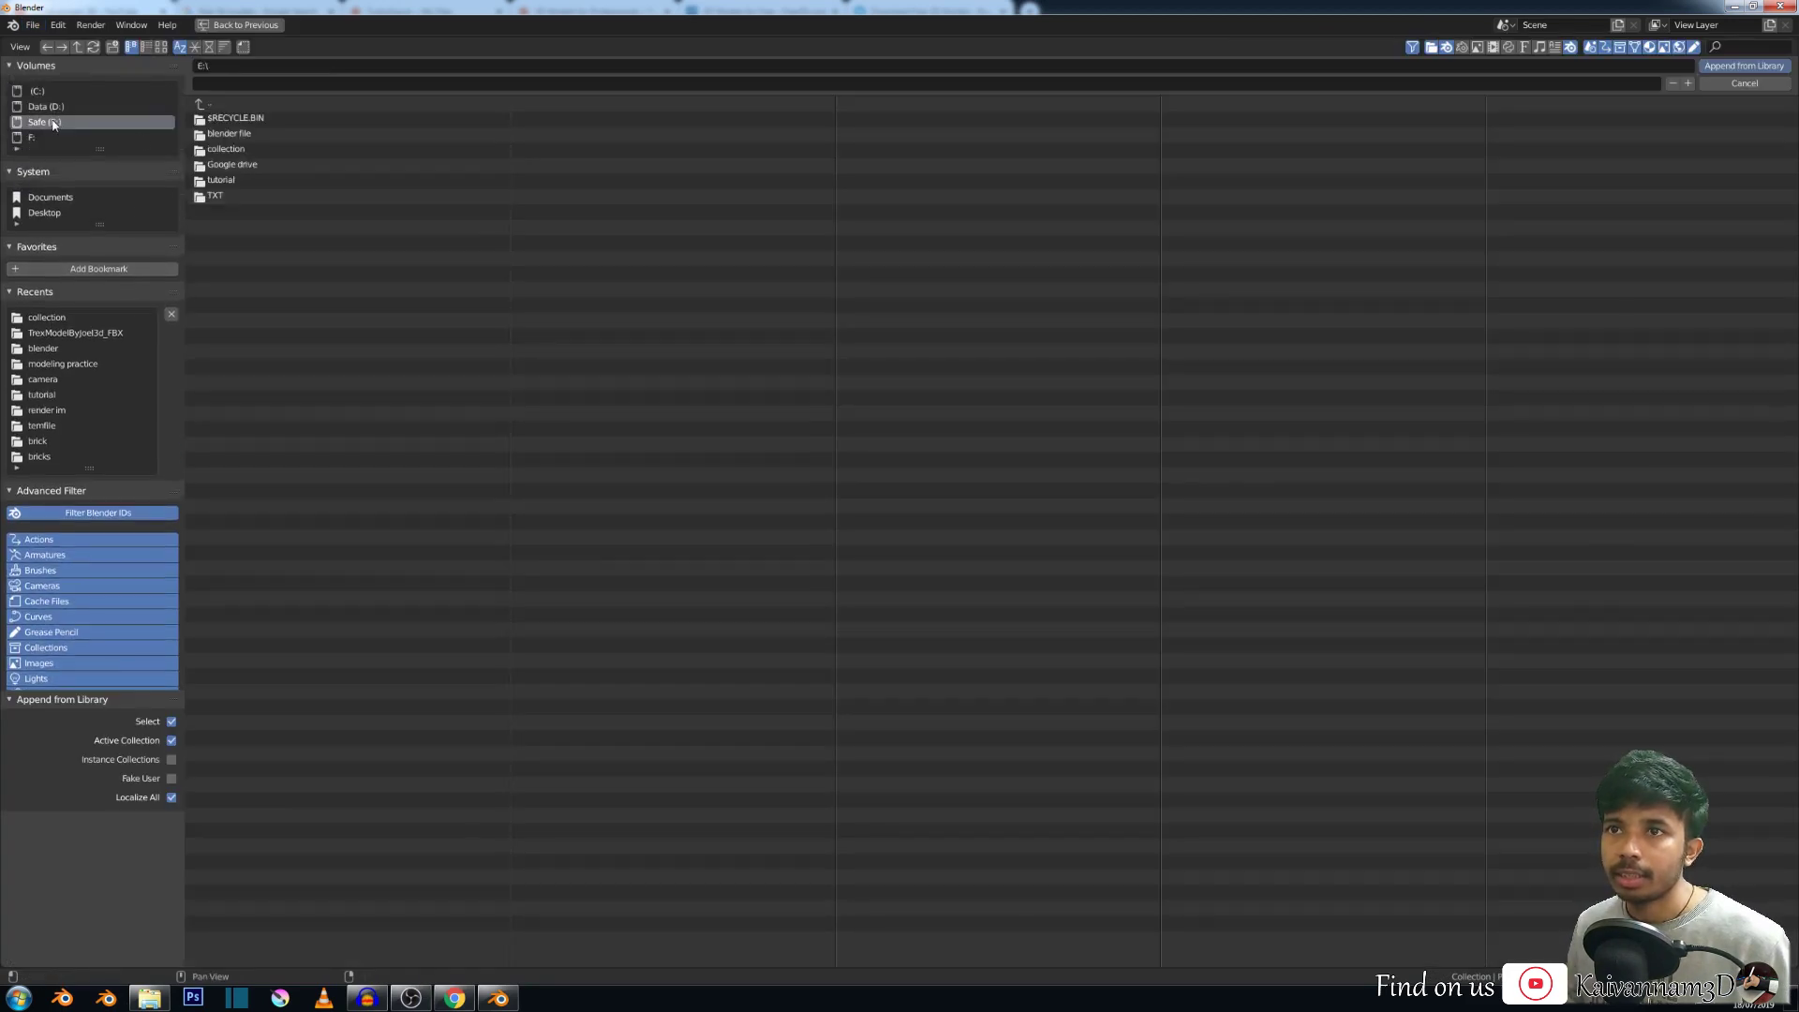
{"action": "left_click", "coordinate": [226, 152]}
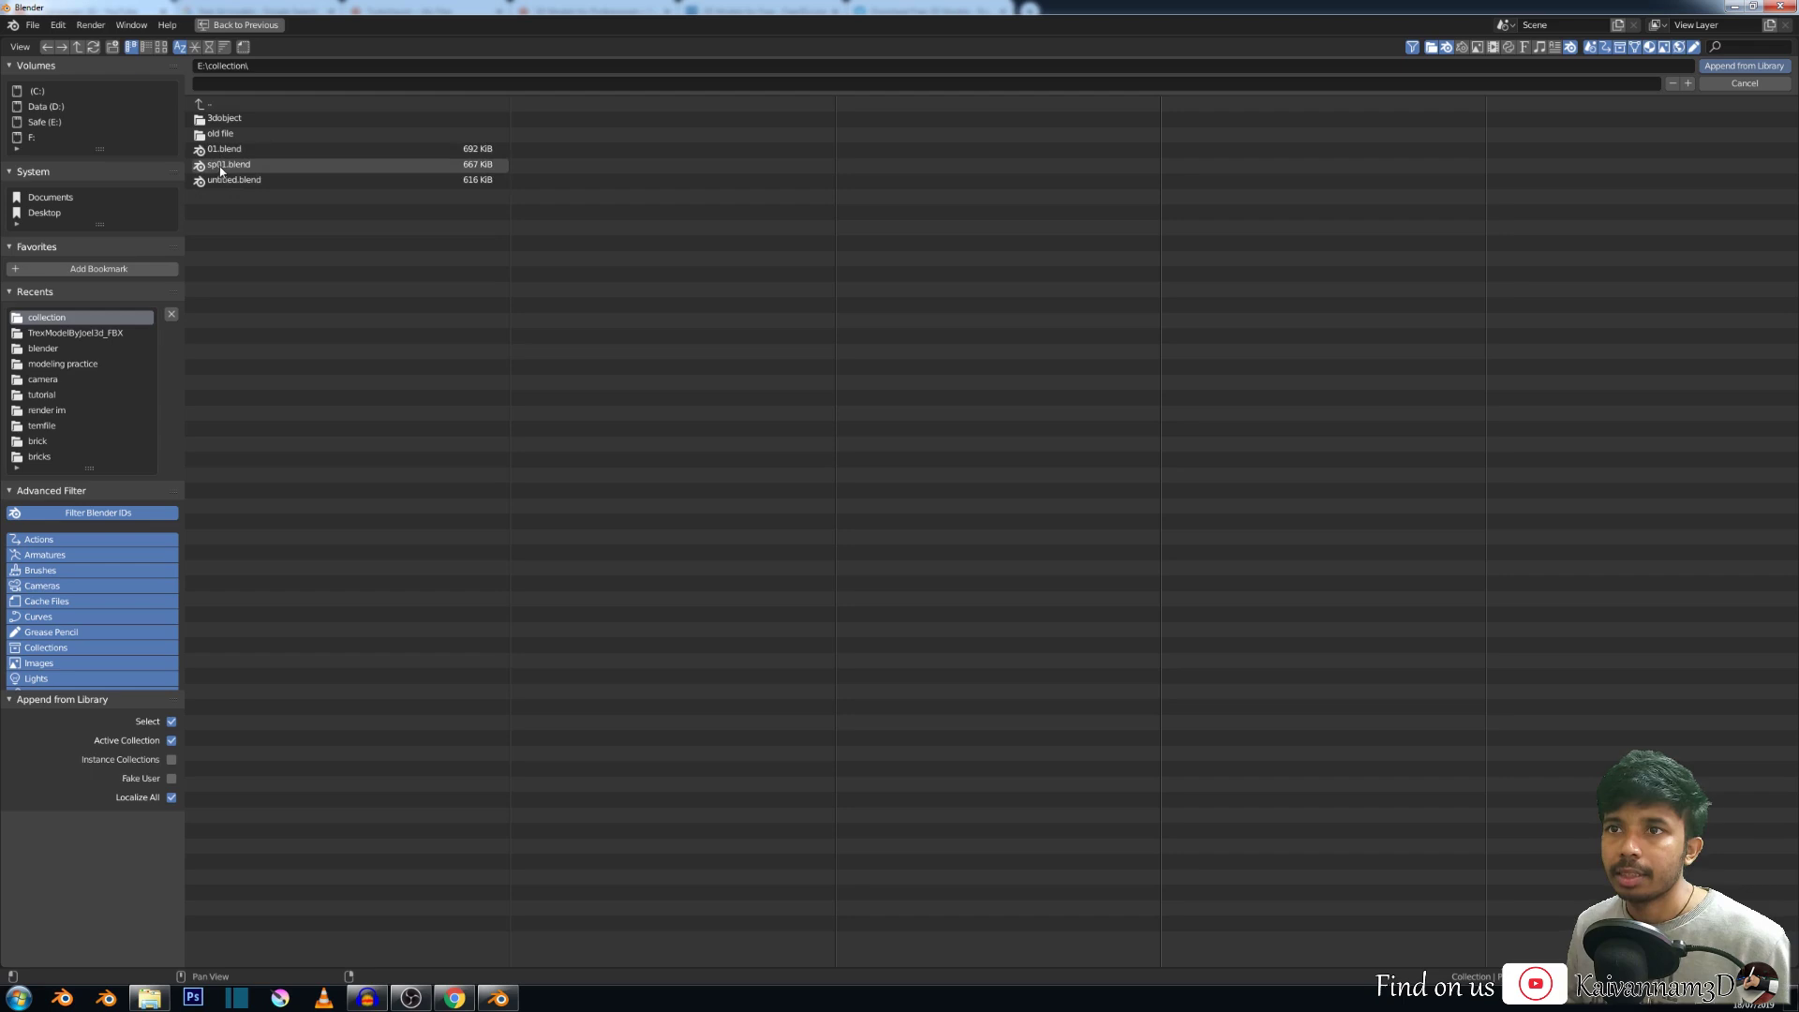
{"action": "left_click", "coordinate": [221, 166]}
{"action": "left_click", "coordinate": [228, 135]}
{"action": "left_click", "coordinate": [216, 118]}
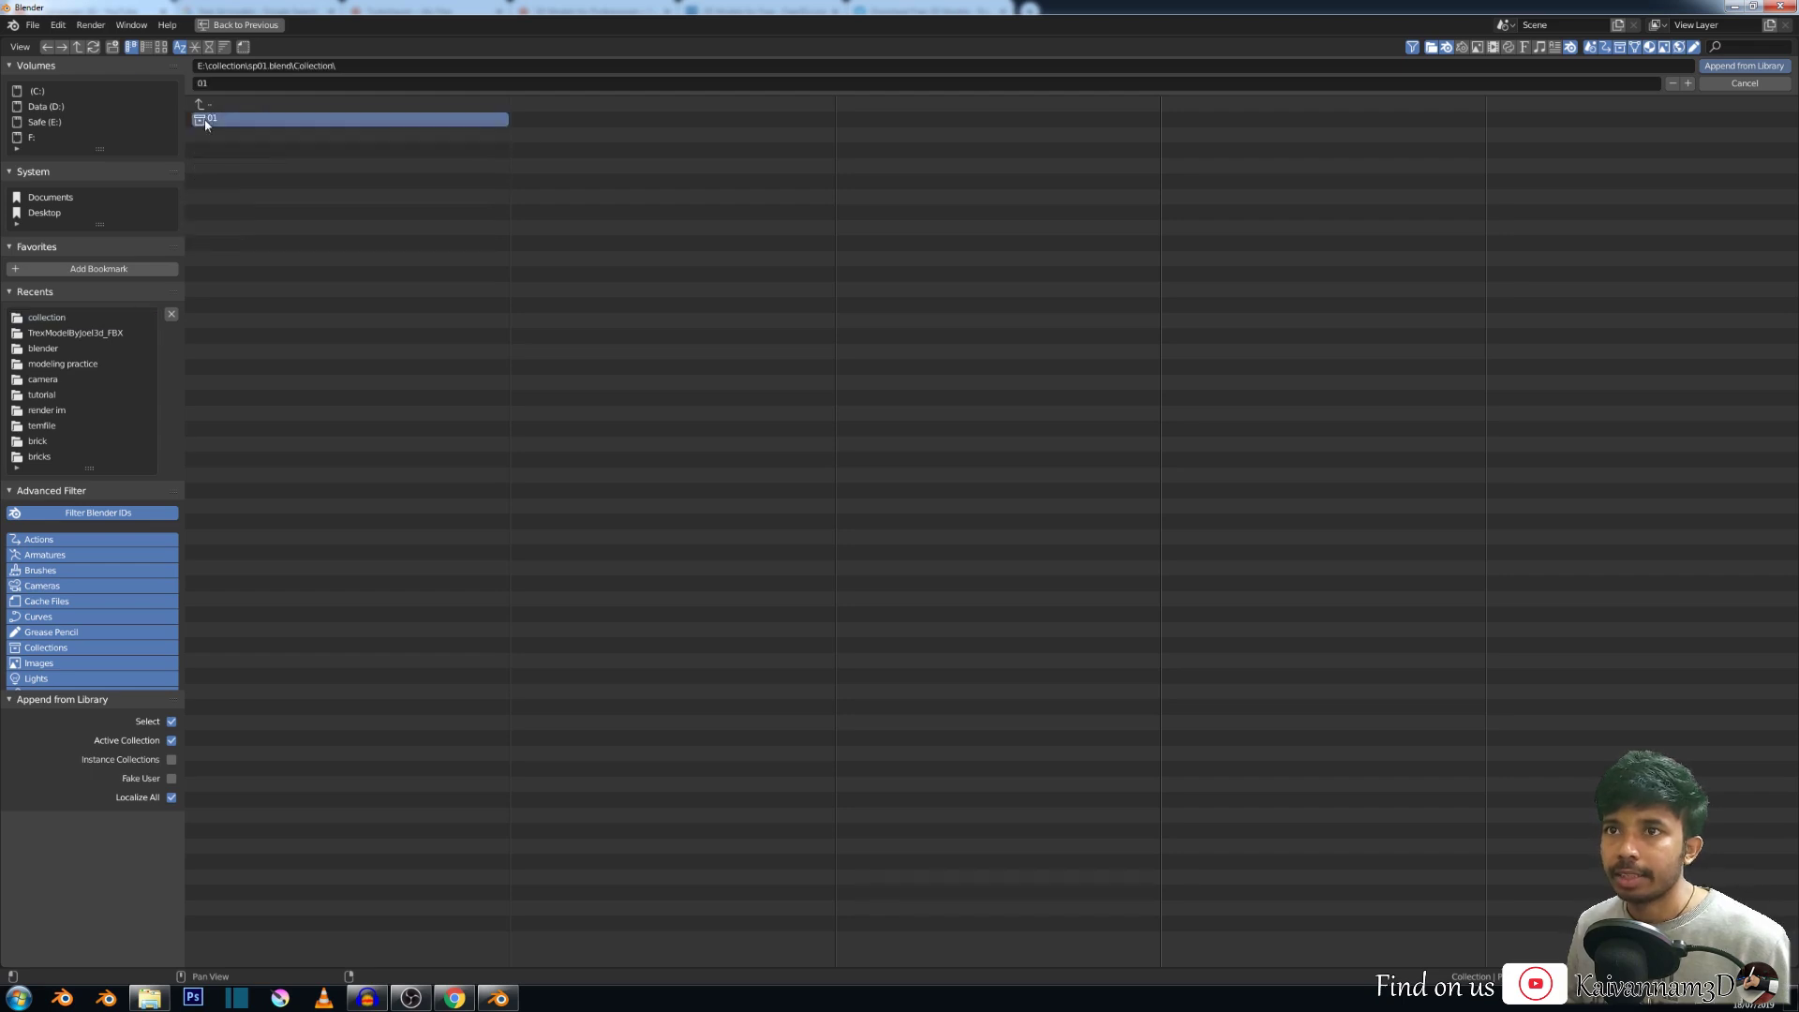
{"action": "left_click", "coordinate": [1729, 64]}
{"action": "scroll", "coordinate": [895, 281], "scroll_direction": "down", "scroll_amount": 6}
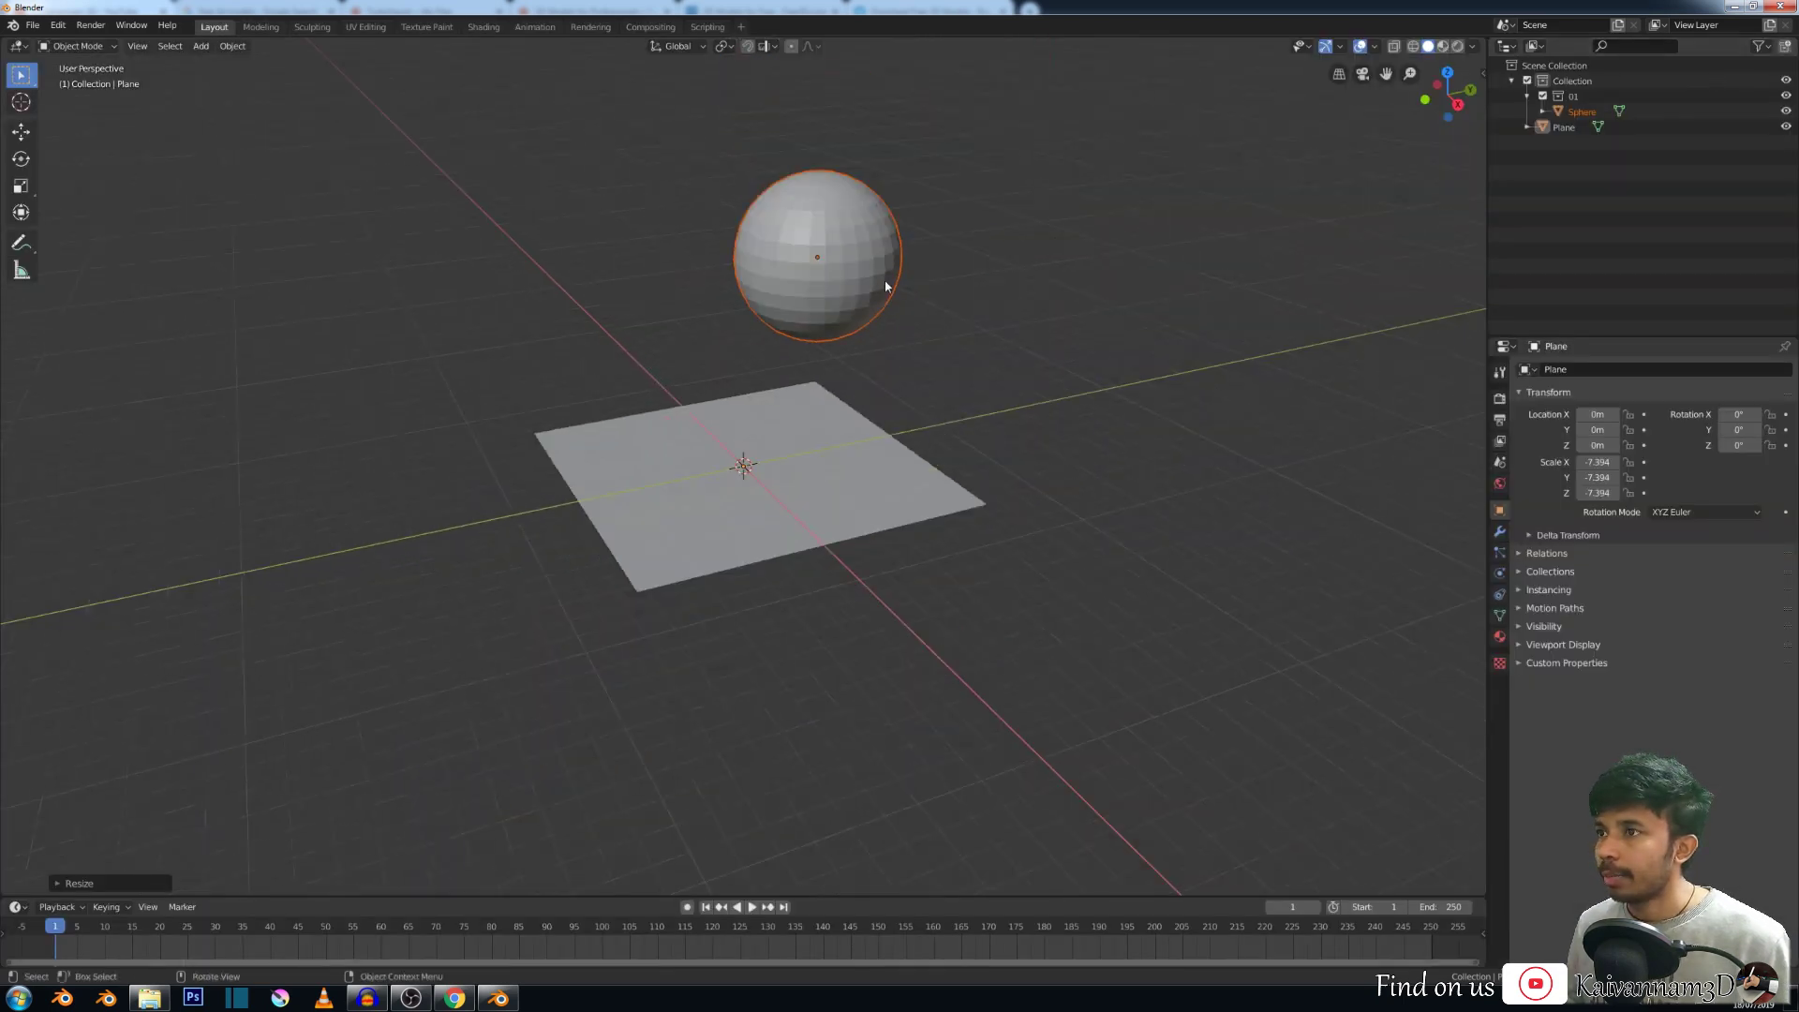
Enter Edit Mode on the appended sphere and select a single vertex.
{"action": "left_click", "coordinate": [867, 277]}
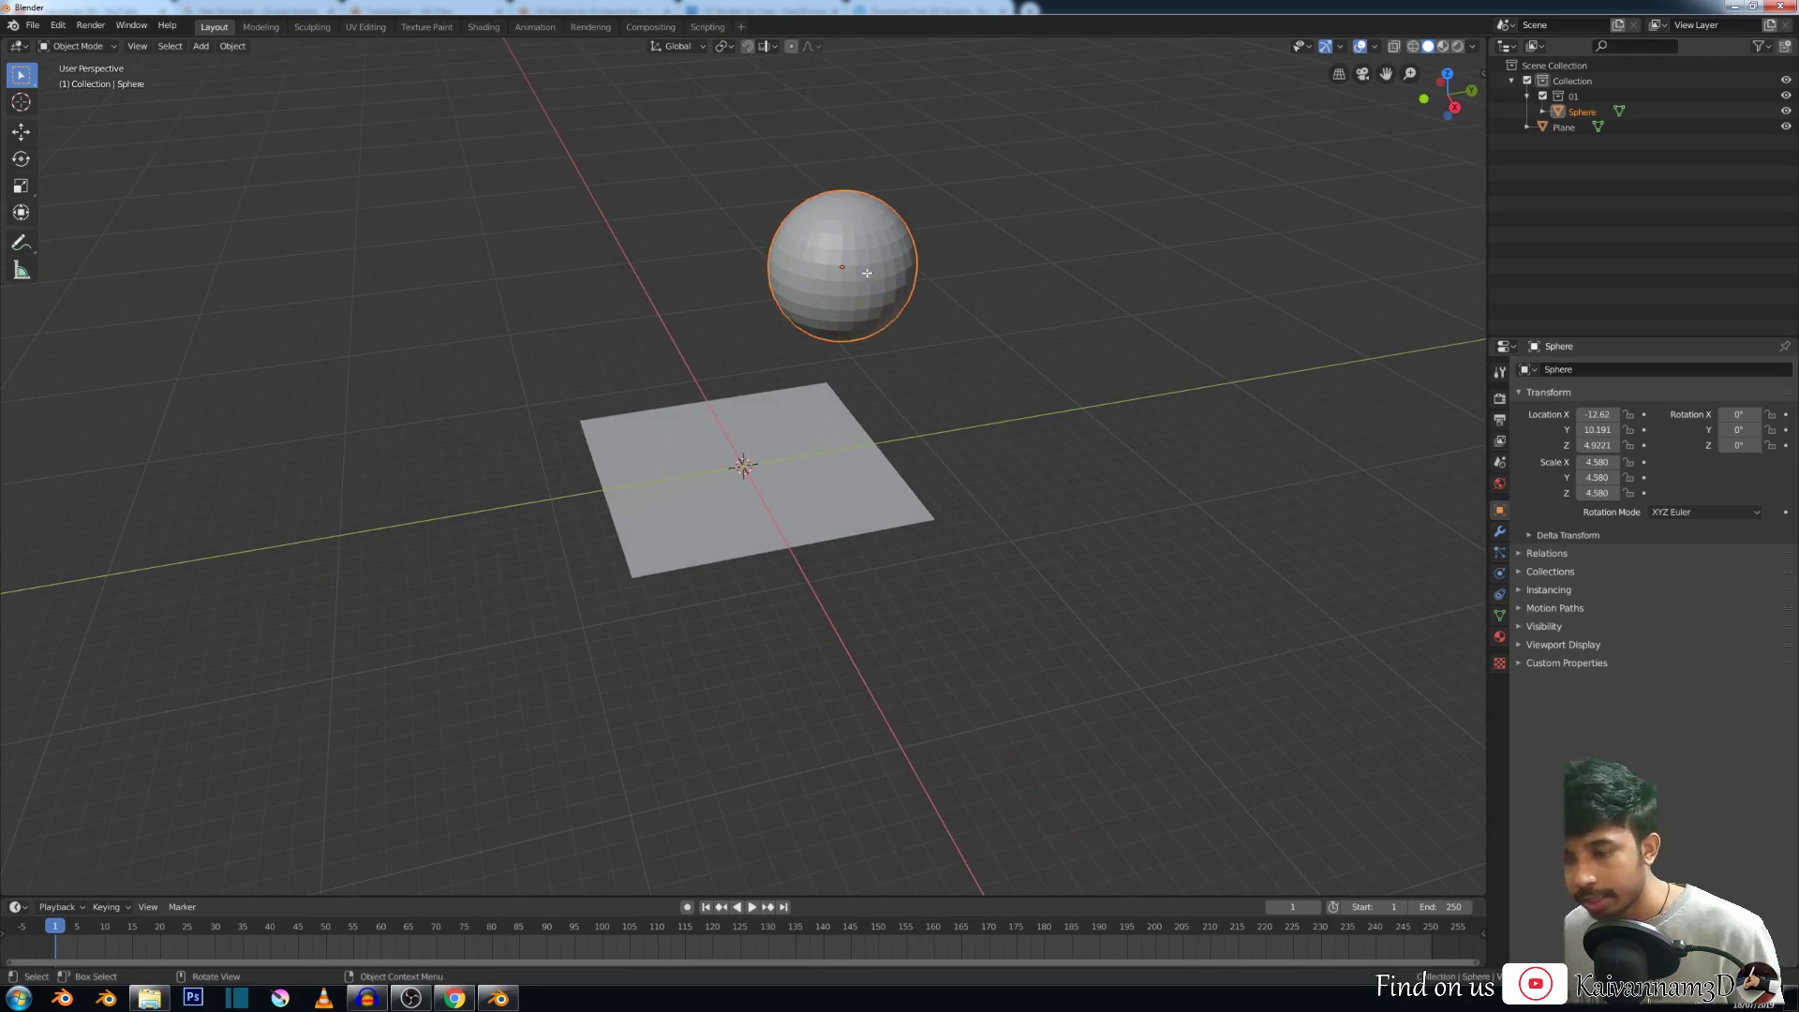
{"action": "key", "text": "Tab"}
{"action": "scroll", "coordinate": [846, 256], "scroll_direction": "up", "scroll_amount": 1}
{"action": "middle_click_drag", "start_coordinate": [847, 256], "coordinate": [661, 335]}
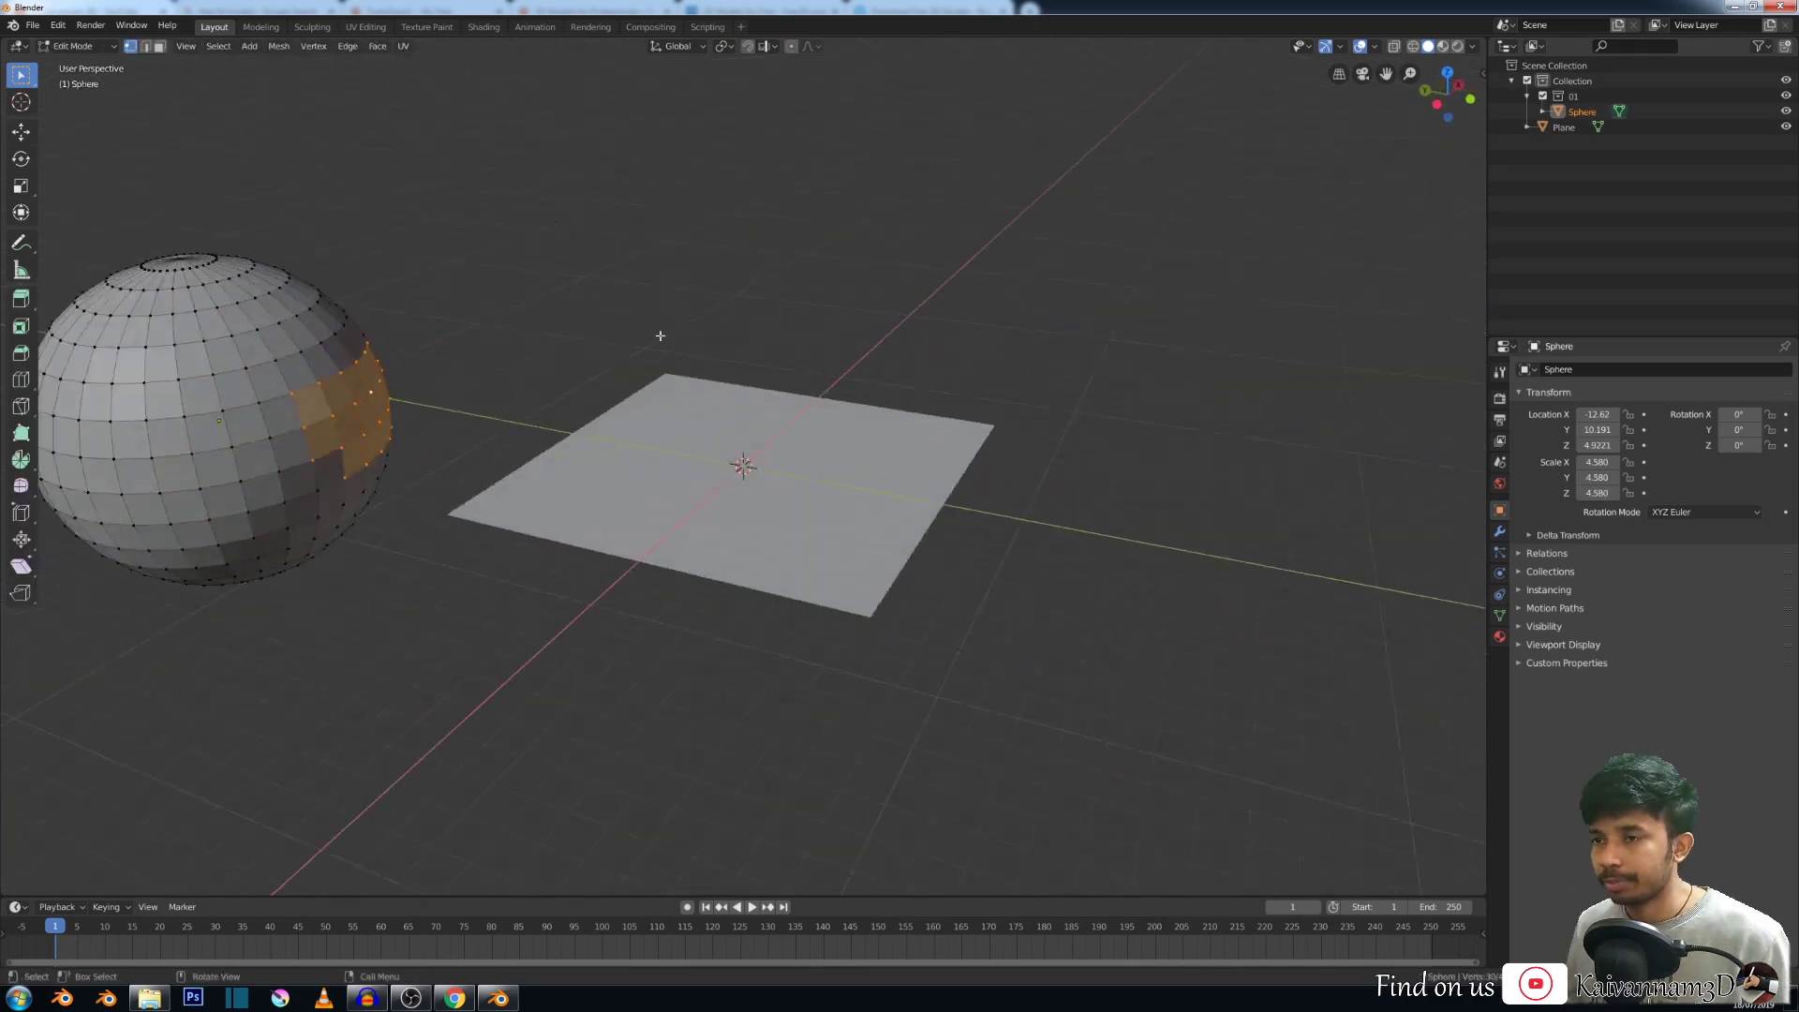
{"action": "scroll", "coordinate": [492, 353], "scroll_direction": "down", "scroll_amount": 5}
{"action": "middle_click_drag", "start_coordinate": [493, 353], "coordinate": [463, 367]}
{"action": "key", "text": "Tab"}
{"action": "key", "text": "Tab"}
{"action": "scroll", "coordinate": [496, 392], "scroll_direction": "up", "scroll_amount": 3}
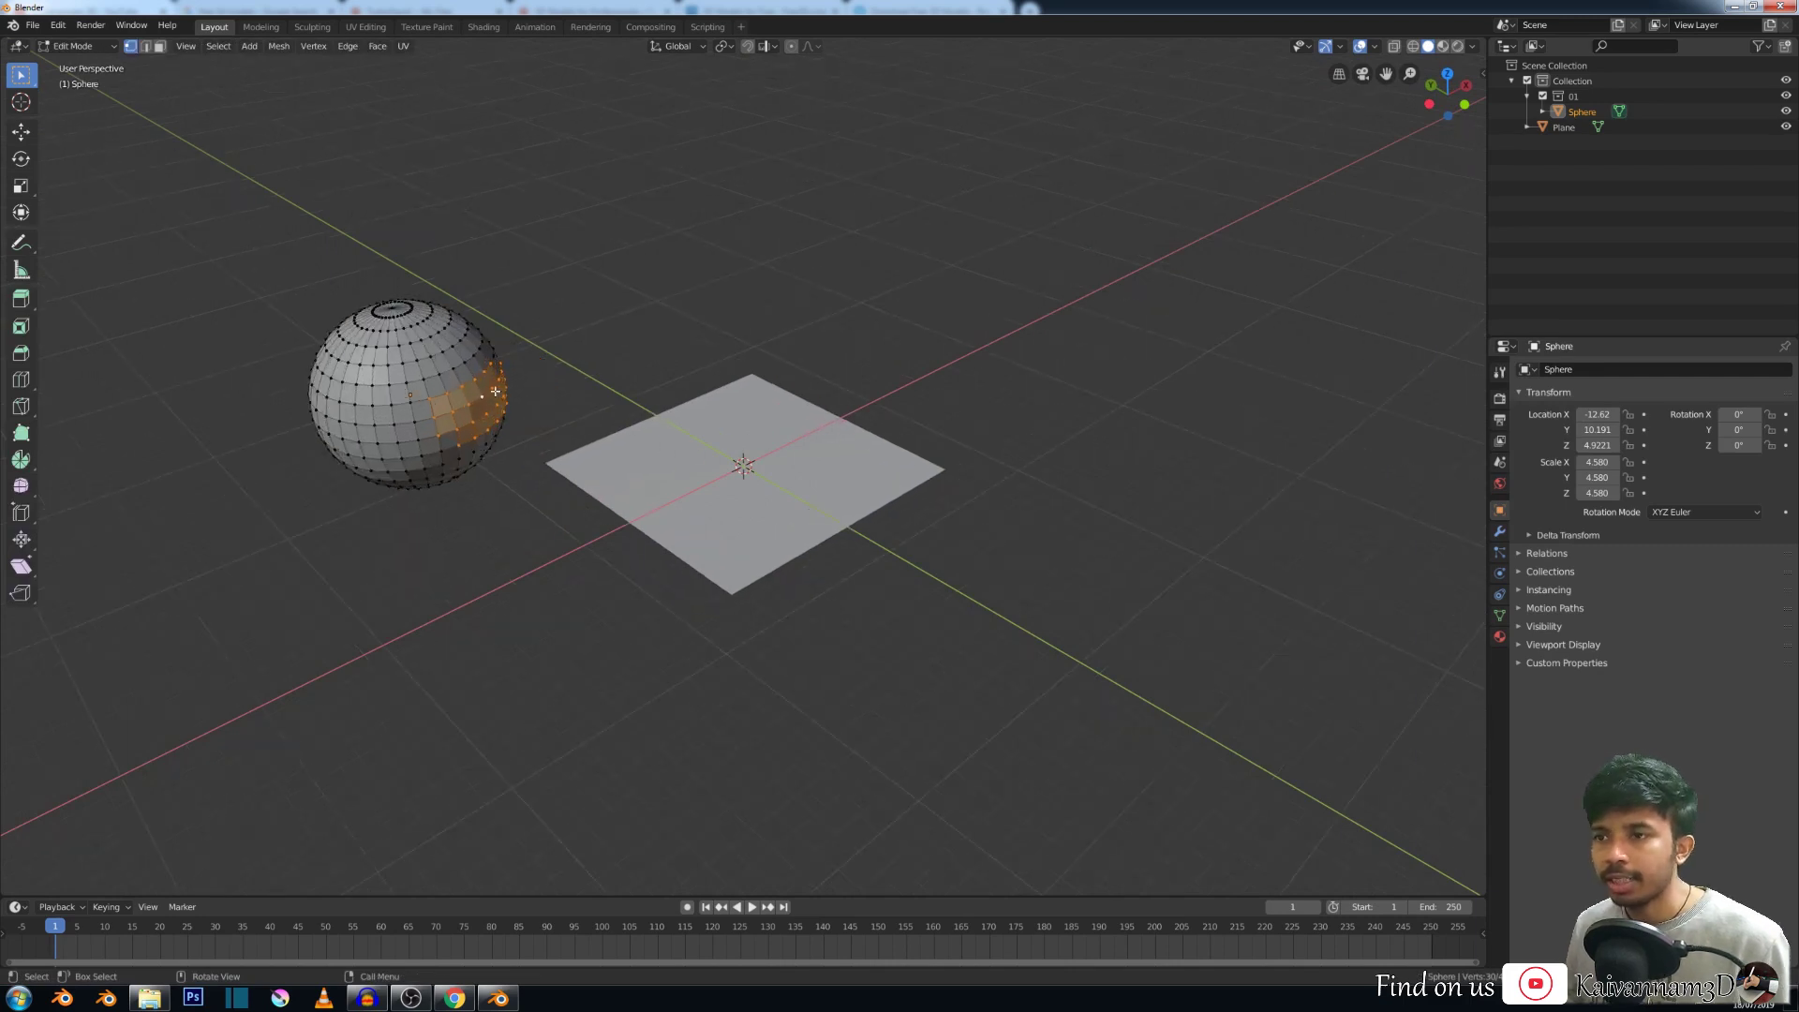
{"action": "key", "text": "Tab"}
{"action": "key", "text": "Tab"}
{"action": "left_click", "coordinate": [430, 390]}
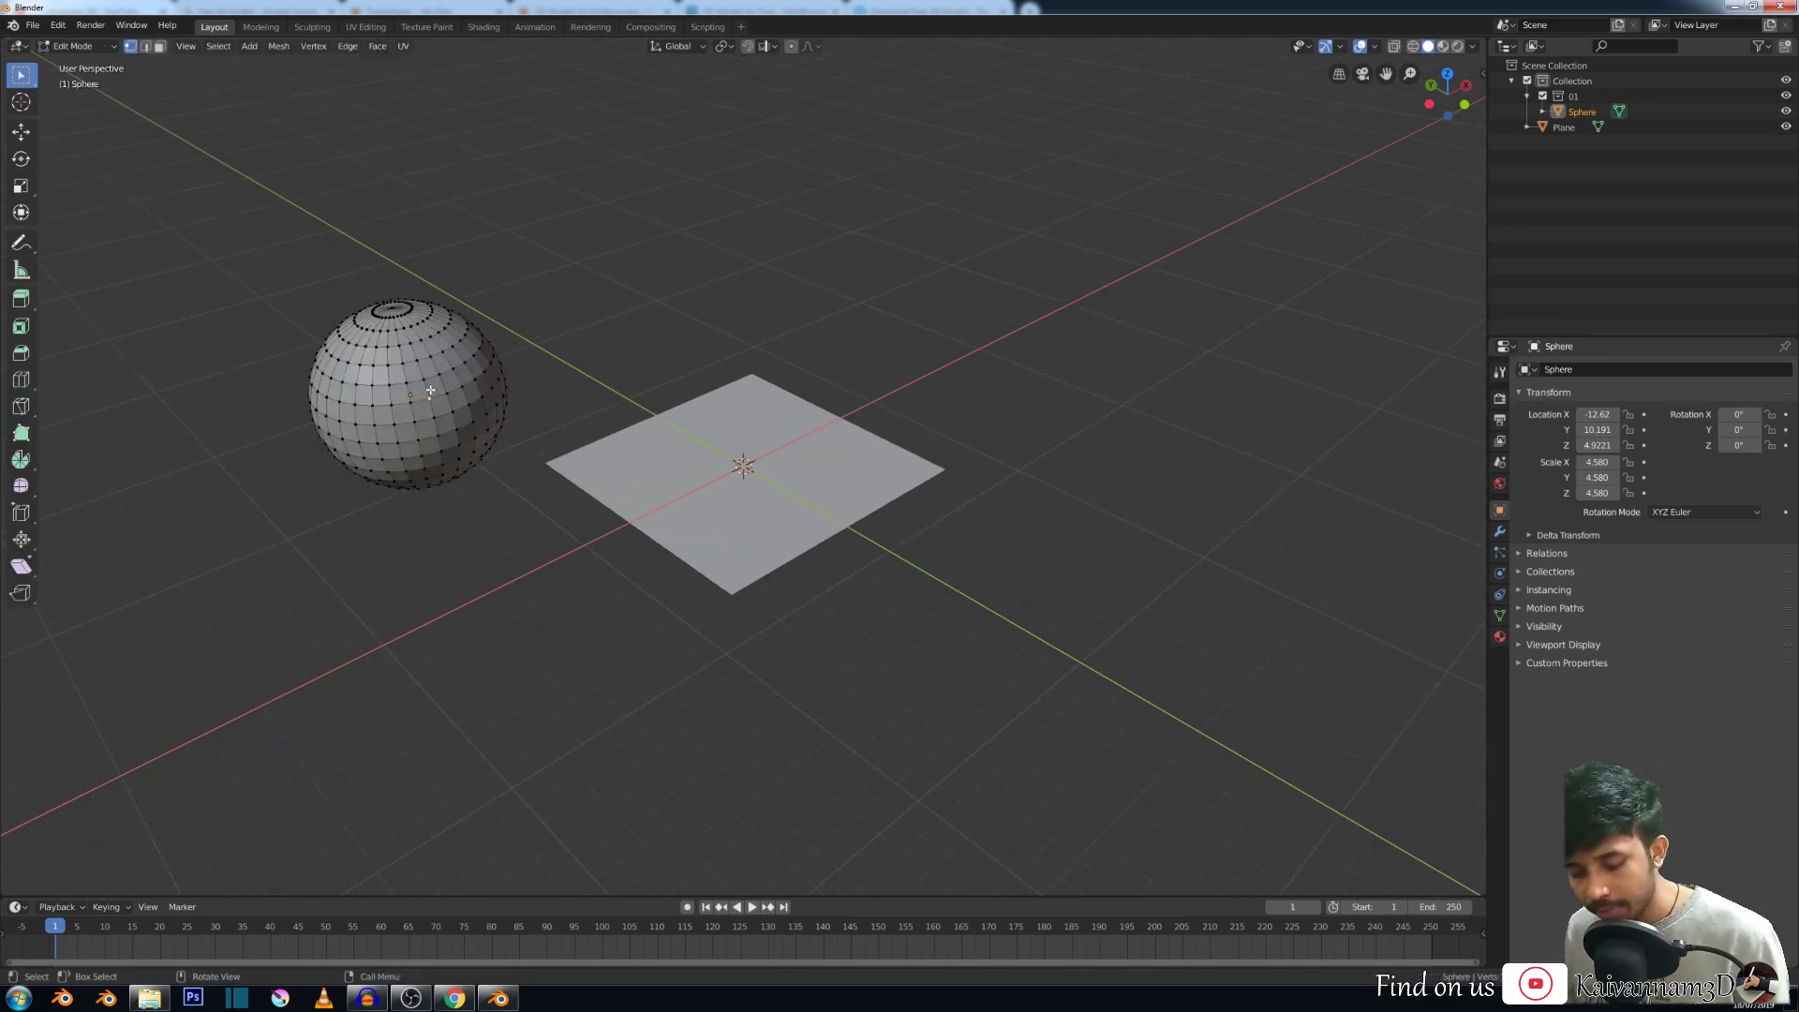
{"action": "key", "text": "Tab"}
{"action": "key", "text": "Tab"}
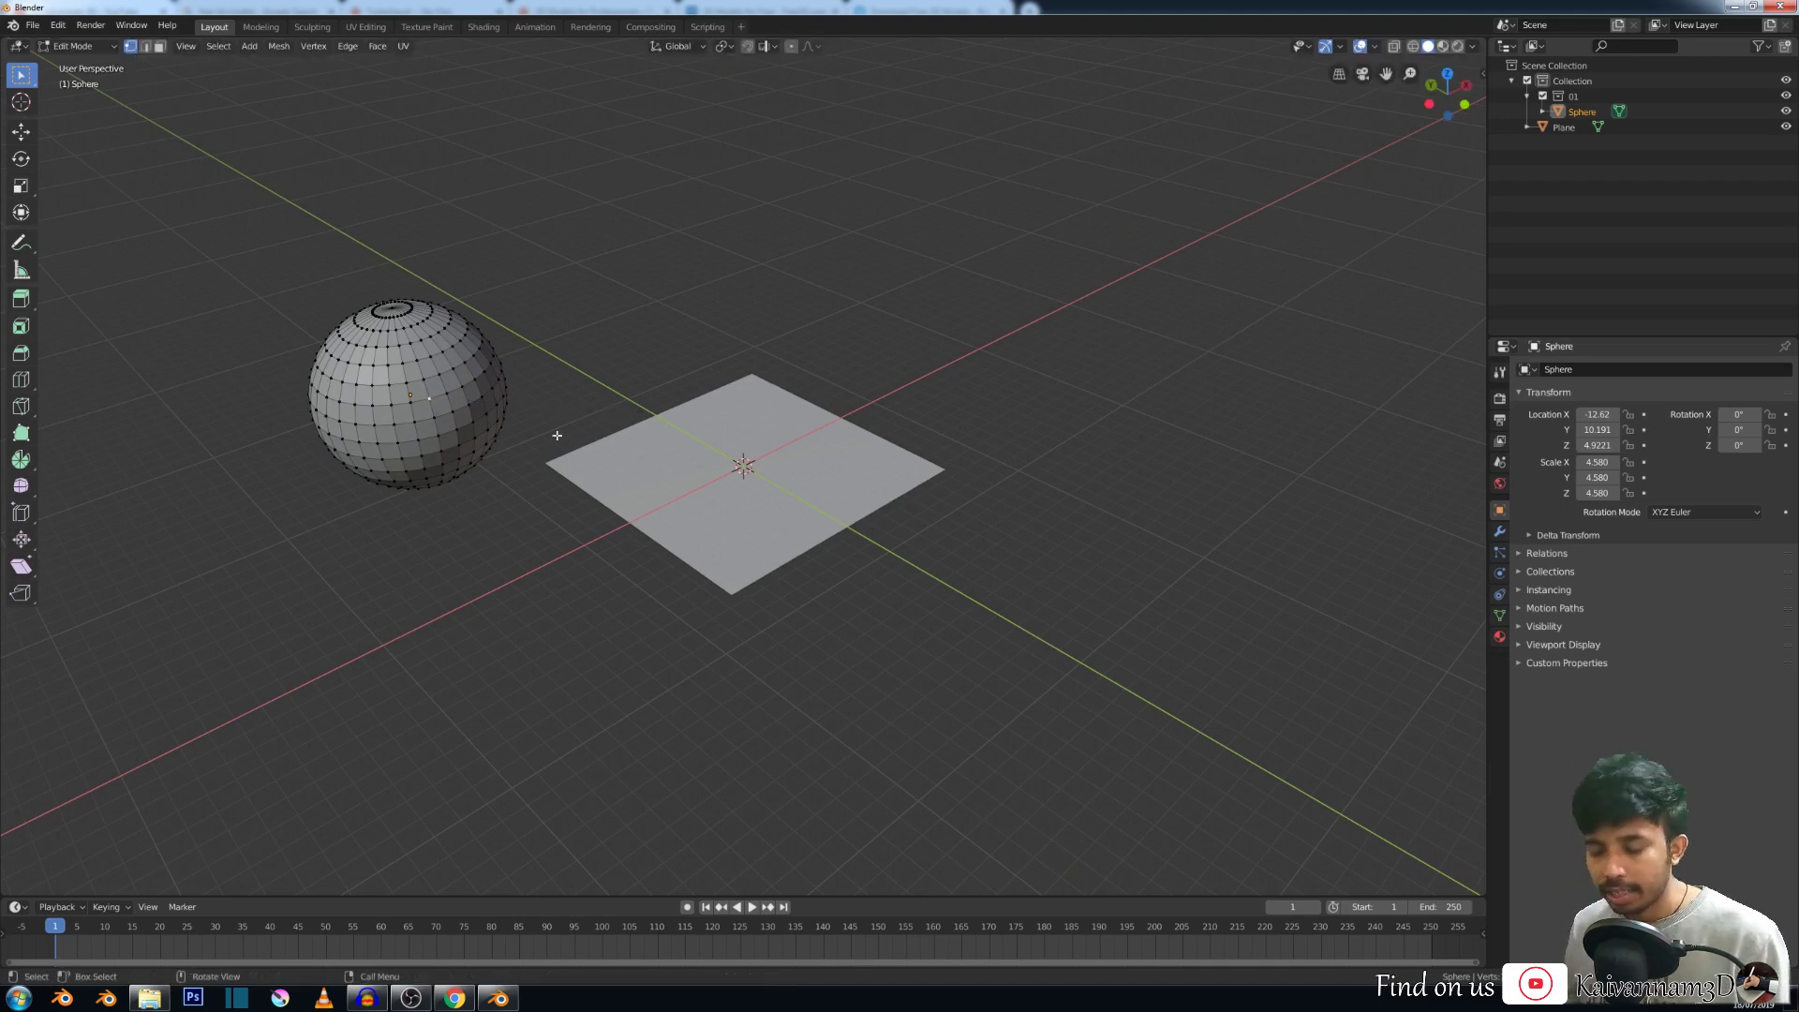
Pull the selected vertex out into a spike and leave Edit Mode.
{"action": "key", "text": "g"}
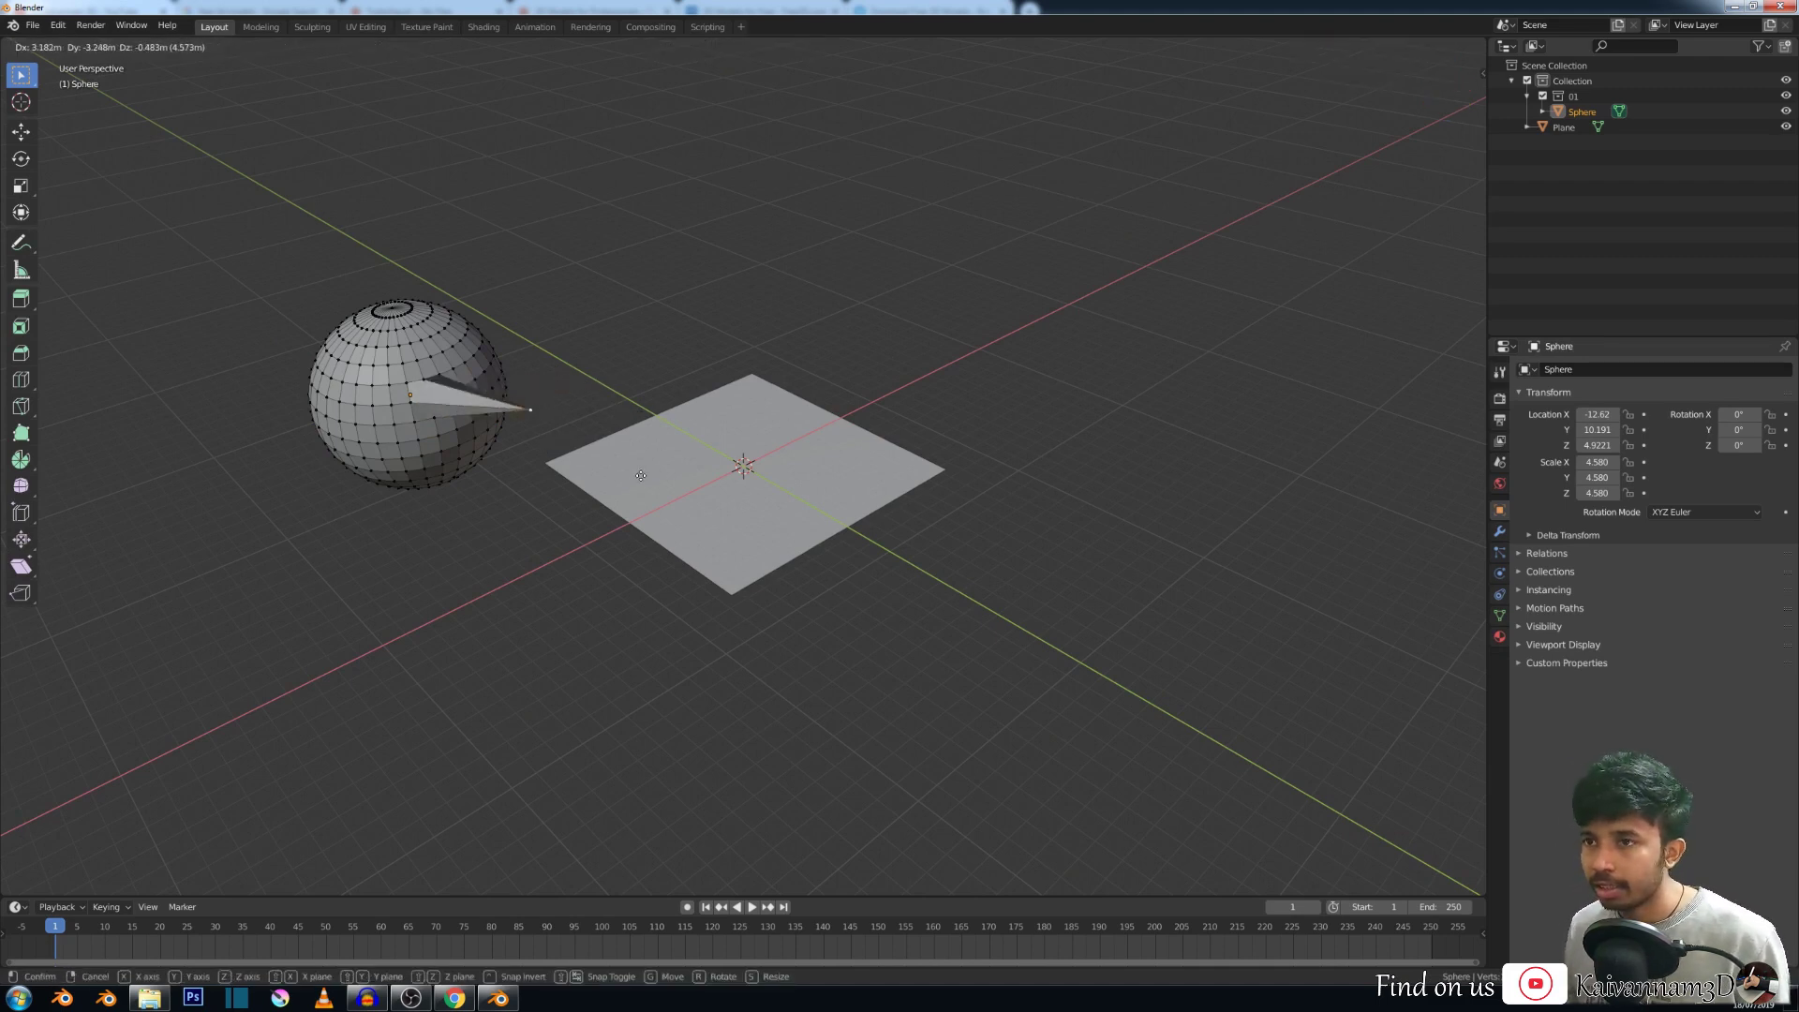
{"action": "key", "text": "Escape"}
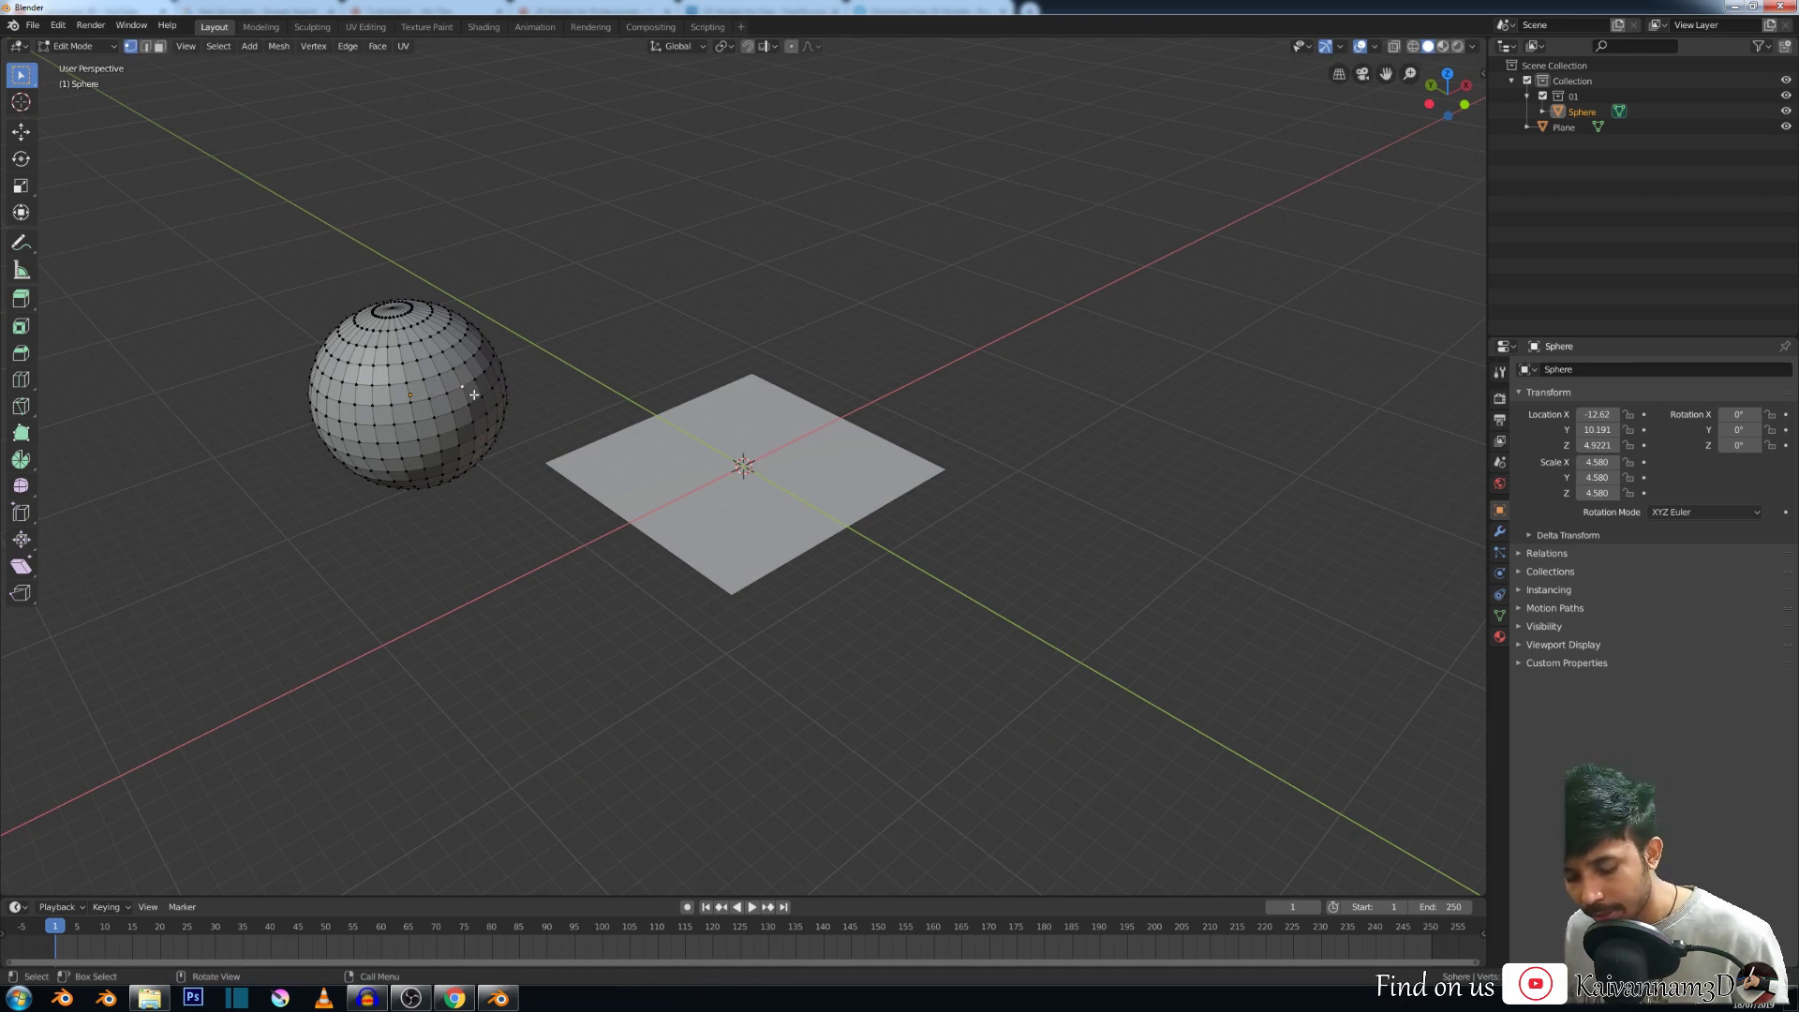
{"action": "key", "text": "s"}
{"action": "key", "text": "Escape"}
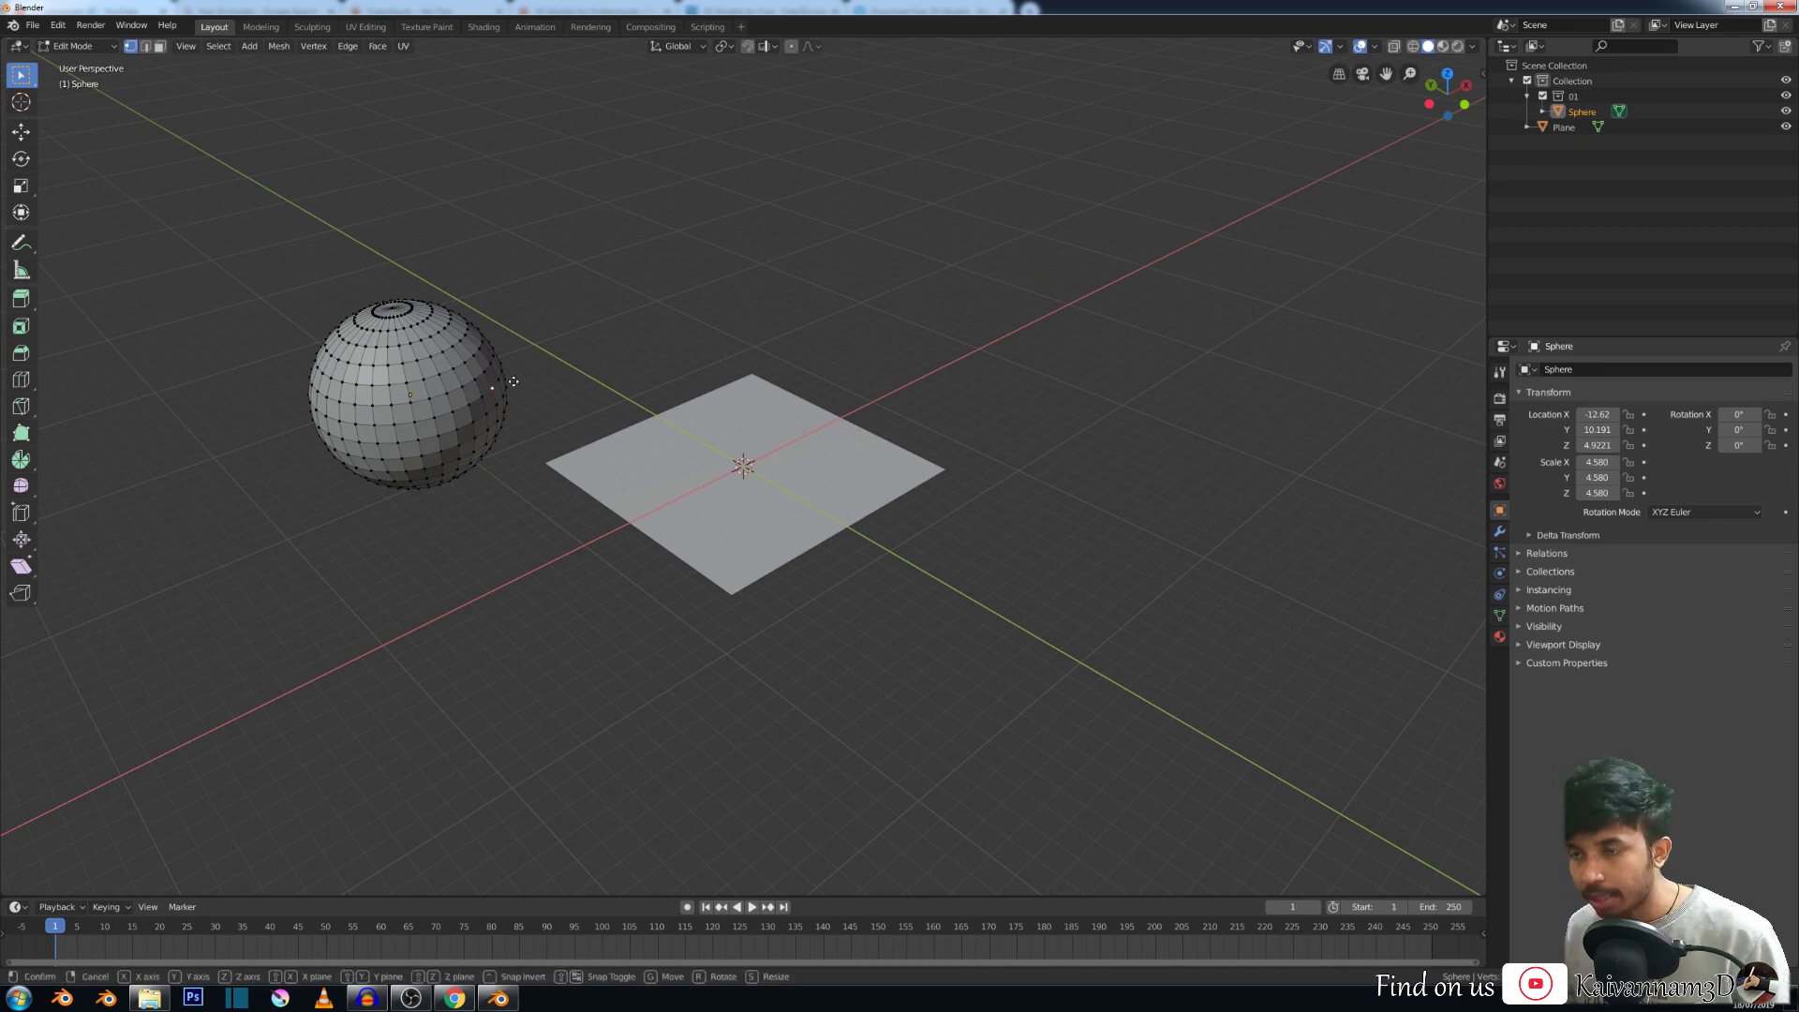
{"action": "key", "text": "g"}
{"action": "left_click", "coordinate": [830, 390]}
{"action": "scroll", "coordinate": [681, 365], "scroll_direction": "down", "scroll_amount": 5}
{"action": "middle_click_drag", "start_coordinate": [681, 363], "coordinate": [643, 364]}
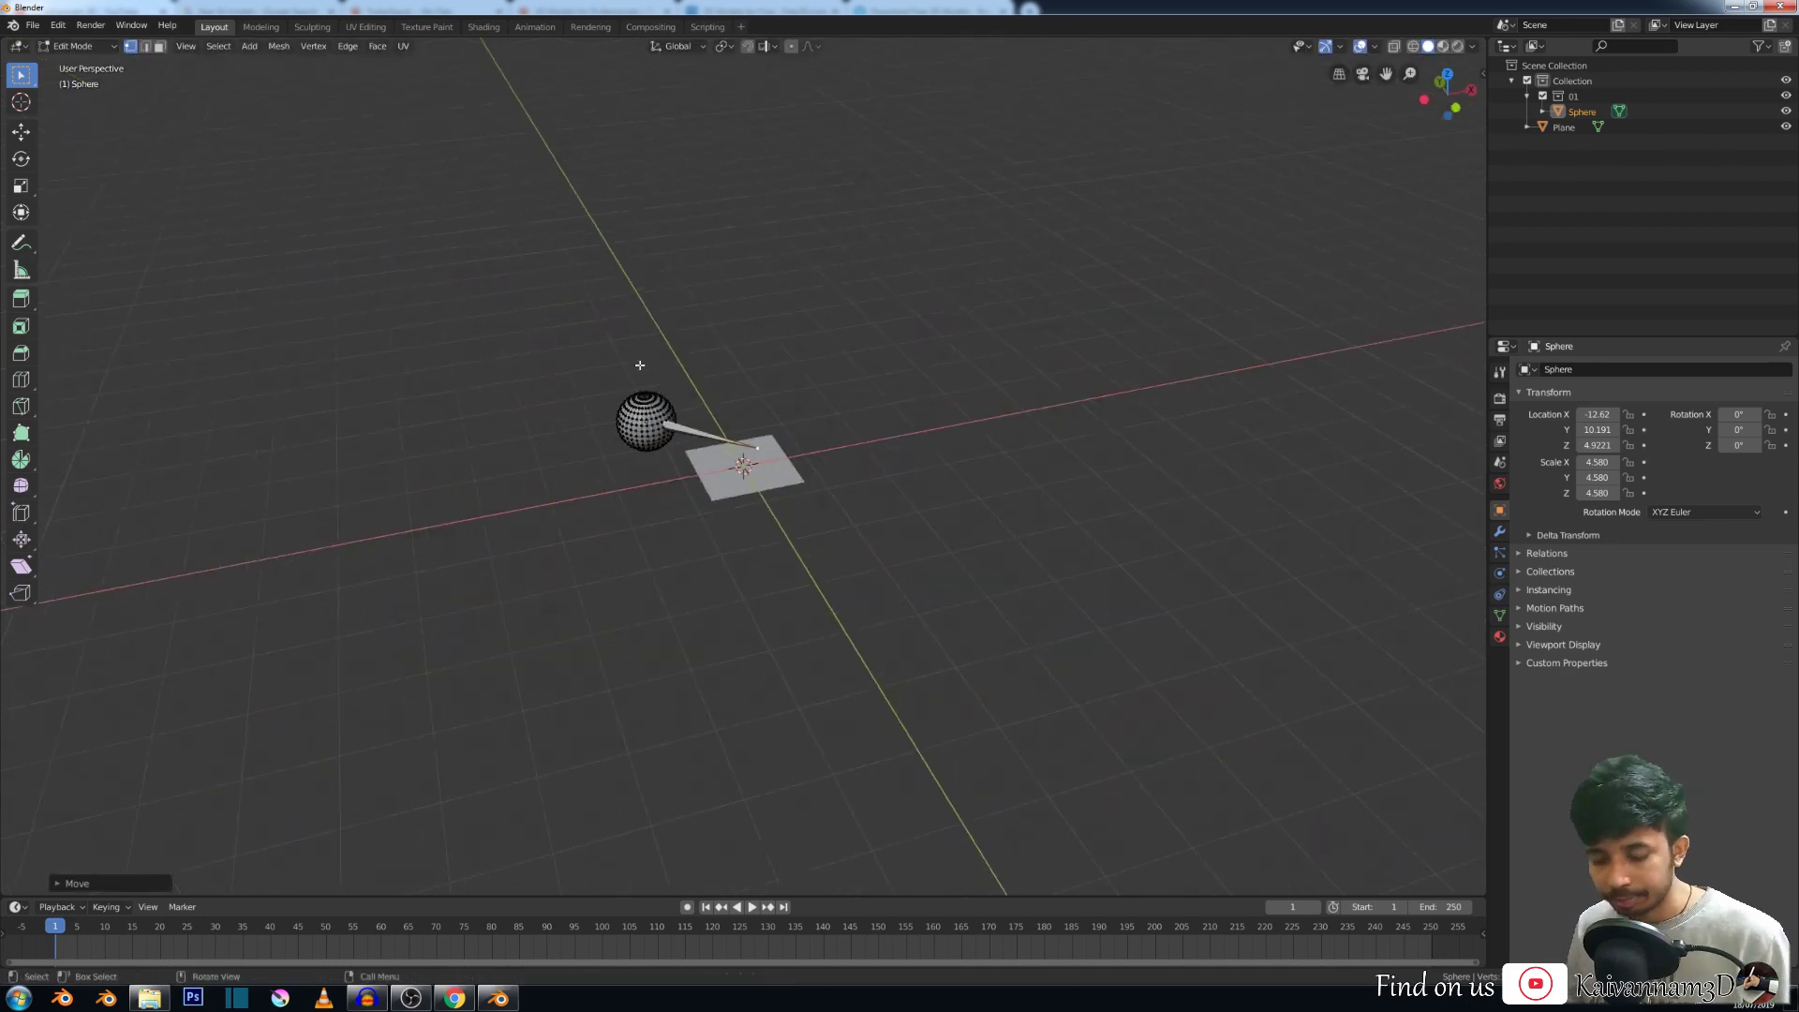
{"action": "key", "text": "Tab"}
Delete the sphere so only the plane remains, then switch away from Blender.
{"action": "key", "text": "x"}
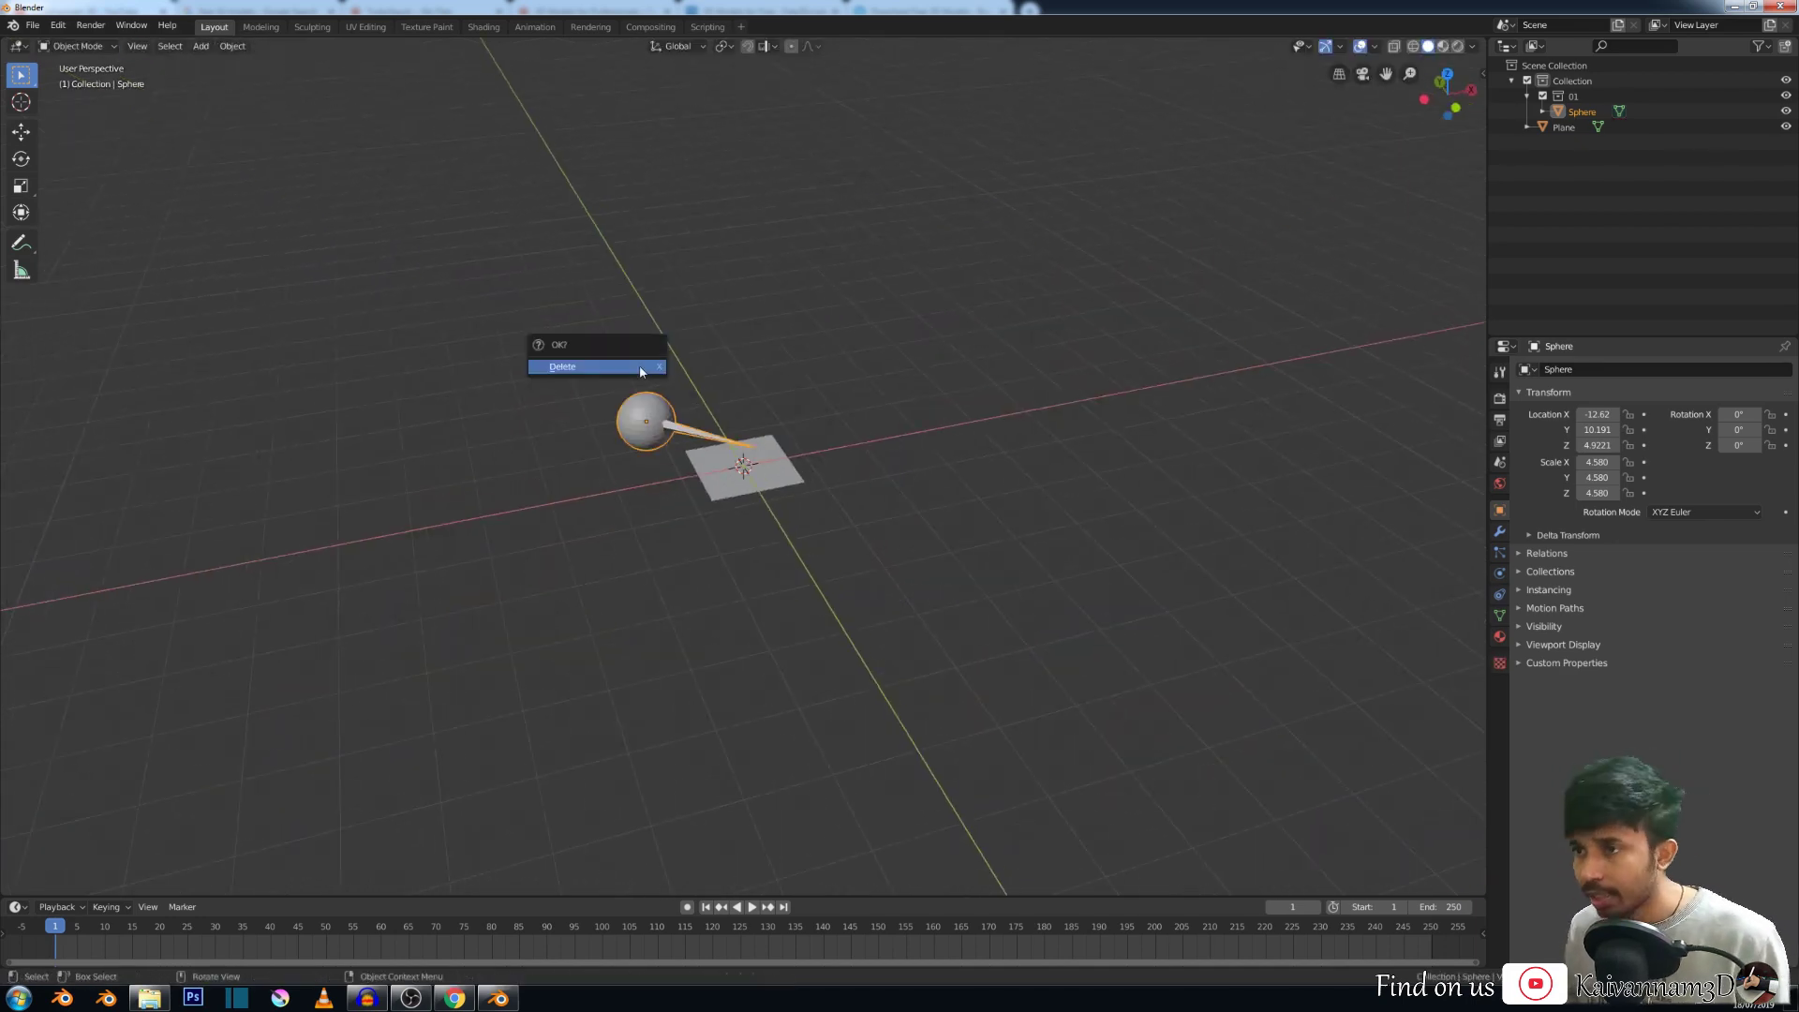
{"action": "left_click", "coordinate": [639, 370]}
{"action": "scroll", "coordinate": [727, 452], "scroll_direction": "up", "scroll_amount": 3}
{"action": "middle_click_drag", "start_coordinate": [727, 452], "coordinate": [669, 440]}
{"action": "left_click", "coordinate": [410, 998]}
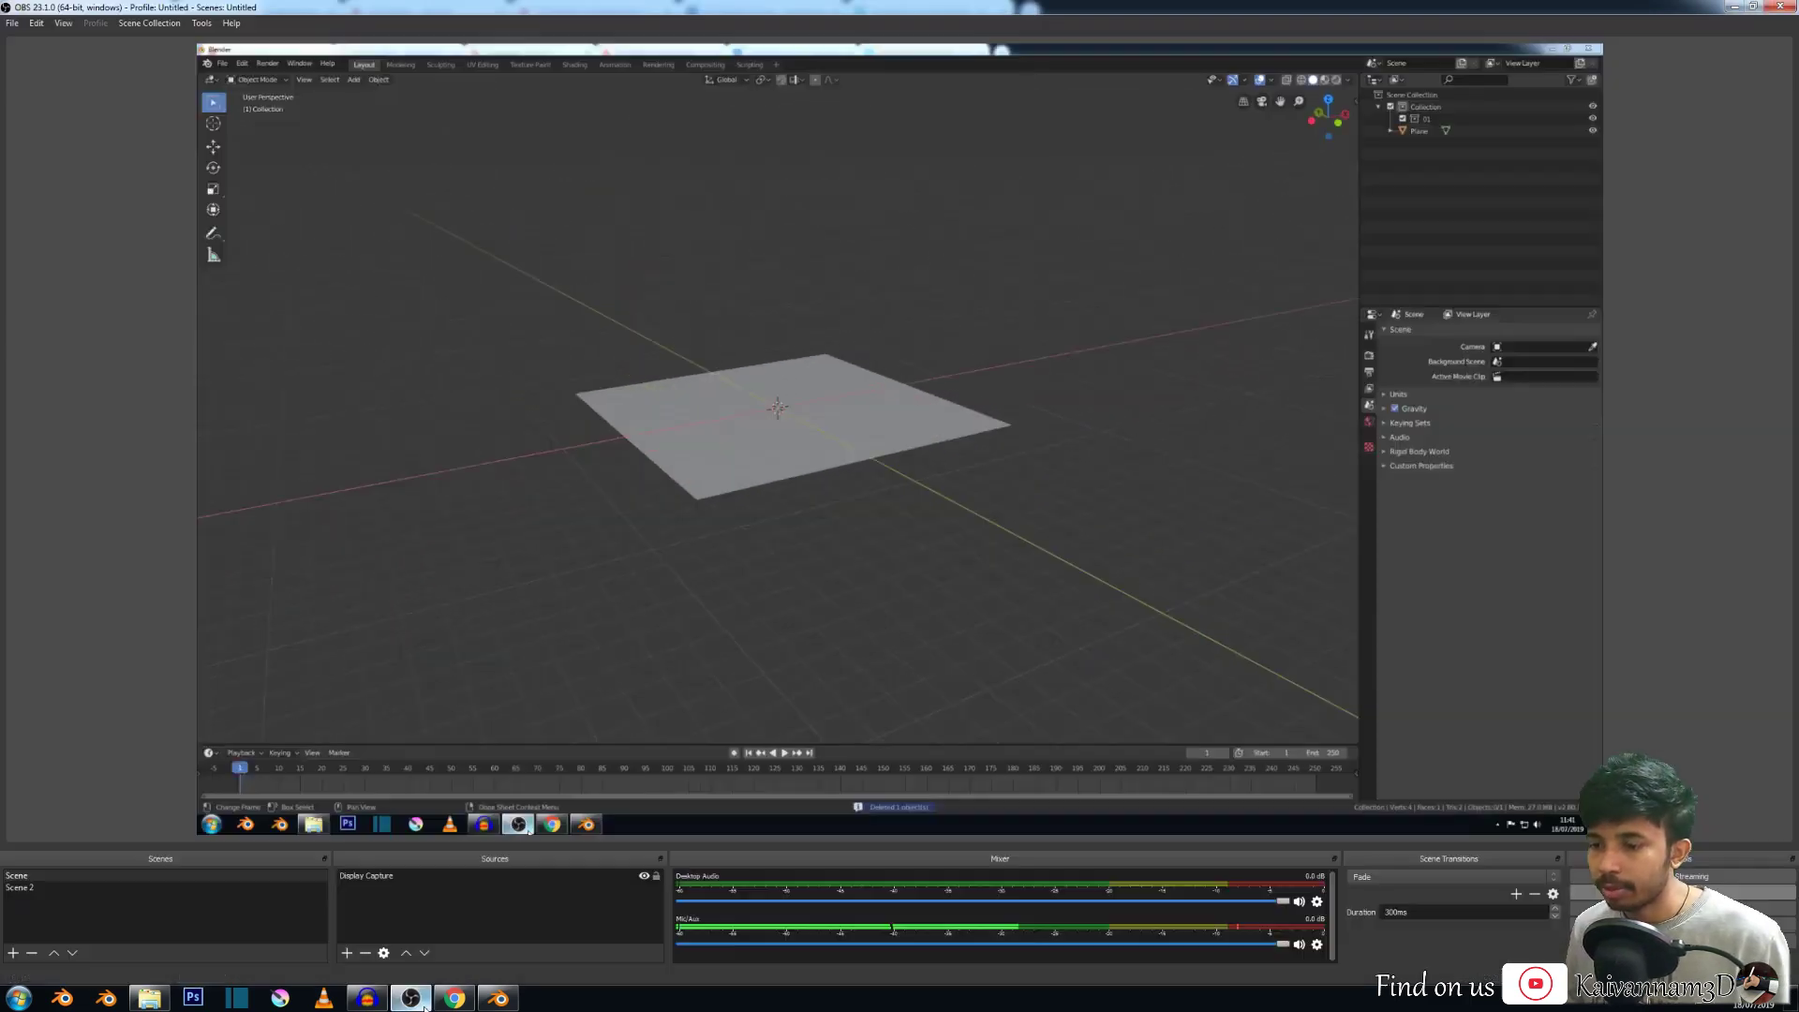
Switch to Chrome and bring up the 'TurboSquid -- My Files' tab.
{"action": "left_click", "coordinate": [454, 998]}
{"action": "left_click", "coordinate": [246, 13]}
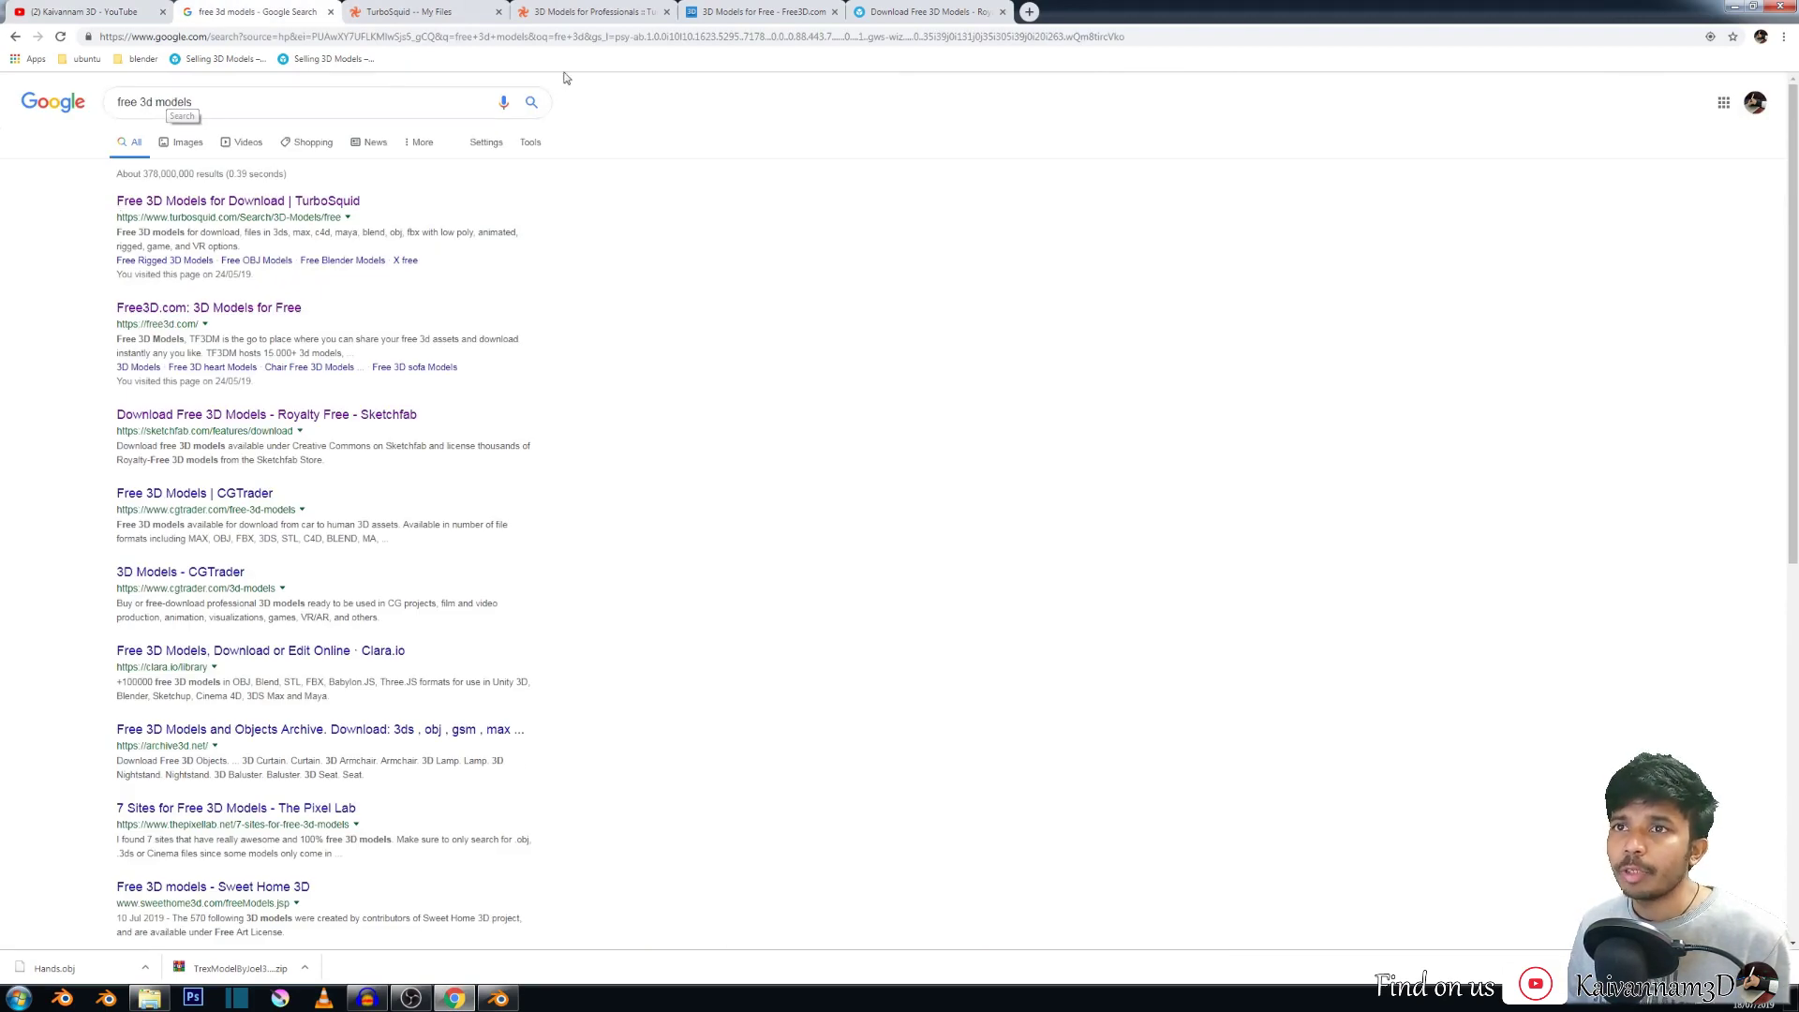
{"action": "scroll", "coordinate": [261, 230], "scroll_direction": "down", "scroll_amount": 3}
{"action": "scroll", "coordinate": [281, 281], "scroll_direction": "up", "scroll_amount": 3}
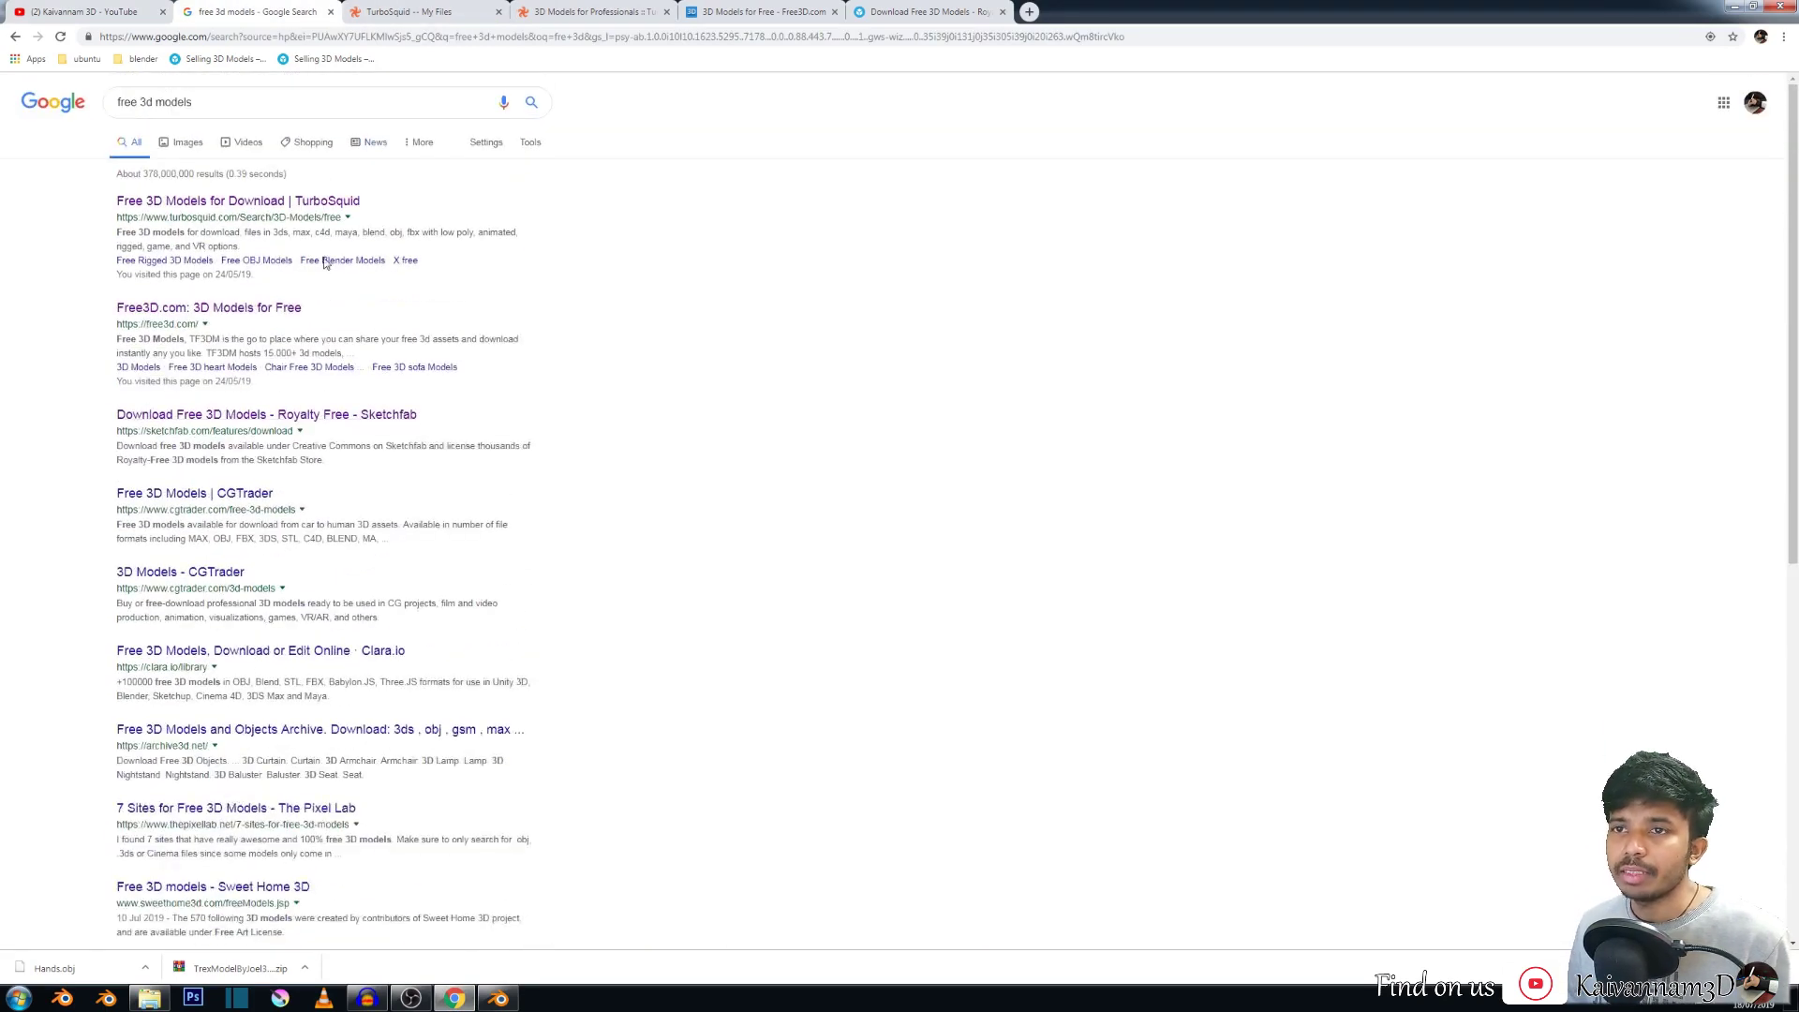
{"action": "left_click", "coordinate": [394, 13]}
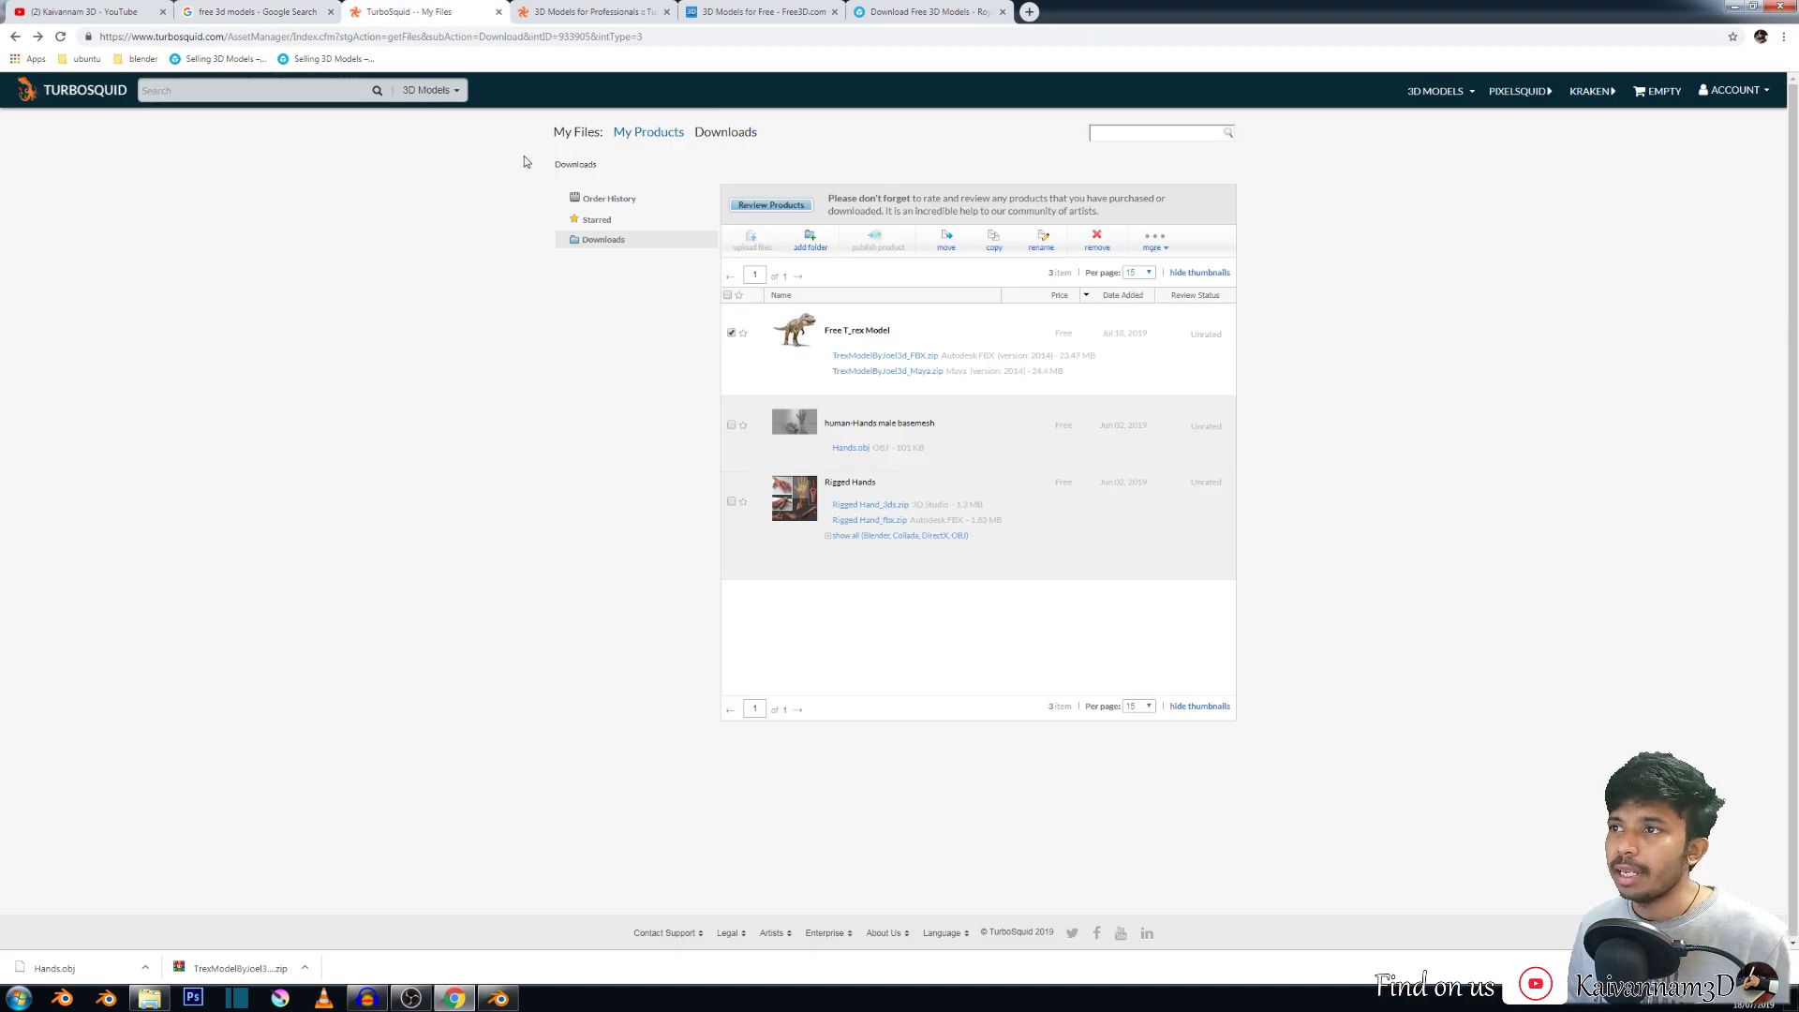
Go to the TurboSquid home page and browse its model categories carousel.
{"action": "left_click", "coordinate": [499, 12]}
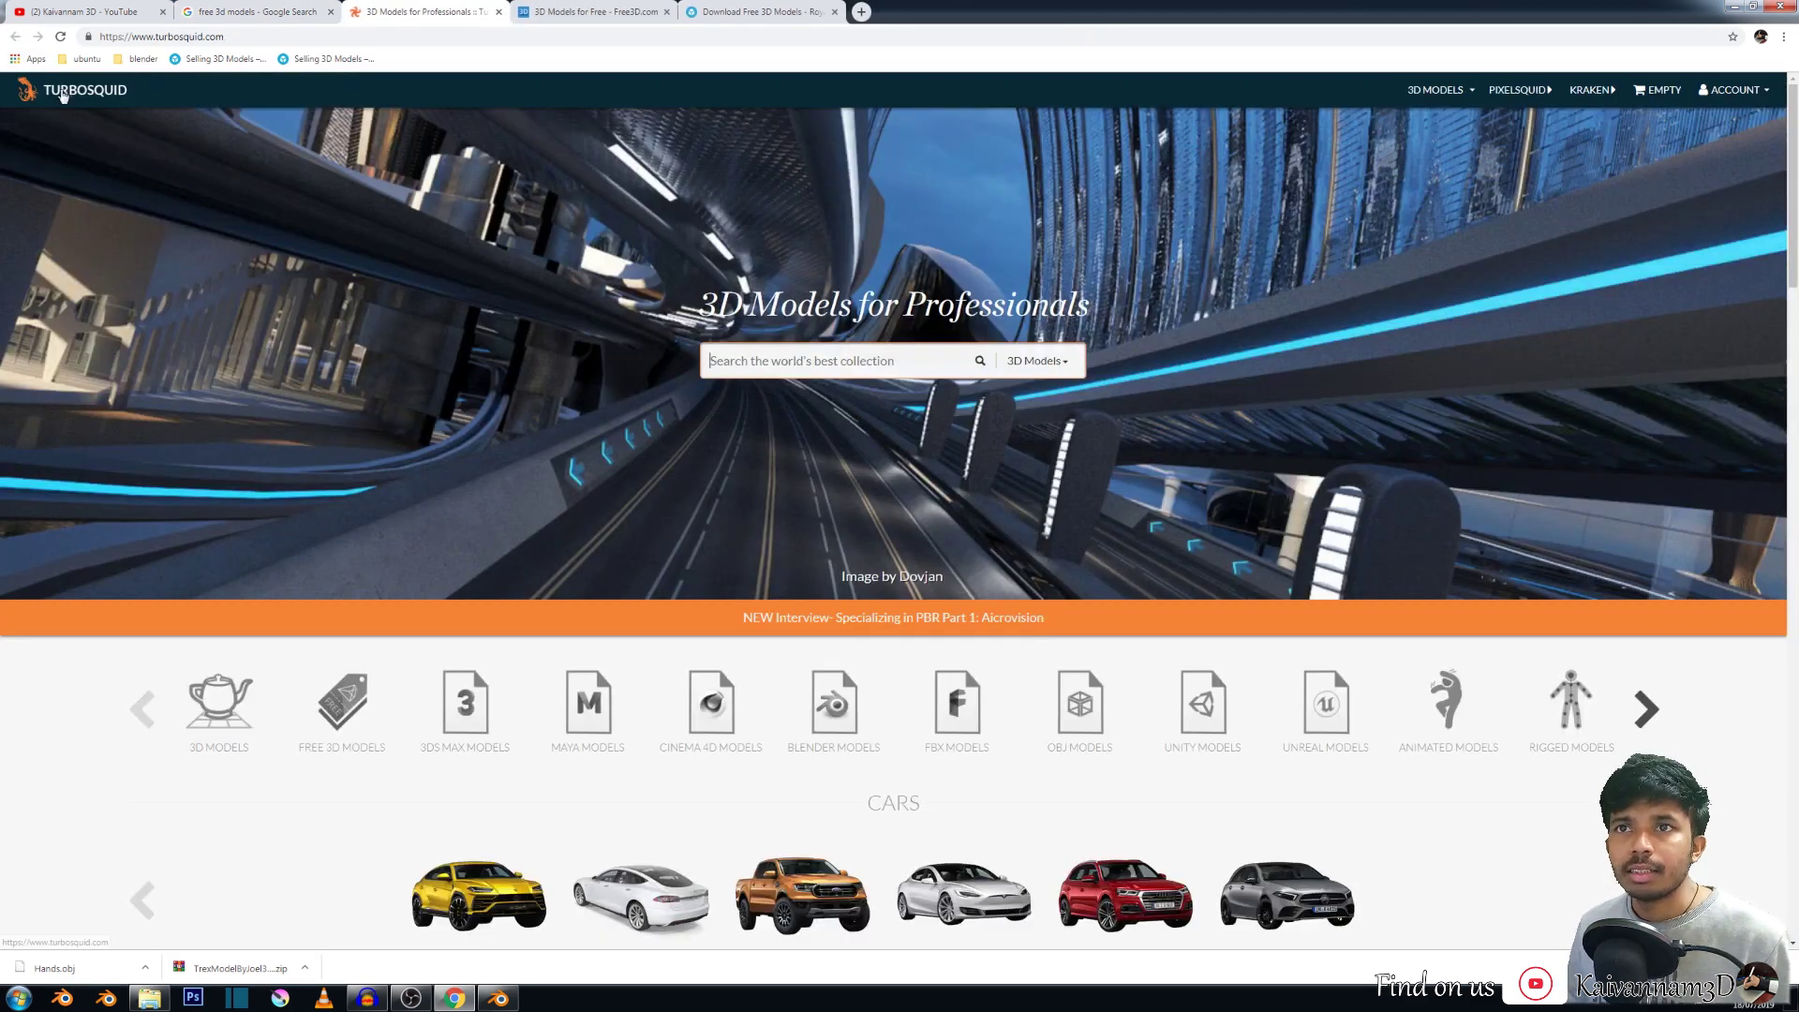
{"action": "scroll", "coordinate": [728, 366], "scroll_direction": "down", "scroll_amount": 5}
{"action": "scroll", "coordinate": [728, 366], "scroll_direction": "down", "scroll_amount": 5}
{"action": "scroll", "coordinate": [728, 365], "scroll_direction": "up", "scroll_amount": 7}
{"action": "scroll", "coordinate": [728, 366], "scroll_direction": "down", "scroll_amount": 2}
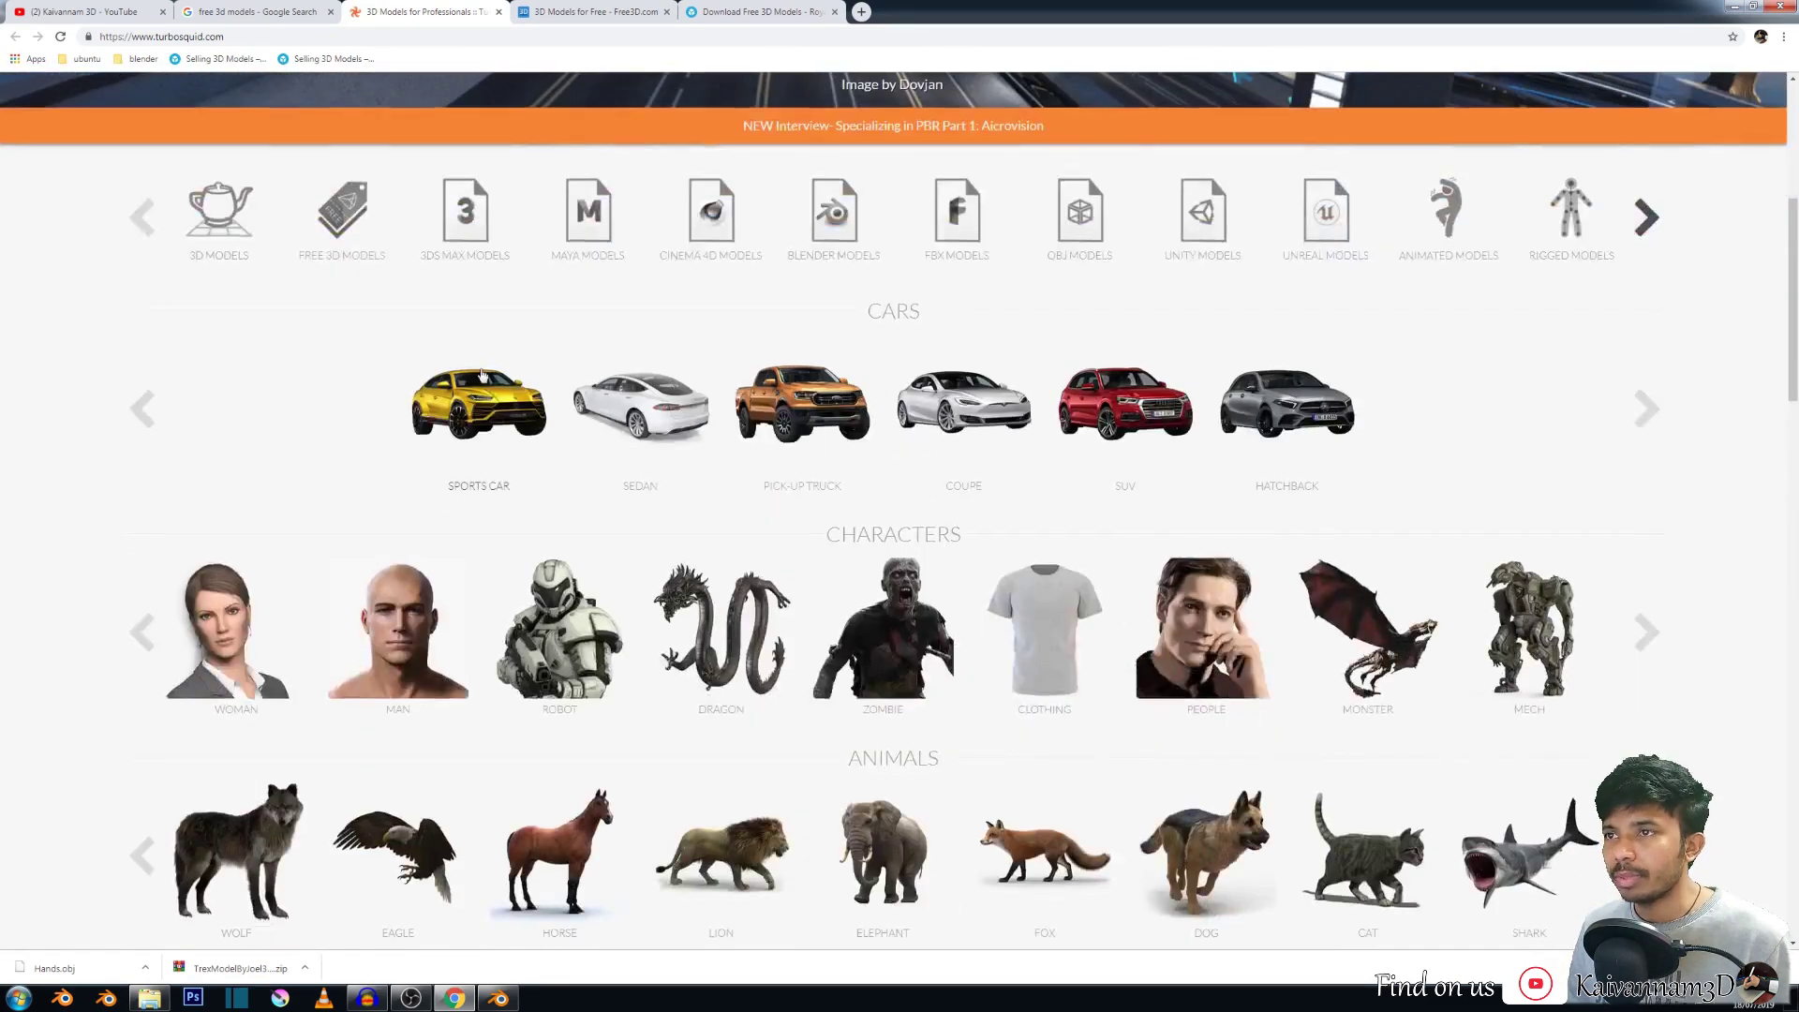
{"action": "scroll", "coordinate": [728, 366], "scroll_direction": "up", "scroll_amount": 2}
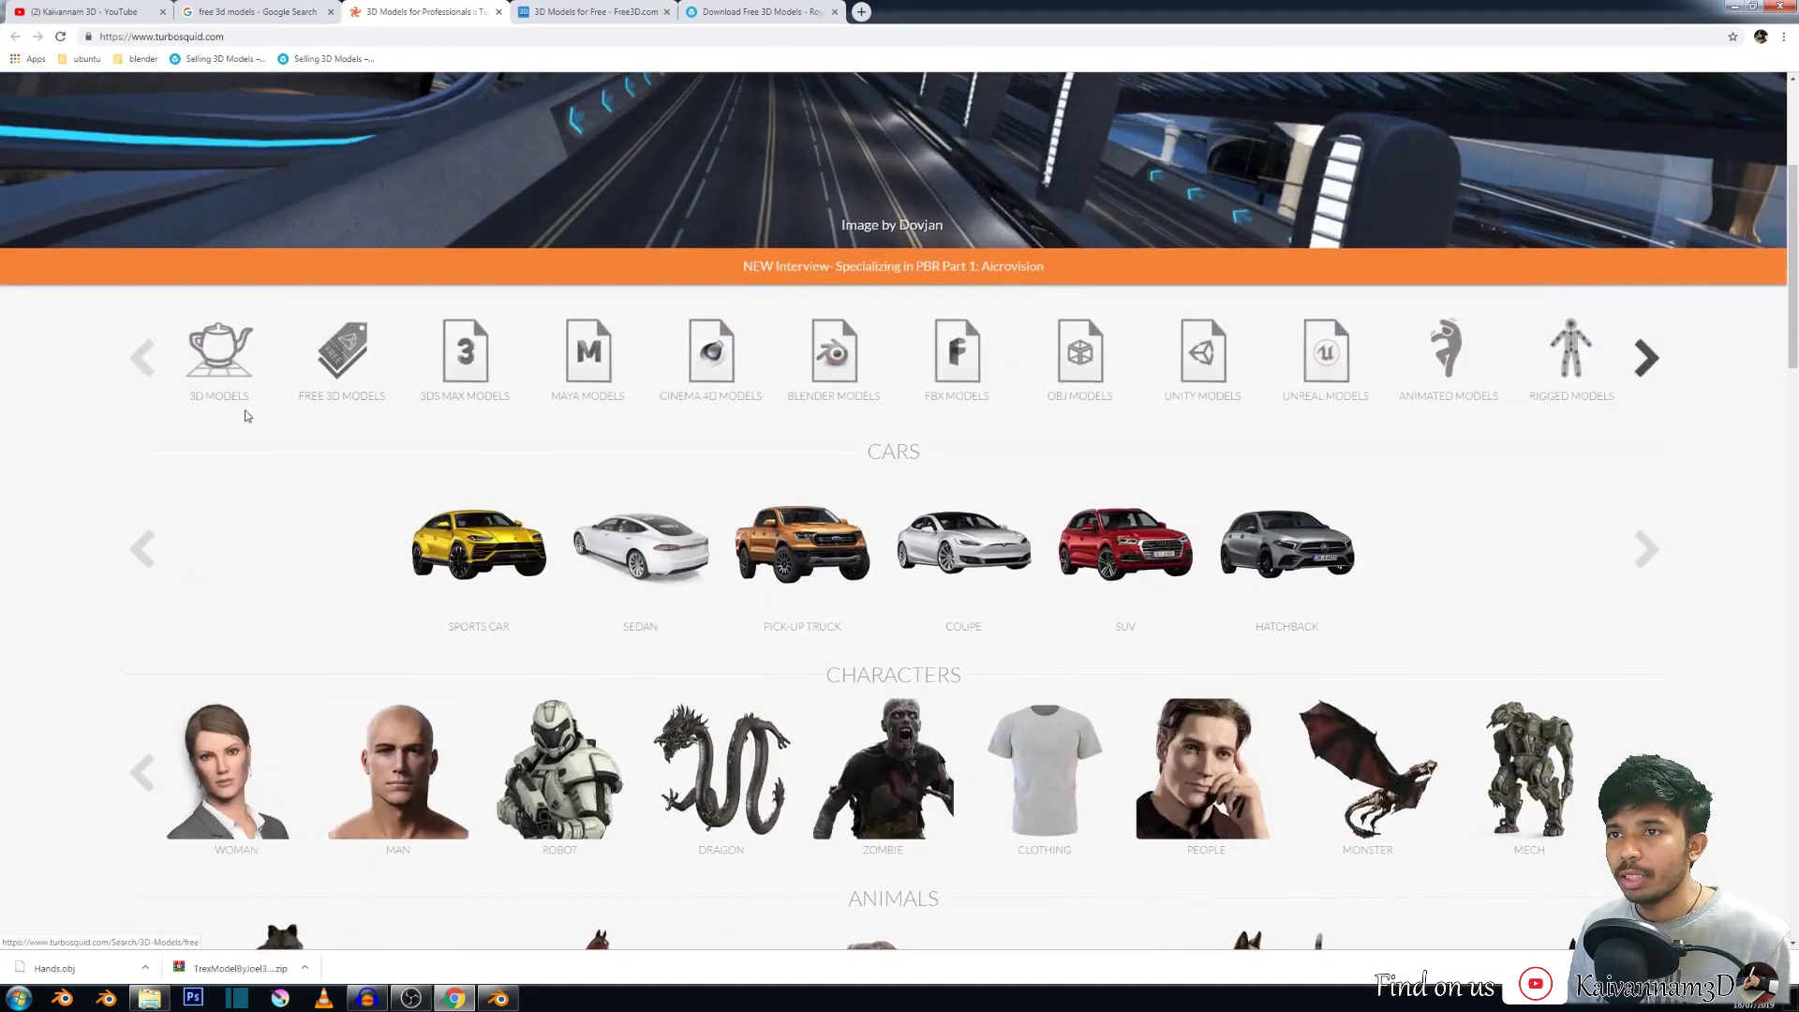
{"action": "left_click", "coordinate": [1647, 358]}
{"action": "double_click", "coordinate": [893, 450]}
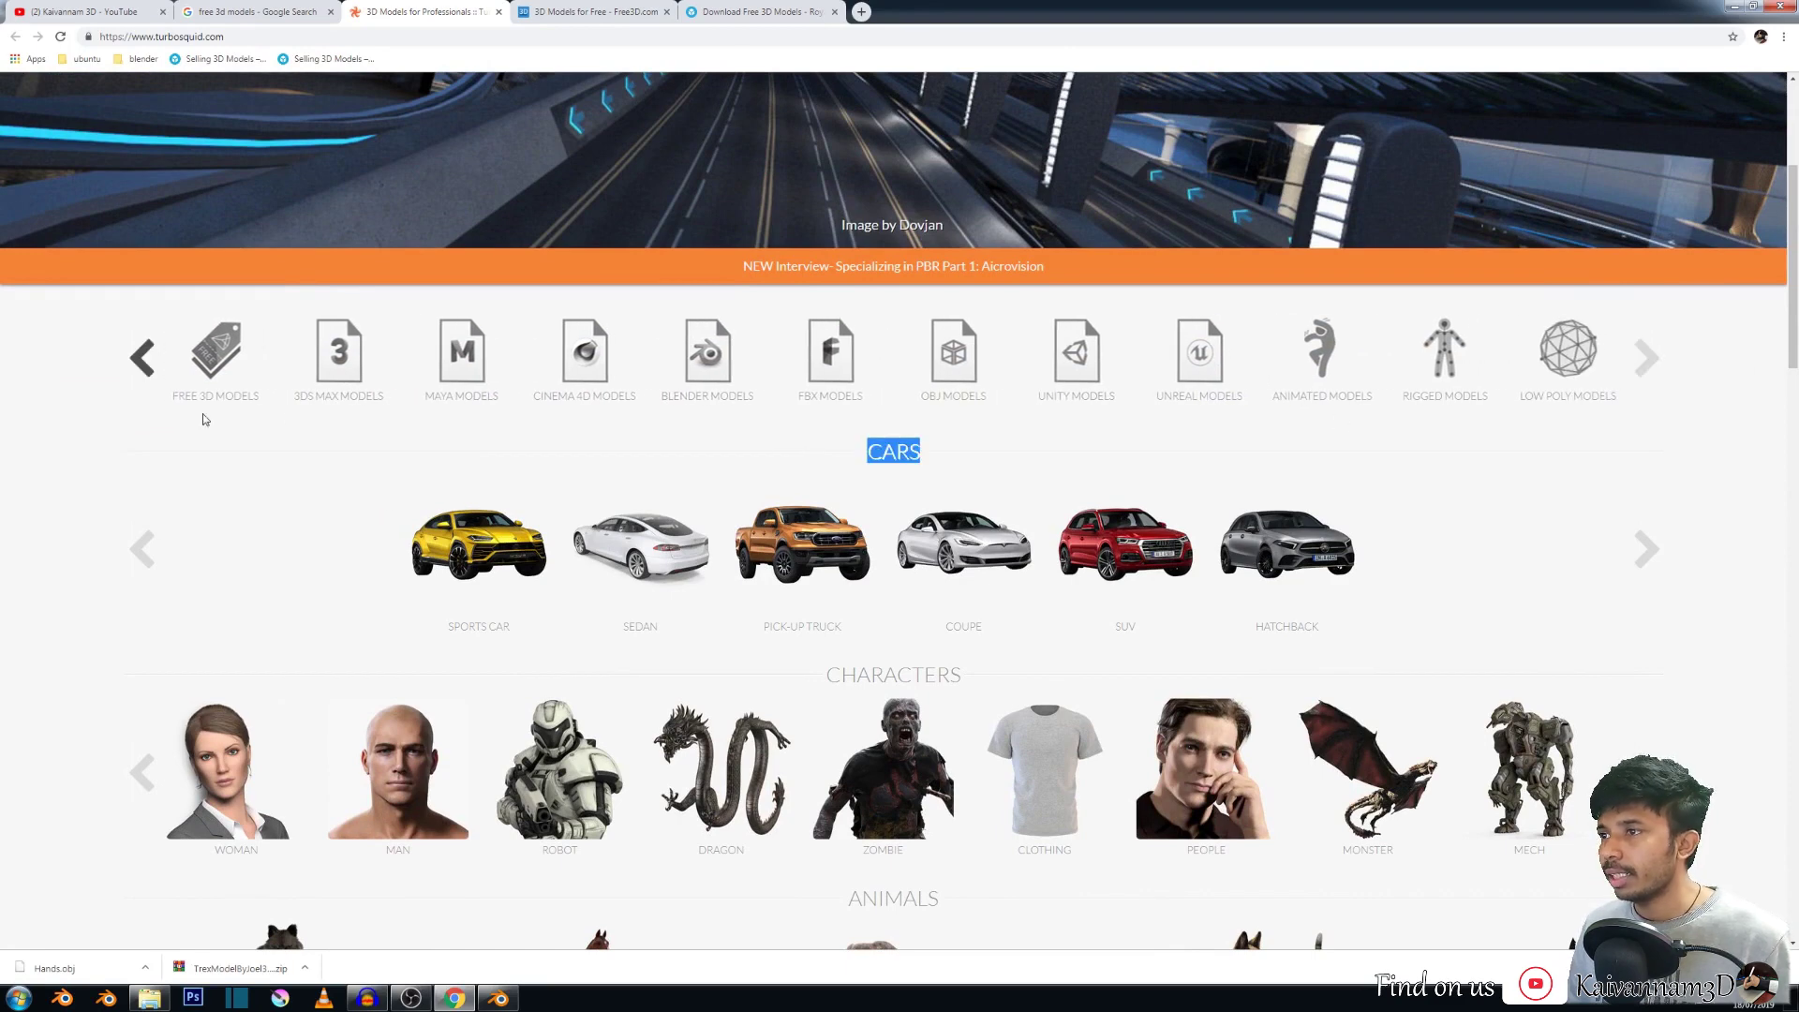
{"action": "left_click", "coordinate": [123, 369]}
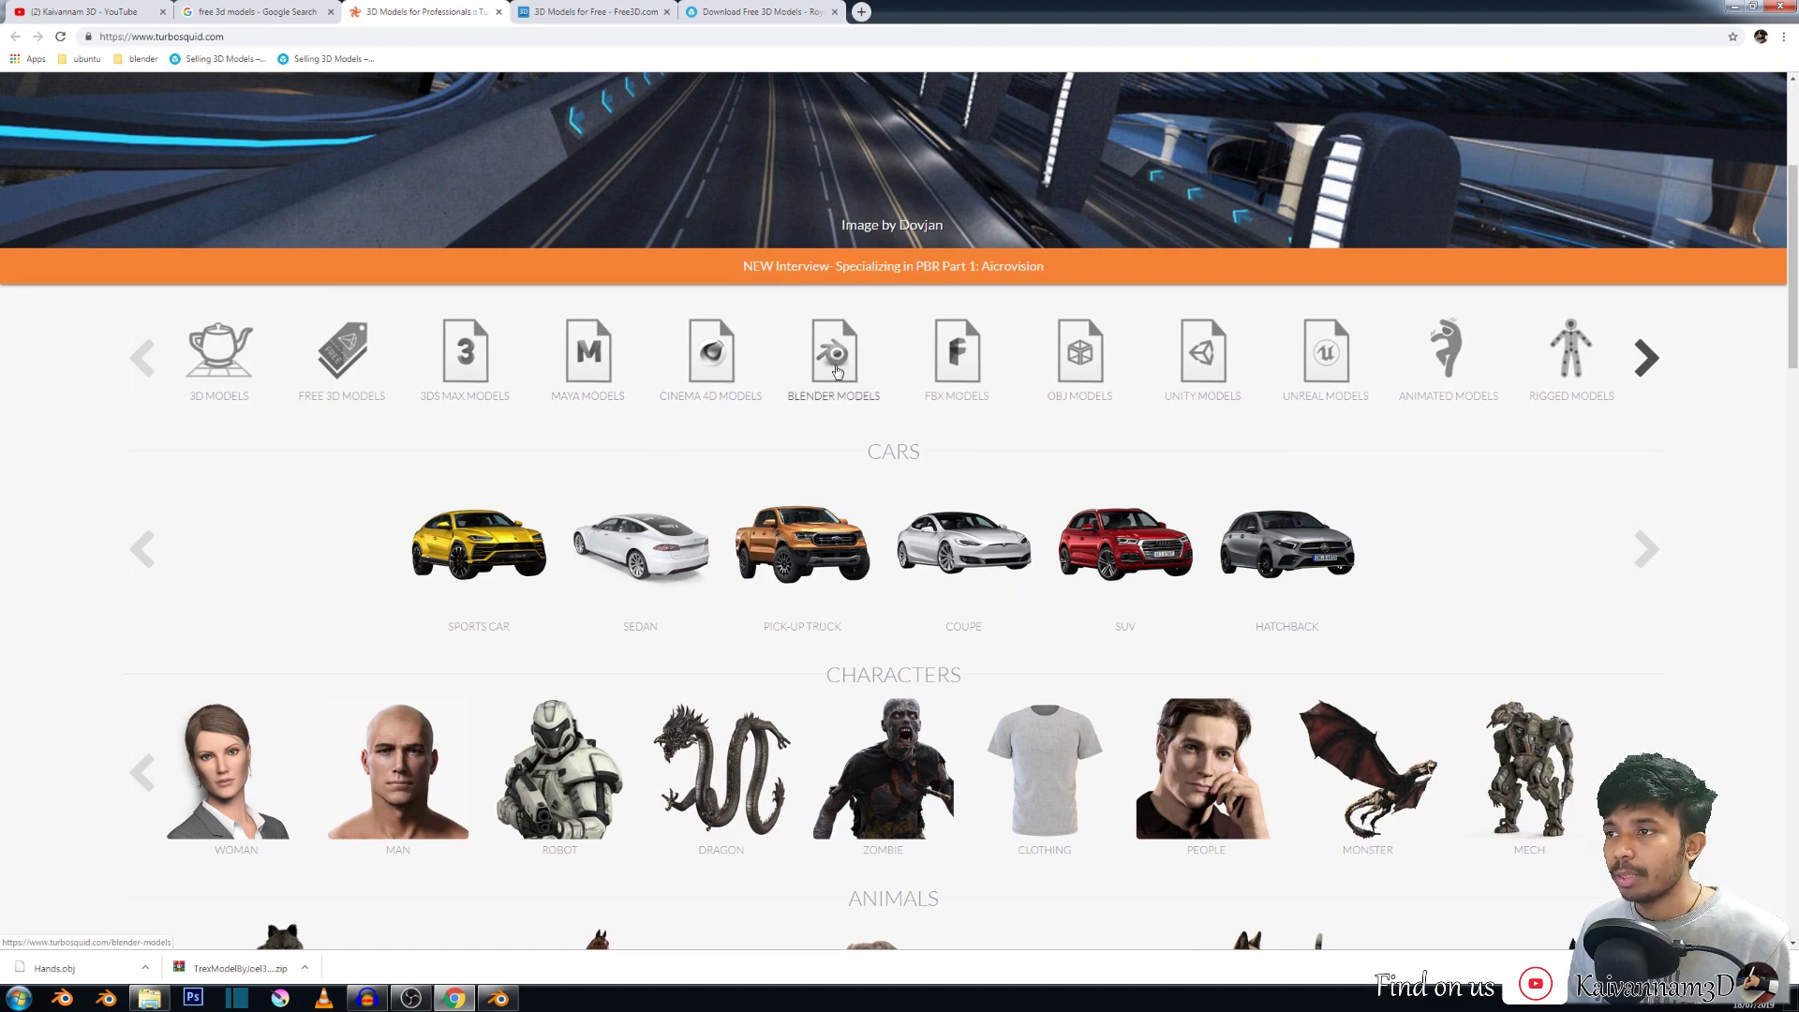
Scroll through the Free 3D Models listing, then switch to the local 3dobject folder.
{"action": "left_click", "coordinate": [234, 352]}
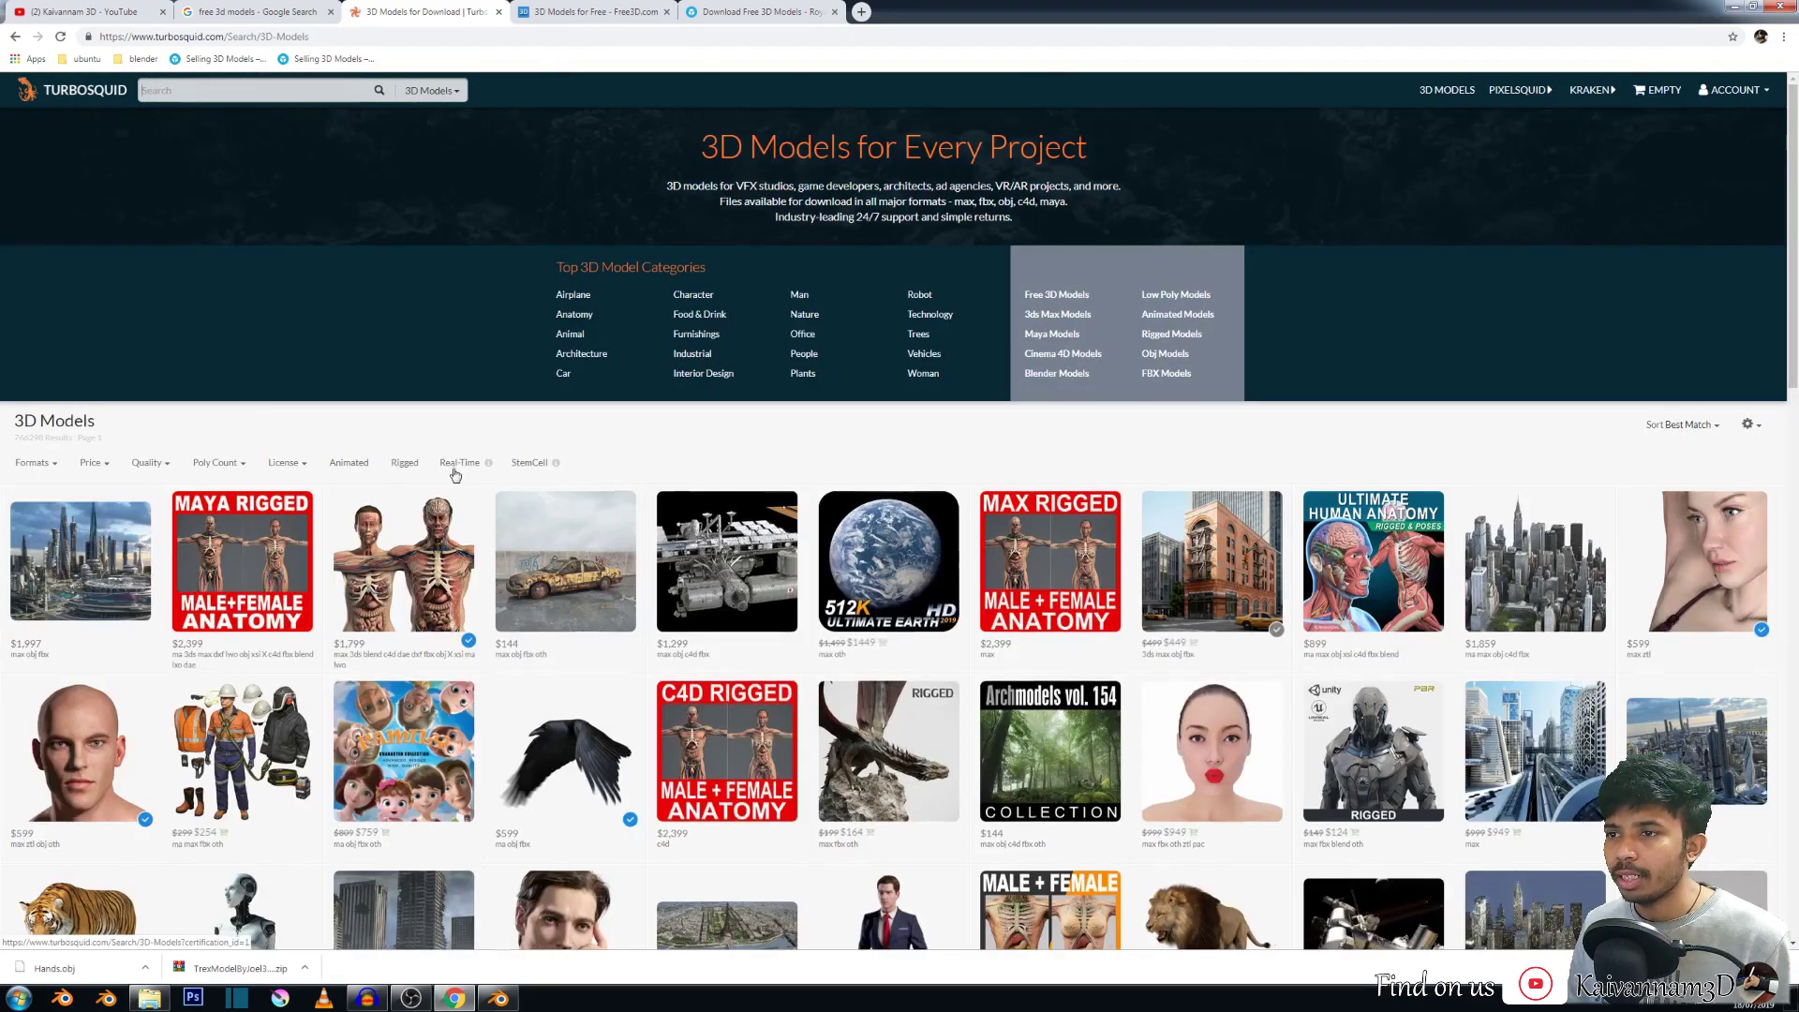
{"action": "scroll", "coordinate": [454, 473], "scroll_direction": "down", "scroll_amount": 3}
{"action": "scroll", "coordinate": [453, 471], "scroll_direction": "up", "scroll_amount": 3}
{"action": "left_click", "coordinate": [1054, 298]}
{"action": "scroll", "coordinate": [466, 506], "scroll_direction": "down", "scroll_amount": 2}
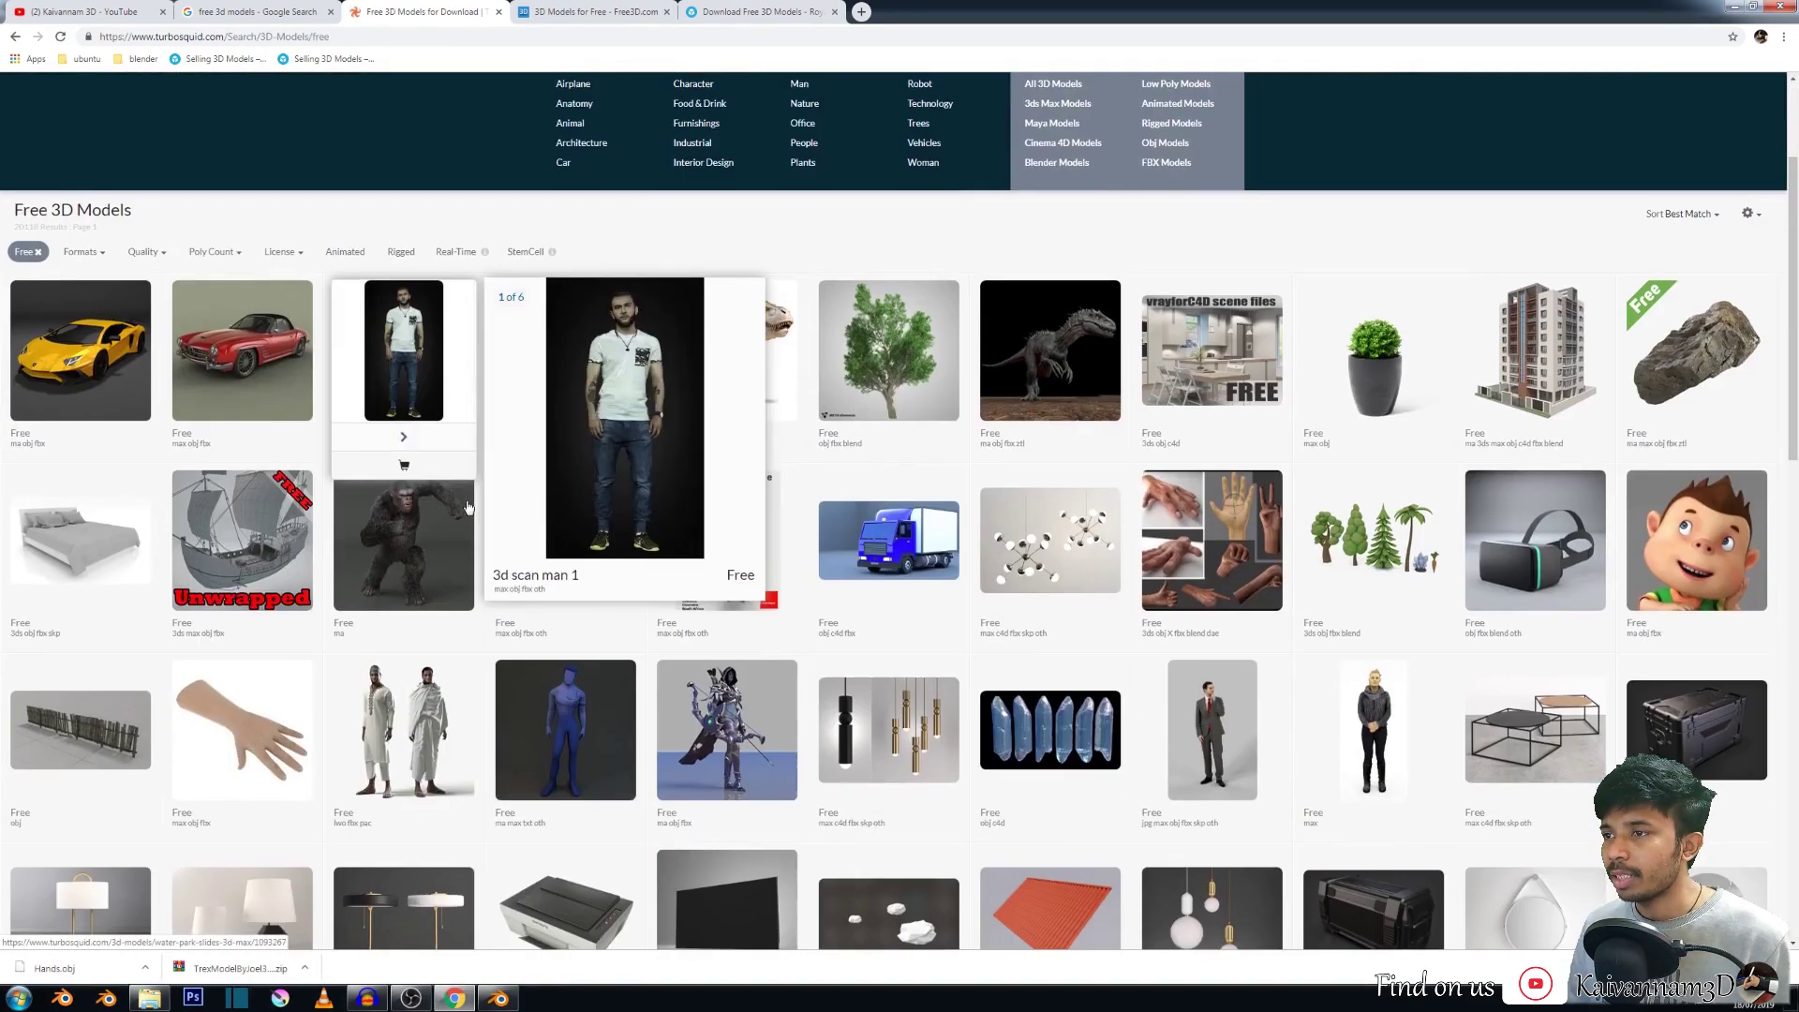
{"action": "scroll", "coordinate": [466, 507], "scroll_direction": "down", "scroll_amount": 2}
{"action": "scroll", "coordinate": [731, 393], "scroll_direction": "up", "scroll_amount": 3}
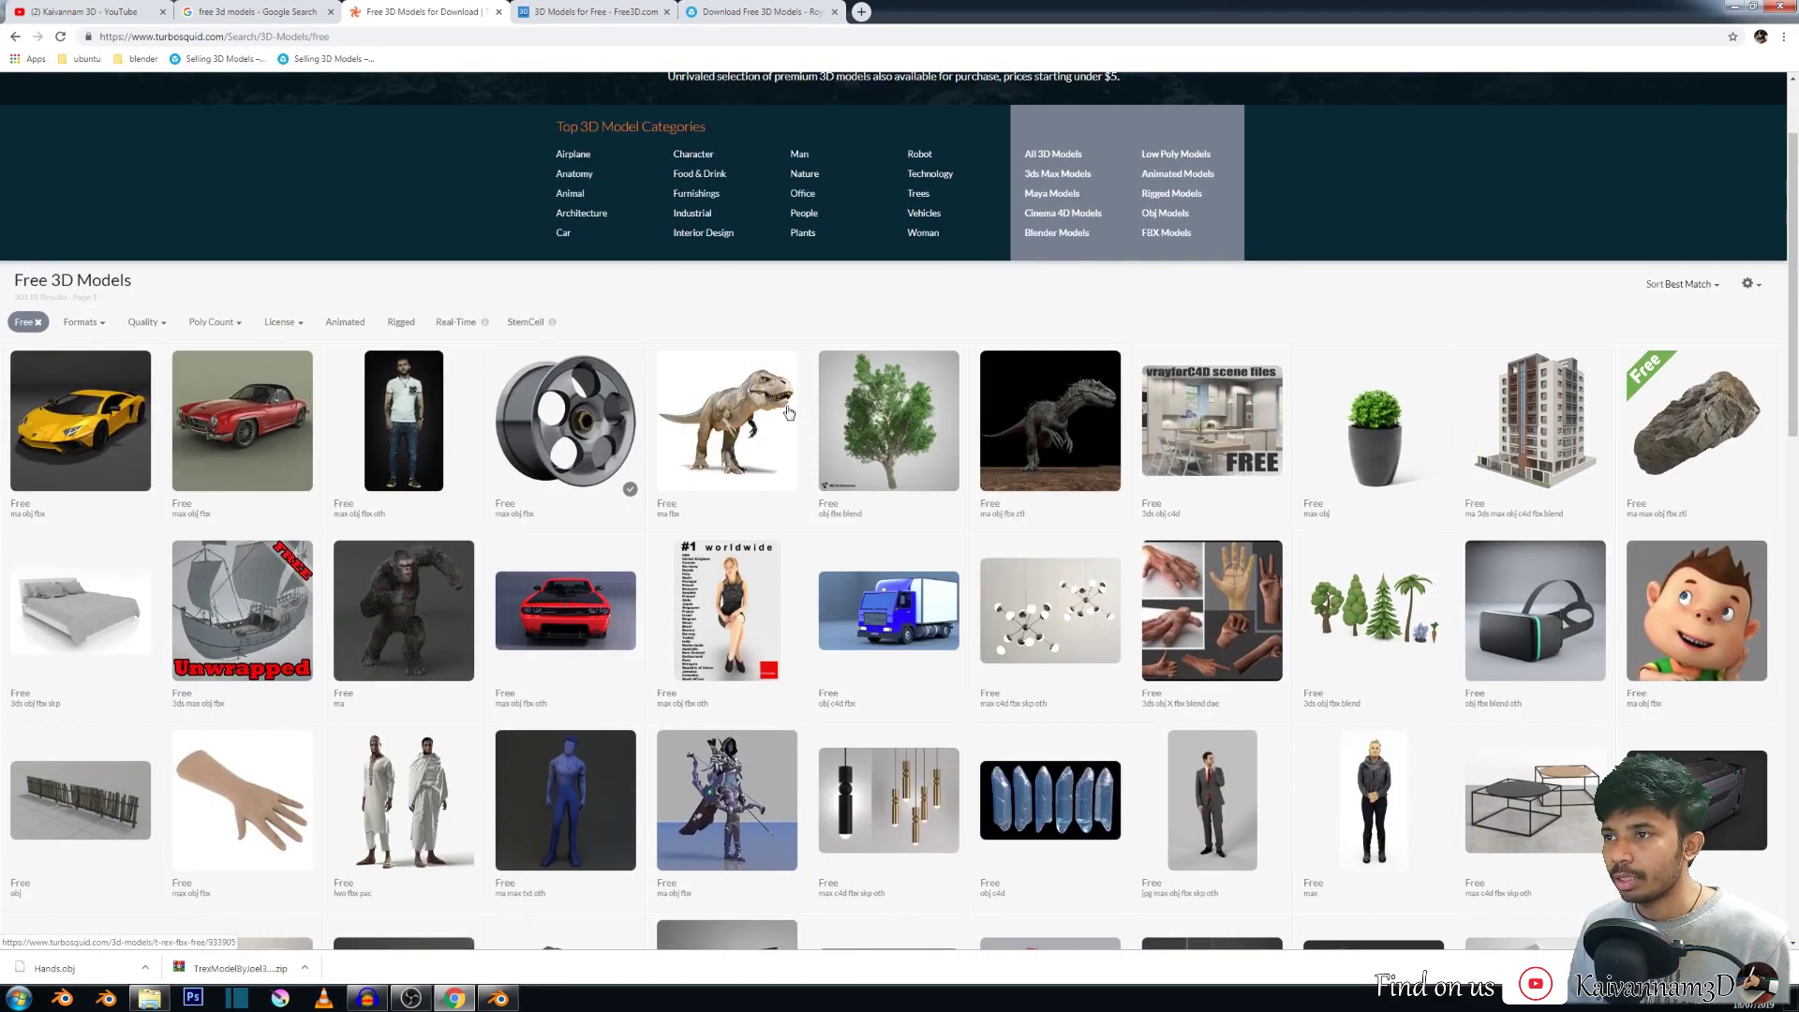
{"action": "scroll", "coordinate": [750, 424], "scroll_direction": "down", "scroll_amount": 4}
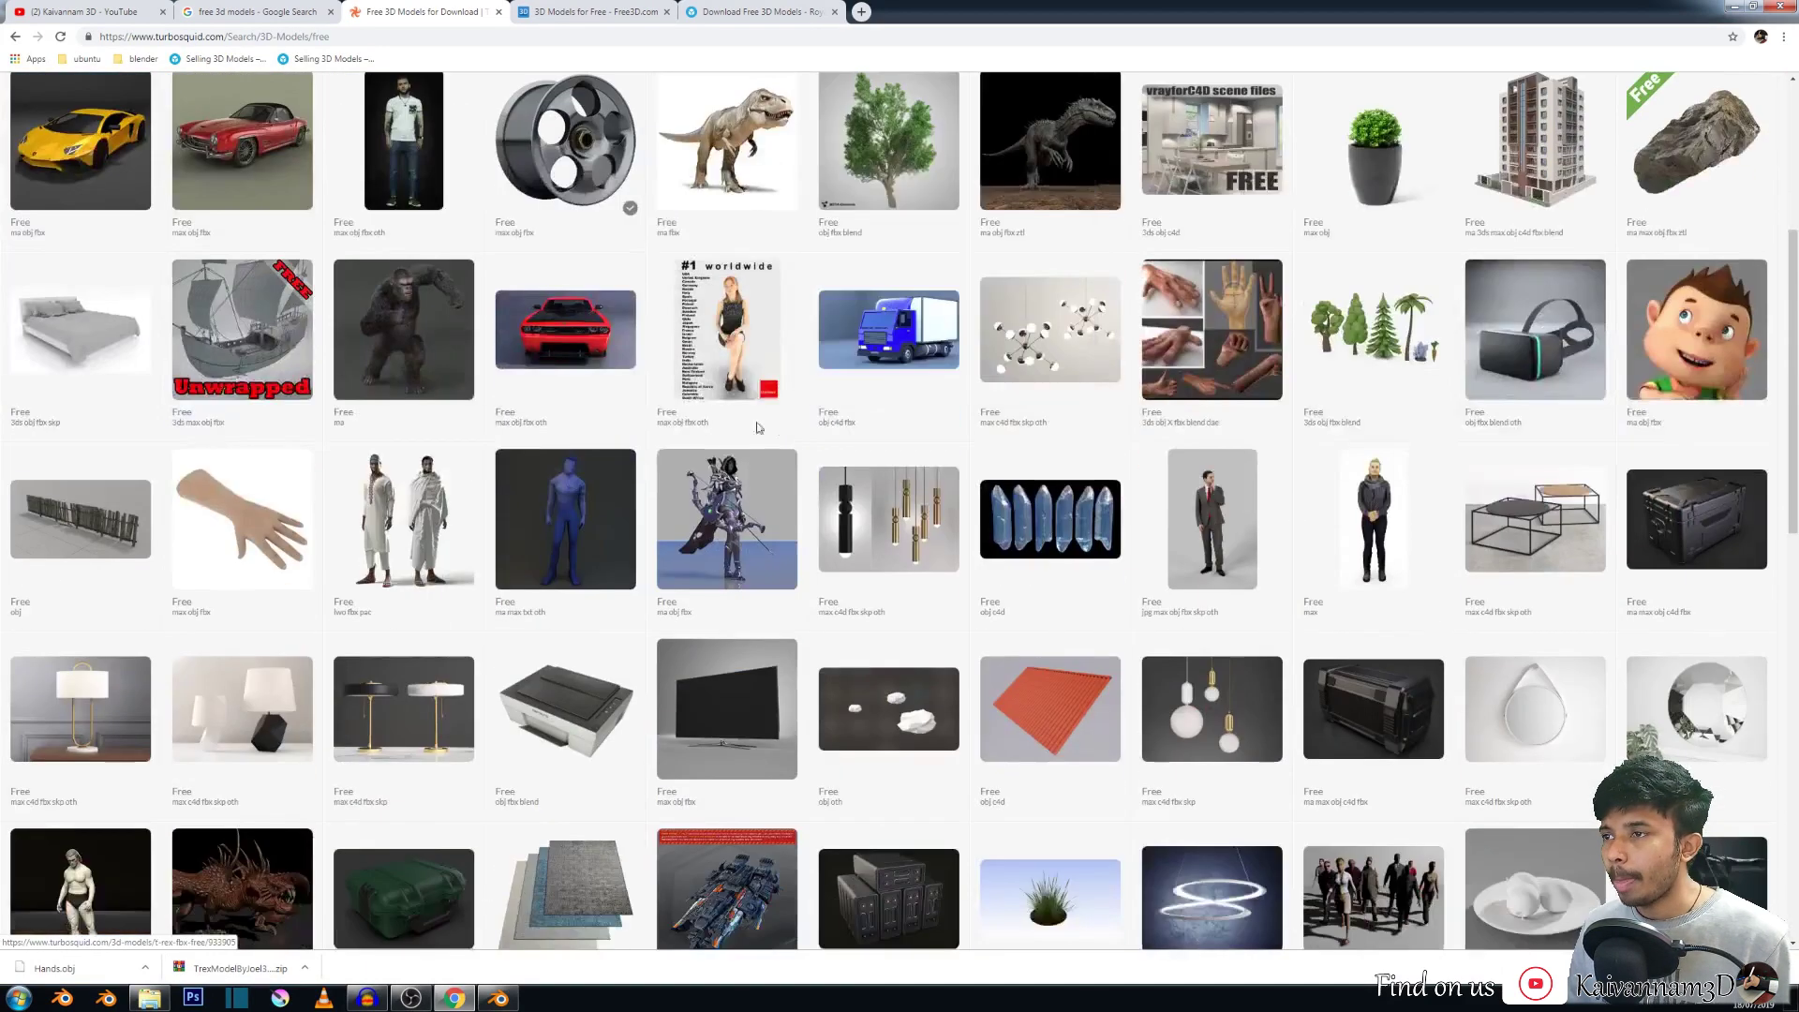
{"action": "mouse_move", "coordinate": [664, 443]}
{"action": "scroll", "coordinate": [664, 444], "scroll_direction": "up", "scroll_amount": 5}
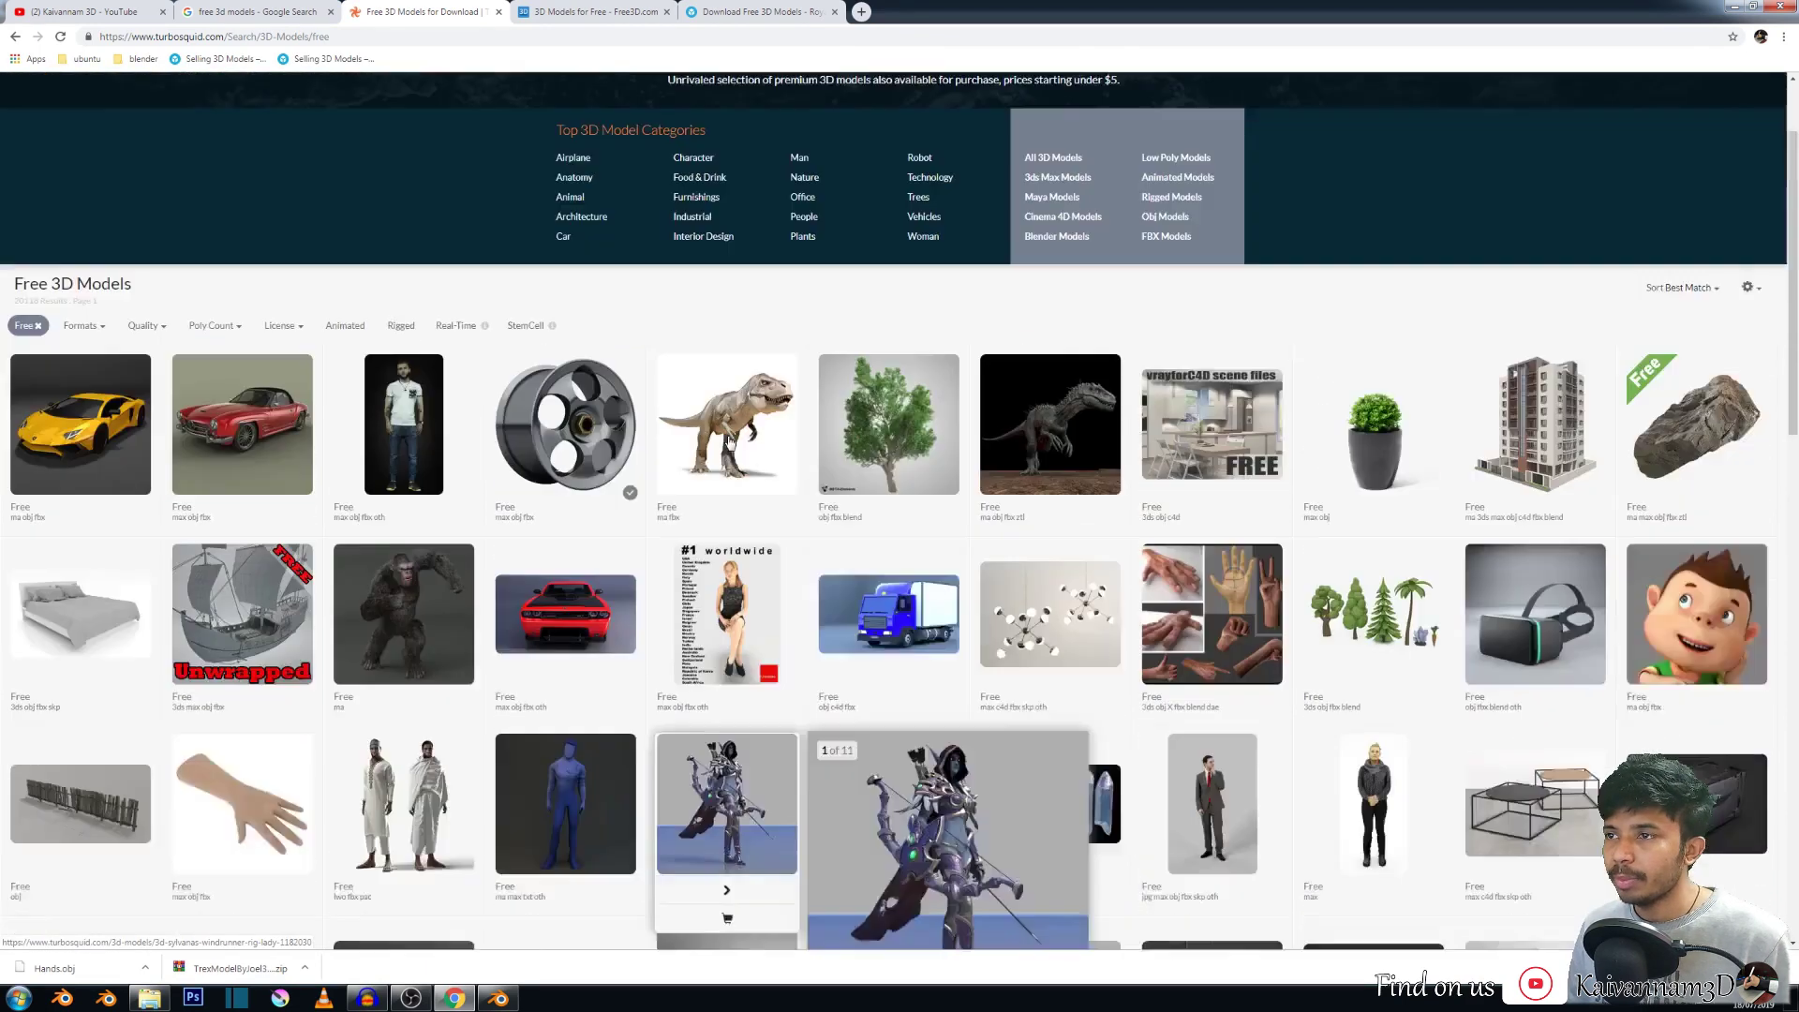
{"action": "mouse_move", "coordinate": [704, 501]}
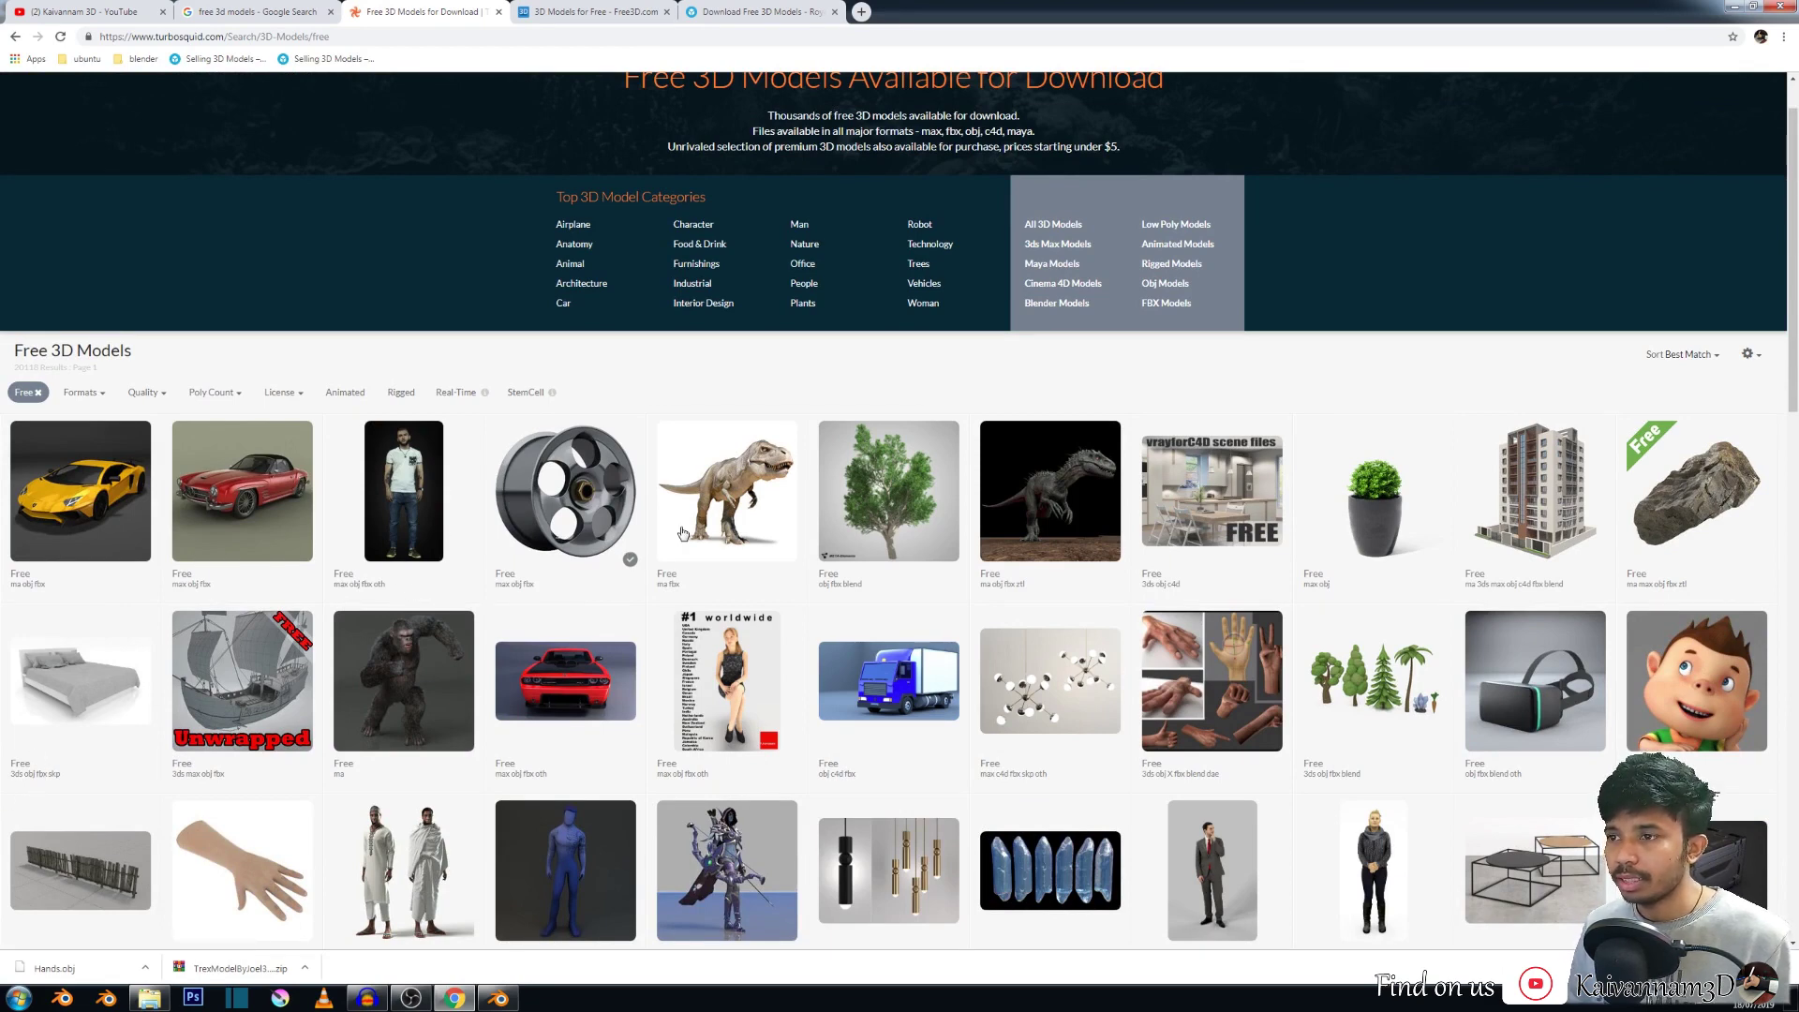
{"action": "scroll", "coordinate": [586, 484], "scroll_direction": "down", "scroll_amount": 3}
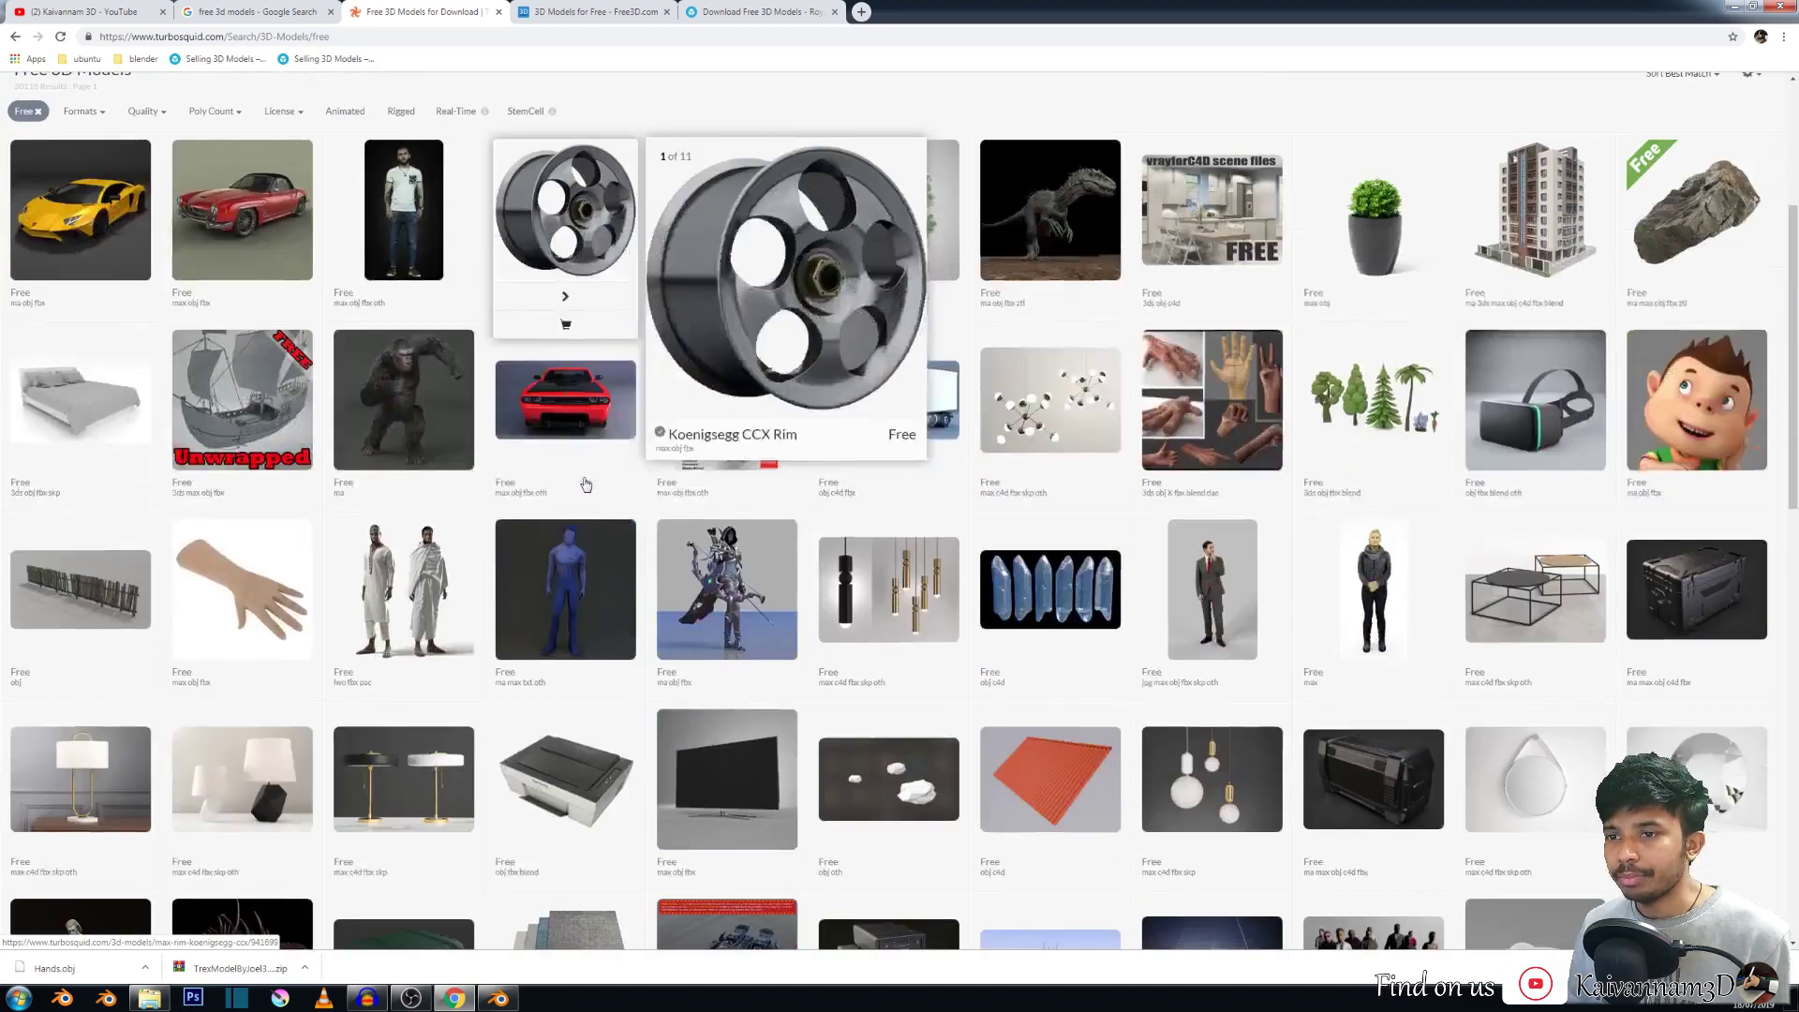
{"action": "scroll", "coordinate": [586, 484], "scroll_direction": "down", "scroll_amount": 4}
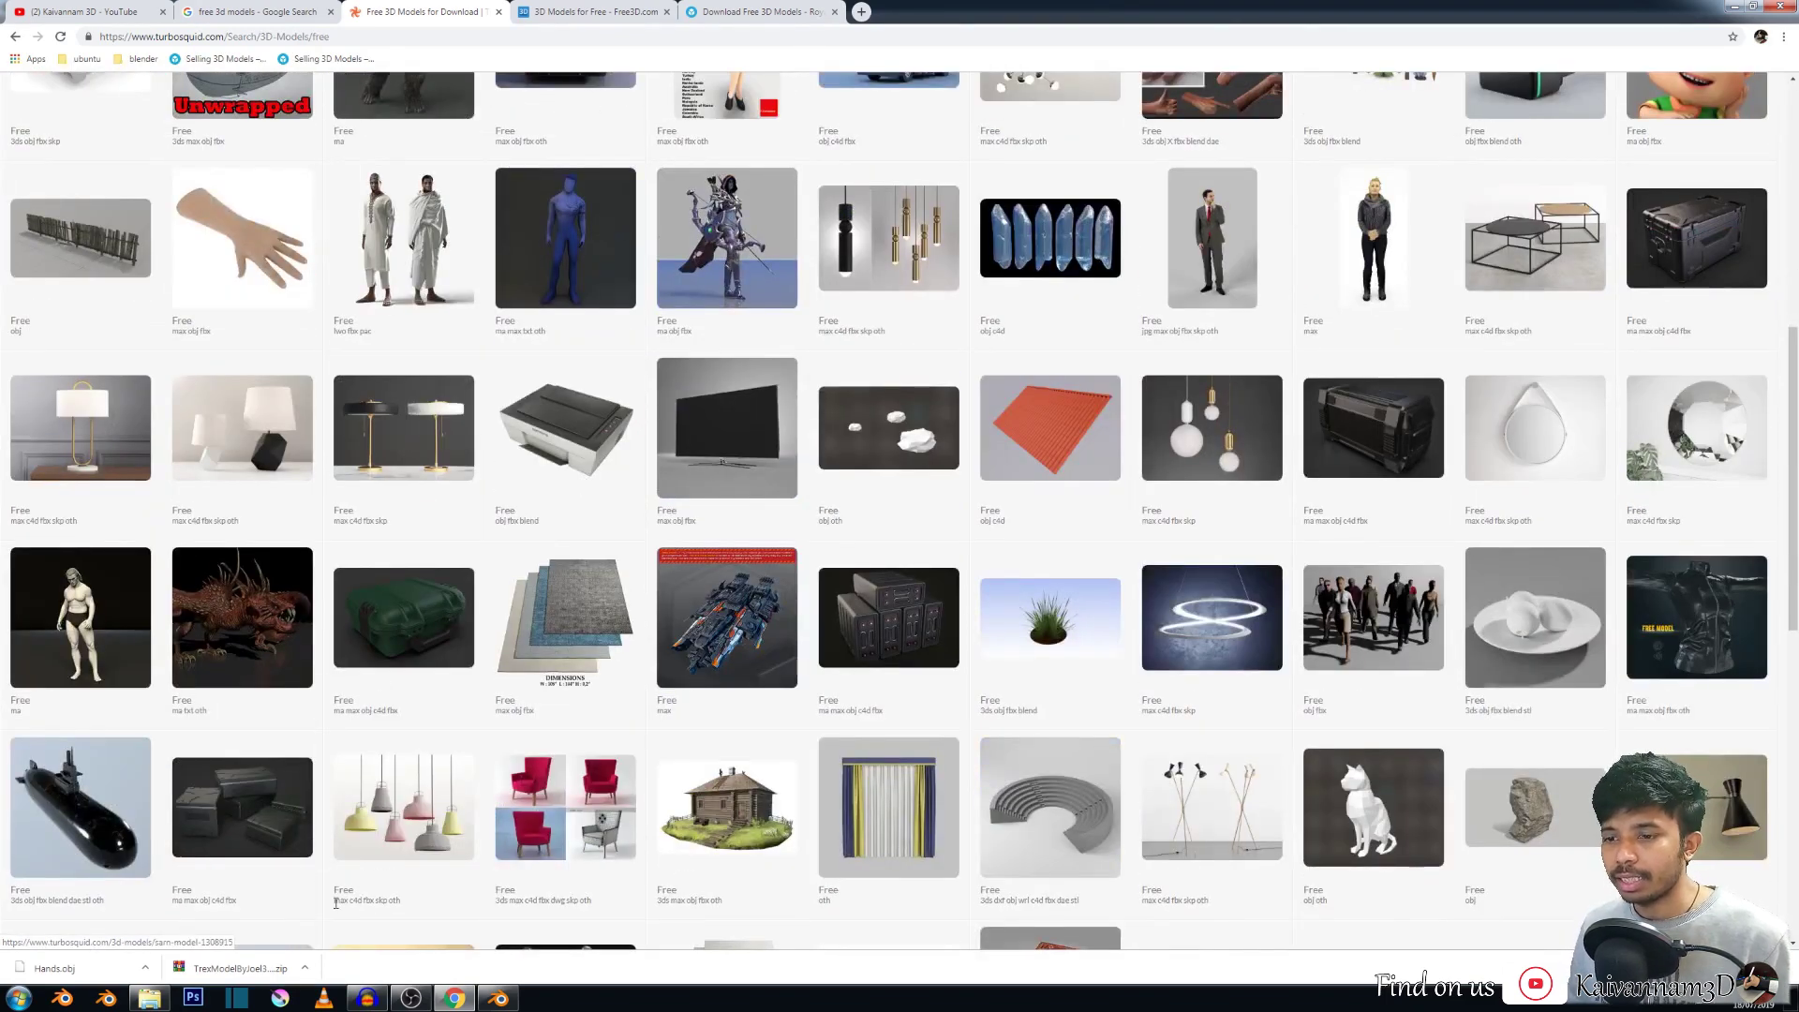
{"action": "left_click", "coordinate": [149, 997]}
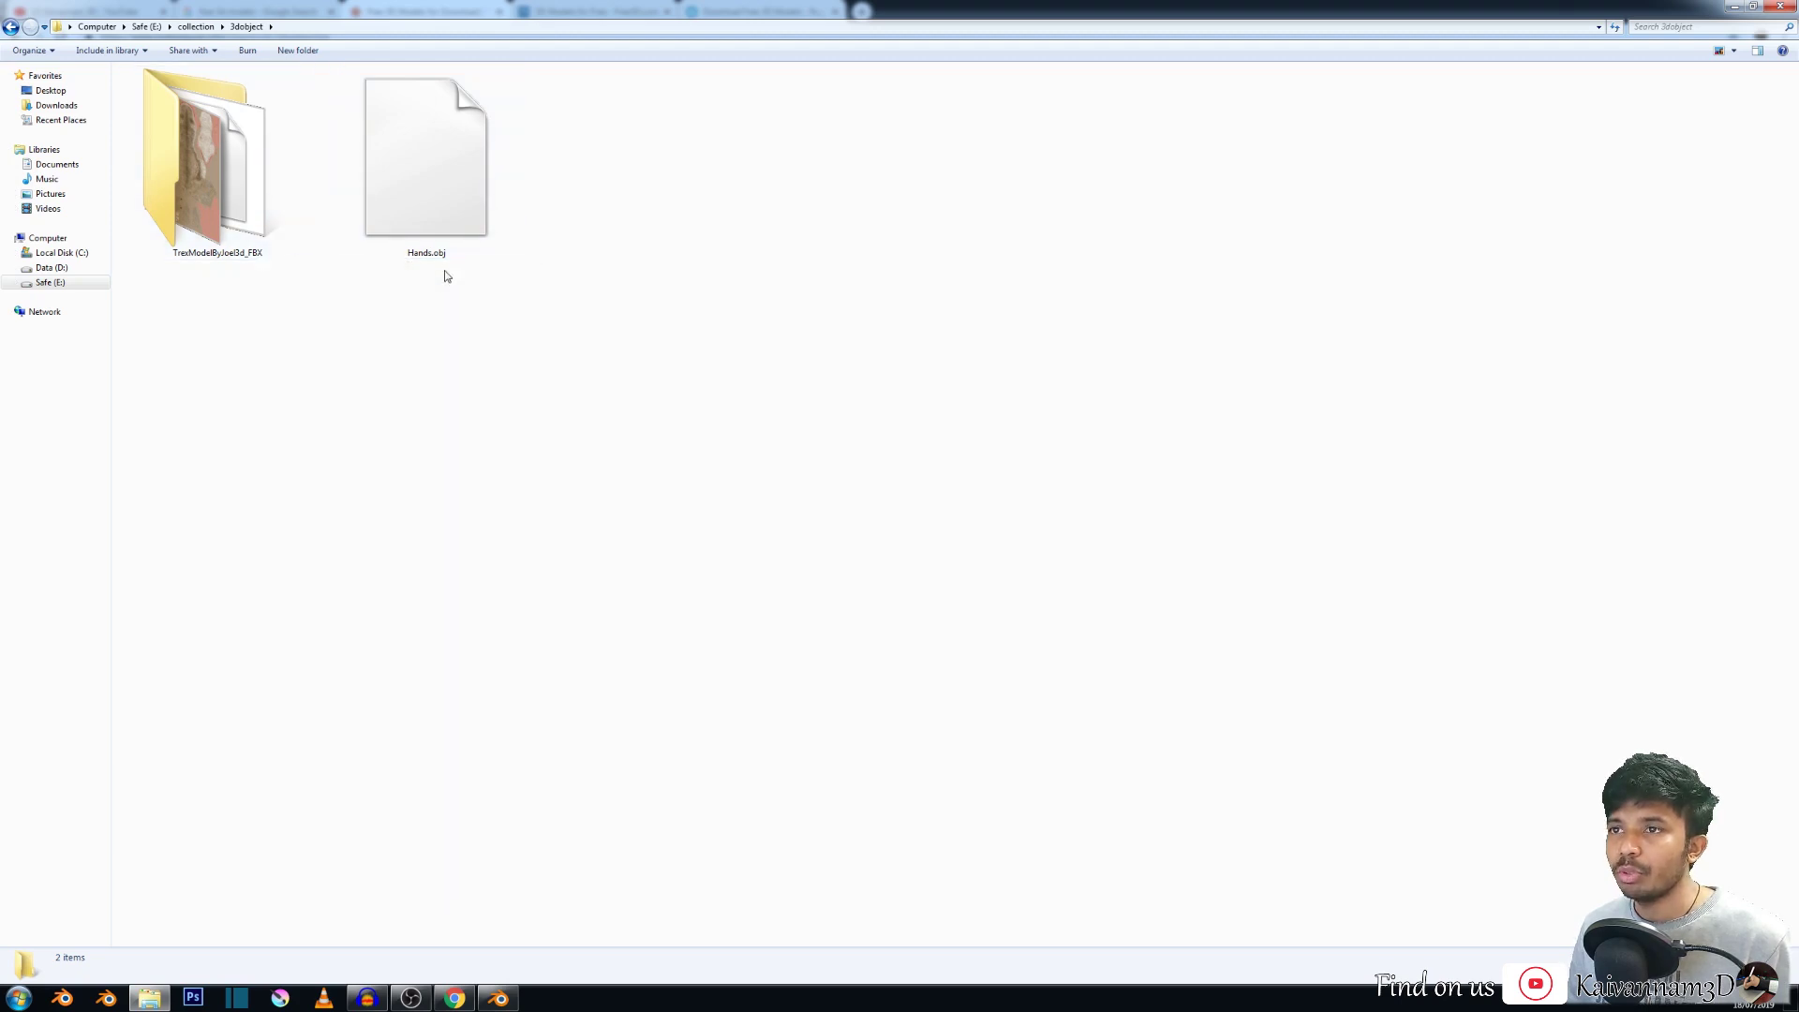
Inspect the T-rex model folder and its .mayaSwatches subfolder, then return to 3dobject.
{"action": "double_click", "coordinate": [180, 246]}
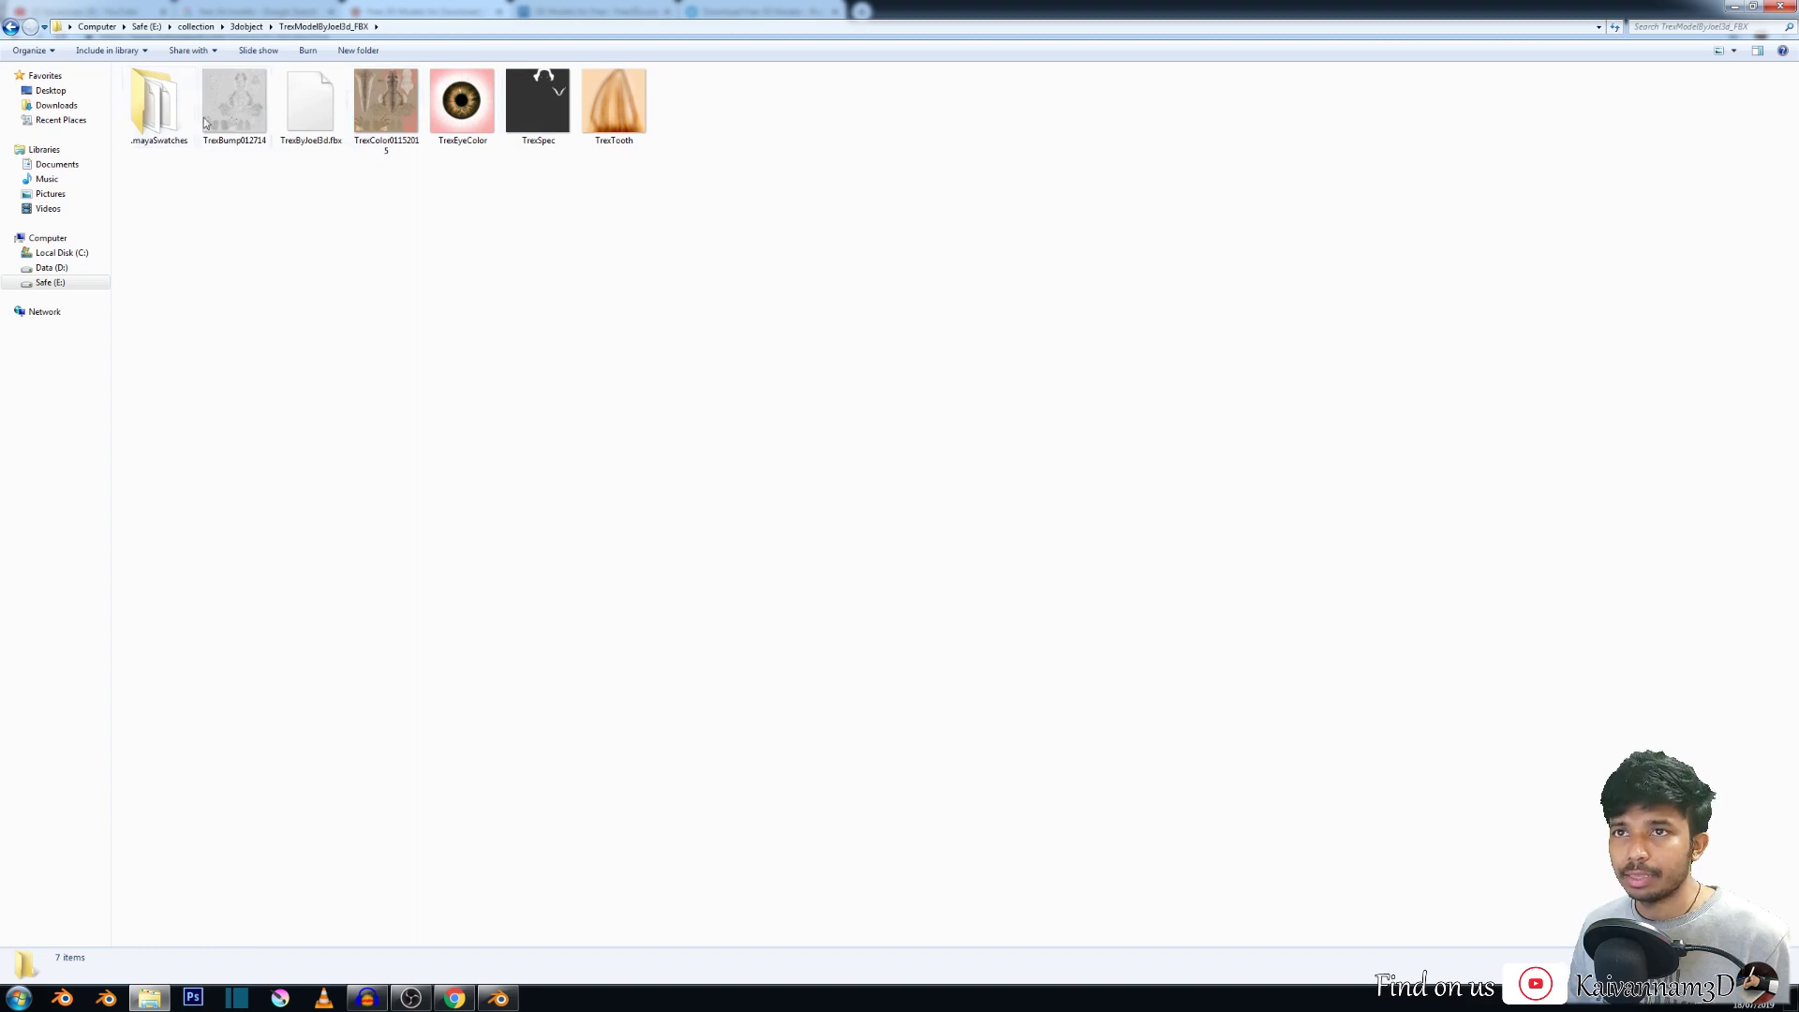
{"action": "double_click", "coordinate": [157, 105]}
{"action": "left_click", "coordinate": [12, 27]}
{"action": "left_click", "coordinate": [12, 27]}
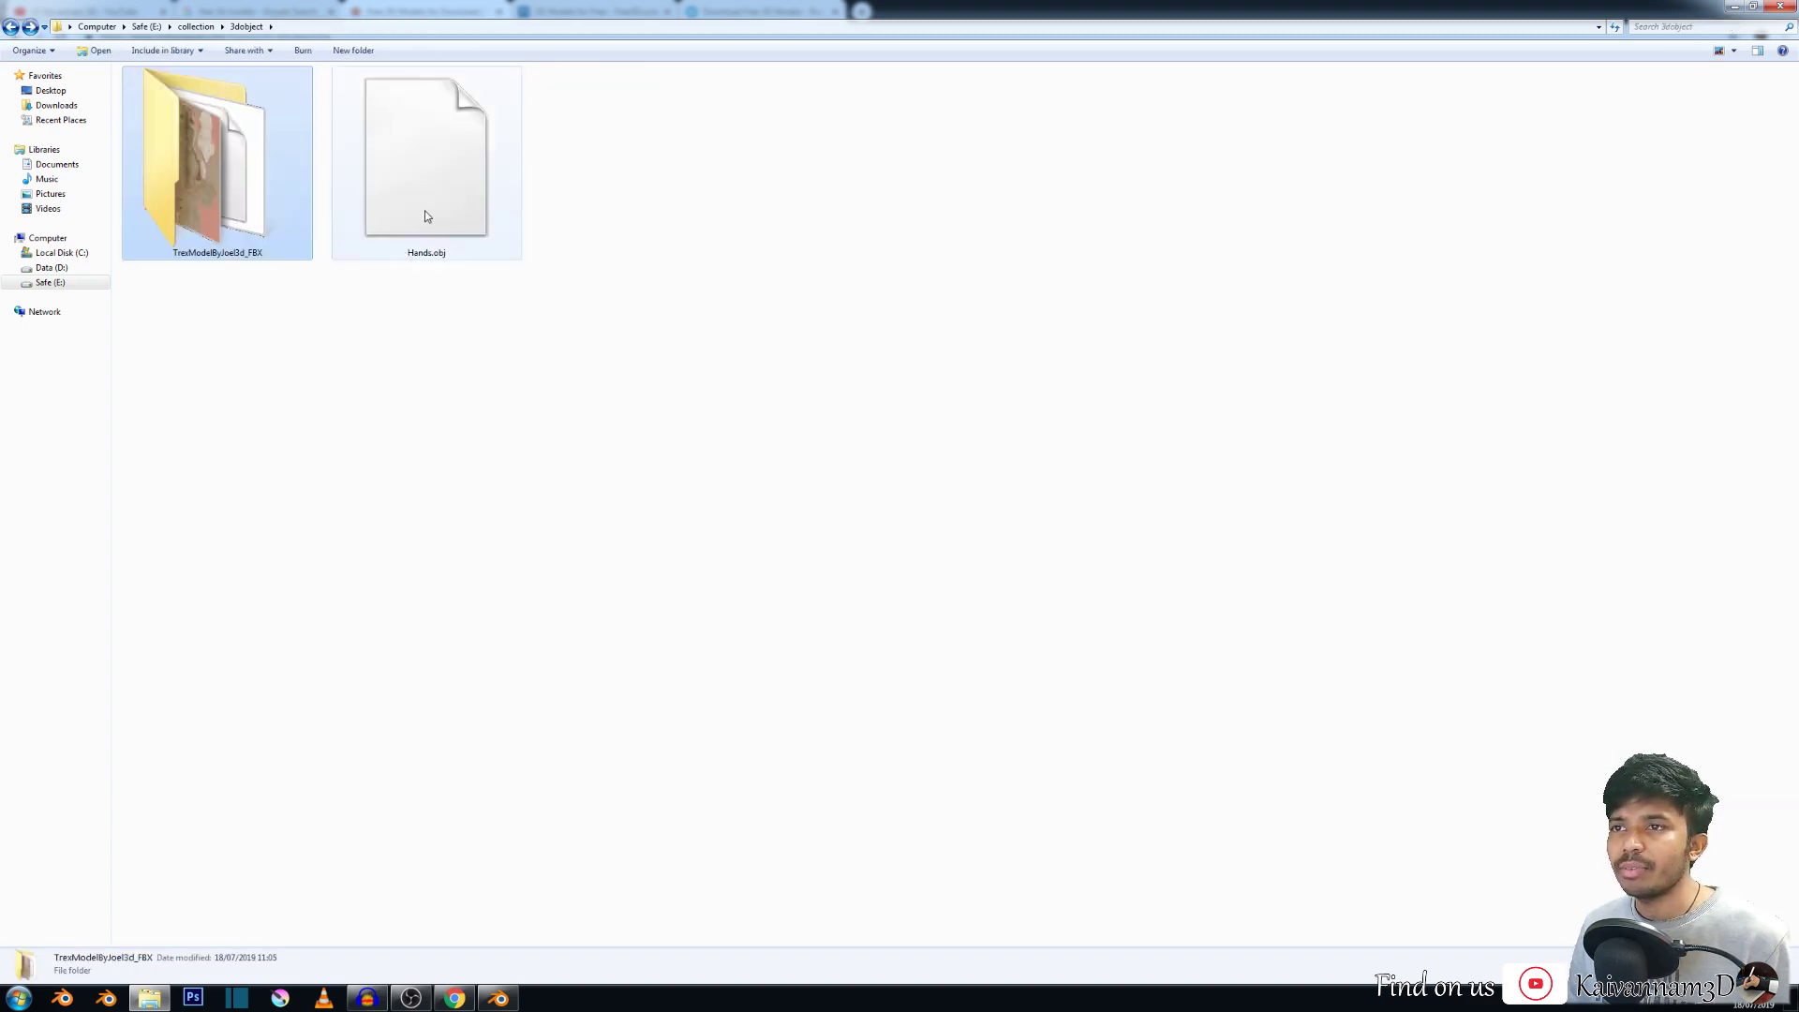
Try opening Hands.obj, dismiss the can't-open error, and return to Blender.
{"action": "left_click", "coordinate": [426, 213]}
{"action": "double_click", "coordinate": [405, 221]}
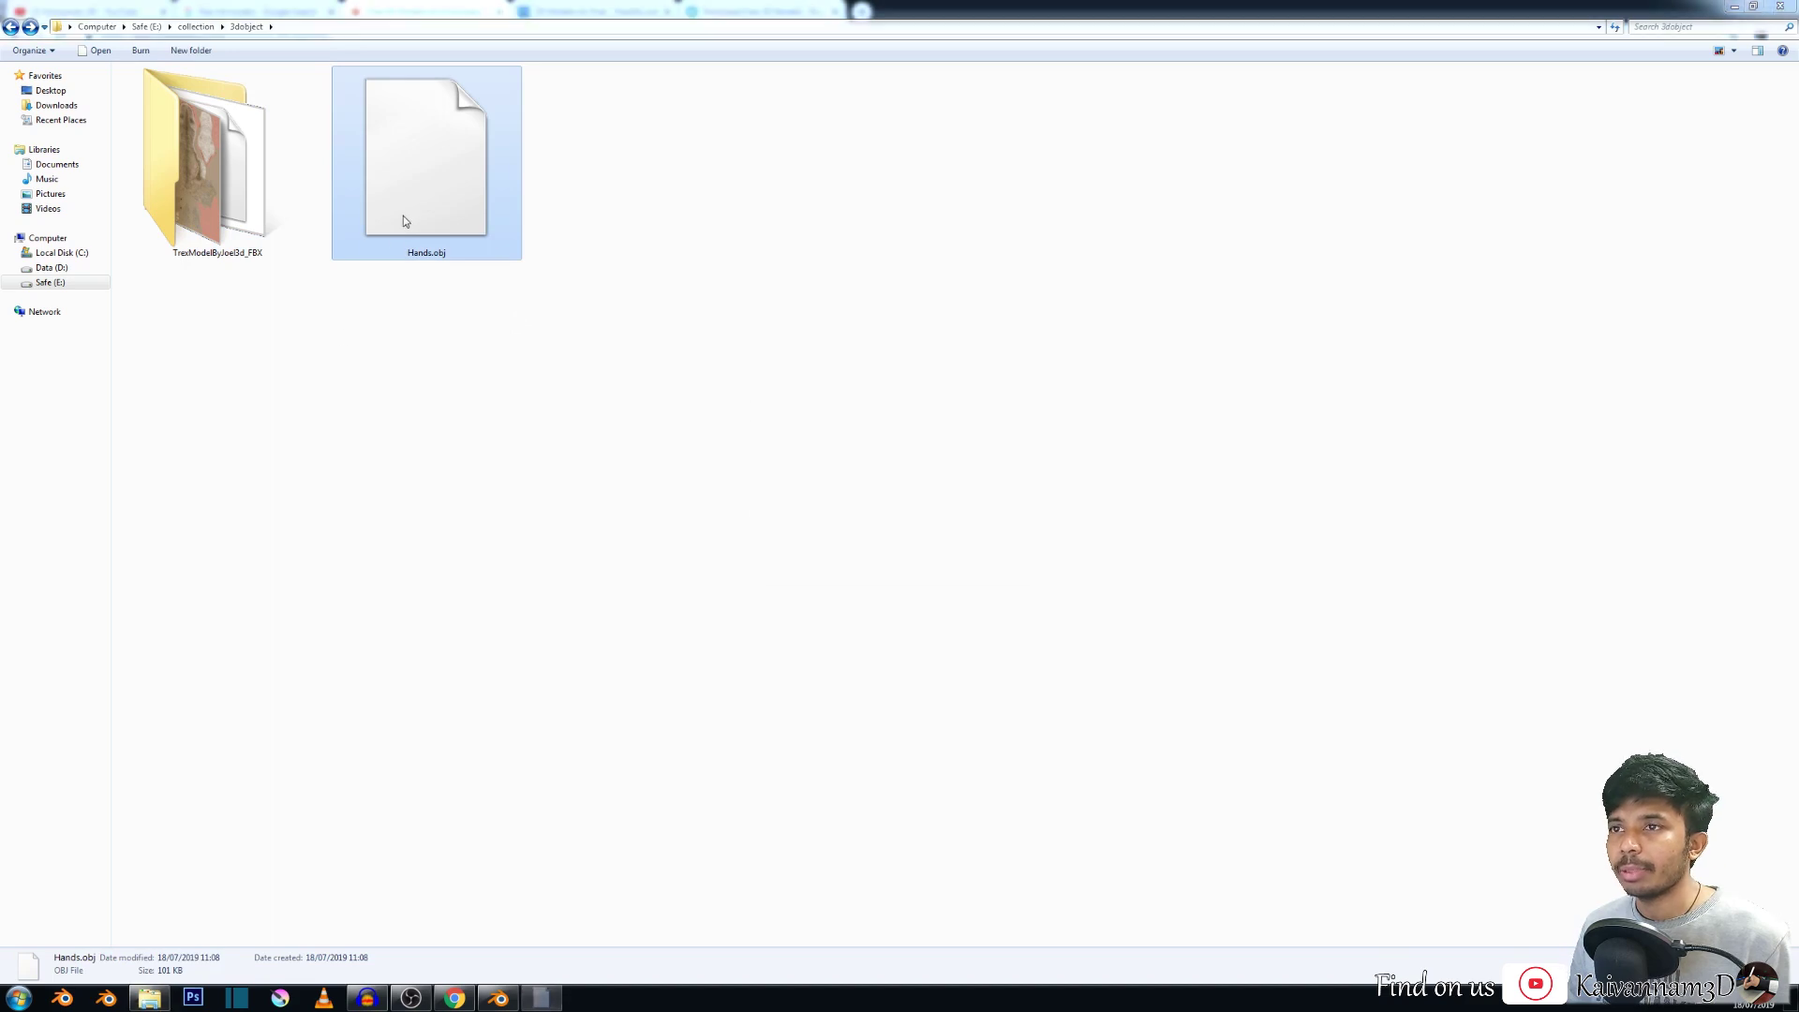
{"action": "left_click", "coordinate": [999, 562]}
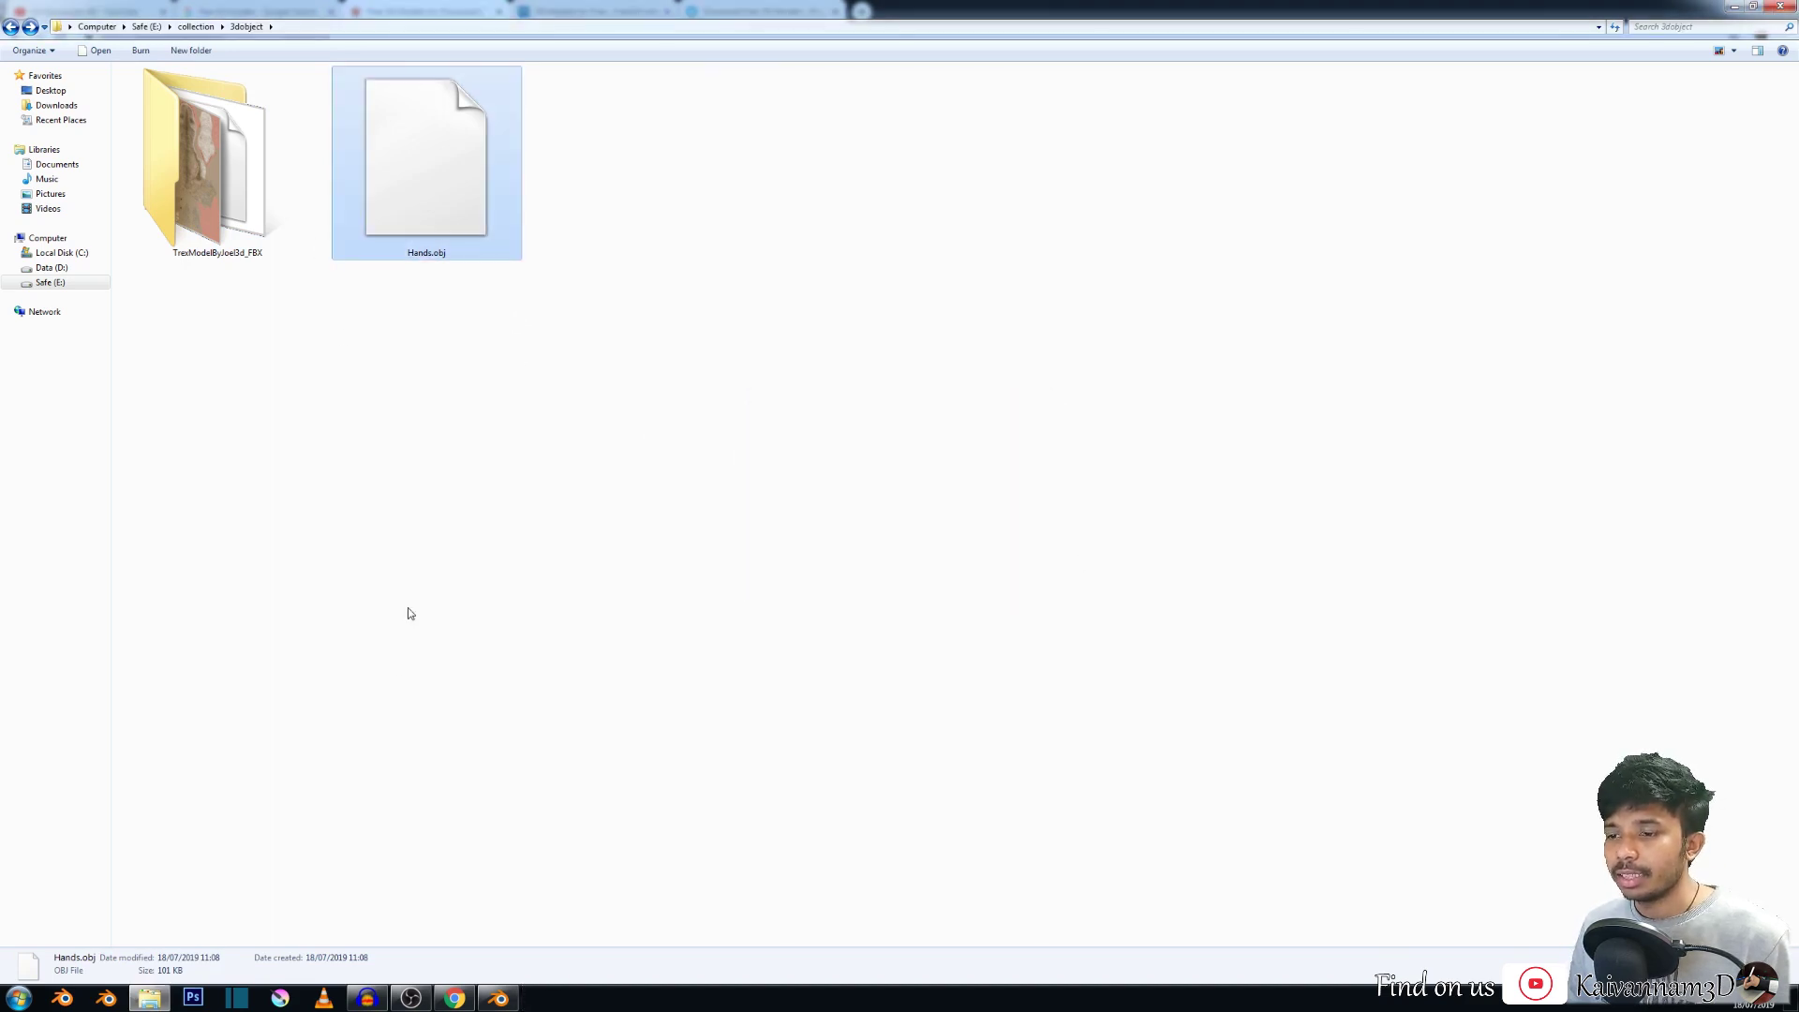
{"action": "left_click", "coordinate": [505, 999]}
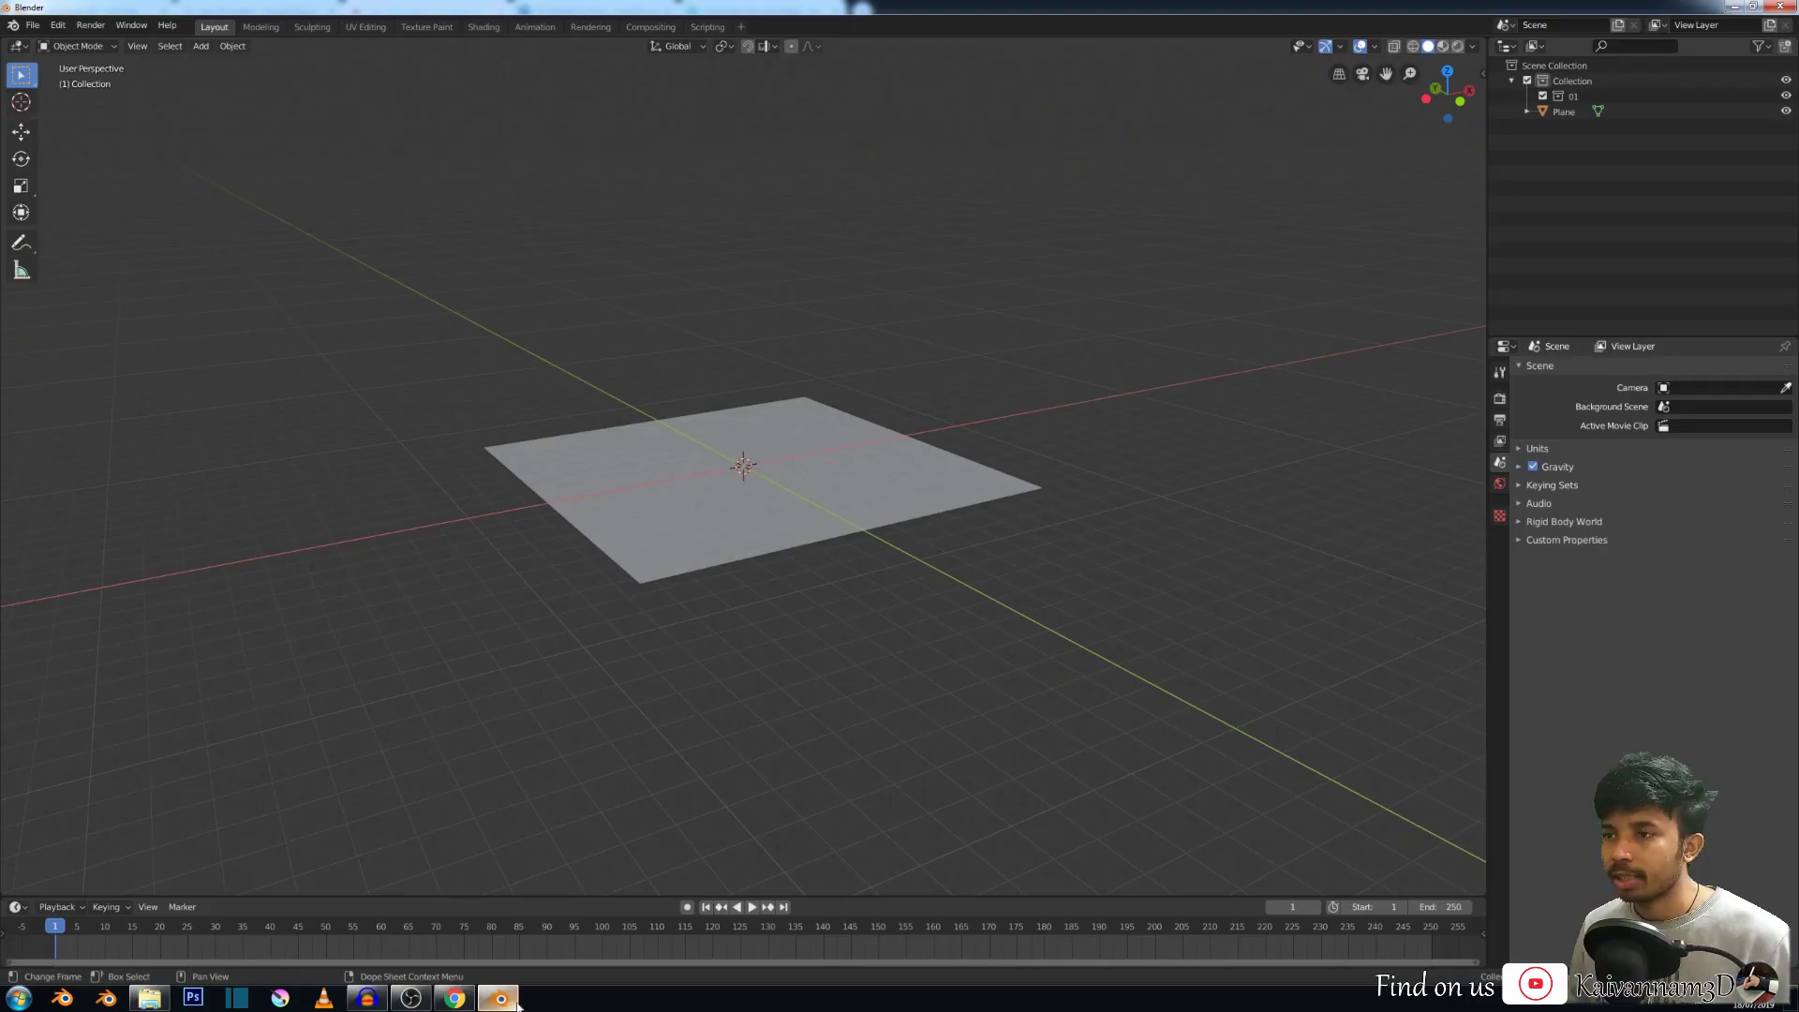
{"action": "left_click", "coordinate": [33, 28]}
{"action": "mouse_move", "coordinate": [79, 239]}
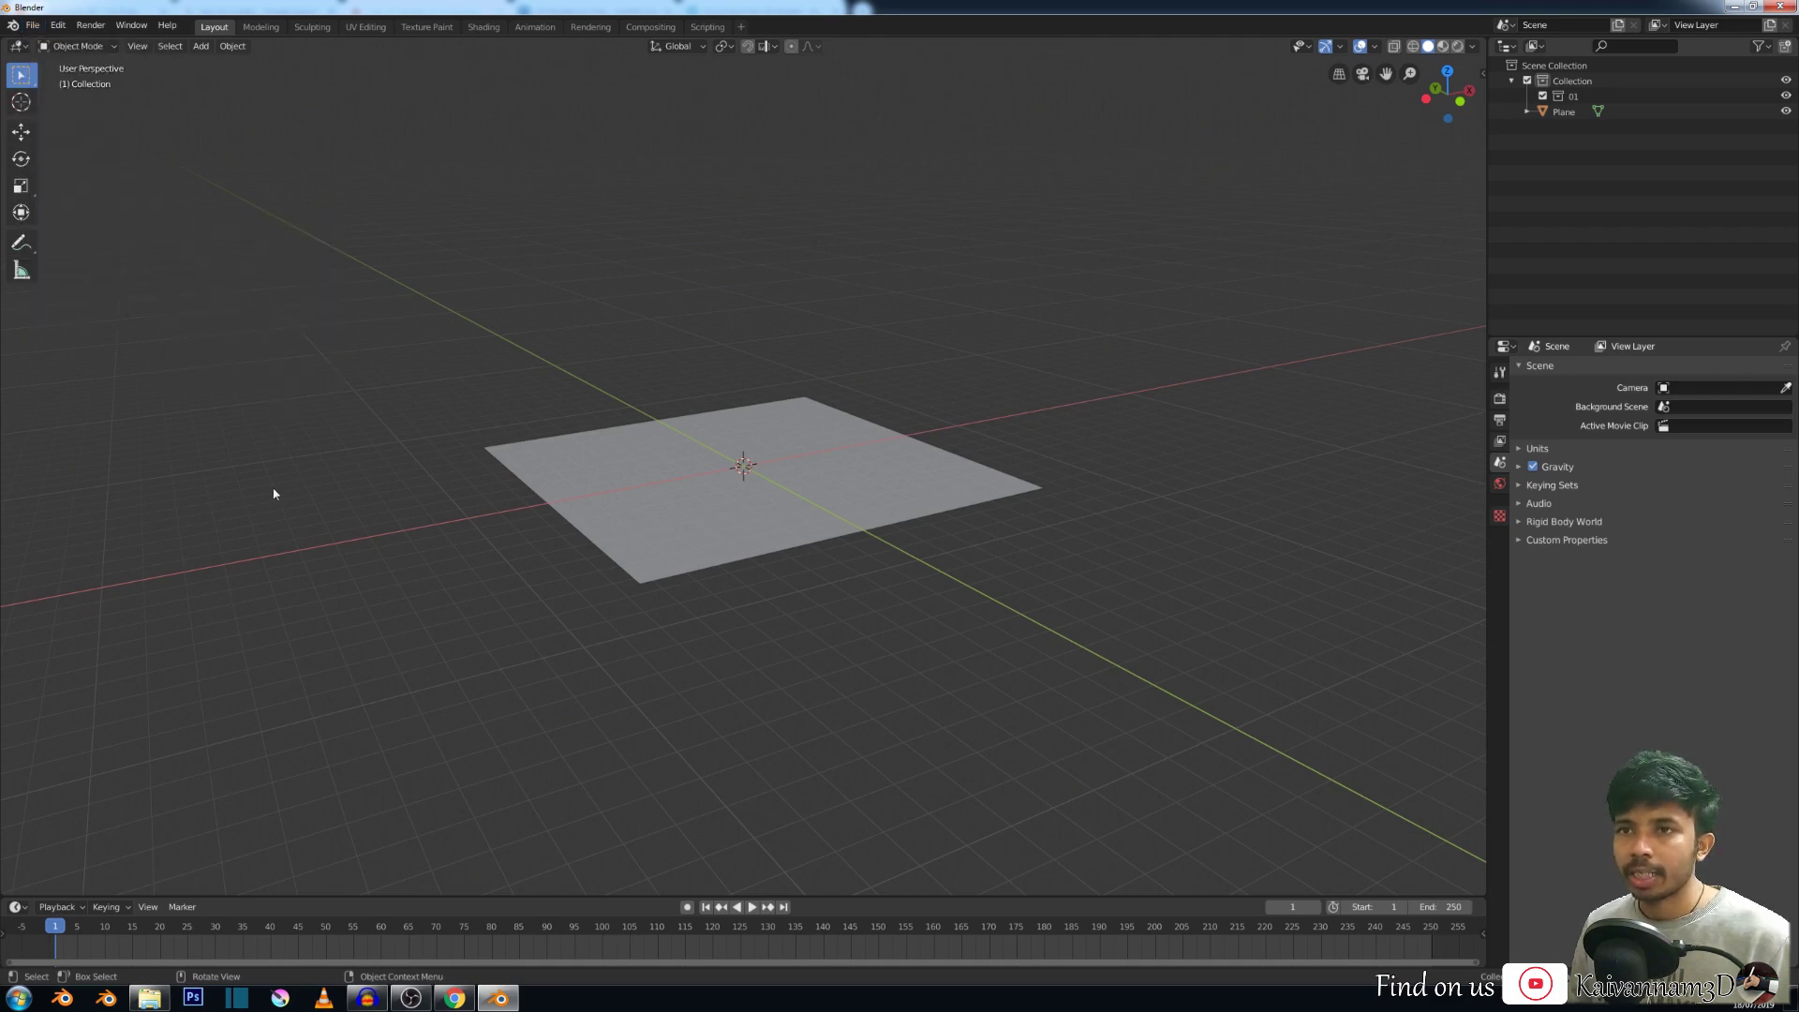
Enable the Export and Import AutoCAD DXF add-ons found by searching 'dx', and save preferences.
{"action": "left_click", "coordinate": [58, 25]}
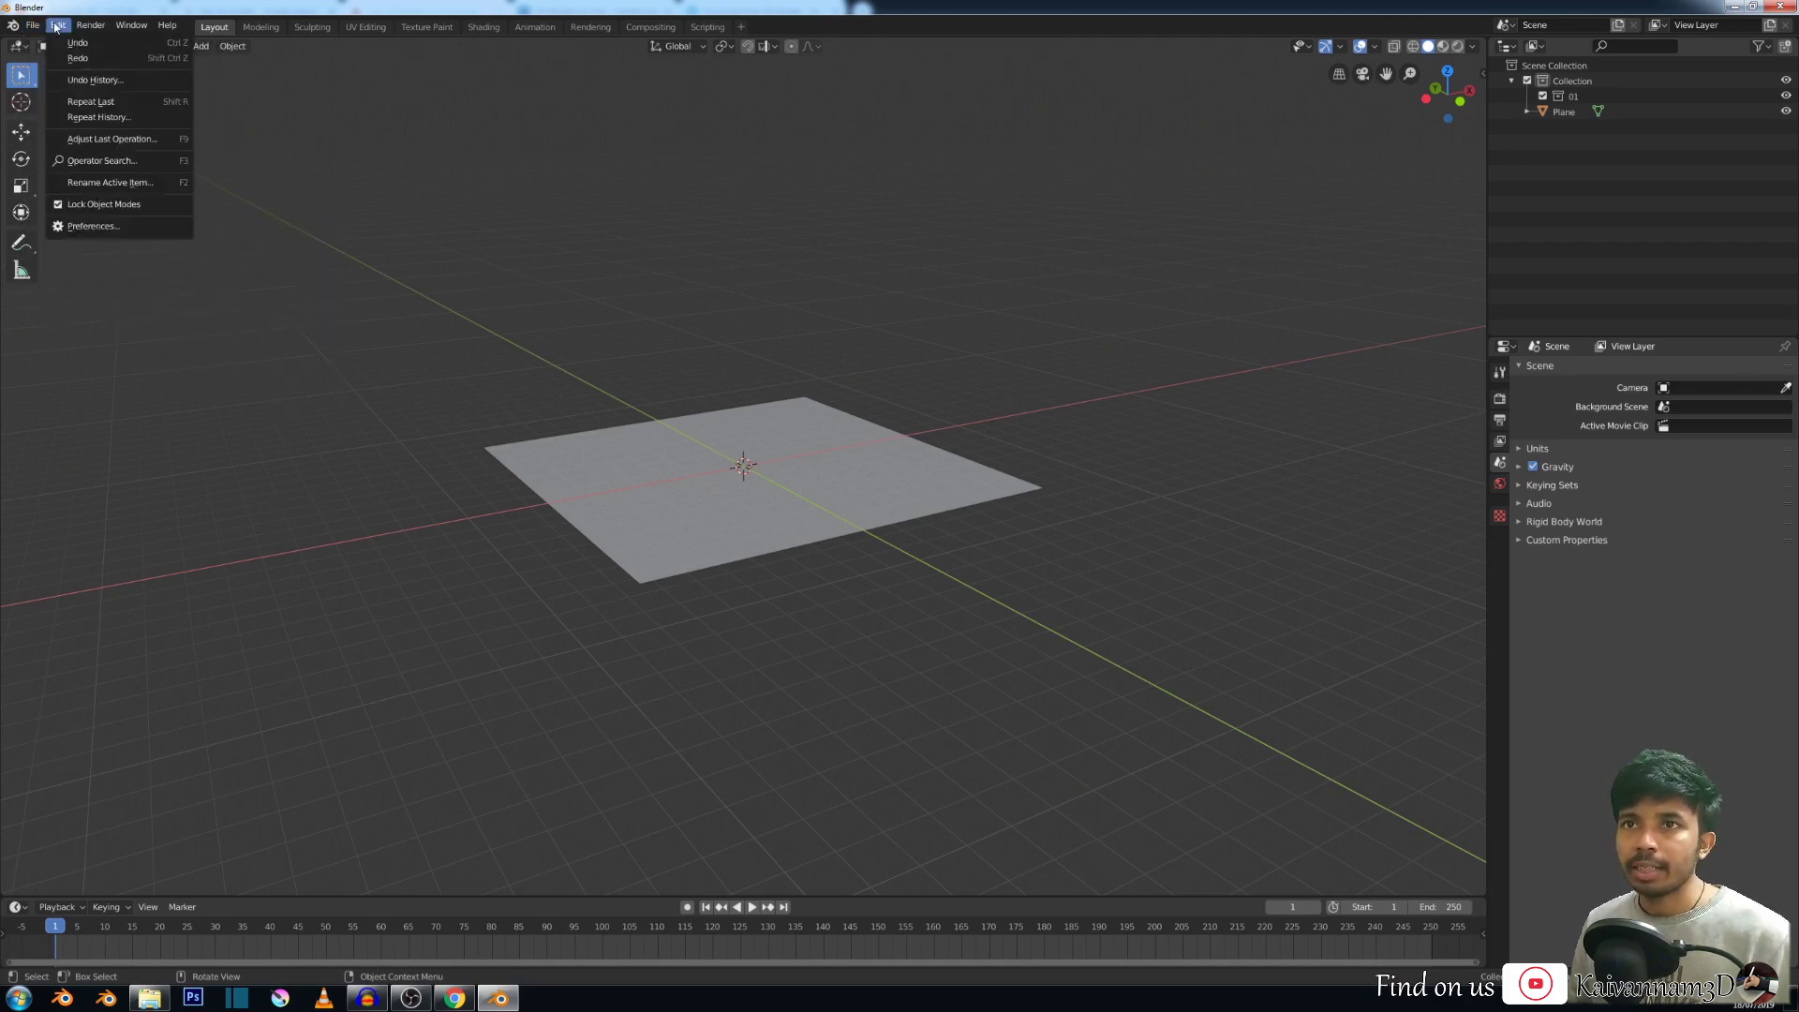
{"action": "left_click", "coordinate": [58, 25]}
{"action": "left_click", "coordinate": [108, 228]}
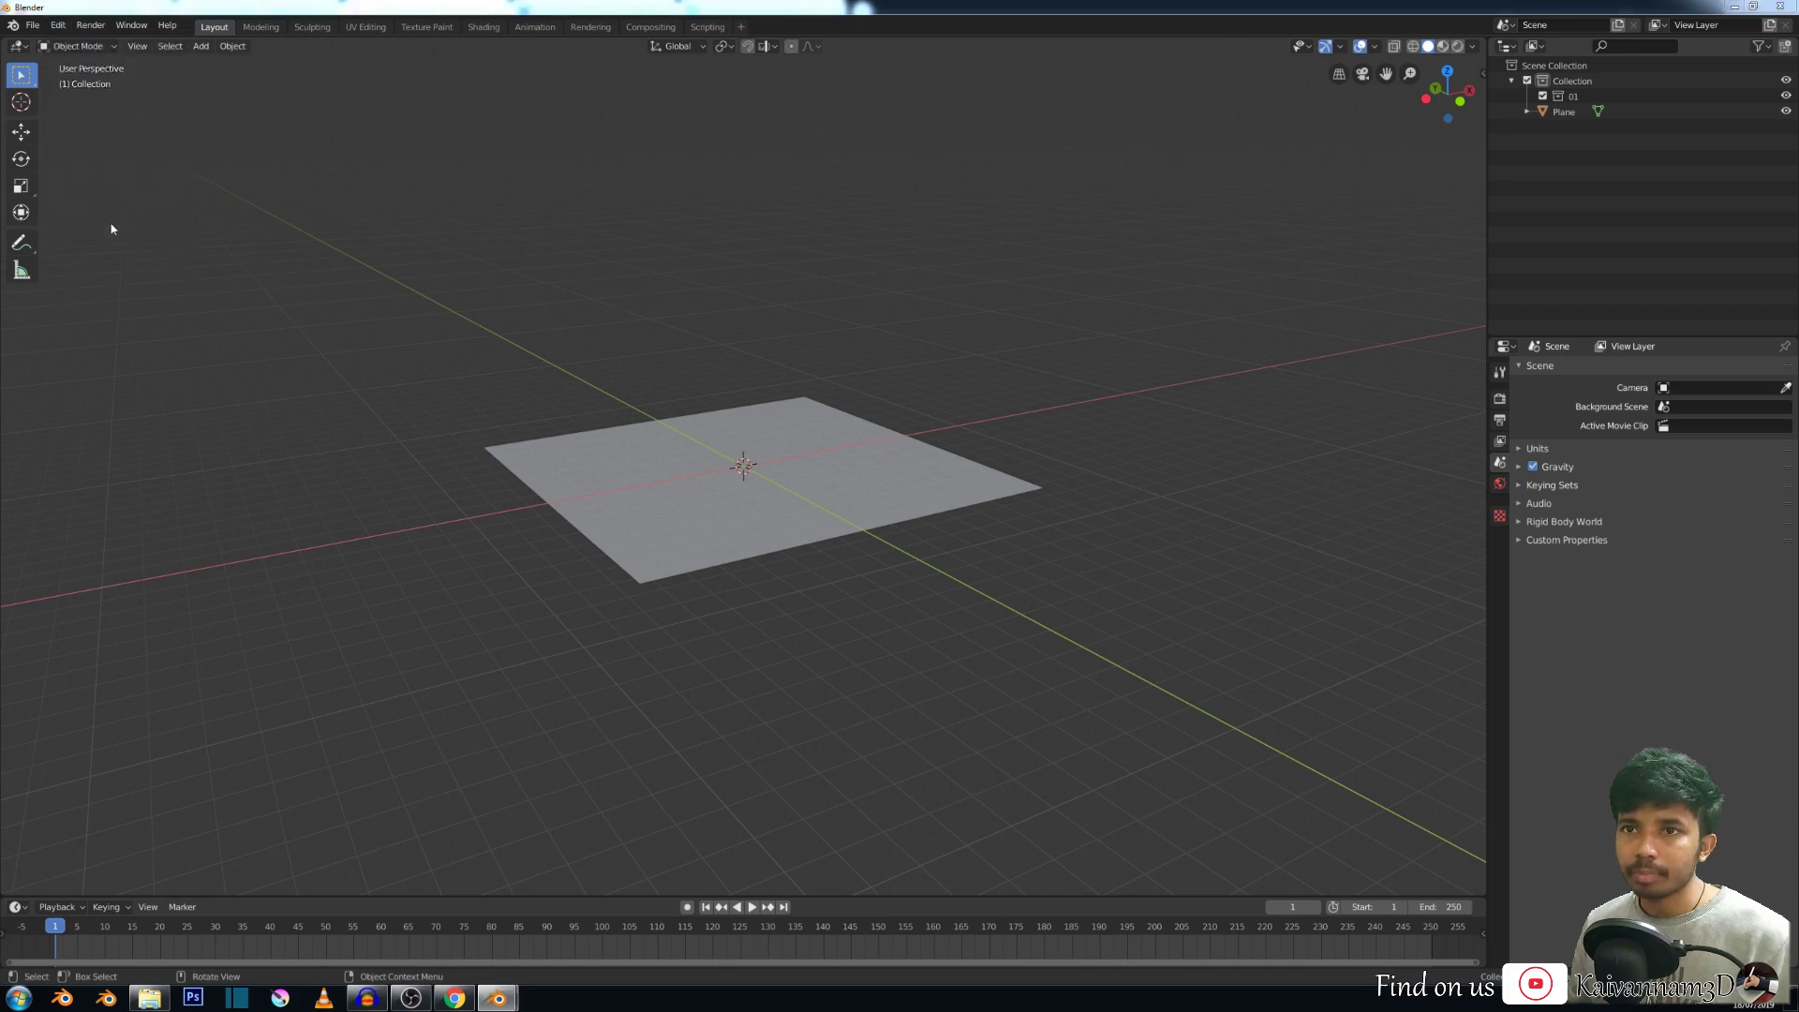
{"action": "left_click", "coordinate": [41, 182]}
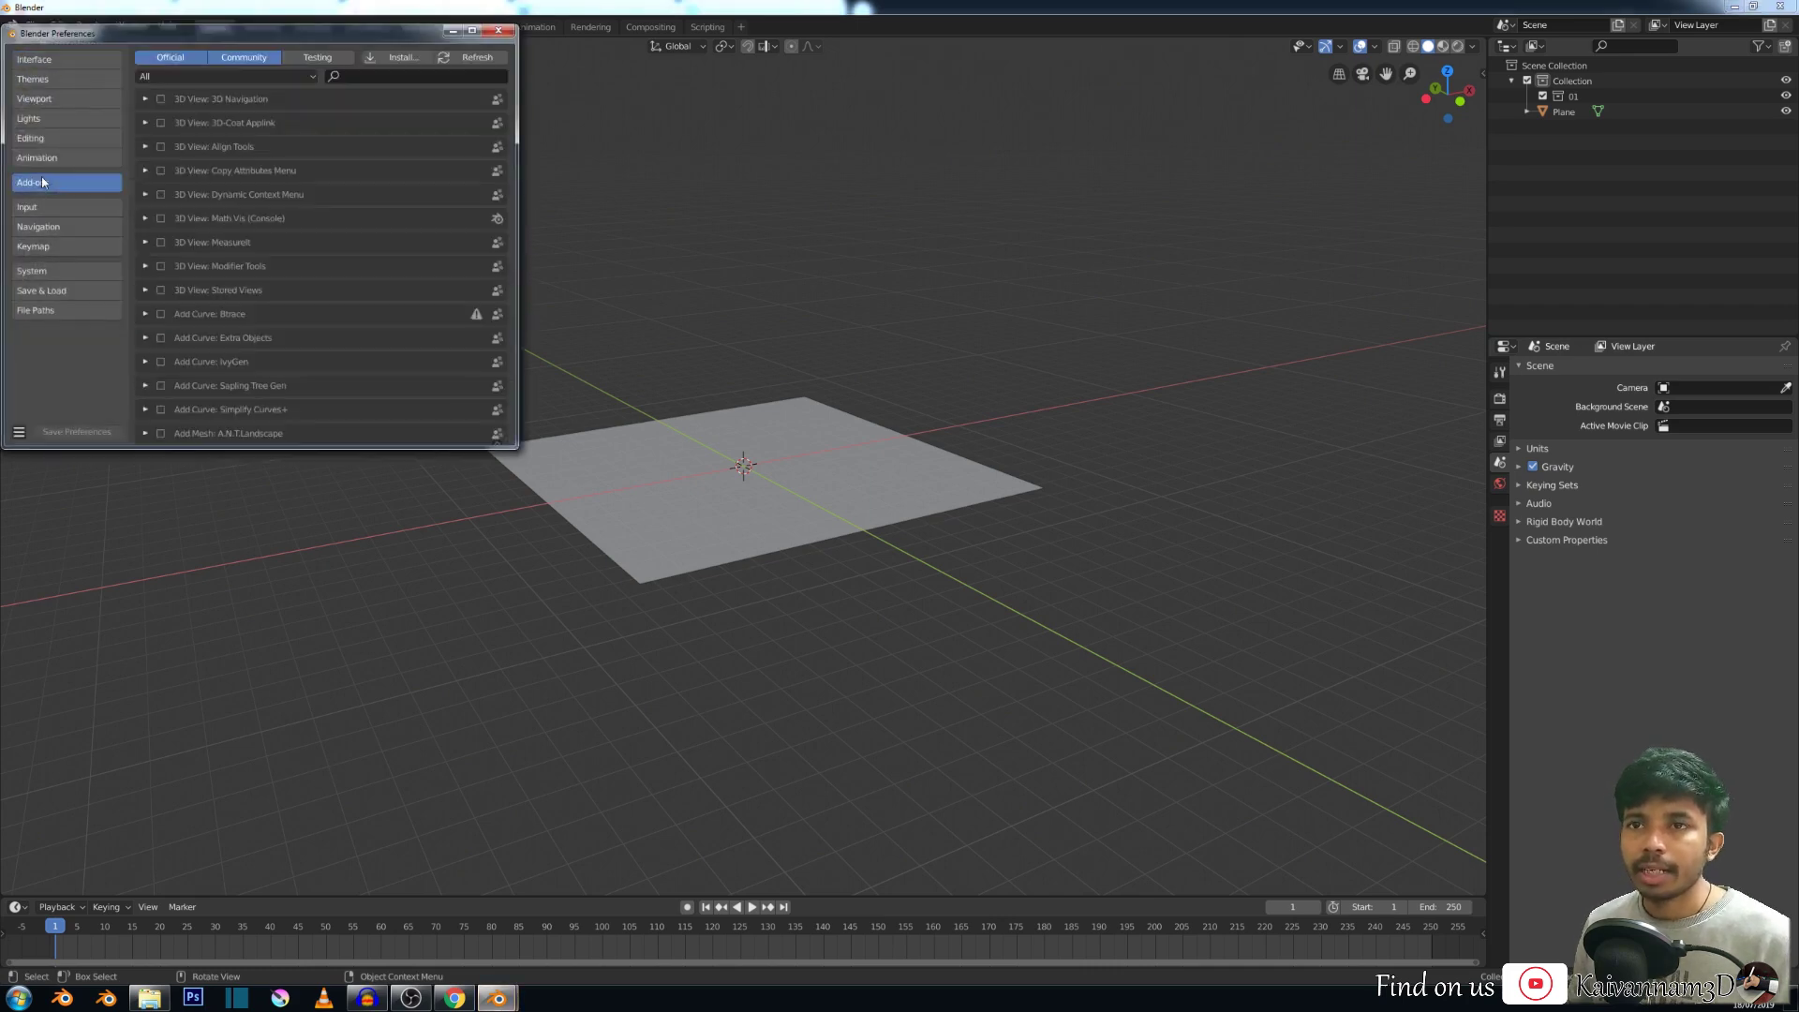
{"action": "key", "text": "ctrl+f"}
{"action": "type", "text": "dx"}
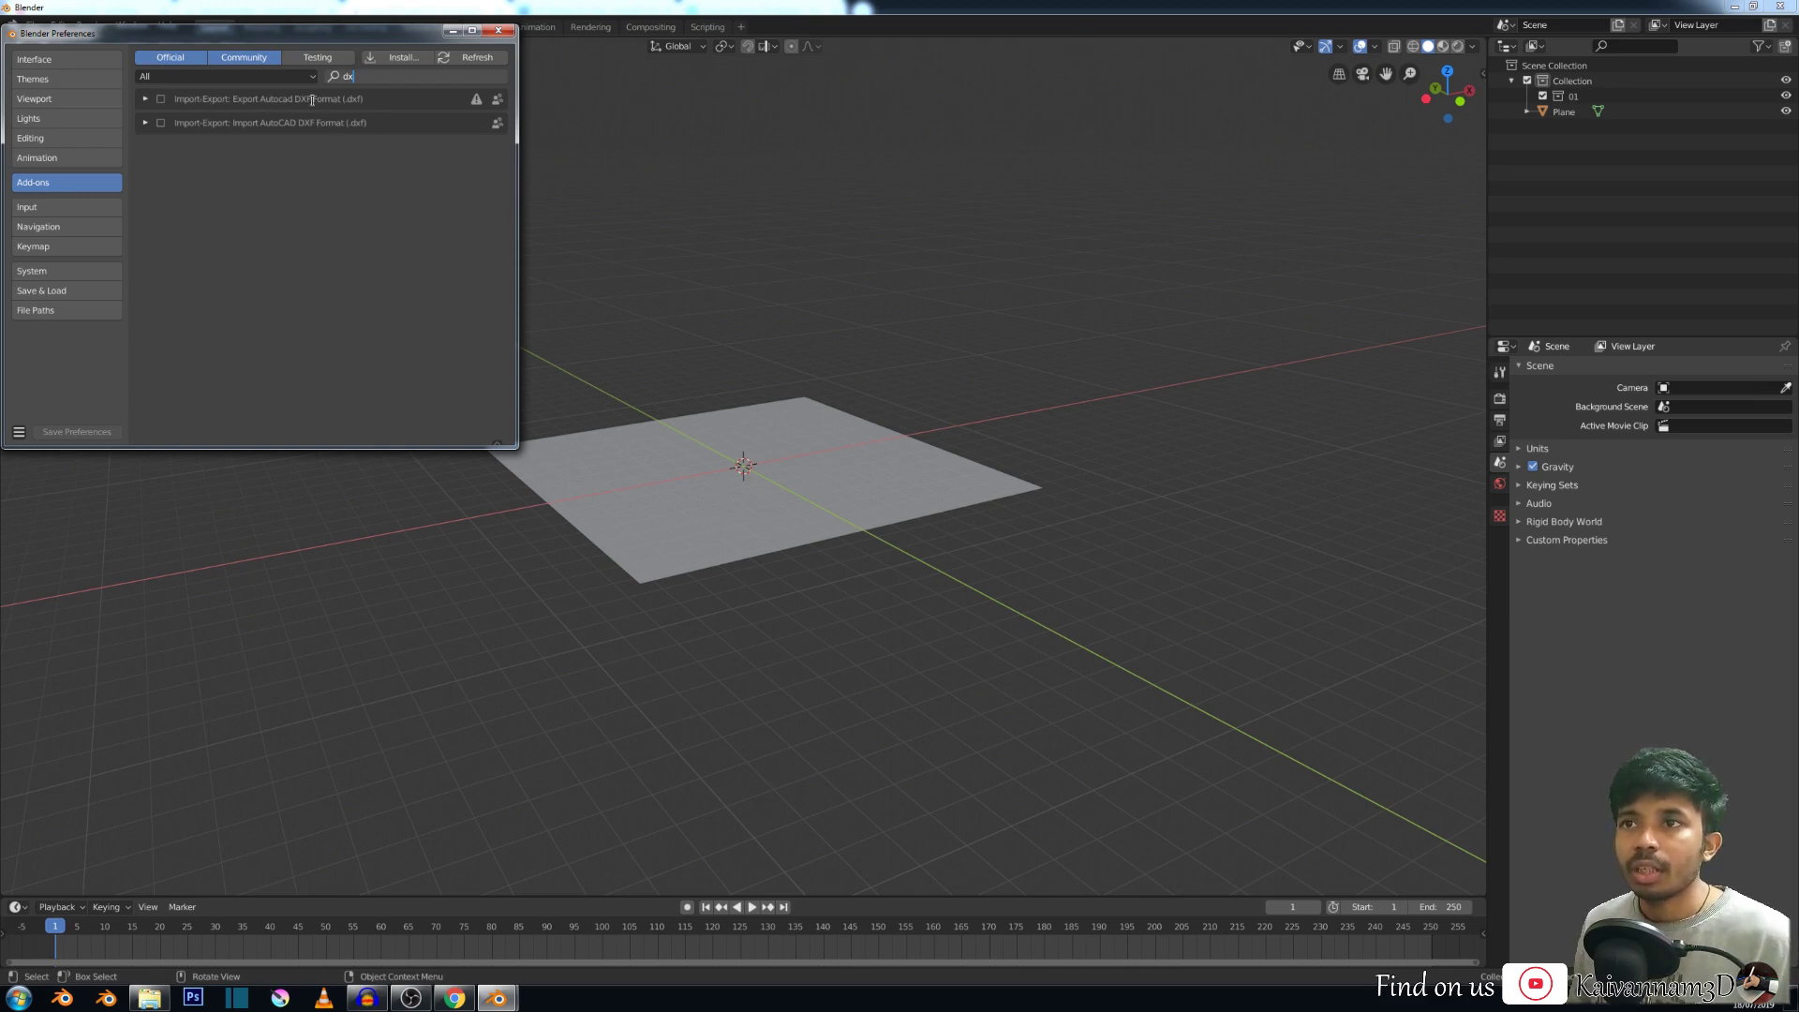
{"action": "left_click", "coordinate": [161, 99]}
{"action": "left_click", "coordinate": [161, 123]}
{"action": "left_click", "coordinate": [102, 432]}
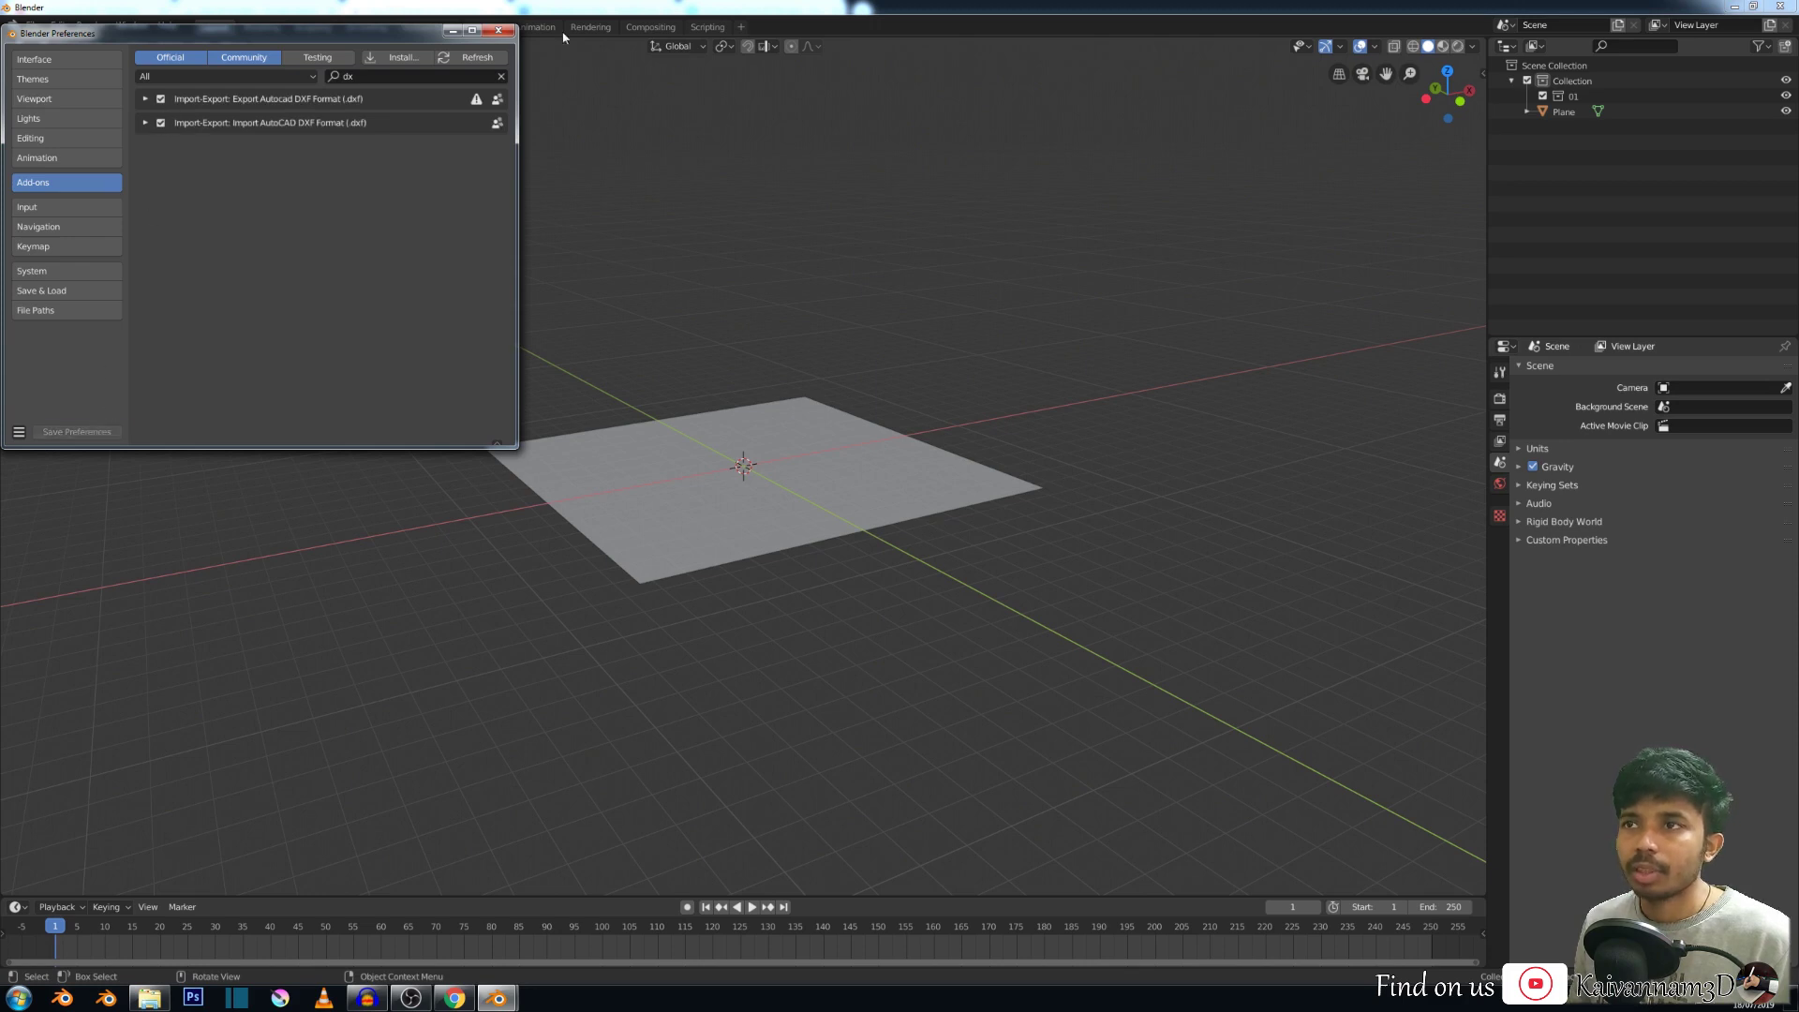
{"action": "left_click", "coordinate": [472, 31]}
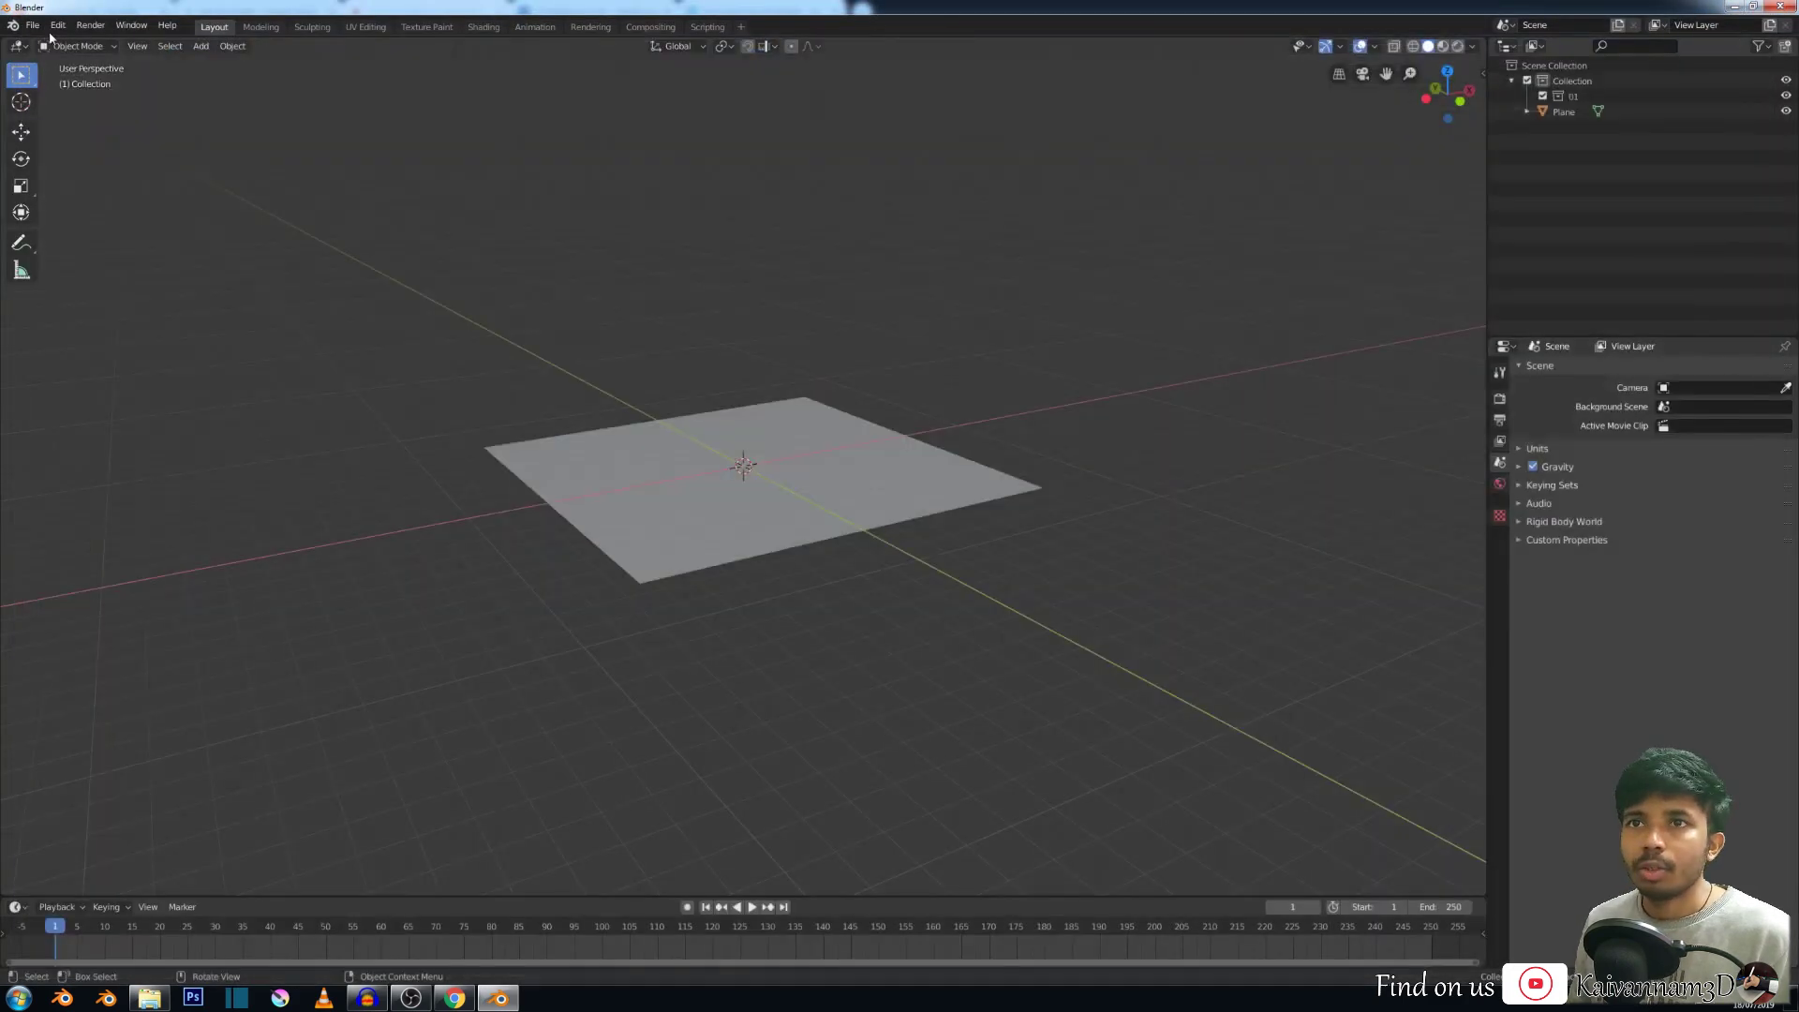
{"action": "left_click", "coordinate": [32, 26]}
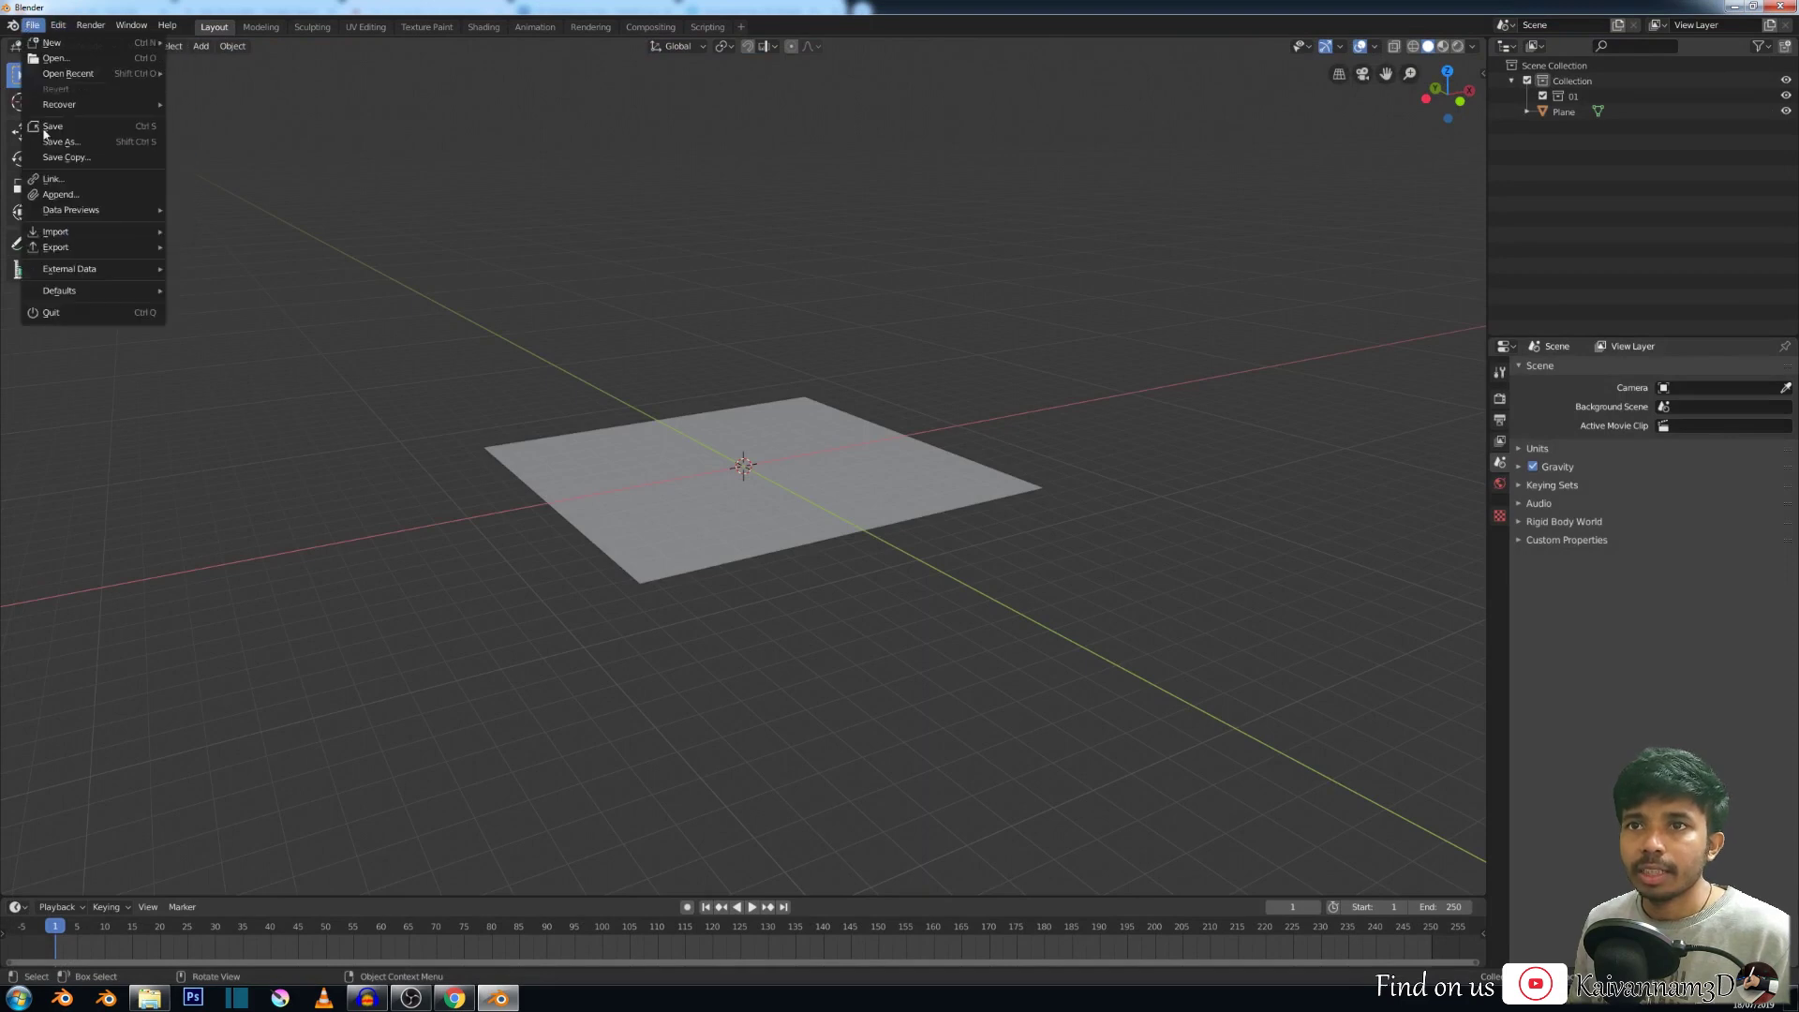
{"action": "mouse_move", "coordinate": [56, 232]}
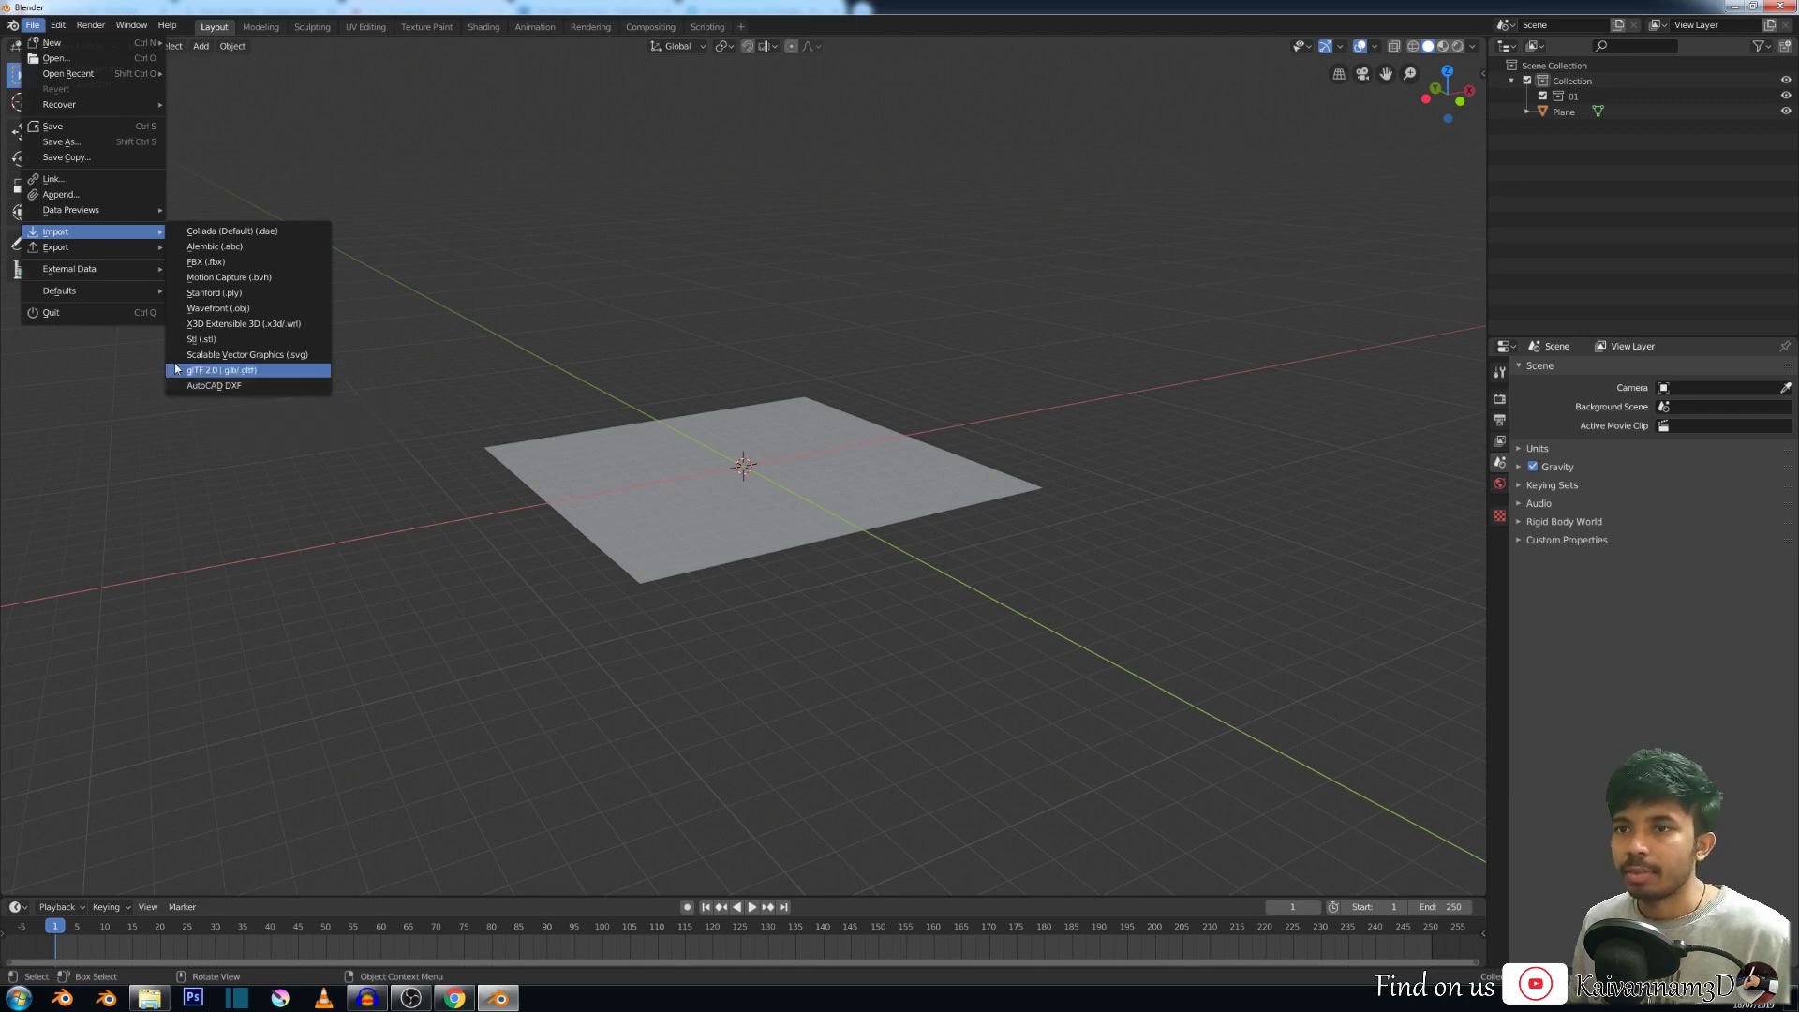
{"action": "left_click", "coordinate": [33, 27]}
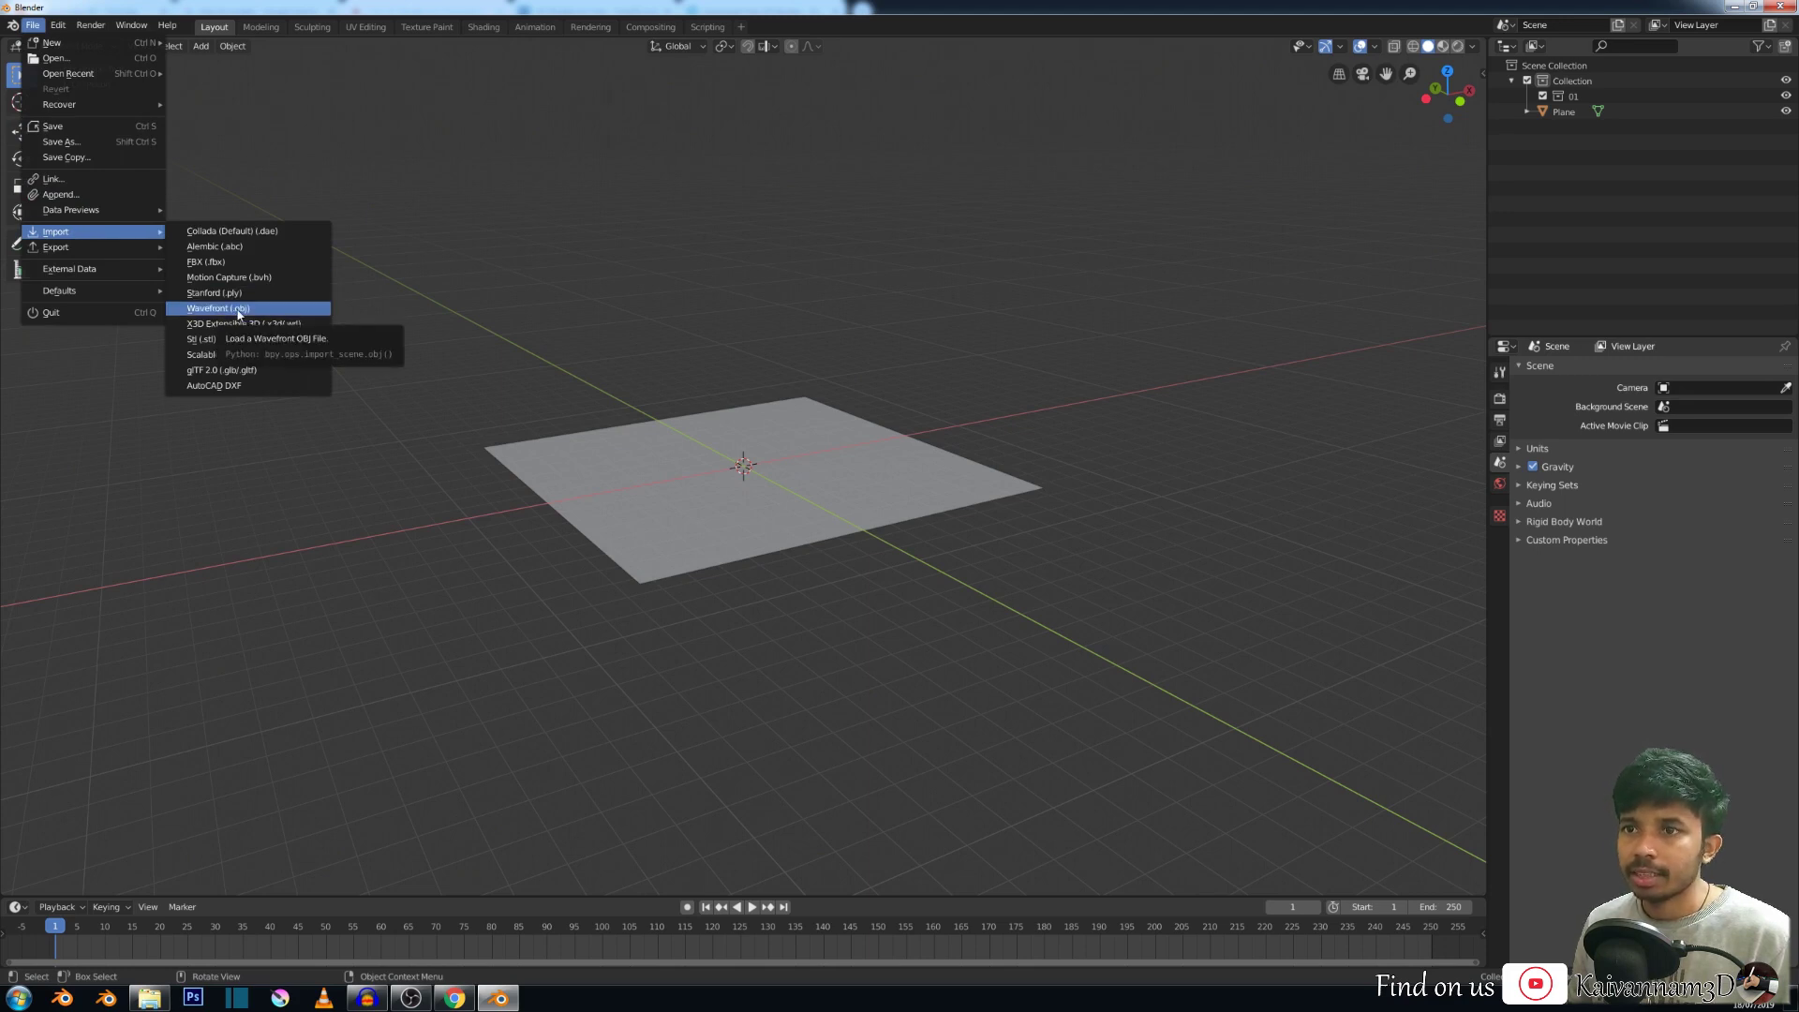
{"action": "left_click", "coordinate": [234, 314]}
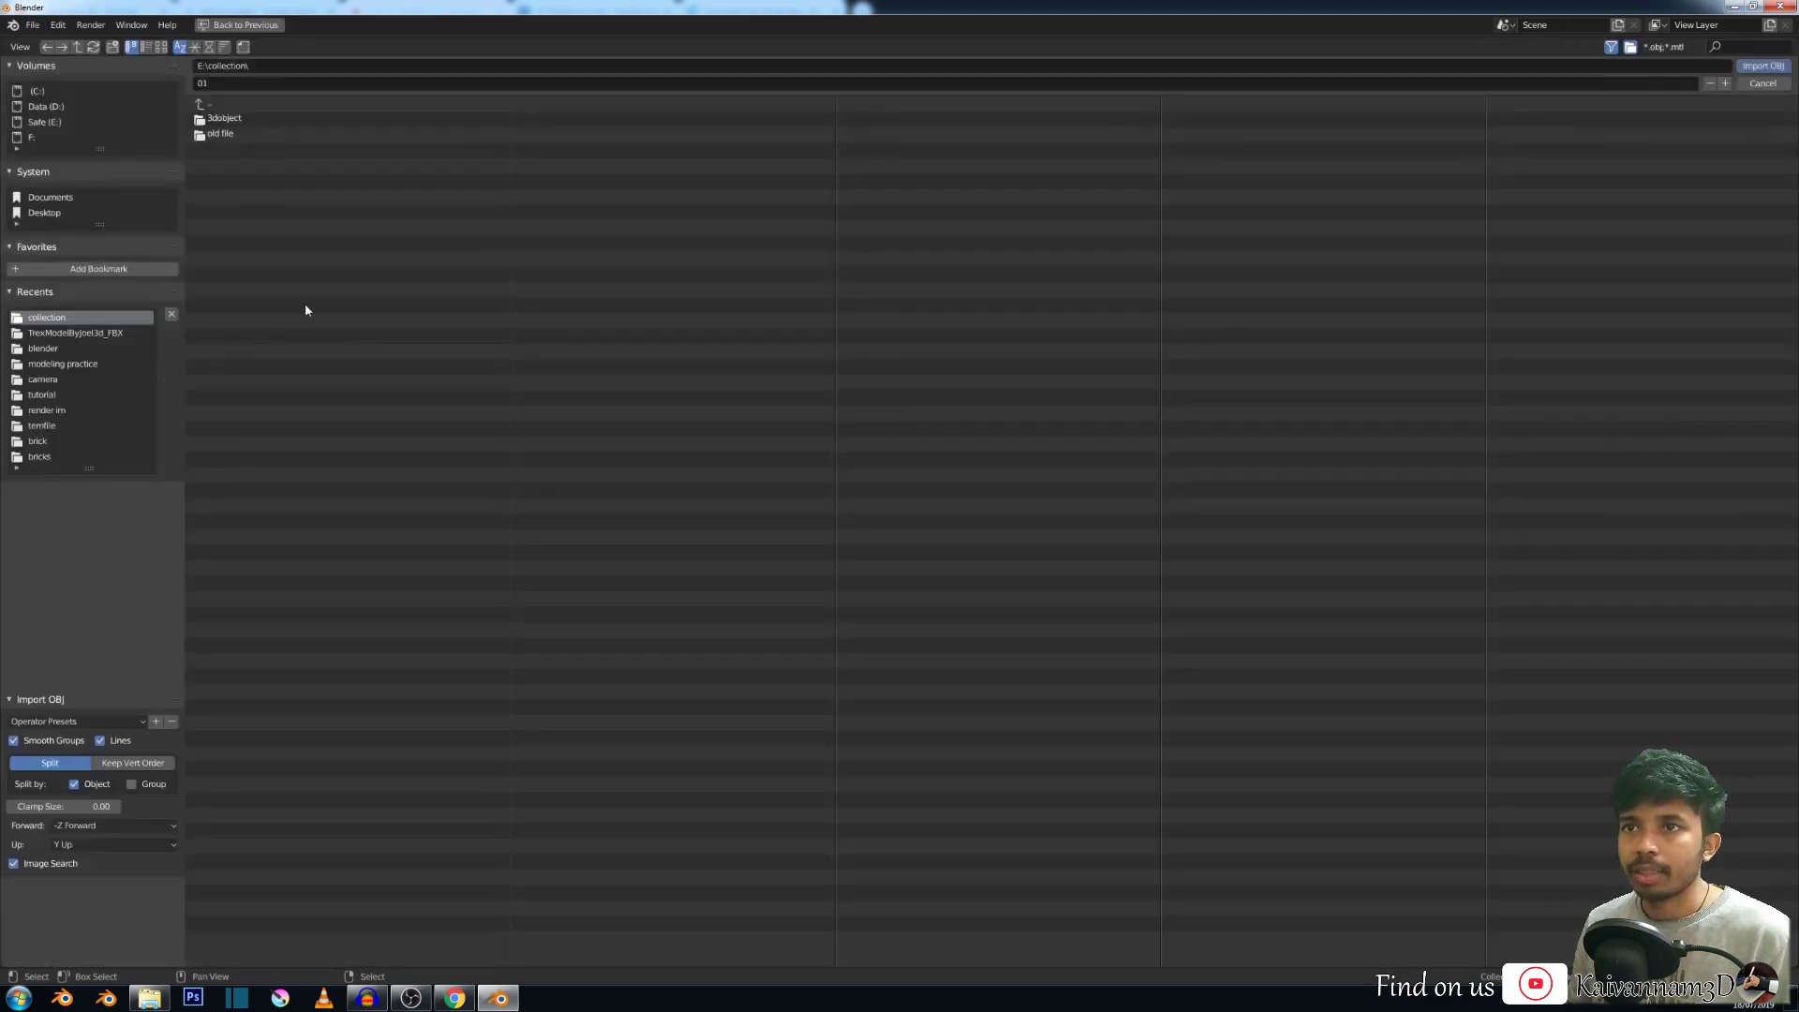
{"action": "left_click", "coordinate": [201, 105]}
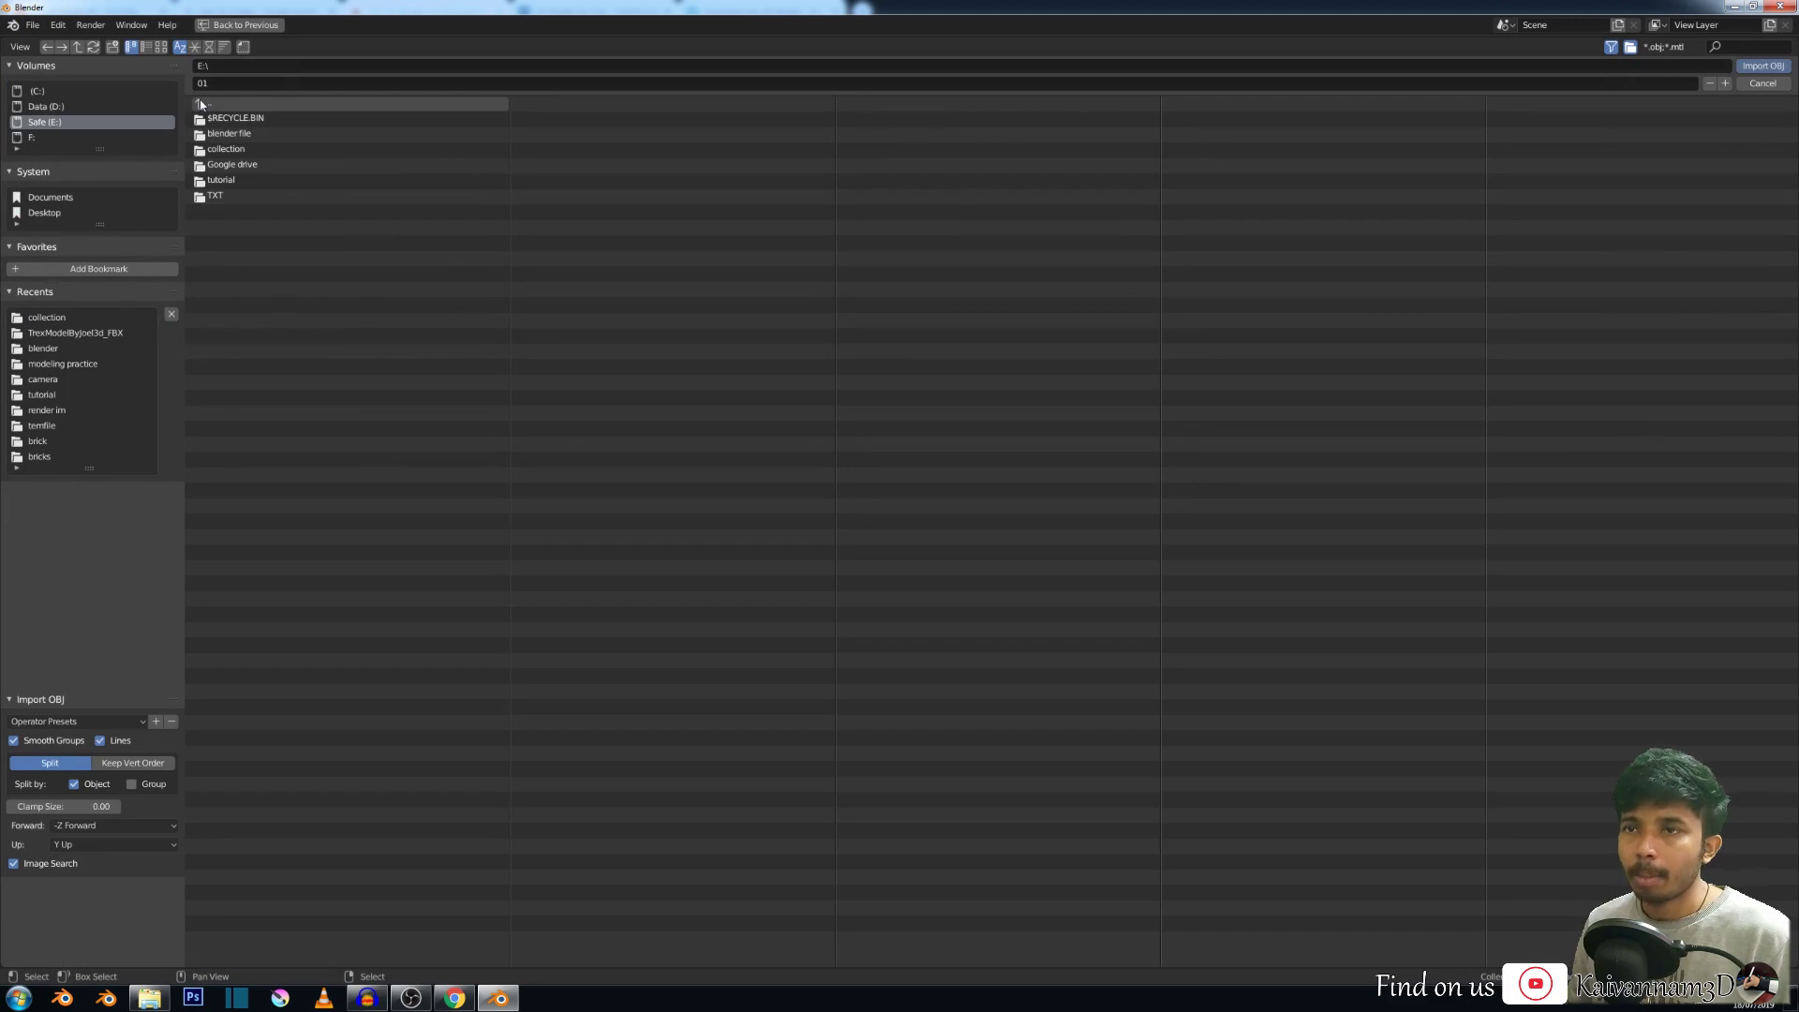
{"action": "left_click", "coordinate": [225, 150]}
{"action": "left_click", "coordinate": [215, 119]}
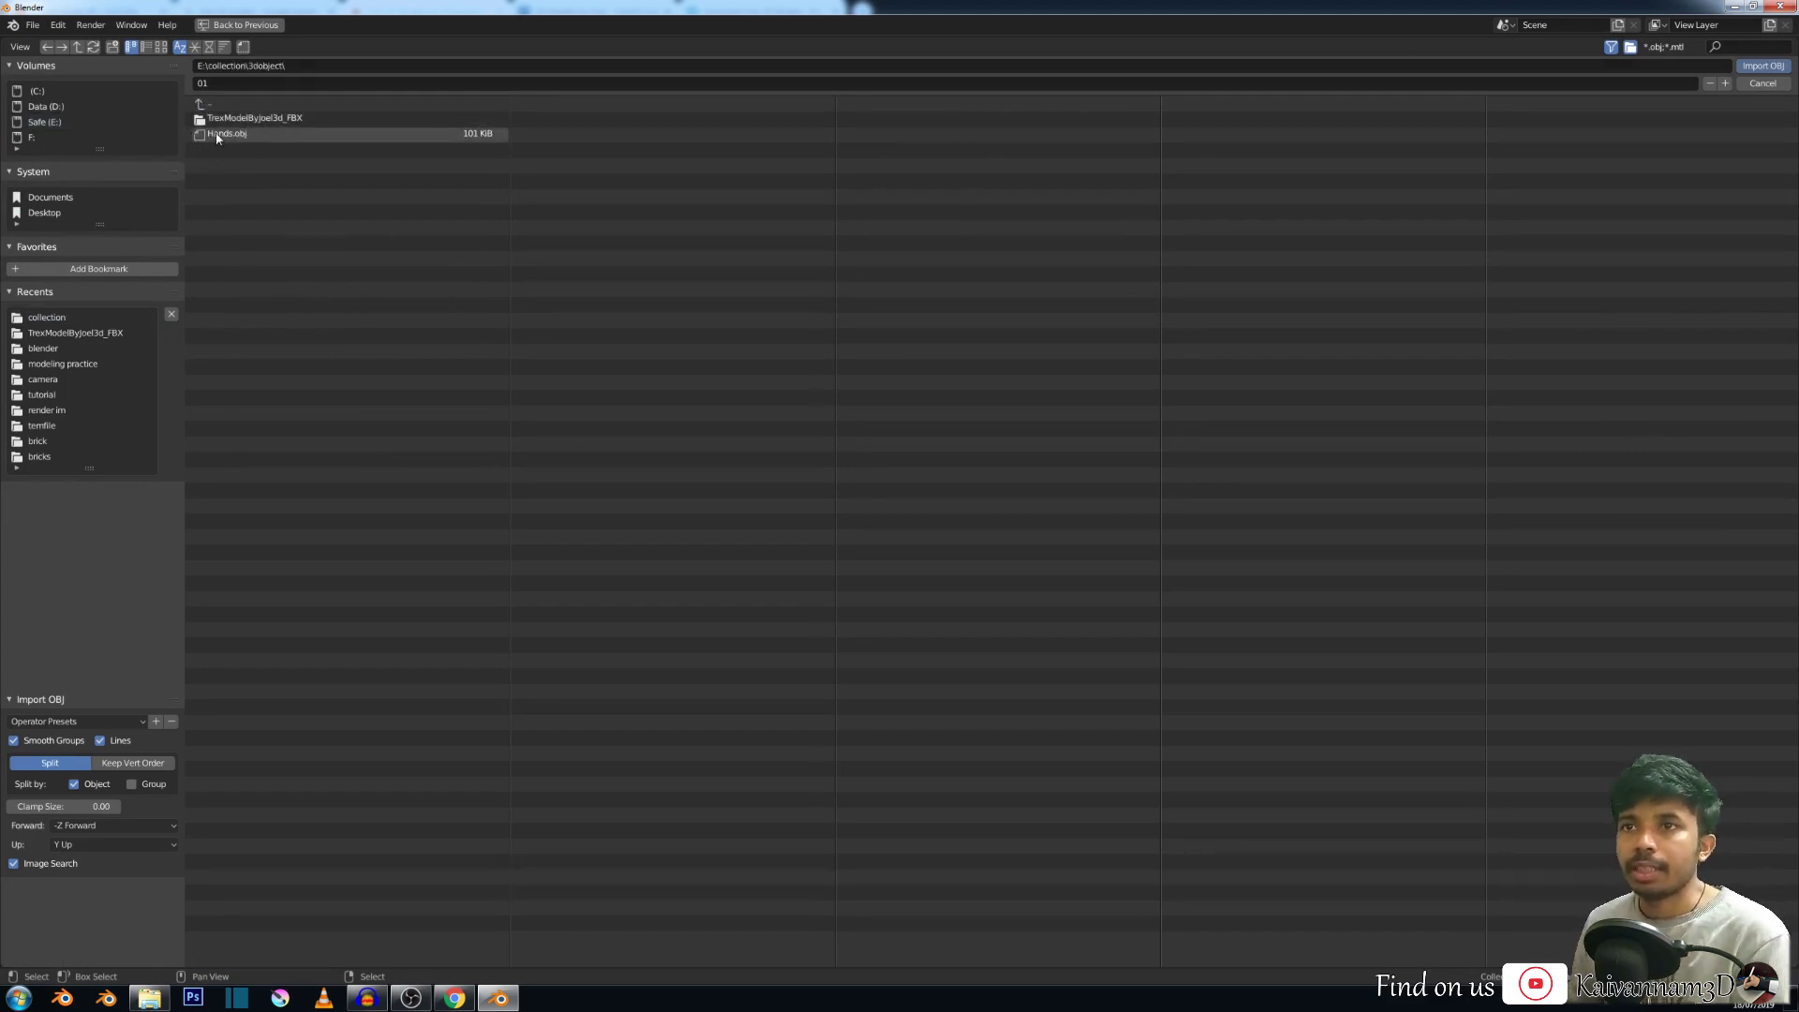
{"action": "left_click", "coordinate": [239, 137]}
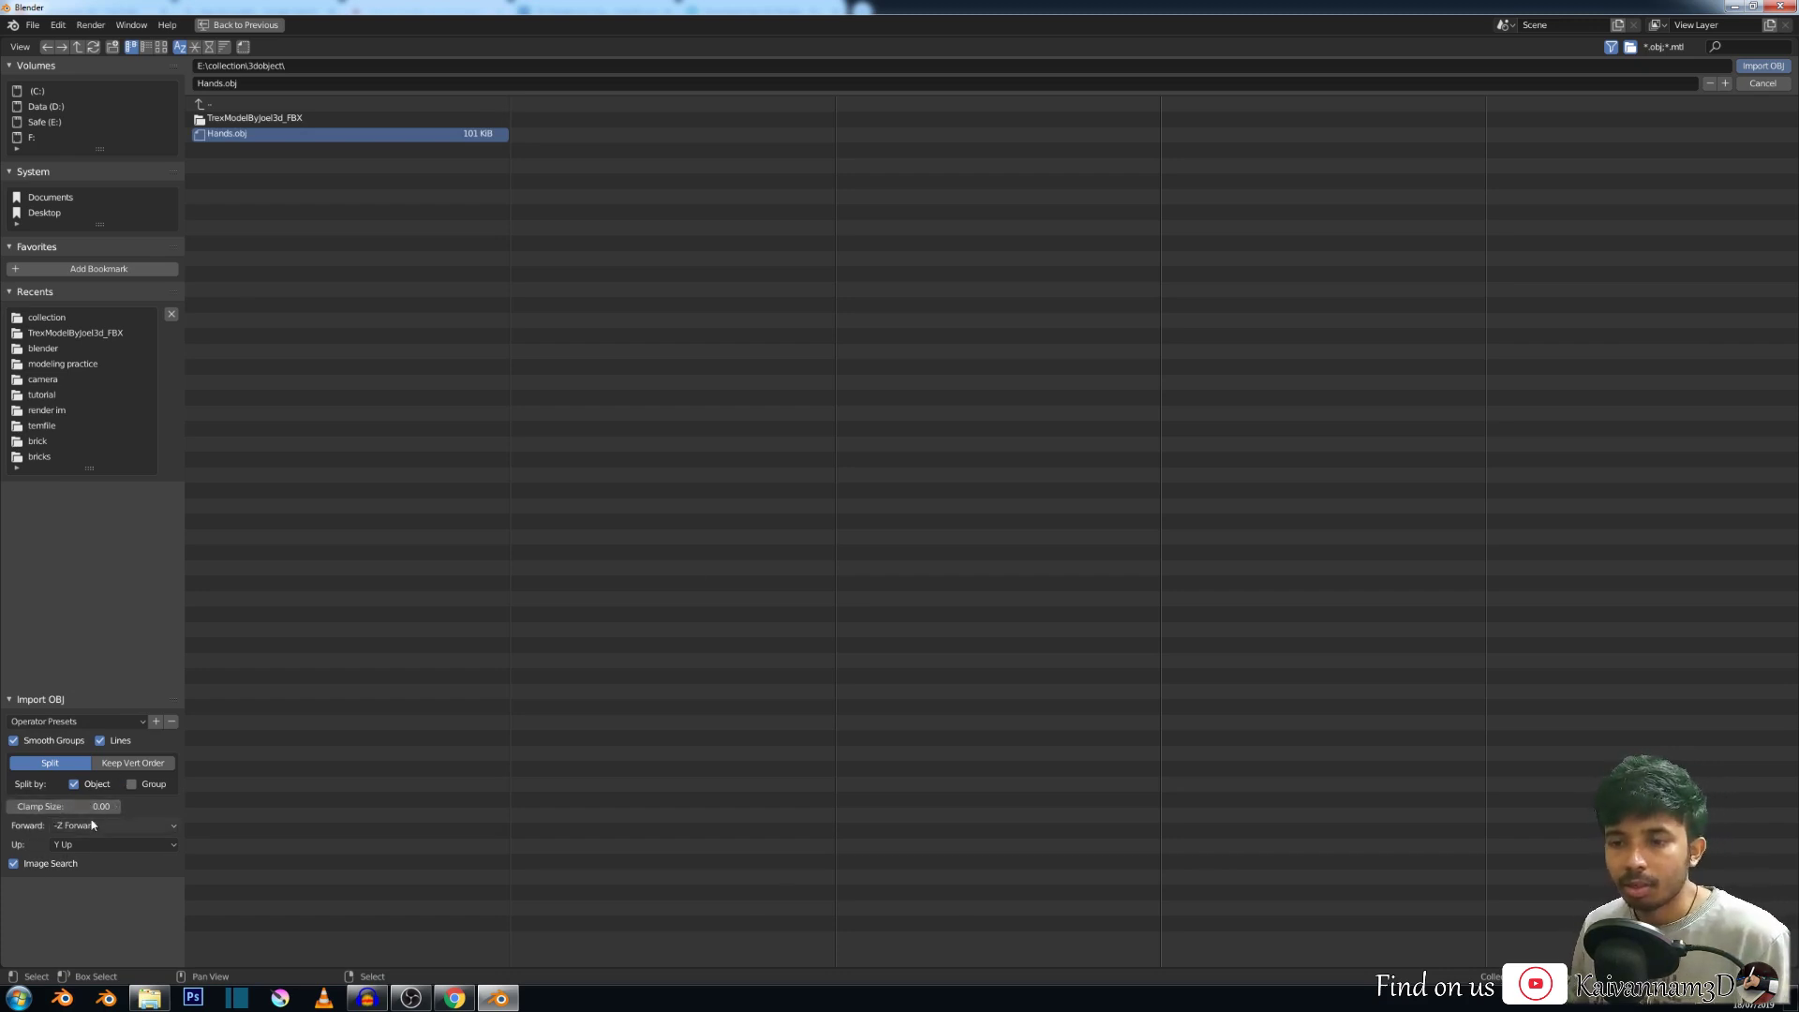
{"action": "left_click", "coordinate": [1762, 83]}
{"action": "scroll", "coordinate": [638, 625], "scroll_direction": "down", "scroll_amount": 4}
{"action": "scroll", "coordinate": [605, 626], "scroll_direction": "up", "scroll_amount": 5}
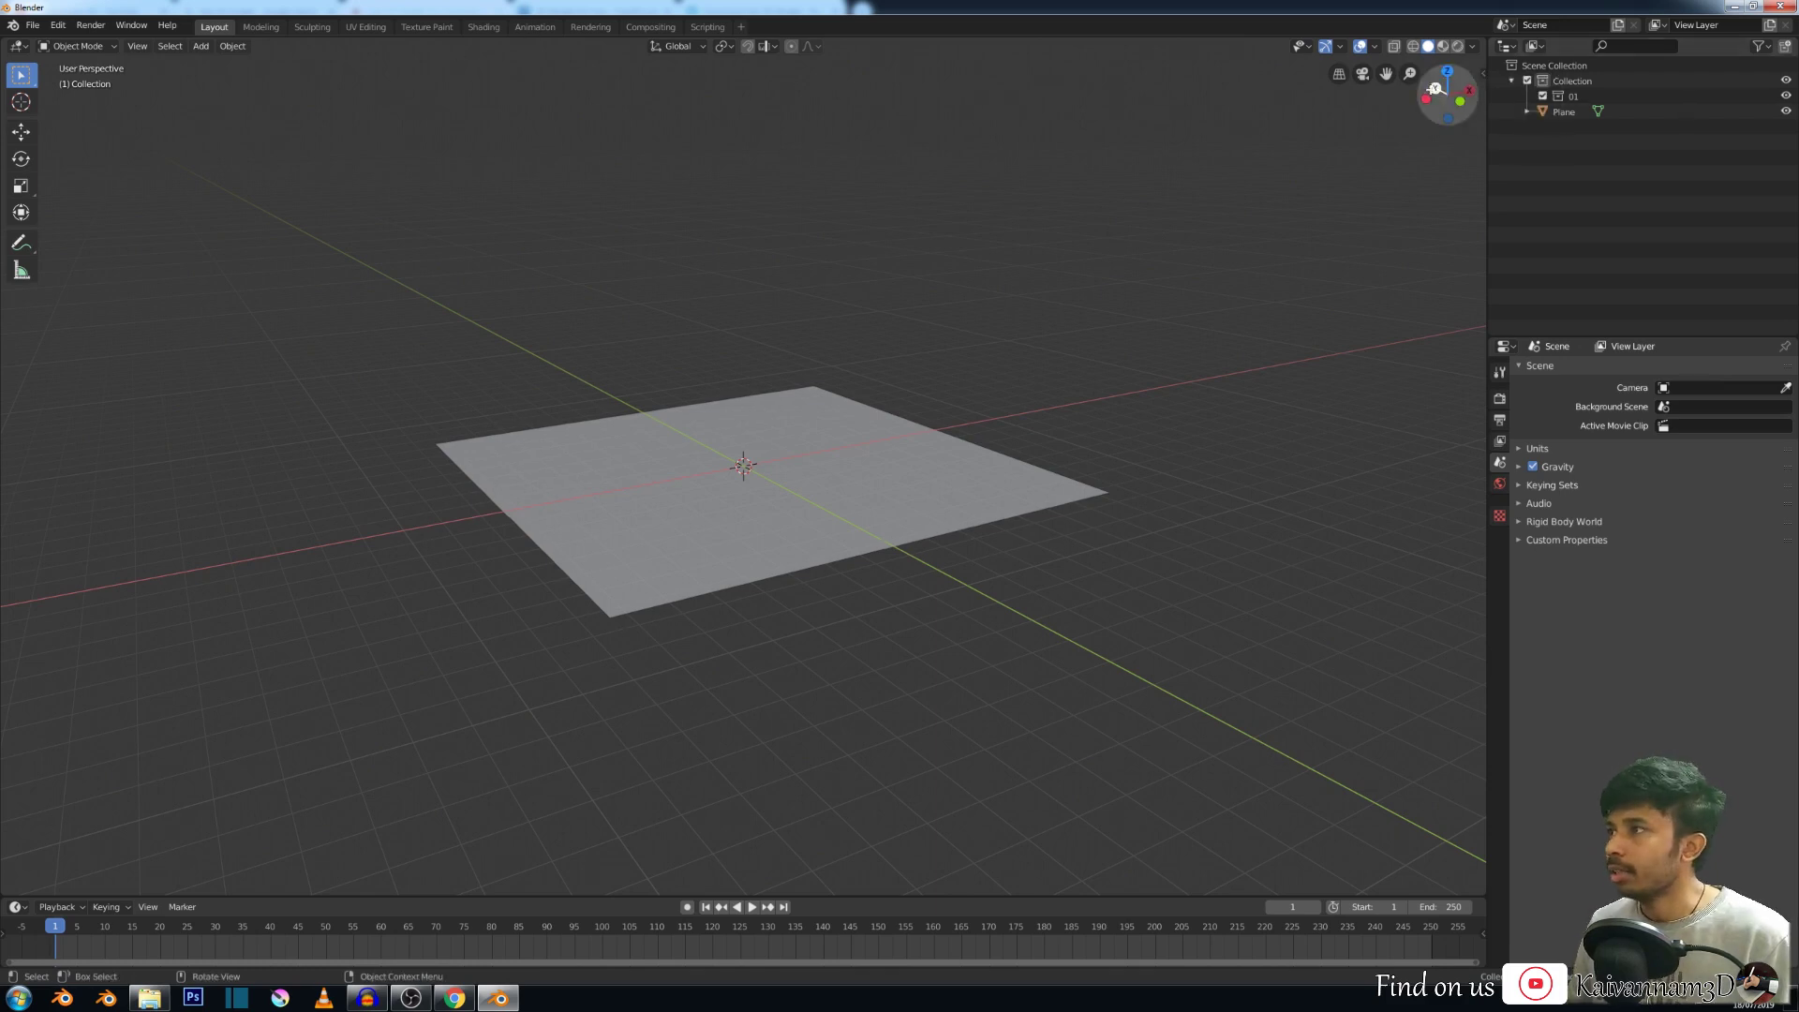
Expand the Scene Properties Units panel showing Metric system and unit scale 1.000000.
{"action": "middle_click_drag", "start_coordinate": [1306, 197], "coordinate": [1277, 212]}
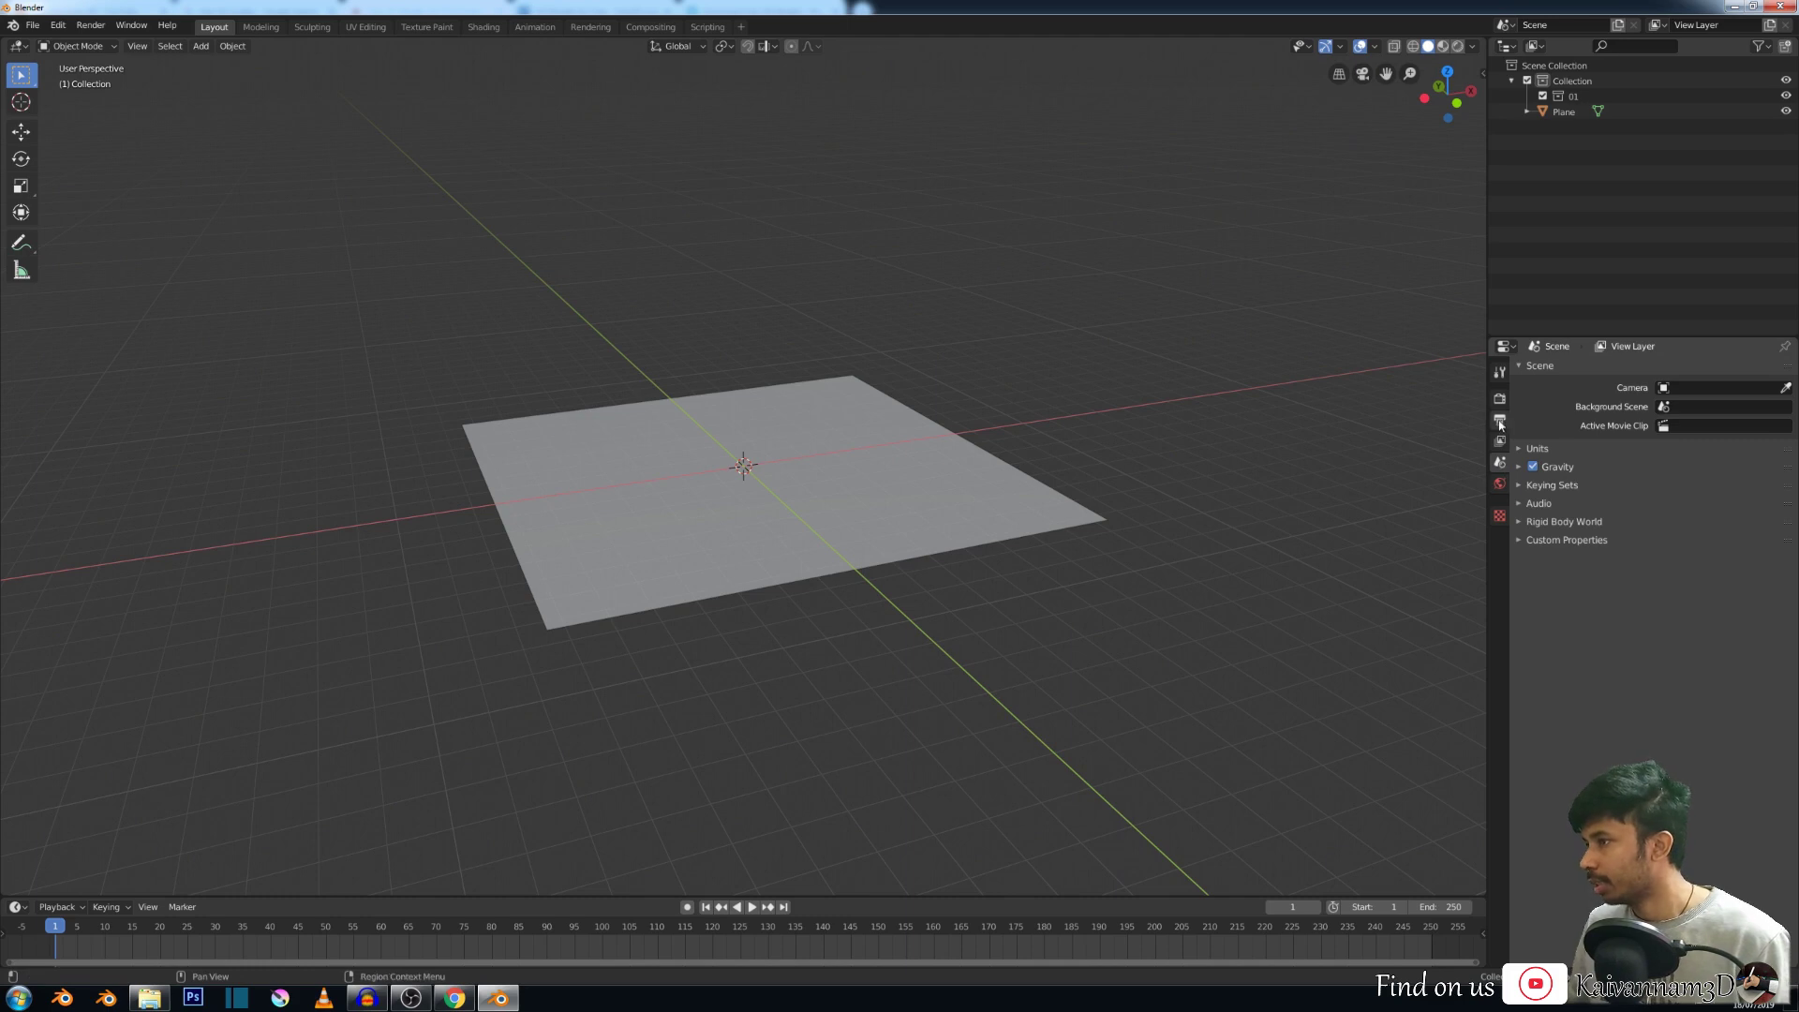
{"action": "left_click", "coordinate": [1538, 448]}
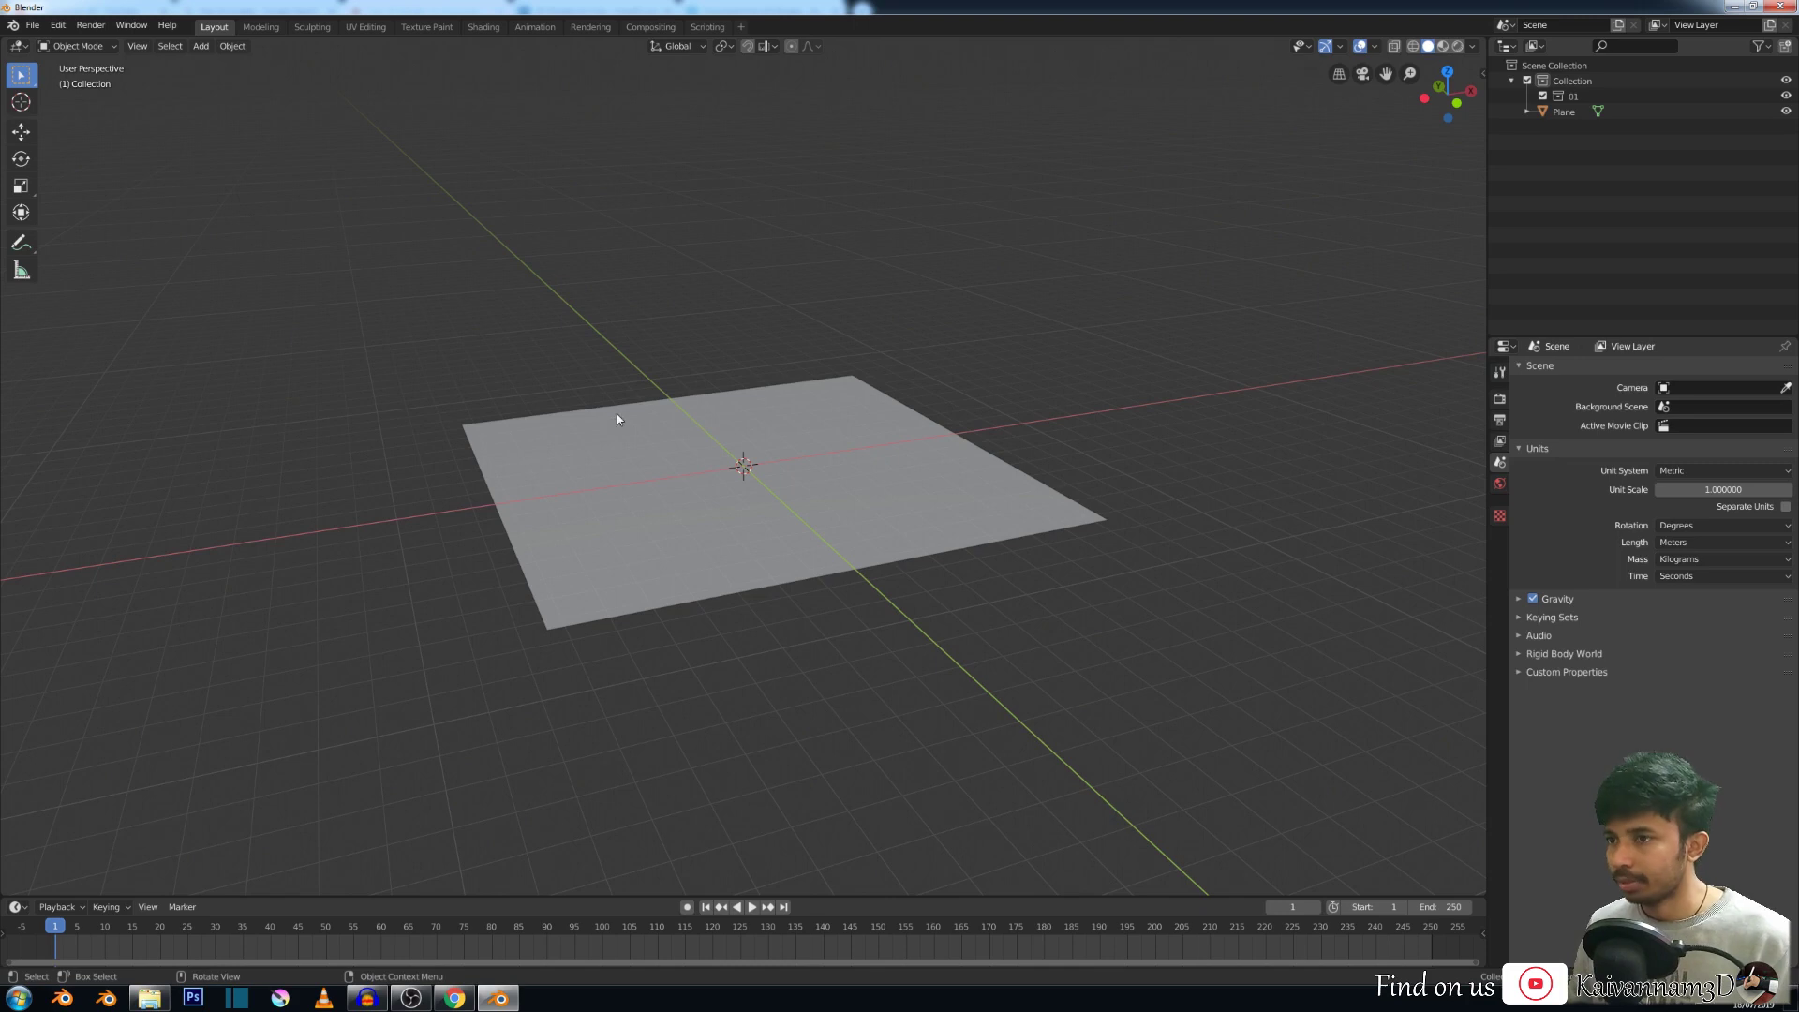
Import Hands.obj as a Wavefront OBJ with Up set to Z Up and Forward to X Forward.
{"action": "left_click", "coordinate": [32, 26]}
{"action": "mouse_move", "coordinate": [93, 231]}
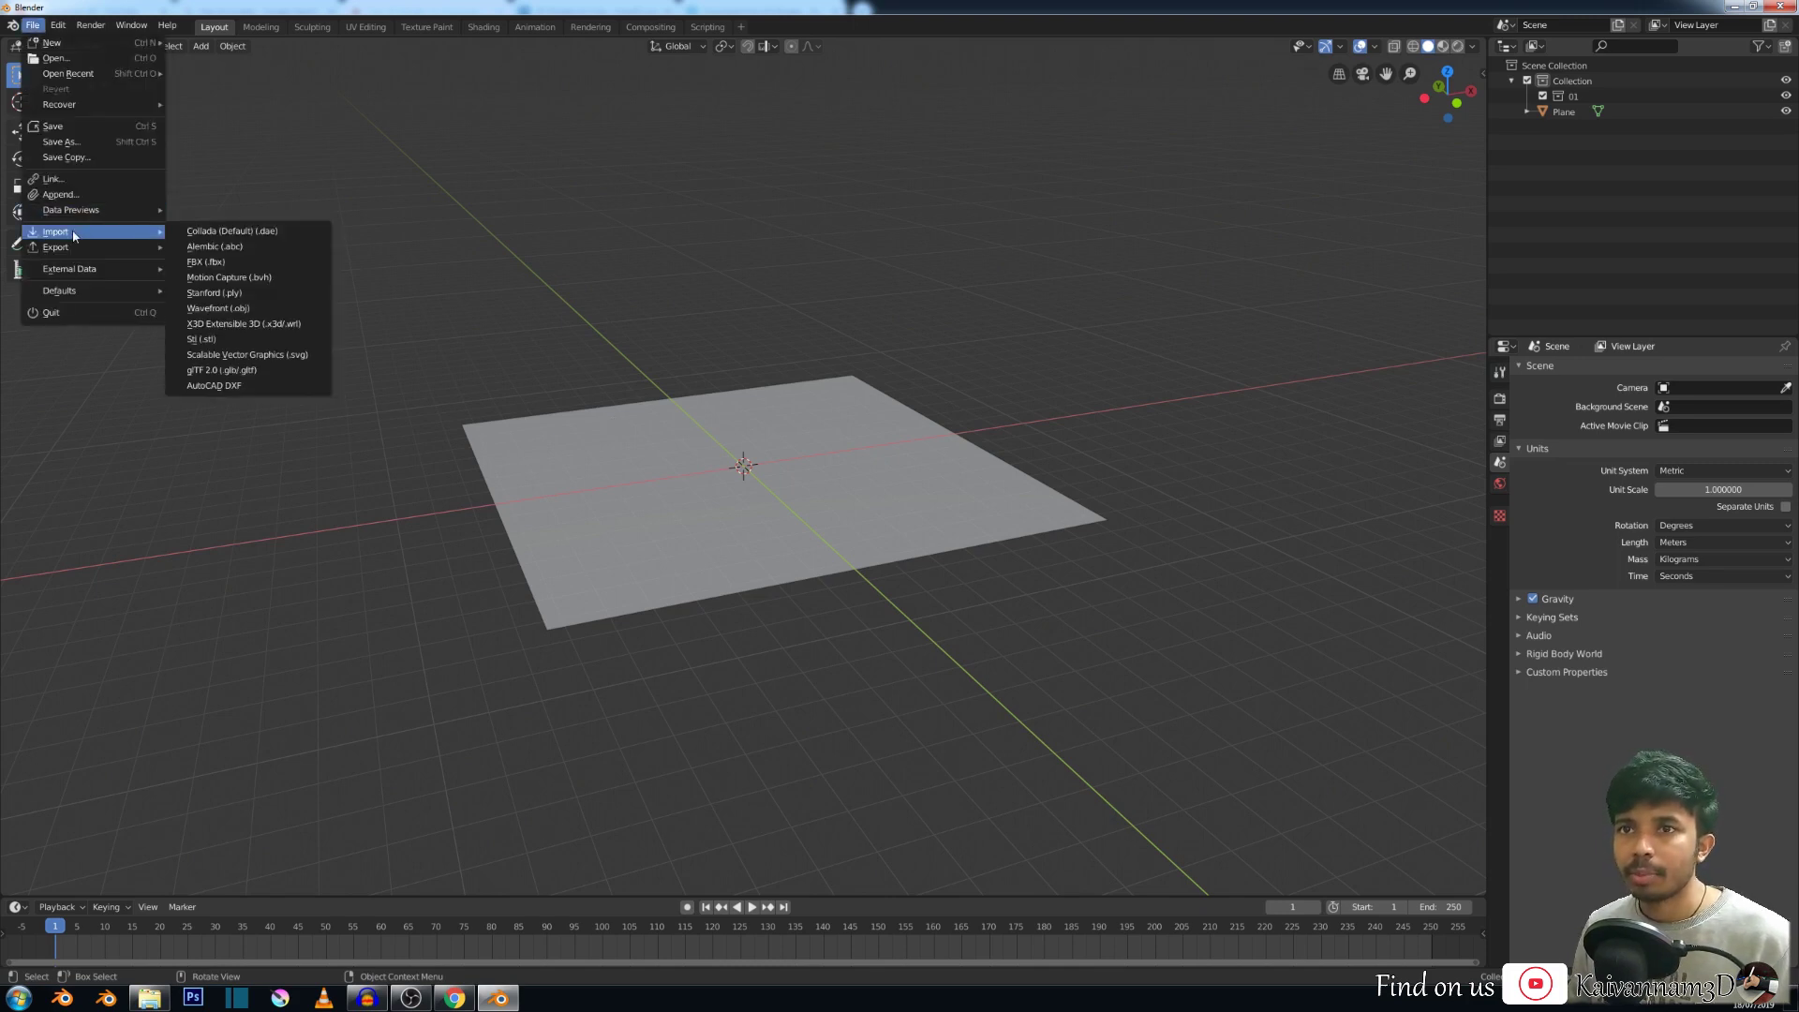
{"action": "left_click", "coordinate": [229, 308]}
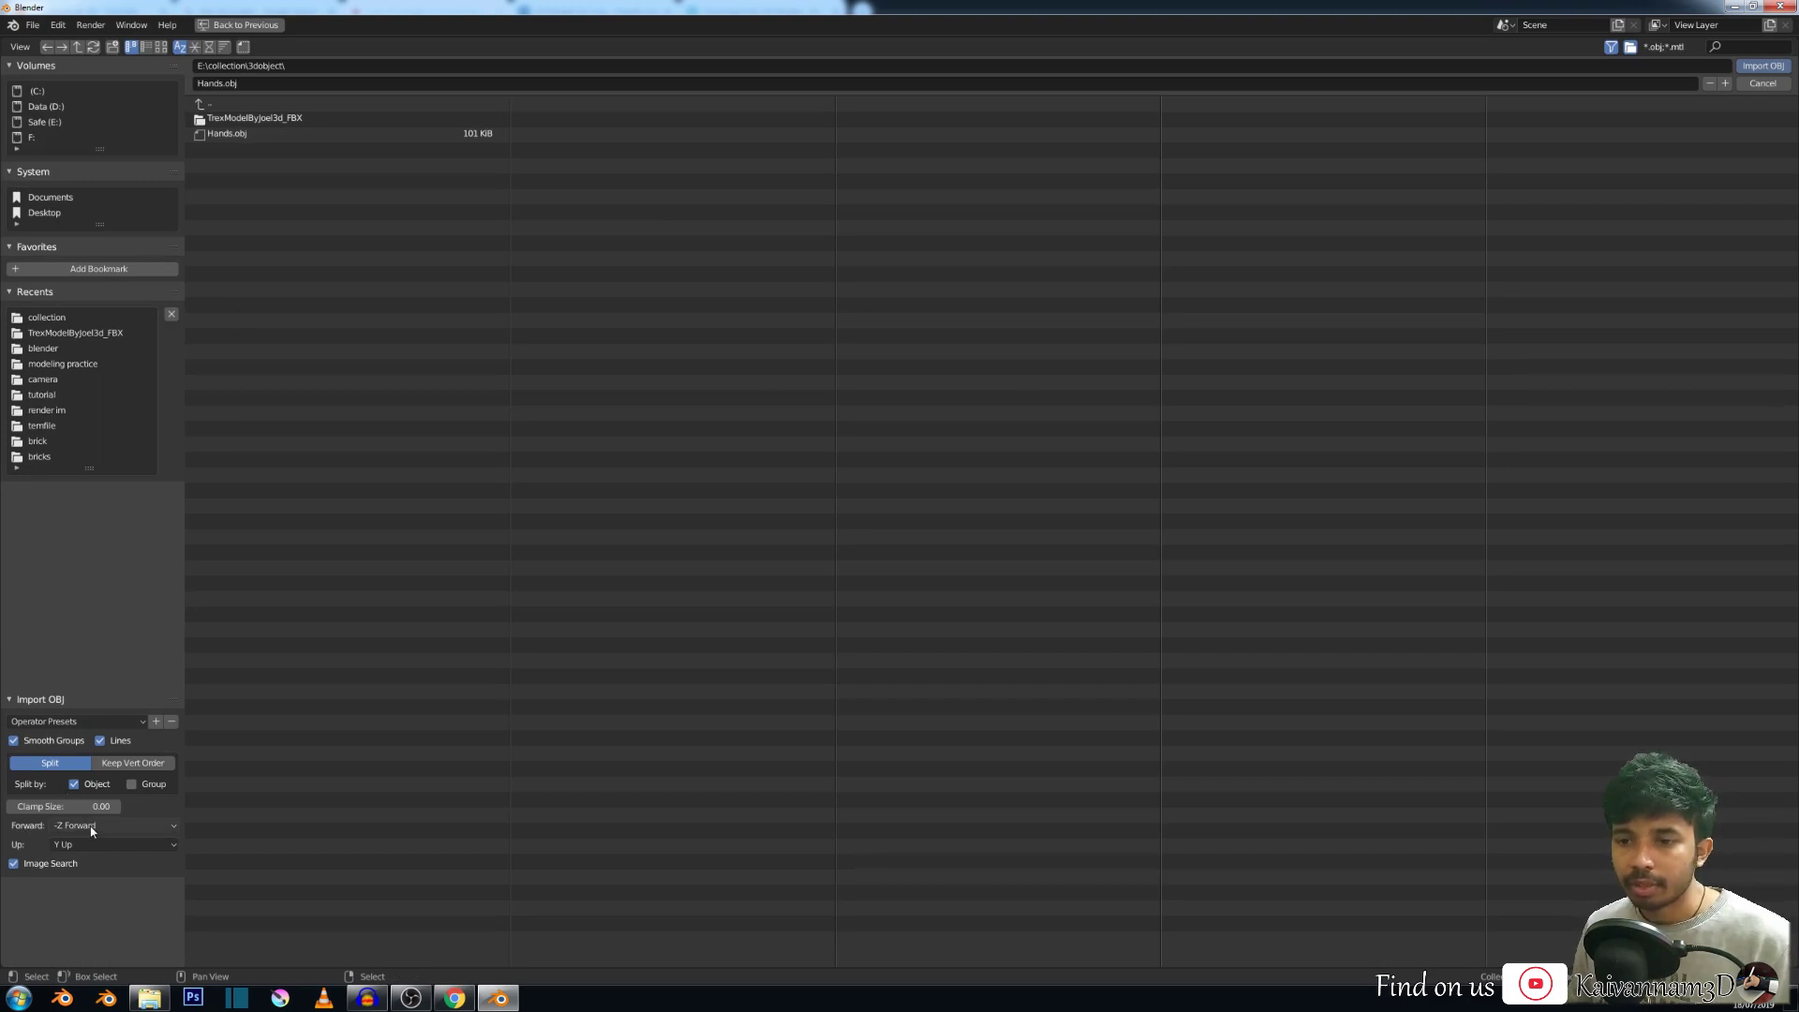
{"action": "left_click", "coordinate": [72, 849]}
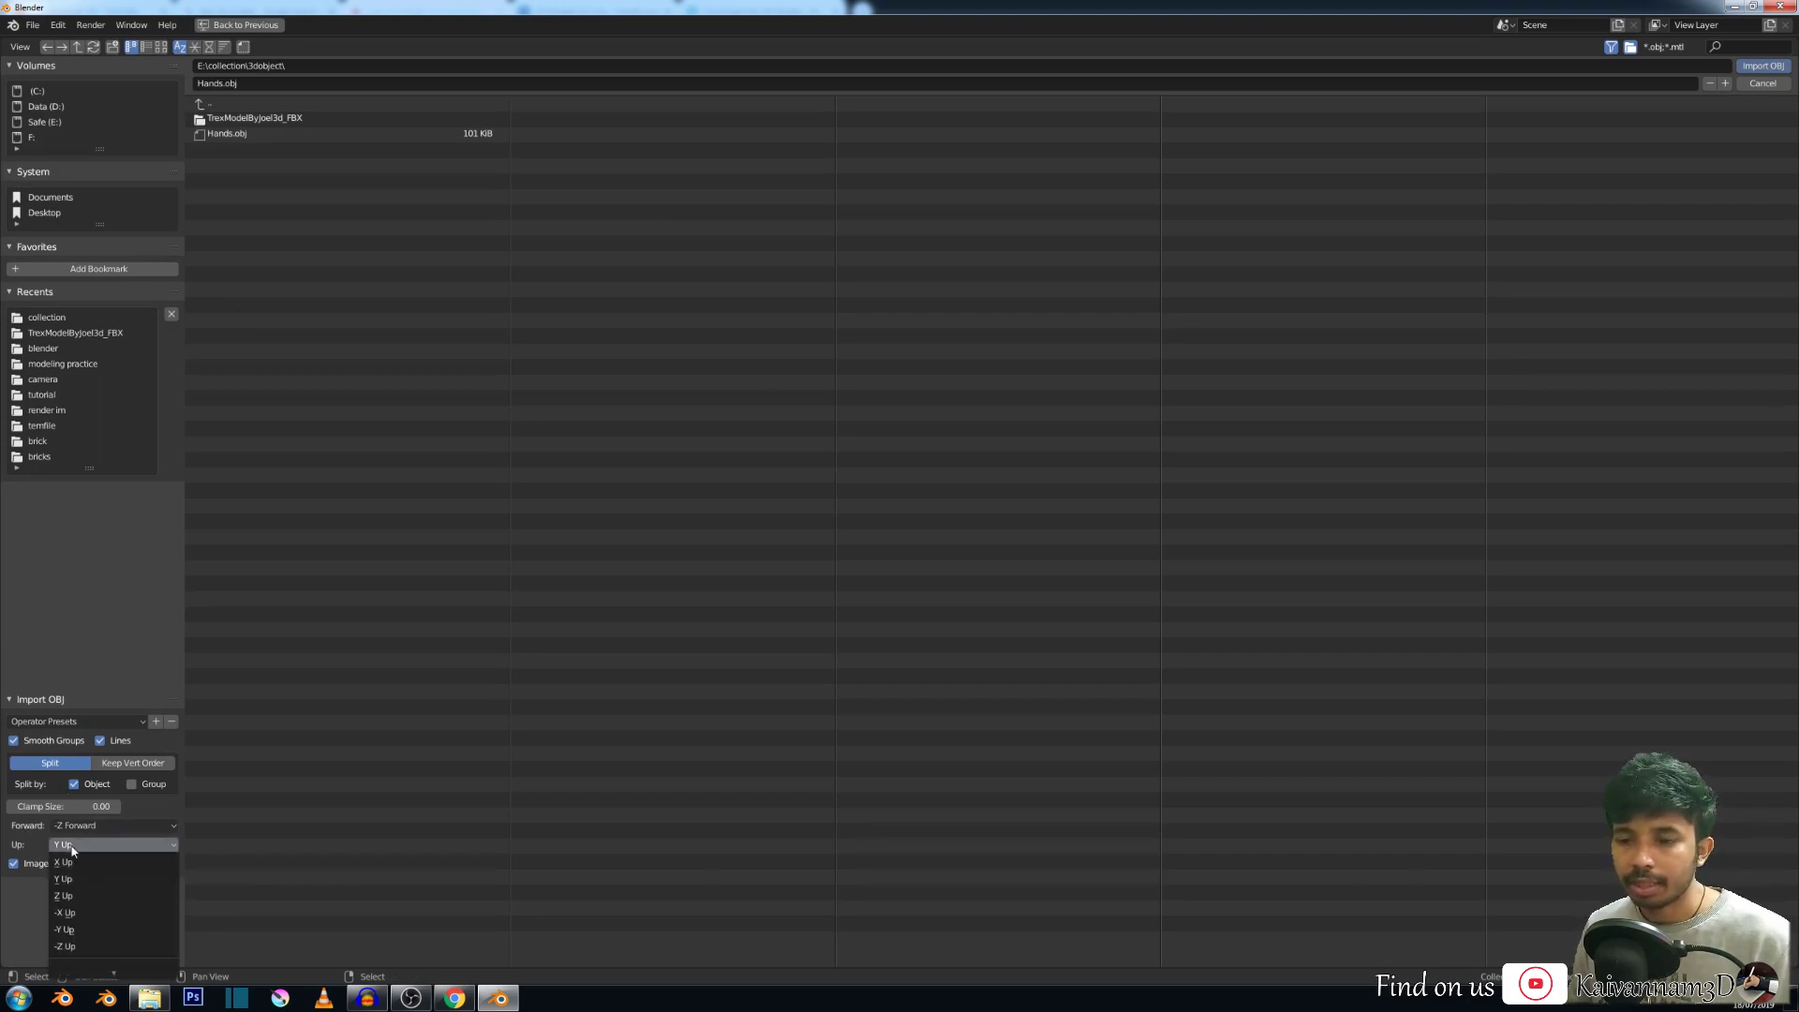
{"action": "left_click", "coordinate": [86, 894]}
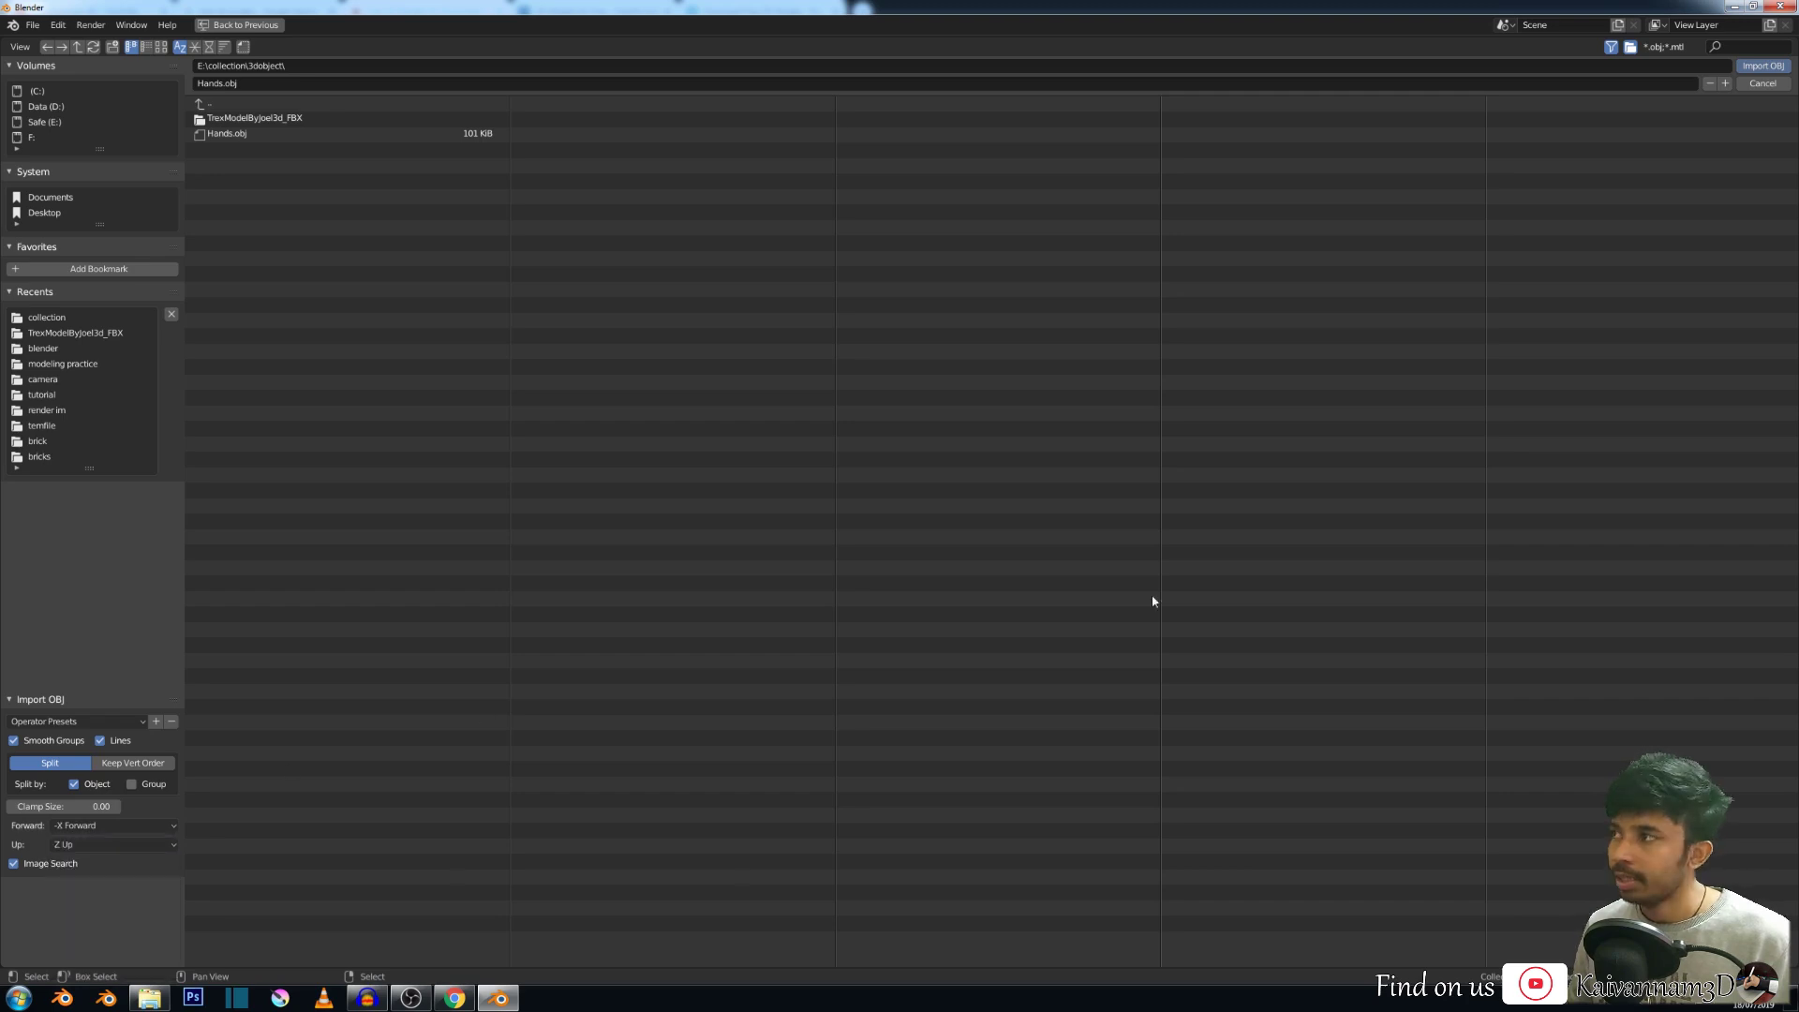
{"action": "left_click", "coordinate": [81, 825]}
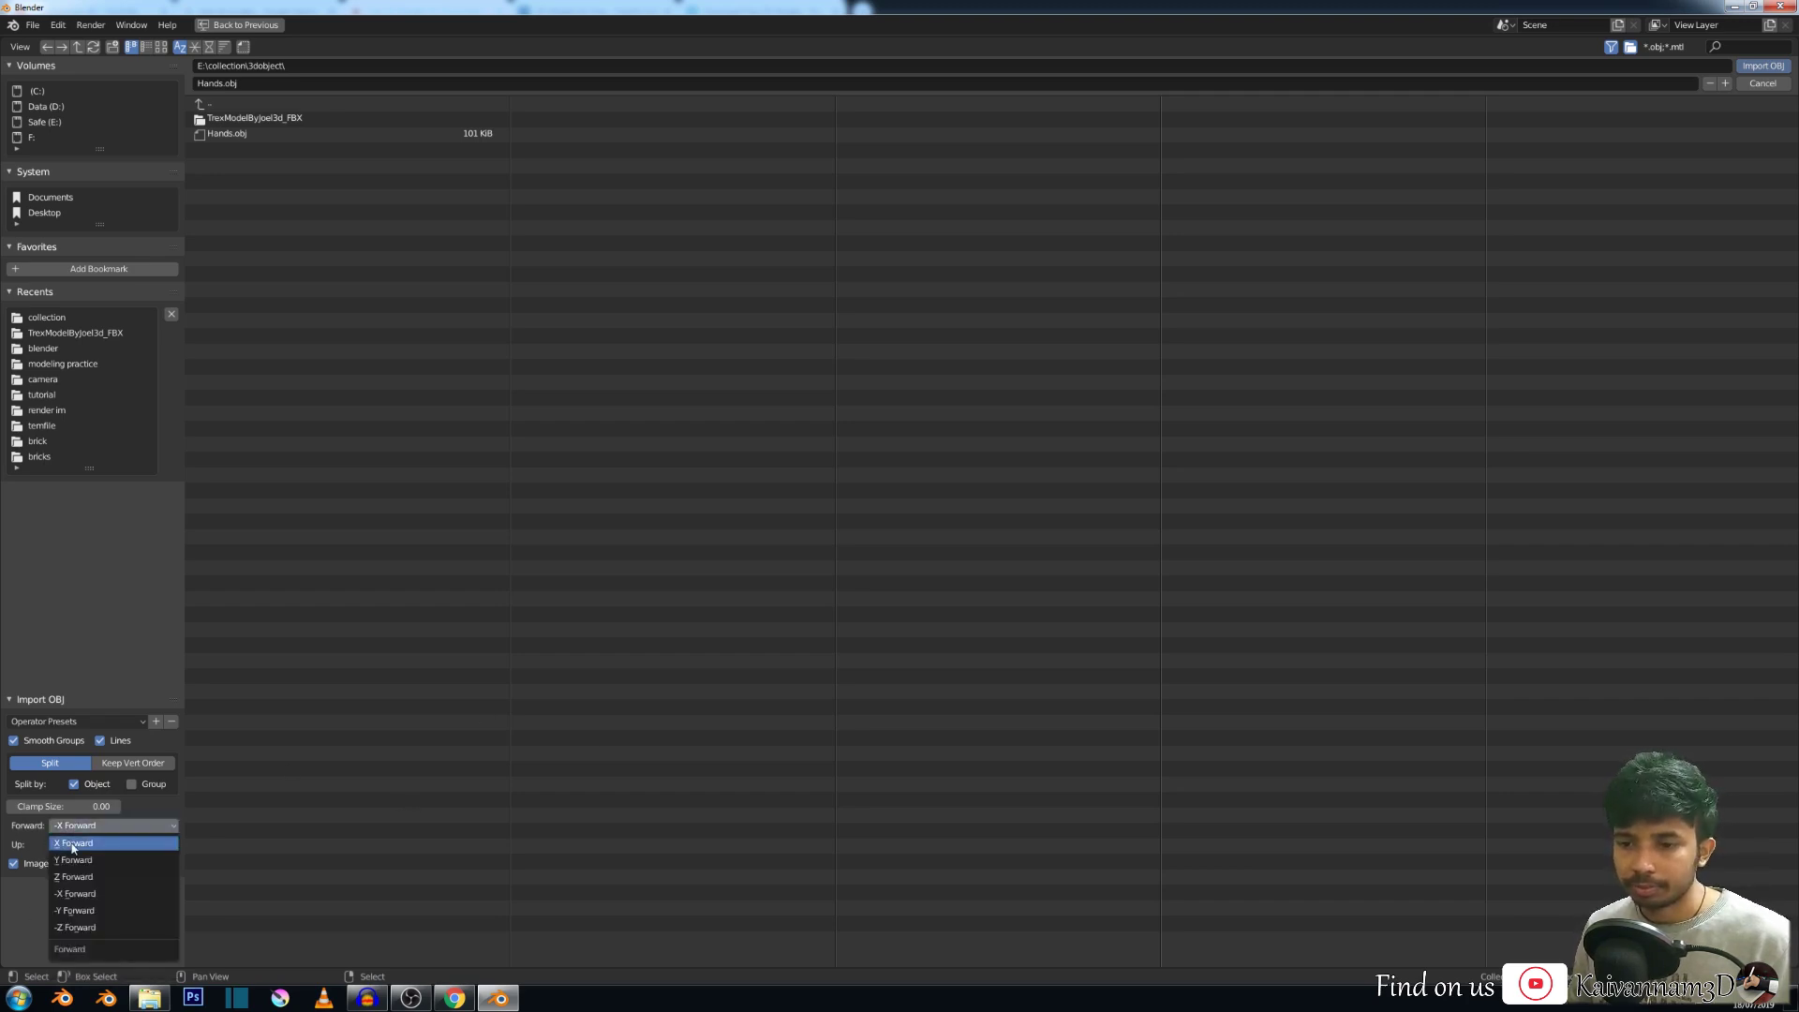
{"action": "left_click", "coordinate": [75, 845]}
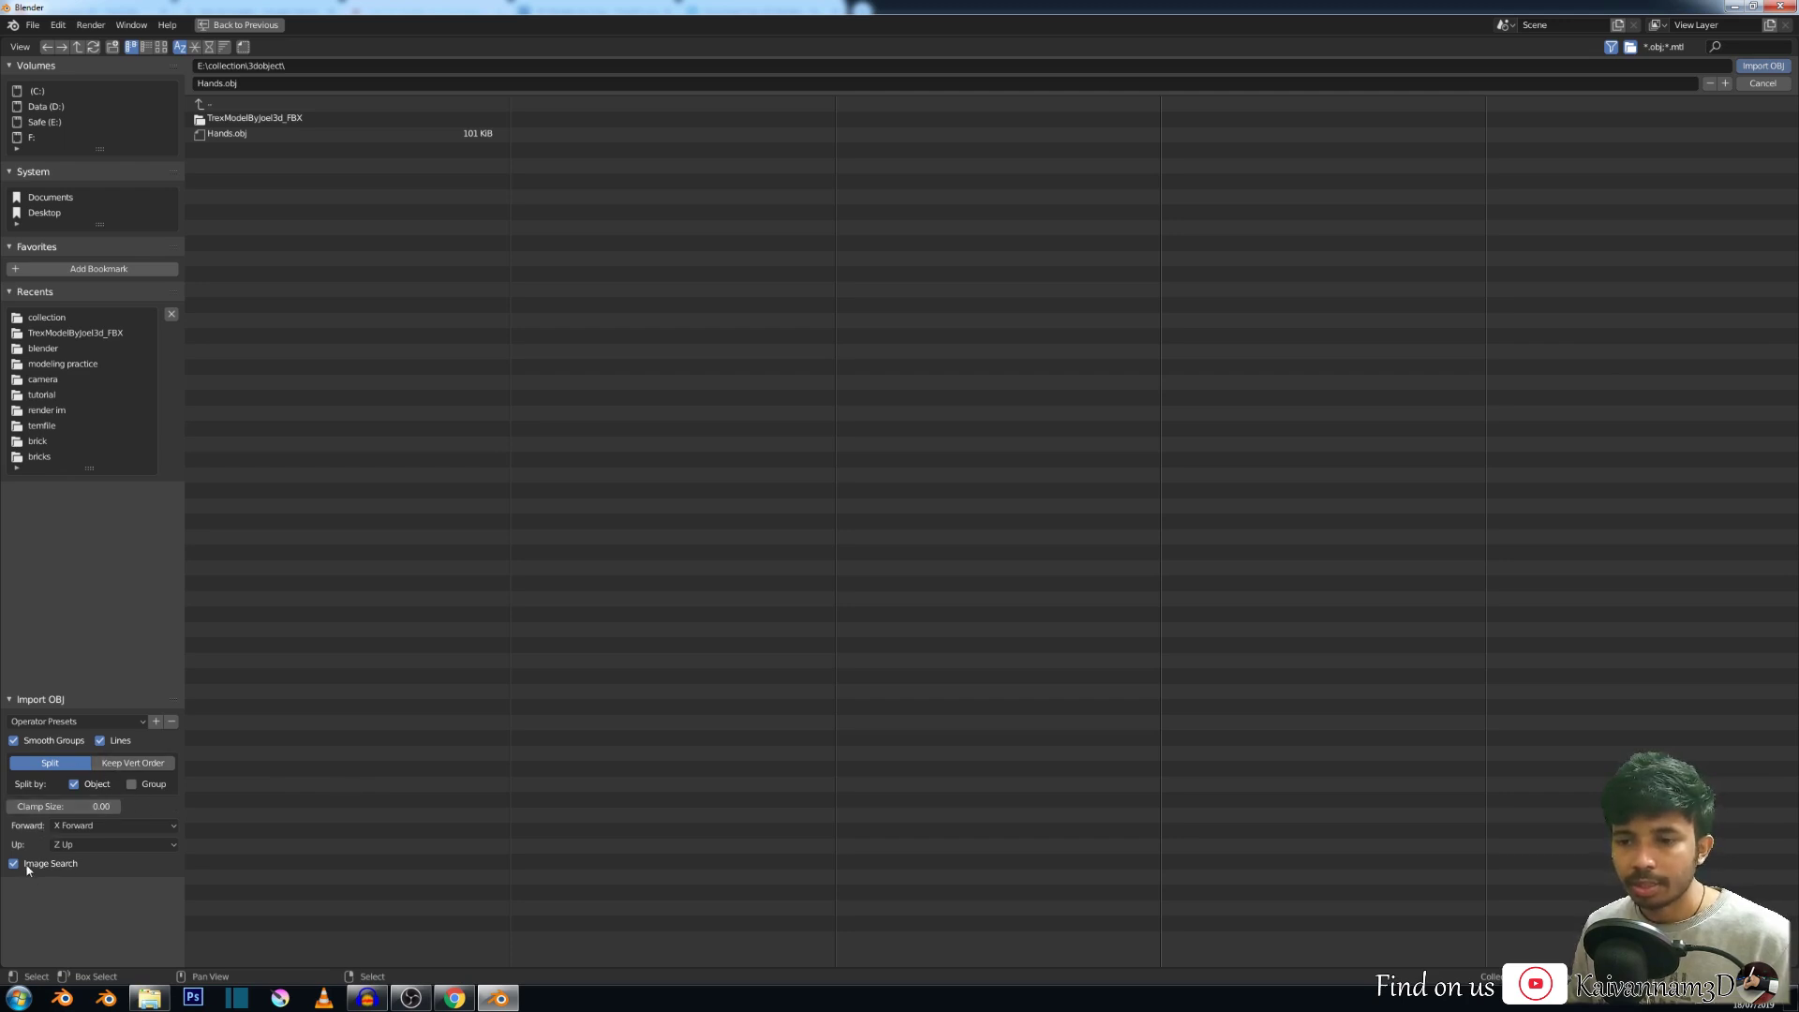
{"action": "left_click", "coordinate": [234, 134]}
{"action": "left_click", "coordinate": [1764, 66]}
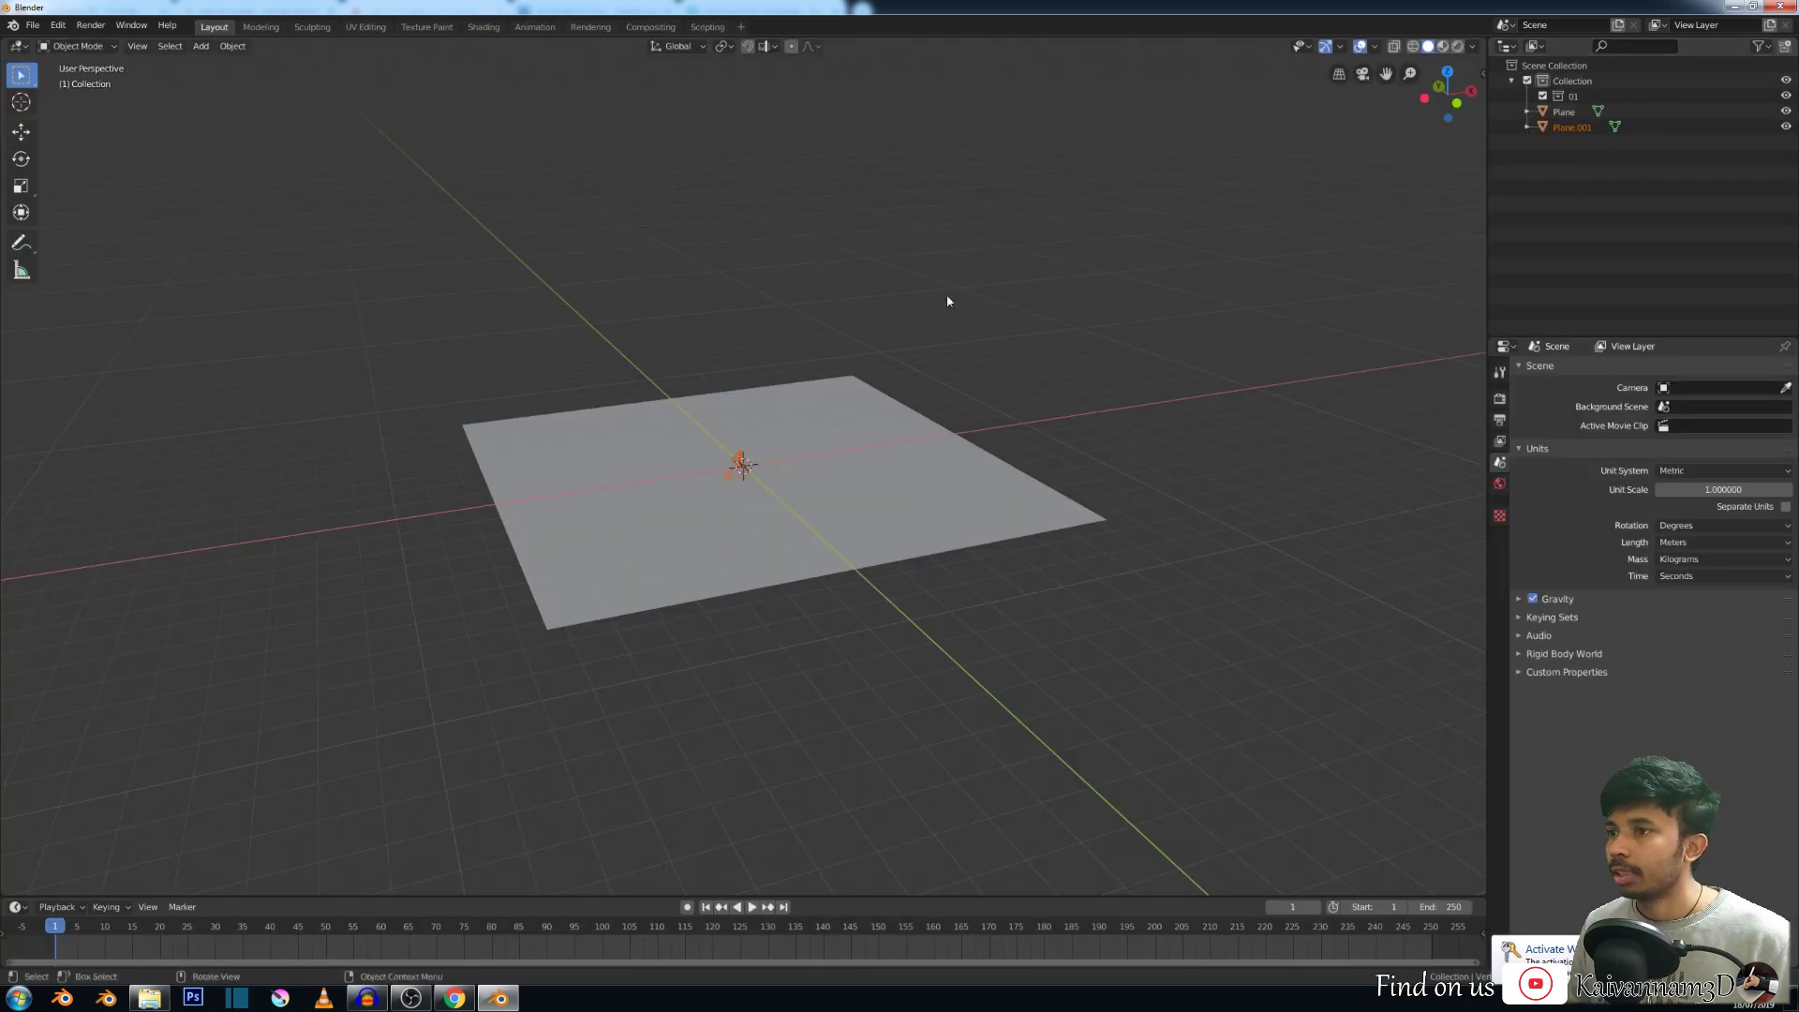
Delete the ground plane.
{"action": "scroll", "coordinate": [791, 485], "scroll_direction": "up", "scroll_amount": 6}
{"action": "scroll", "coordinate": [749, 469], "scroll_direction": "down", "scroll_amount": 2}
{"action": "middle_click_drag", "start_coordinate": [730, 459], "coordinate": [647, 473]}
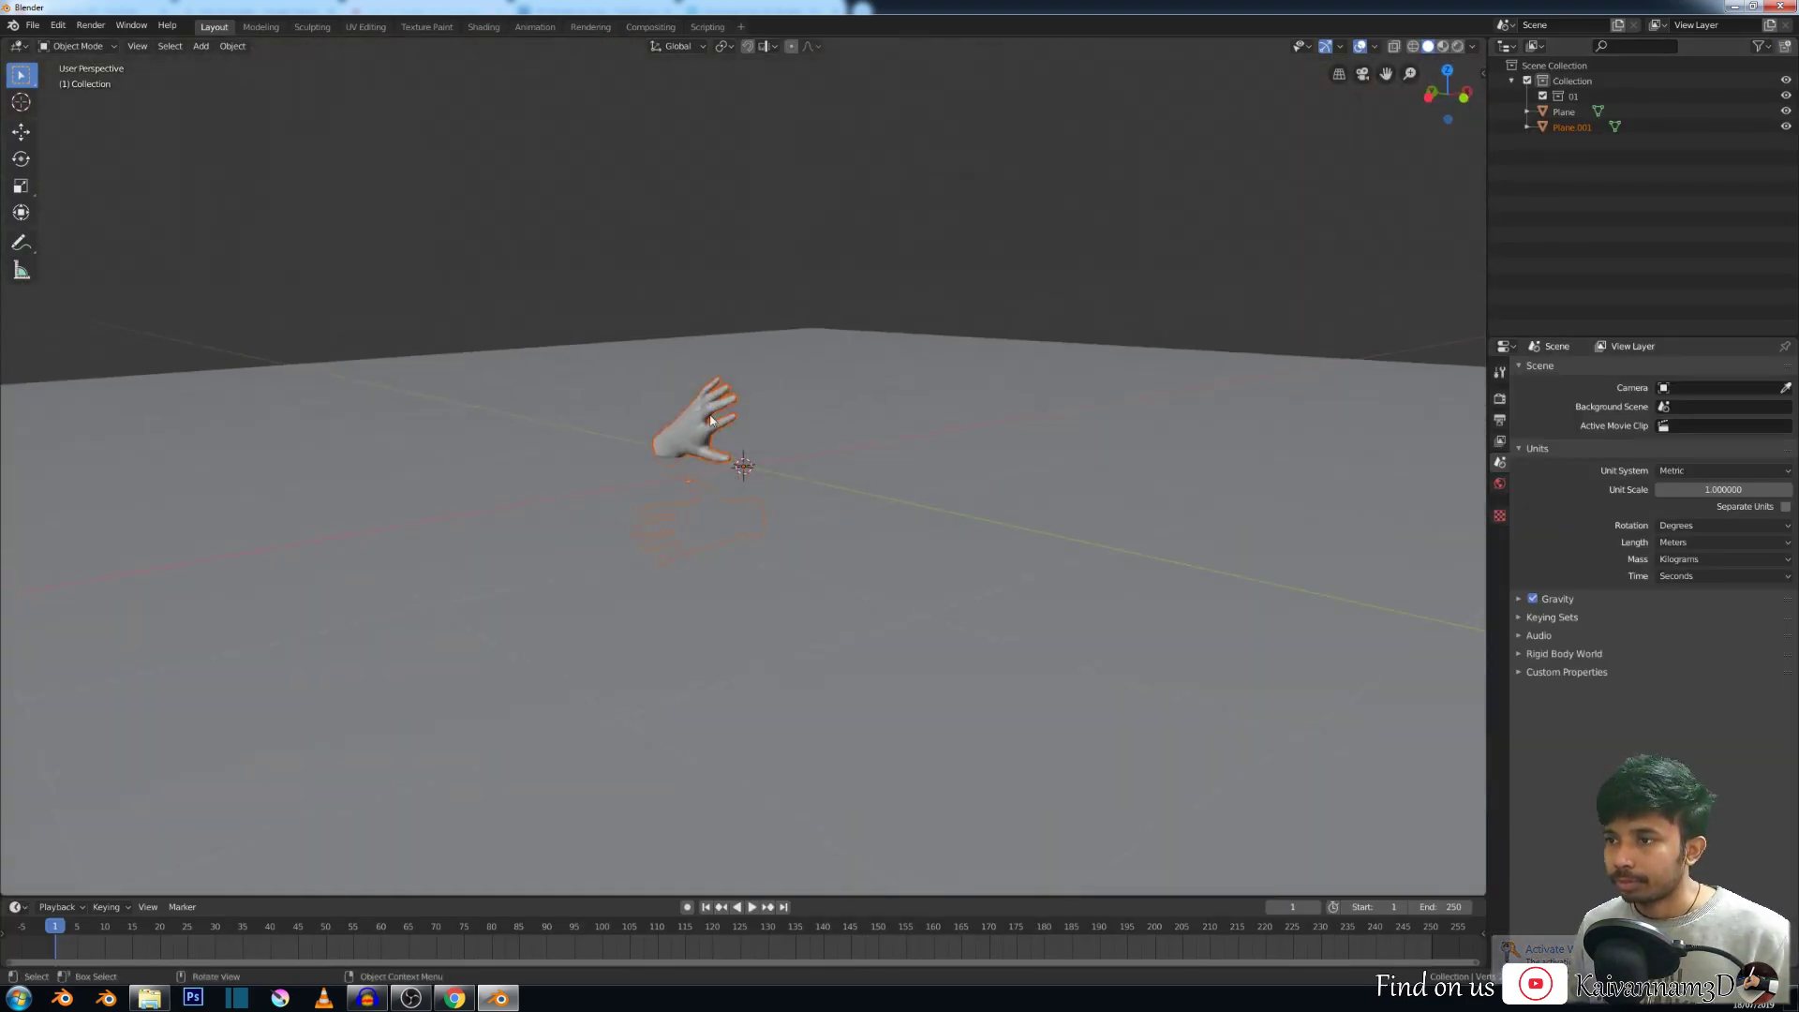
{"action": "left_click", "coordinate": [601, 502]}
{"action": "key", "text": "x"}
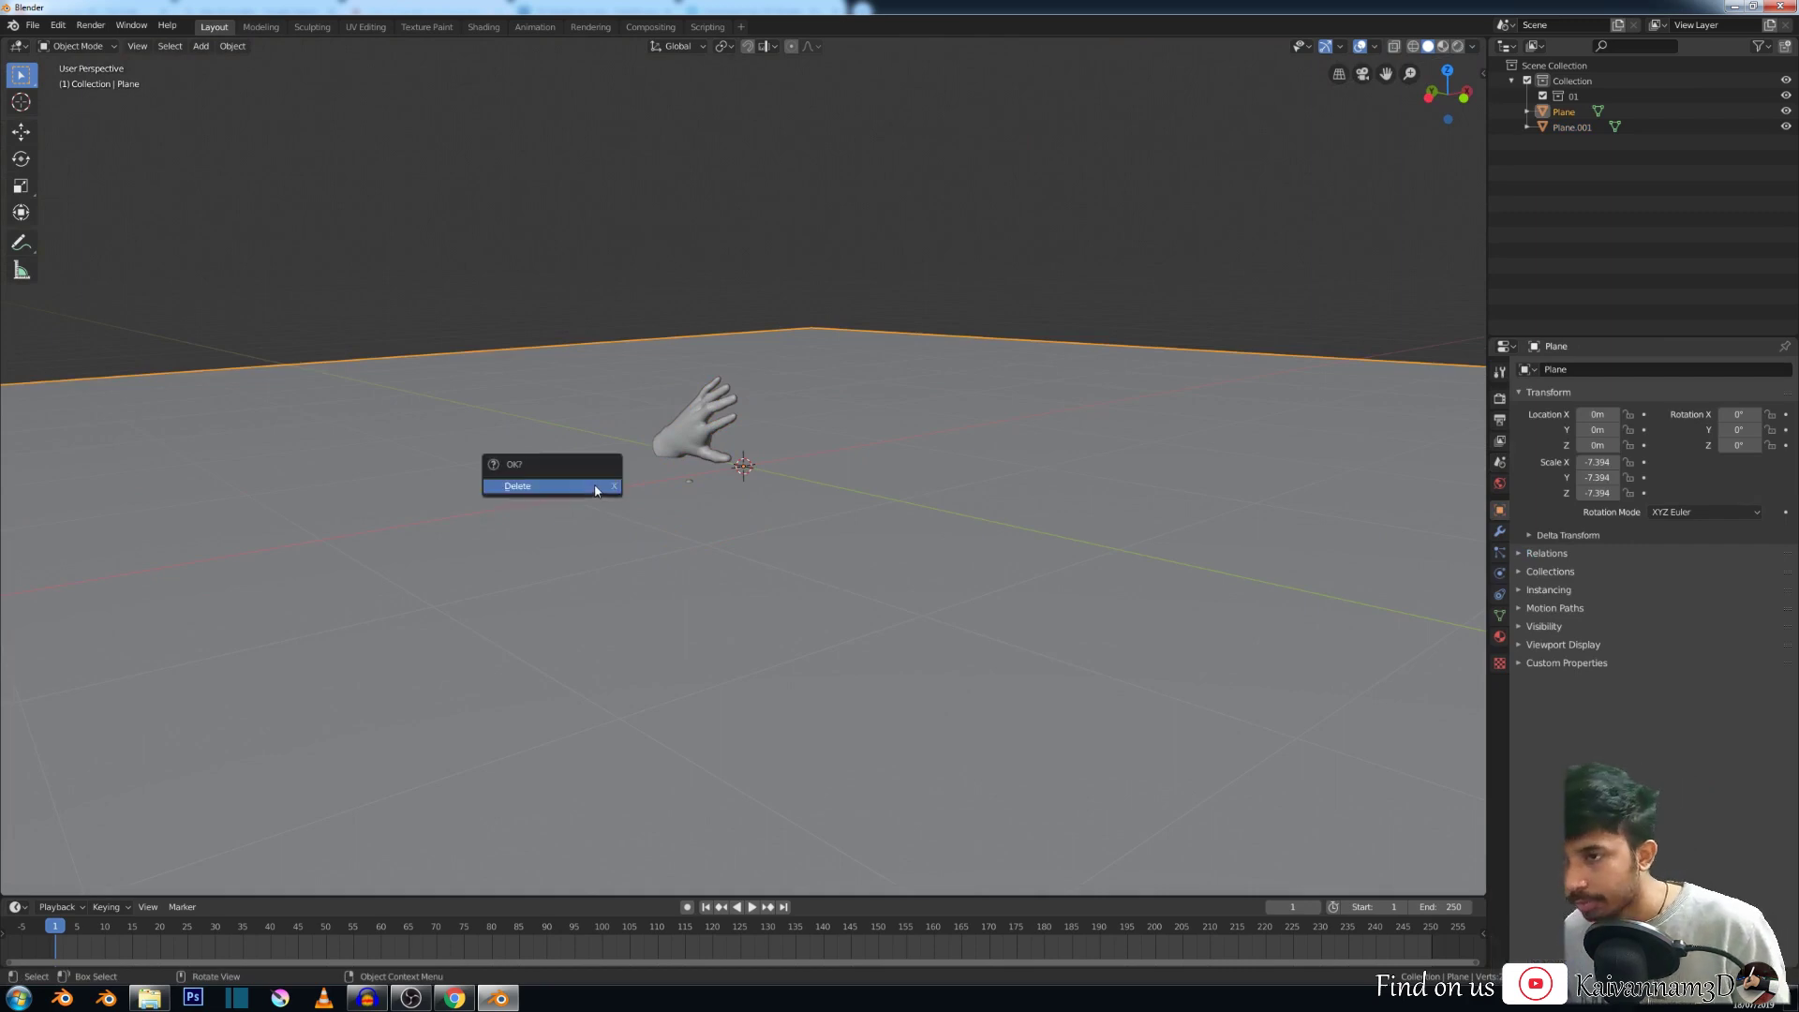
{"action": "left_click", "coordinate": [605, 488]}
Delete the imported hands object, then glance at the File menu without choosing anything.
{"action": "middle_click_drag", "start_coordinate": [608, 474], "coordinate": [715, 465]}
{"action": "scroll", "coordinate": [715, 466], "scroll_direction": "up", "scroll_amount": 2}
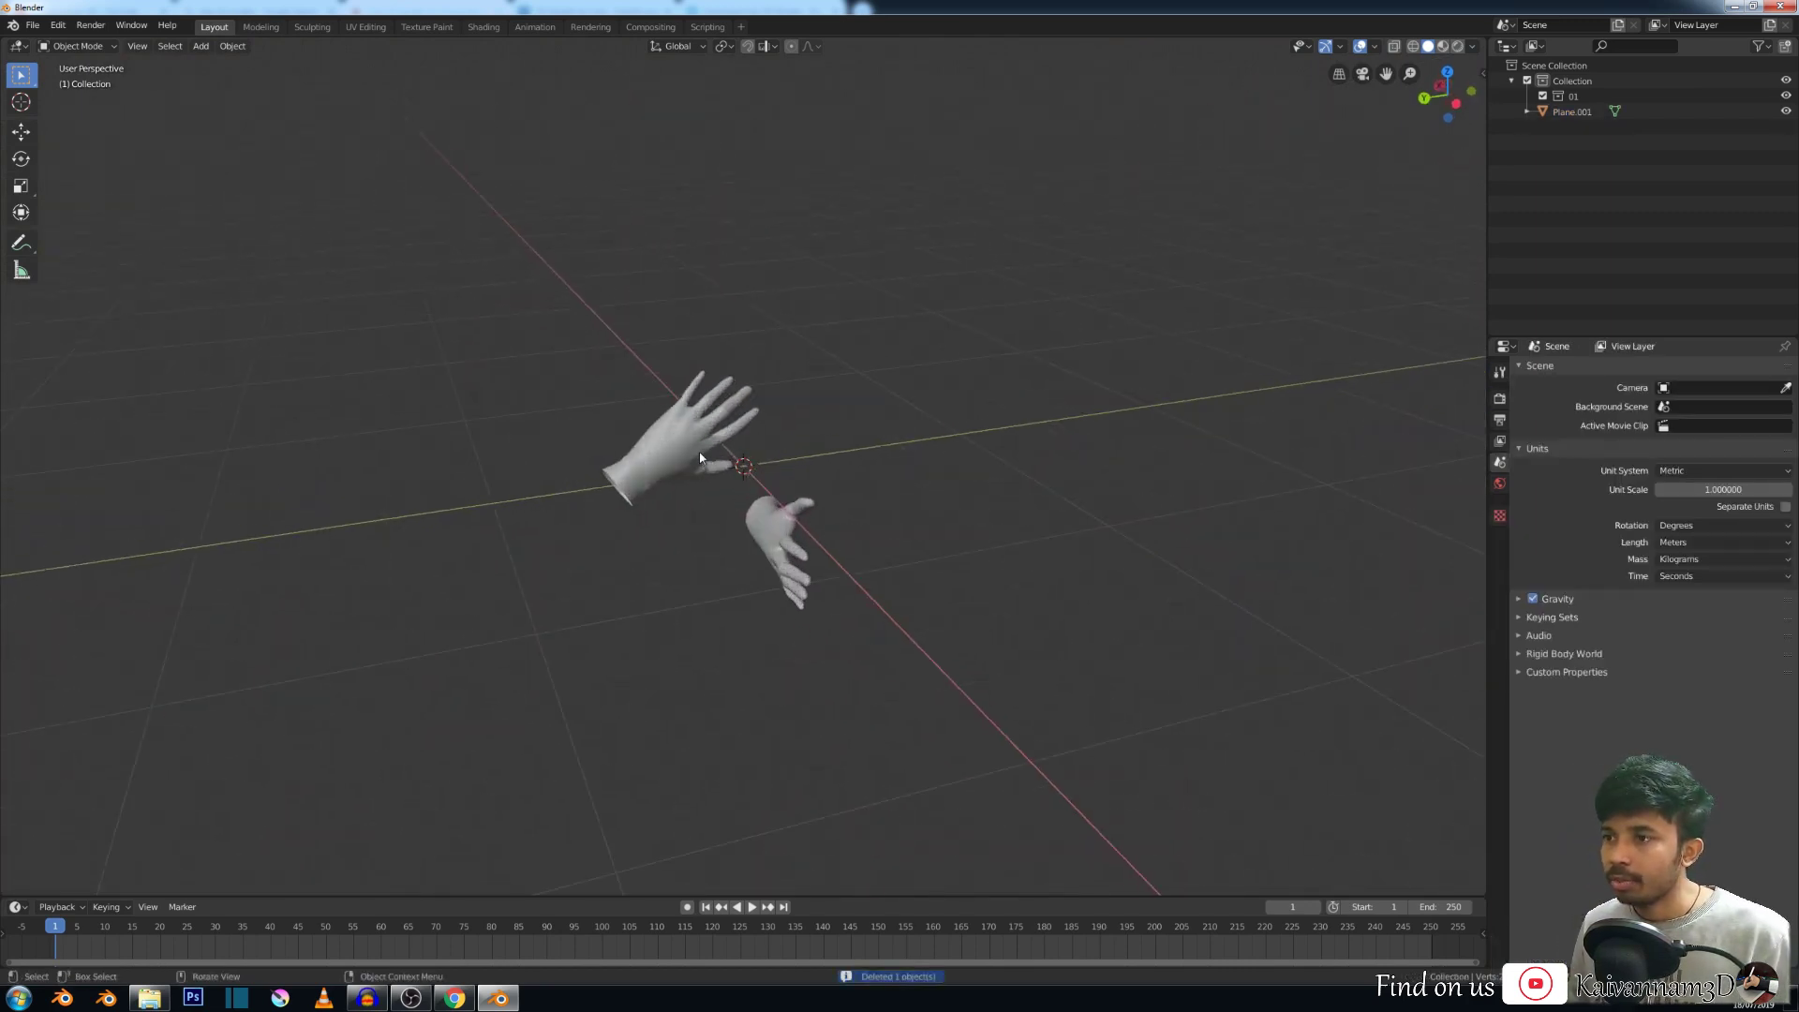
{"action": "left_click", "coordinate": [721, 464]}
{"action": "middle_click_drag", "start_coordinate": [747, 550], "coordinate": [773, 479]}
{"action": "scroll", "coordinate": [770, 481], "scroll_direction": "up", "scroll_amount": 2}
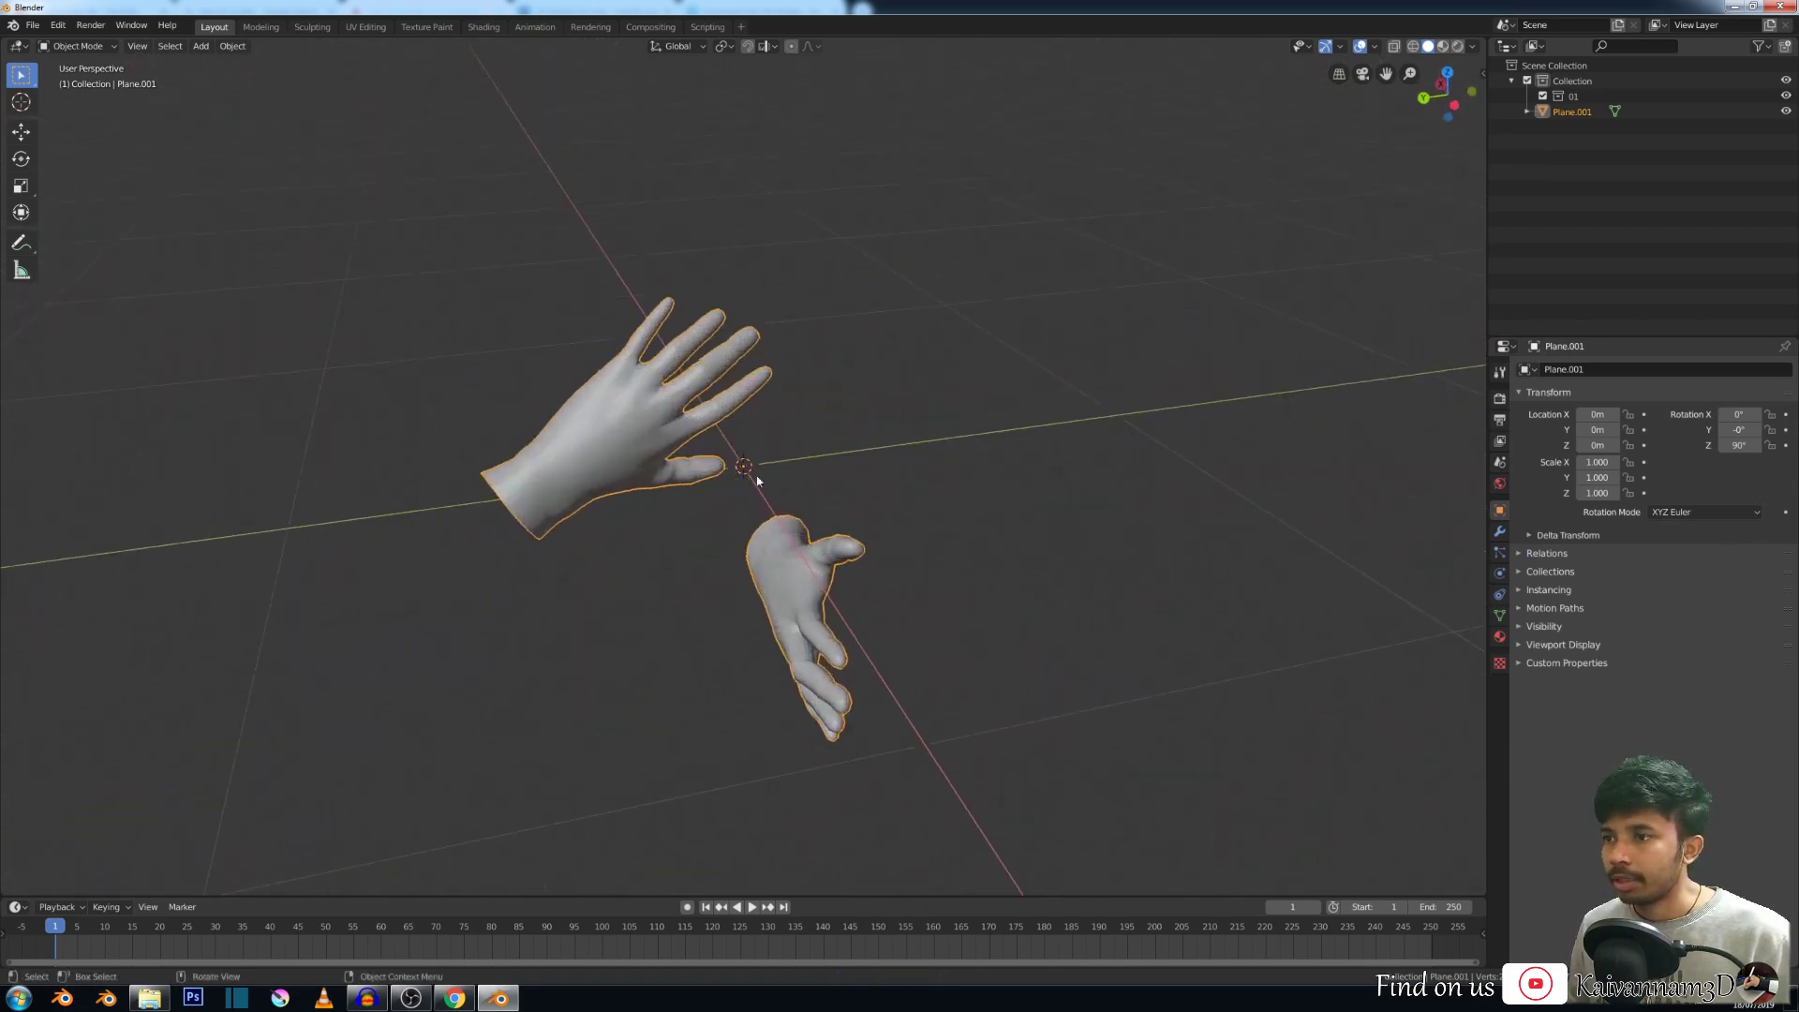
{"action": "key", "text": "x"}
{"action": "left_click", "coordinate": [609, 458]}
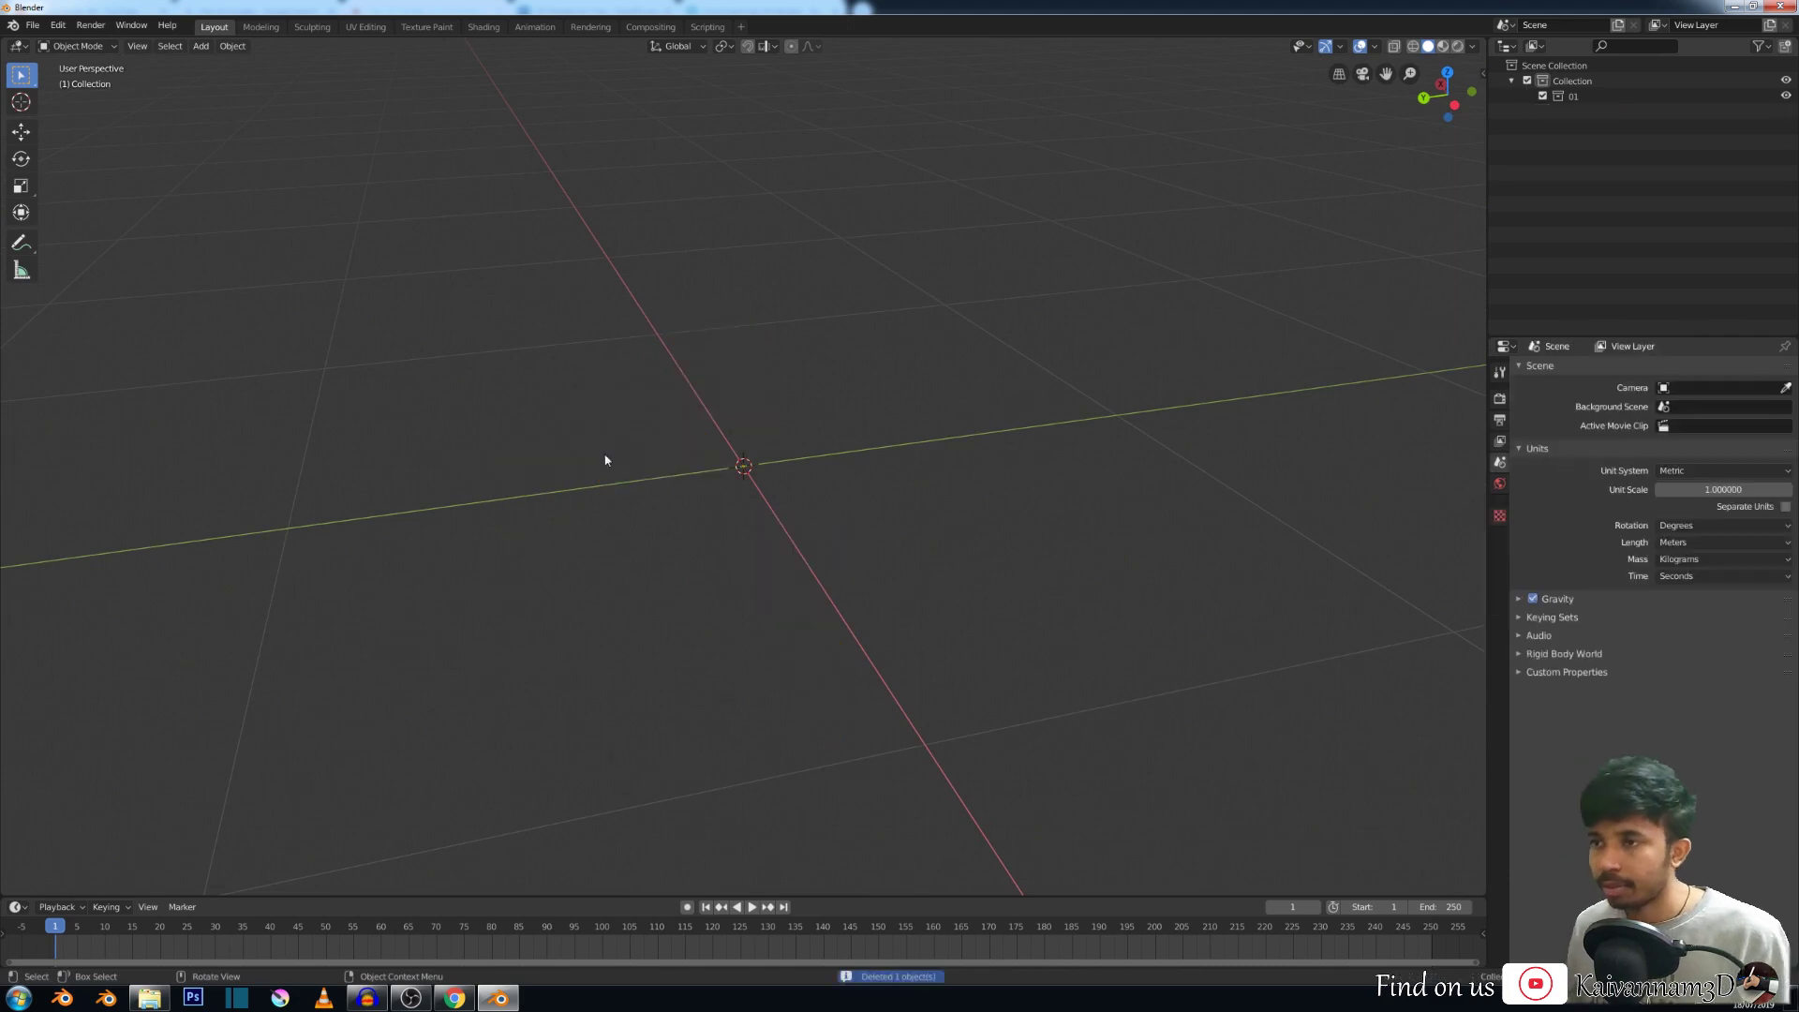
{"action": "left_click", "coordinate": [32, 25]}
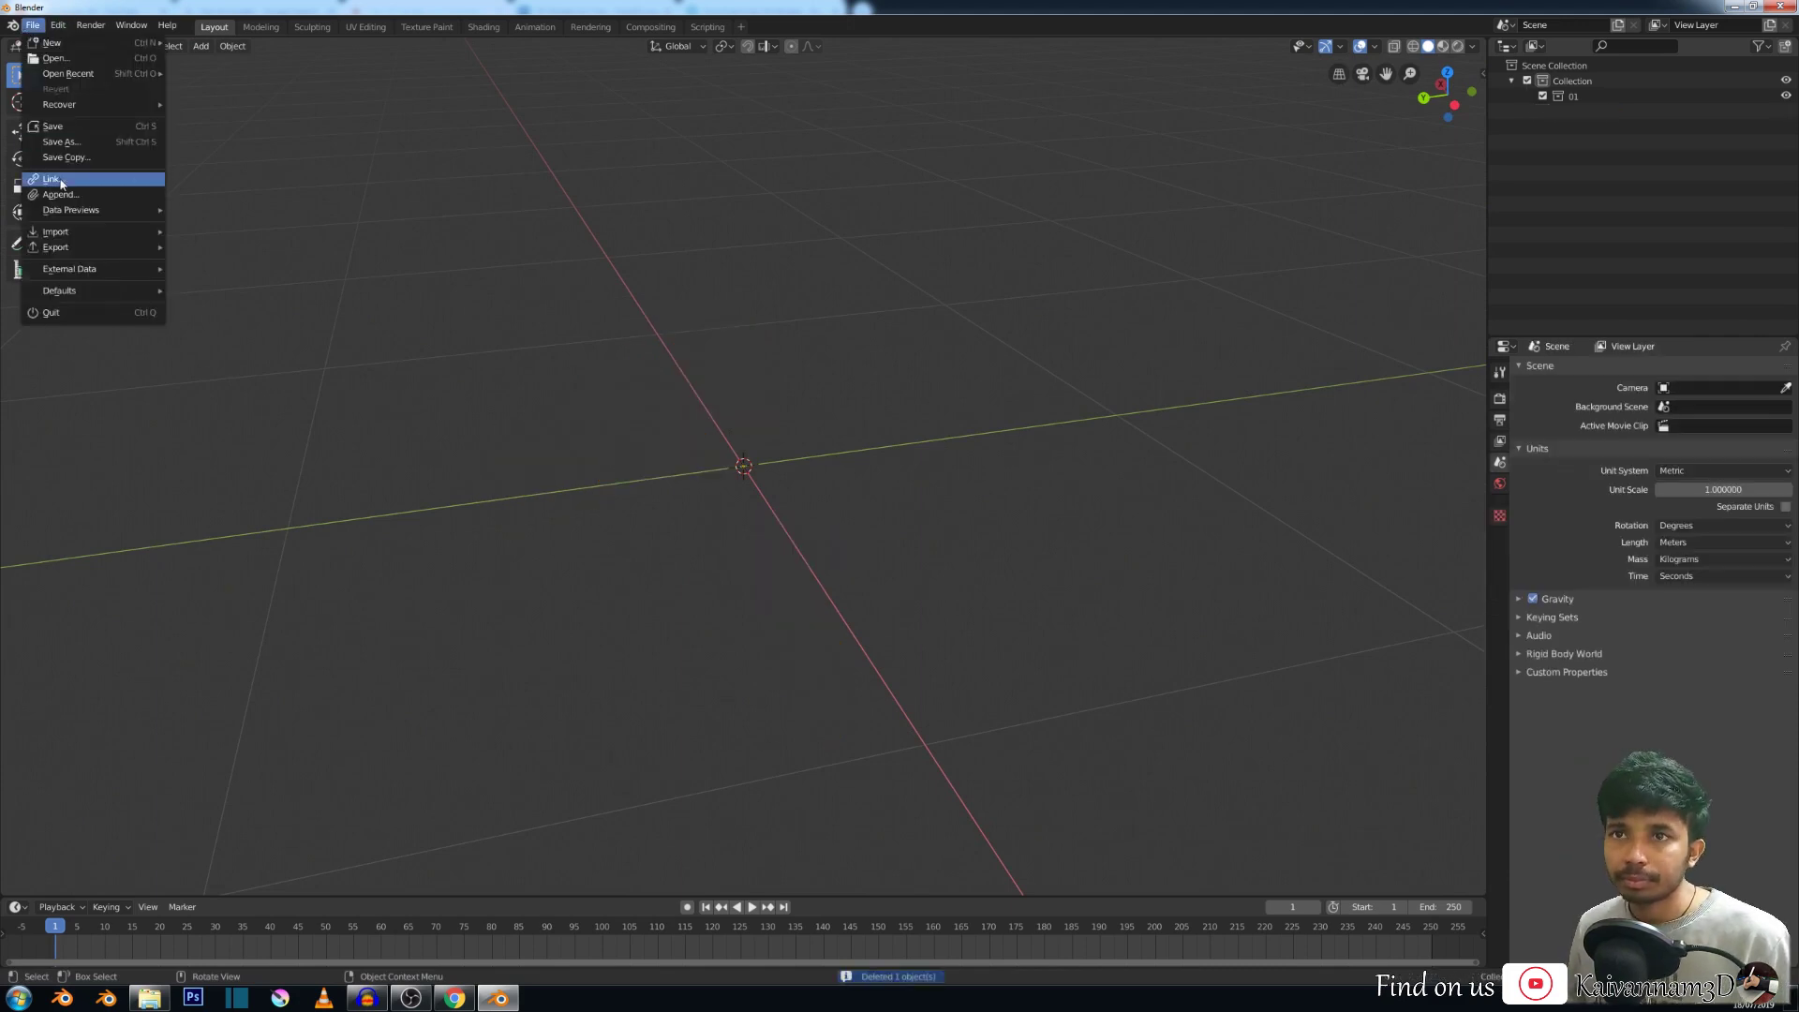
{"action": "left_click", "coordinate": [192, 229]}
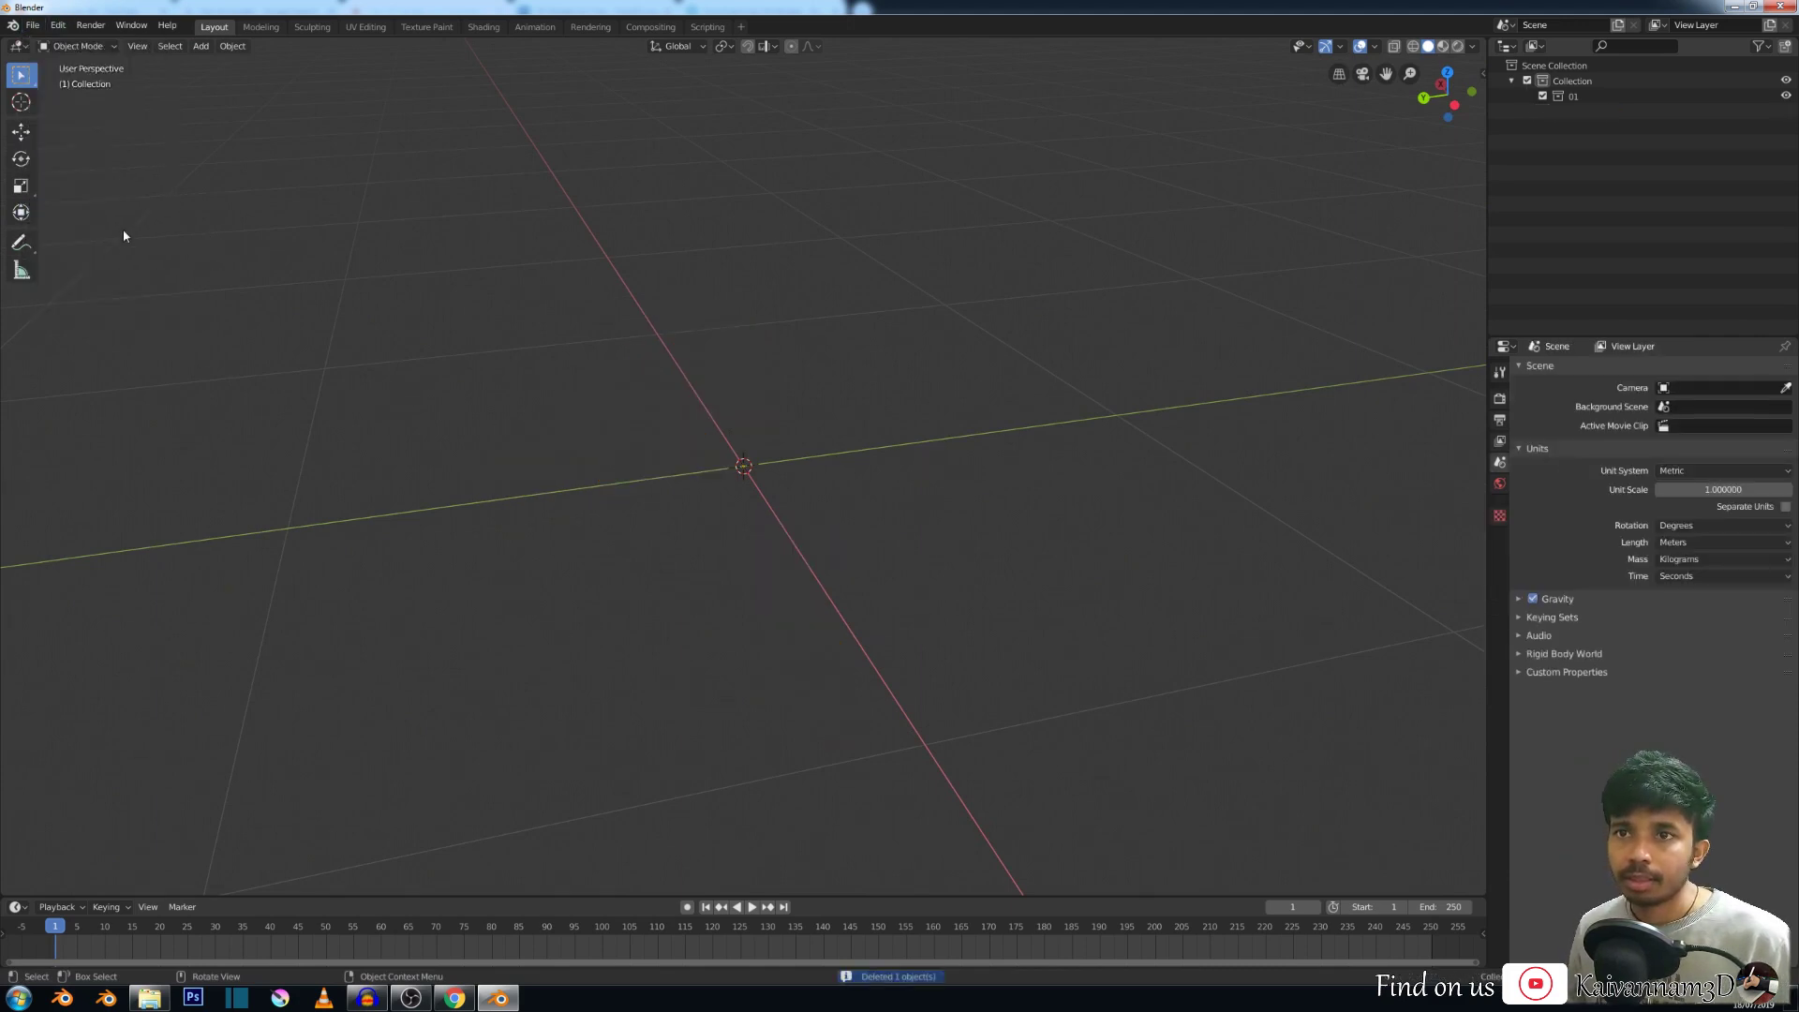
Start an FBX import and select TrexByjoel3d.fbx inside the TrexModelByJoel3d_FBX folder.
{"action": "left_click", "coordinate": [33, 28]}
{"action": "mouse_move", "coordinate": [94, 231]}
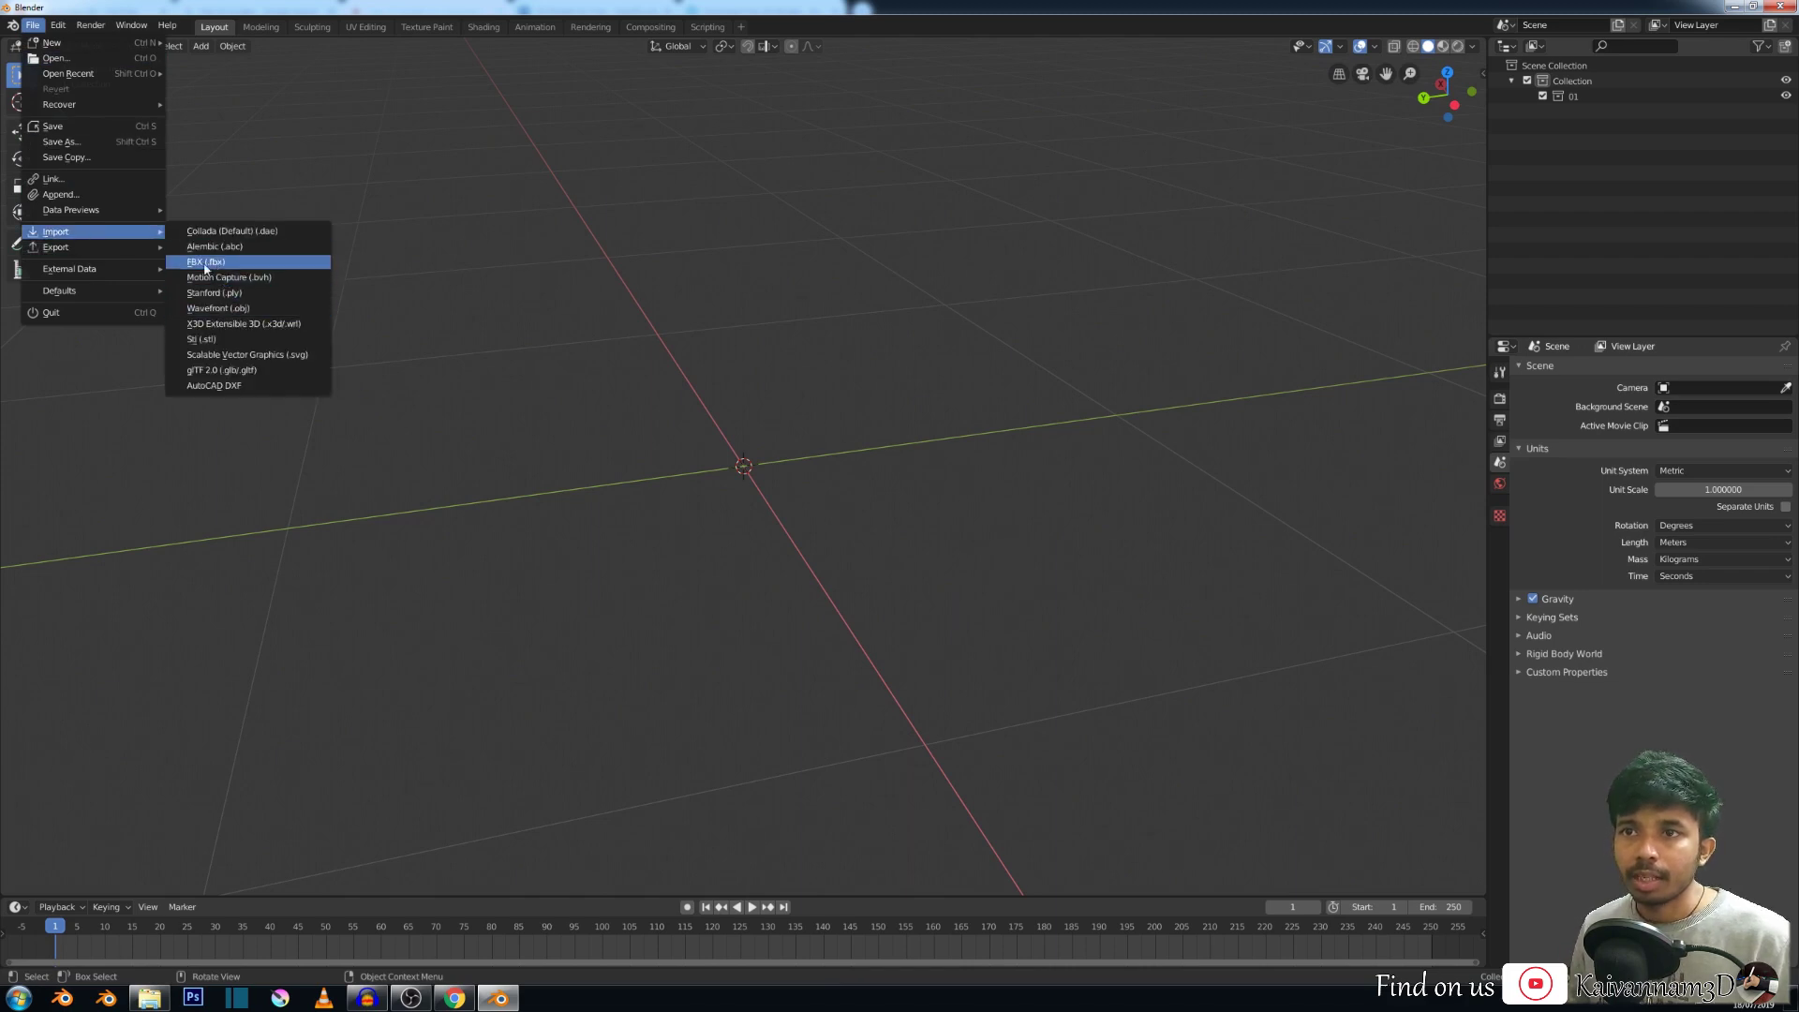
{"action": "left_click", "coordinate": [209, 265]}
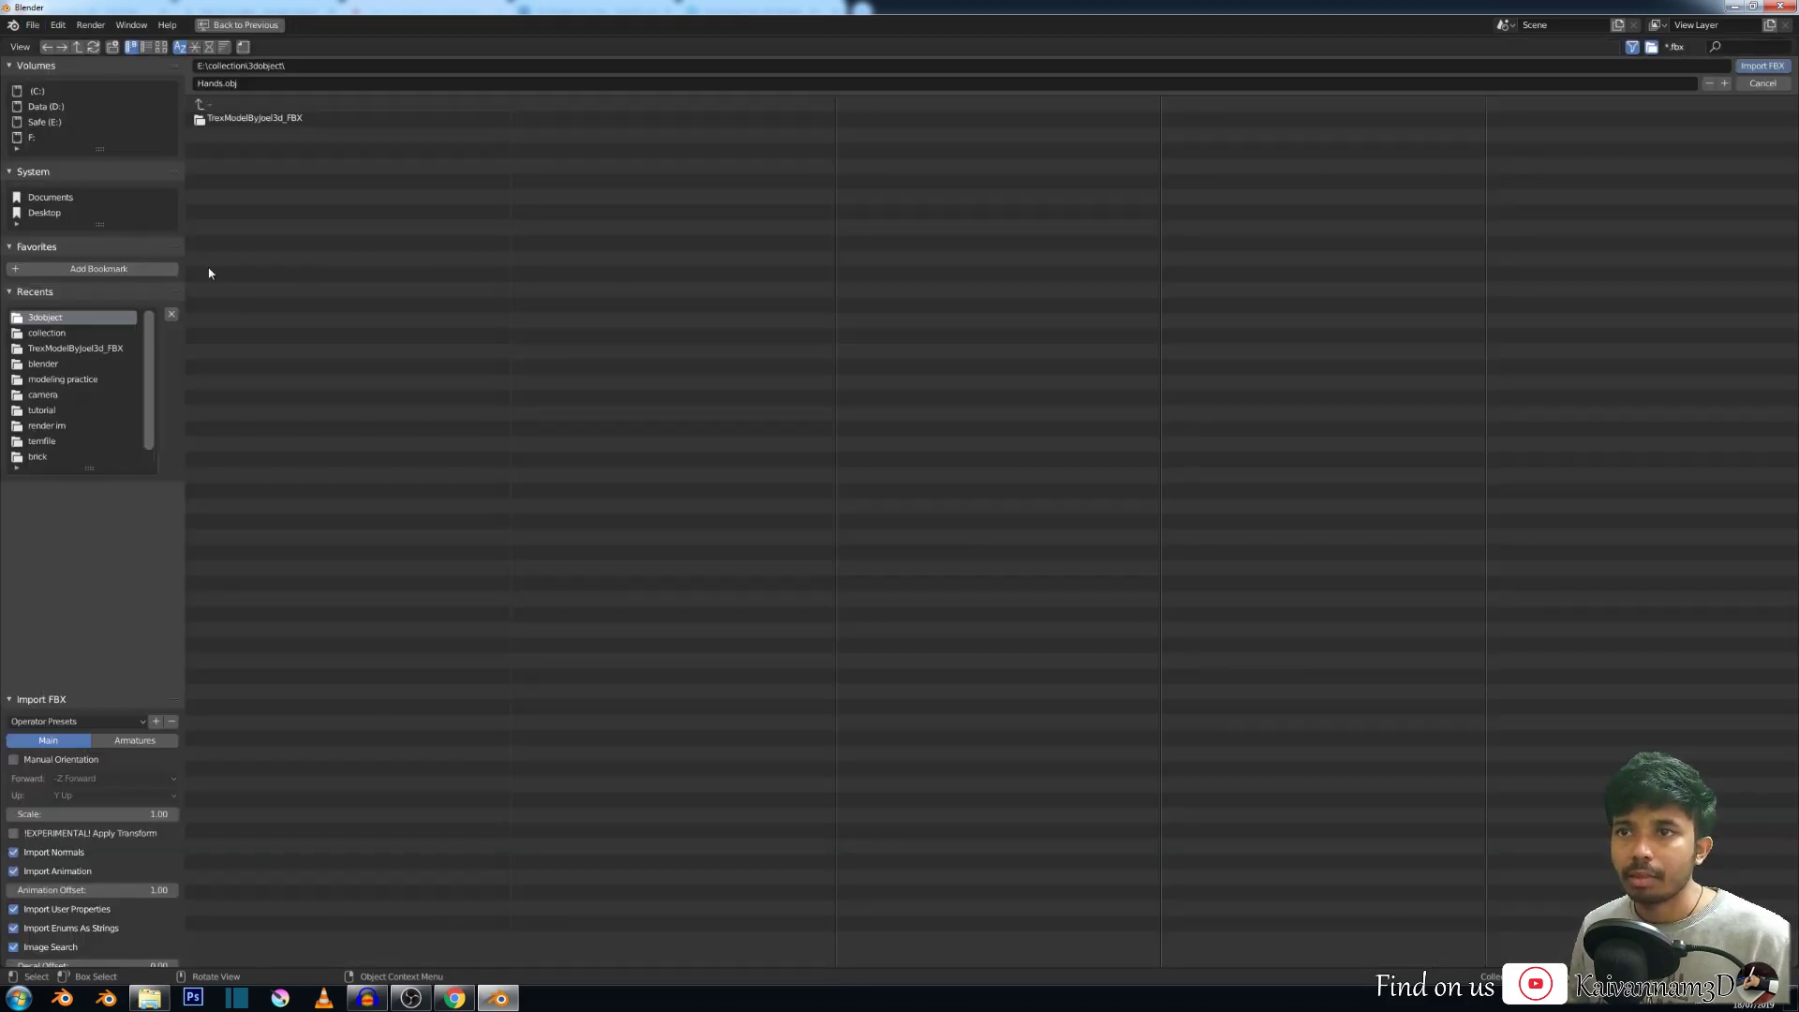
{"action": "double_click", "coordinate": [225, 119]}
{"action": "left_click", "coordinate": [262, 119]}
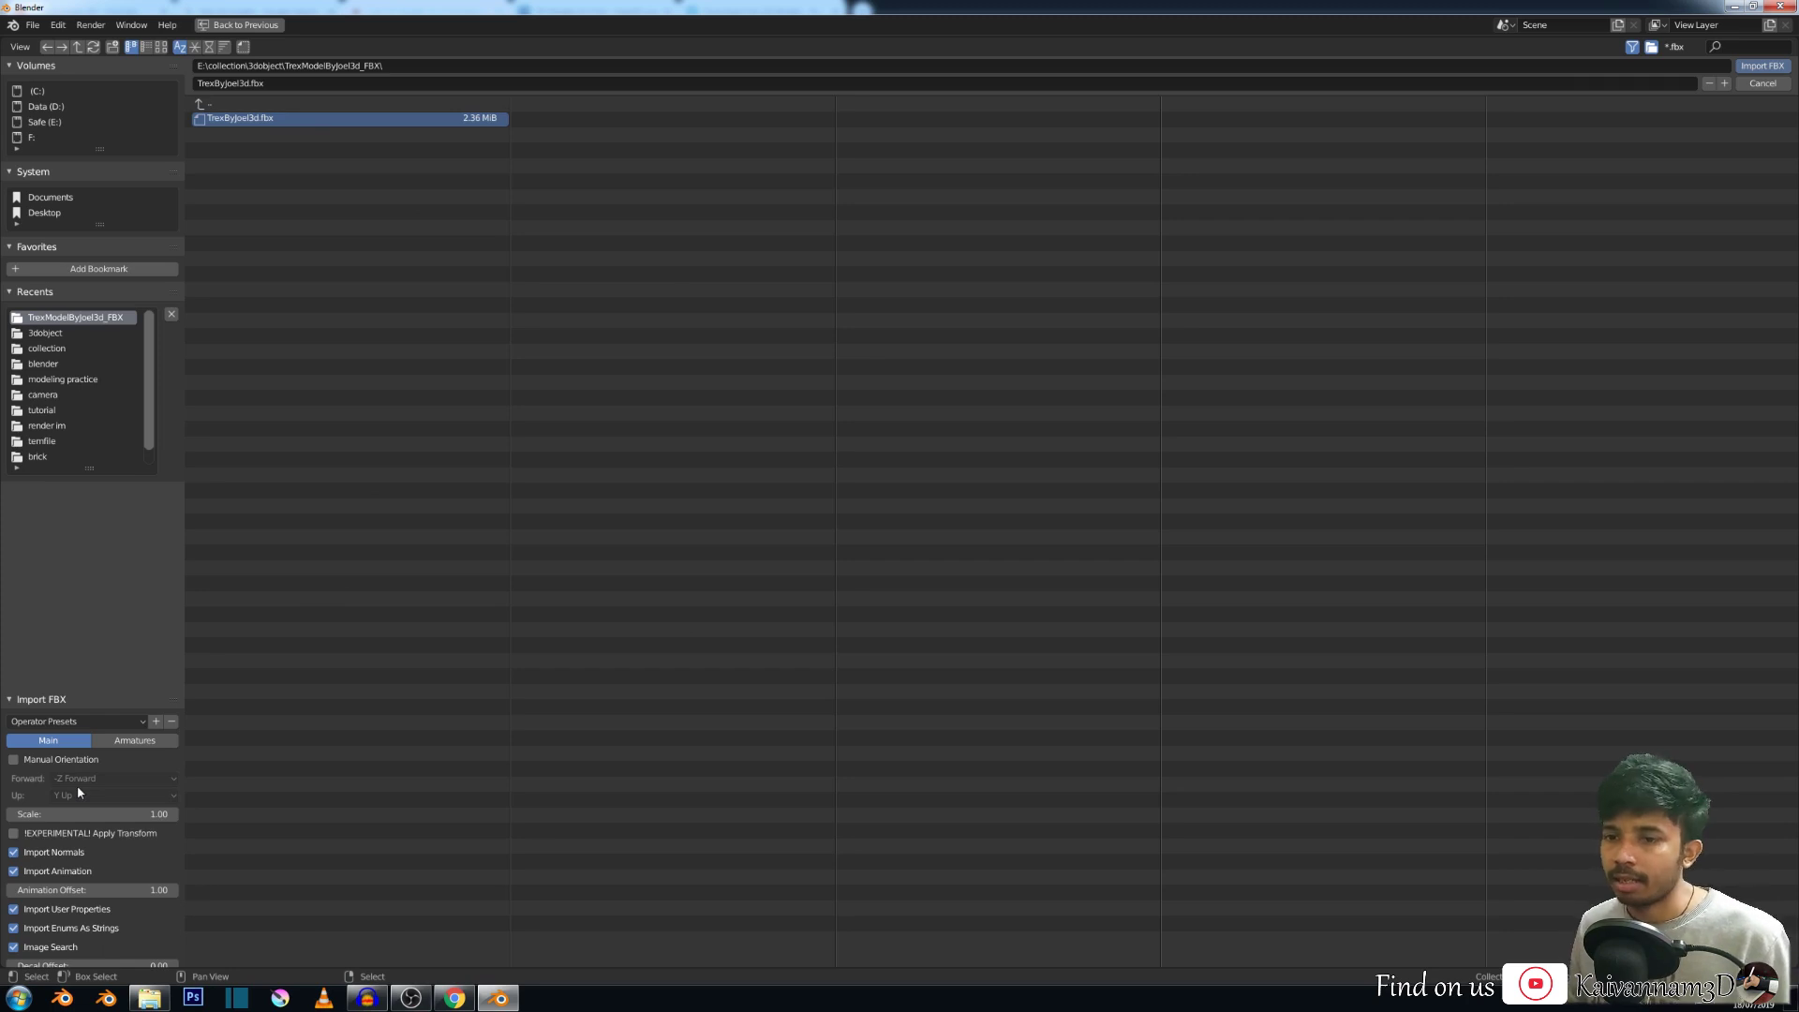
Review the FBX import options, armature settings and presets, leaving Manual Orientation off.
{"action": "left_click", "coordinate": [12, 760]}
{"action": "left_click", "coordinate": [13, 760]}
{"action": "left_click", "coordinate": [14, 760]}
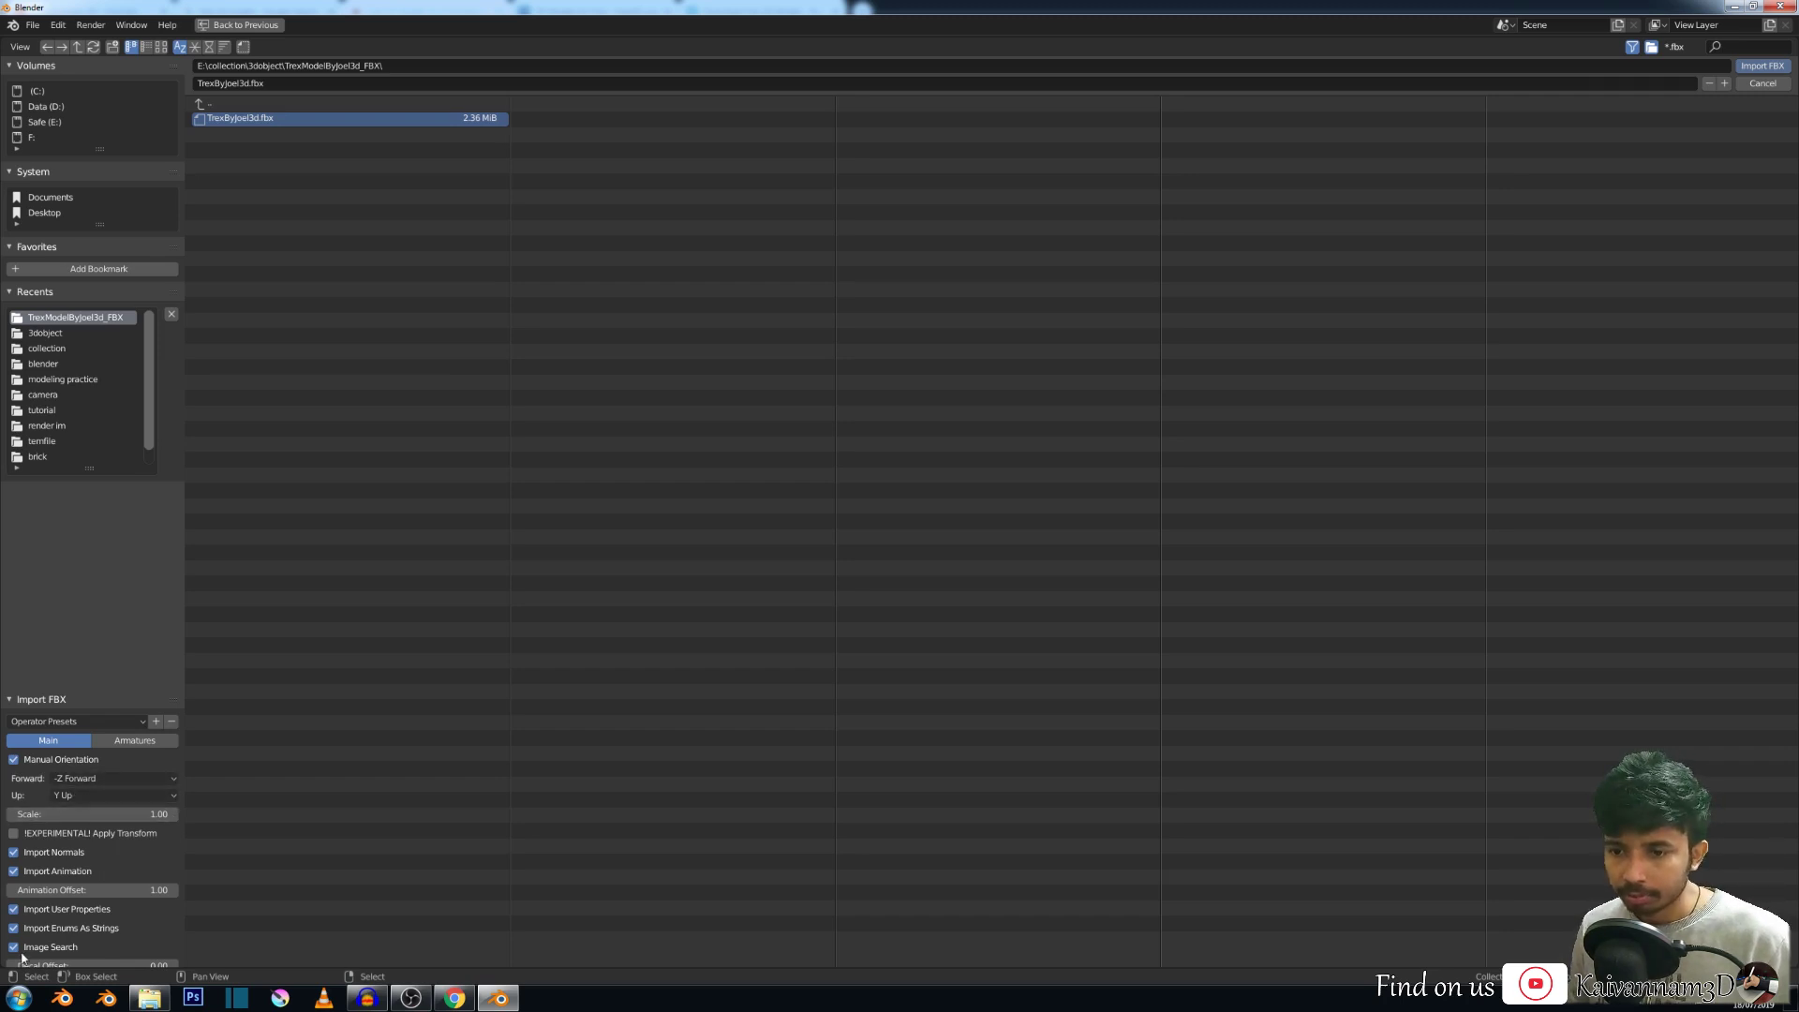
{"action": "scroll", "coordinate": [20, 923], "scroll_direction": "down", "scroll_amount": 1}
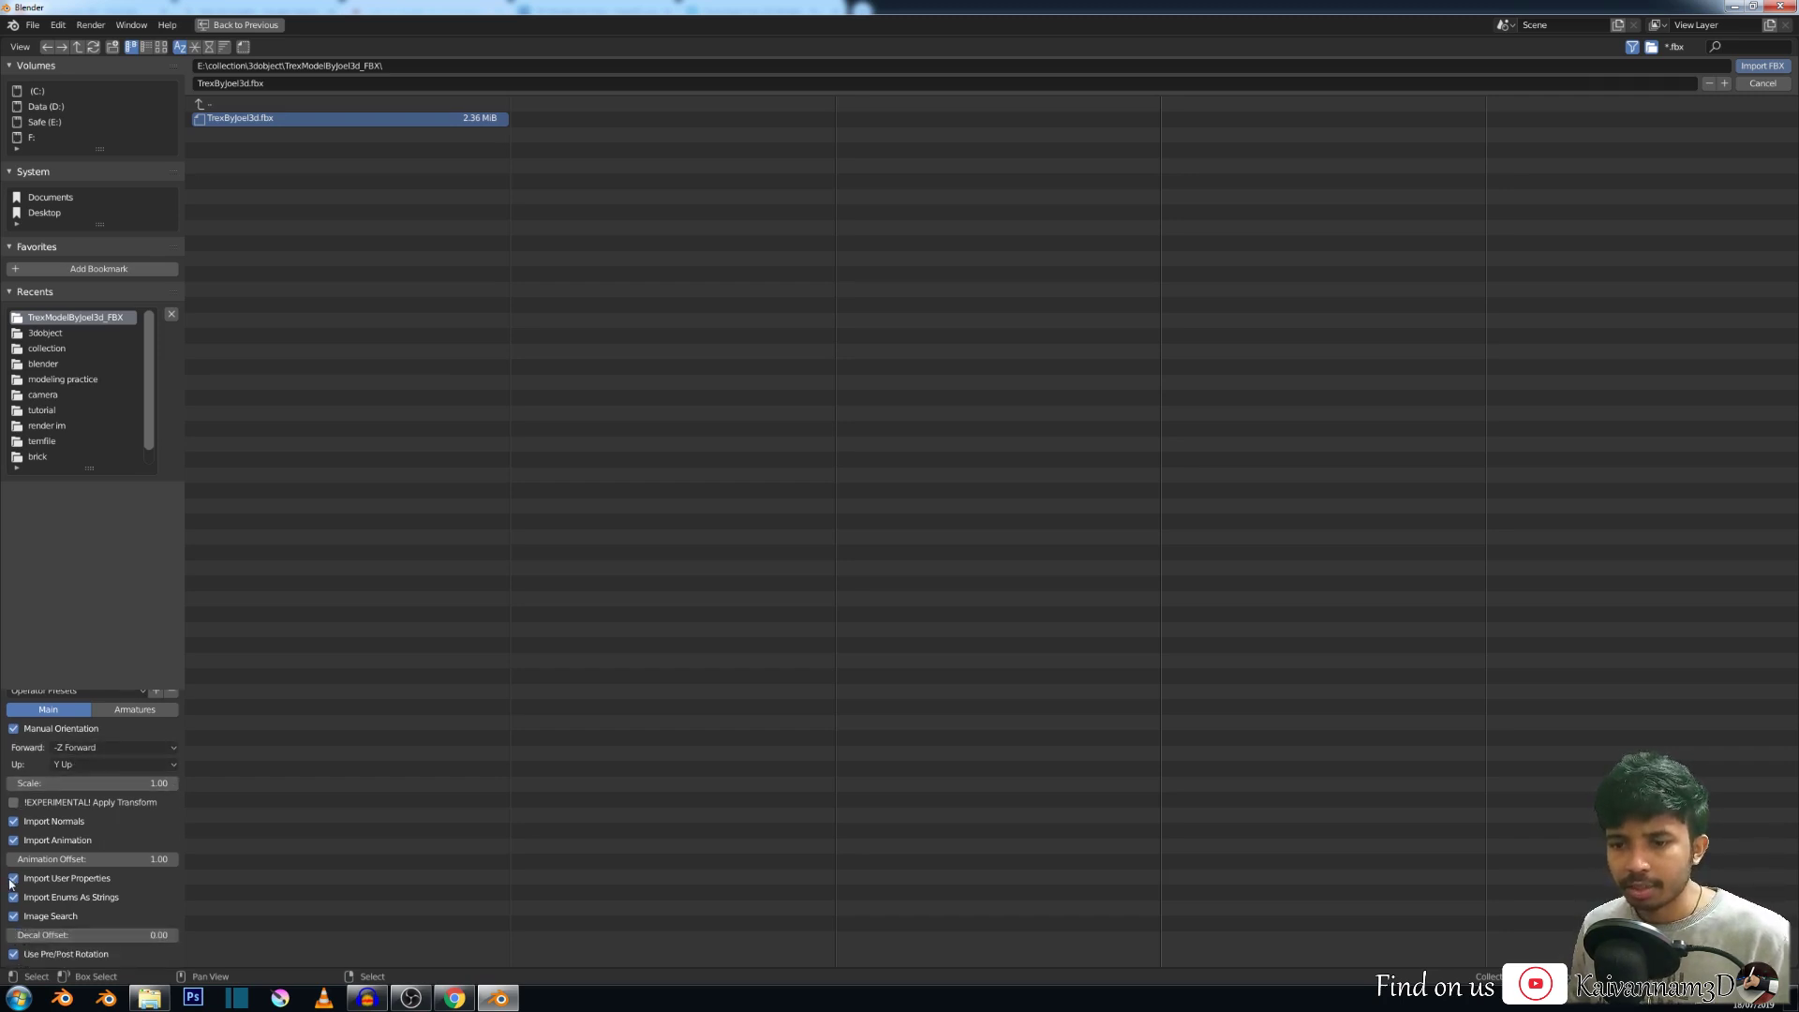
{"action": "scroll", "coordinate": [11, 867], "scroll_direction": "up", "scroll_amount": 1}
{"action": "left_click", "coordinate": [14, 759]}
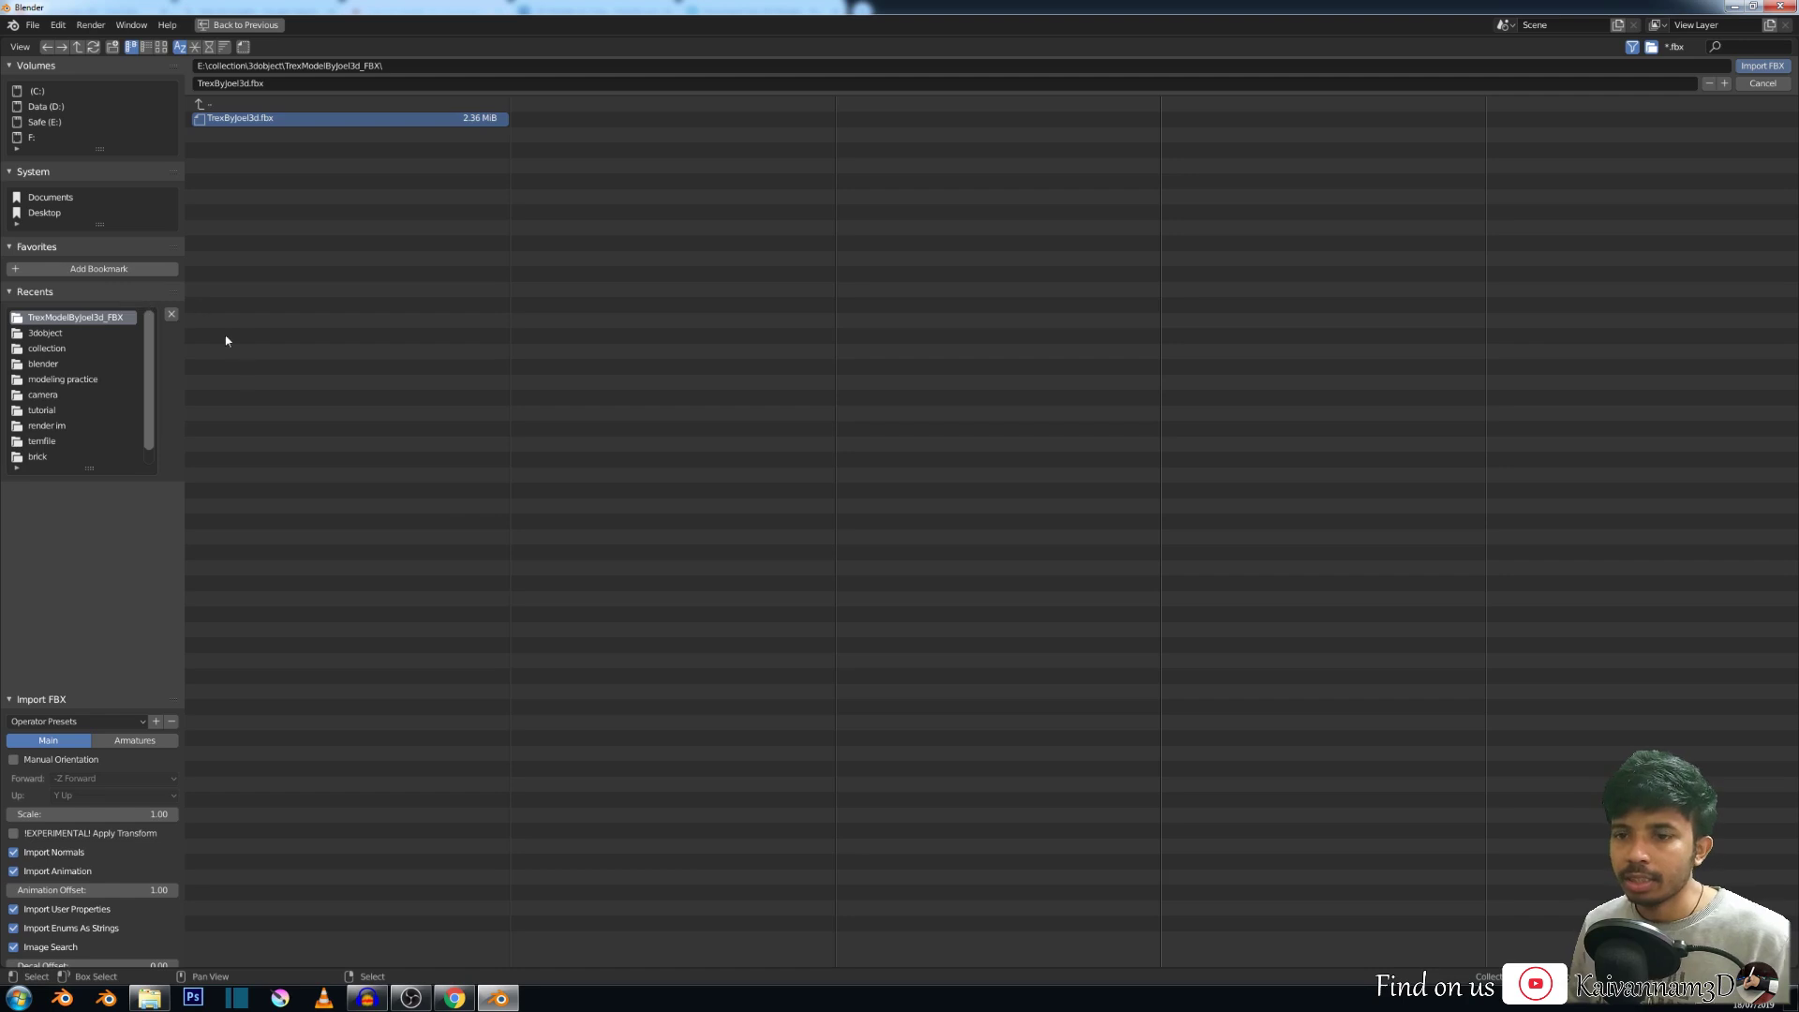
{"action": "left_click", "coordinate": [138, 741]}
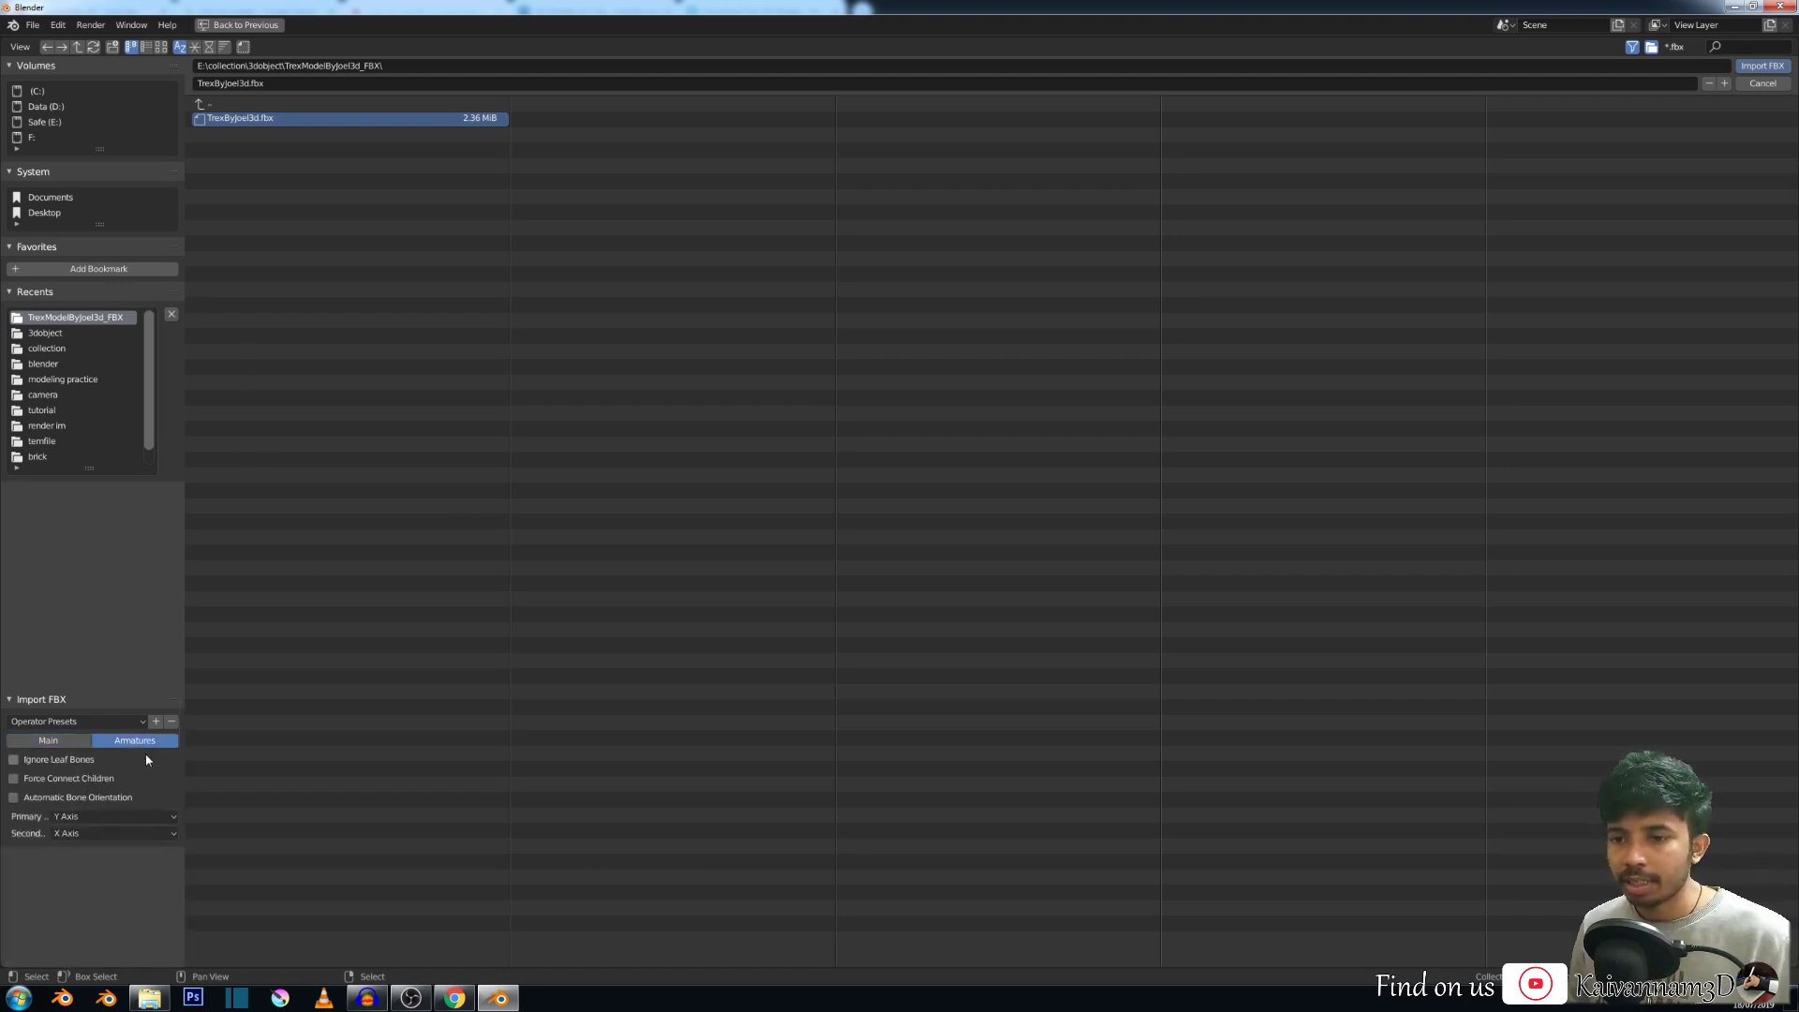
{"action": "left_click", "coordinate": [52, 740]}
{"action": "left_click", "coordinate": [60, 723]}
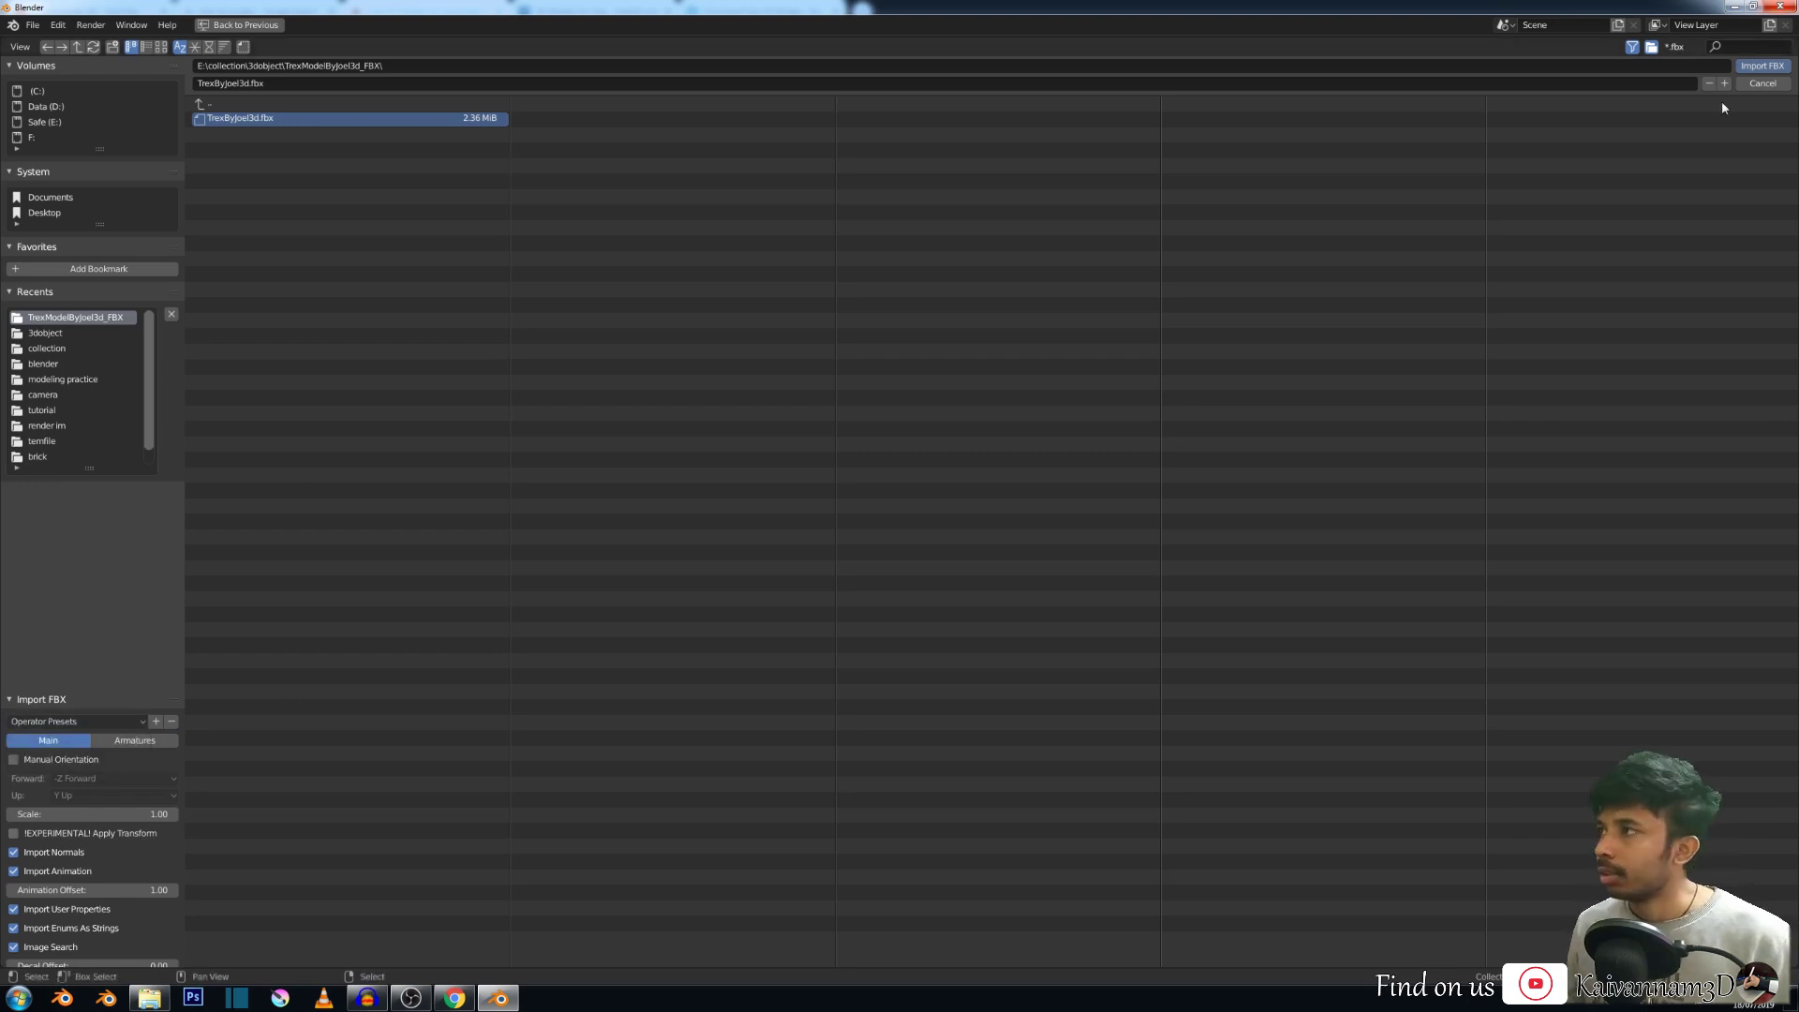
{"action": "left_click", "coordinate": [1762, 67]}
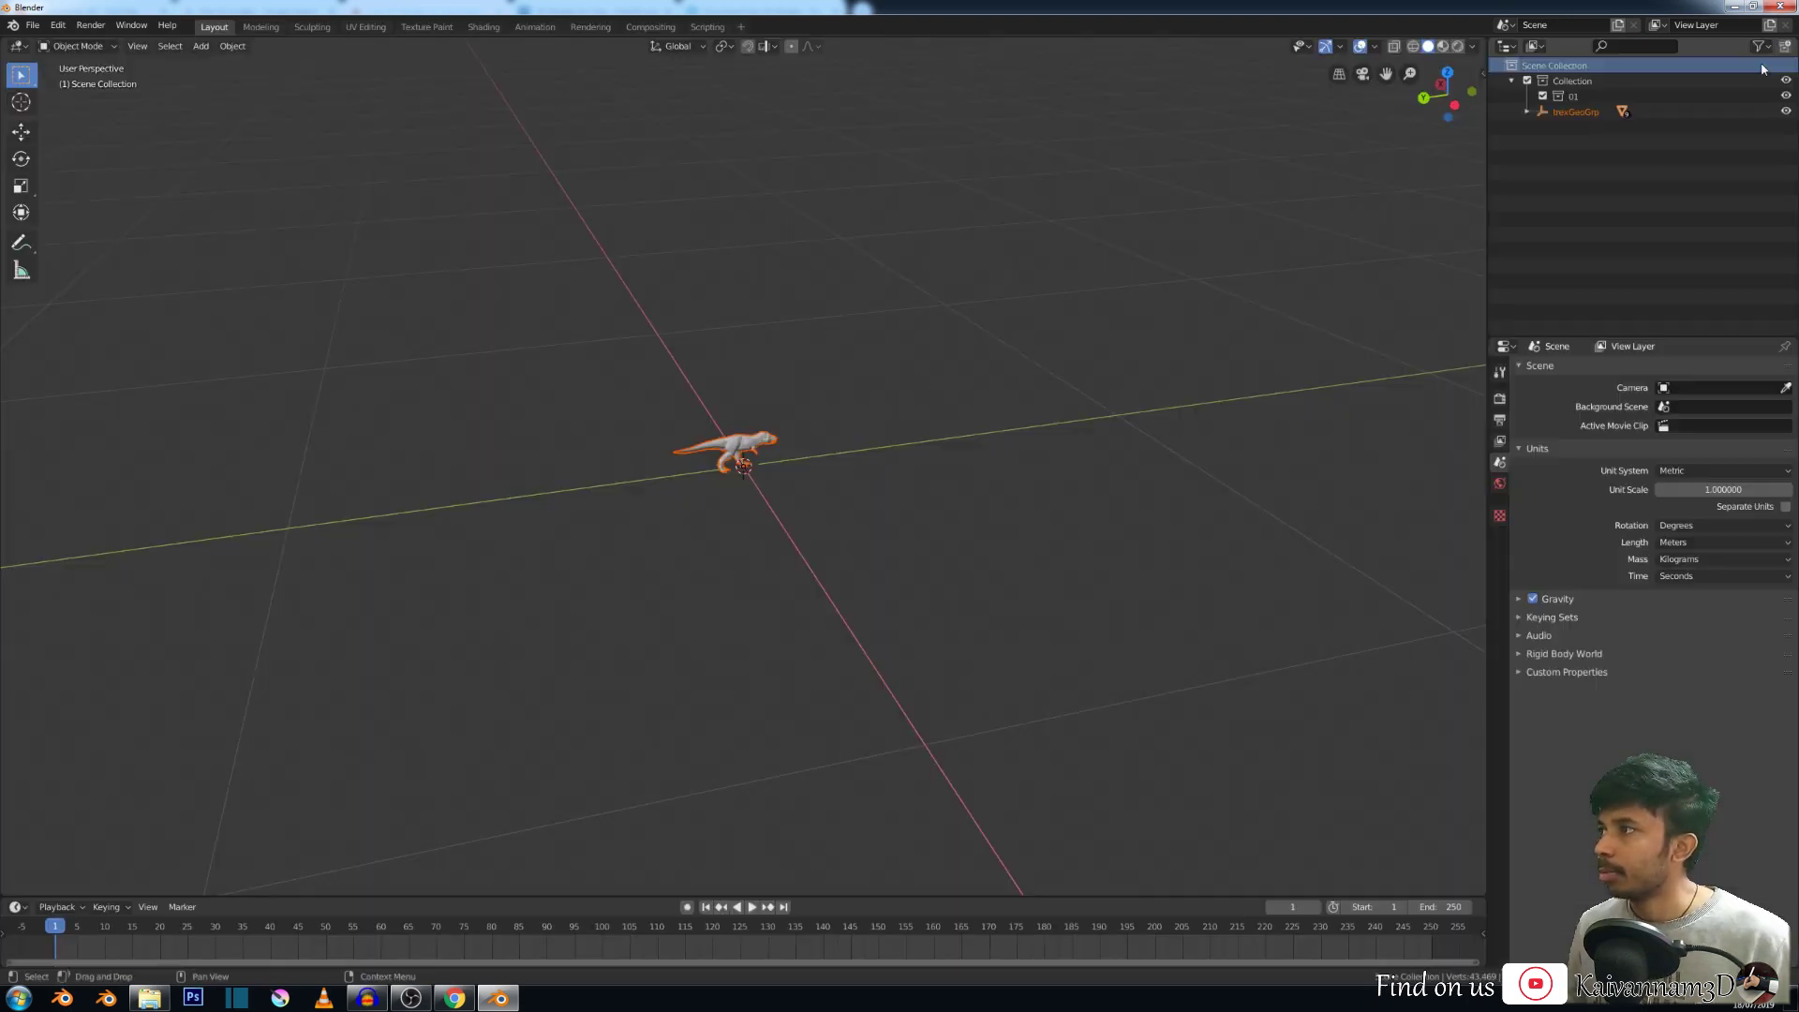
{"action": "scroll", "coordinate": [812, 436], "scroll_direction": "up", "scroll_amount": 6}
{"action": "scroll", "coordinate": [879, 397], "scroll_direction": "down", "scroll_amount": 5}
{"action": "scroll", "coordinate": [904, 340], "scroll_direction": "down", "scroll_amount": 8}
{"action": "middle_click_drag", "start_coordinate": [896, 341], "coordinate": [896, 365]}
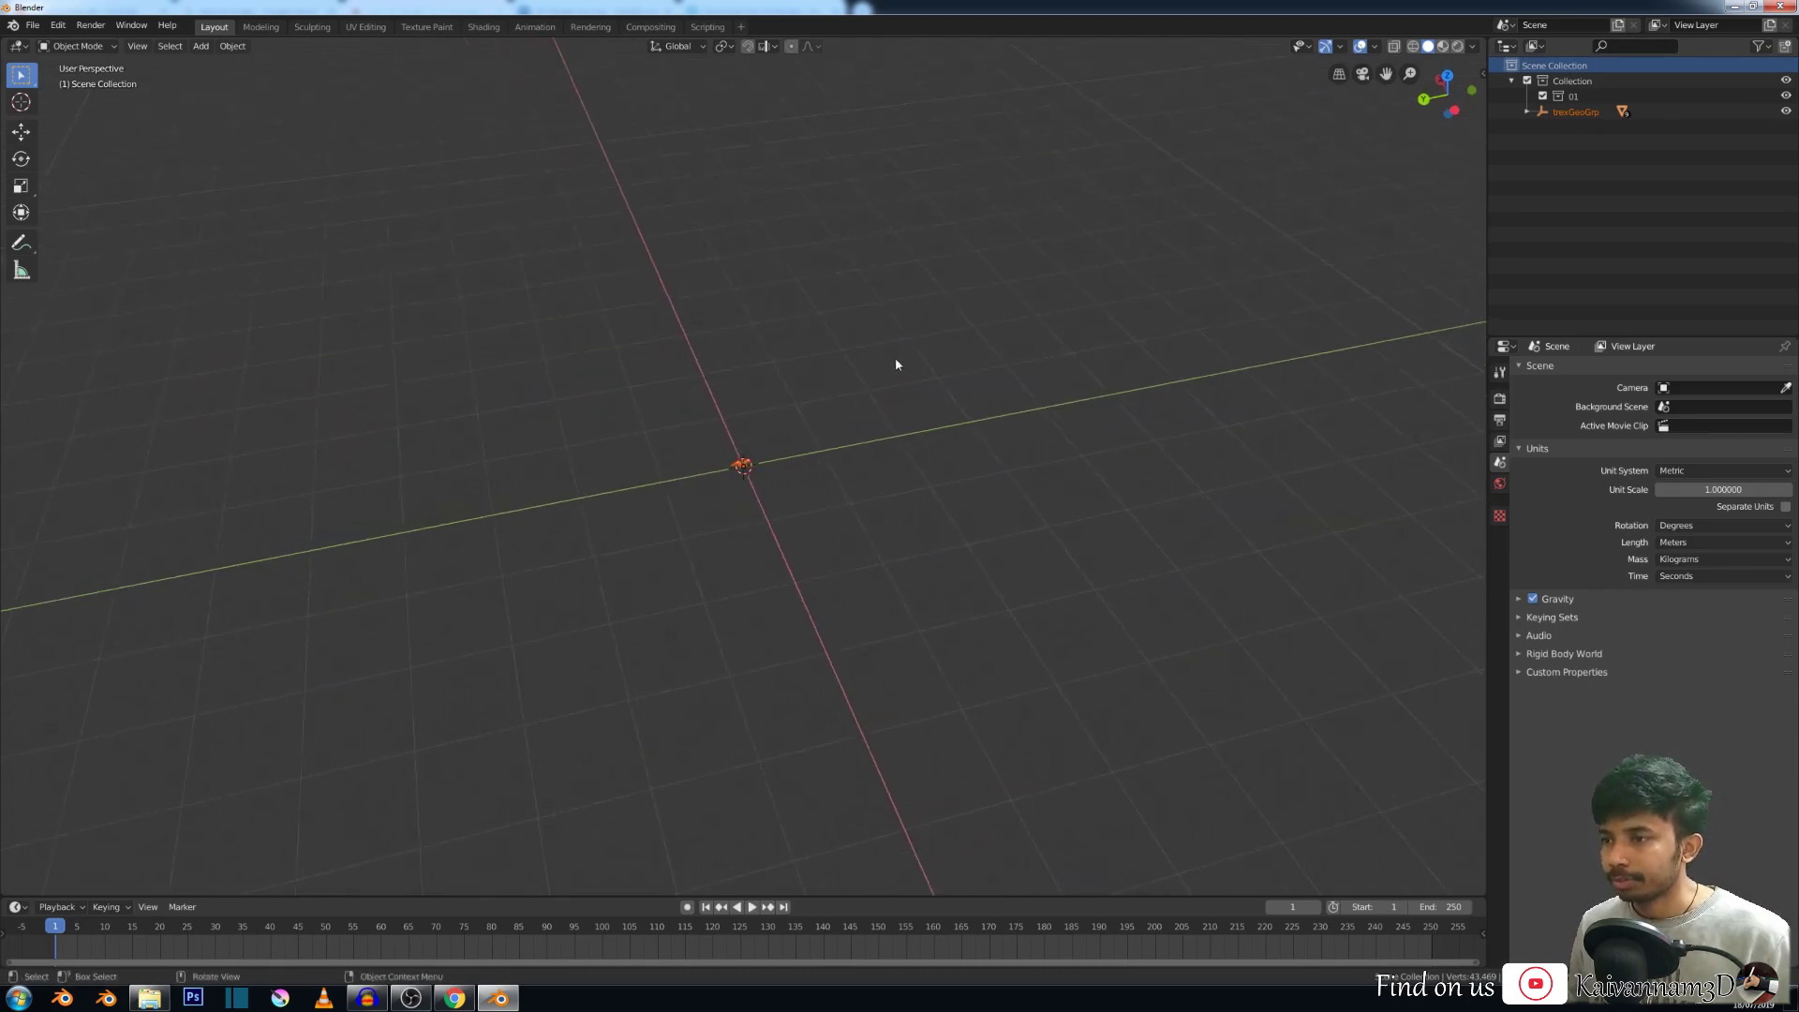
{"action": "key", "text": "shift+a"}
{"action": "mouse_move", "coordinate": [679, 473]}
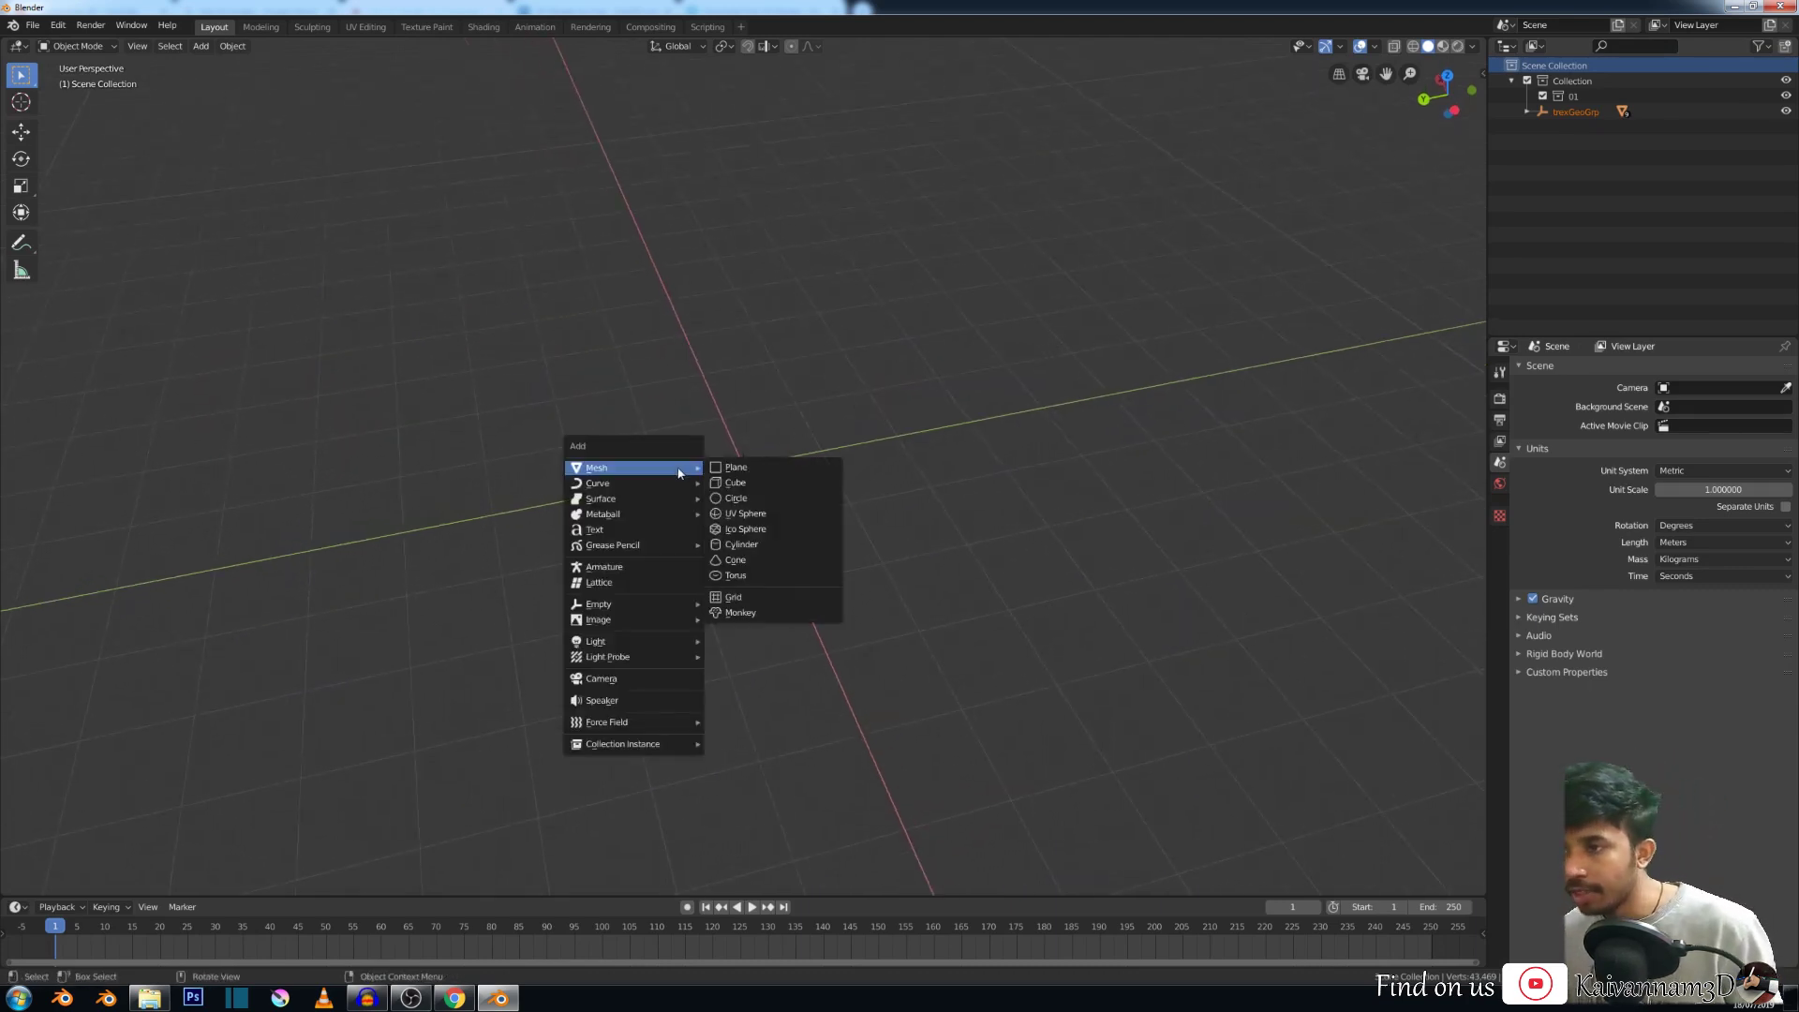
{"action": "left_click", "coordinate": [735, 482]}
{"action": "middle_click_drag", "start_coordinate": [826, 465], "coordinate": [770, 418]}
{"action": "scroll", "coordinate": [770, 418], "scroll_direction": "up", "scroll_amount": 6}
{"action": "scroll", "coordinate": [776, 468], "scroll_direction": "down", "scroll_amount": 4}
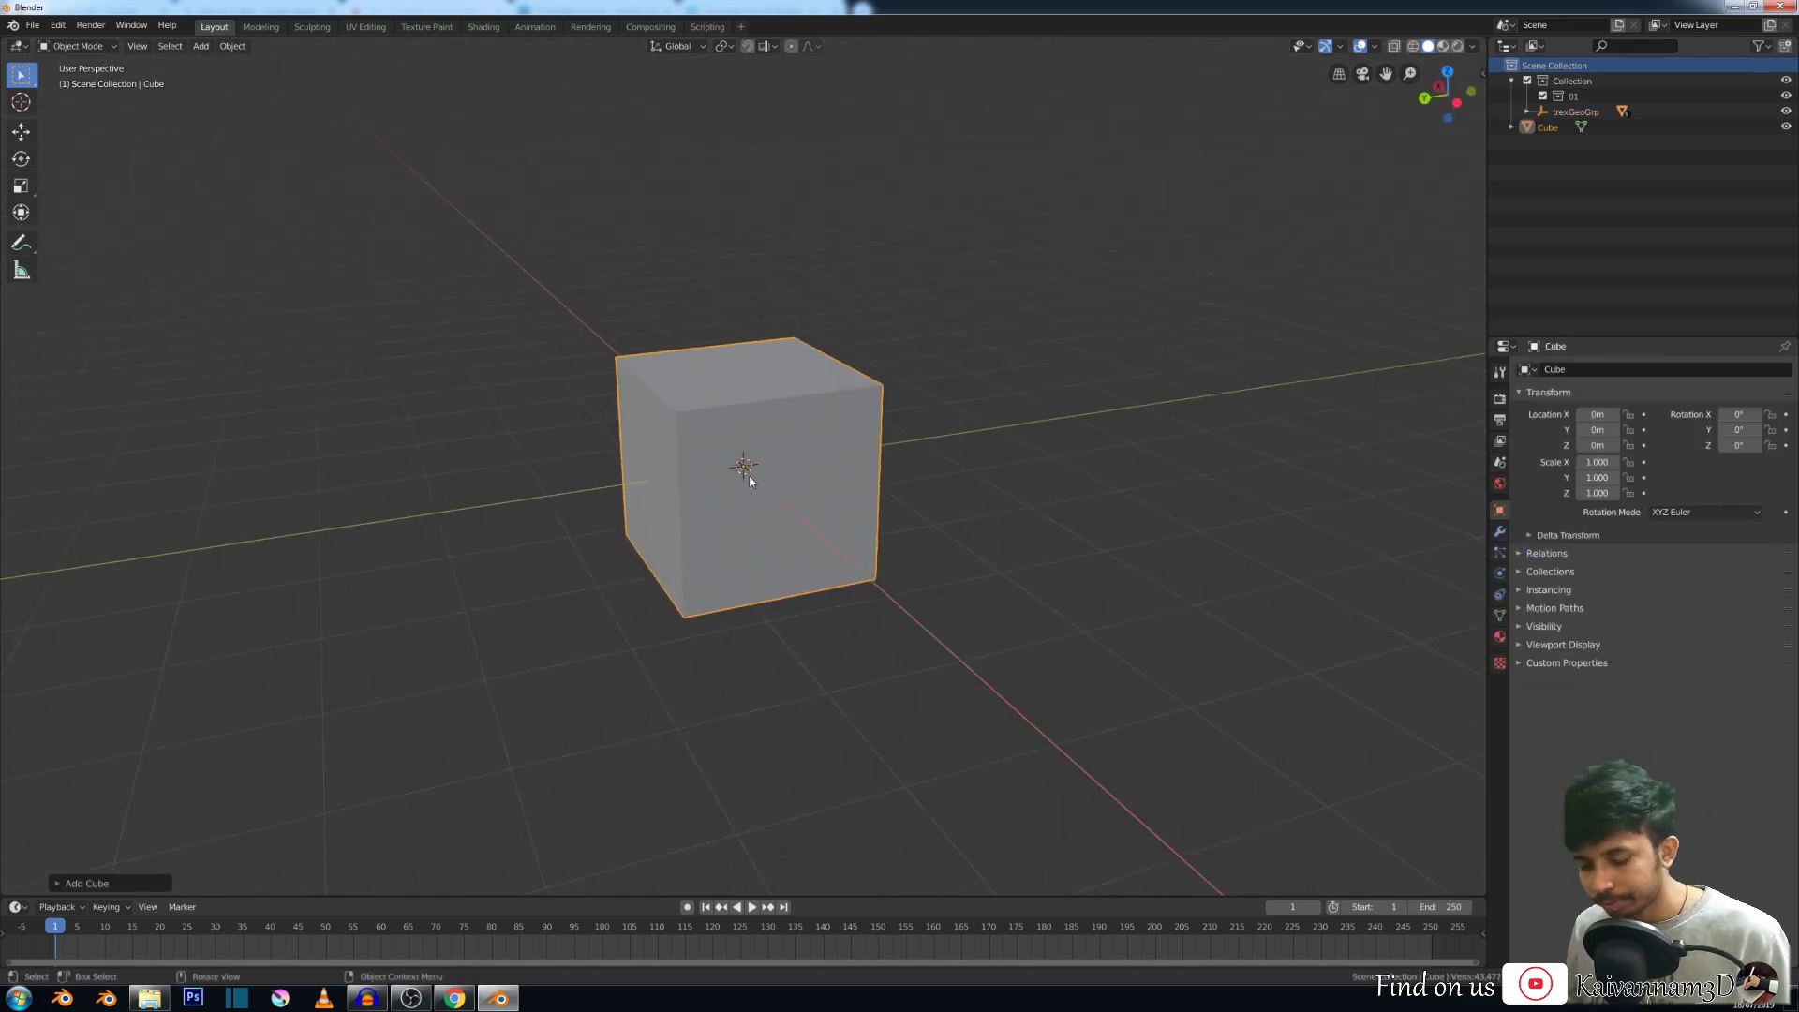
{"action": "key", "text": "Delete"}
{"action": "scroll", "coordinate": [742, 473], "scroll_direction": "up", "scroll_amount": 5}
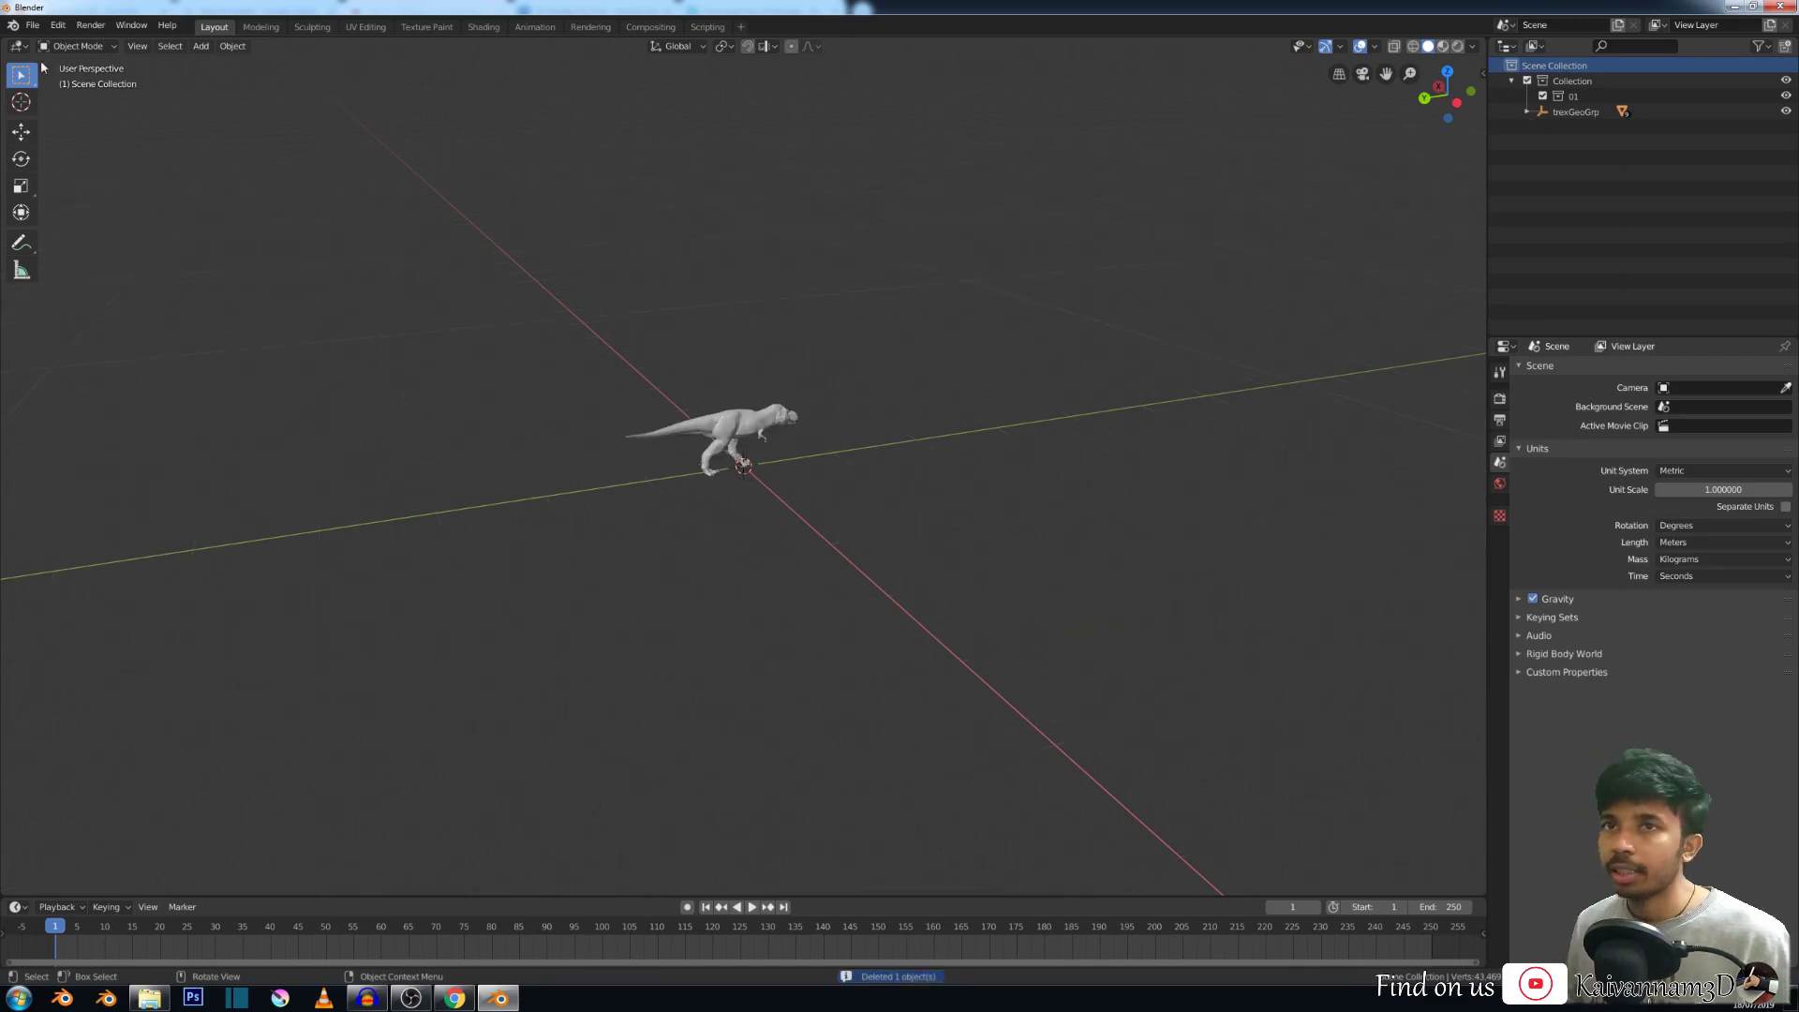
{"action": "left_click", "coordinate": [32, 25]}
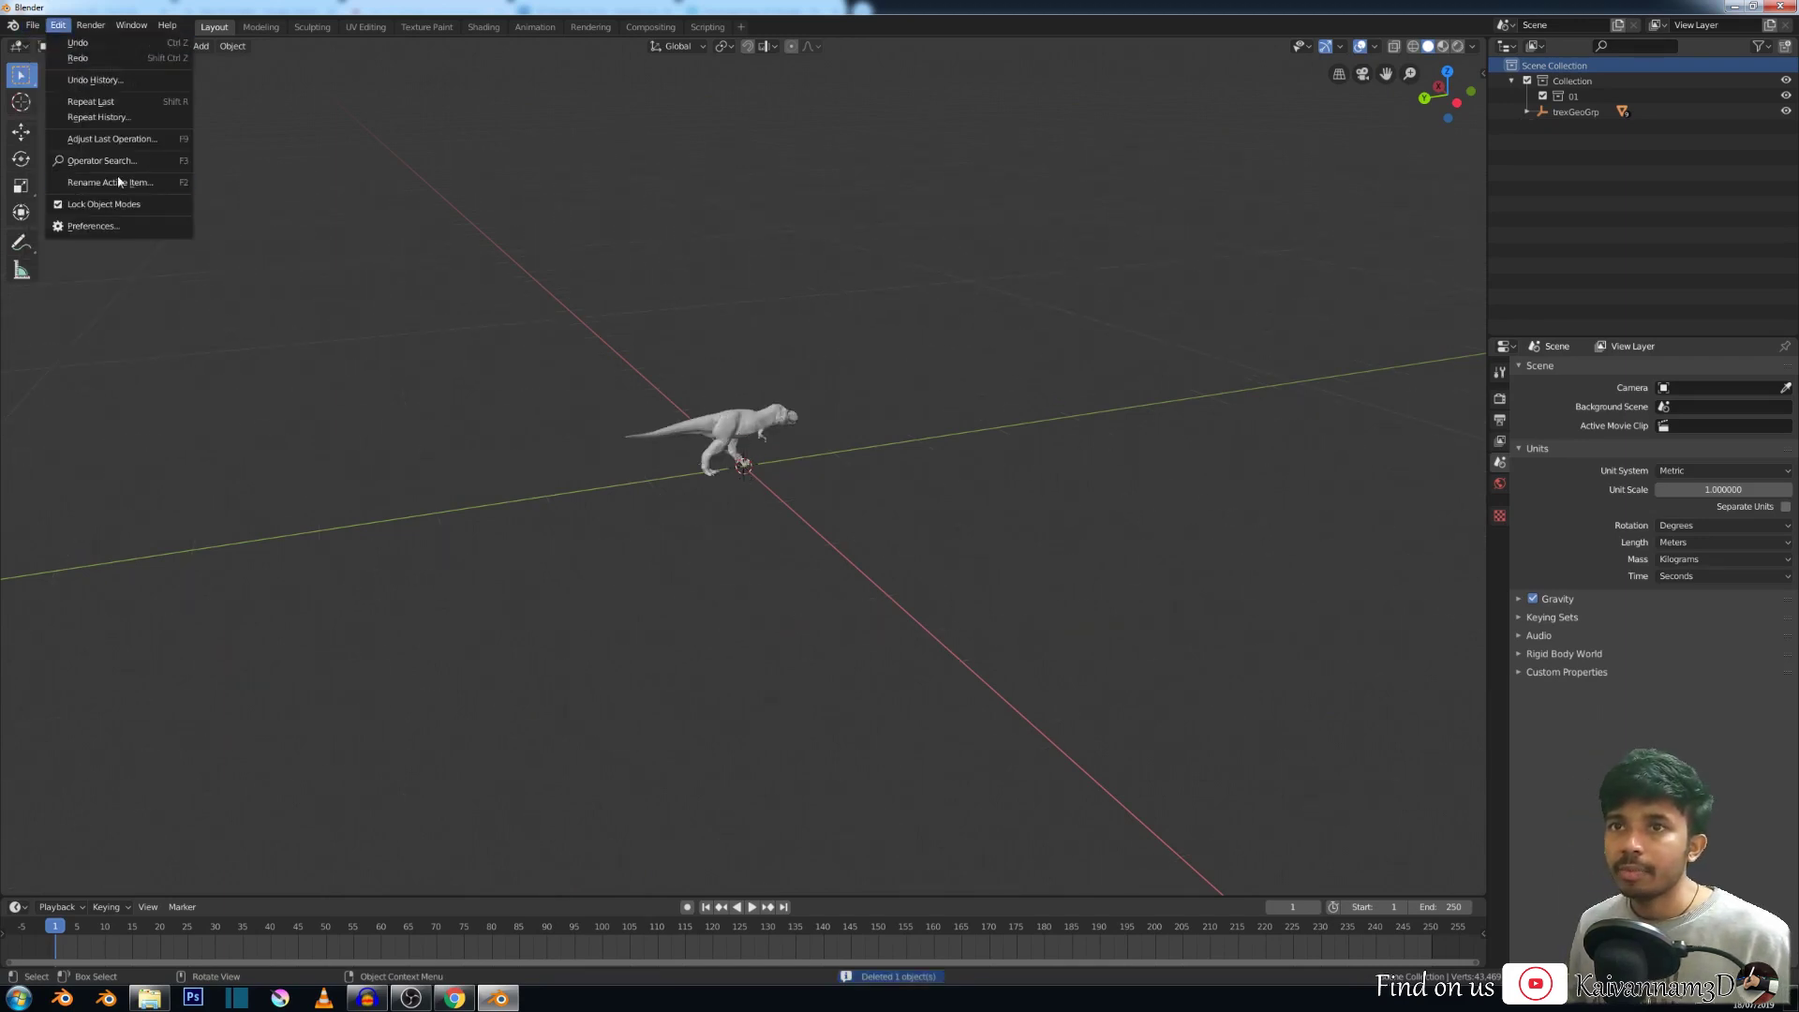
Delete the existing T-rex model.
{"action": "left_click", "coordinate": [716, 448]}
{"action": "key", "text": "x"}
{"action": "left_click", "coordinate": [693, 436]}
Re-import TrexByjoel3d.fbx with the import scale set to 10.
{"action": "left_click", "coordinate": [32, 26]}
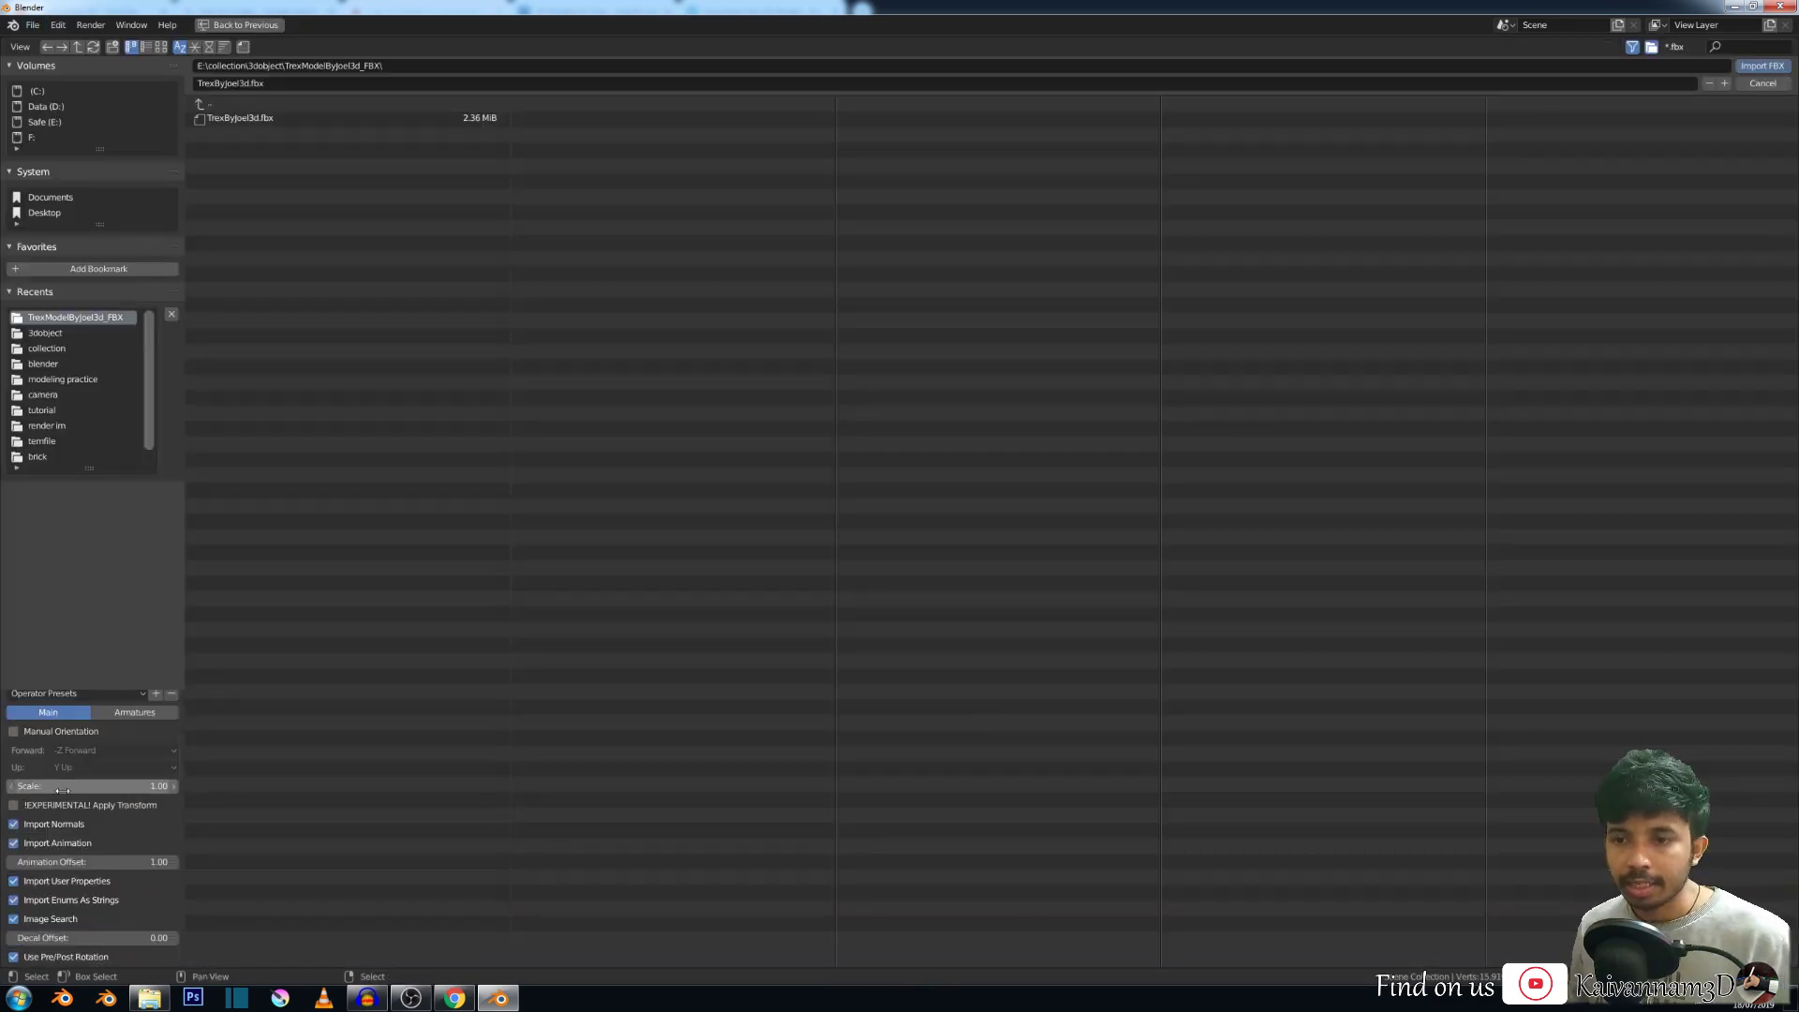
{"action": "left_click", "coordinate": [62, 786]}
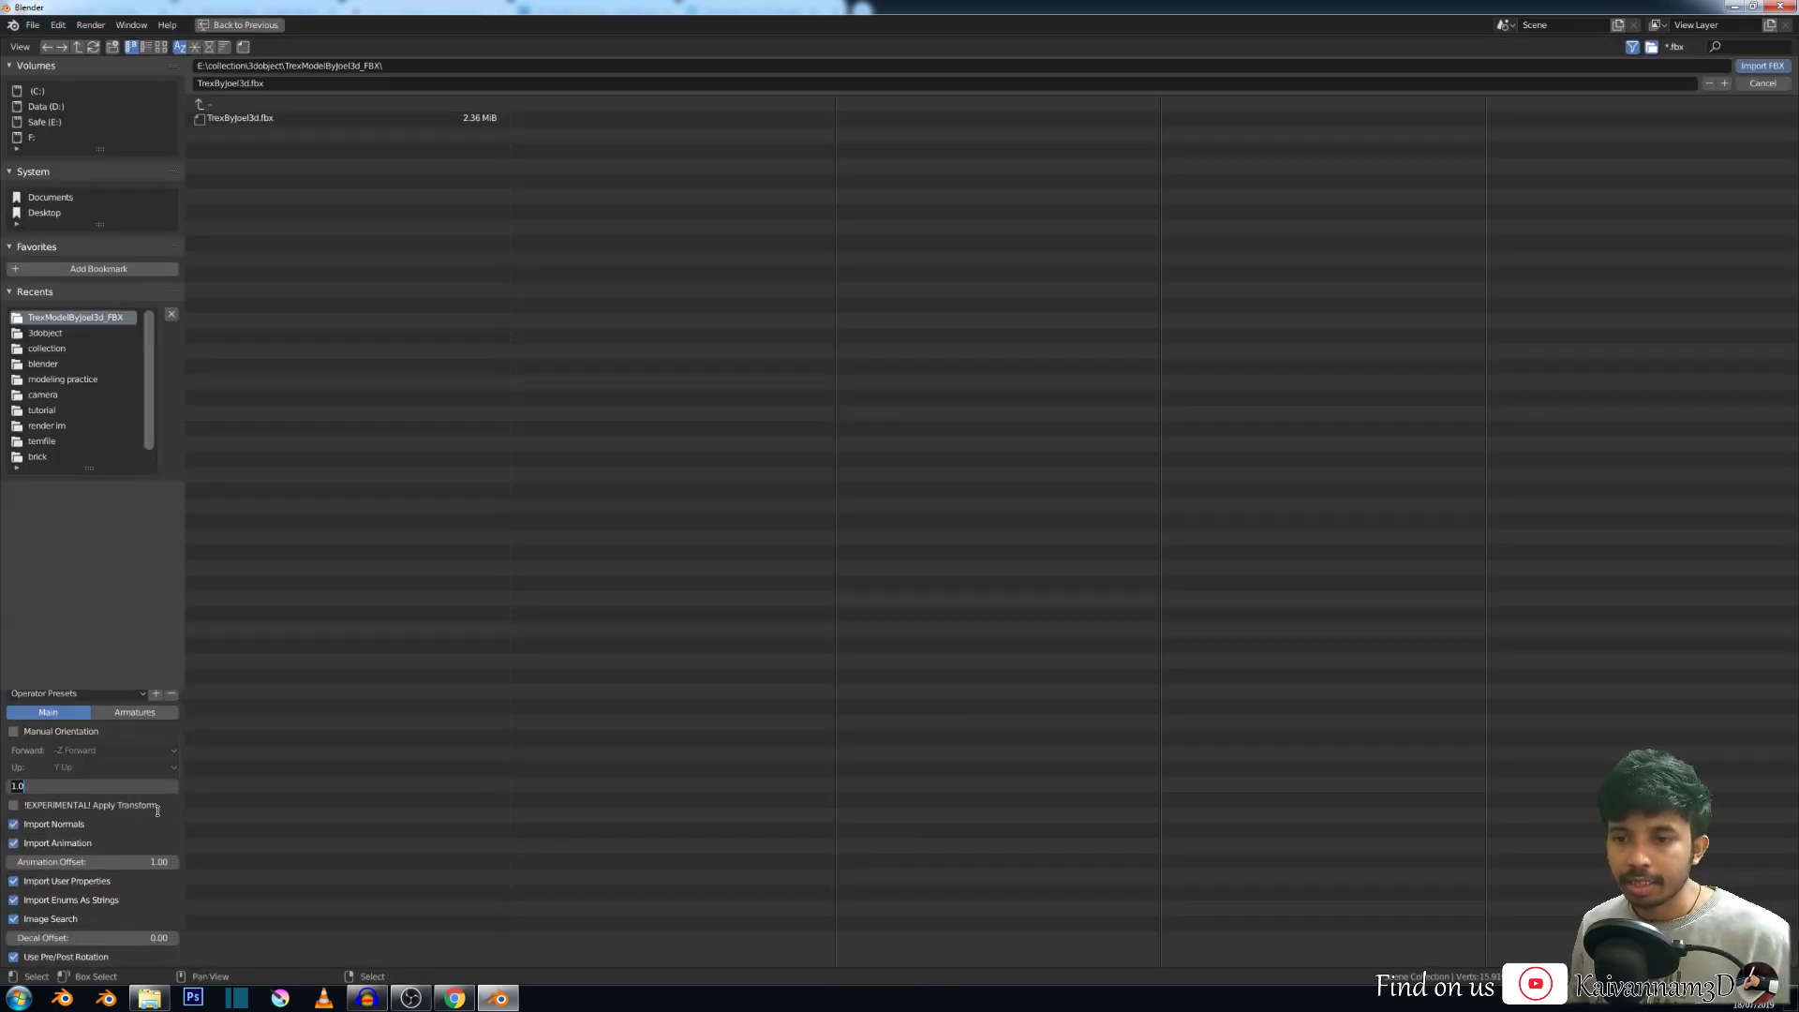
{"action": "type", "text": "10"}
{"action": "key", "text": "Return"}
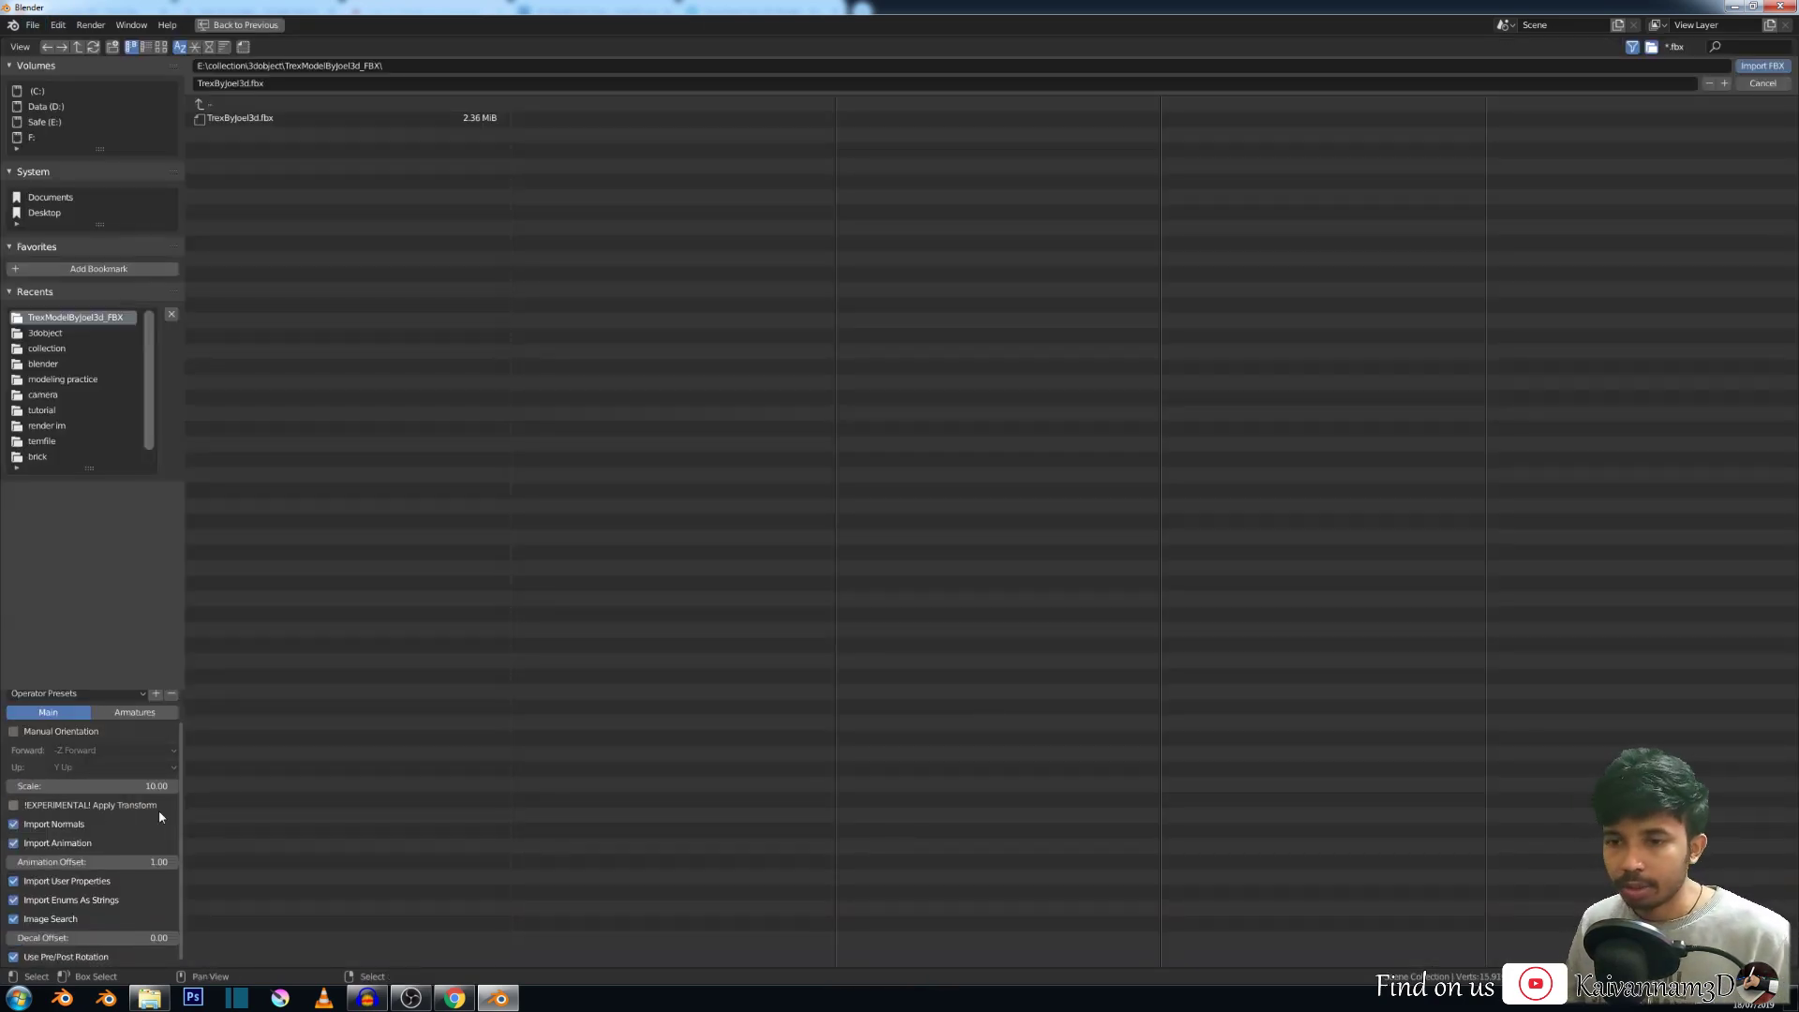
{"action": "left_click", "coordinate": [301, 122]}
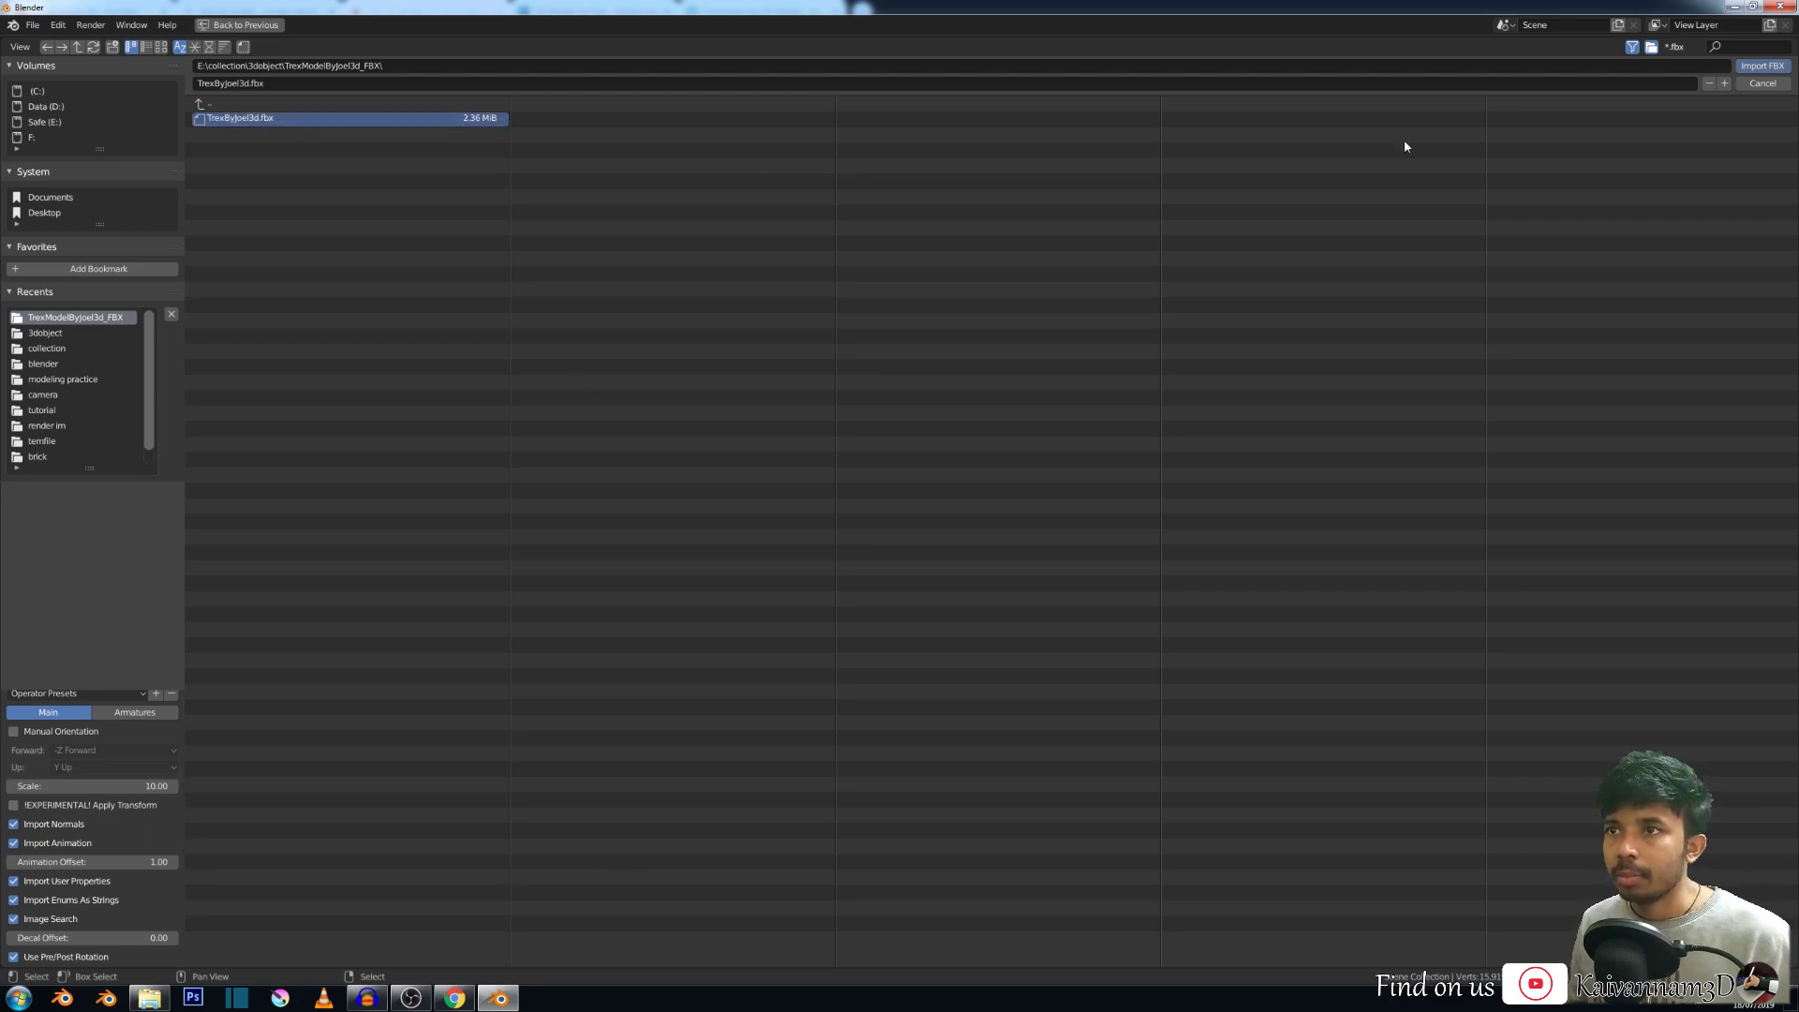
{"action": "left_click", "coordinate": [1761, 66]}
{"action": "scroll", "coordinate": [626, 356], "scroll_direction": "down", "scroll_amount": 8}
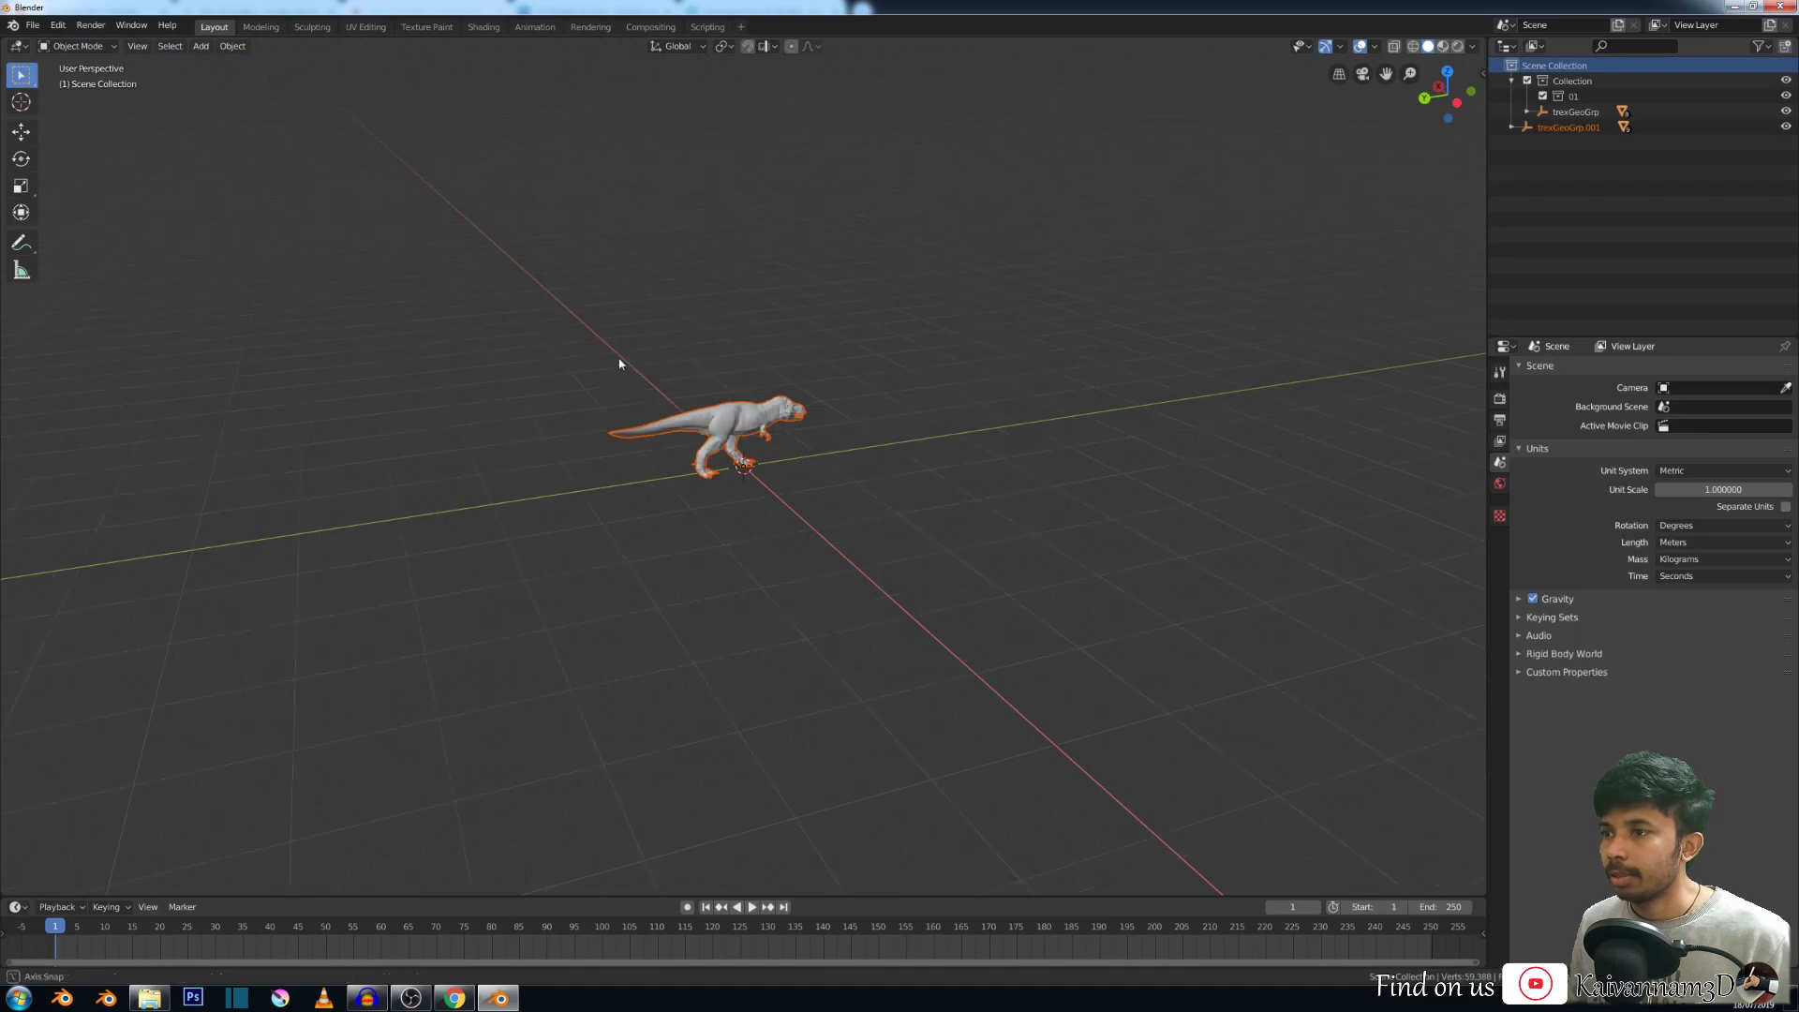
Add a temporary test cube and then delete it.
{"action": "scroll", "coordinate": [676, 398], "scroll_direction": "up", "scroll_amount": 6}
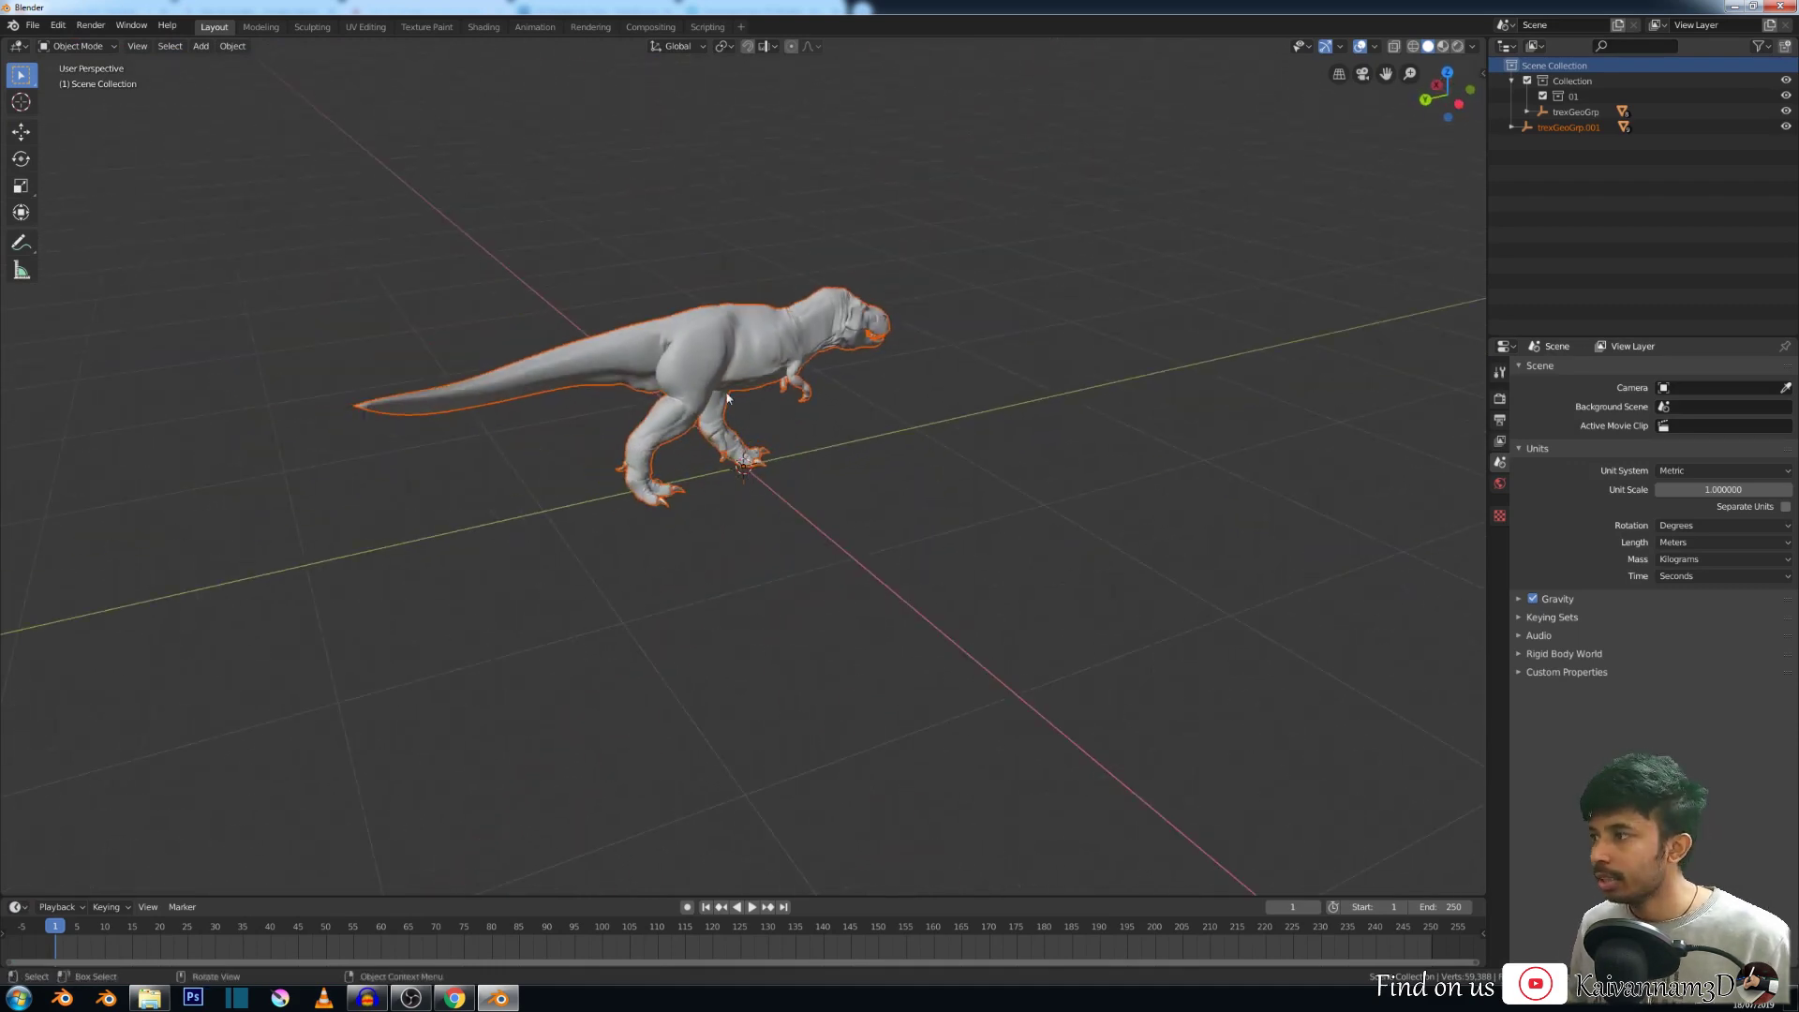
{"action": "middle_click_drag", "start_coordinate": [695, 428], "coordinate": [720, 386]}
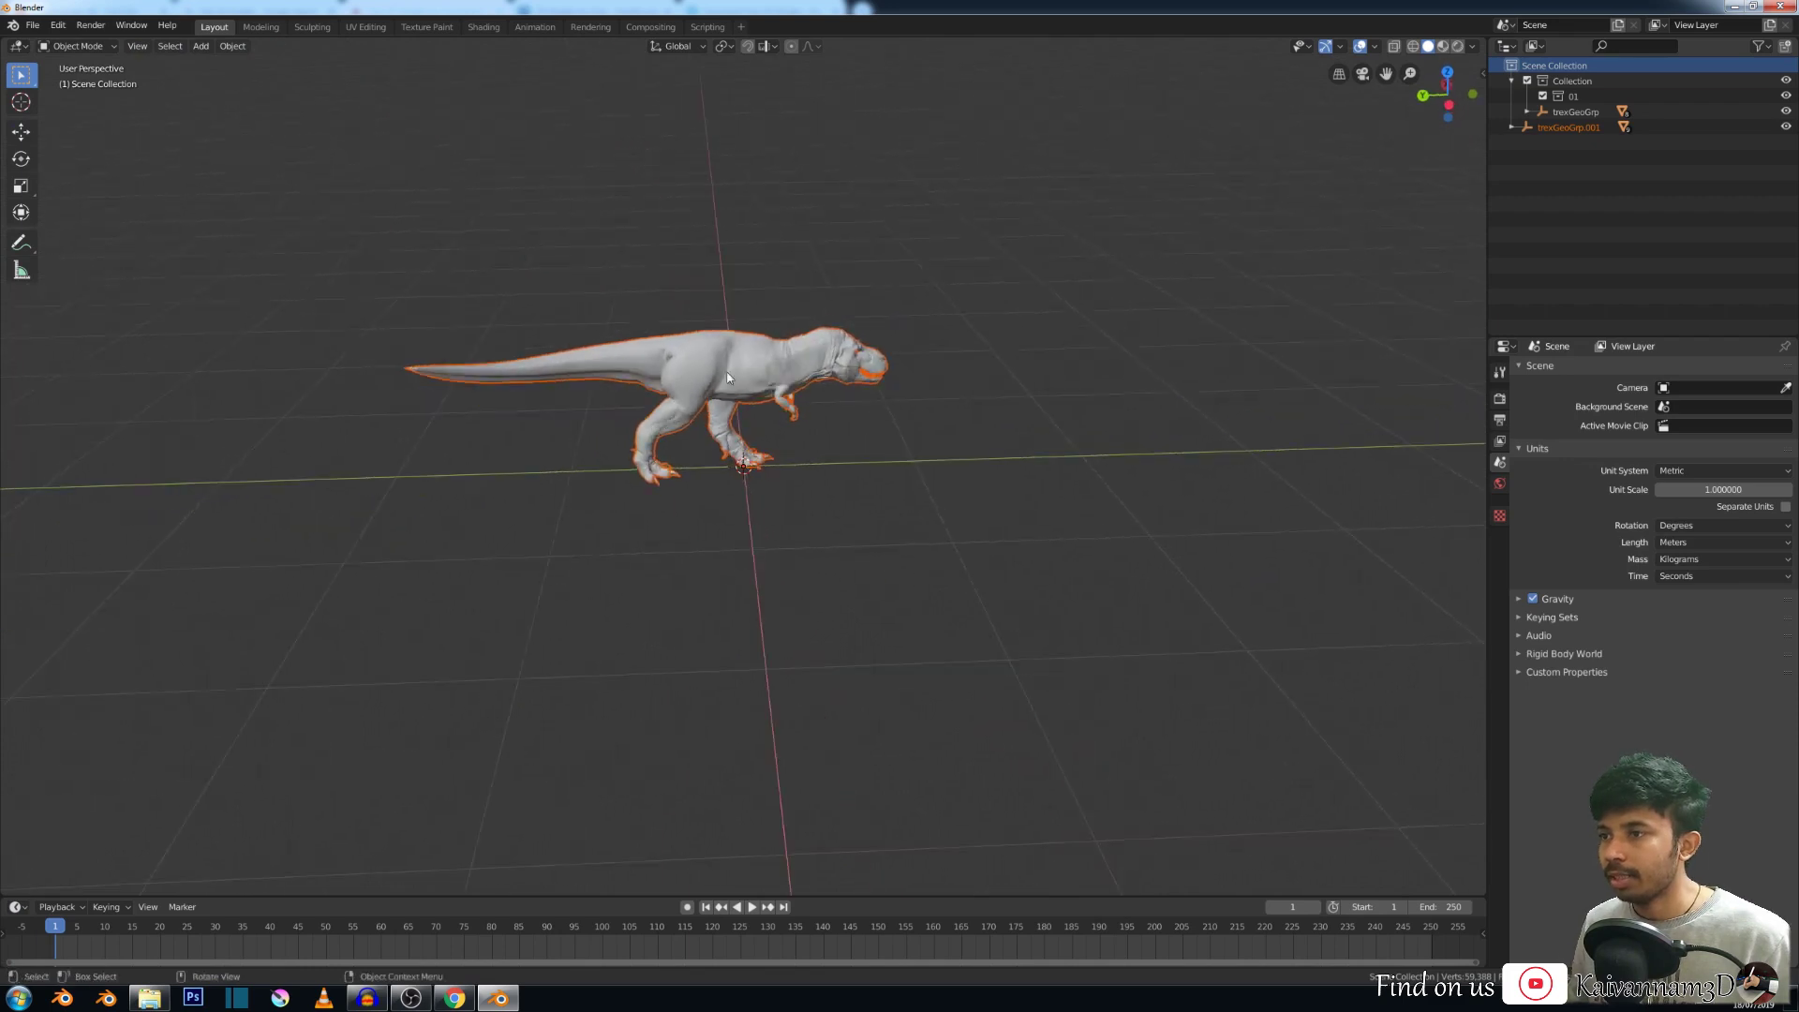
{"action": "key", "text": "shift+a"}
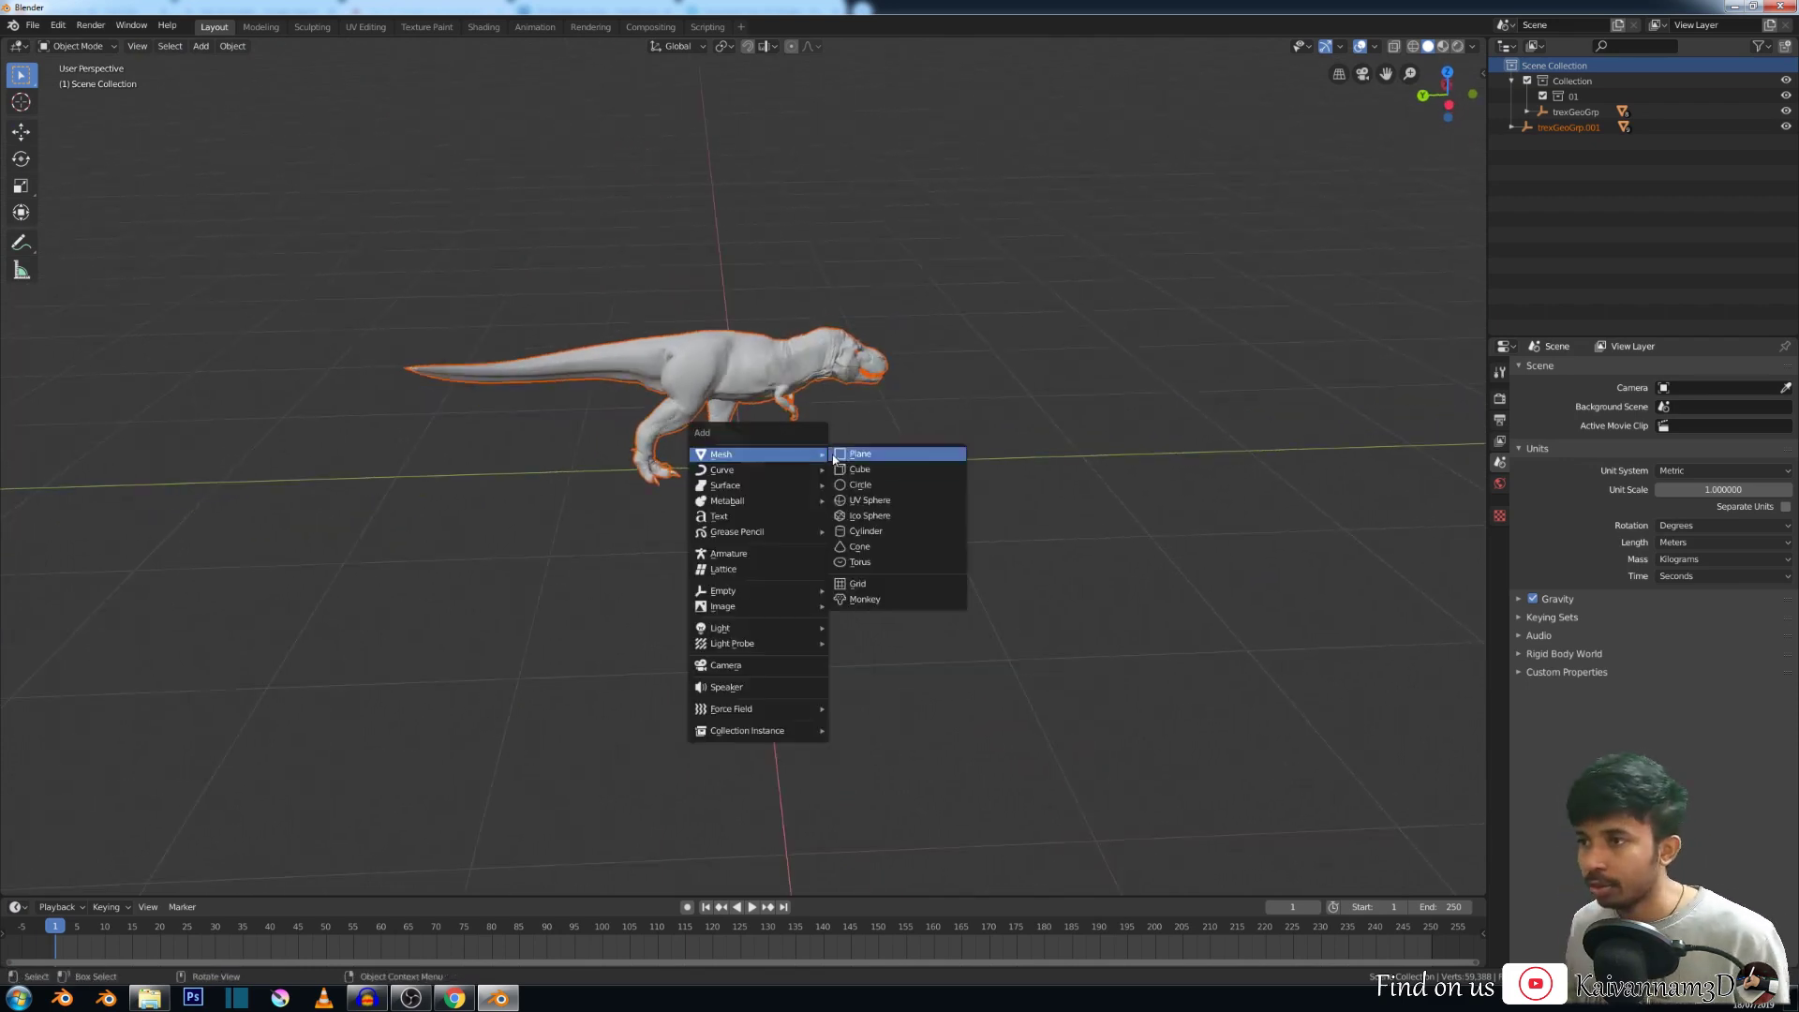
{"action": "left_click", "coordinate": [845, 470]}
{"action": "scroll", "coordinate": [806, 445], "scroll_direction": "down", "scroll_amount": 5}
{"action": "middle_click_drag", "start_coordinate": [761, 419], "coordinate": [818, 450]}
{"action": "key", "text": "x"}
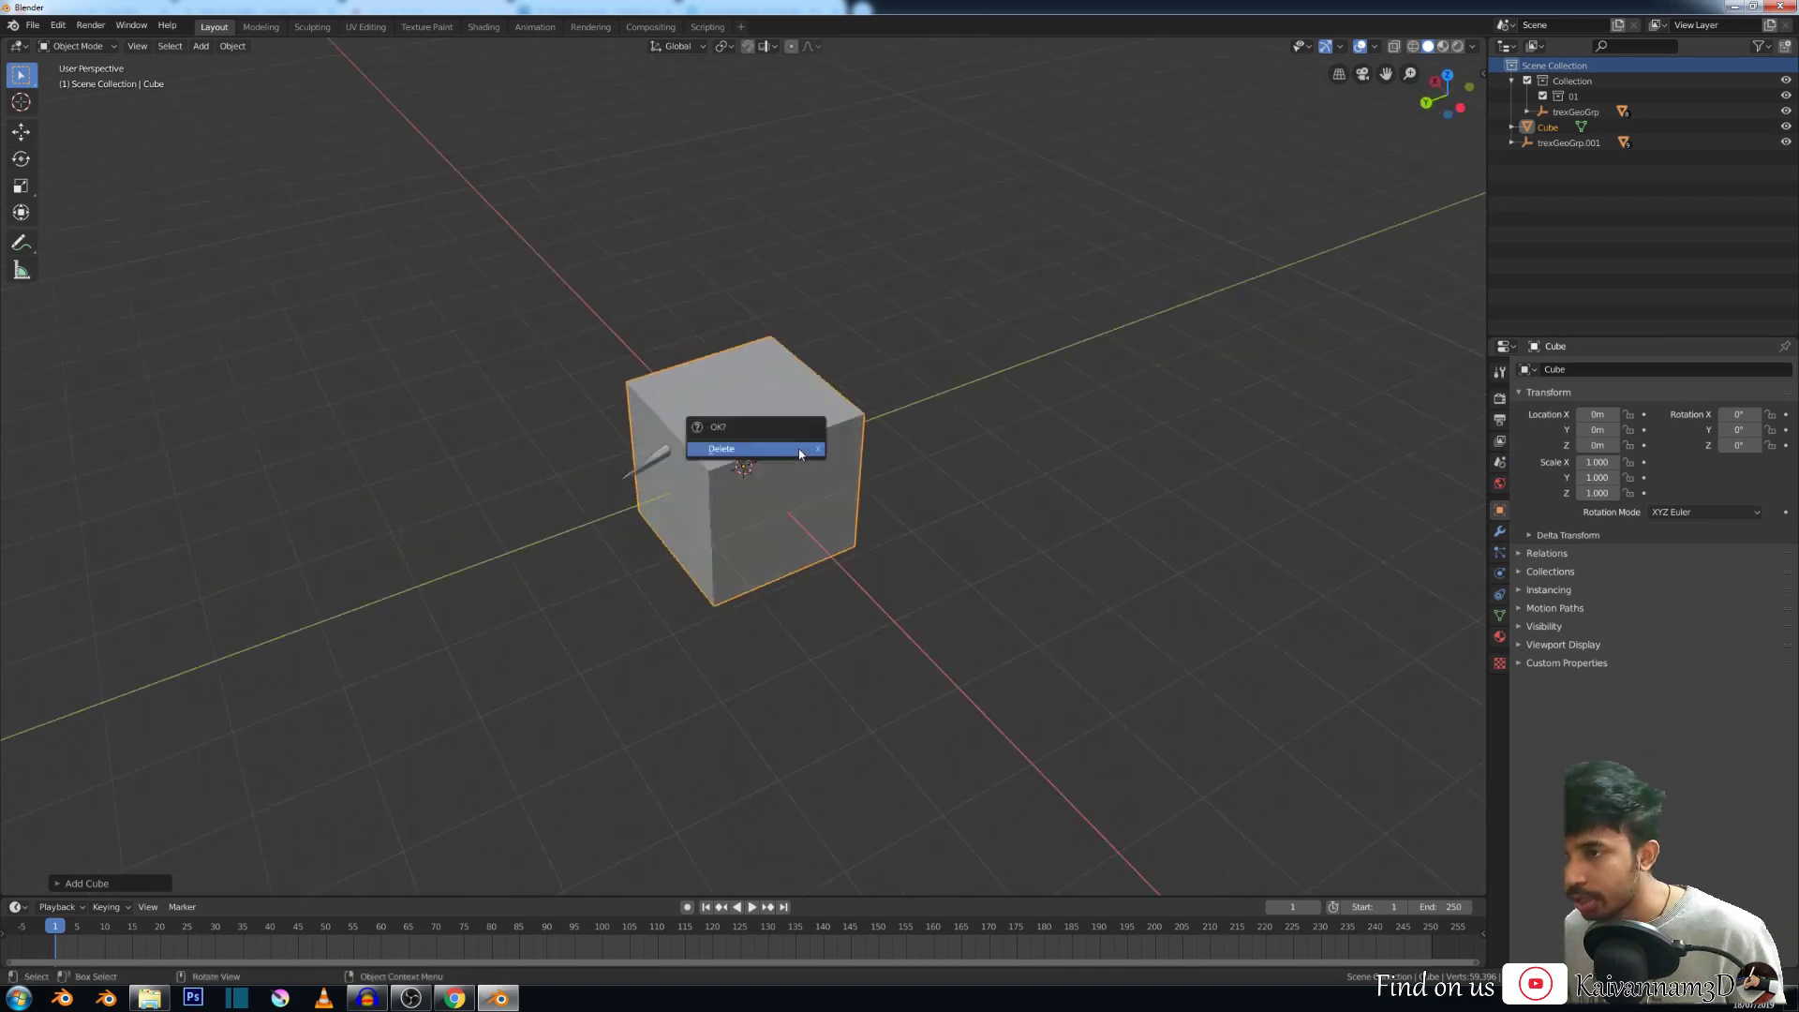
{"action": "left_click", "coordinate": [799, 454]}
Select the T-rex, show the Scene properties and orbit to a side view of its textured skin.
{"action": "middle_click_drag", "start_coordinate": [646, 470], "coordinate": [717, 431]}
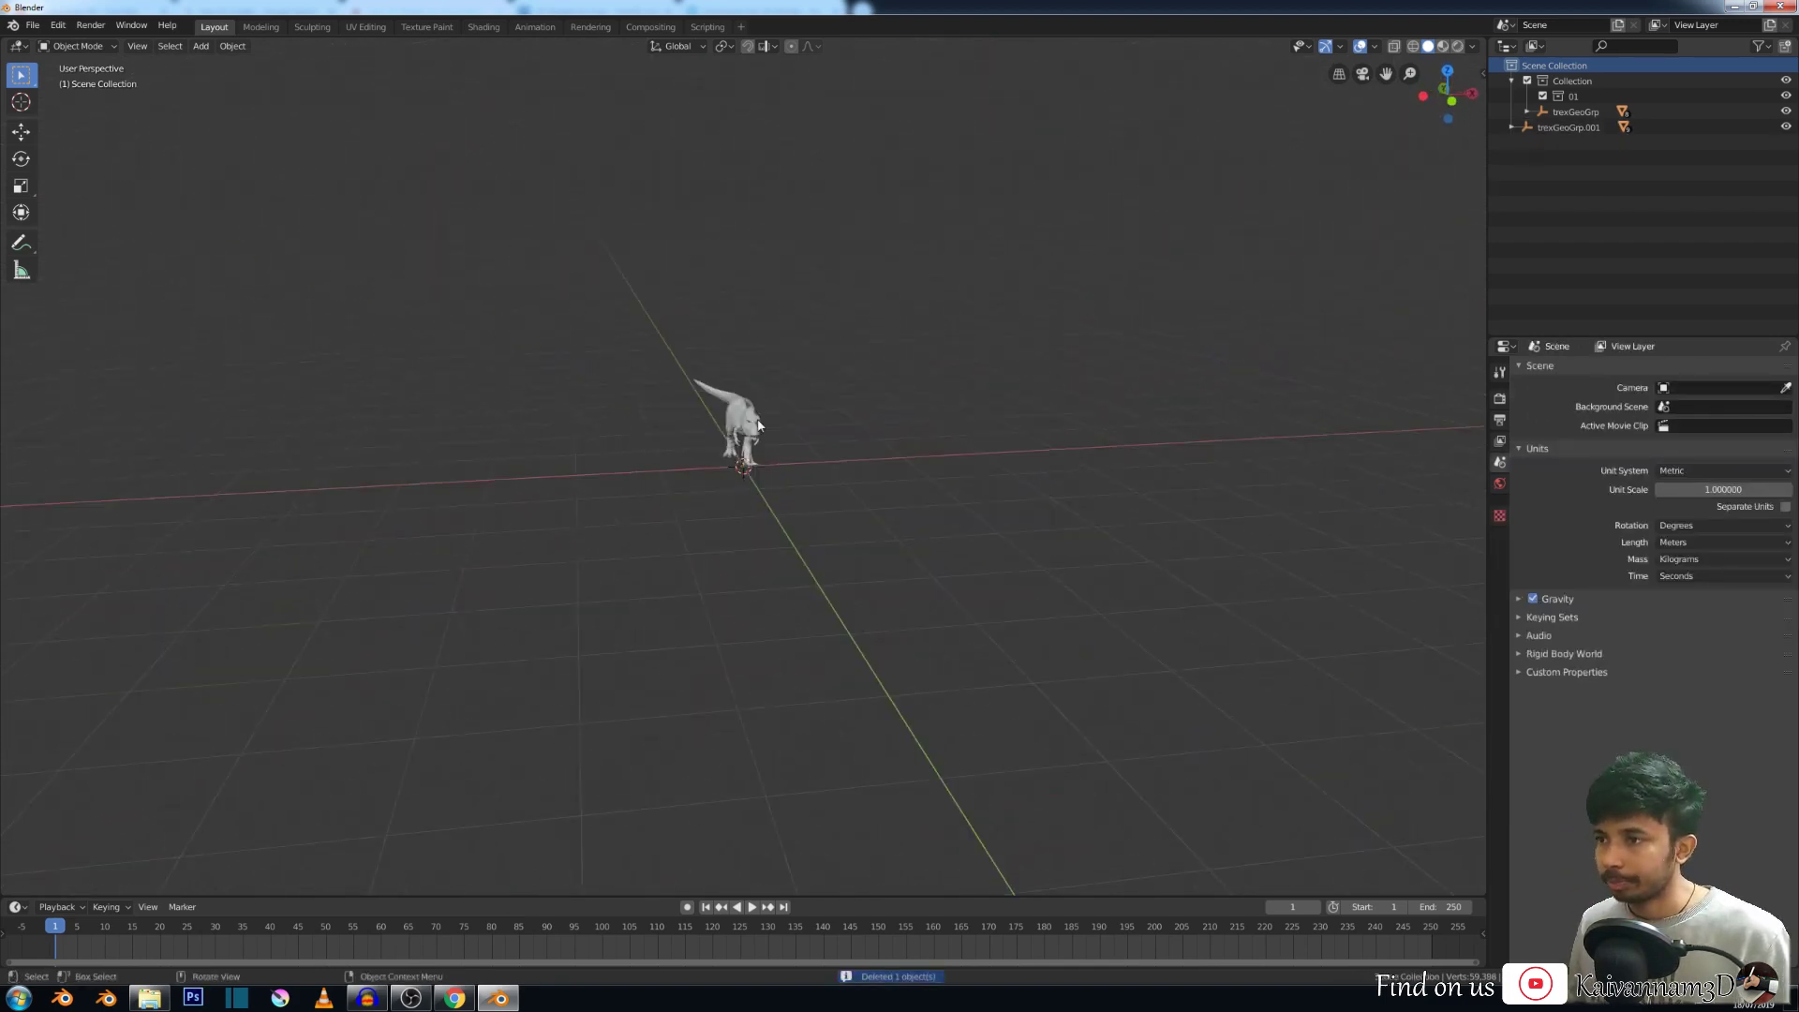
{"action": "left_click", "coordinate": [759, 425]}
{"action": "scroll", "coordinate": [759, 424], "scroll_direction": "up", "scroll_amount": 5}
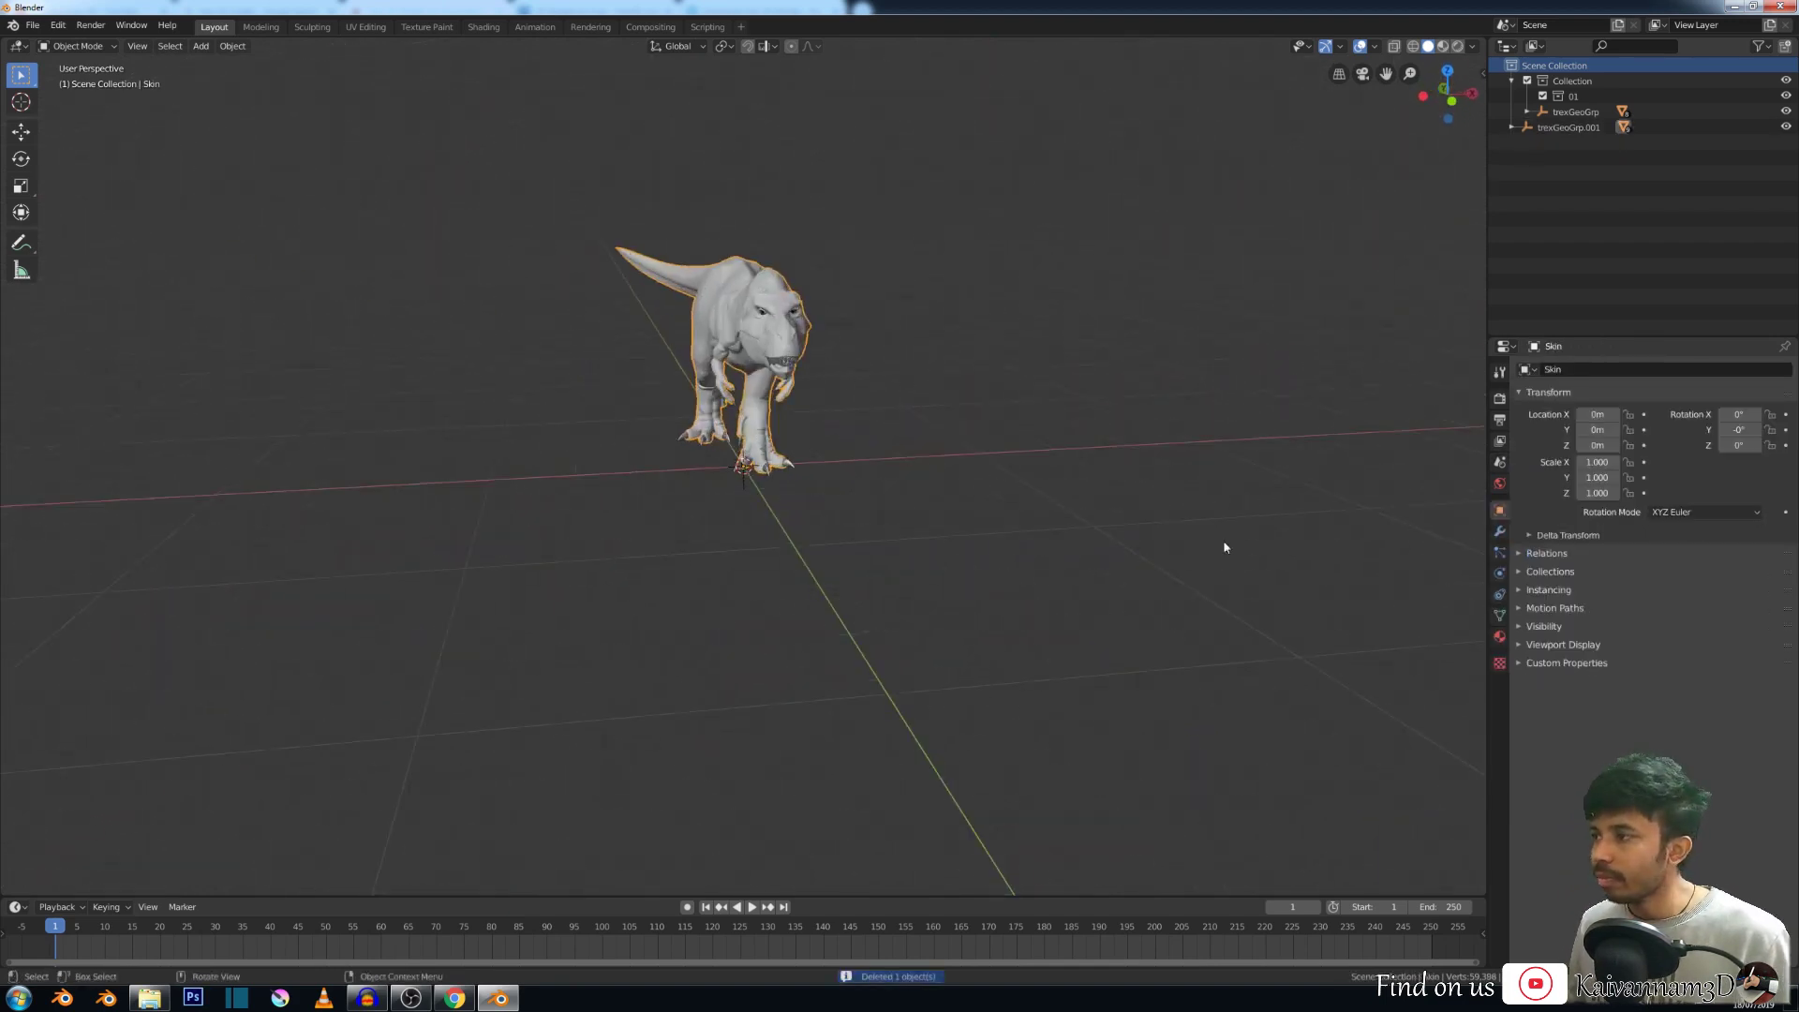
{"action": "left_click", "coordinate": [1499, 461]}
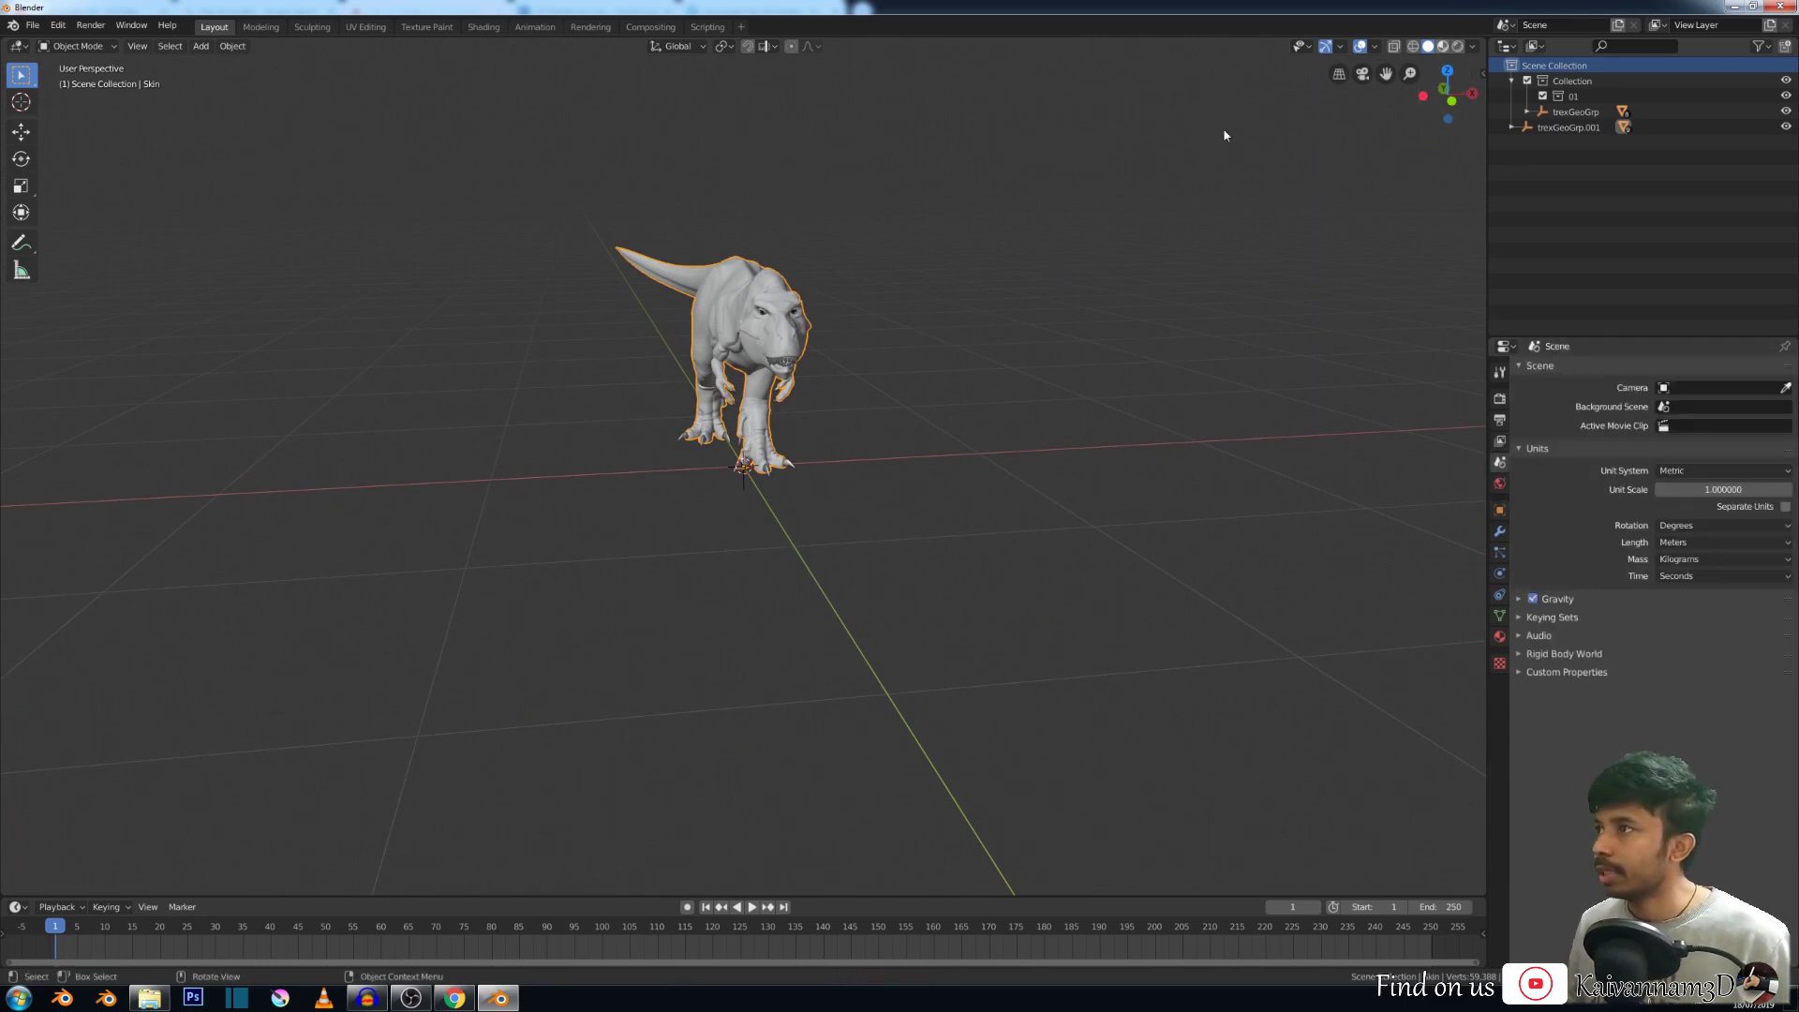
{"action": "middle_click_drag", "start_coordinate": [873, 239], "coordinate": [948, 329]}
{"action": "scroll", "coordinate": [948, 329], "scroll_direction": "up", "scroll_amount": 5}
{"action": "scroll", "coordinate": [688, 189], "scroll_direction": "down", "scroll_amount": 5}
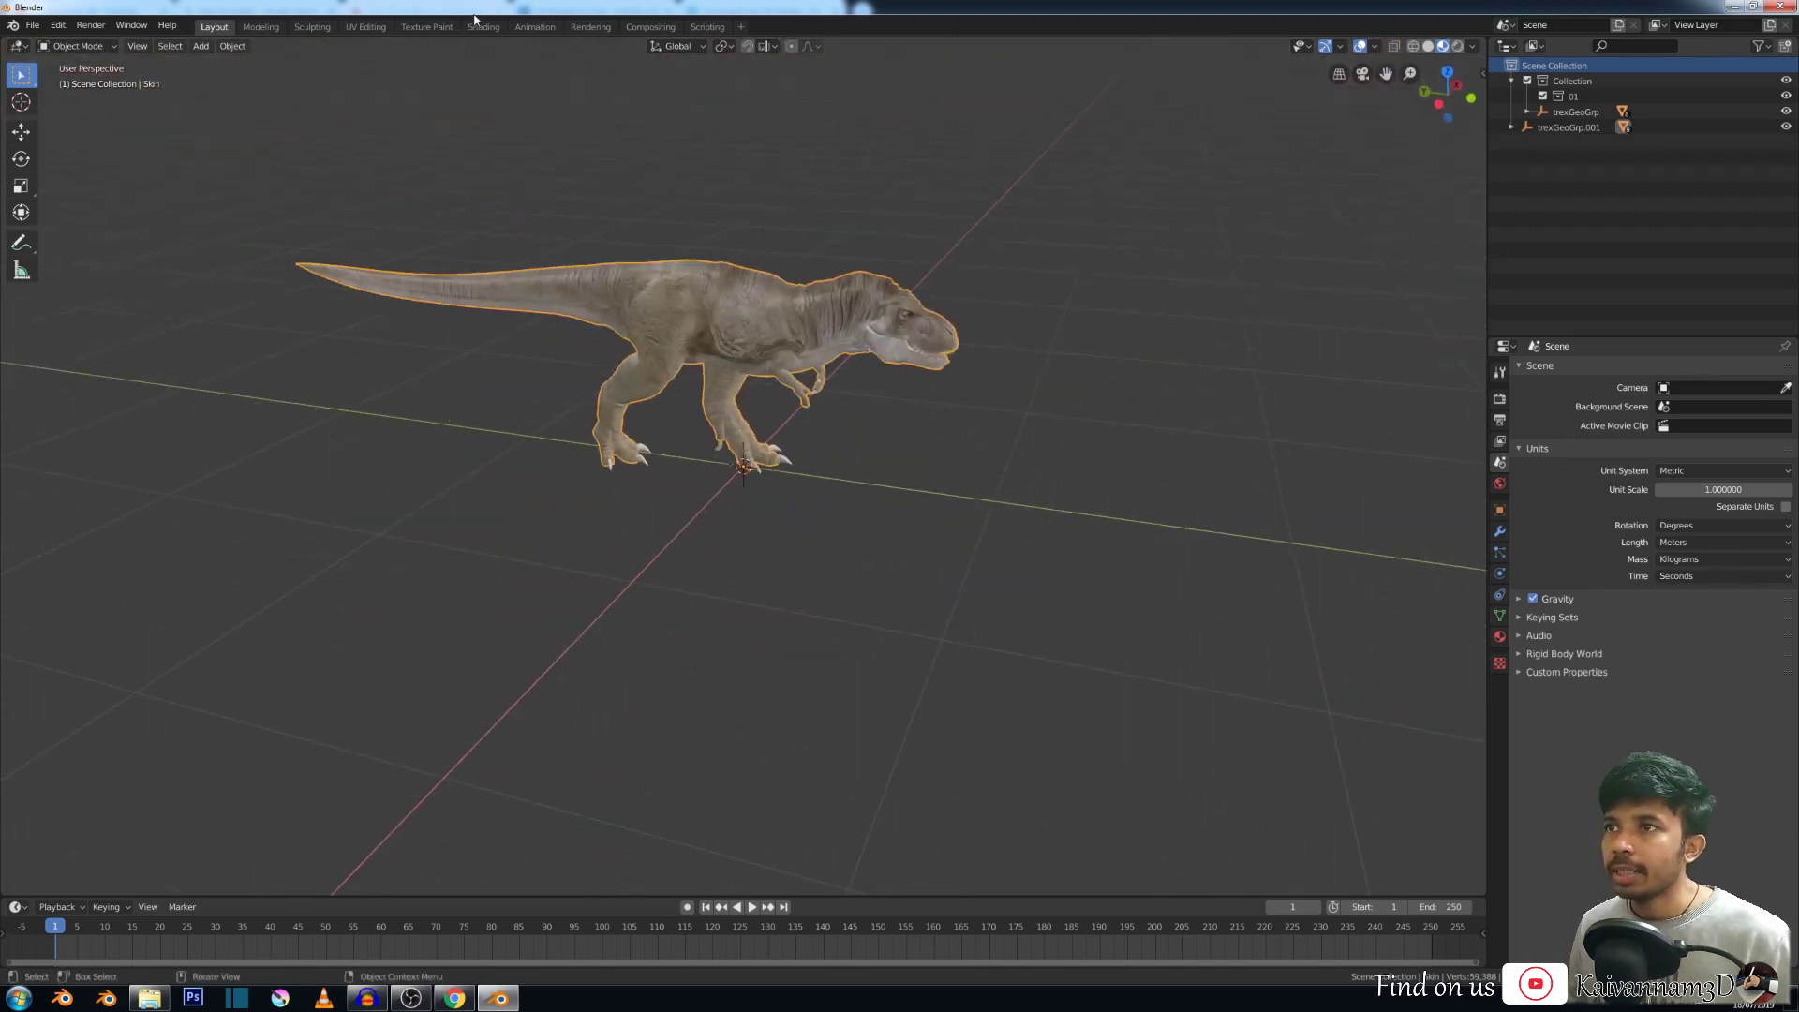
{"action": "left_click", "coordinate": [485, 26]}
Duplicate a texture node in the T-rex's shader node tree and place the copy.
{"action": "scroll", "coordinate": [682, 685], "scroll_direction": "down", "scroll_amount": 6}
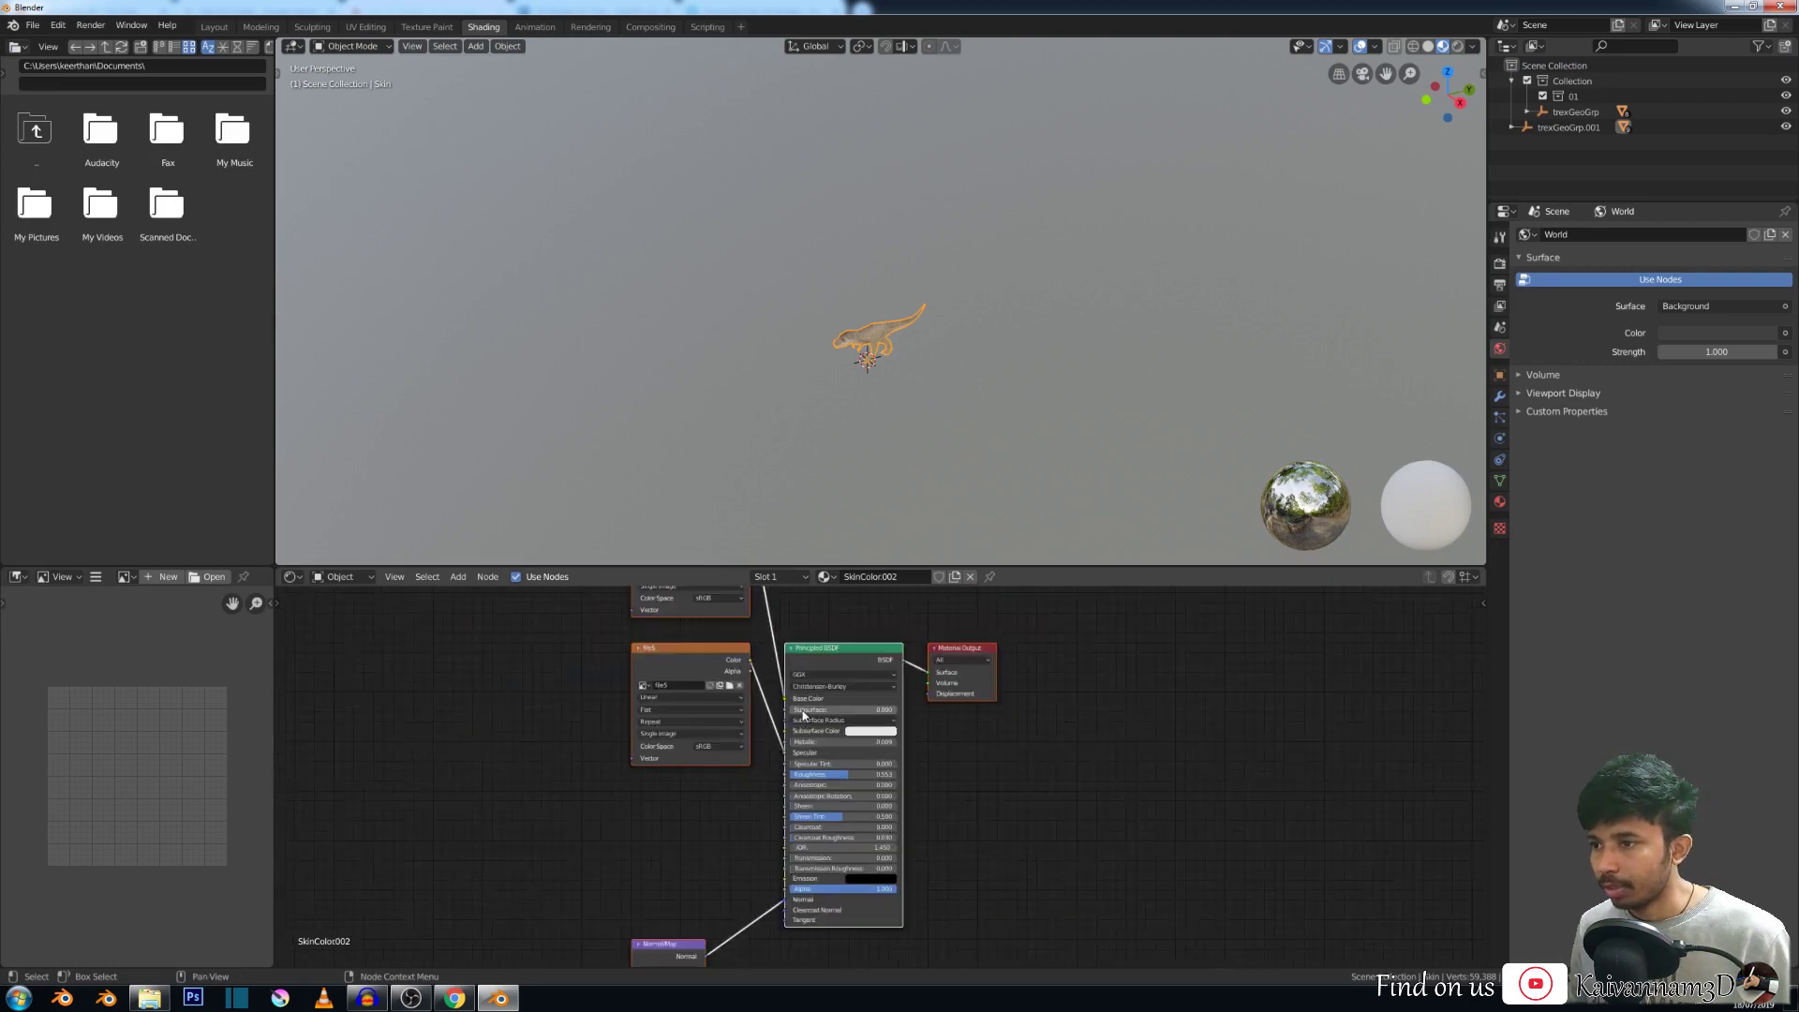
{"action": "key", "text": "shift+d"}
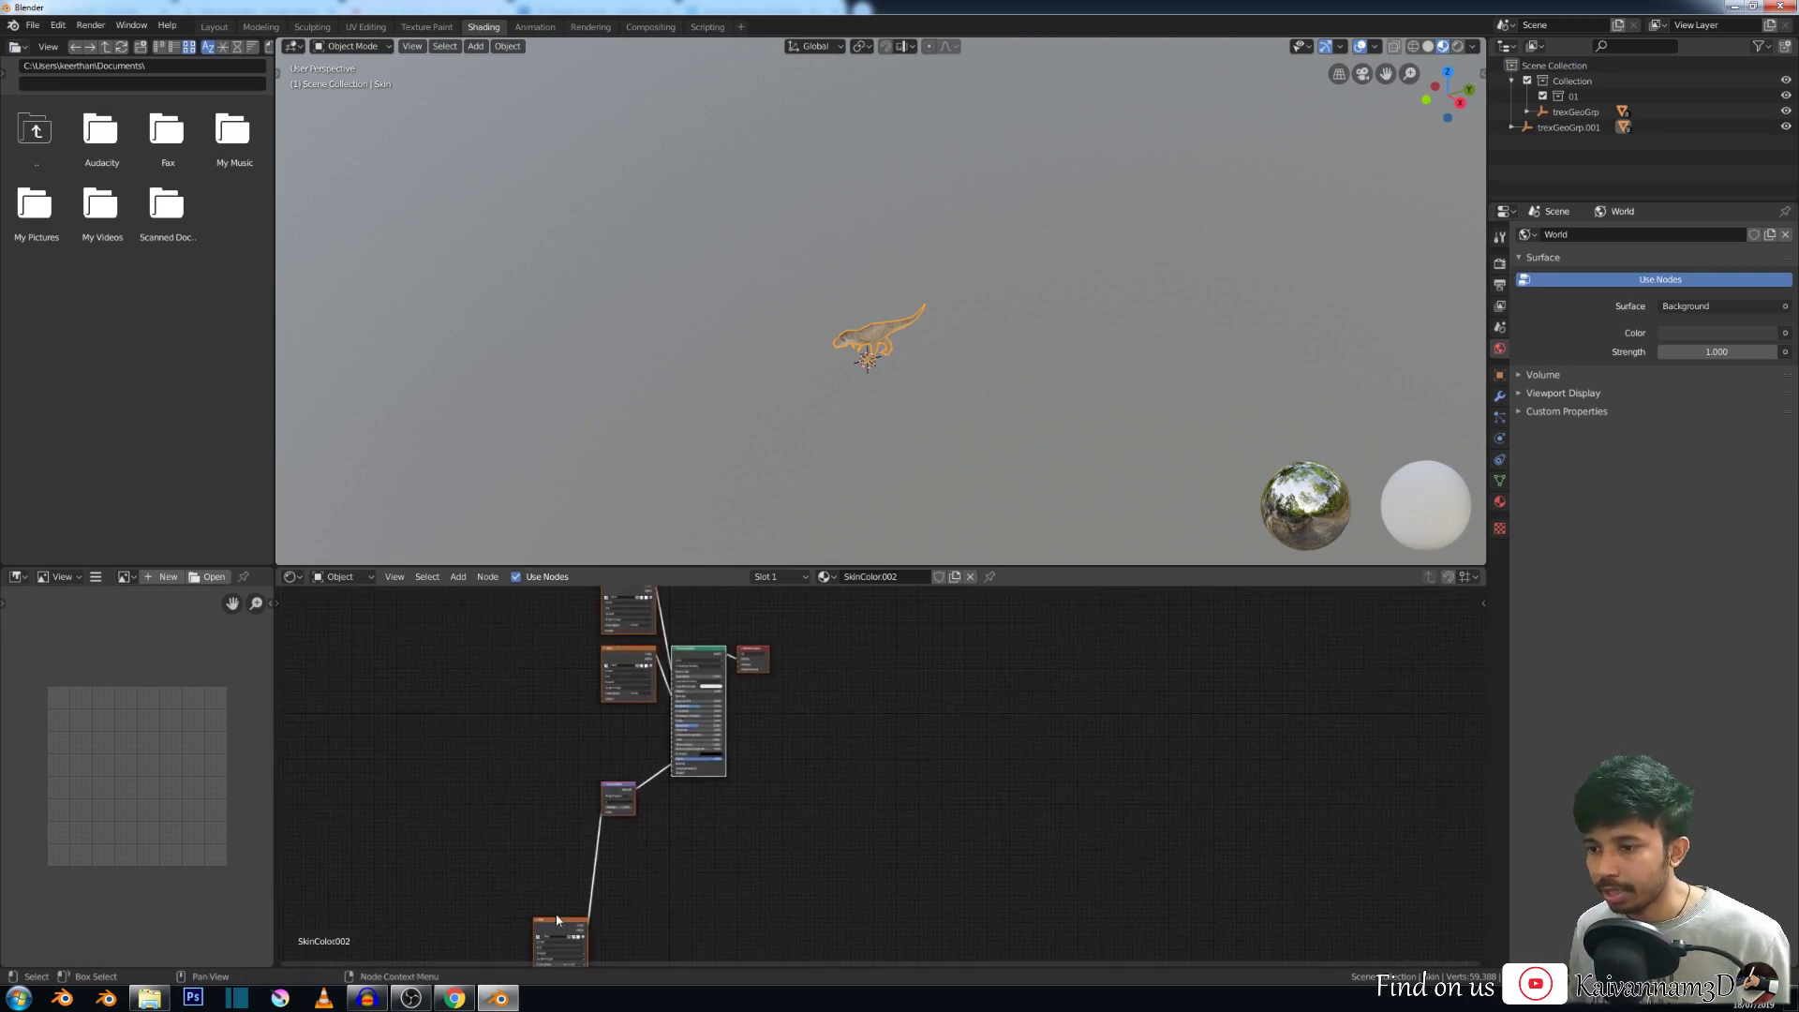
{"action": "left_click", "coordinate": [625, 882]}
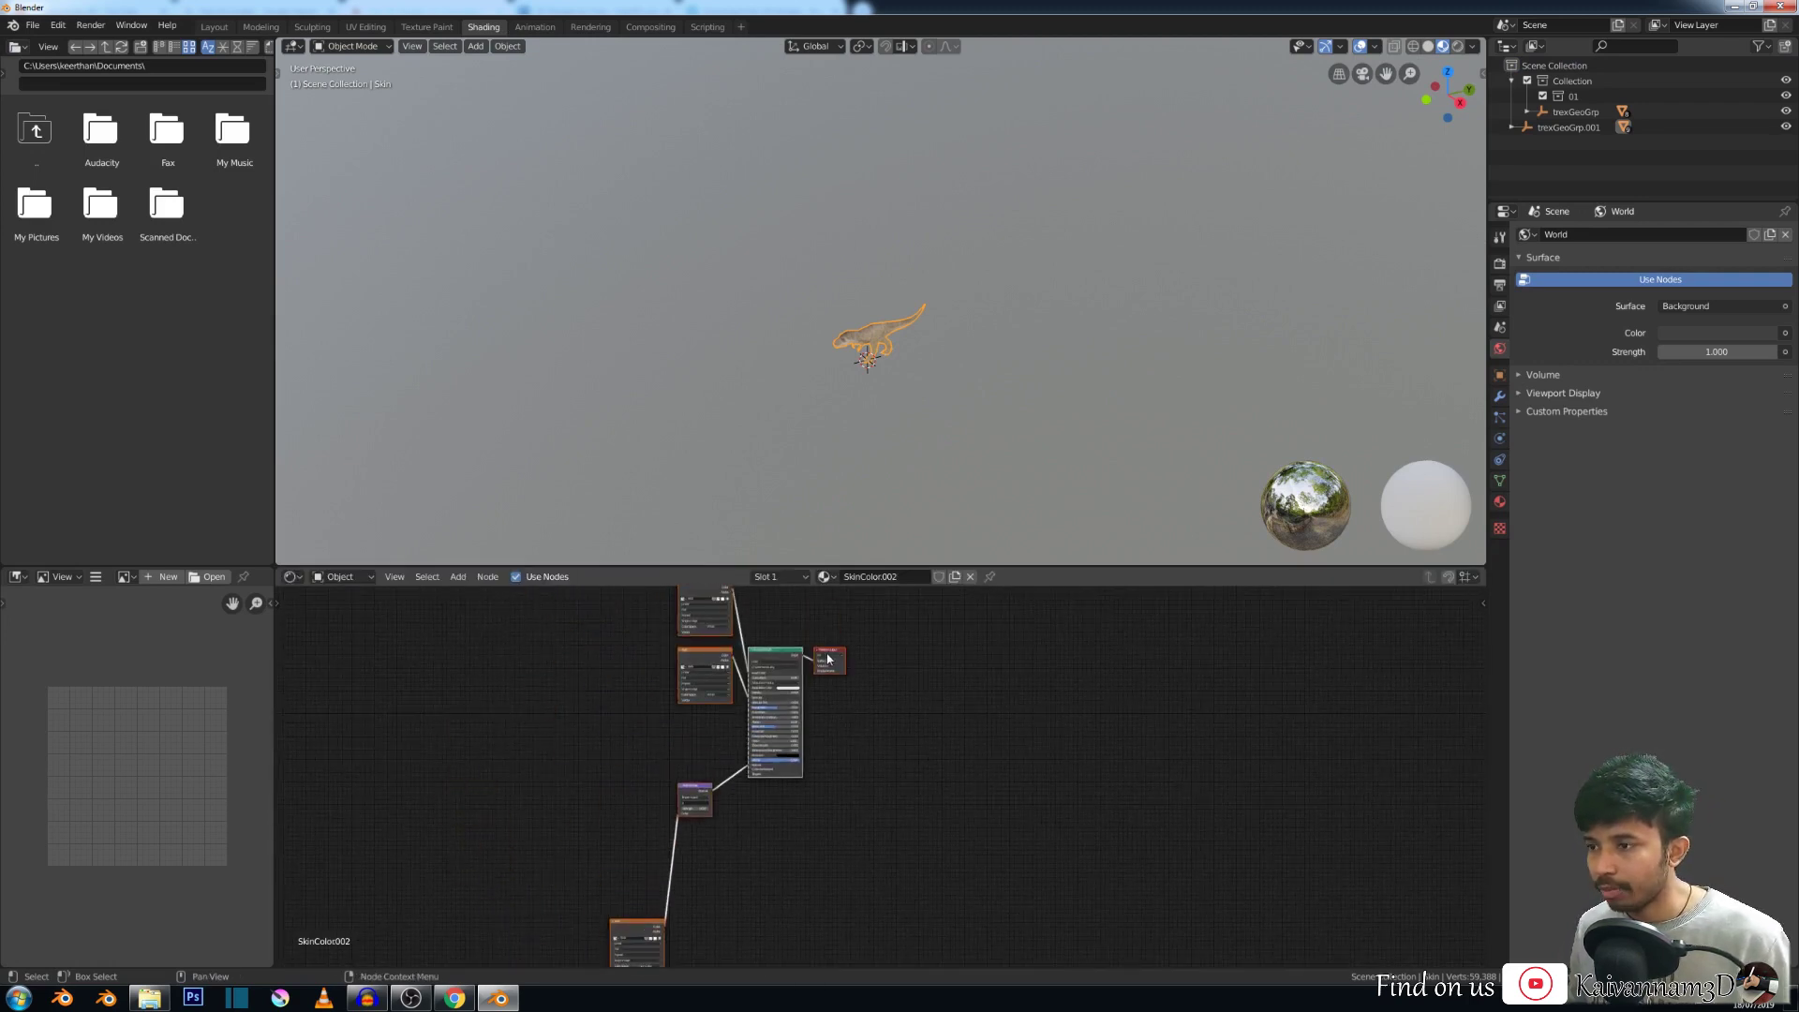
{"action": "scroll", "coordinate": [691, 714], "scroll_direction": "up", "scroll_amount": 4}
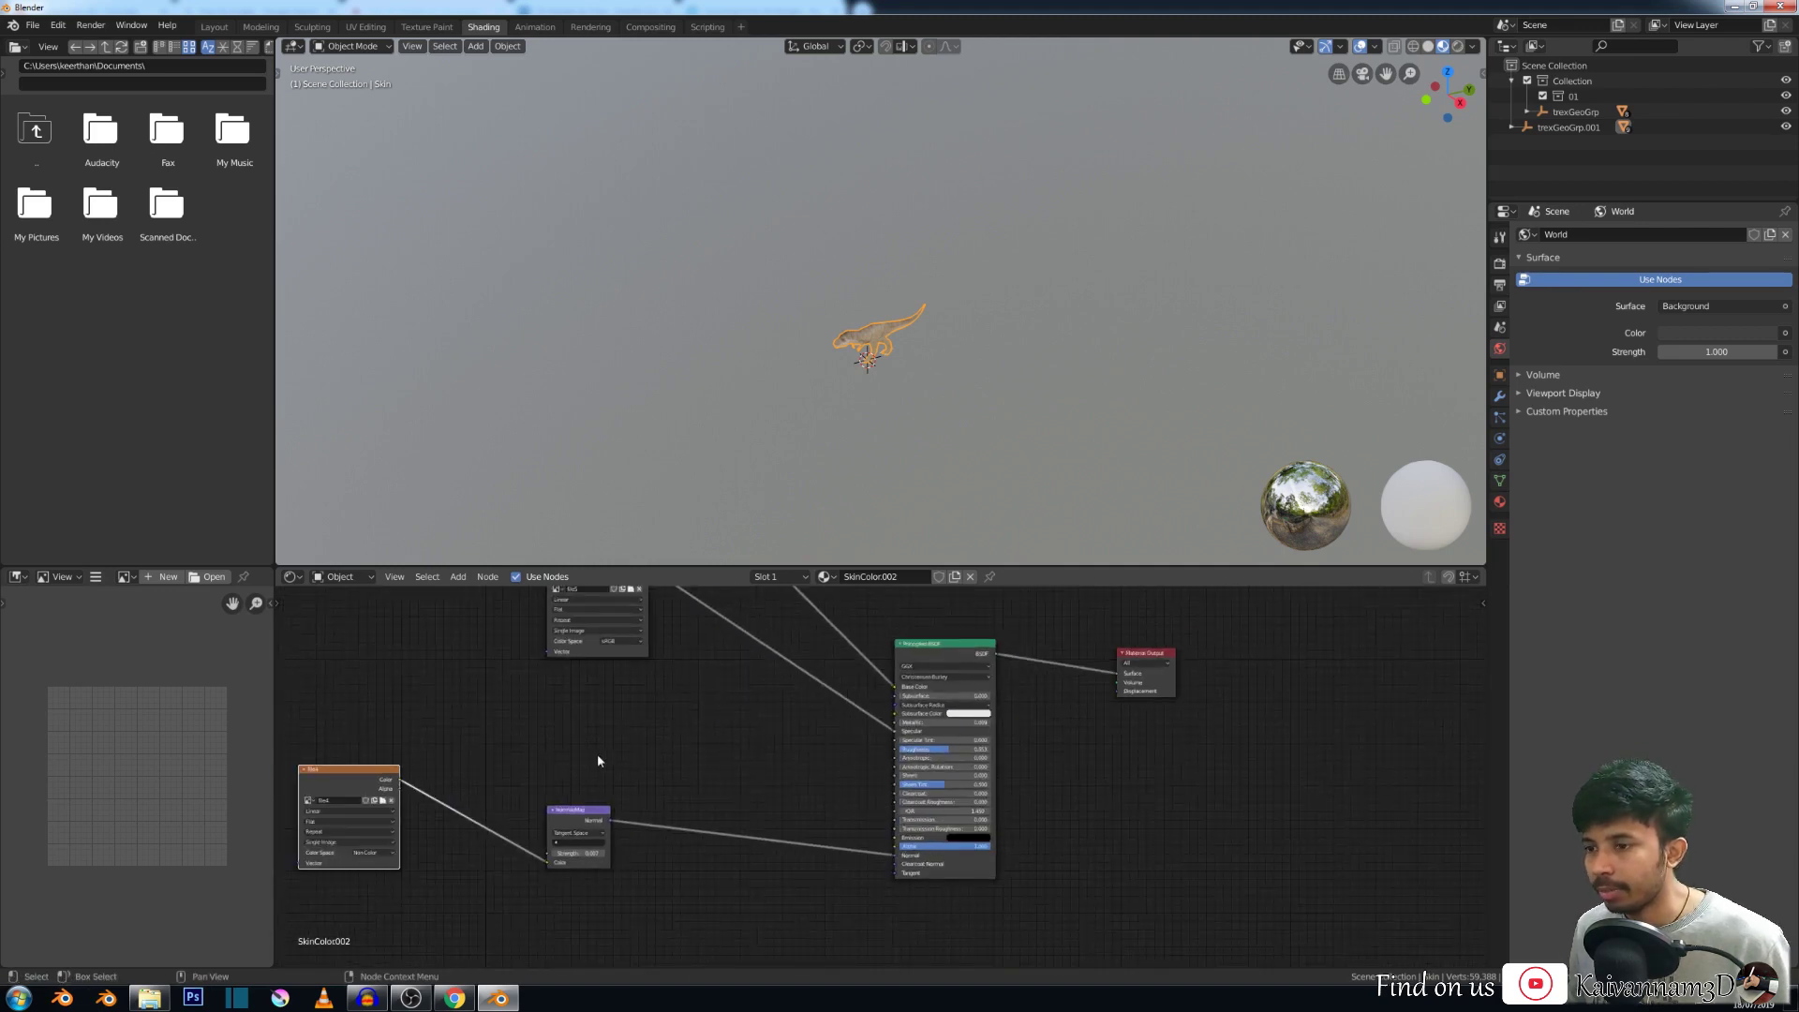
Orbit around the T-rex, toggle its mesh into Edit Mode and back to Object Mode.
{"action": "scroll", "coordinate": [607, 748], "scroll_direction": "up", "scroll_amount": 1}
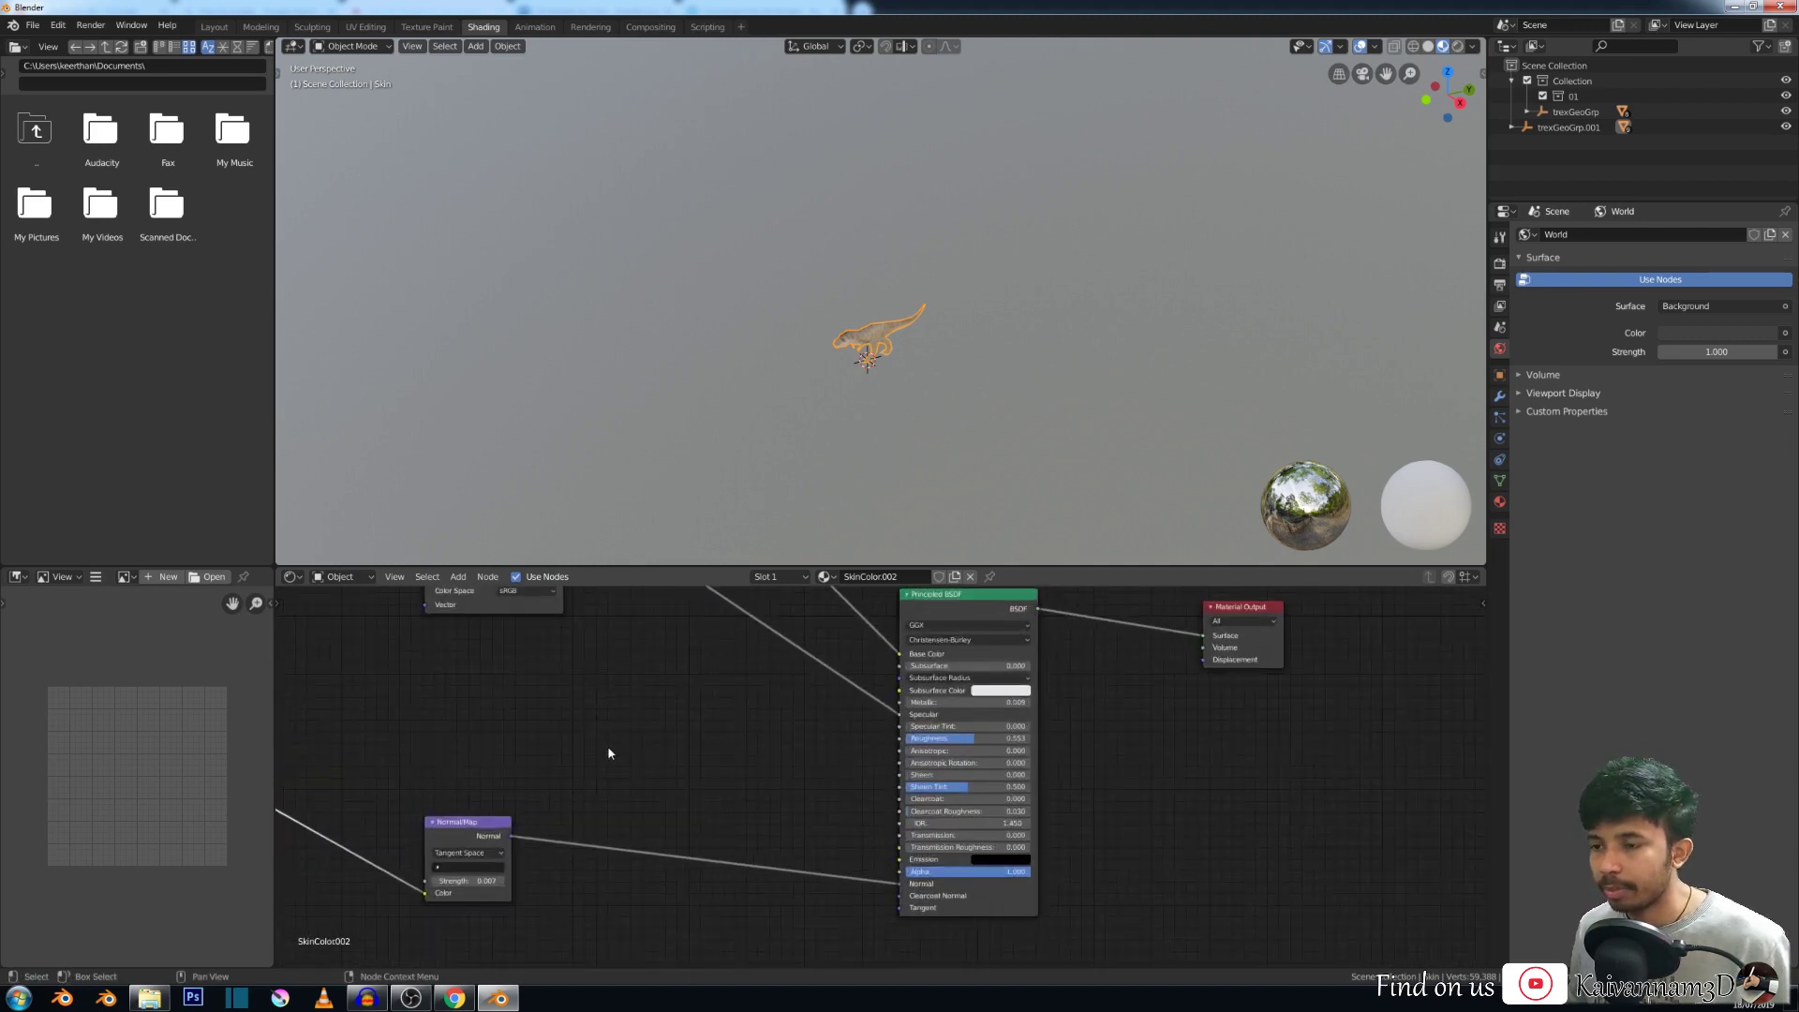
{"action": "scroll", "coordinate": [656, 731], "scroll_direction": "down", "scroll_amount": 2}
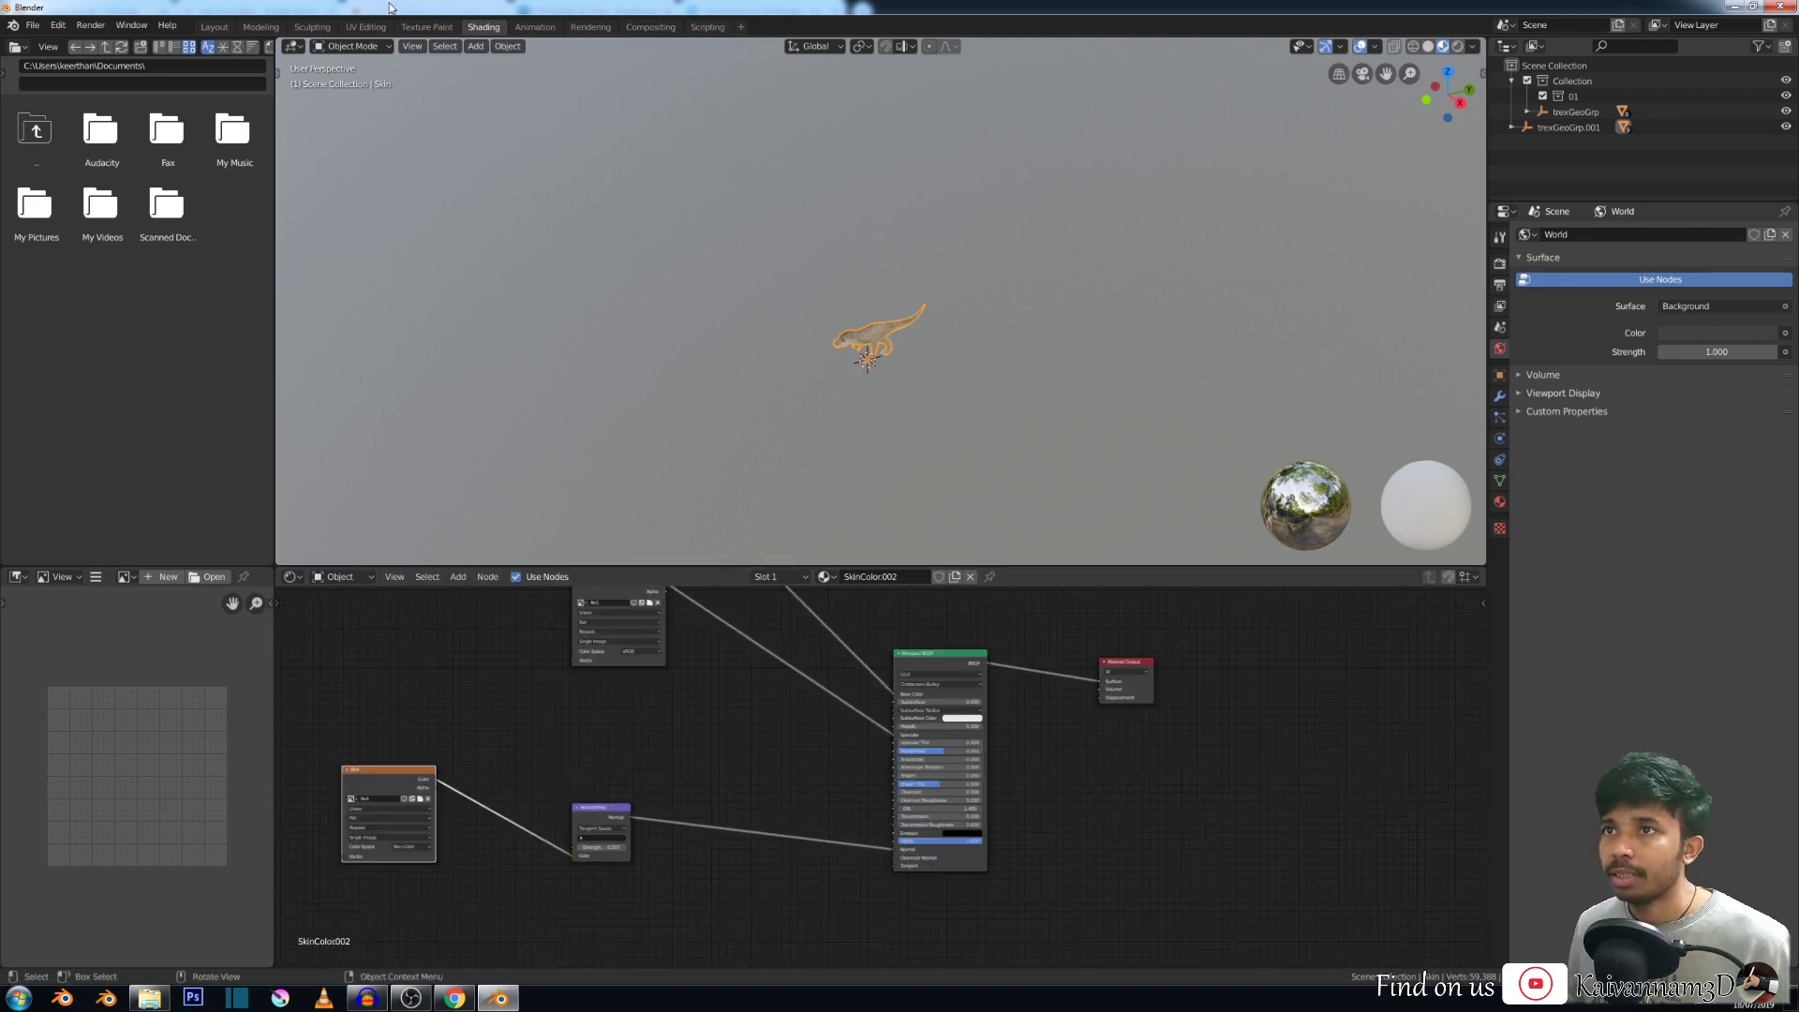
{"action": "middle_click_drag", "start_coordinate": [741, 495], "coordinate": [715, 434]}
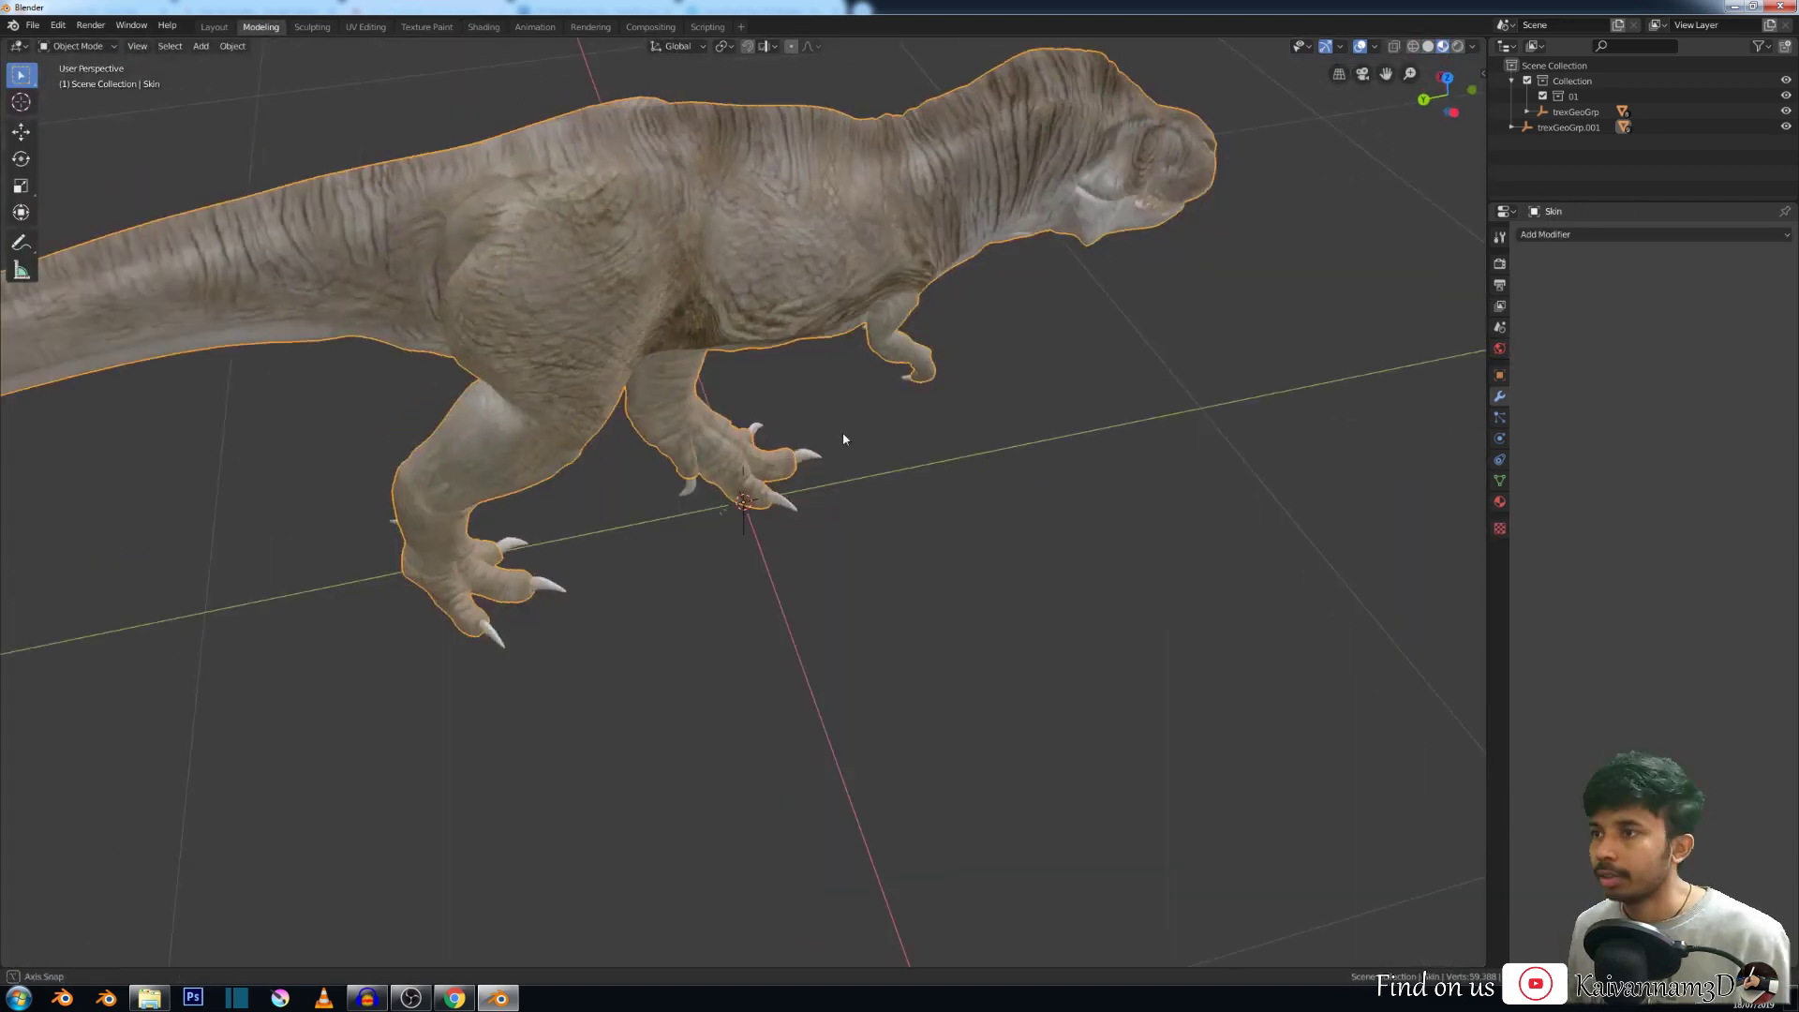
{"action": "middle_click_drag", "start_coordinate": [843, 439], "coordinate": [775, 255]}
{"action": "key", "text": "Tab"}
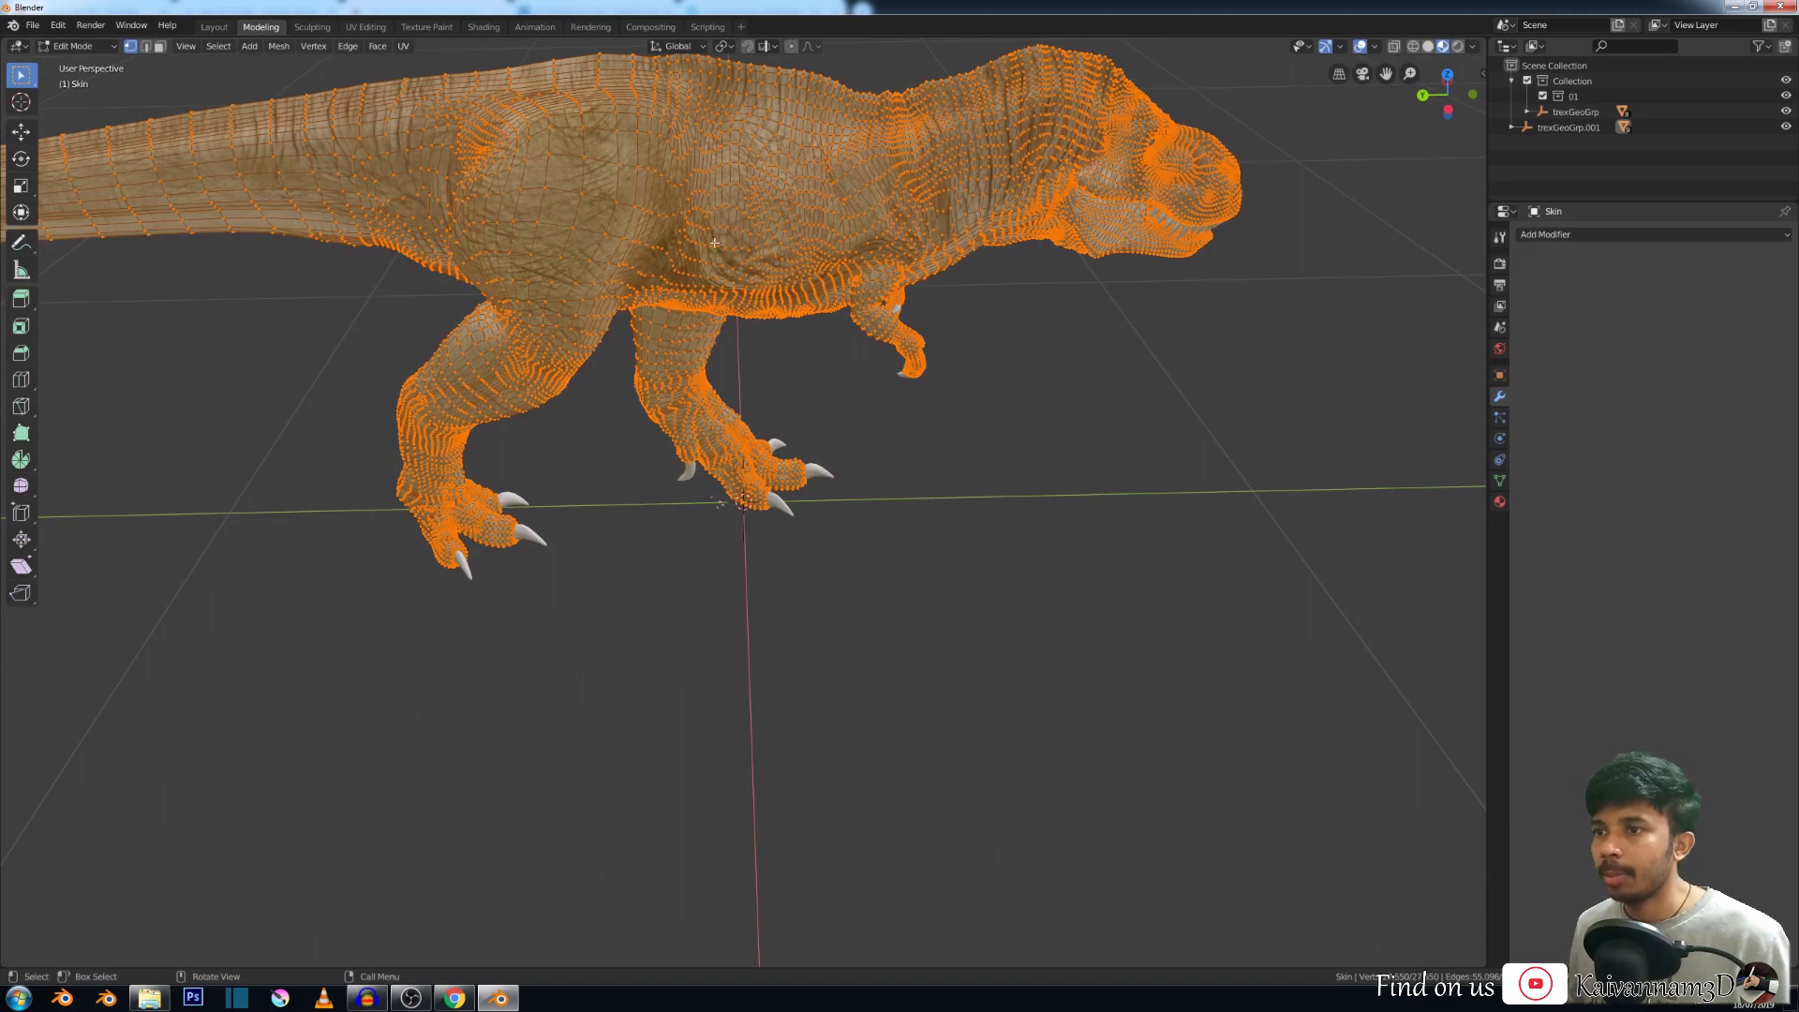
{"action": "scroll", "coordinate": [1037, 169], "scroll_direction": "down", "scroll_amount": 6}
{"action": "middle_click_drag", "start_coordinate": [936, 229], "coordinate": [751, 295]}
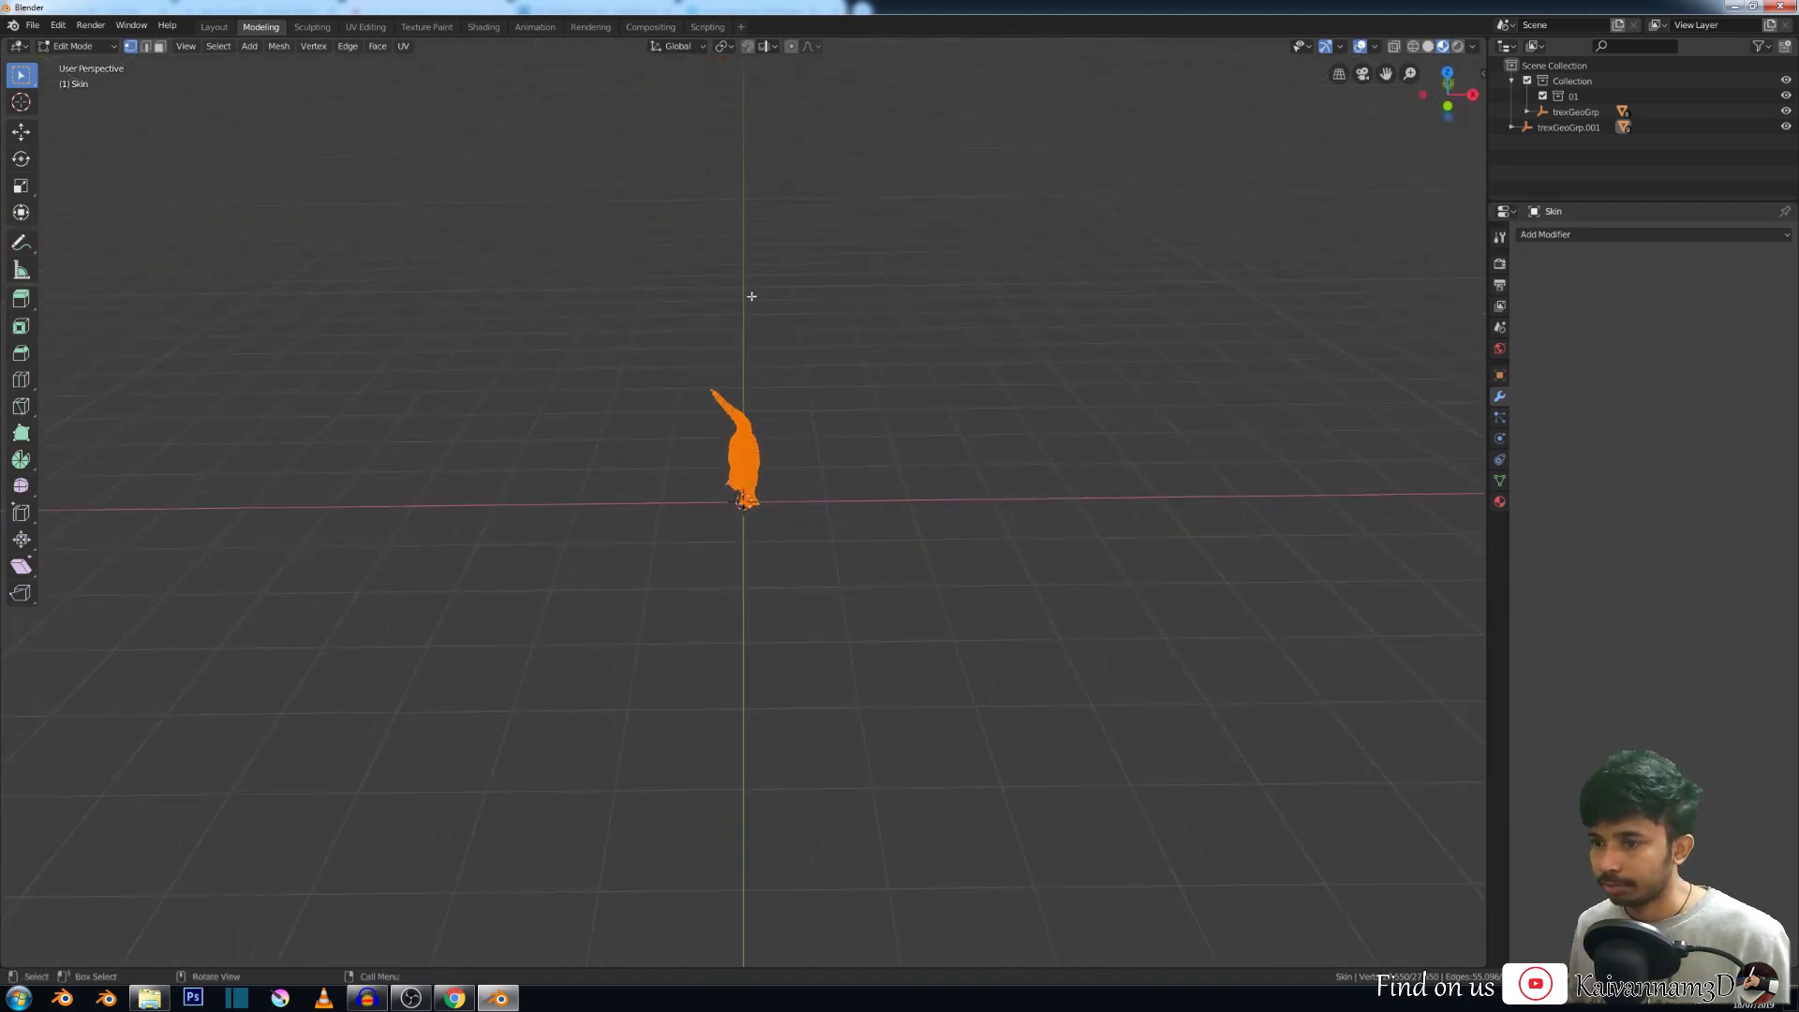
{"action": "key", "text": "Tab"}
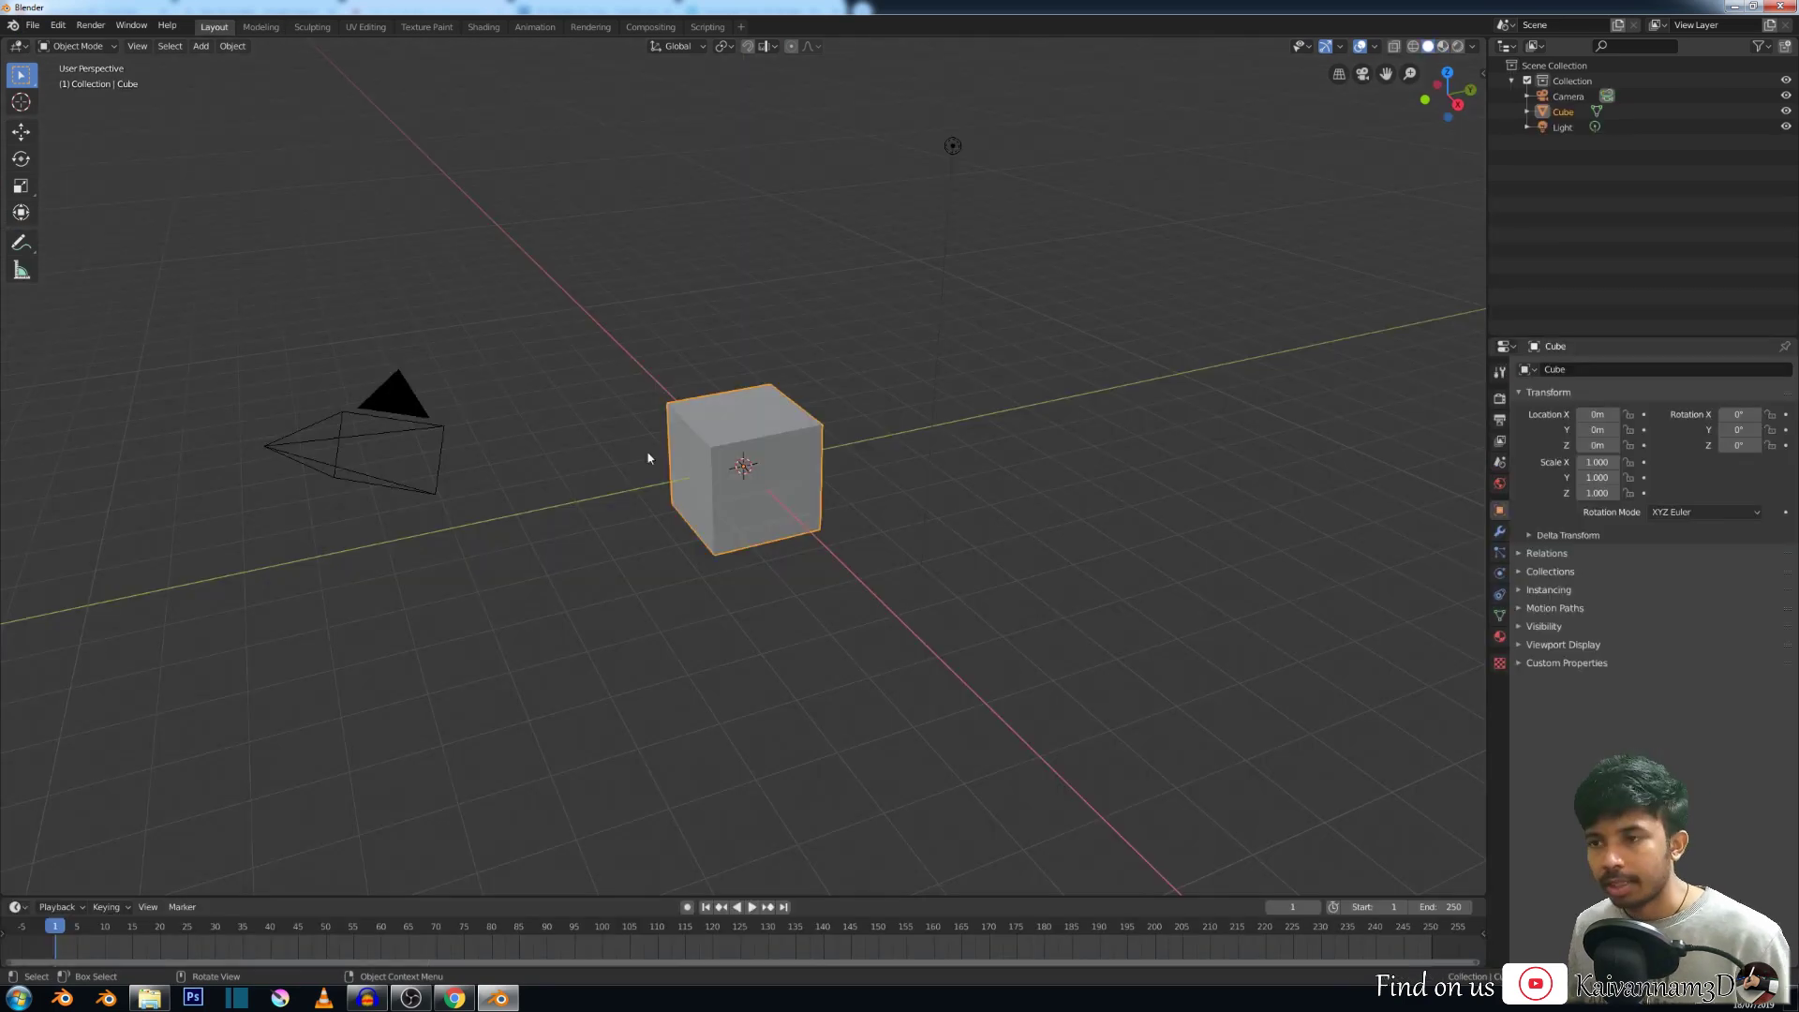
From the File menu's export list, choose Wavefront (.obj) for the default cube scene.
{"action": "left_click", "coordinate": [38, 27]}
{"action": "mouse_move", "coordinate": [95, 246]}
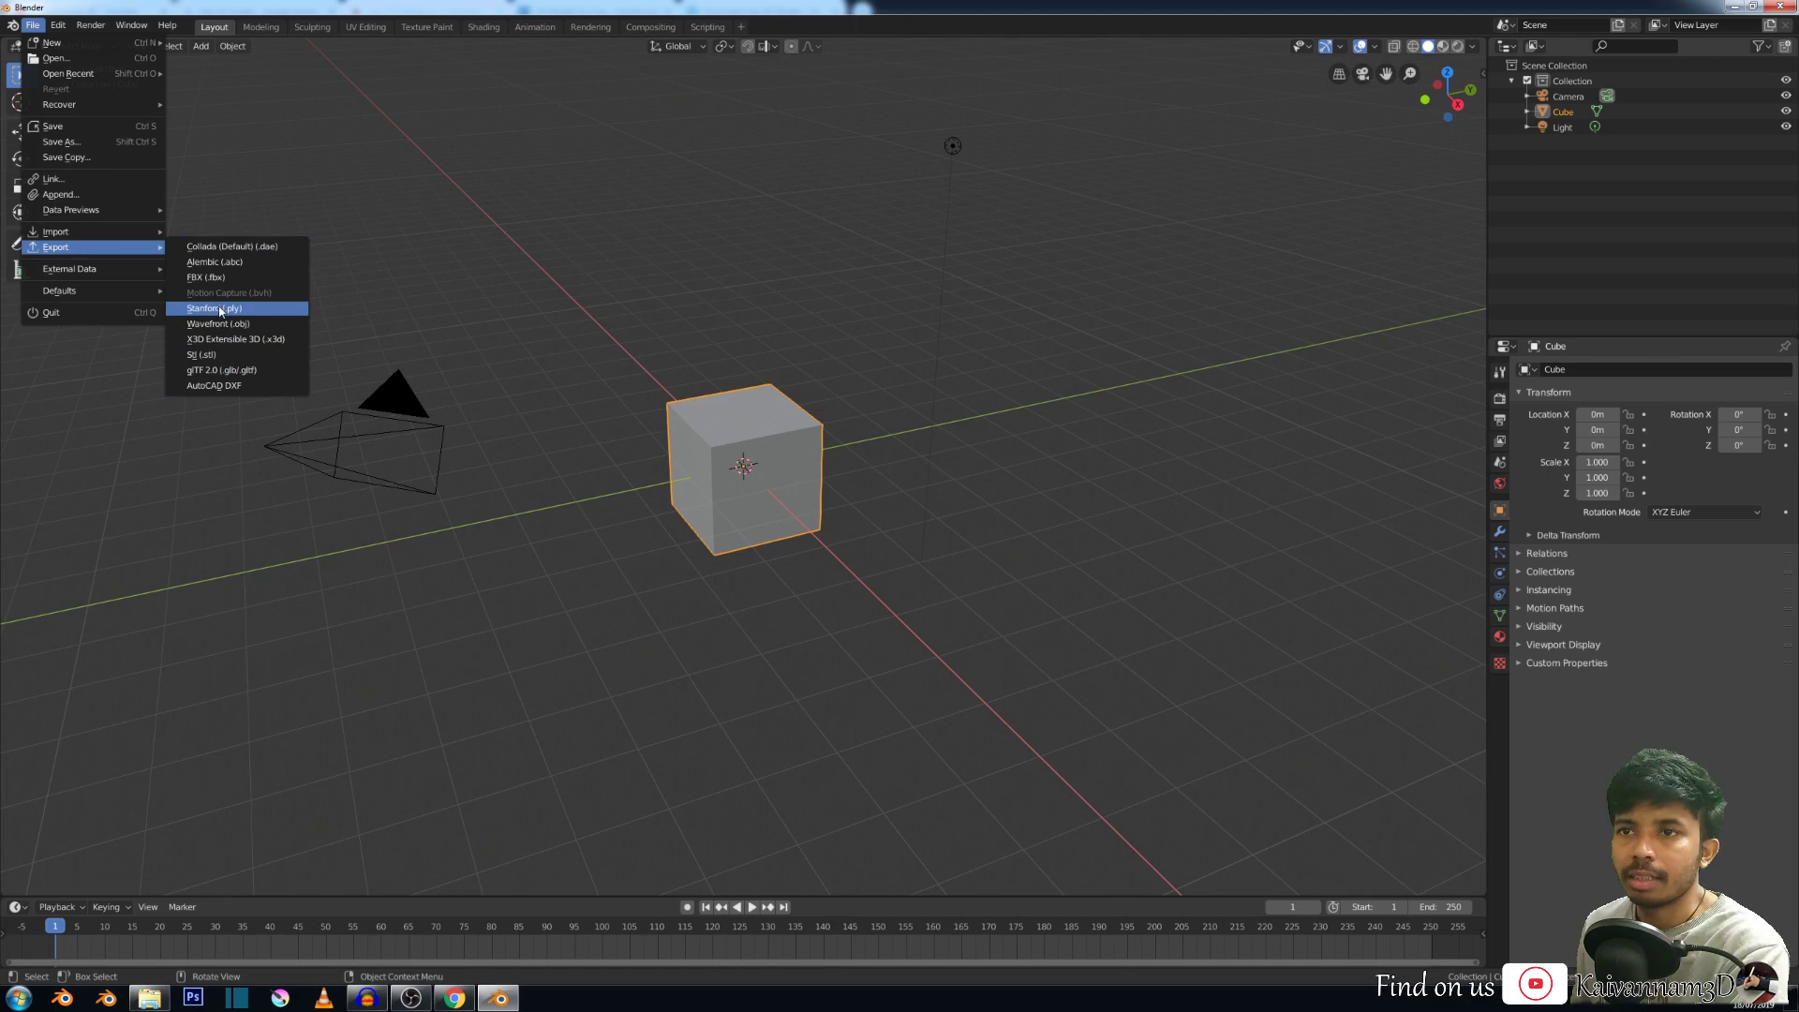
{"action": "left_click", "coordinate": [234, 339]}
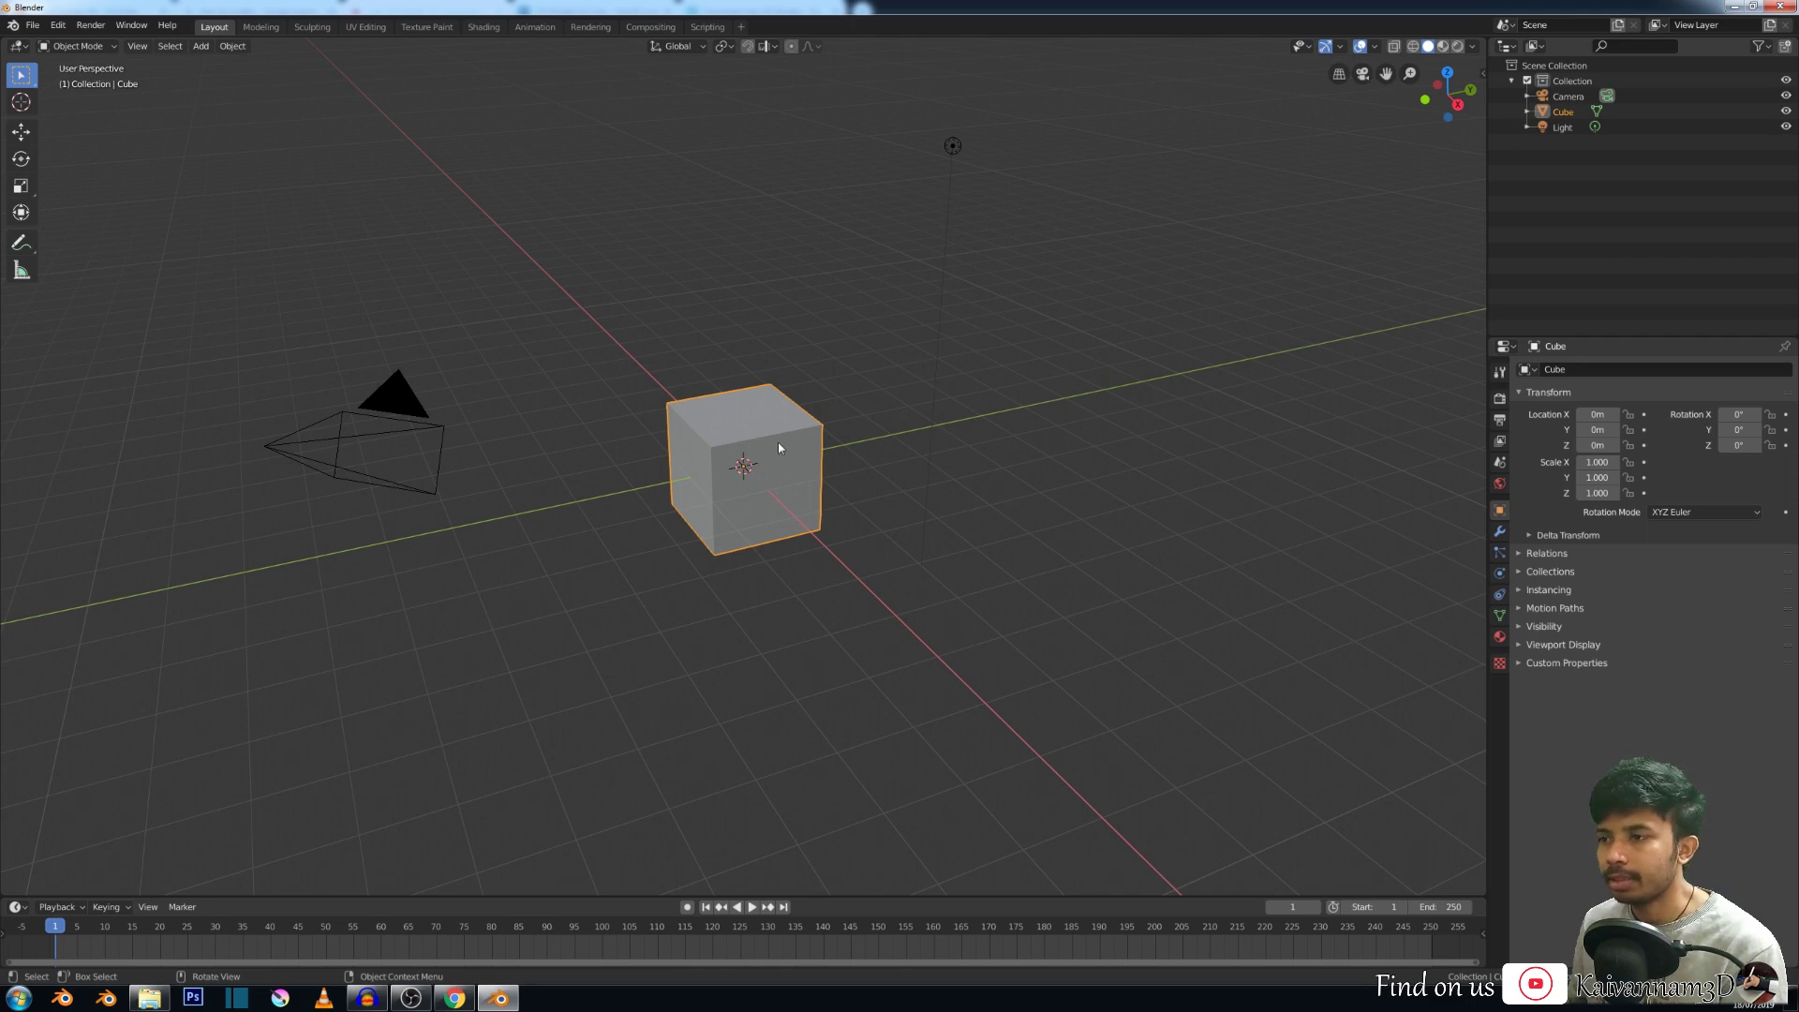
{"action": "scroll", "coordinate": [694, 502], "scroll_direction": "up", "scroll_amount": 3}
{"action": "scroll", "coordinate": [690, 509], "scroll_direction": "down", "scroll_amount": 3}
{"action": "middle_click_drag", "start_coordinate": [690, 509], "coordinate": [740, 485]}
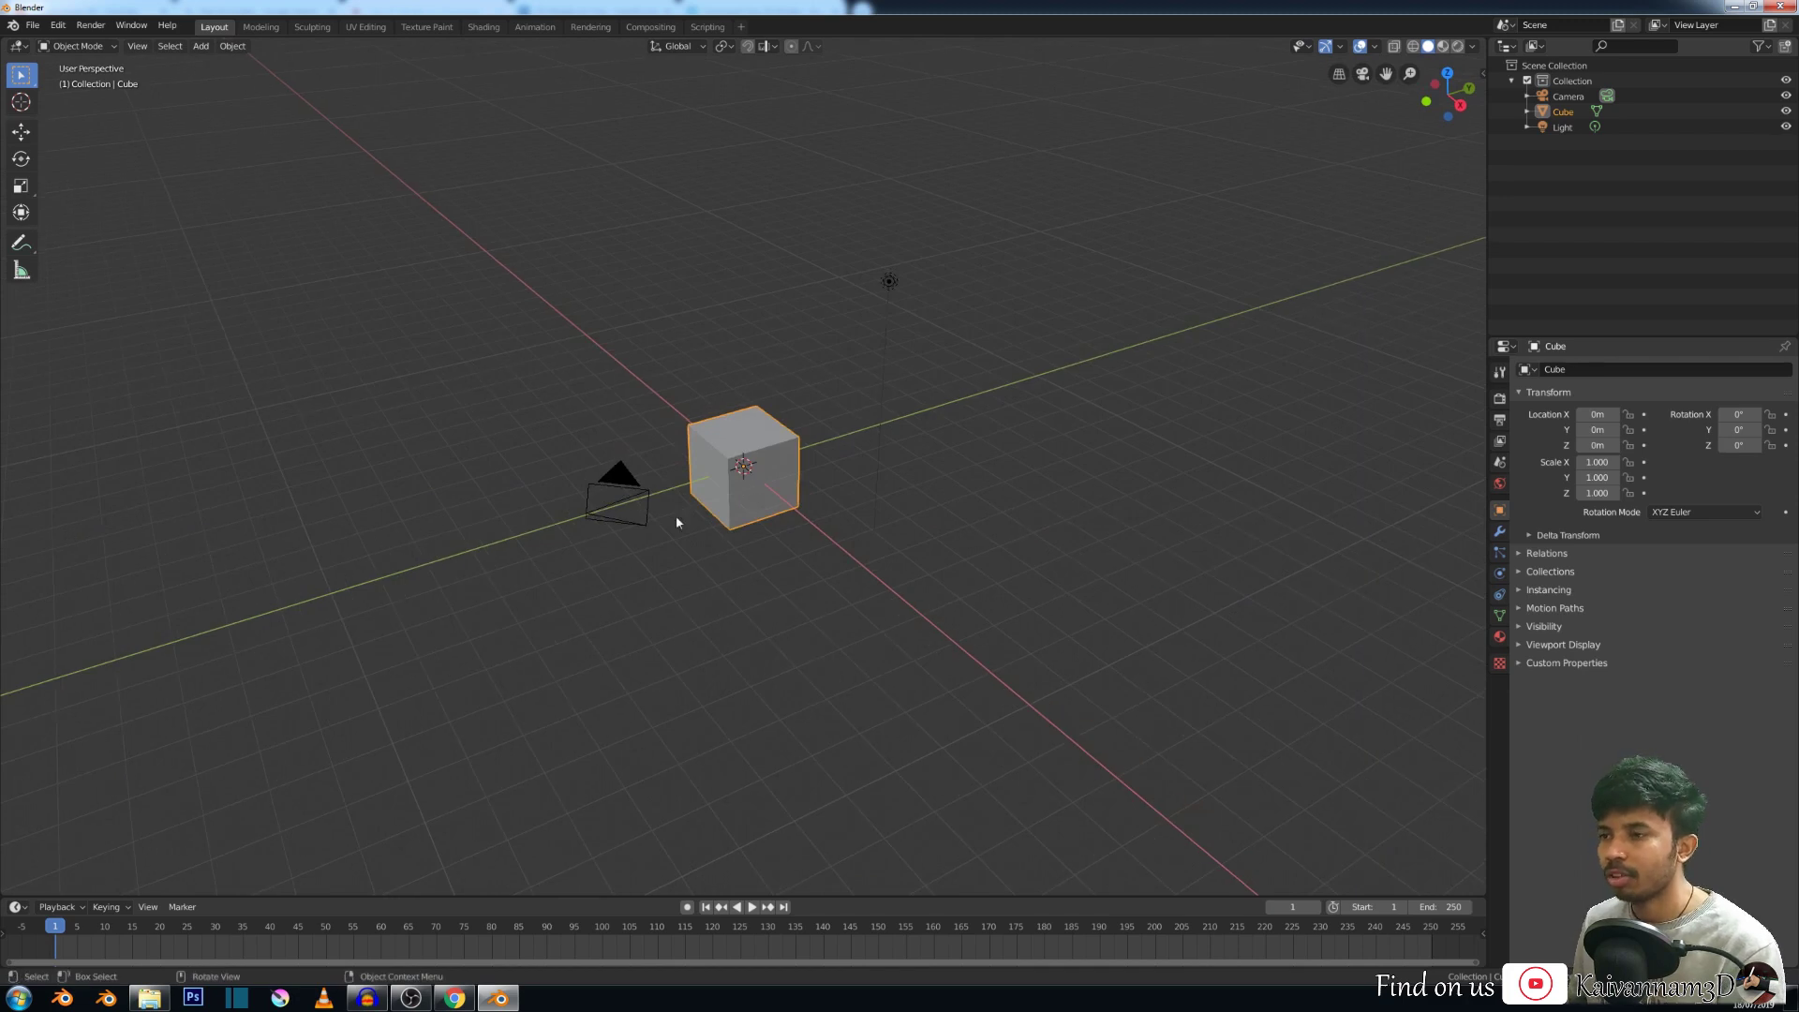
{"action": "left_click", "coordinate": [32, 25]}
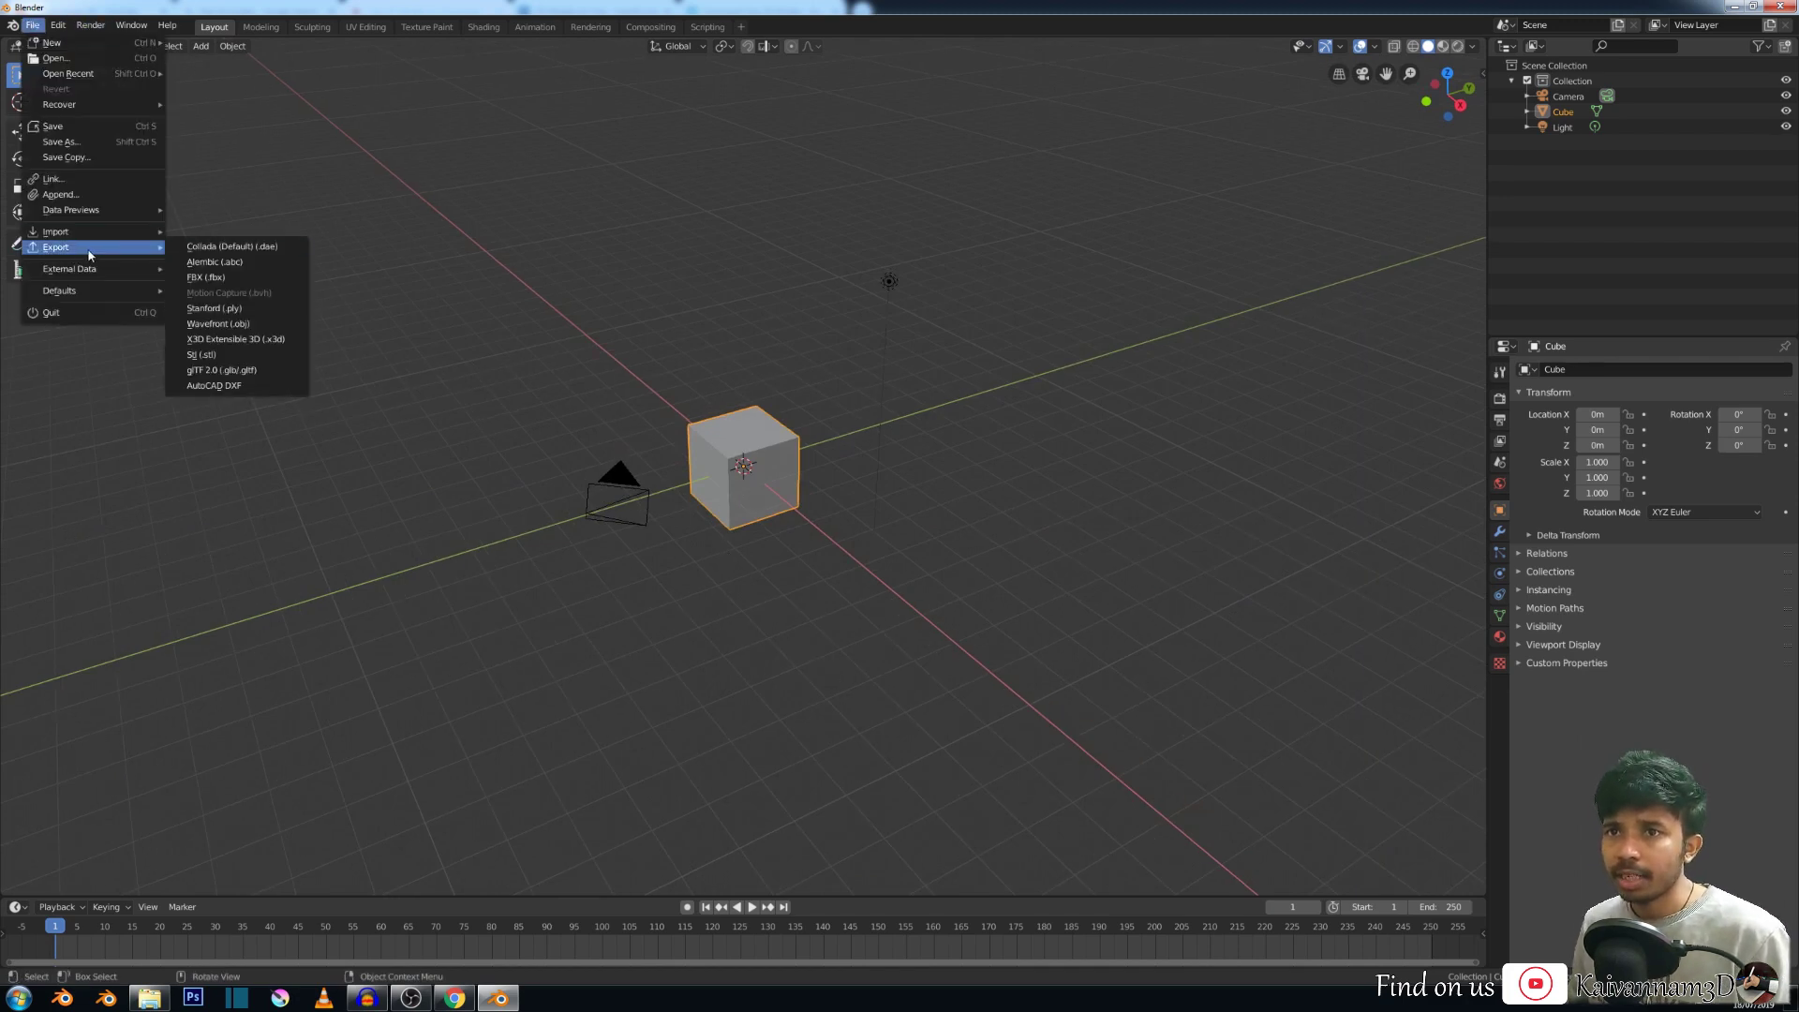
{"action": "left_click", "coordinate": [232, 325]}
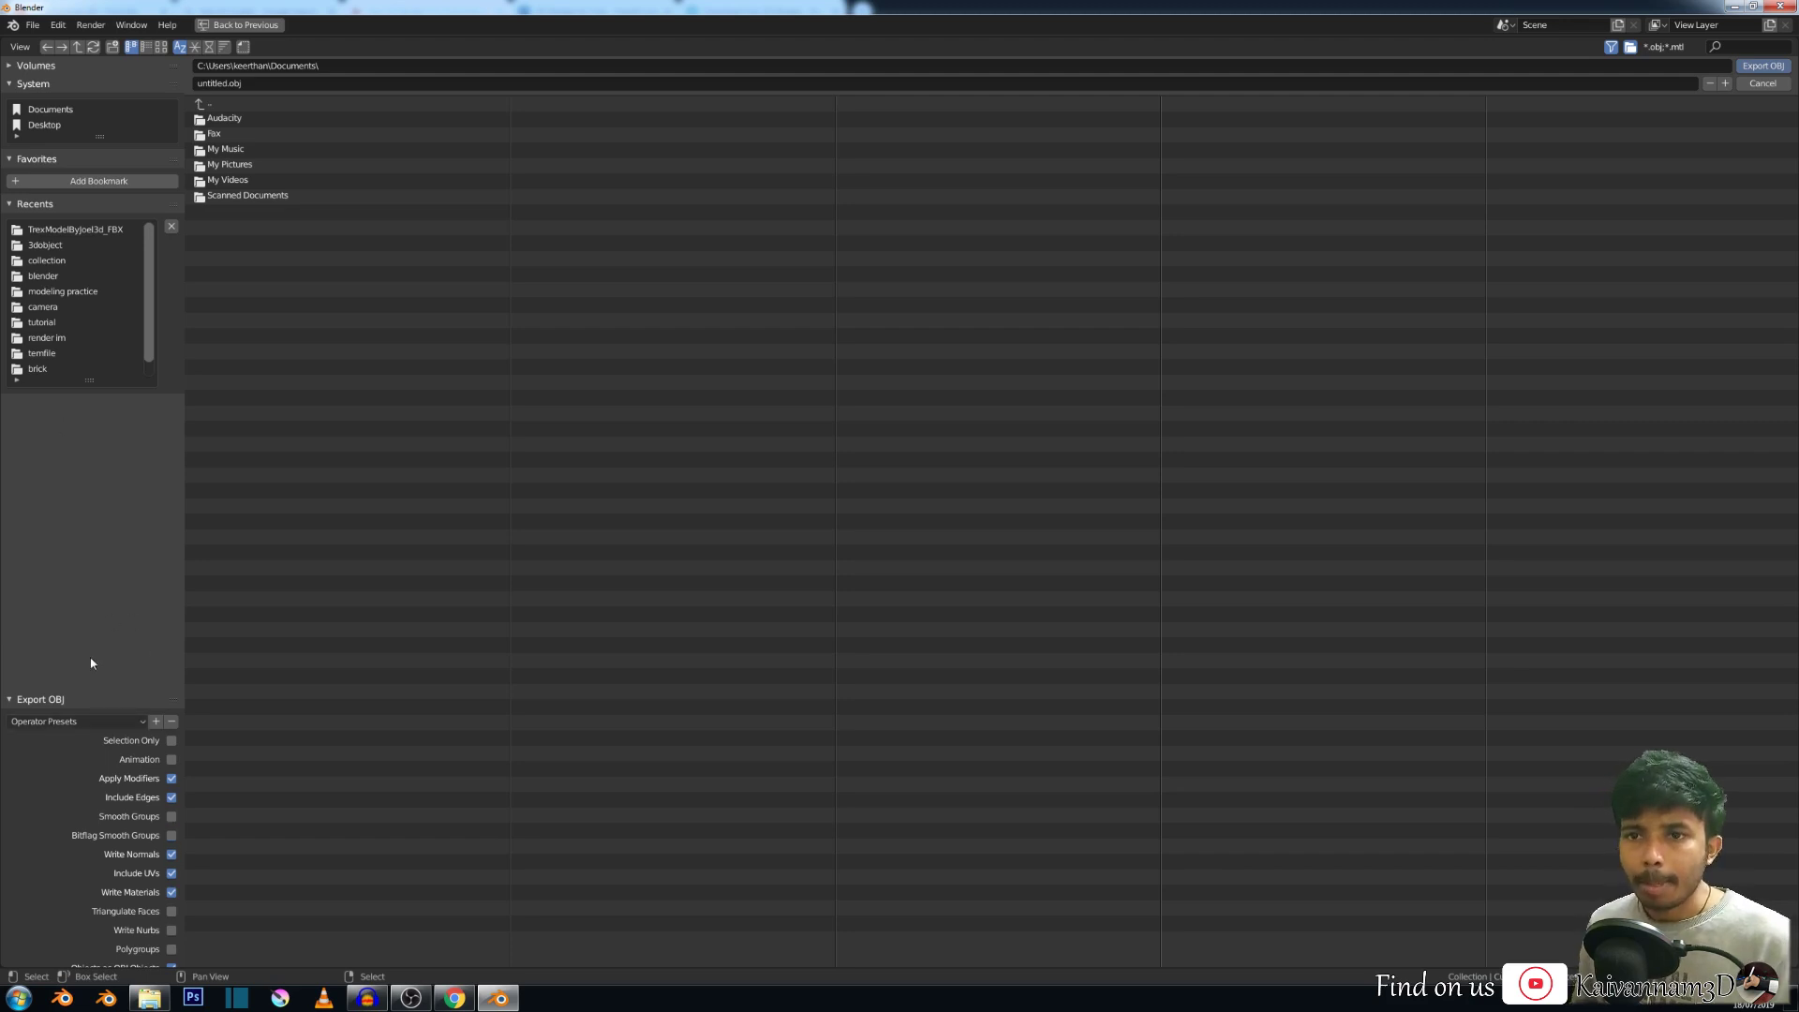
Point the export browser at the recent E:\collection\3dobject folder.
{"action": "left_click", "coordinate": [34, 83]}
{"action": "left_click", "coordinate": [35, 65]}
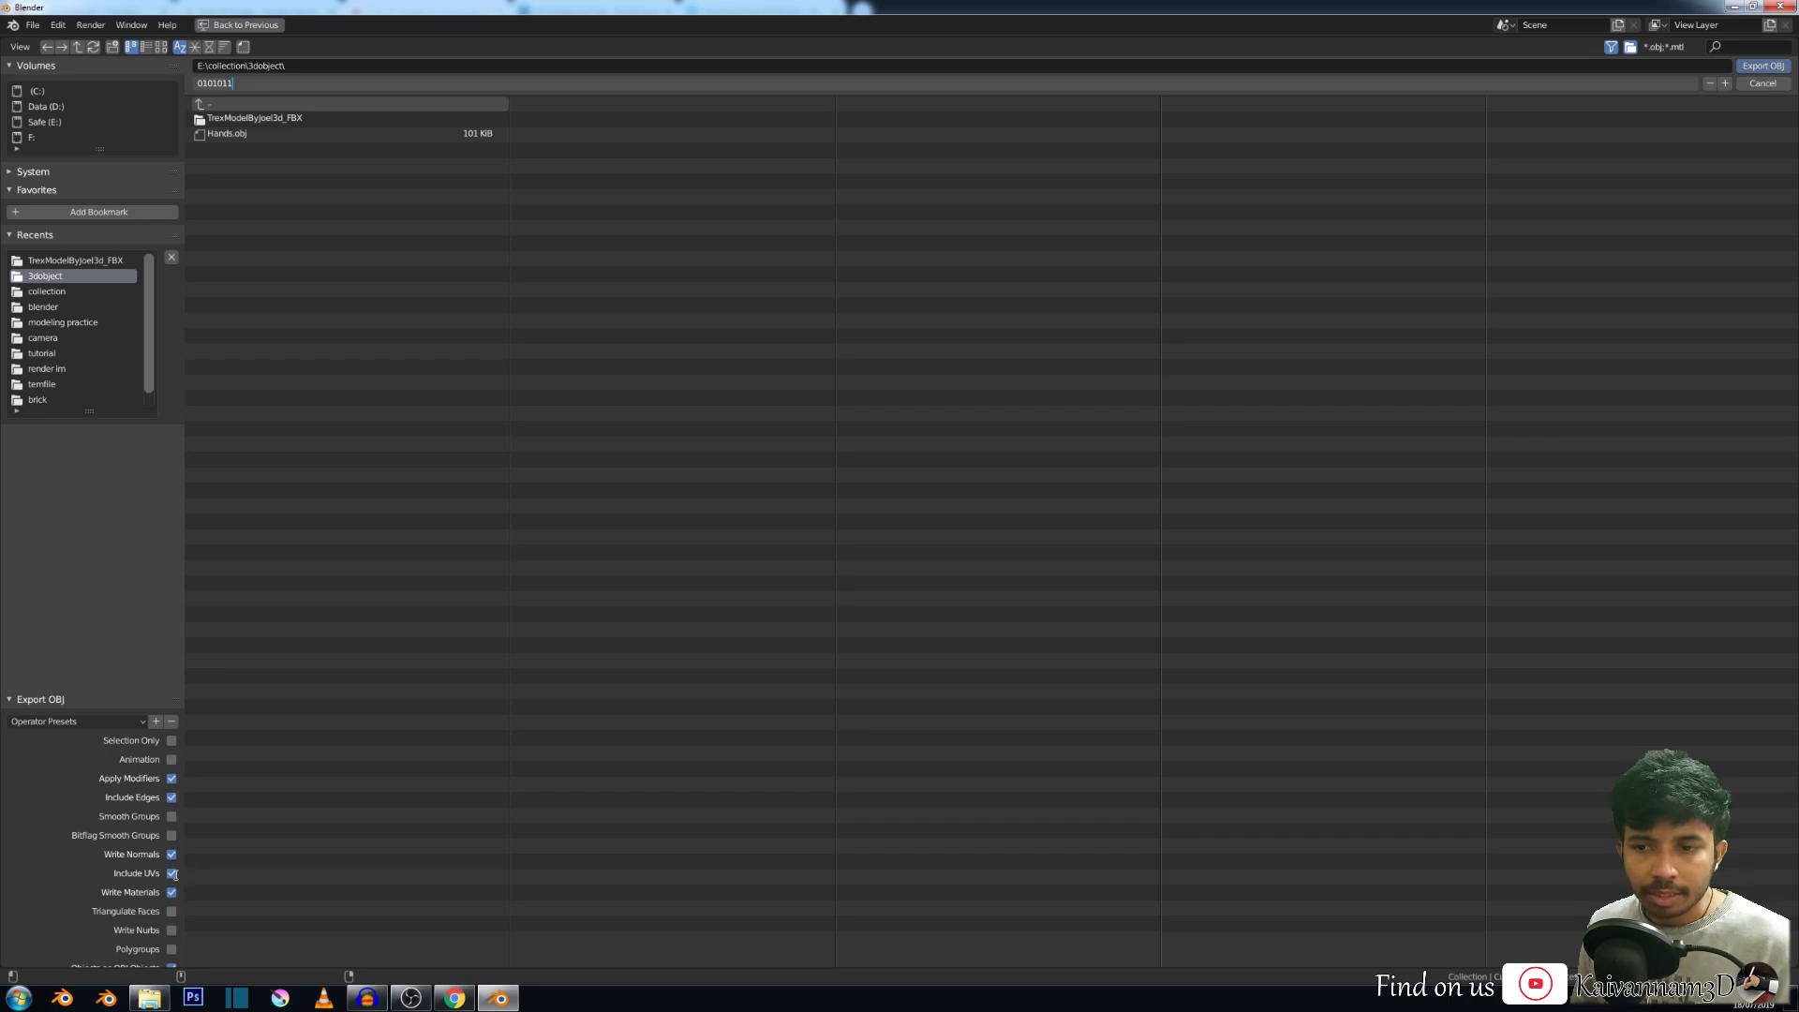
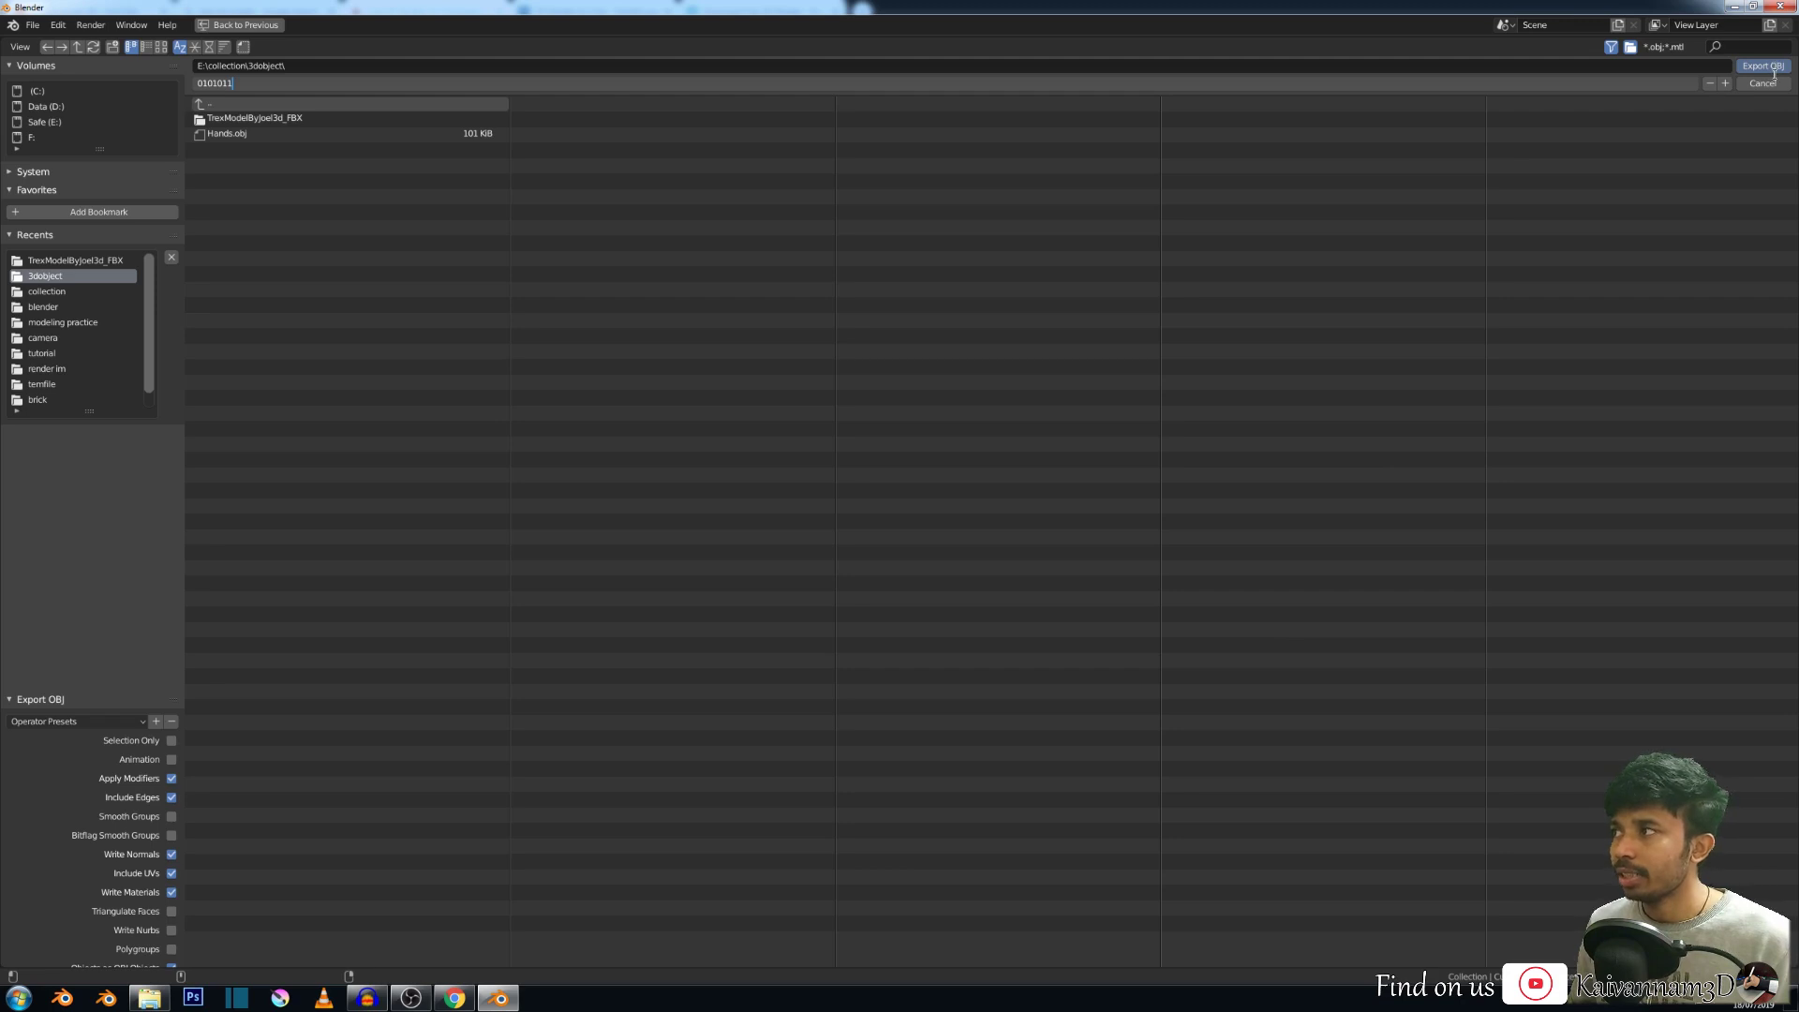
Cancel the OBJ export and orbit back to a nearly level view of the scene.
{"action": "key", "text": "Return"}
{"action": "middle_click_drag", "start_coordinate": [1059, 550], "coordinate": [751, 418]}
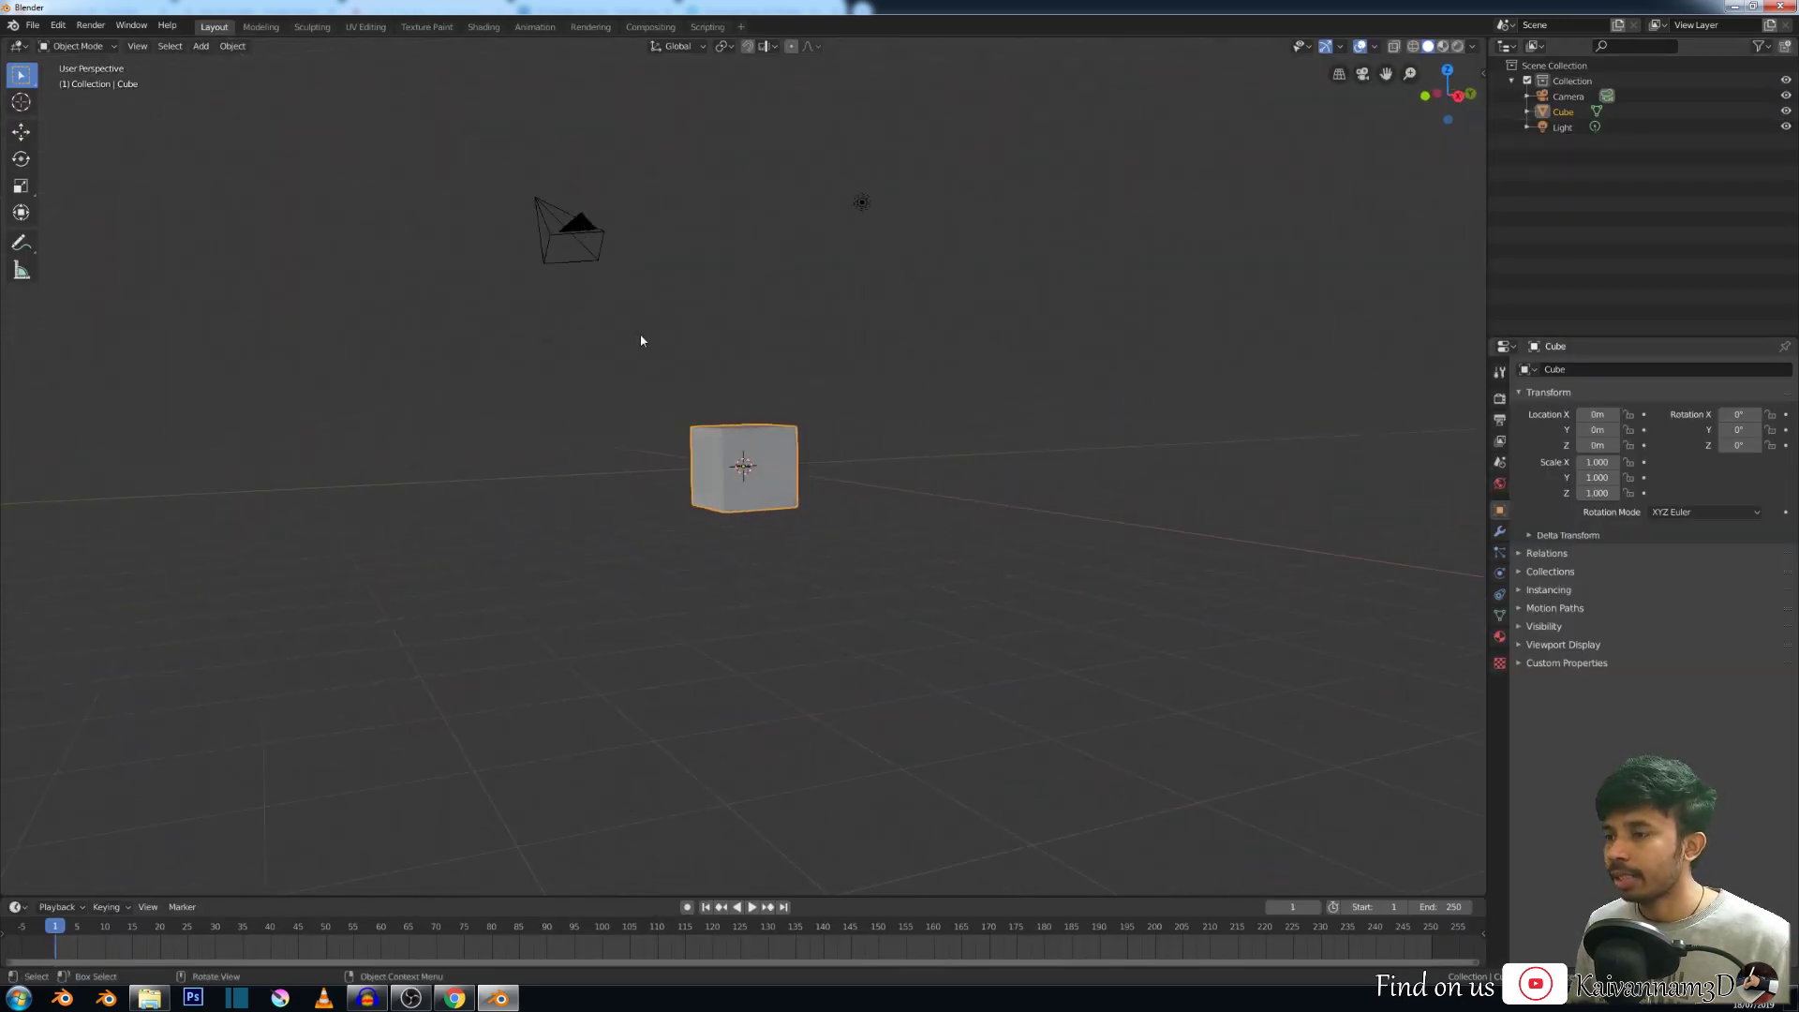
Orbit around the cube and browse its list of available modifiers.
{"action": "middle_click_drag", "start_coordinate": [642, 341], "coordinate": [648, 458]}
{"action": "scroll", "coordinate": [751, 446], "scroll_direction": "up", "scroll_amount": 7}
{"action": "middle_click_drag", "start_coordinate": [721, 409], "coordinate": [716, 376]}
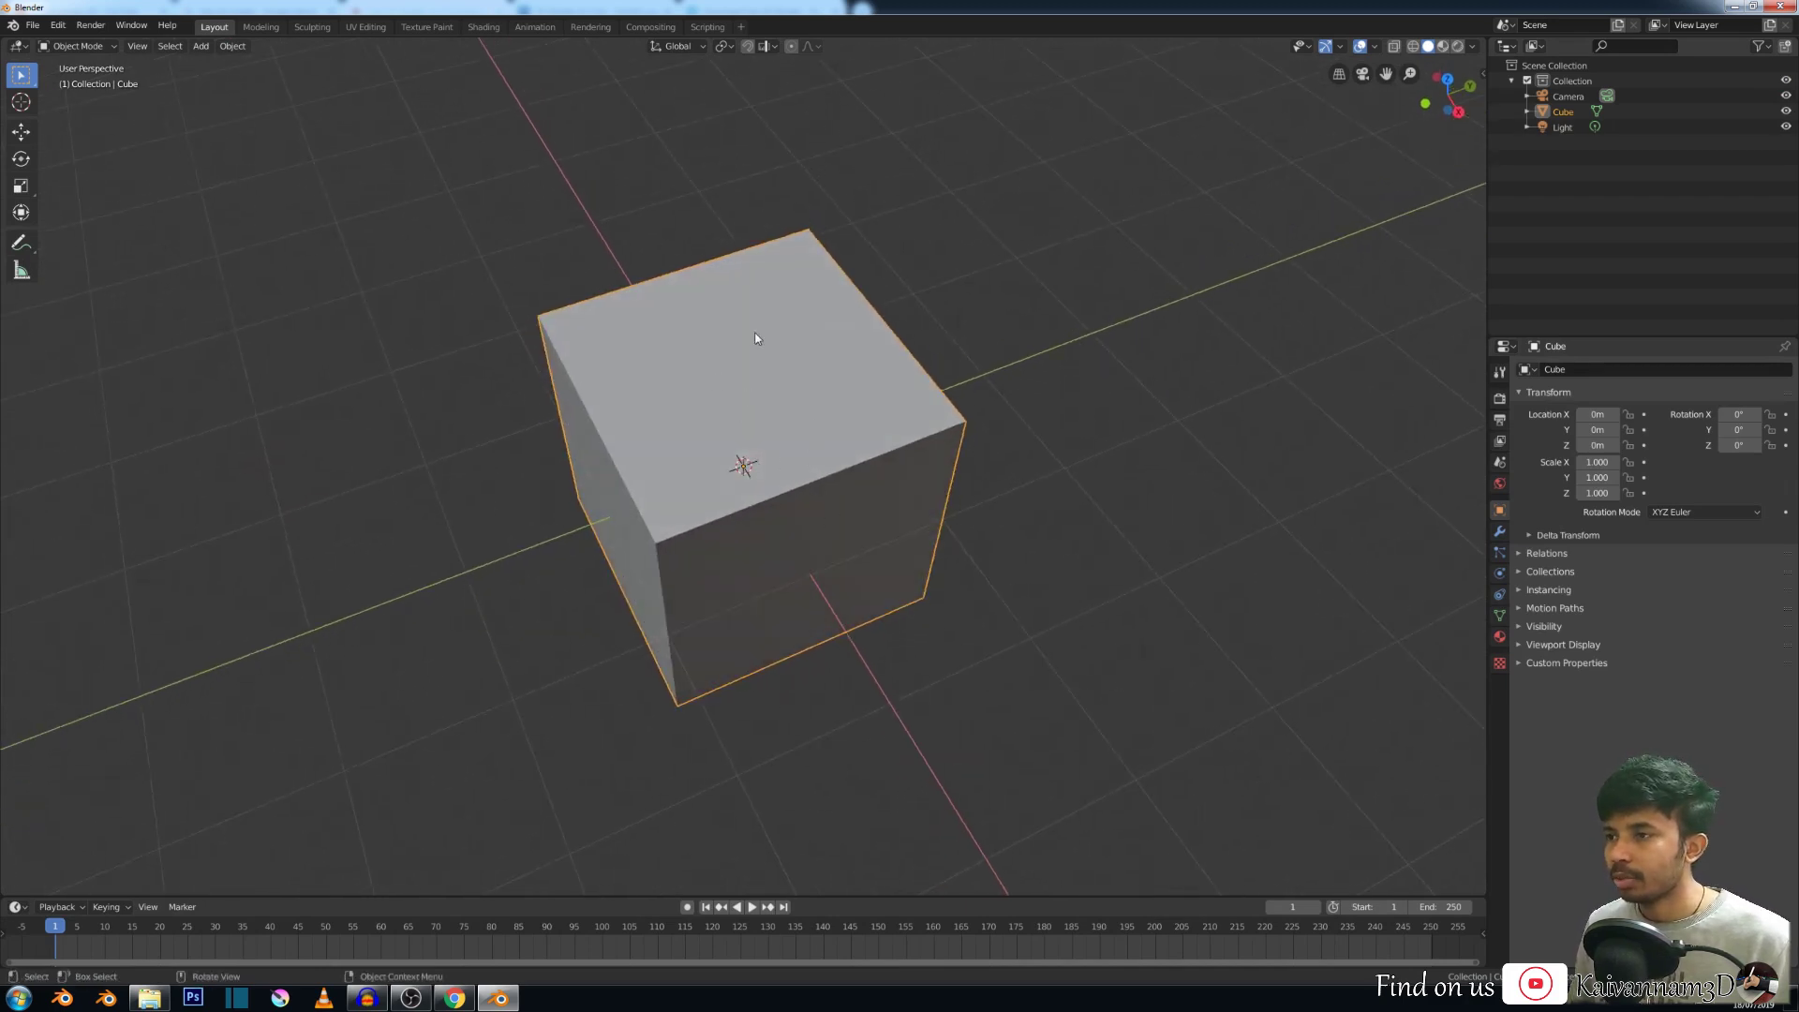
{"action": "middle_click_drag", "start_coordinate": [863, 501], "coordinate": [721, 386]}
{"action": "scroll", "coordinate": [728, 380], "scroll_direction": "down", "scroll_amount": 4}
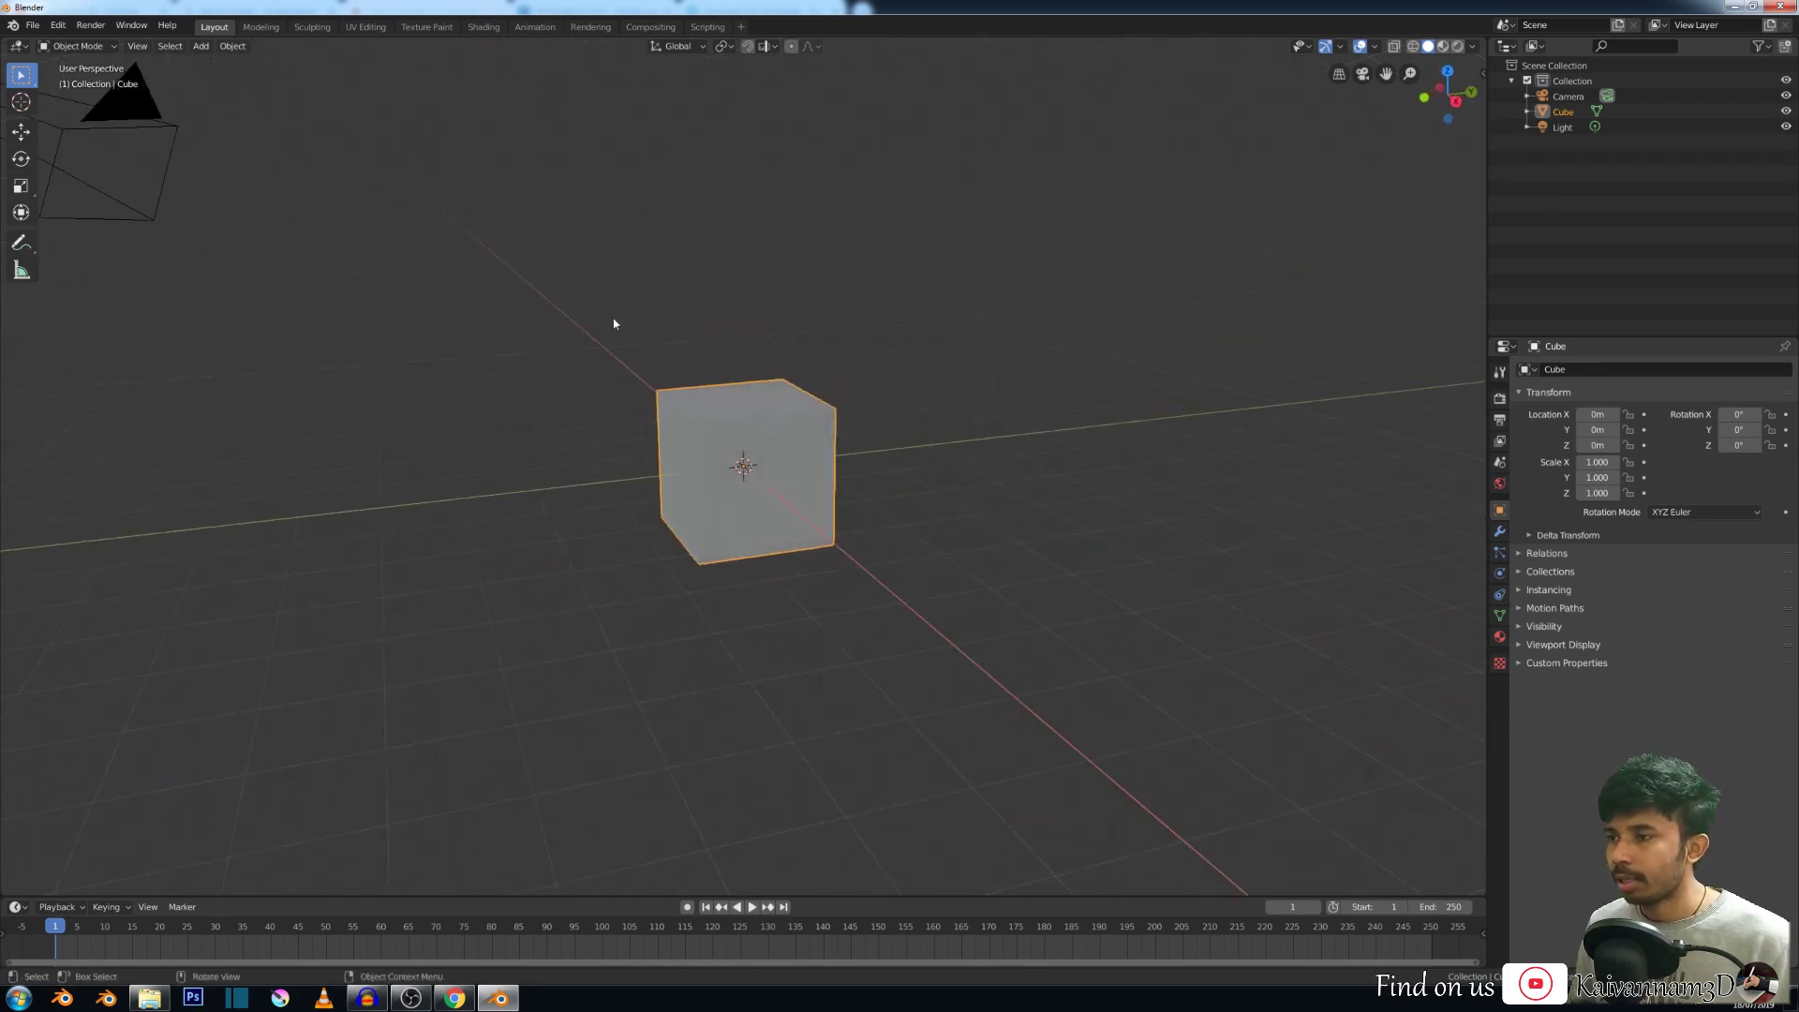
{"action": "left_click", "coordinate": [1499, 531]}
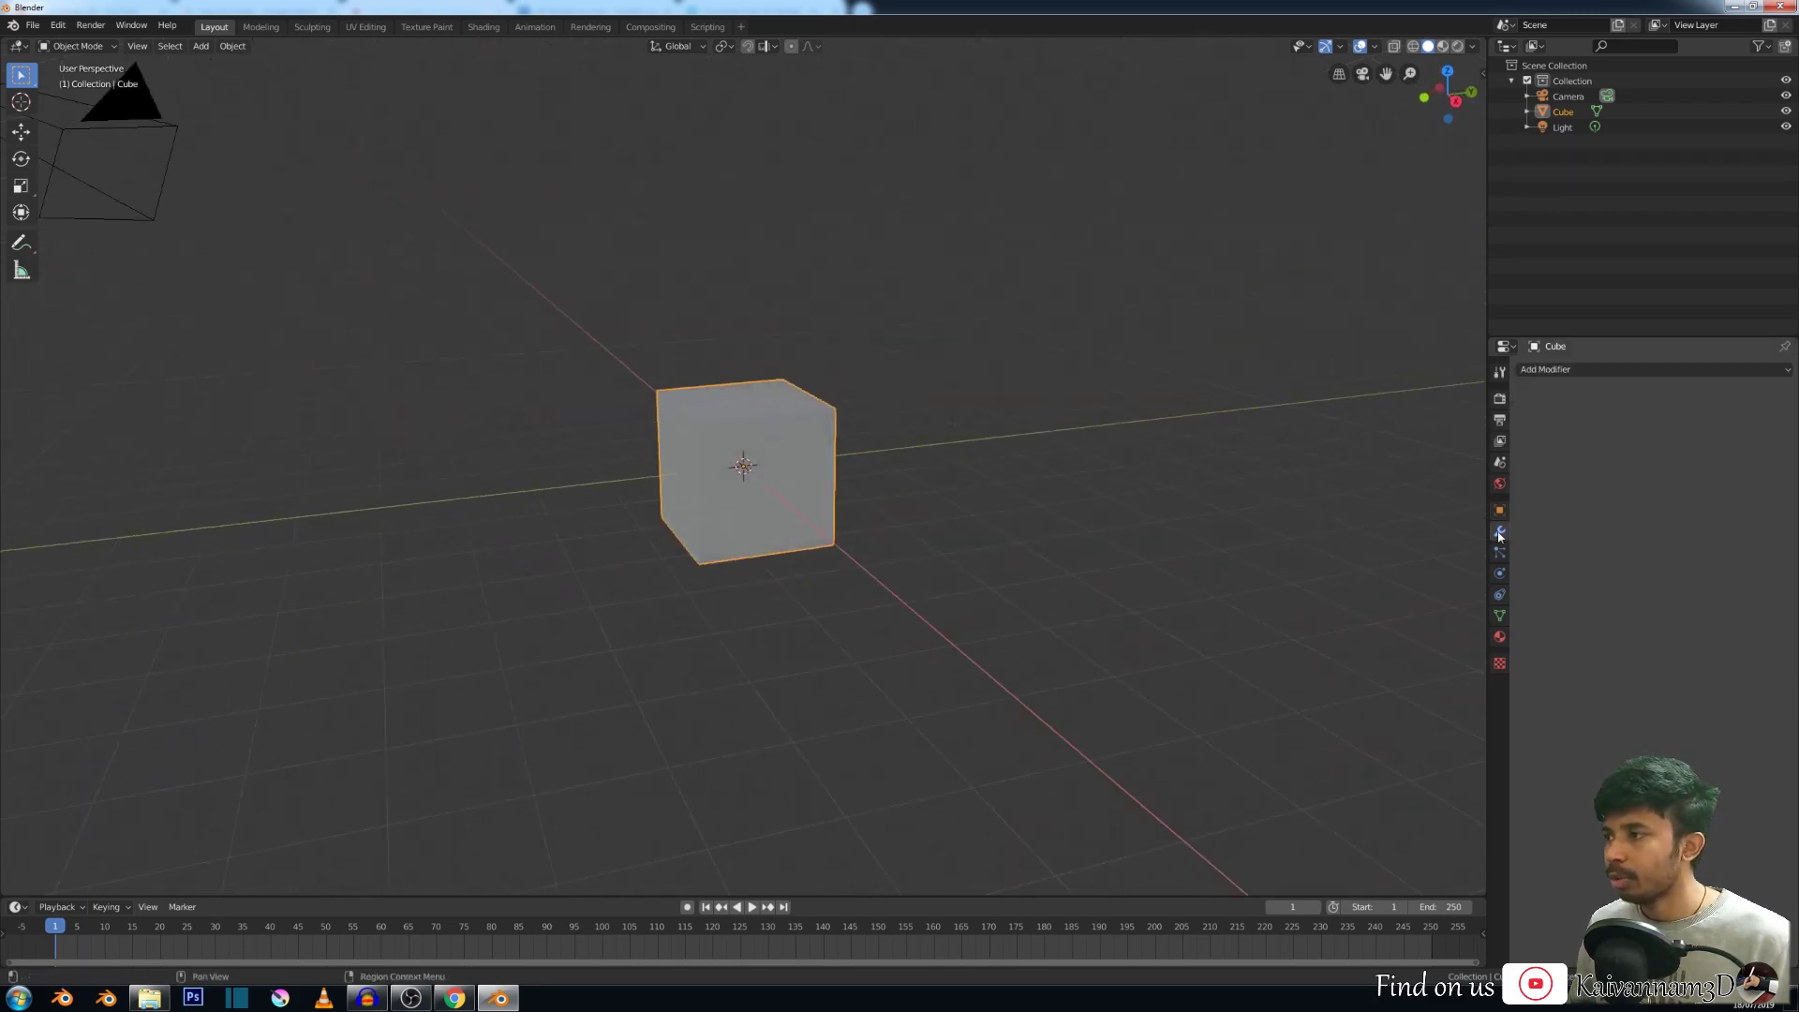
{"action": "left_click", "coordinate": [1555, 369]}
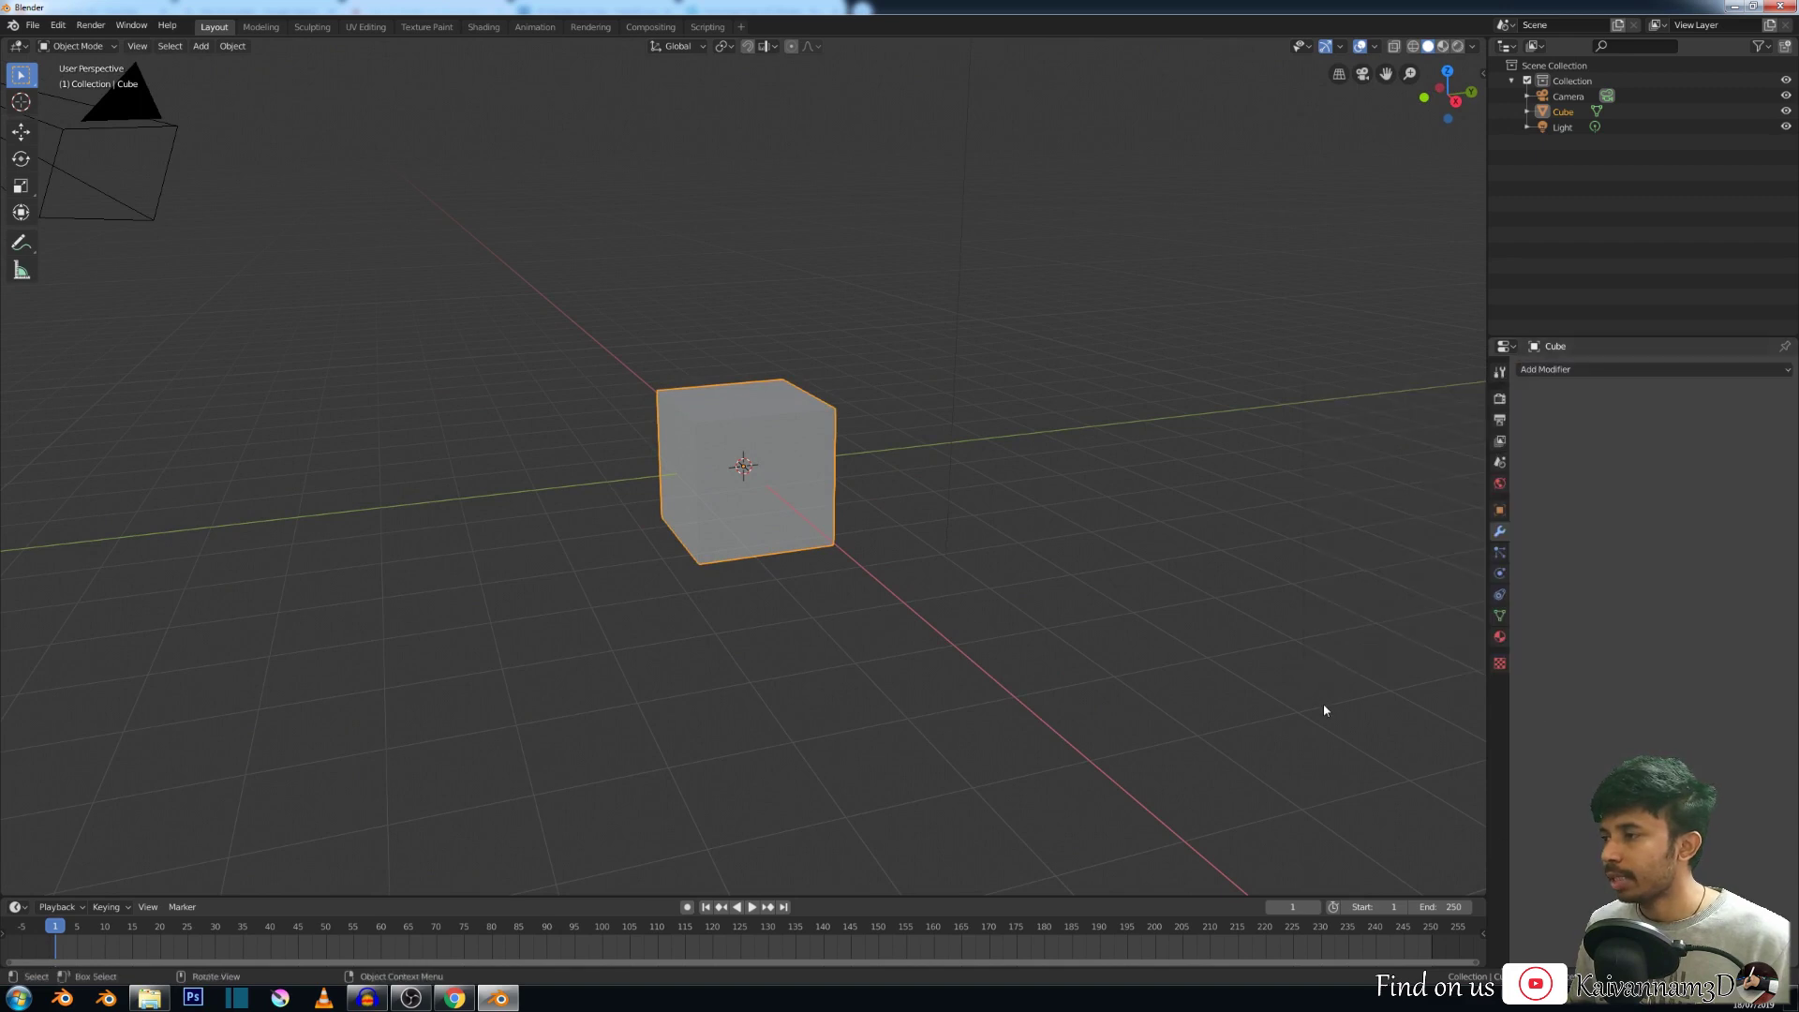
Orbit the view and toggle the cube into Edit Mode and back to Object Mode.
{"action": "middle_click_drag", "start_coordinate": [761, 472], "coordinate": [707, 485]}
{"action": "scroll", "coordinate": [761, 554], "scroll_direction": "up", "scroll_amount": 5}
{"action": "scroll", "coordinate": [764, 486], "scroll_direction": "down", "scroll_amount": 4}
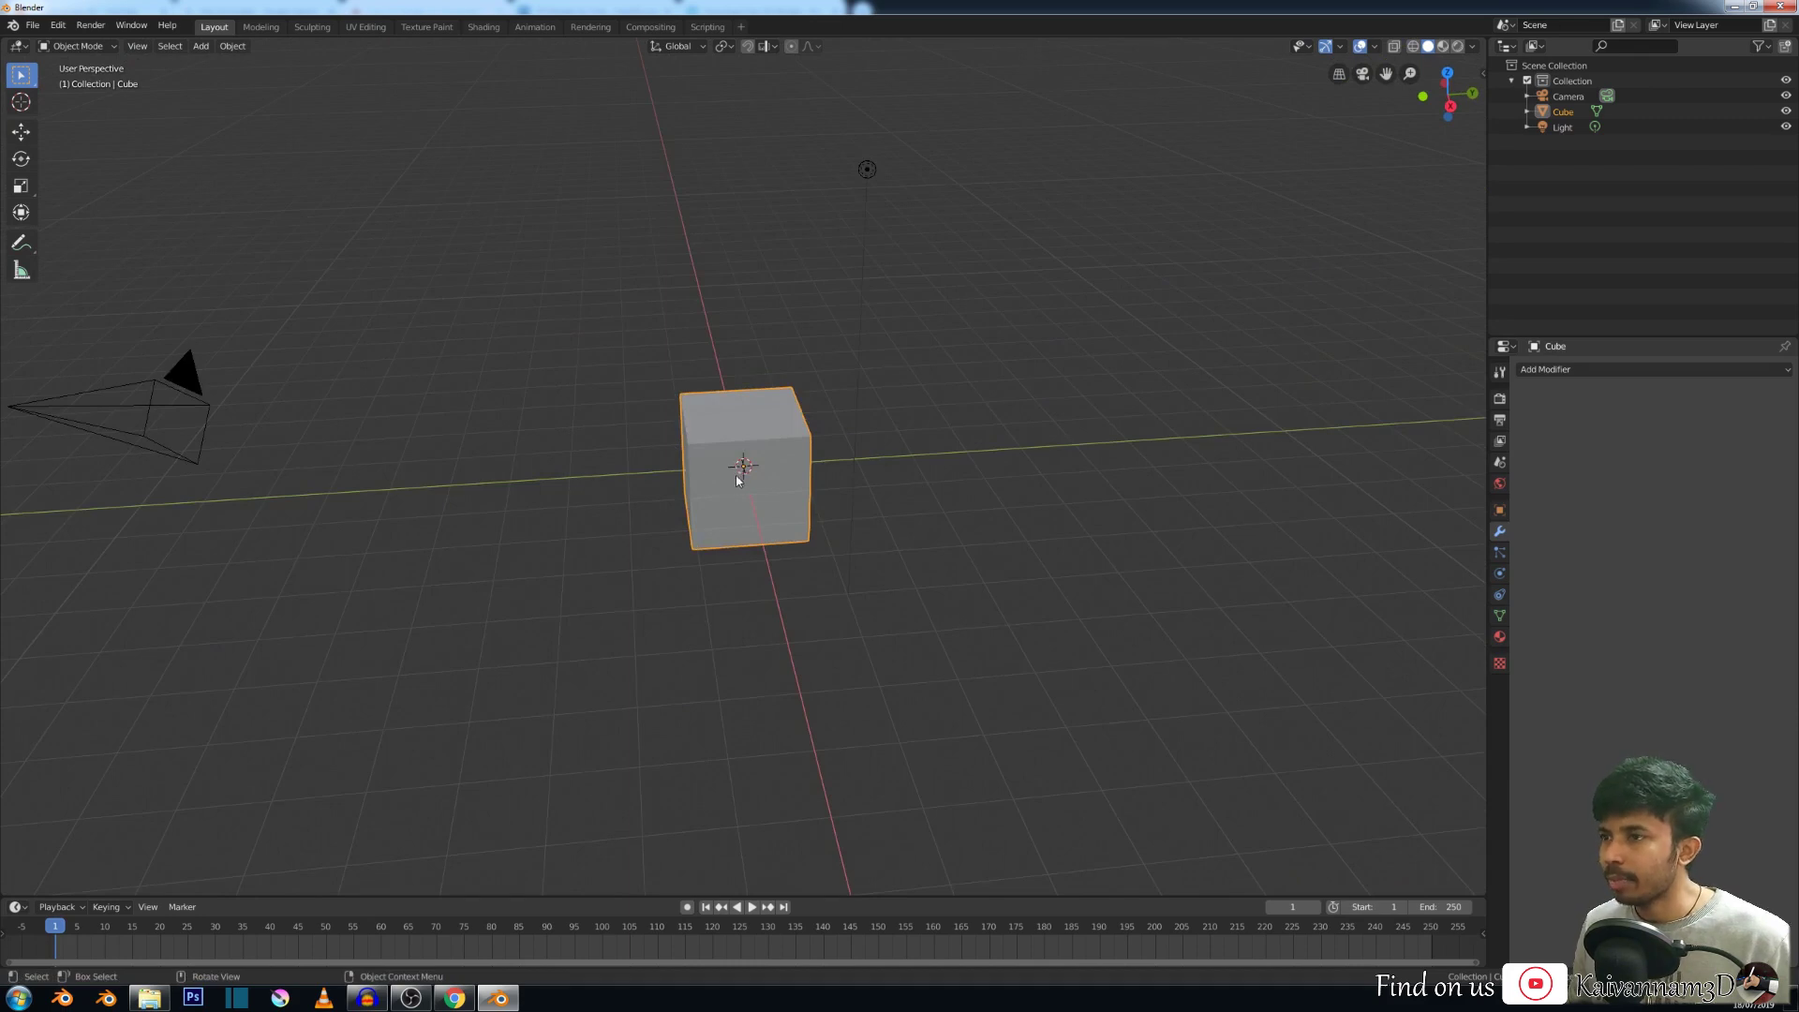
{"action": "middle_click_drag", "start_coordinate": [616, 420], "coordinate": [974, 506]}
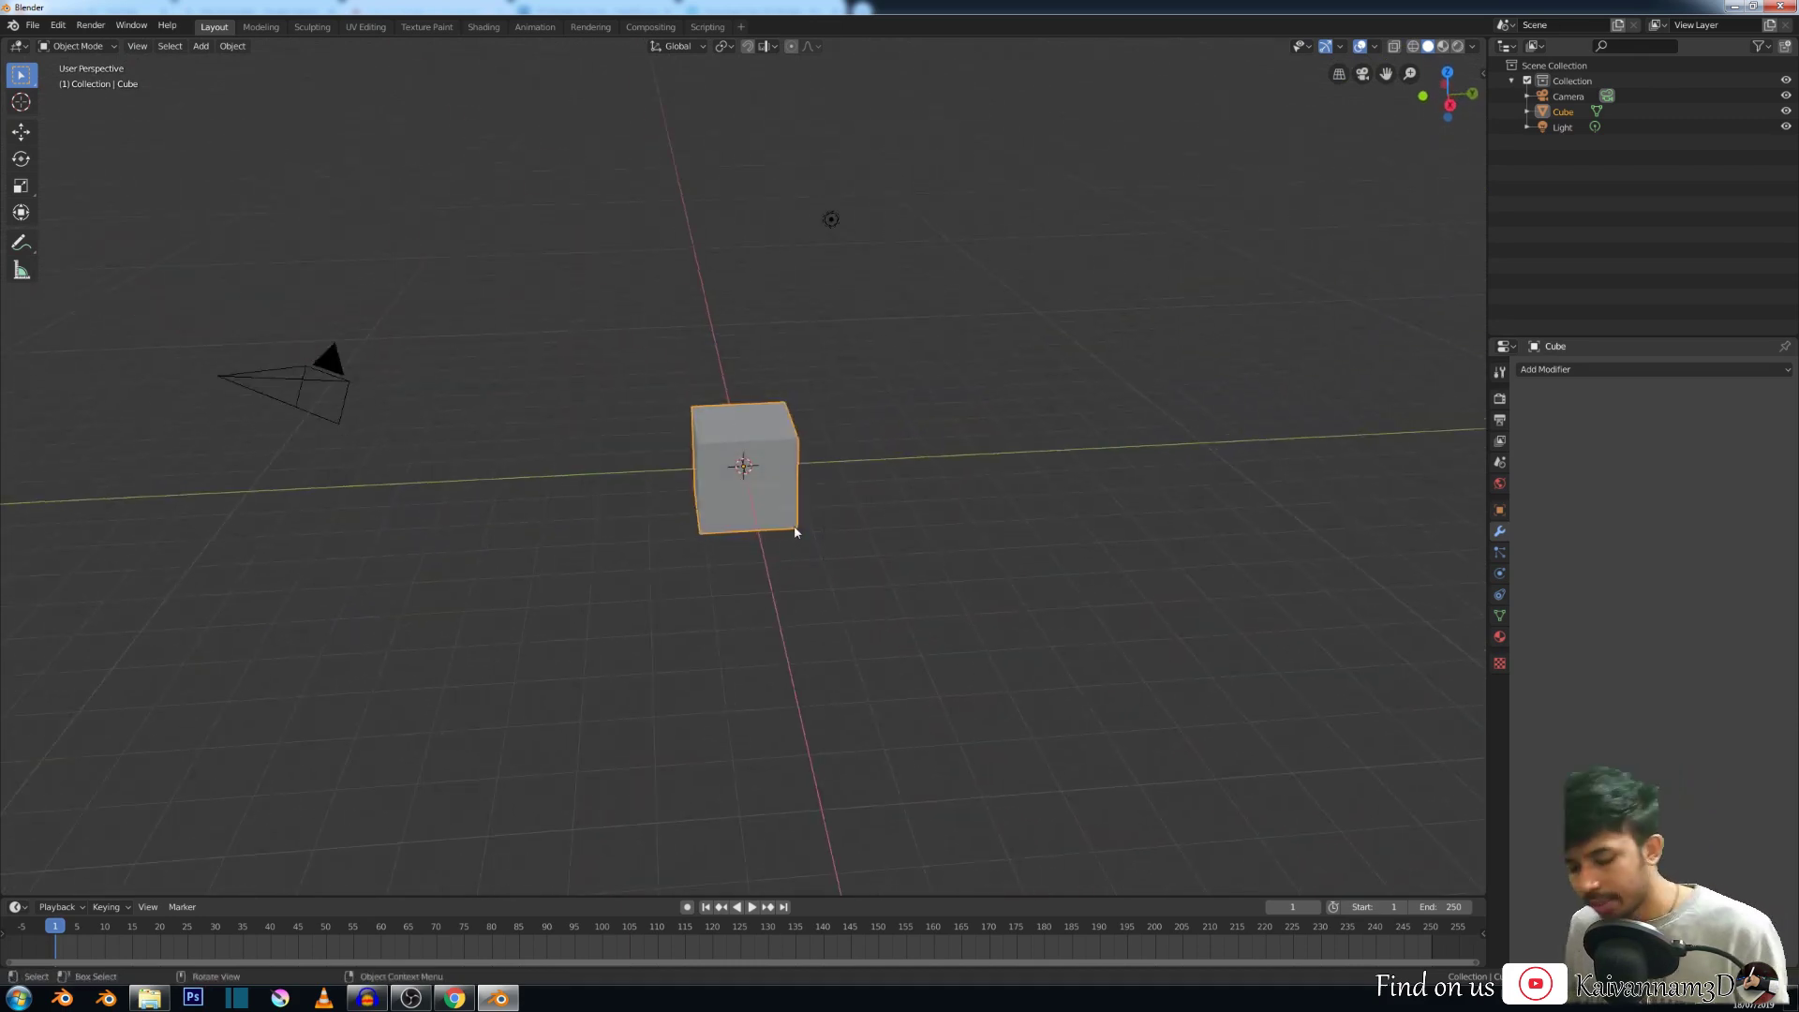
{"action": "key", "text": "Tab"}
{"action": "middle_click_drag", "start_coordinate": [1164, 515], "coordinate": [1144, 494]}
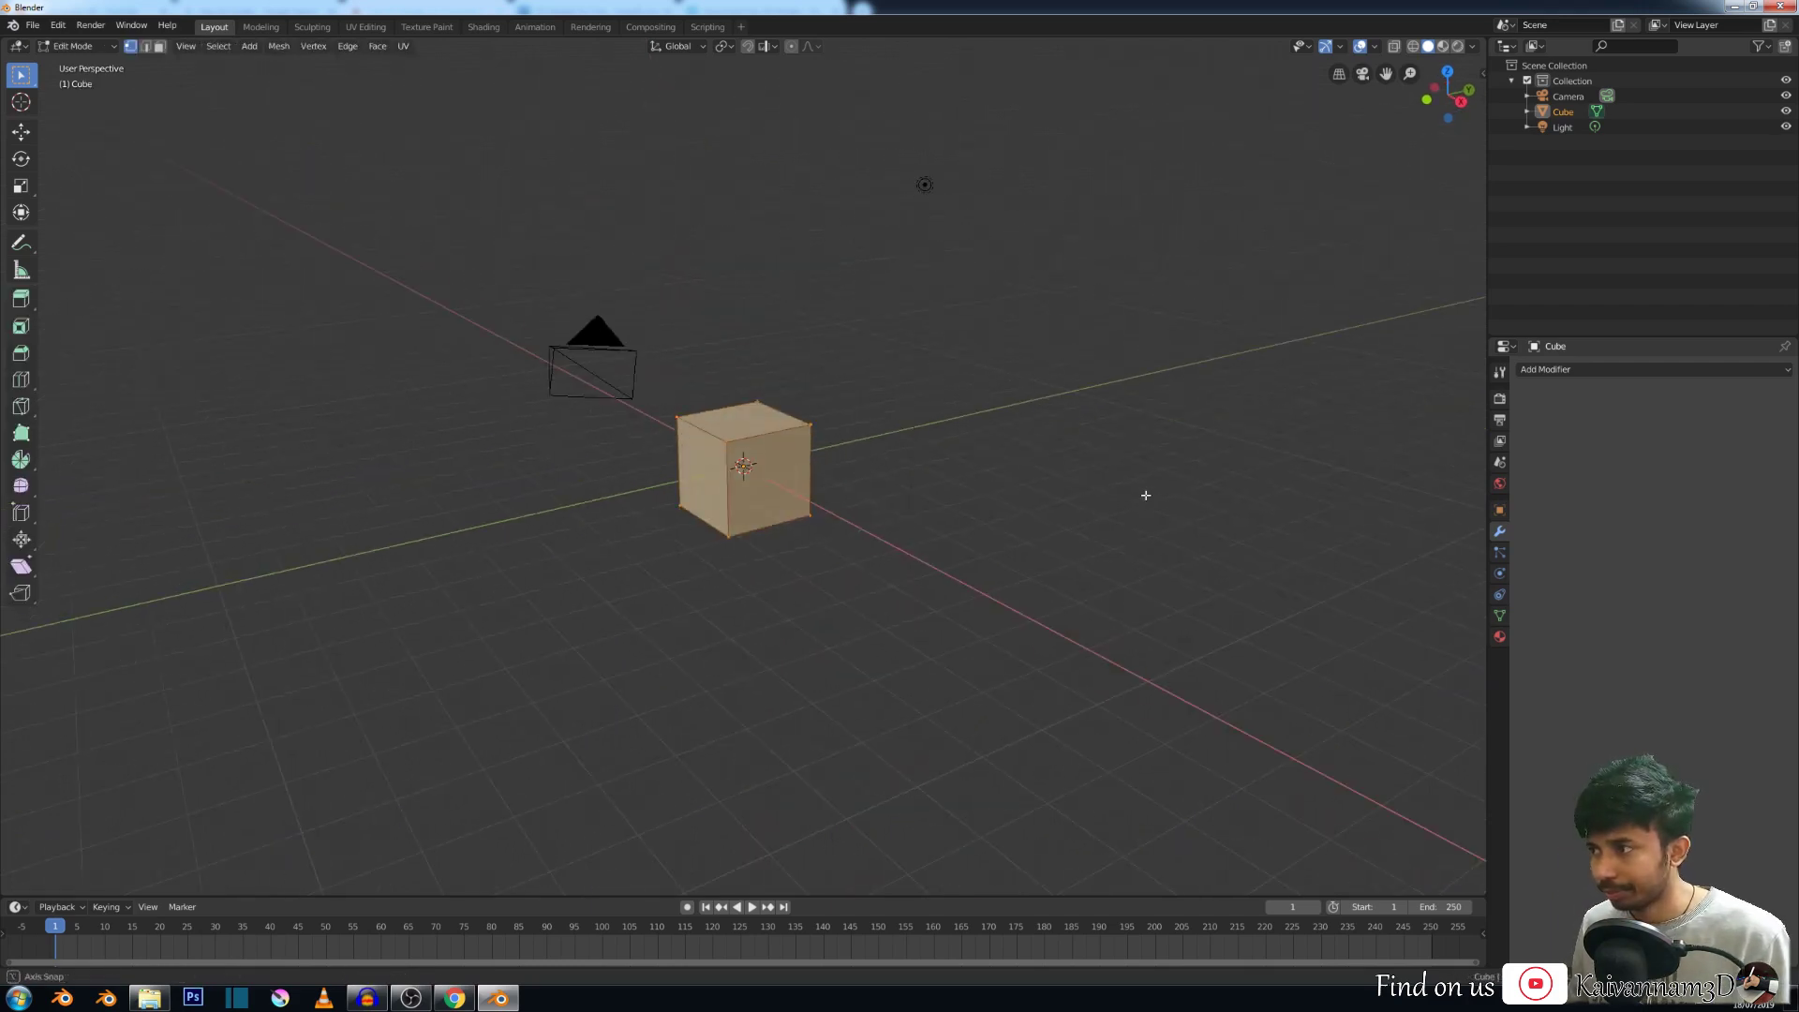
{"action": "key", "text": "Tab"}
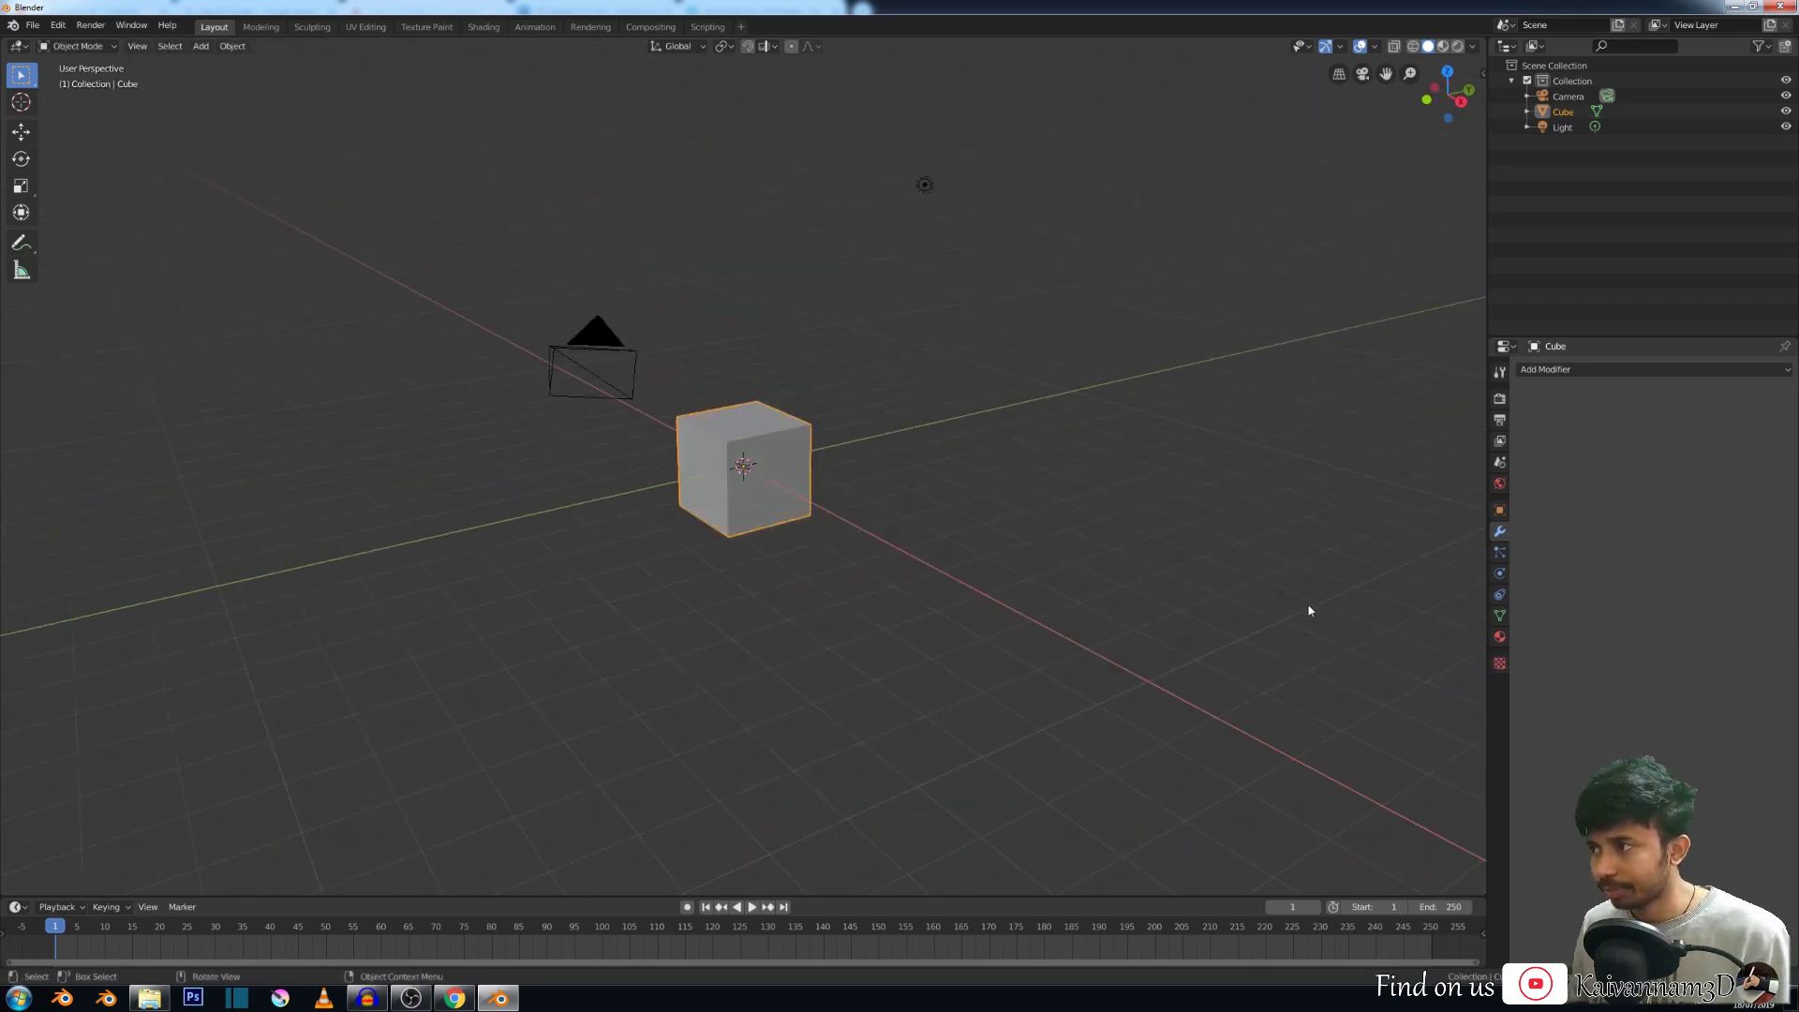
Expand and collapse the cube's UV Maps in mesh data, then delete the cube.
{"action": "left_click", "coordinate": [1500, 616]}
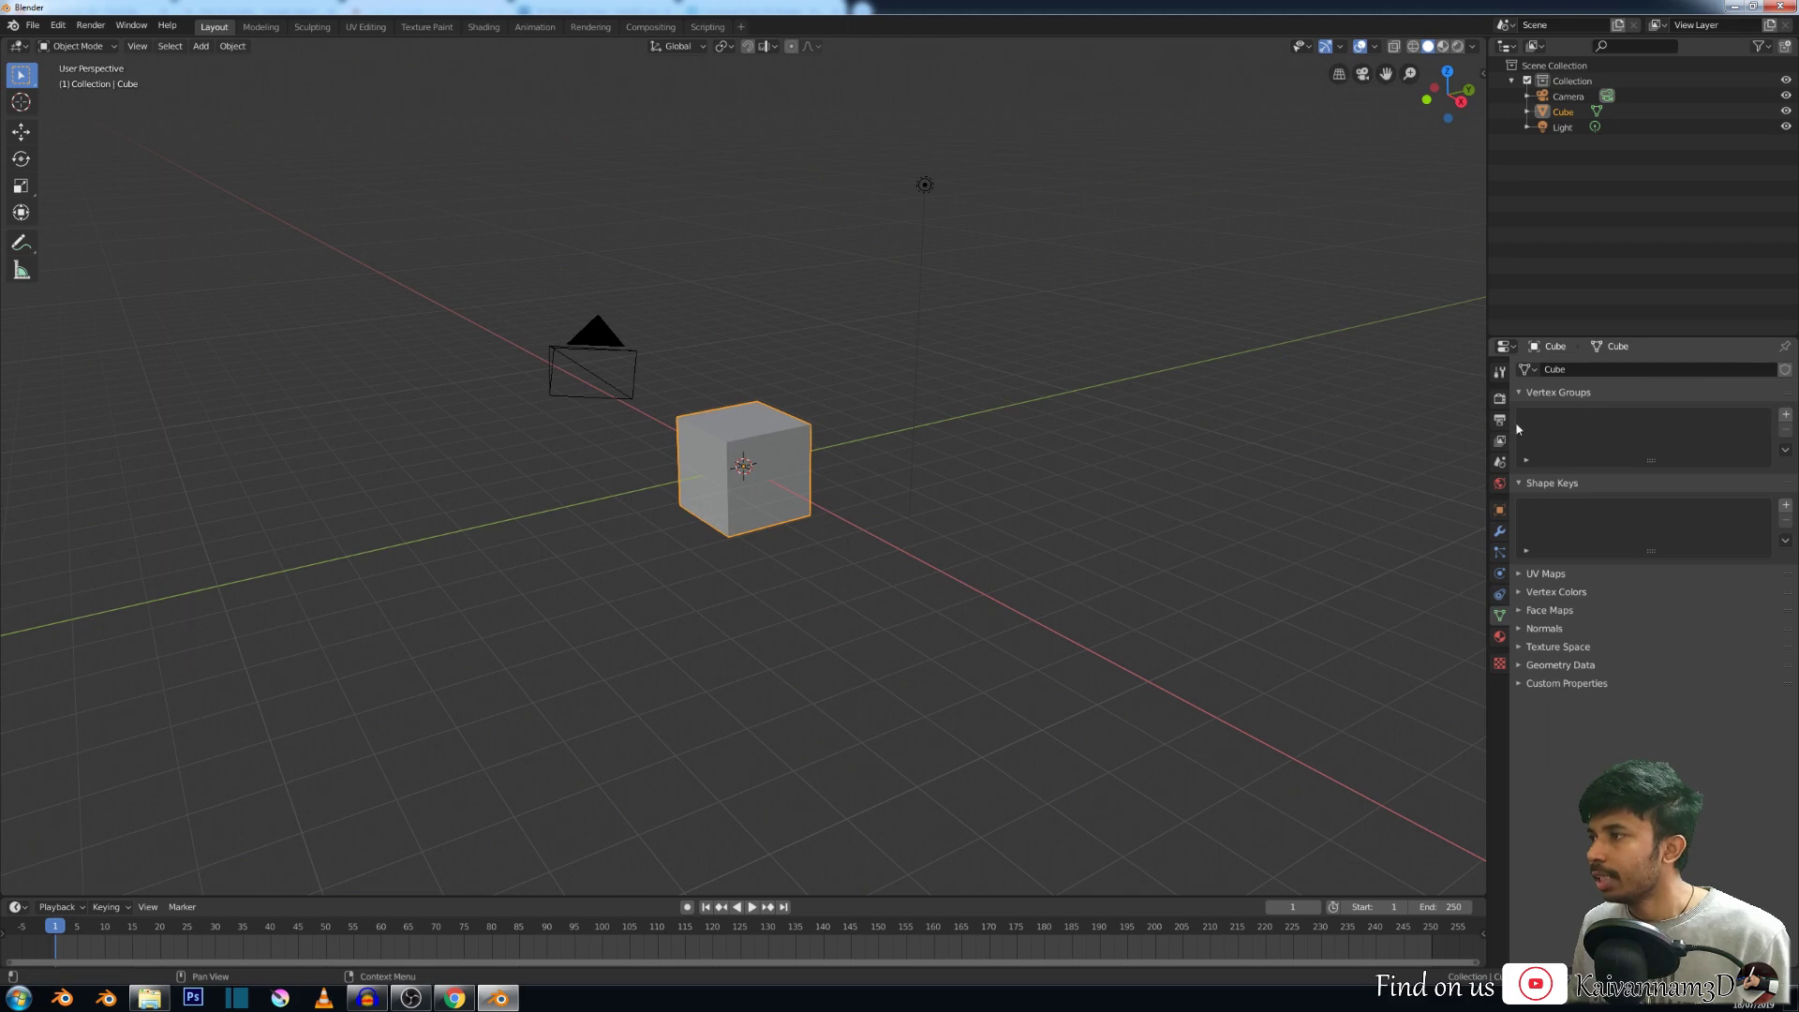
{"action": "left_click", "coordinate": [1544, 573]}
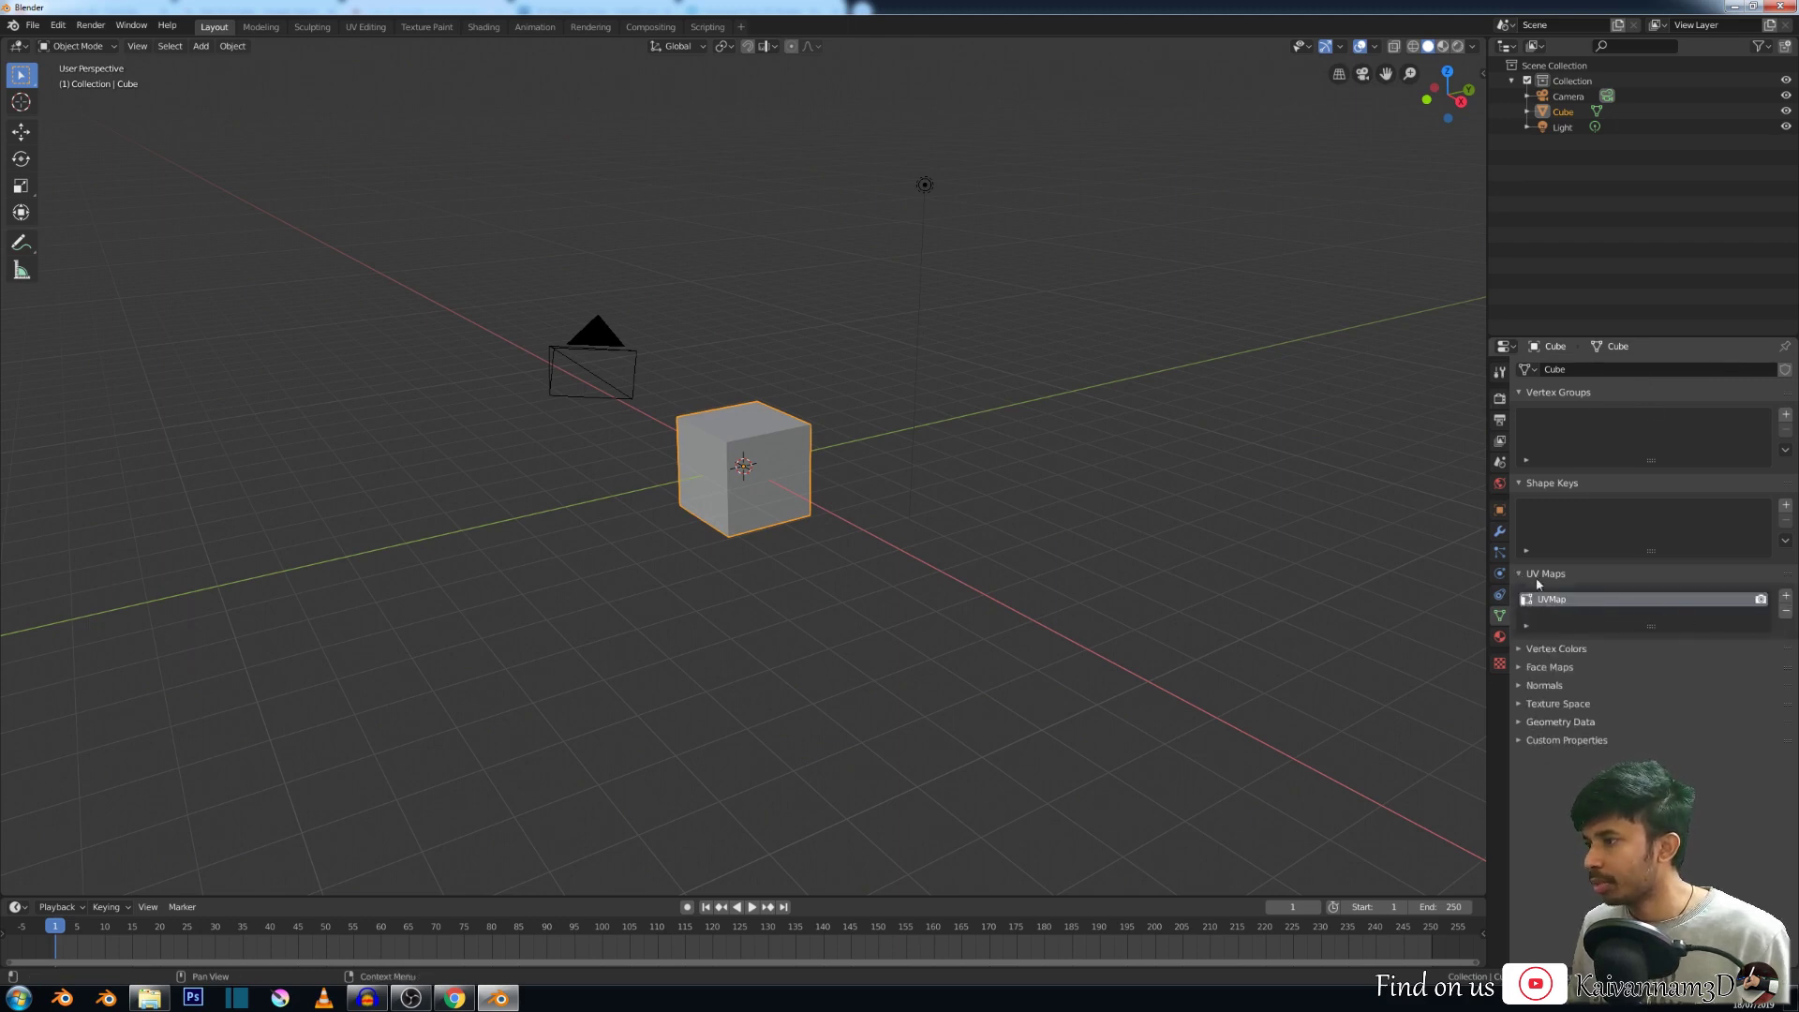
{"action": "left_click", "coordinate": [1543, 573]}
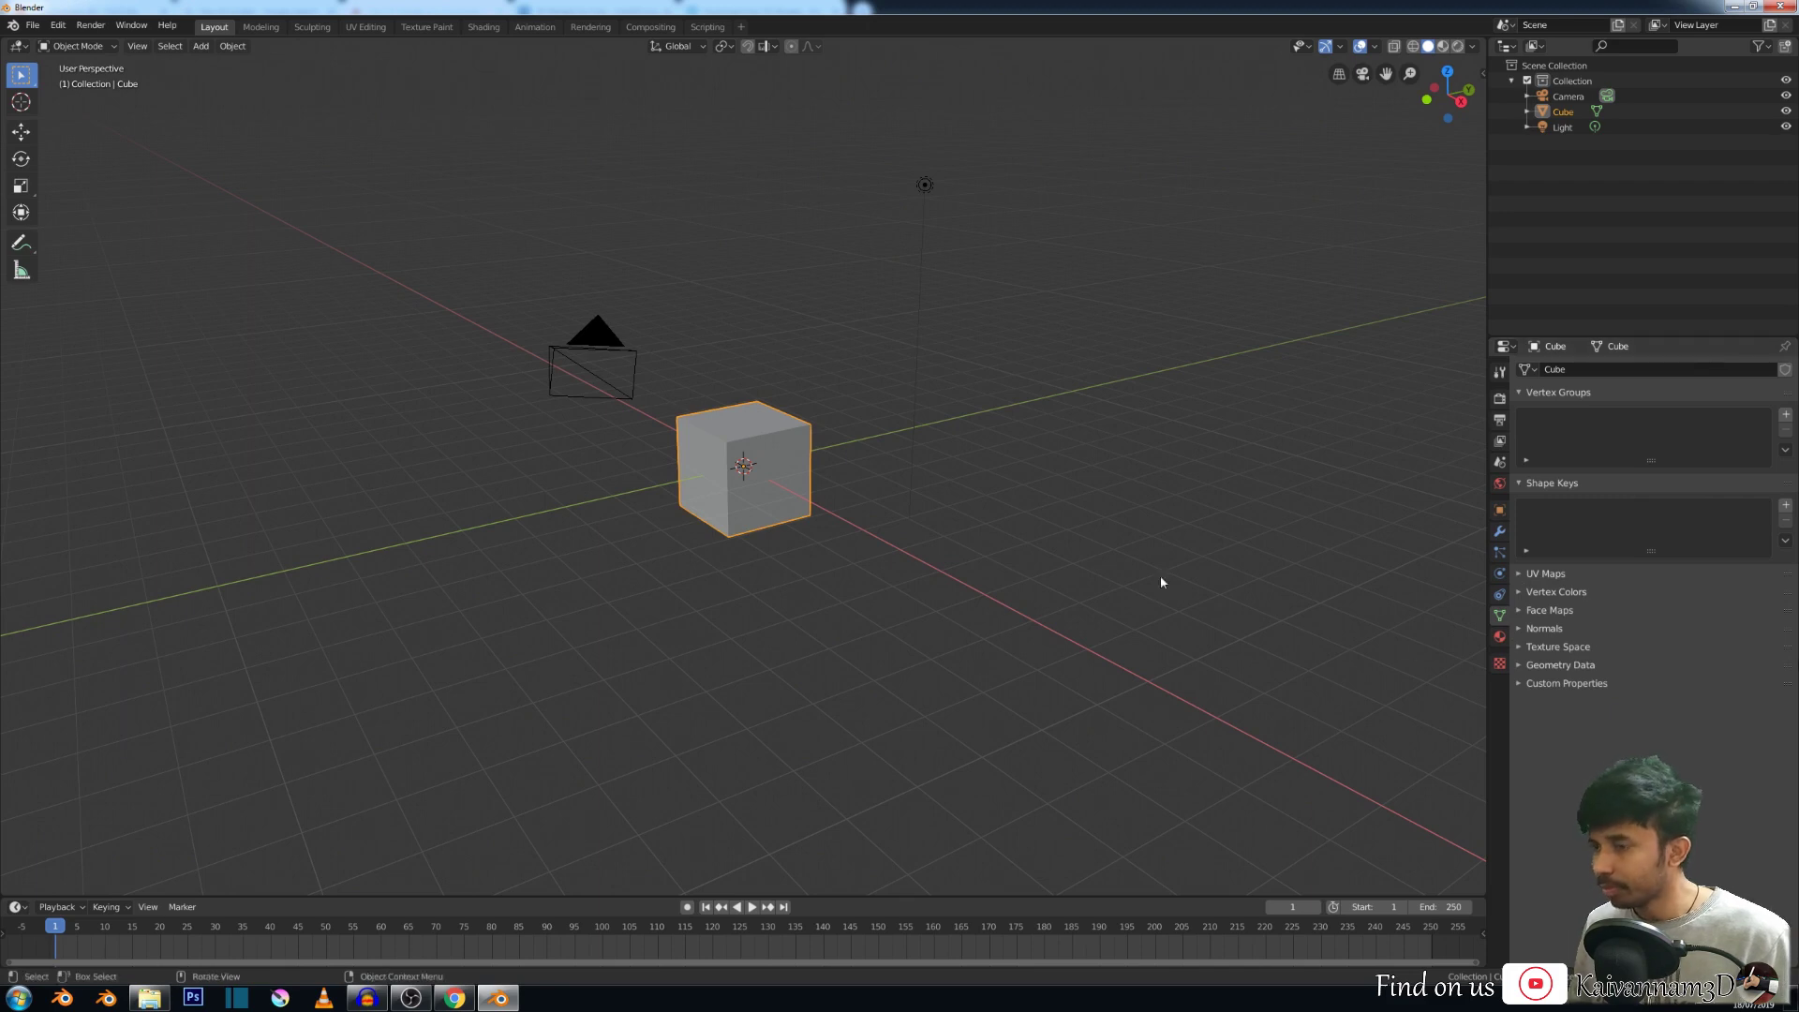
{"action": "key", "text": "x"}
{"action": "left_click", "coordinate": [729, 529]}
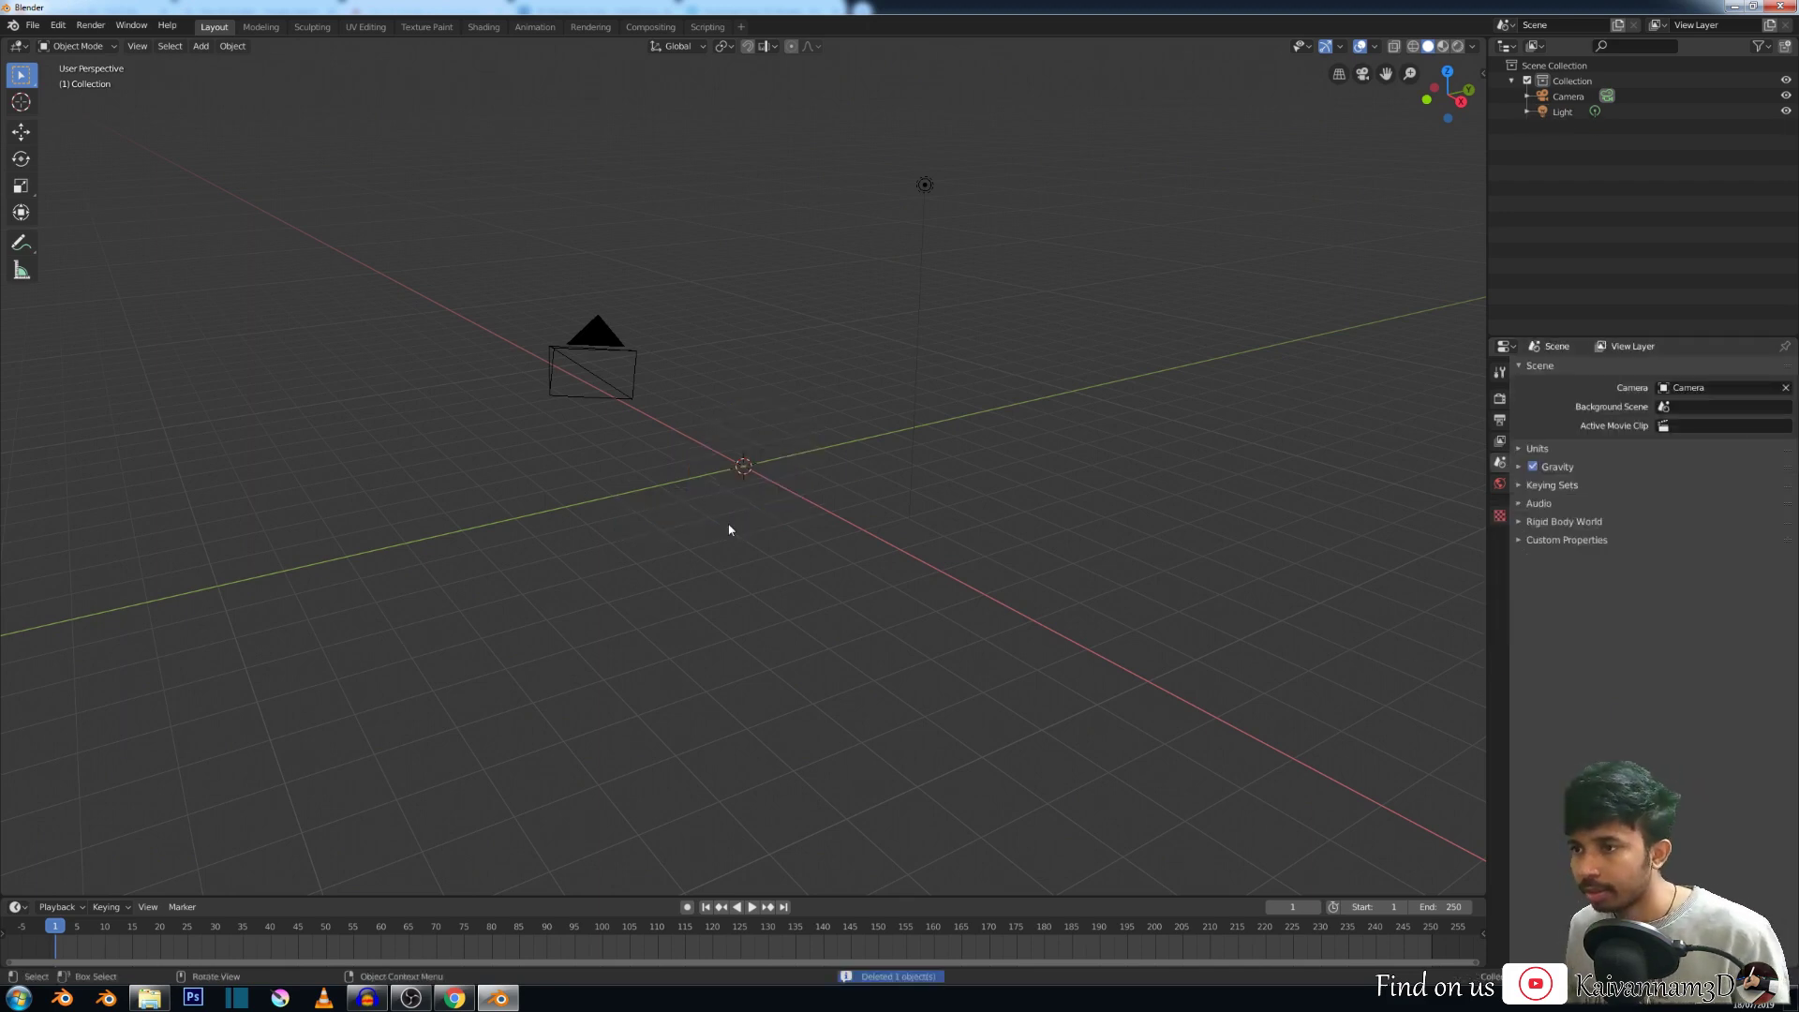
Add a UV sphere at the origin and scale it up.
{"action": "key", "text": "shift+a"}
{"action": "mouse_move", "coordinate": [731, 525]}
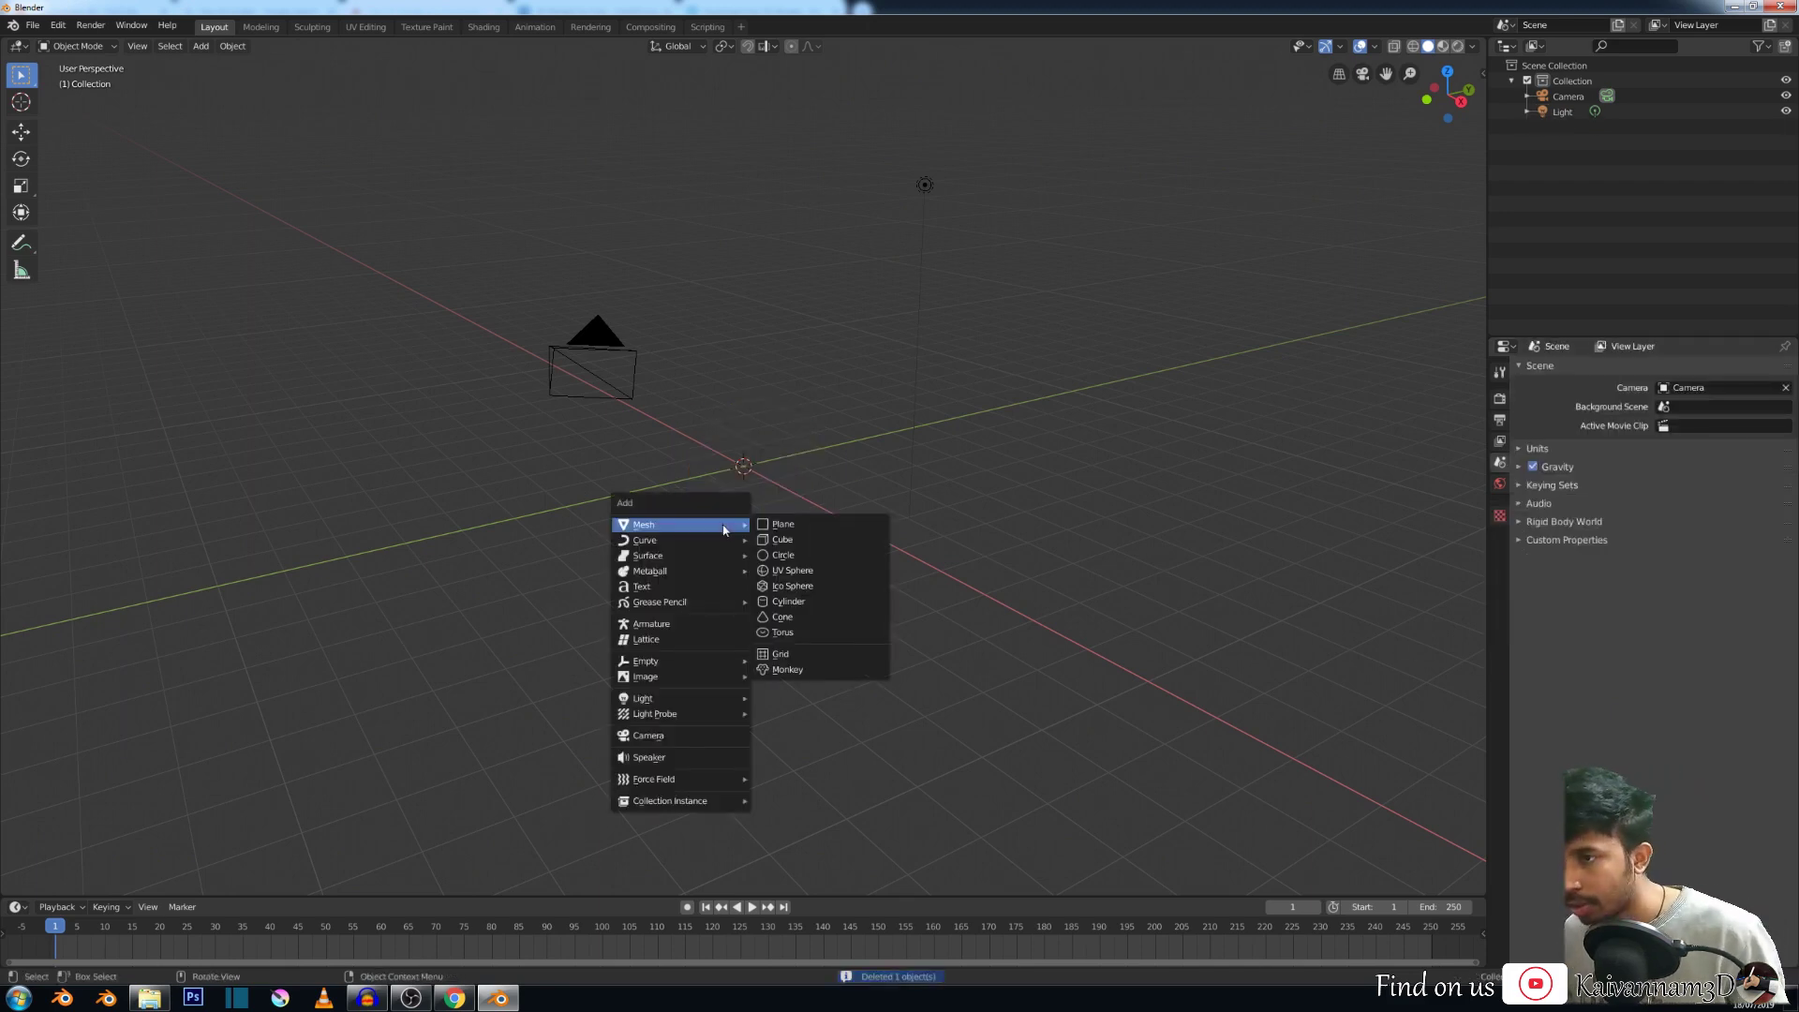
{"action": "left_click", "coordinate": [792, 570]}
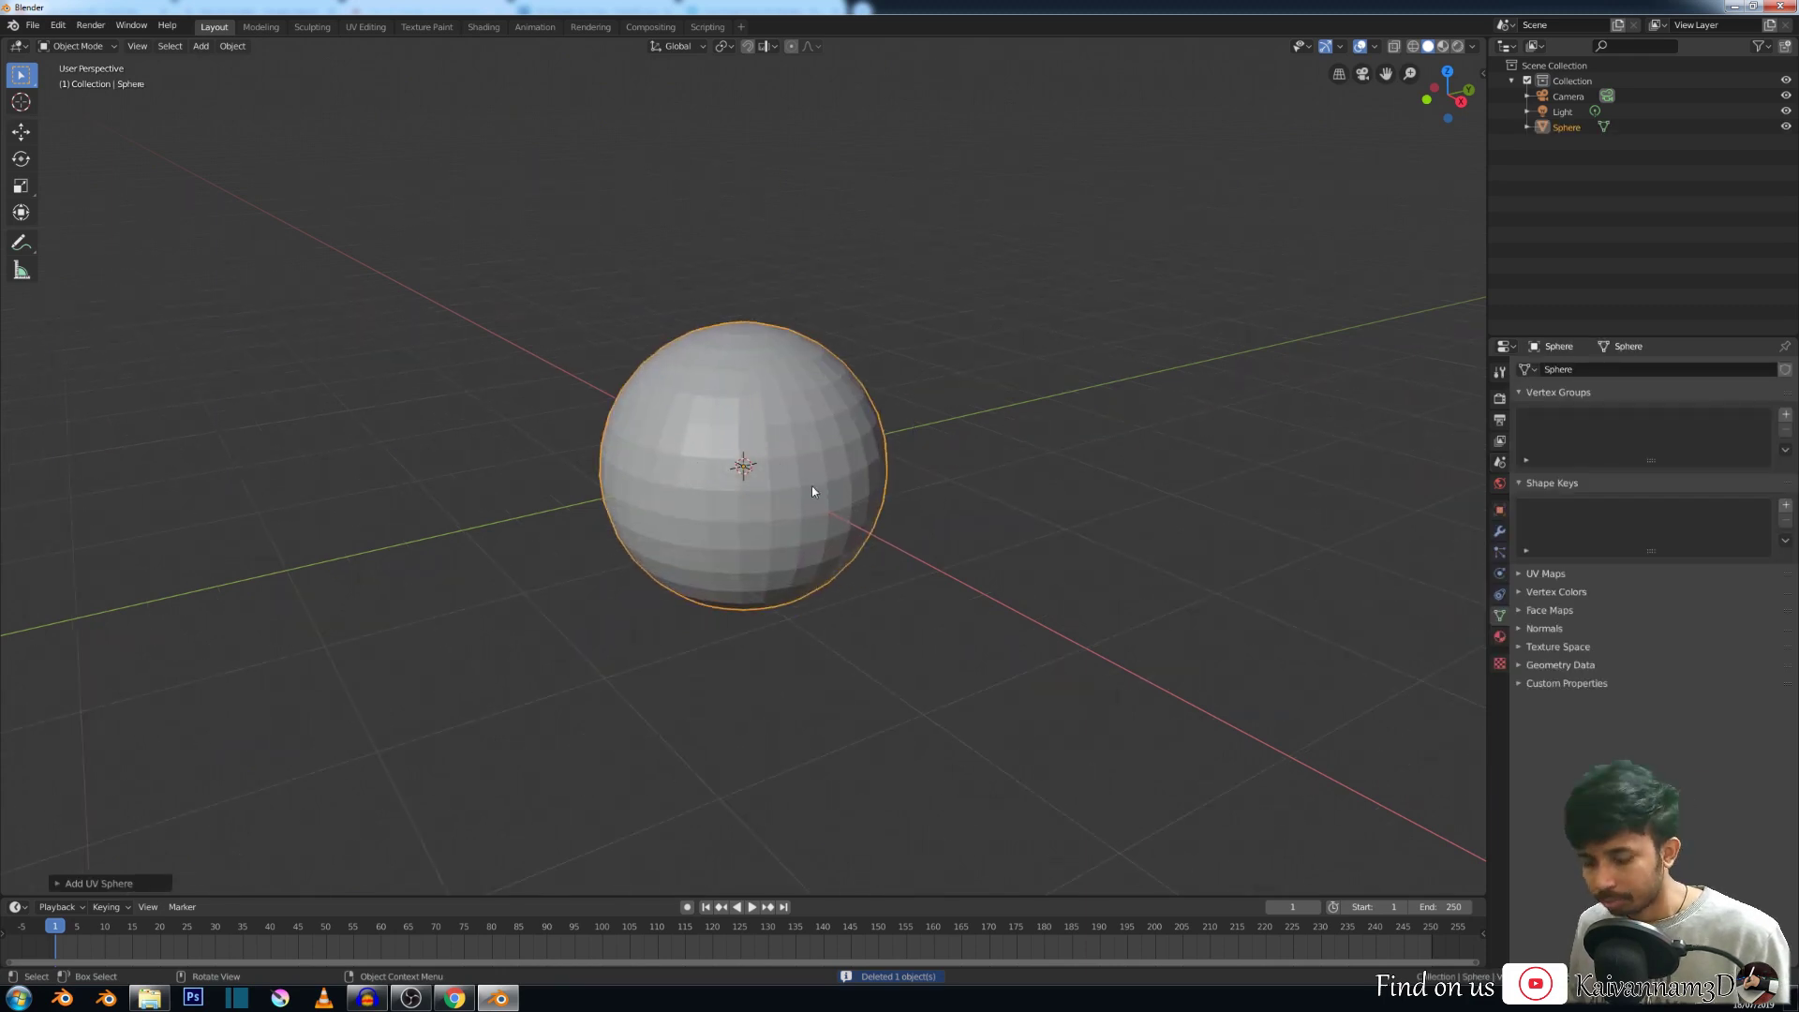
{"action": "key", "text": "s"}
{"action": "left_click", "coordinate": [943, 450]}
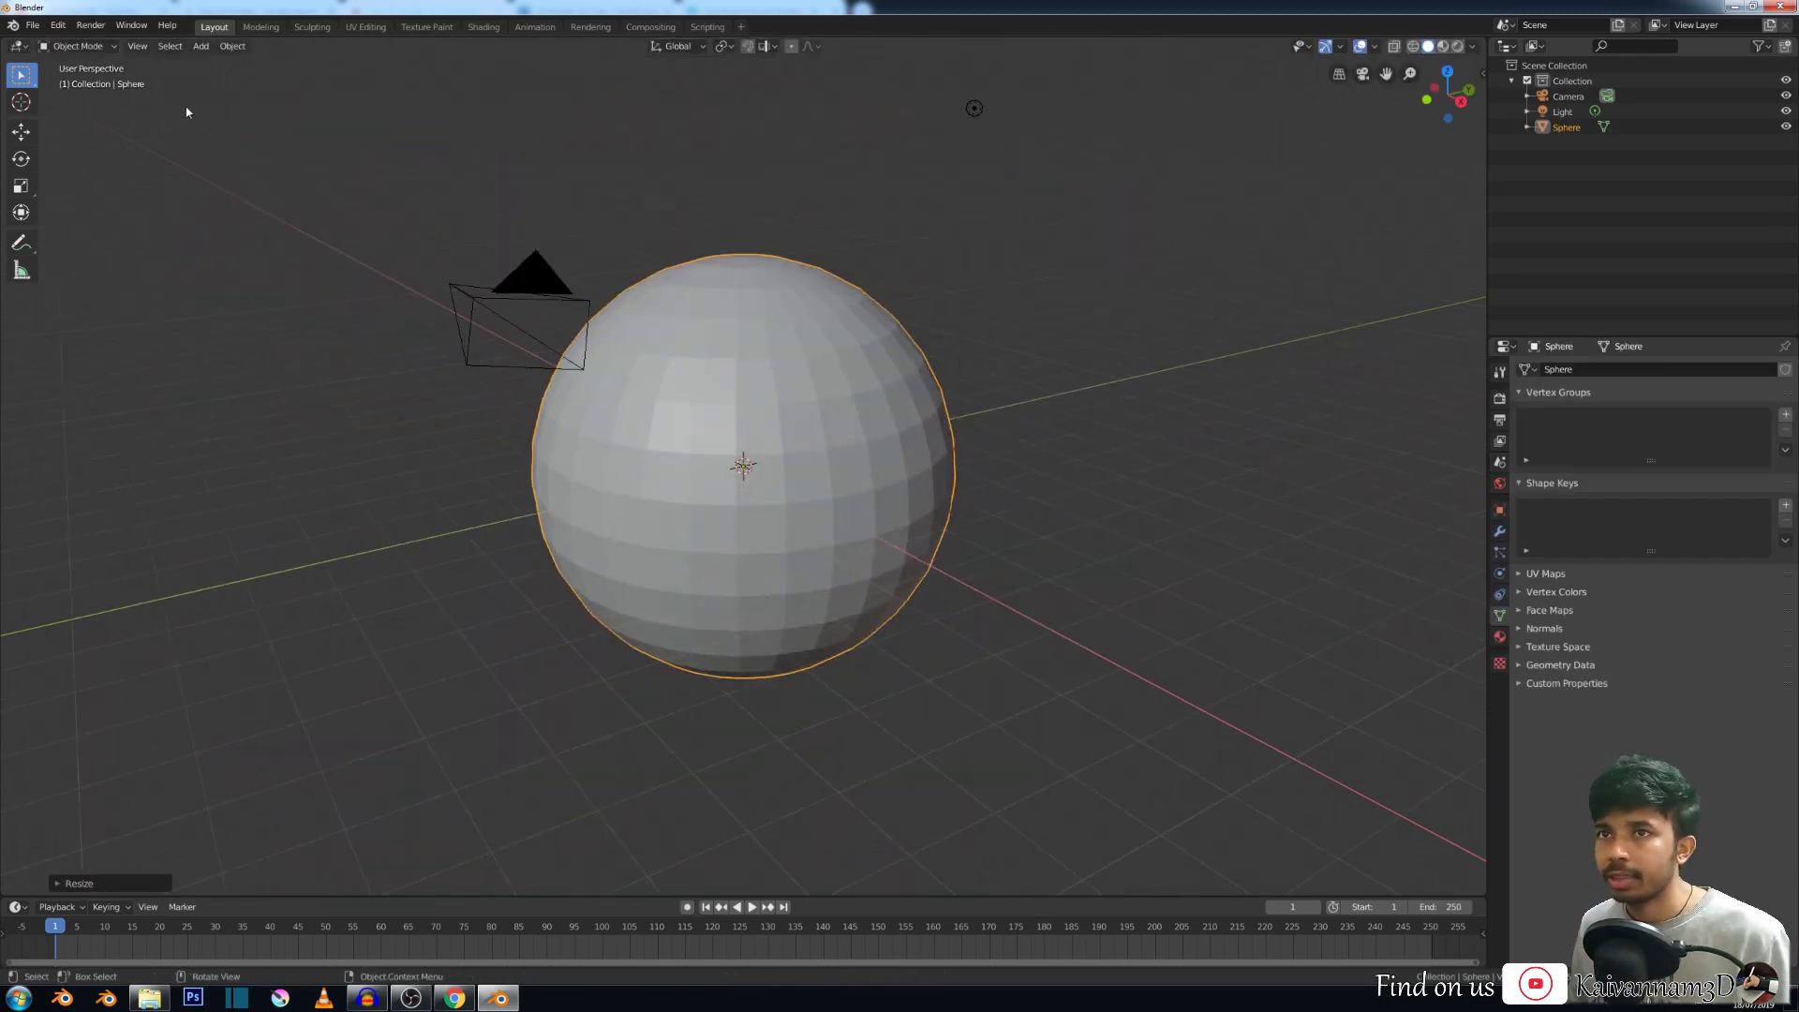
Give the sphere Shade Smooth and orbit around to inspect it.
{"action": "right_click", "coordinate": [775, 378]}
{"action": "left_click", "coordinate": [728, 373]}
{"action": "middle_click_drag", "start_coordinate": [645, 431], "coordinate": [772, 466]}
{"action": "scroll", "coordinate": [712, 431], "scroll_direction": "up", "scroll_amount": 4}
{"action": "scroll", "coordinate": [712, 431], "scroll_direction": "down", "scroll_amount": 1}
{"action": "scroll", "coordinate": [756, 412], "scroll_direction": "down", "scroll_amount": 4}
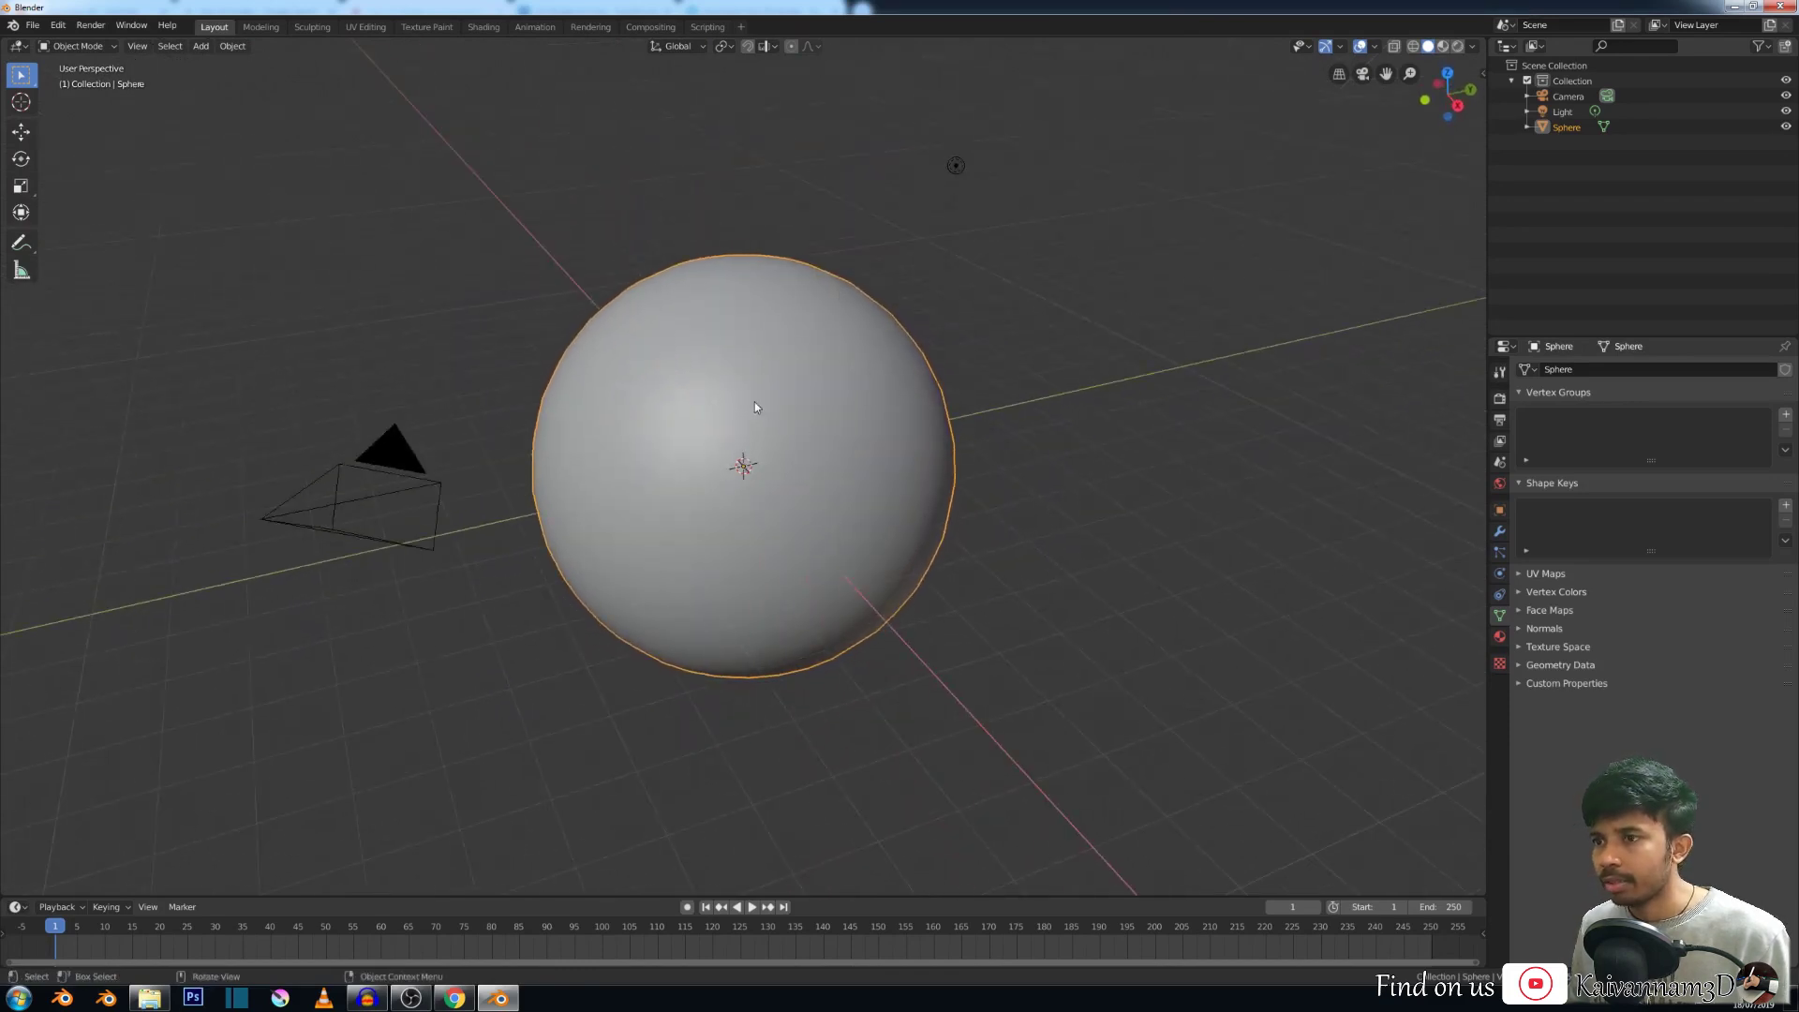
{"action": "scroll", "coordinate": [815, 407], "scroll_direction": "up", "scroll_amount": 1}
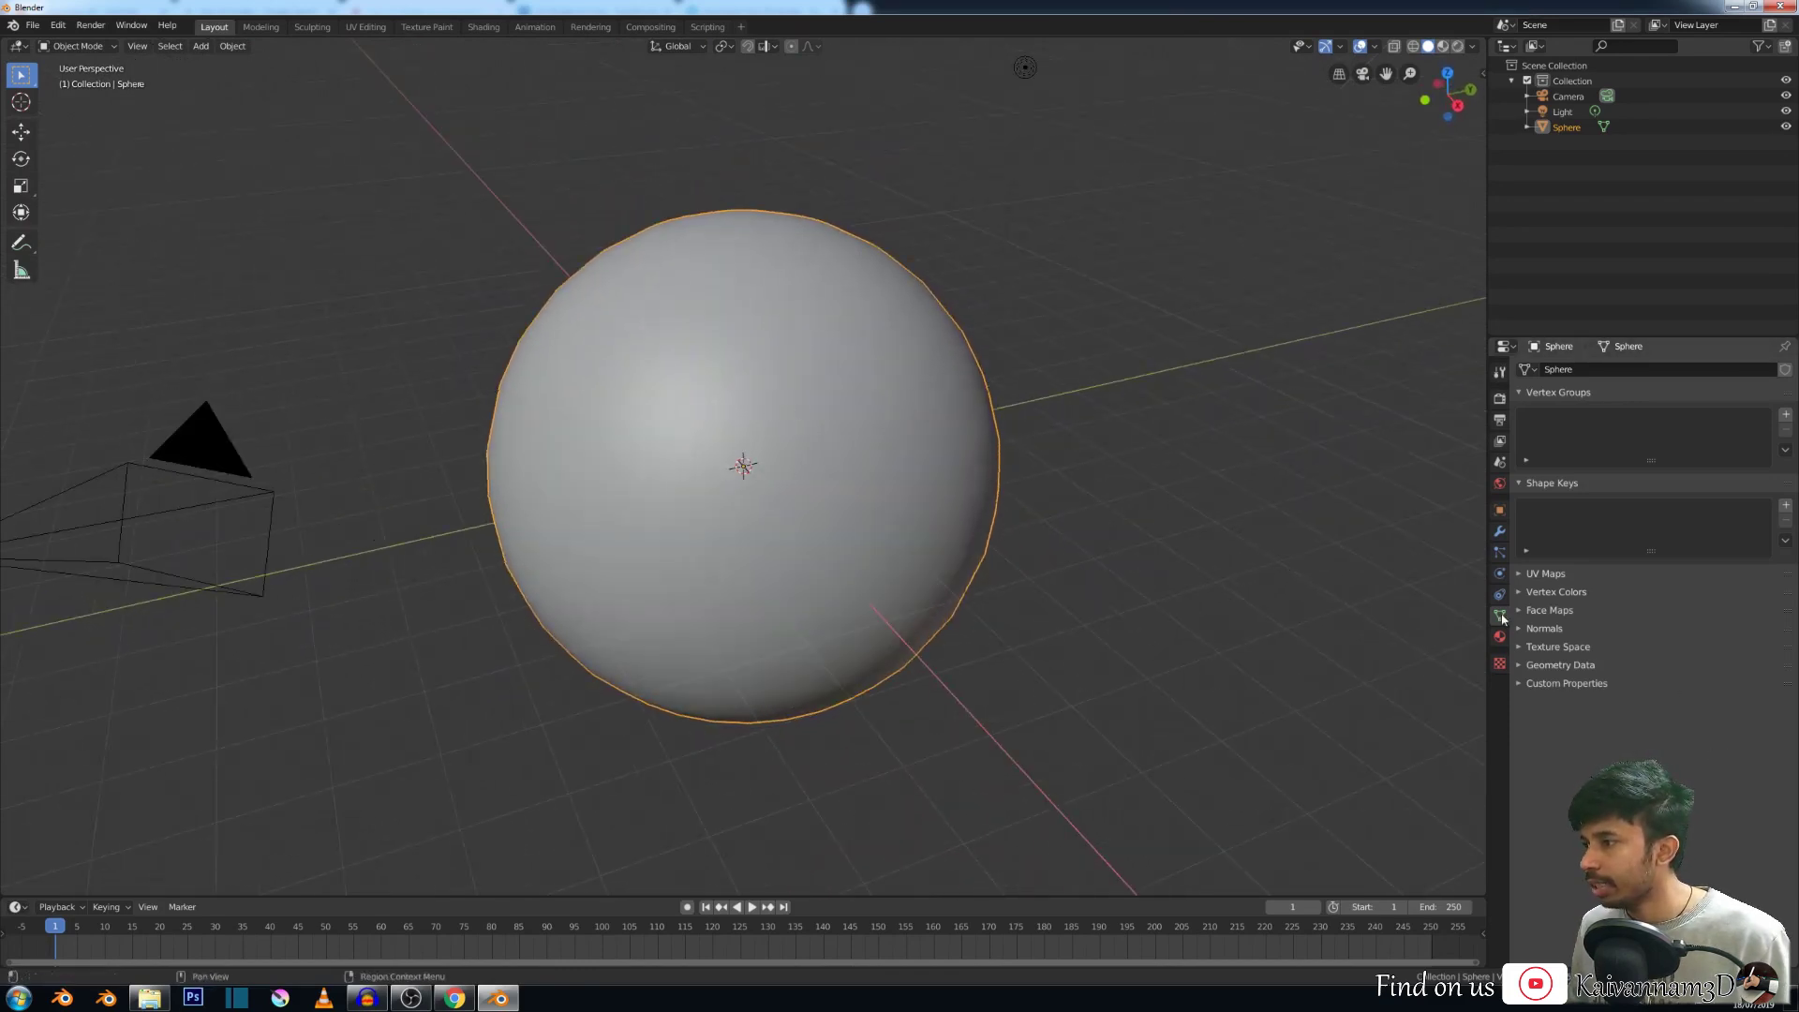
Expand Vertex Colors and Normals to show Auto Smooth enabled at 30°.
{"action": "left_click", "coordinate": [1537, 591]}
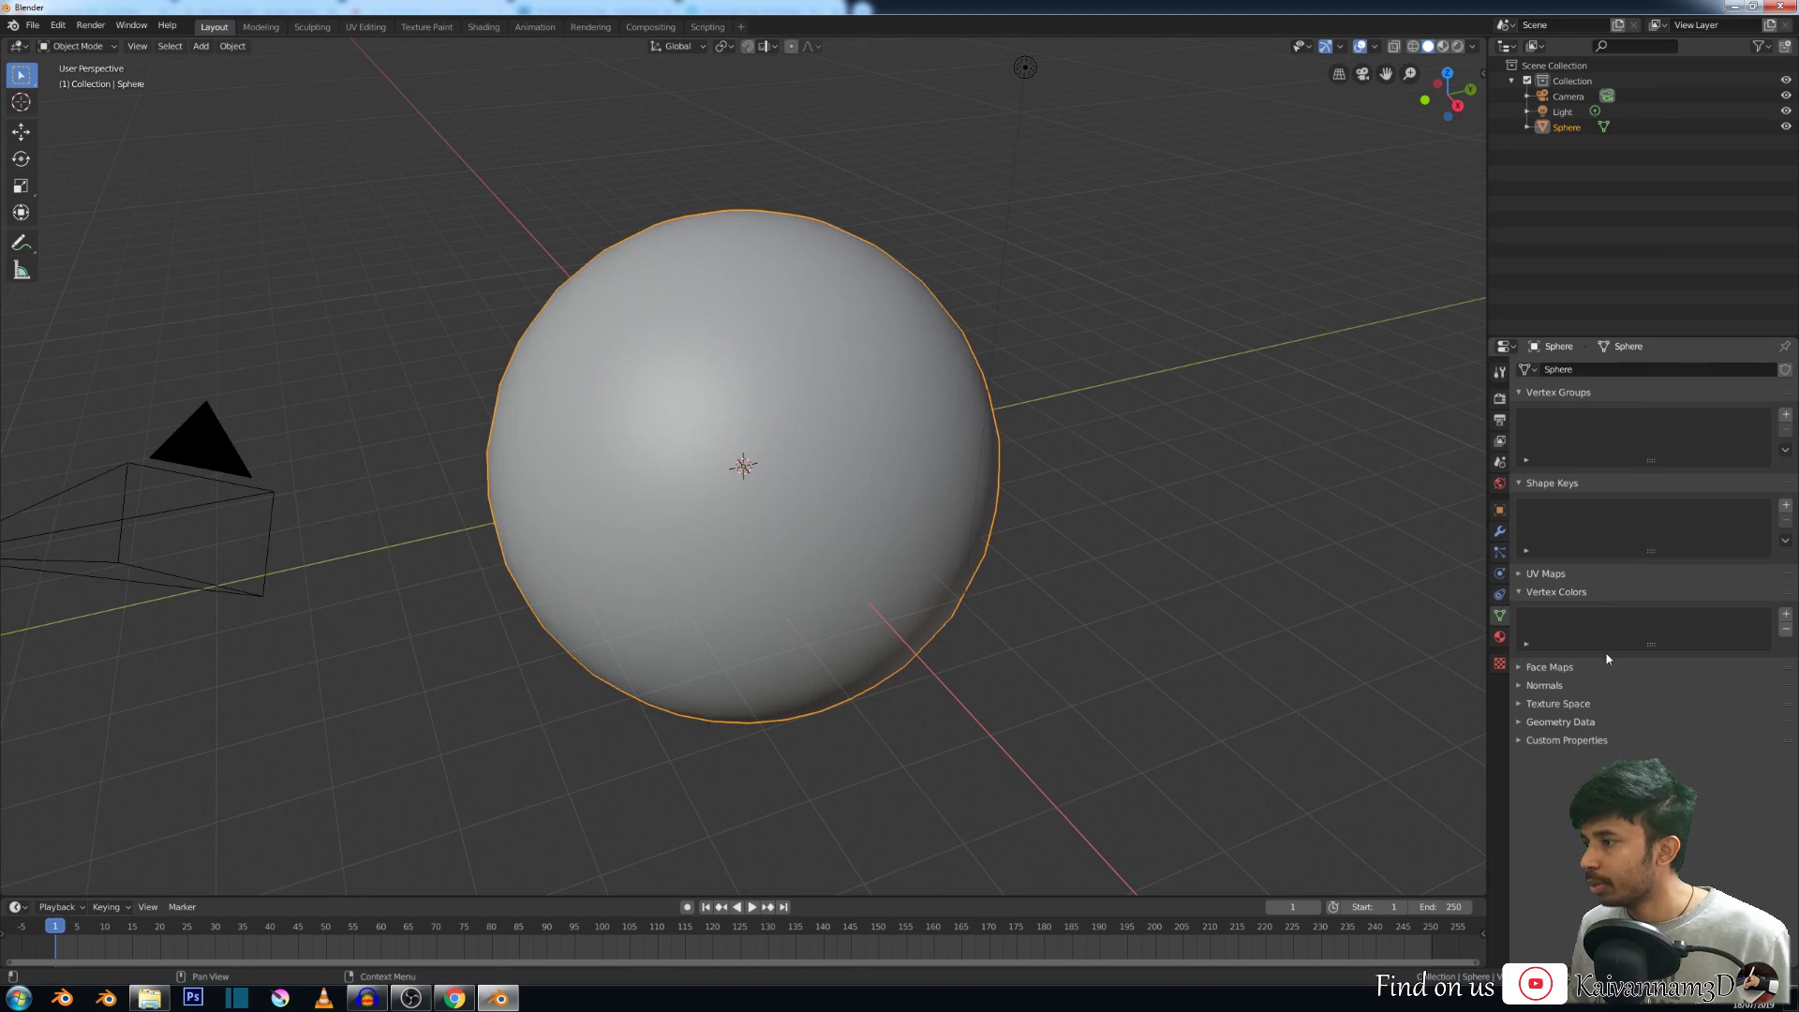
{"action": "left_click", "coordinate": [1519, 684]}
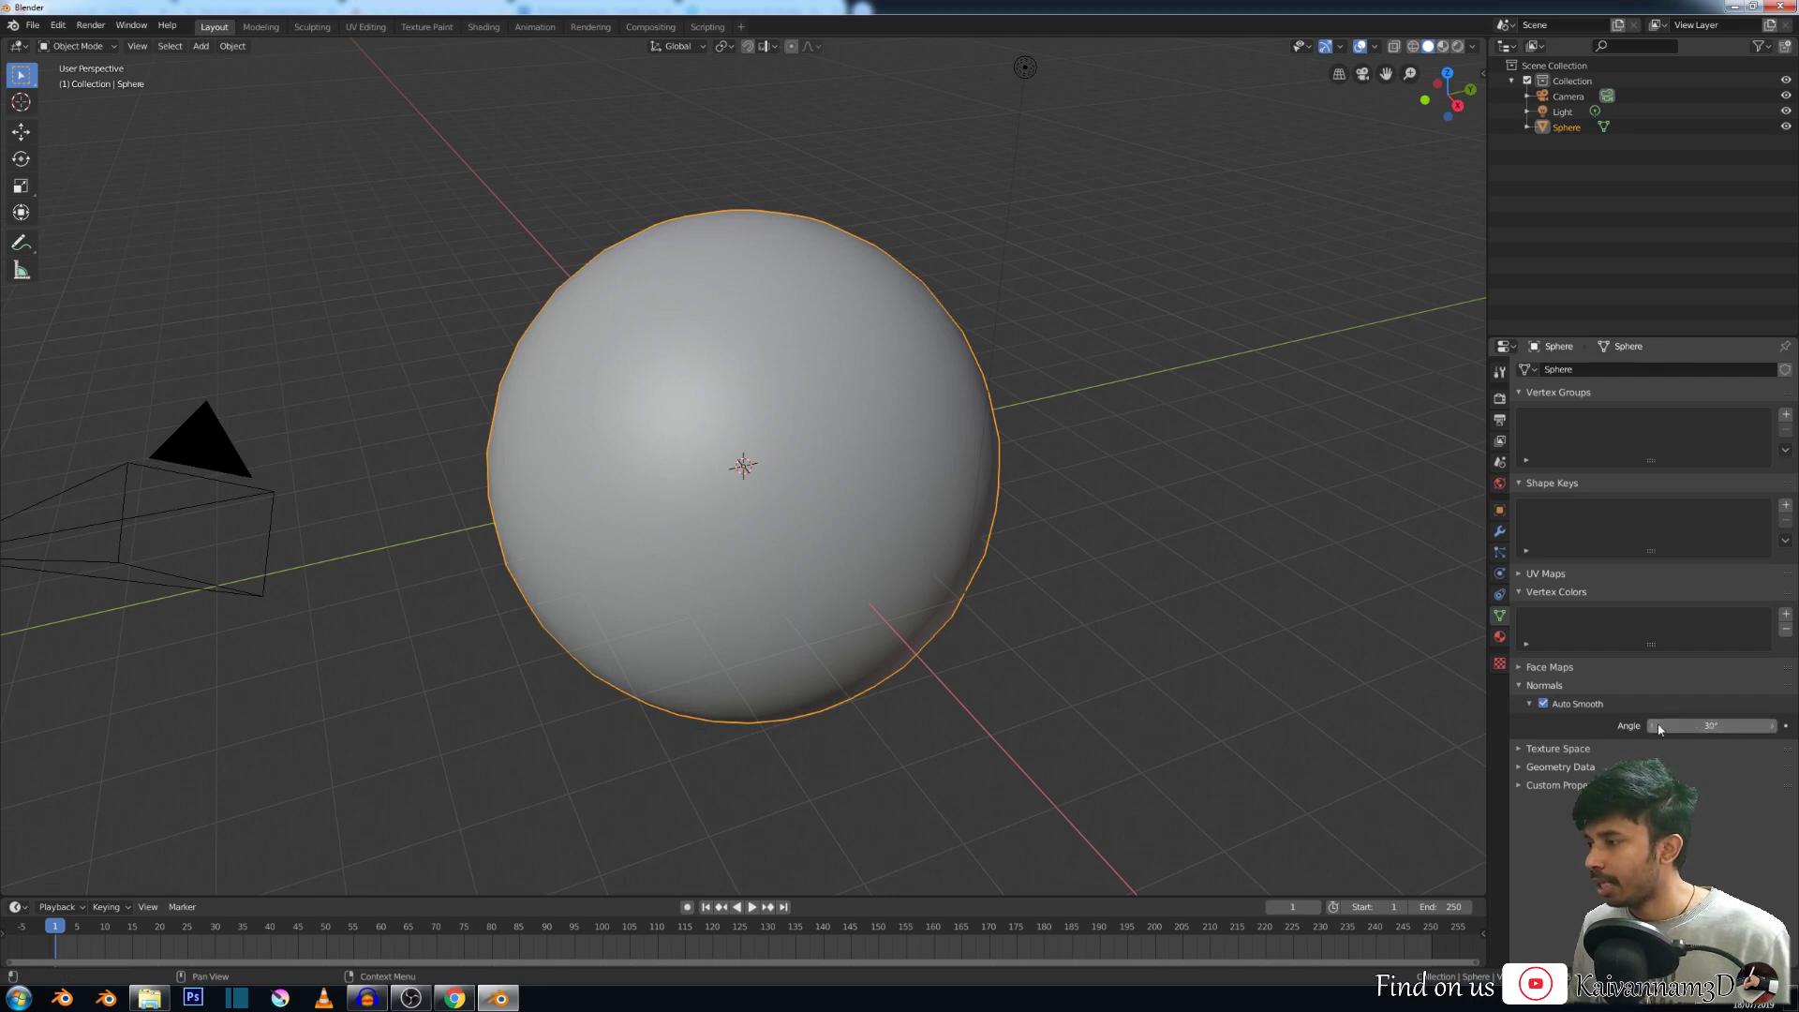
{"action": "scroll", "coordinate": [1010, 440], "scroll_direction": "down", "scroll_amount": 4}
{"action": "scroll", "coordinate": [983, 443], "scroll_direction": "up", "scroll_amount": 2}
{"action": "key", "text": "shift+a"}
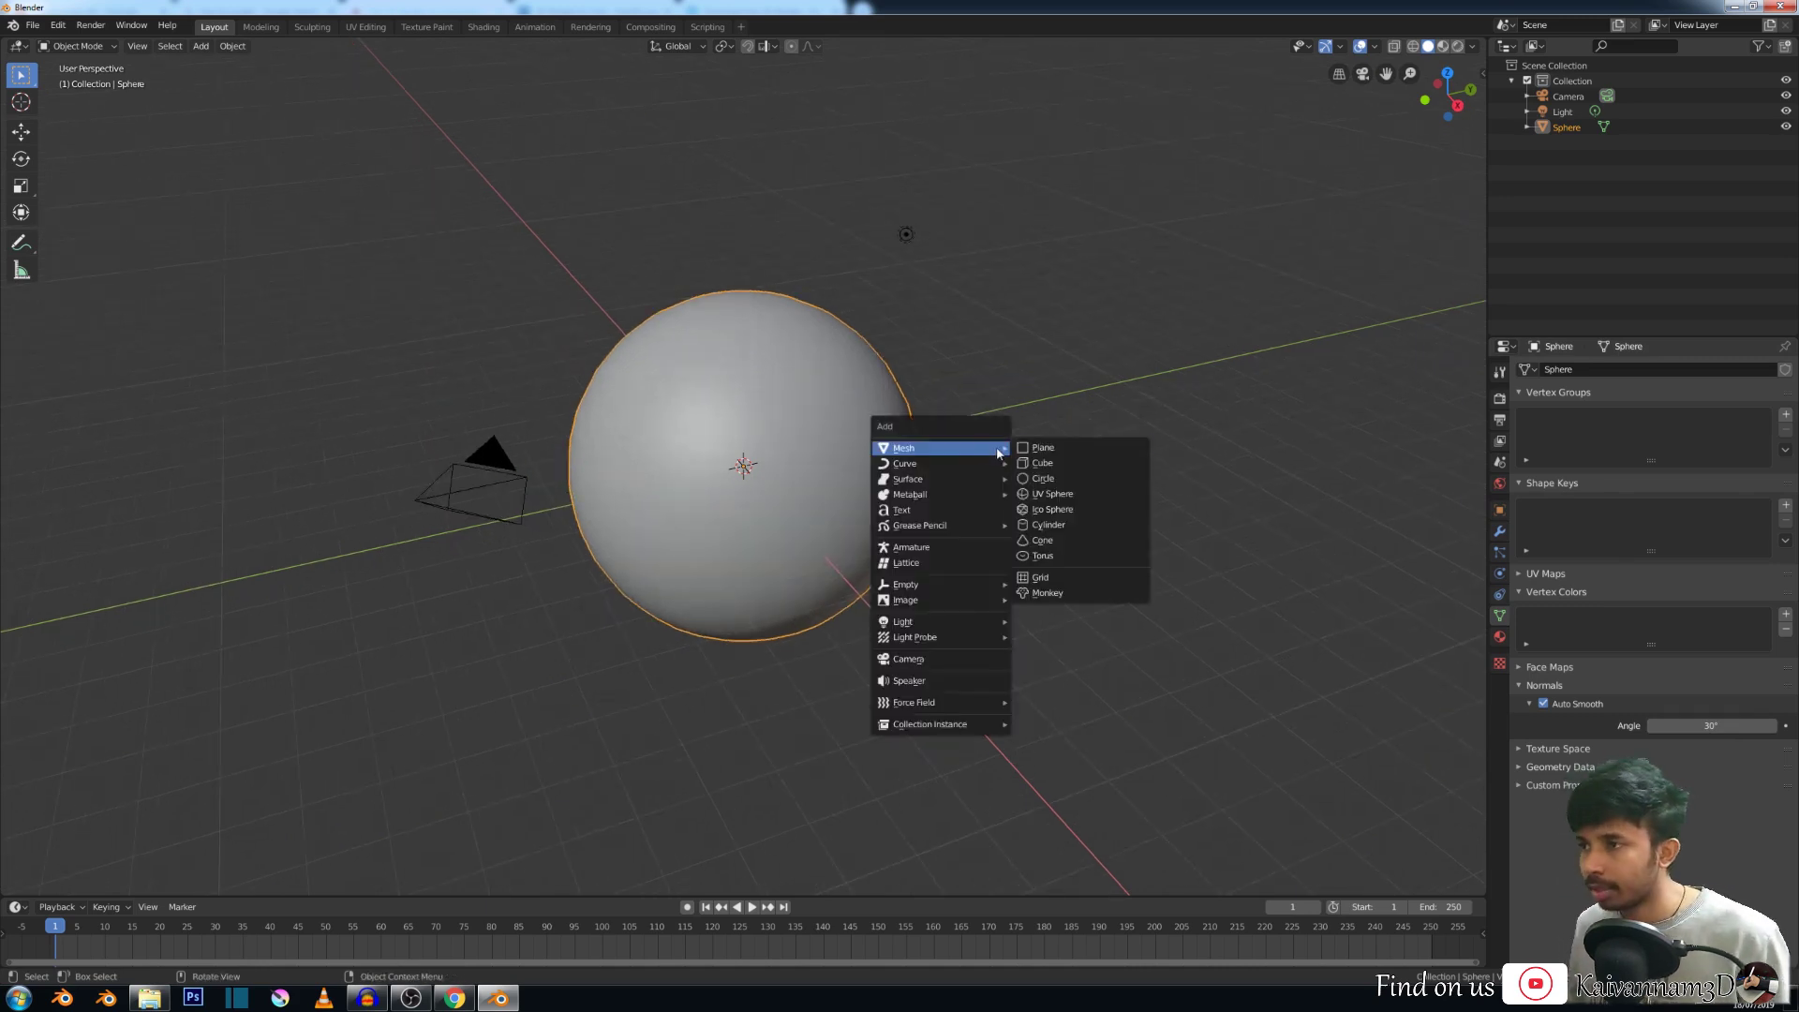
Add Suzanne, move it to the right of the sphere and scale it much larger.
{"action": "left_click", "coordinate": [1049, 596]}
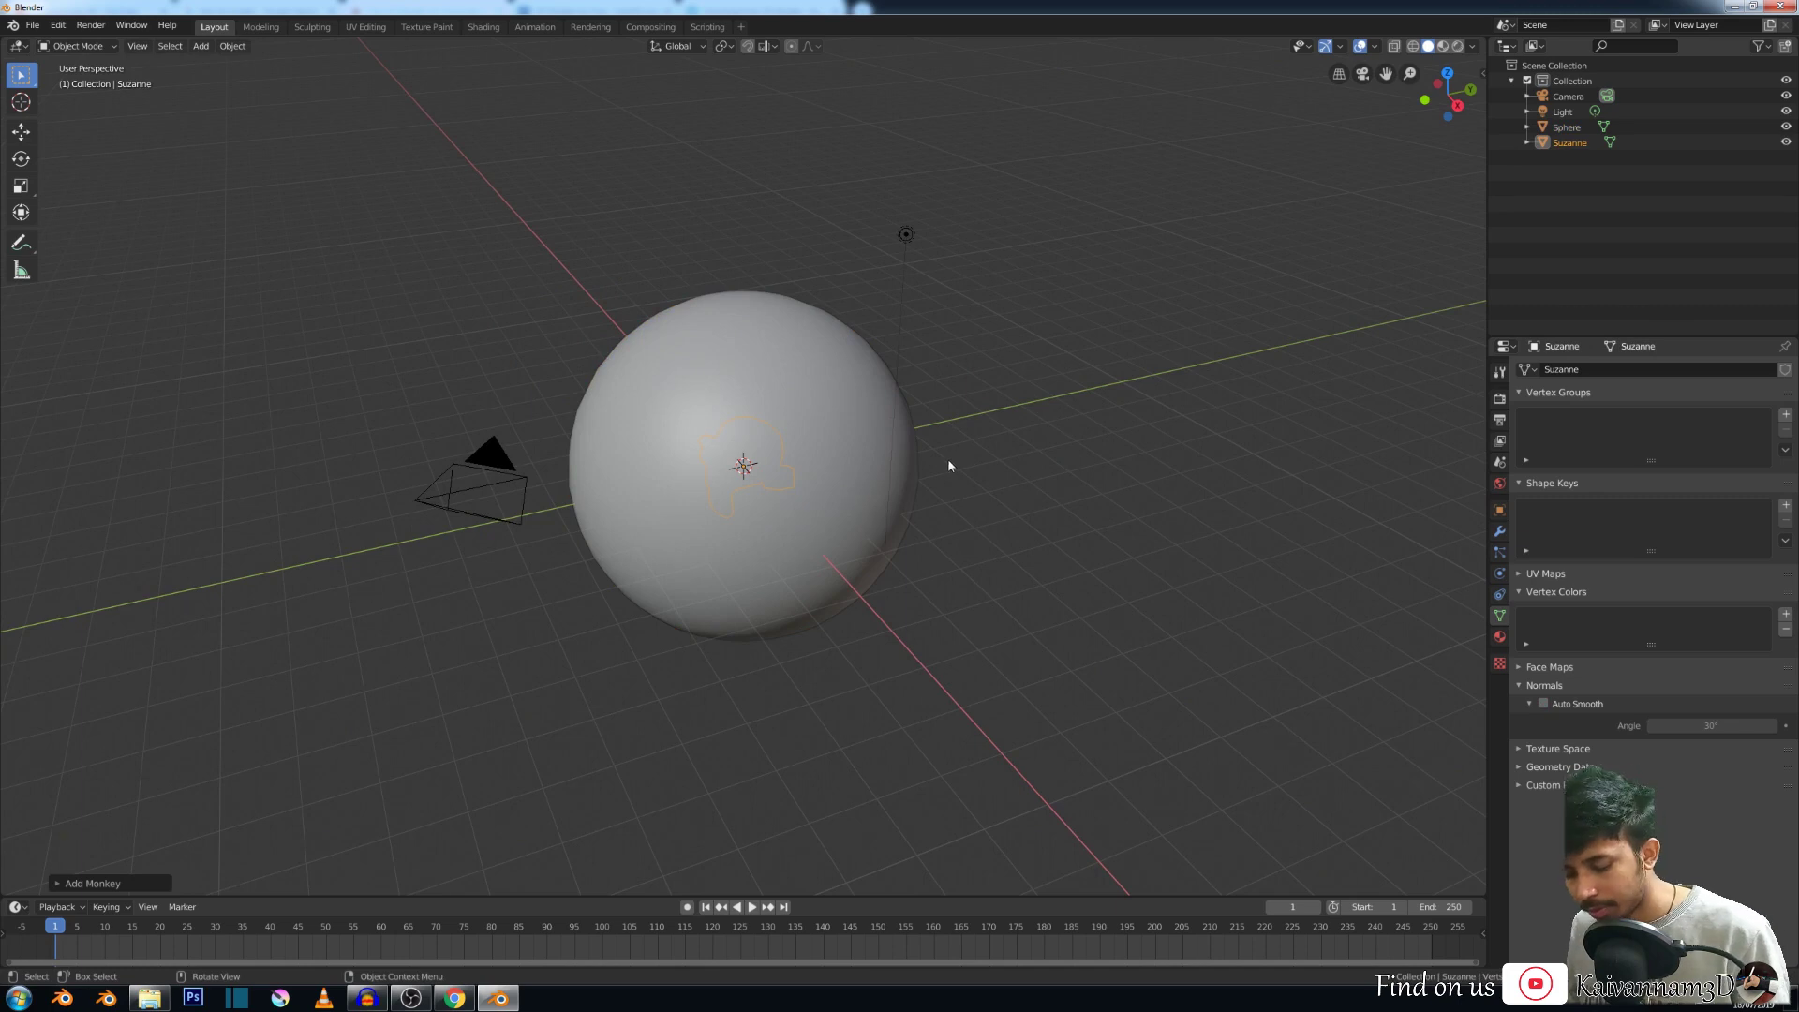
{"action": "key", "text": "g"}
{"action": "left_click", "coordinate": [1304, 366]}
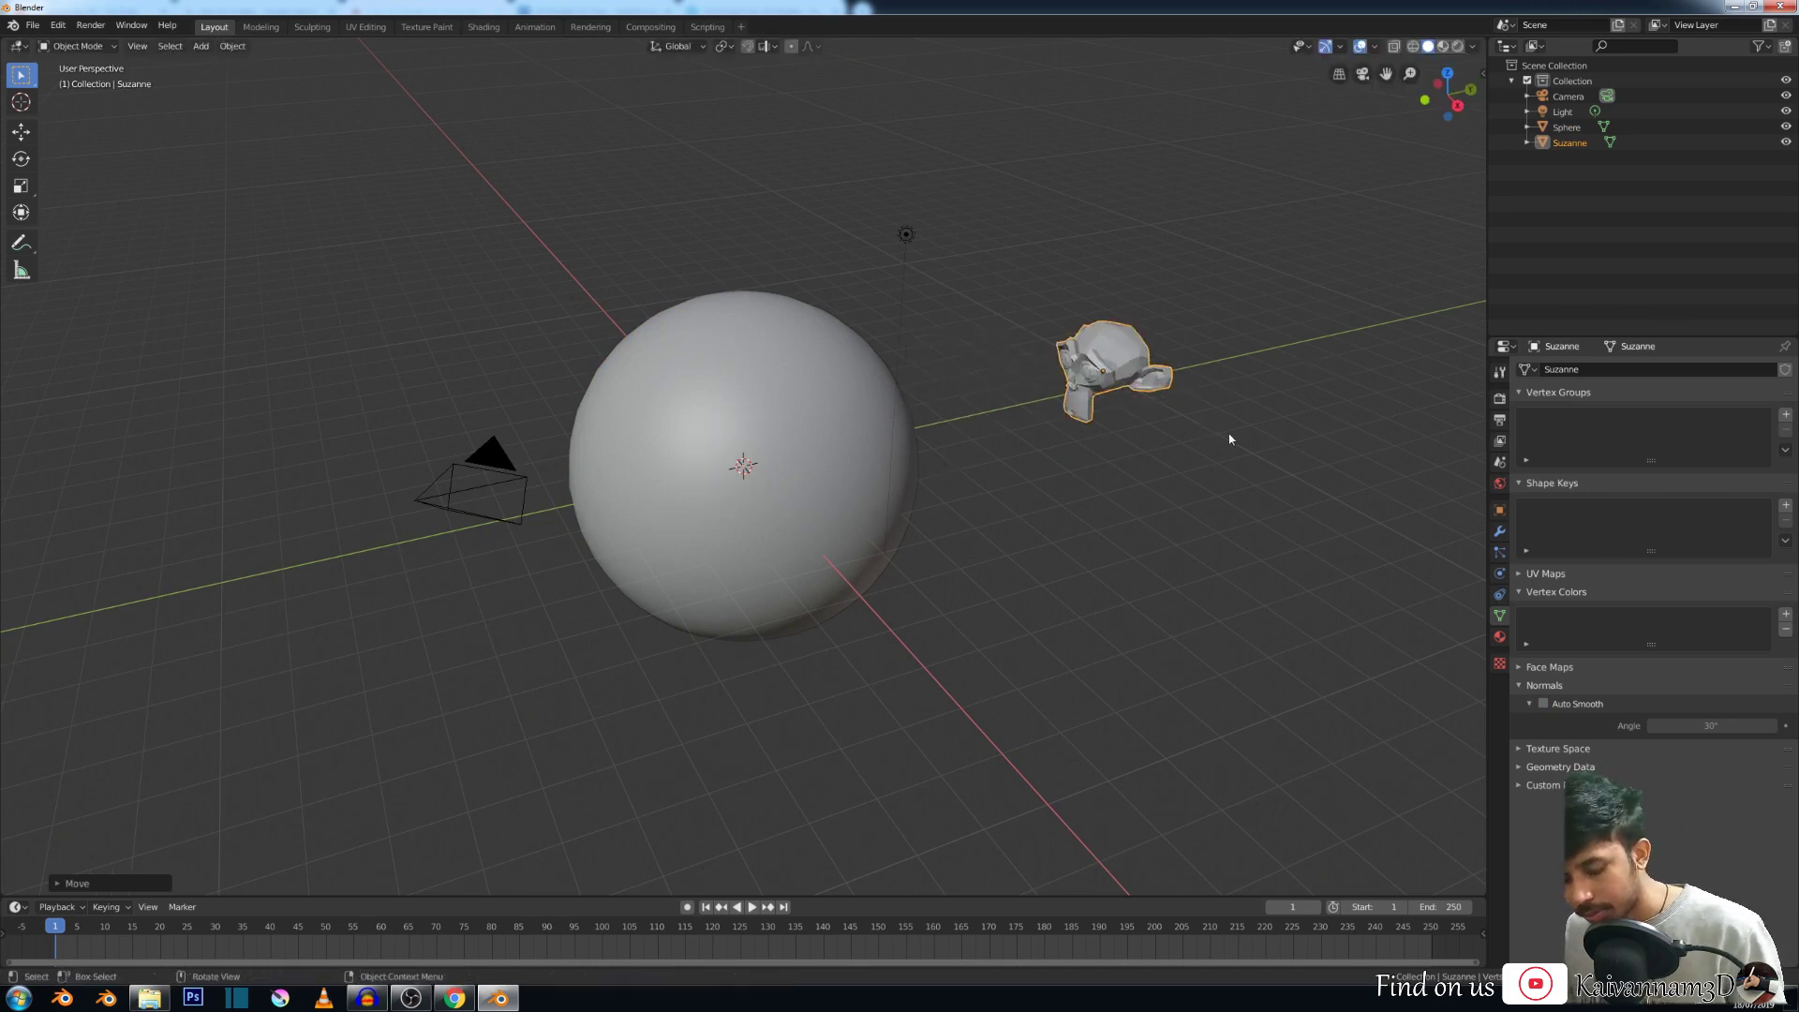
{"action": "key", "text": "s"}
{"action": "left_click", "coordinate": [1, 368]}
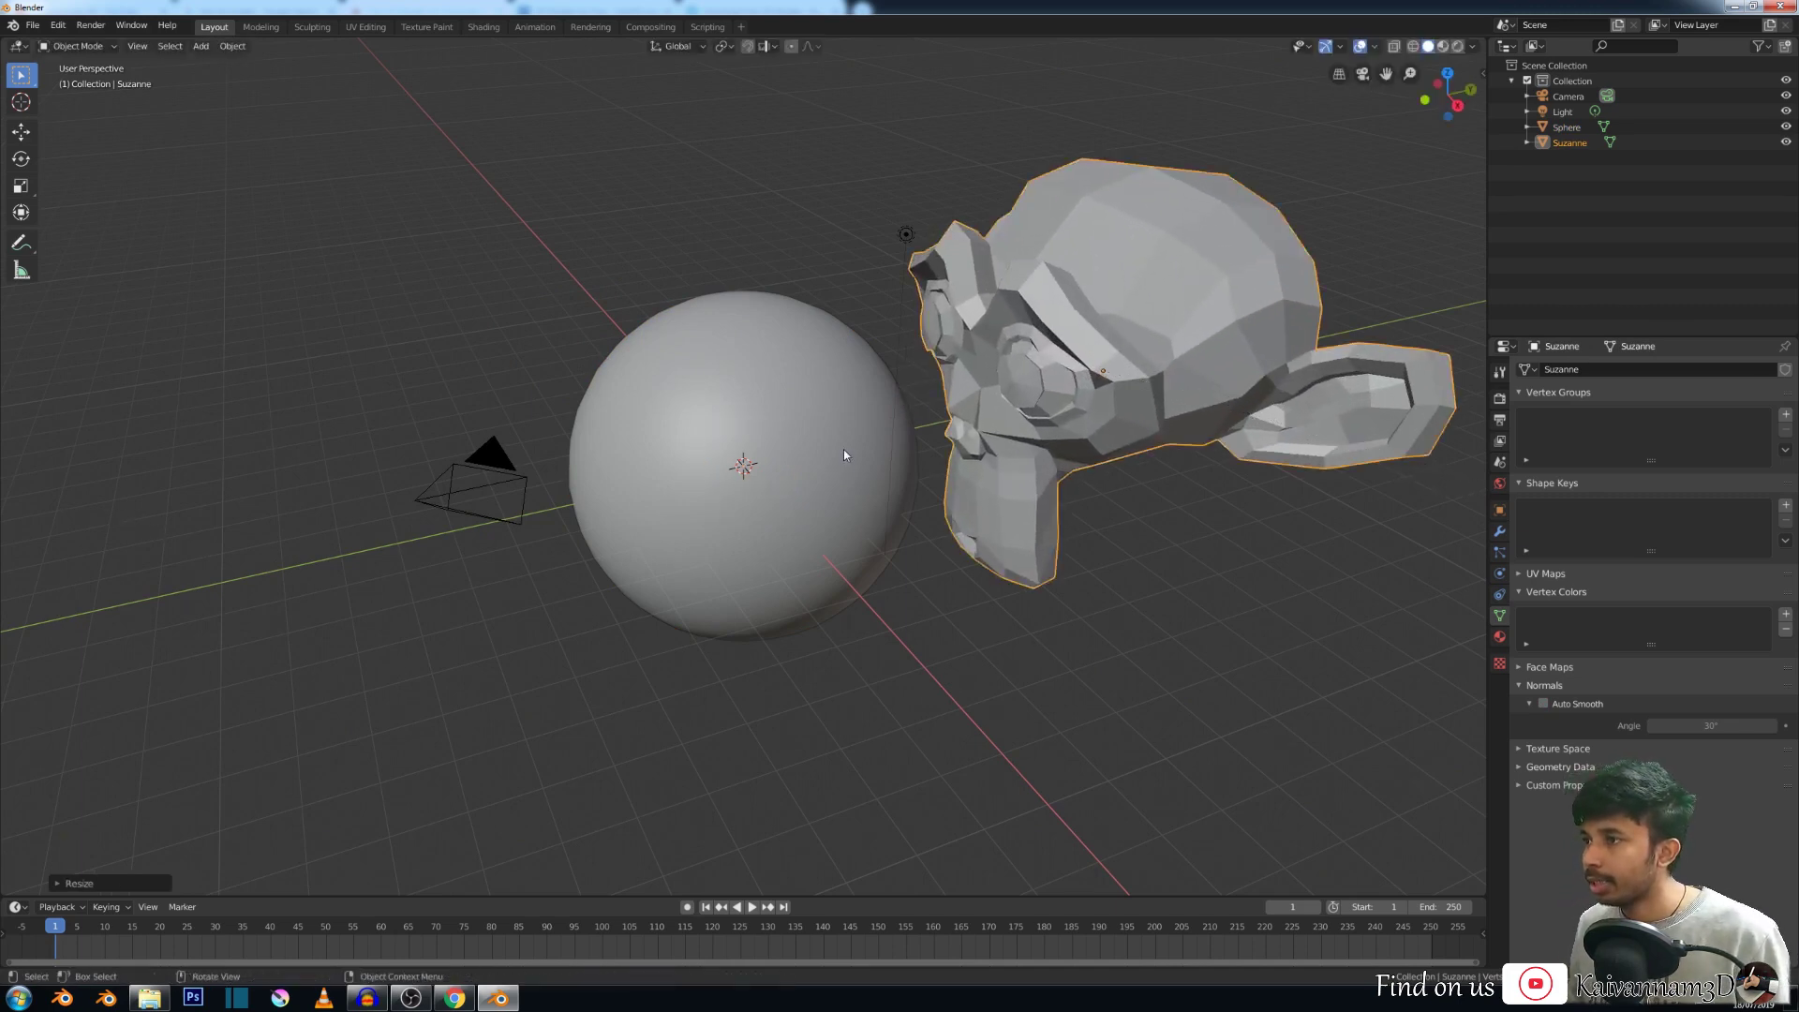
Shade Suzanne smooth and test Auto Smooth on, then turn it off.
{"action": "right_click", "coordinate": [1199, 342]}
{"action": "left_click", "coordinate": [1165, 341]}
{"action": "middle_click_drag", "start_coordinate": [1165, 341], "coordinate": [1131, 373]}
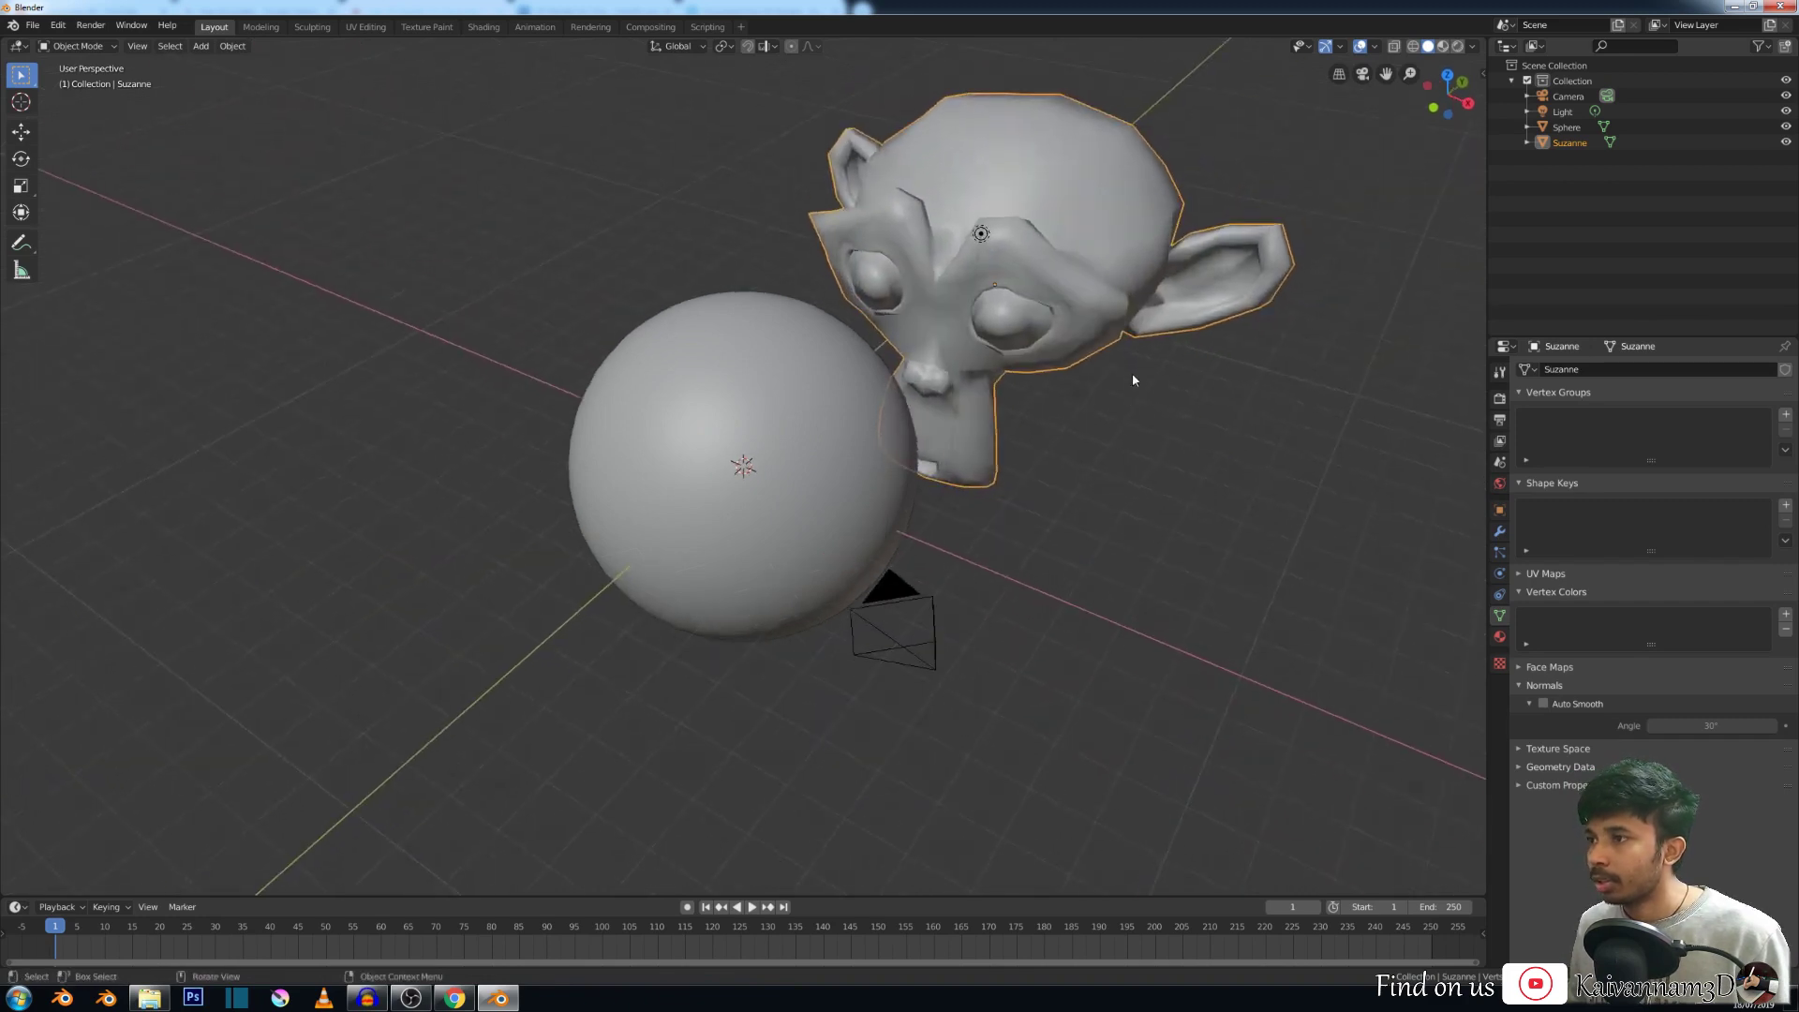
{"action": "left_click", "coordinate": [1543, 704]}
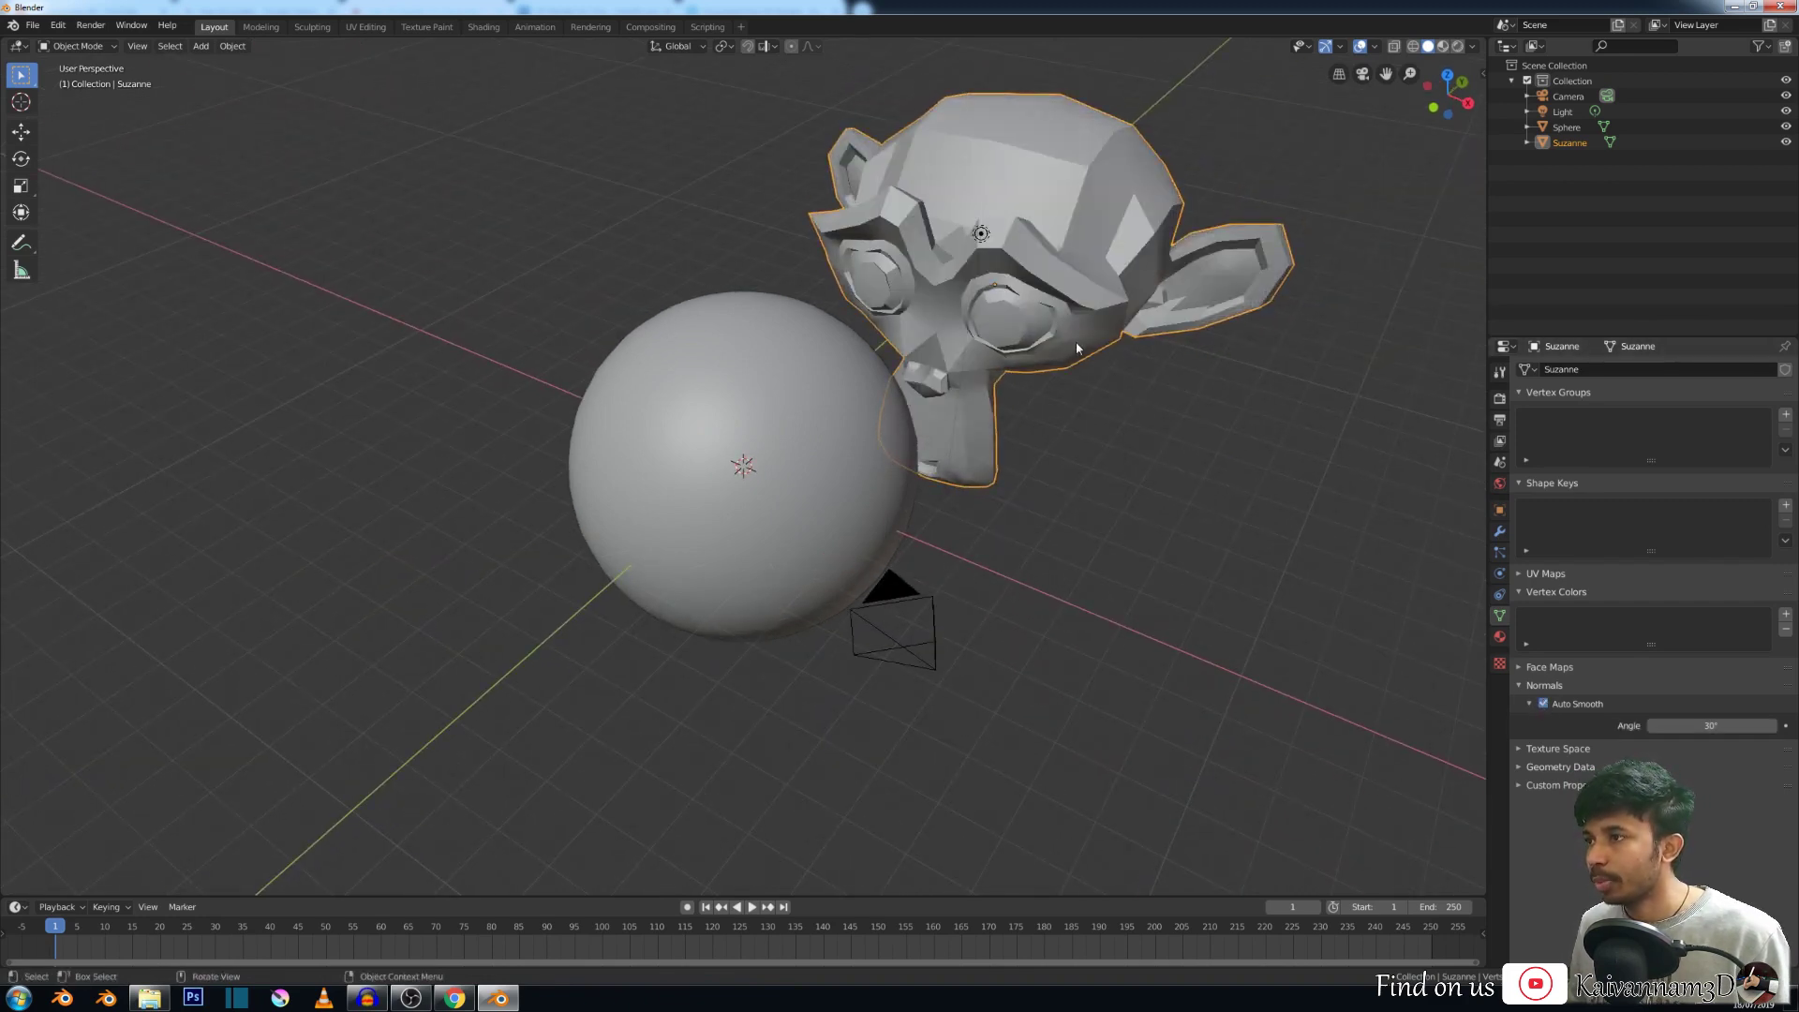
{"action": "middle_click_drag", "start_coordinate": [1063, 343], "coordinate": [981, 321]}
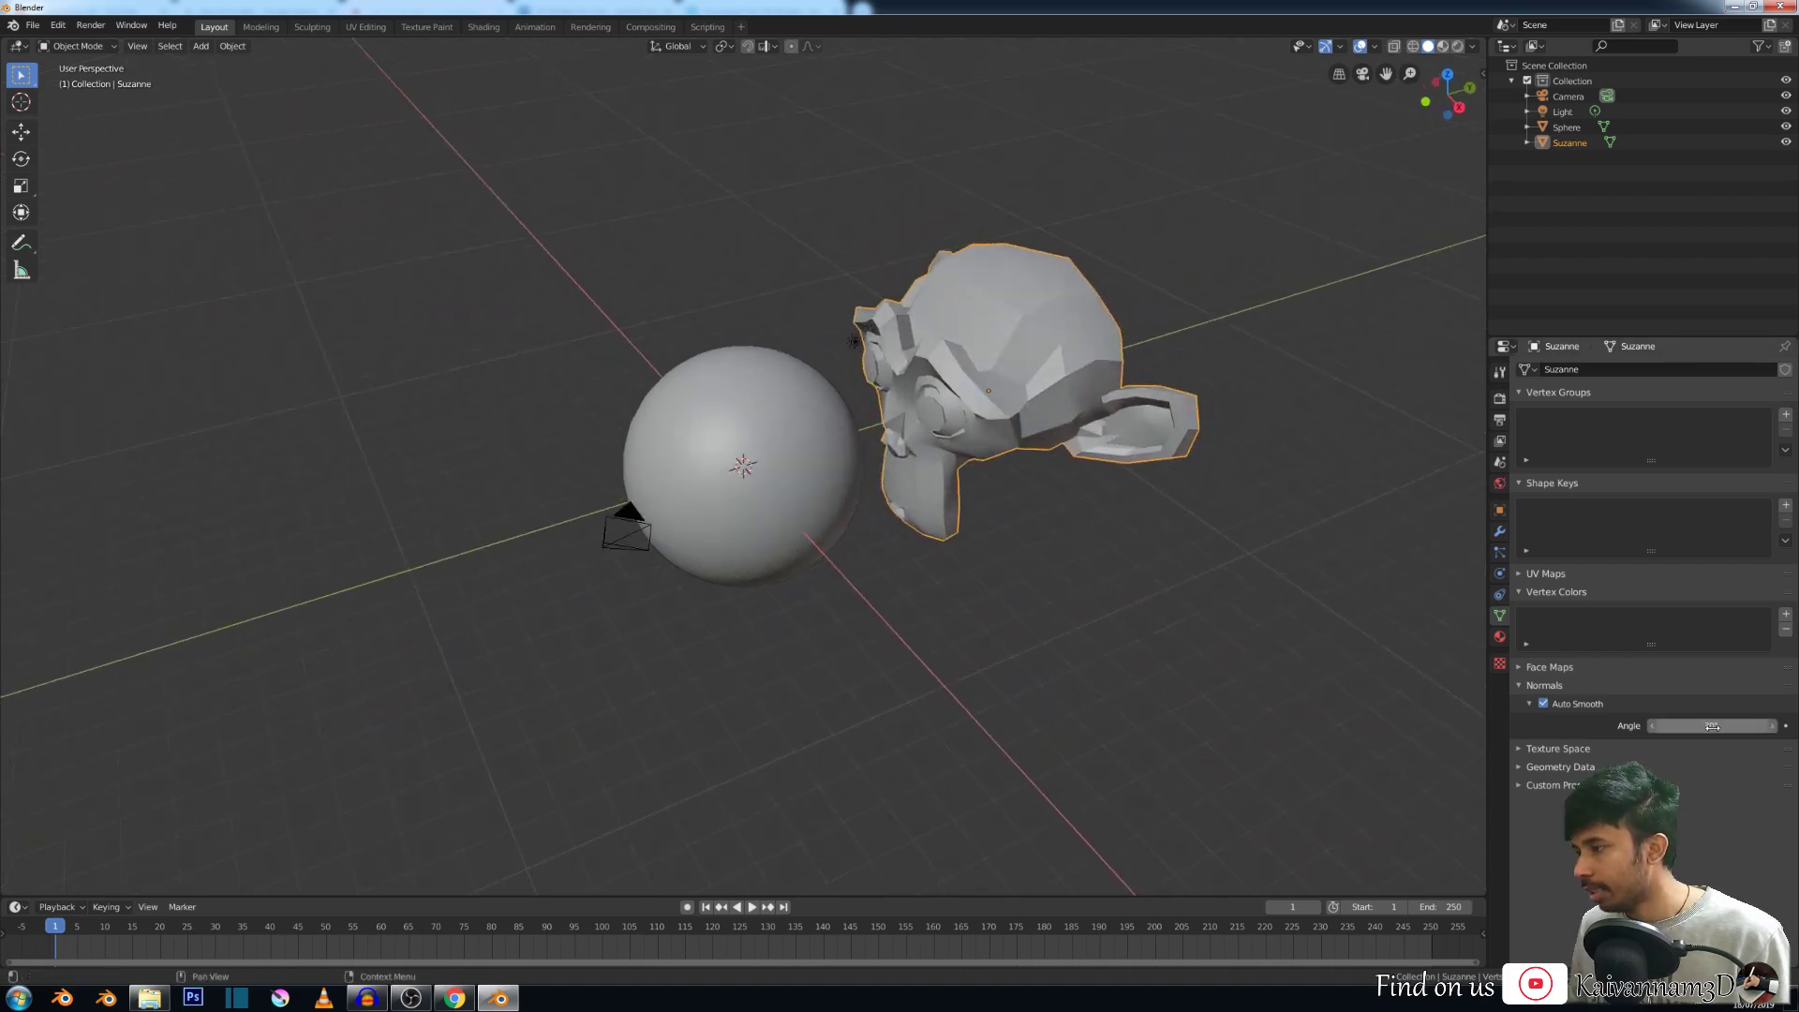
{"action": "scroll", "coordinate": [1008, 390], "scroll_direction": "up", "scroll_amount": 5}
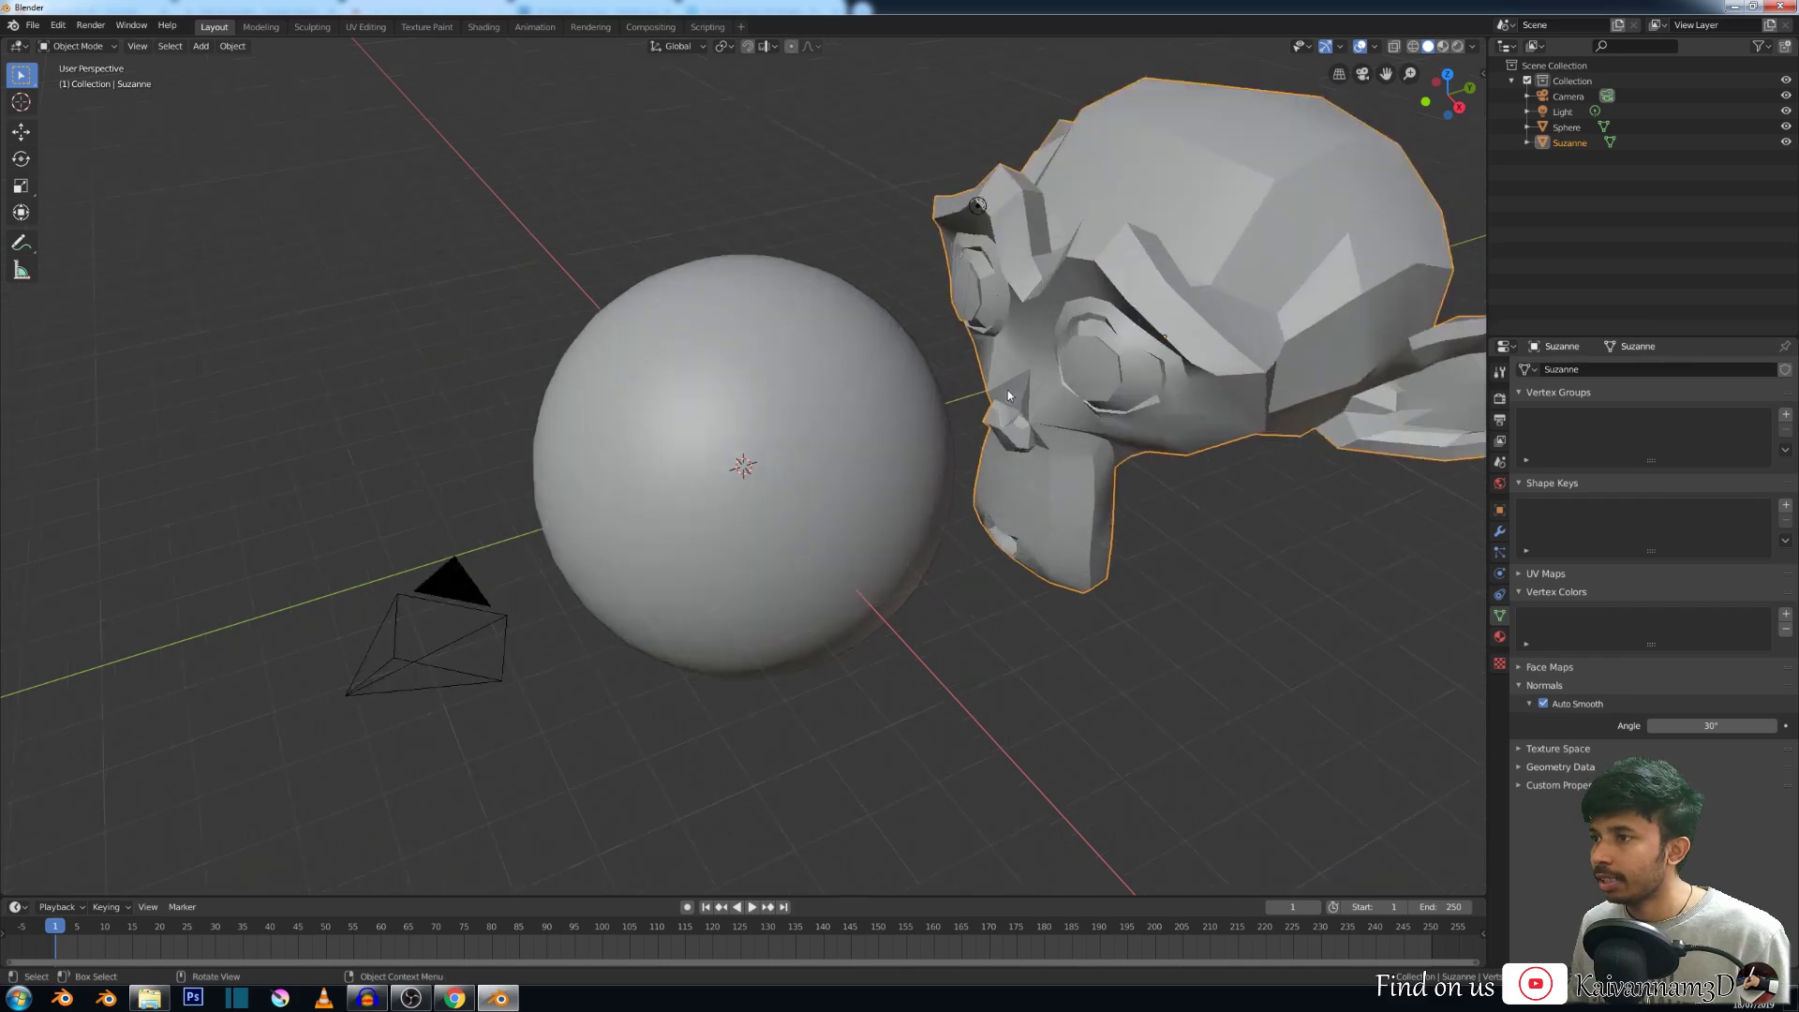
{"action": "scroll", "coordinate": [1043, 398], "scroll_direction": "down", "scroll_amount": 1}
{"action": "scroll", "coordinate": [1119, 324], "scroll_direction": "down", "scroll_amount": 3}
{"action": "left_click", "coordinate": [1543, 703]}
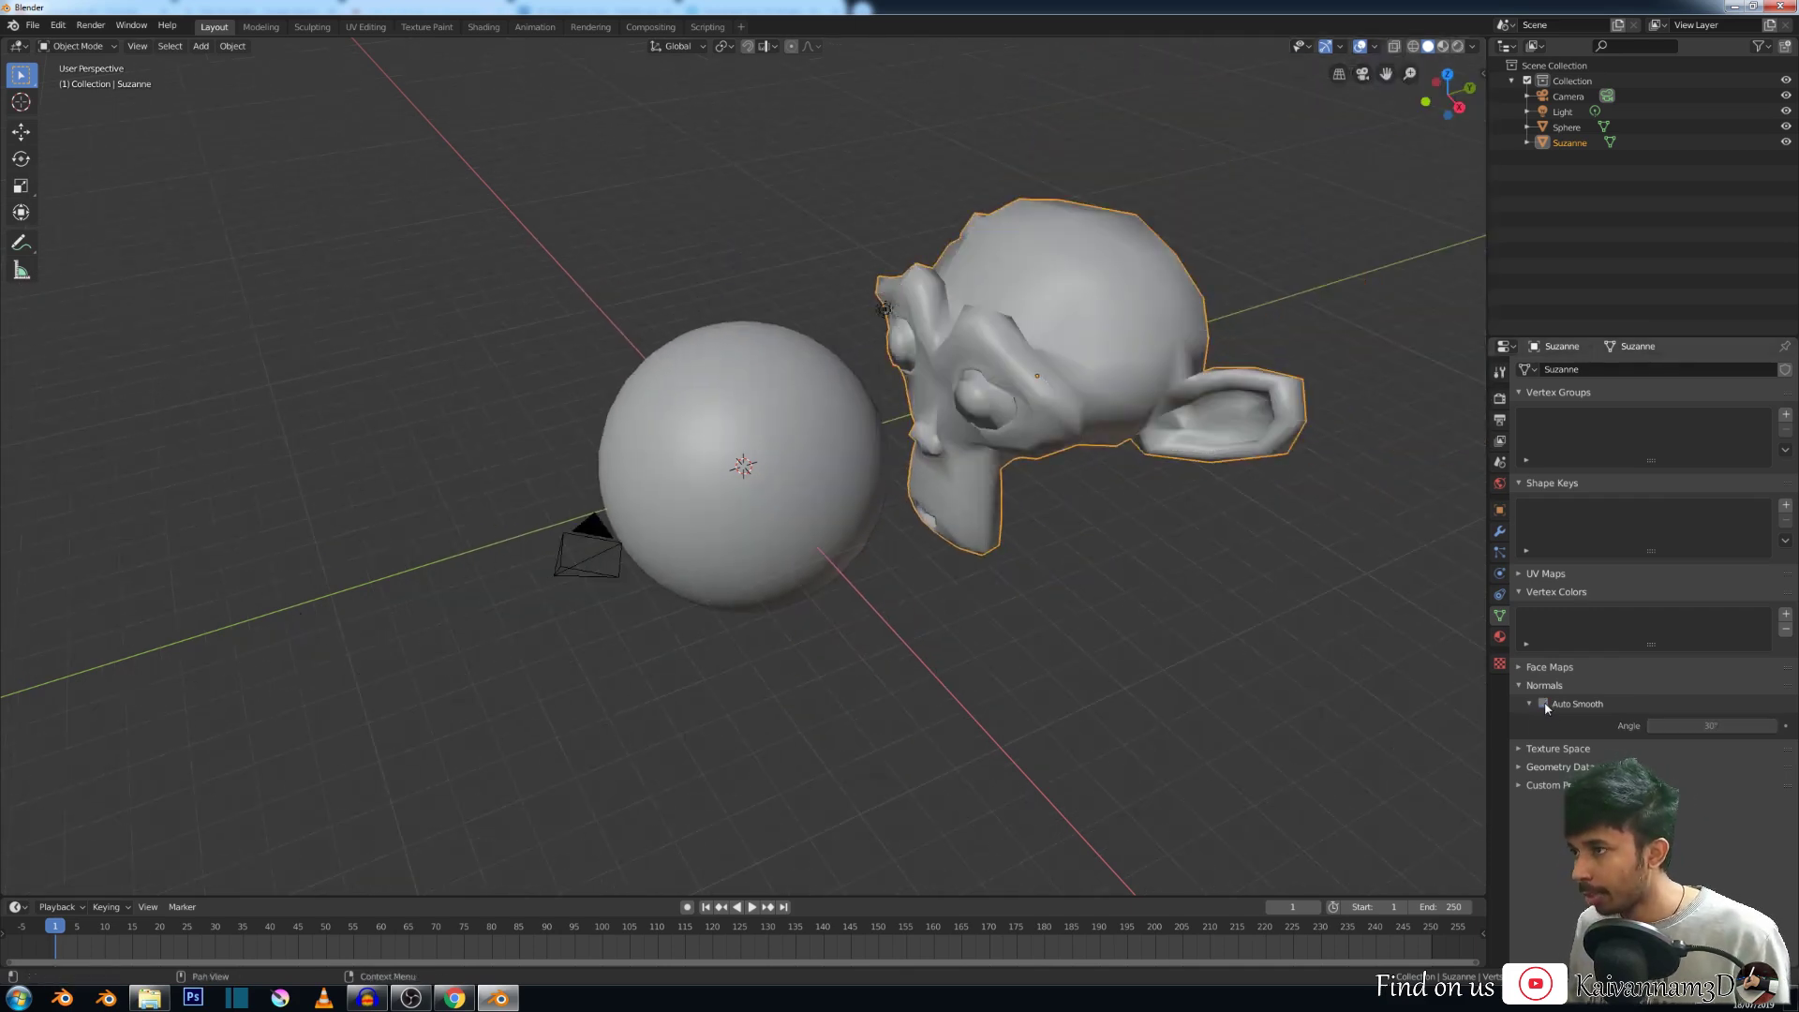
Switch Suzanne to flat shading, subdivide it with Ctrl+2 and apply the Subdivision modifier.
{"action": "right_click", "coordinate": [997, 382]}
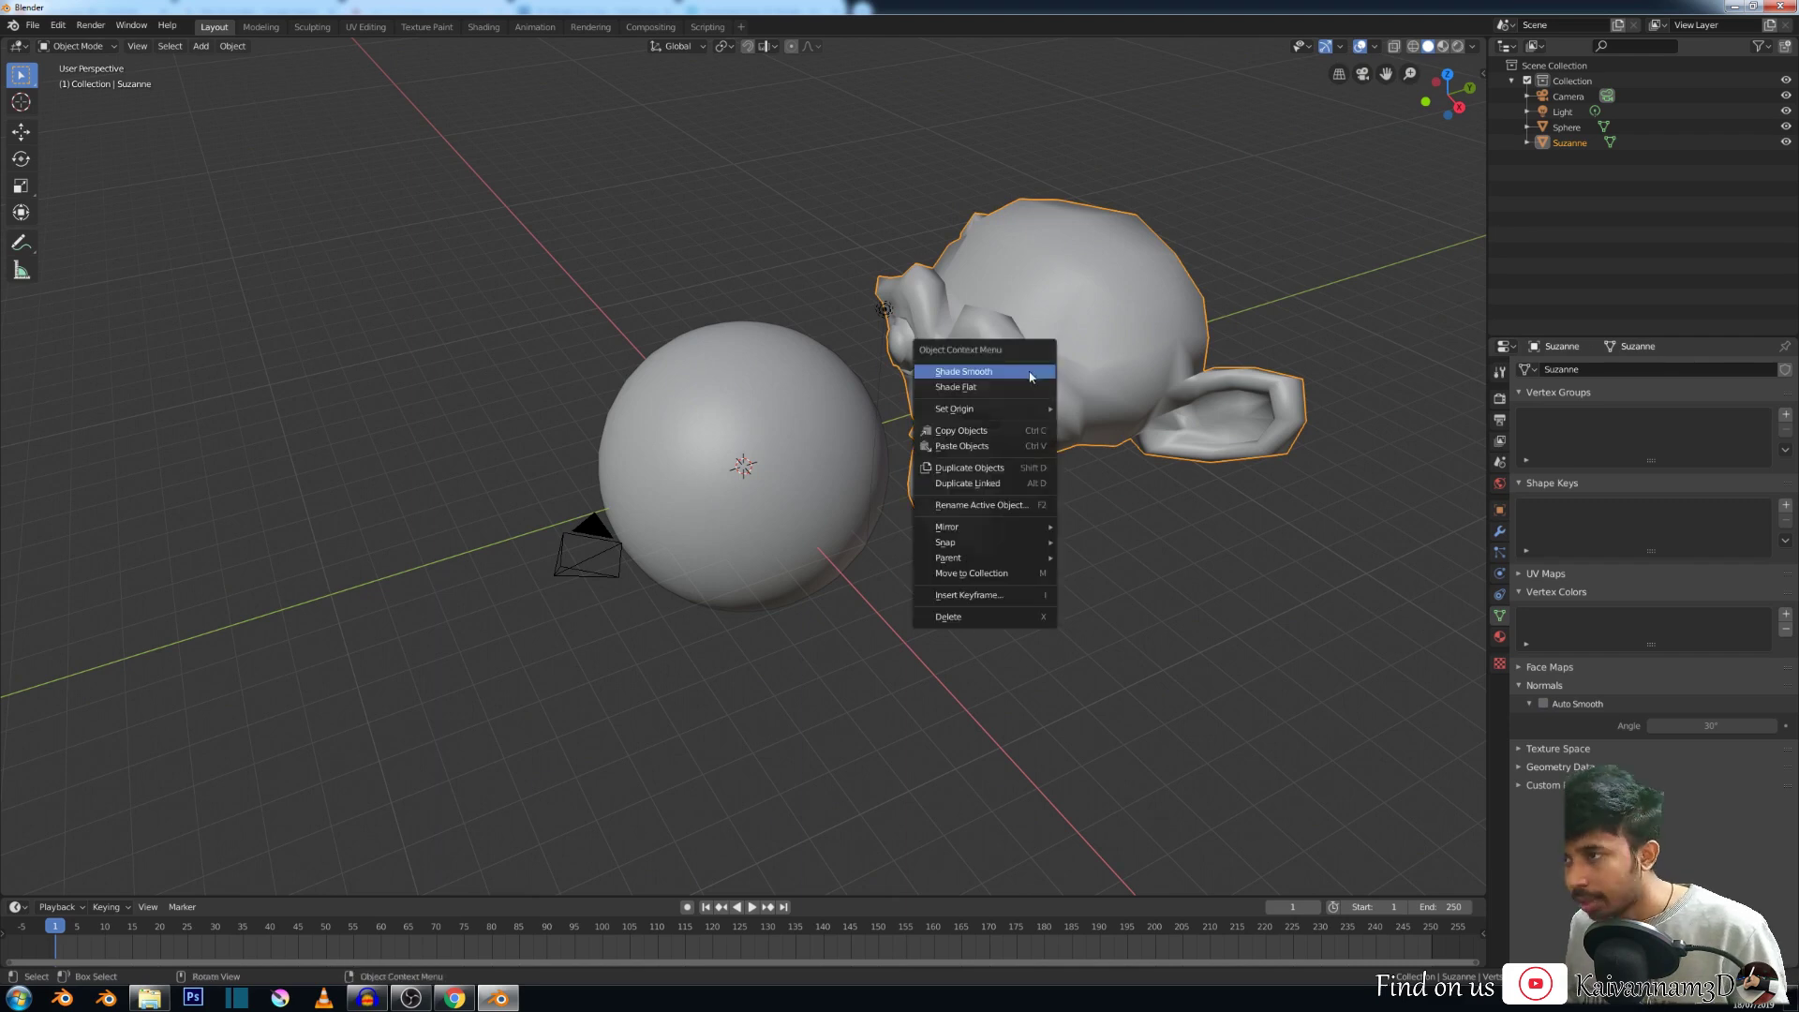
{"action": "left_click", "coordinate": [995, 387]}
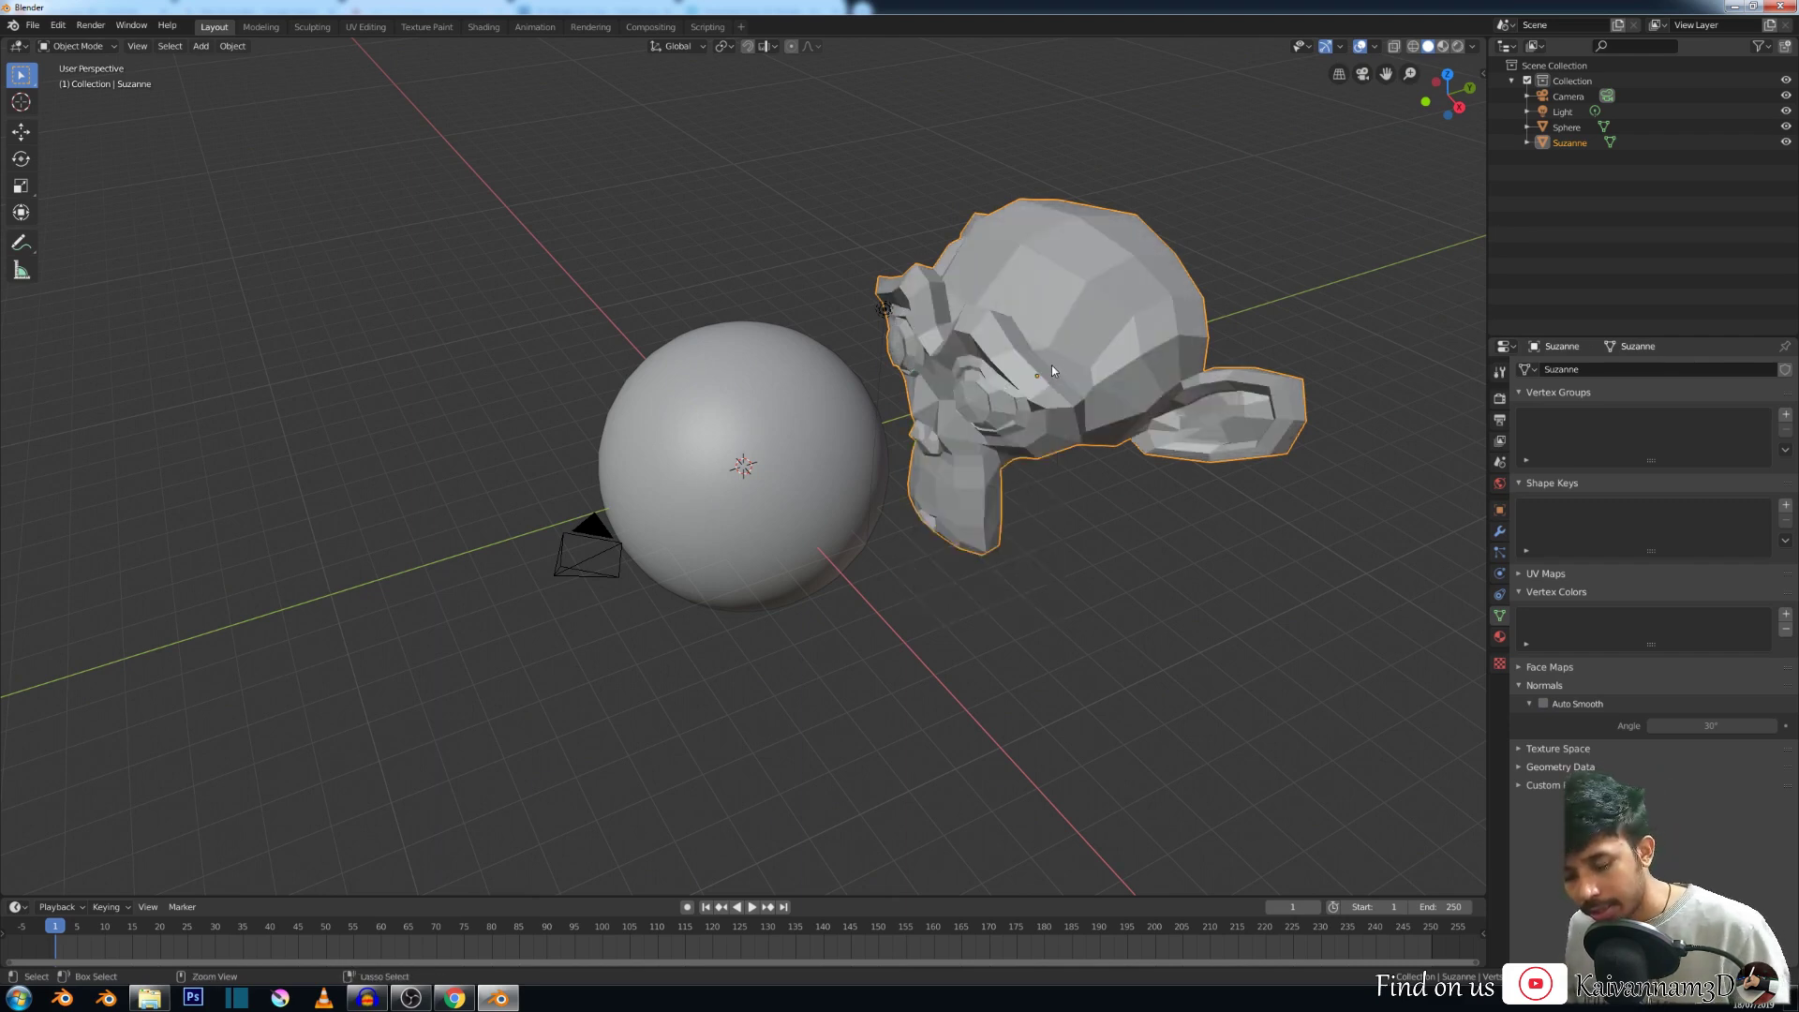
{"action": "key", "text": "ctrl+2"}
{"action": "middle_click_drag", "start_coordinate": [1051, 365], "coordinate": [1233, 458]}
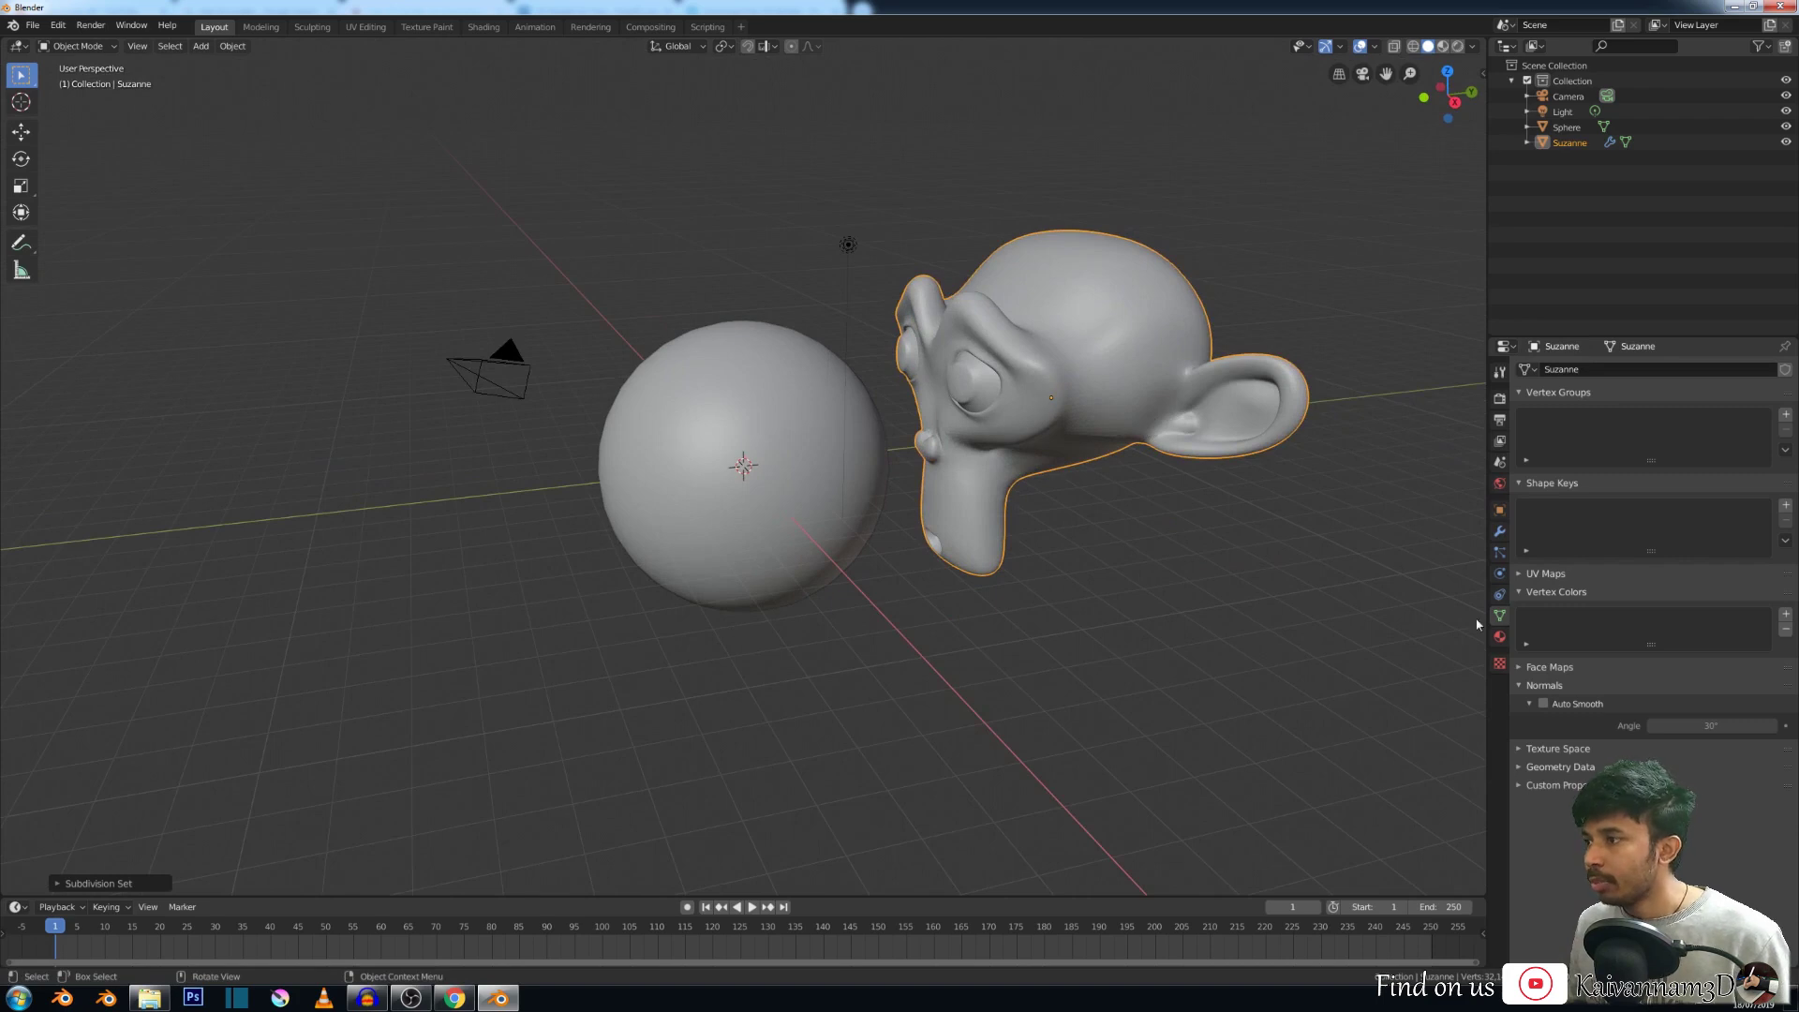
{"action": "left_click", "coordinate": [1499, 531]}
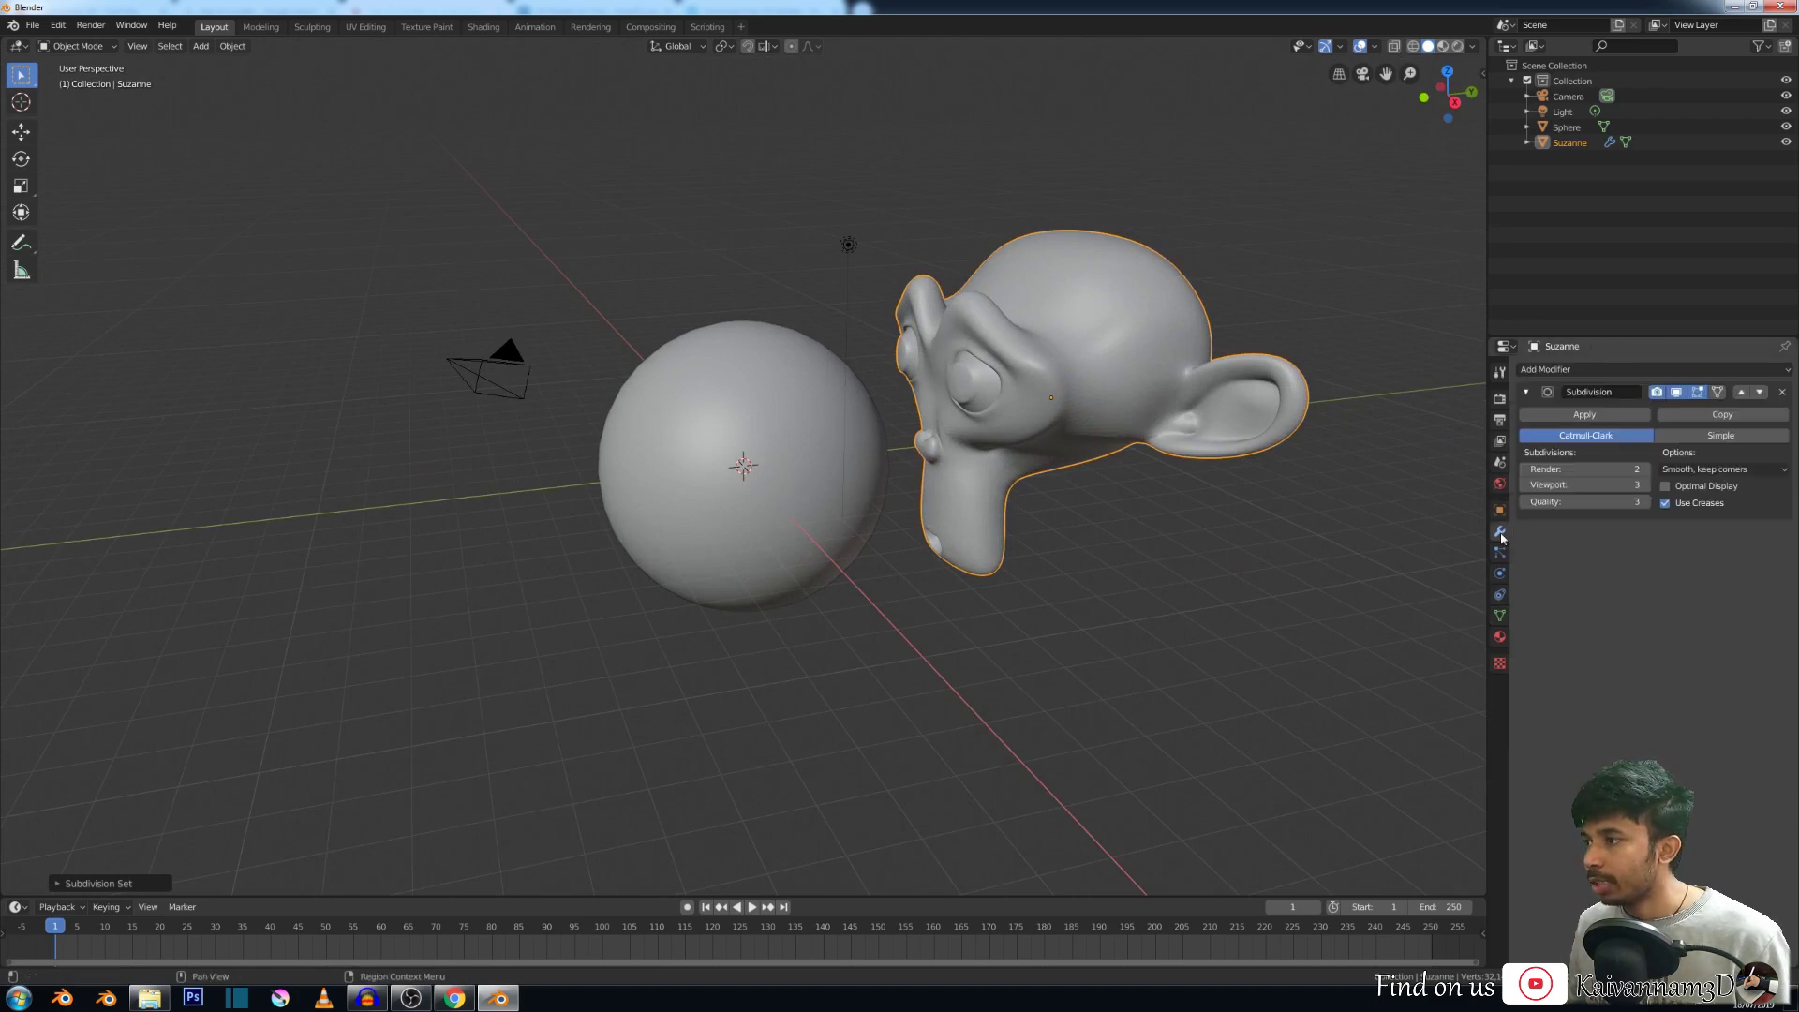
{"action": "left_click", "coordinate": [1613, 424]}
Shade the subdivided Suzanne smooth, enable Auto Smooth, then delete Suzanne.
{"action": "right_click", "coordinate": [1021, 422]}
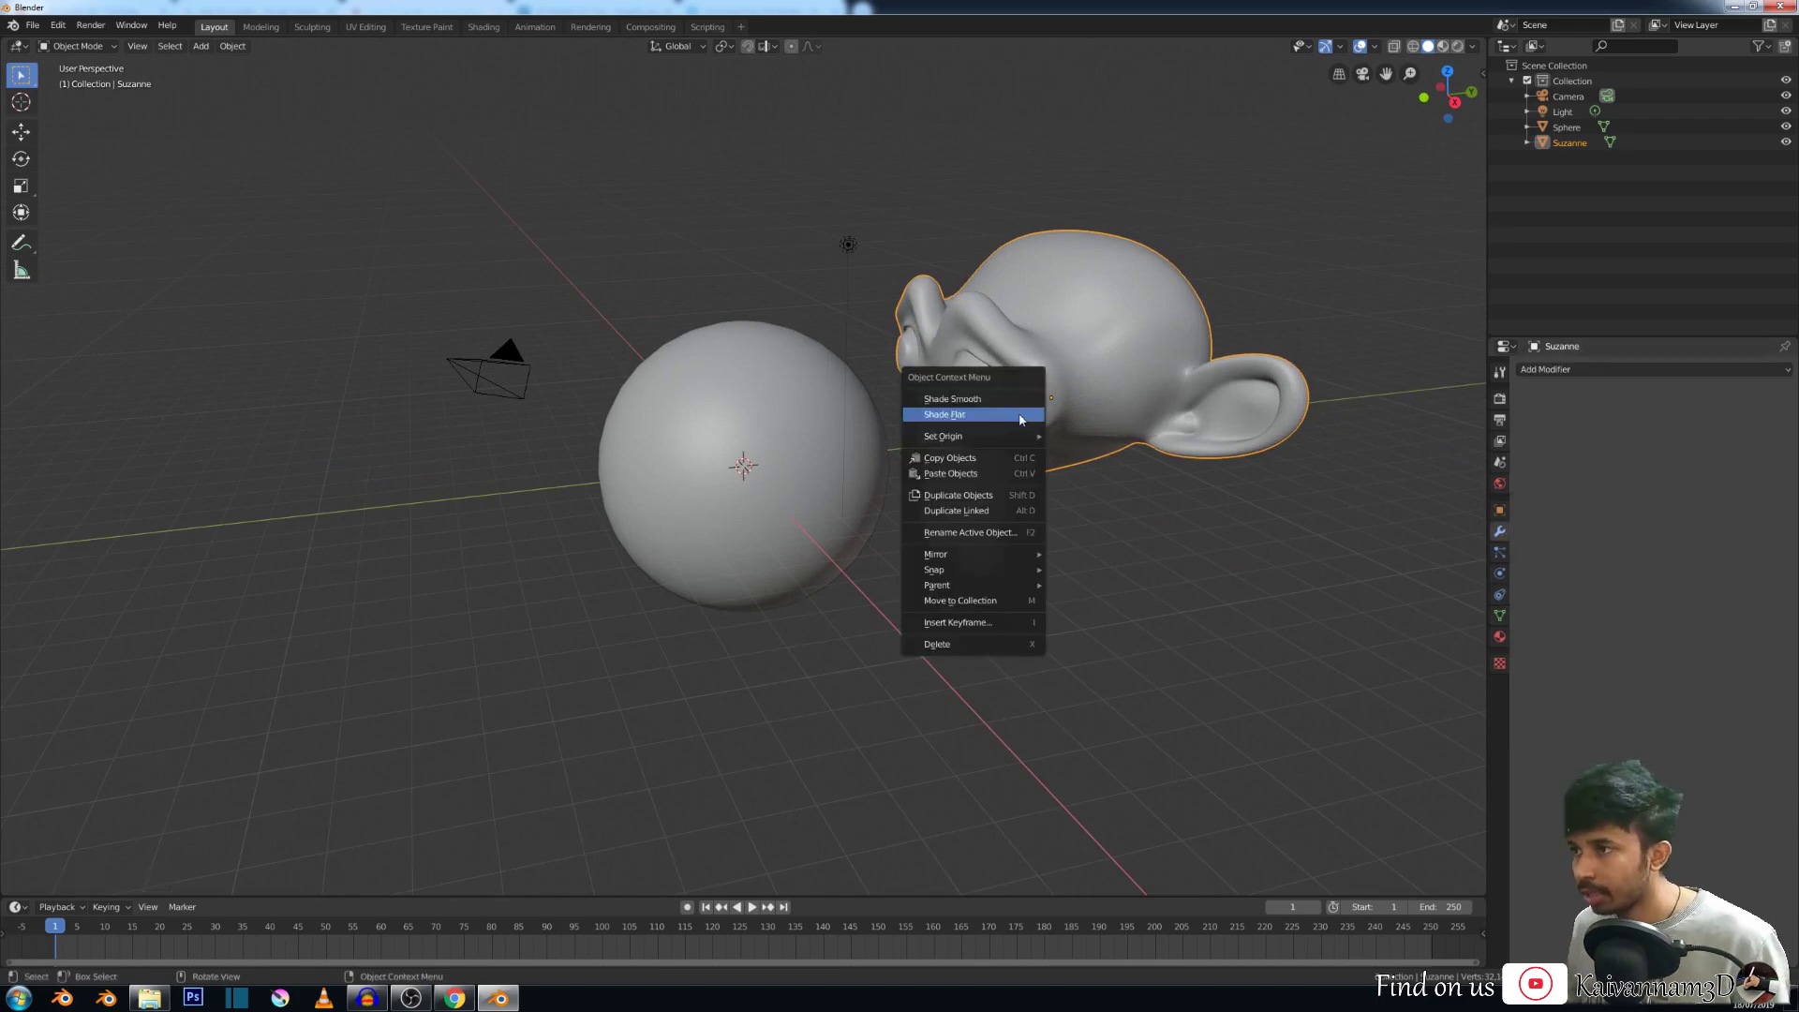
{"action": "left_click", "coordinate": [1002, 403]}
{"action": "middle_click_drag", "start_coordinate": [1003, 403], "coordinate": [1064, 401]}
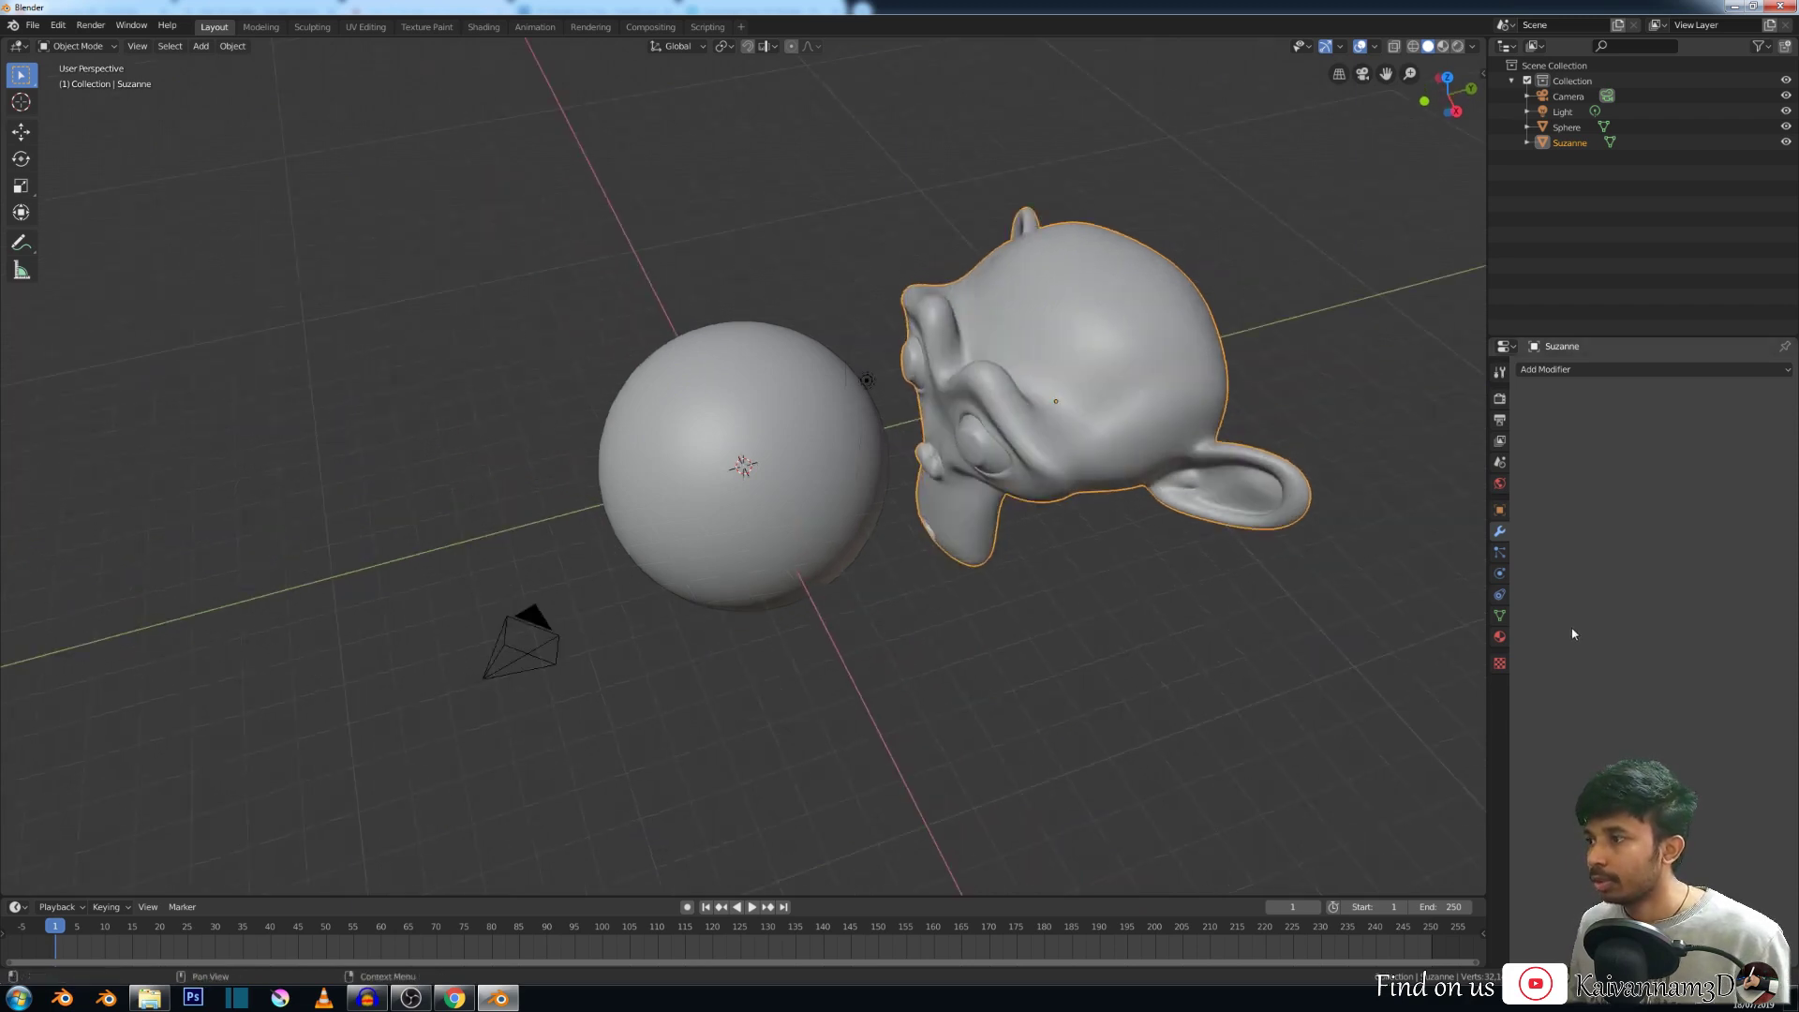
{"action": "left_click", "coordinate": [1499, 615]}
{"action": "left_click", "coordinate": [1545, 706]}
{"action": "middle_click_drag", "start_coordinate": [1349, 643], "coordinate": [1202, 511]}
{"action": "key", "text": "x"}
{"action": "left_click", "coordinate": [1049, 384]}
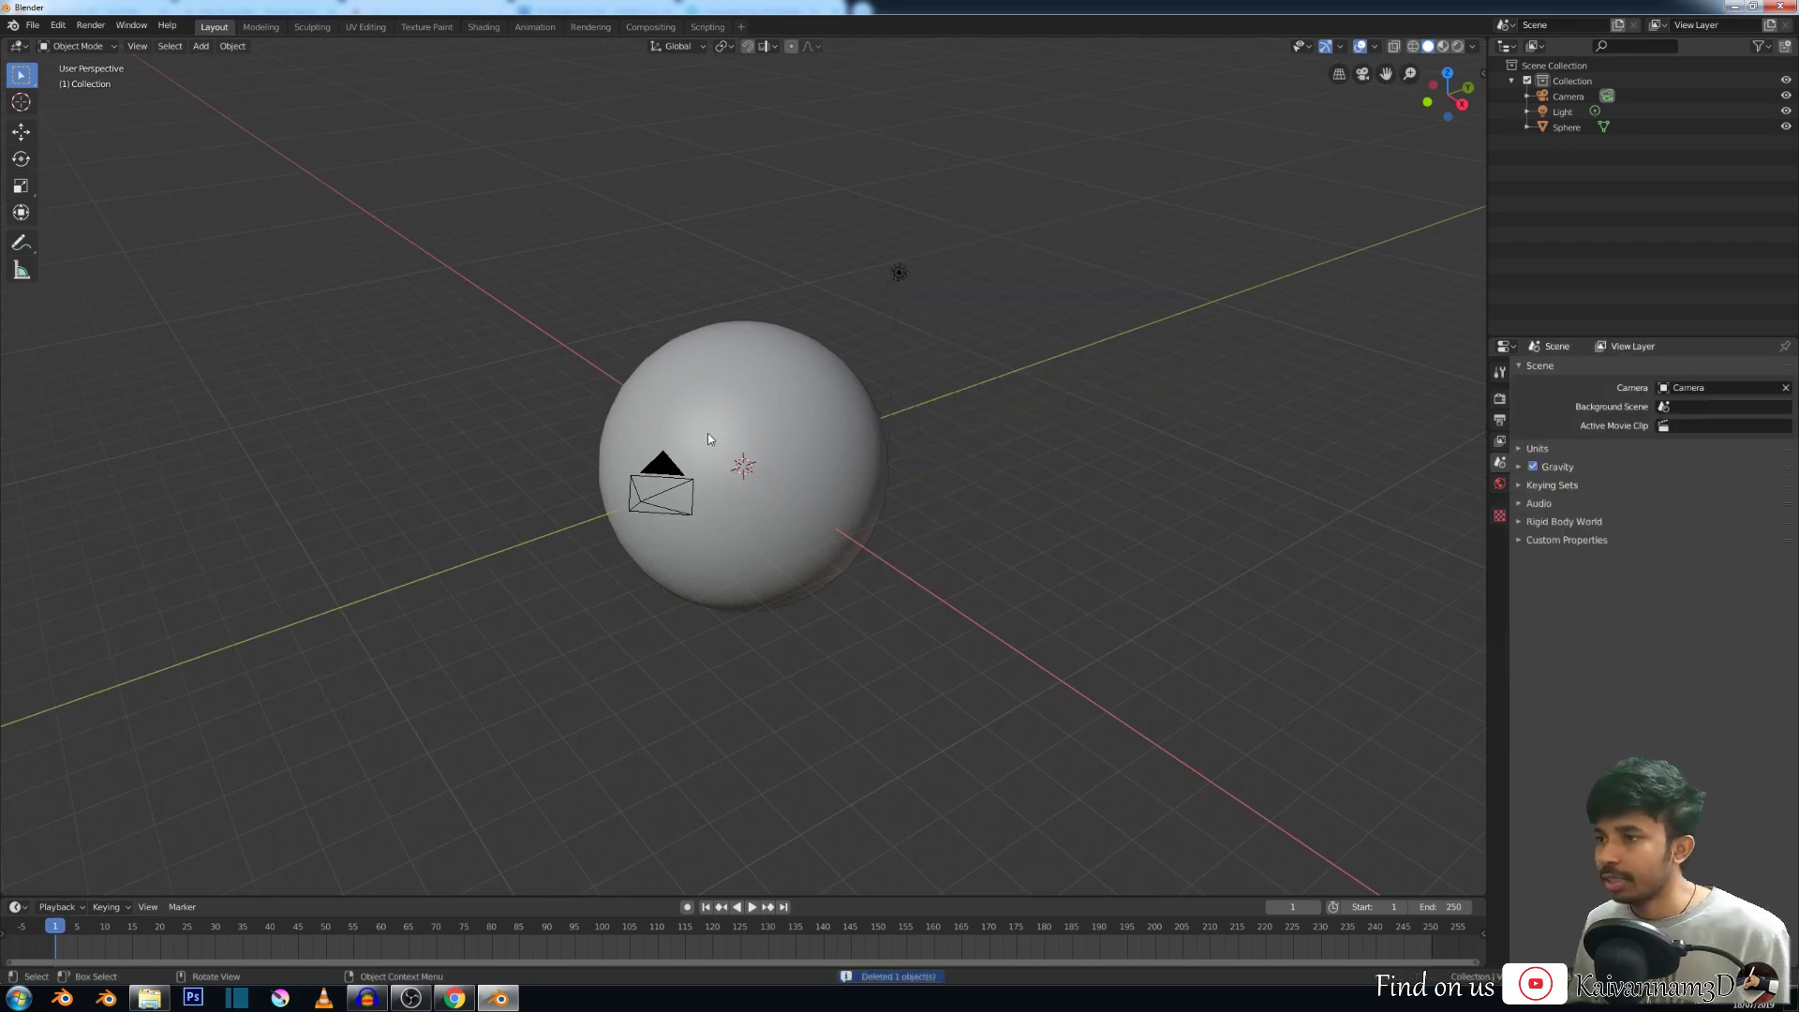
In Edit Mode, select the vertices on one side of the cube and delete them to open it.
{"action": "left_click", "coordinate": [753, 407]}
{"action": "middle_click_drag", "start_coordinate": [882, 421], "coordinate": [828, 413]}
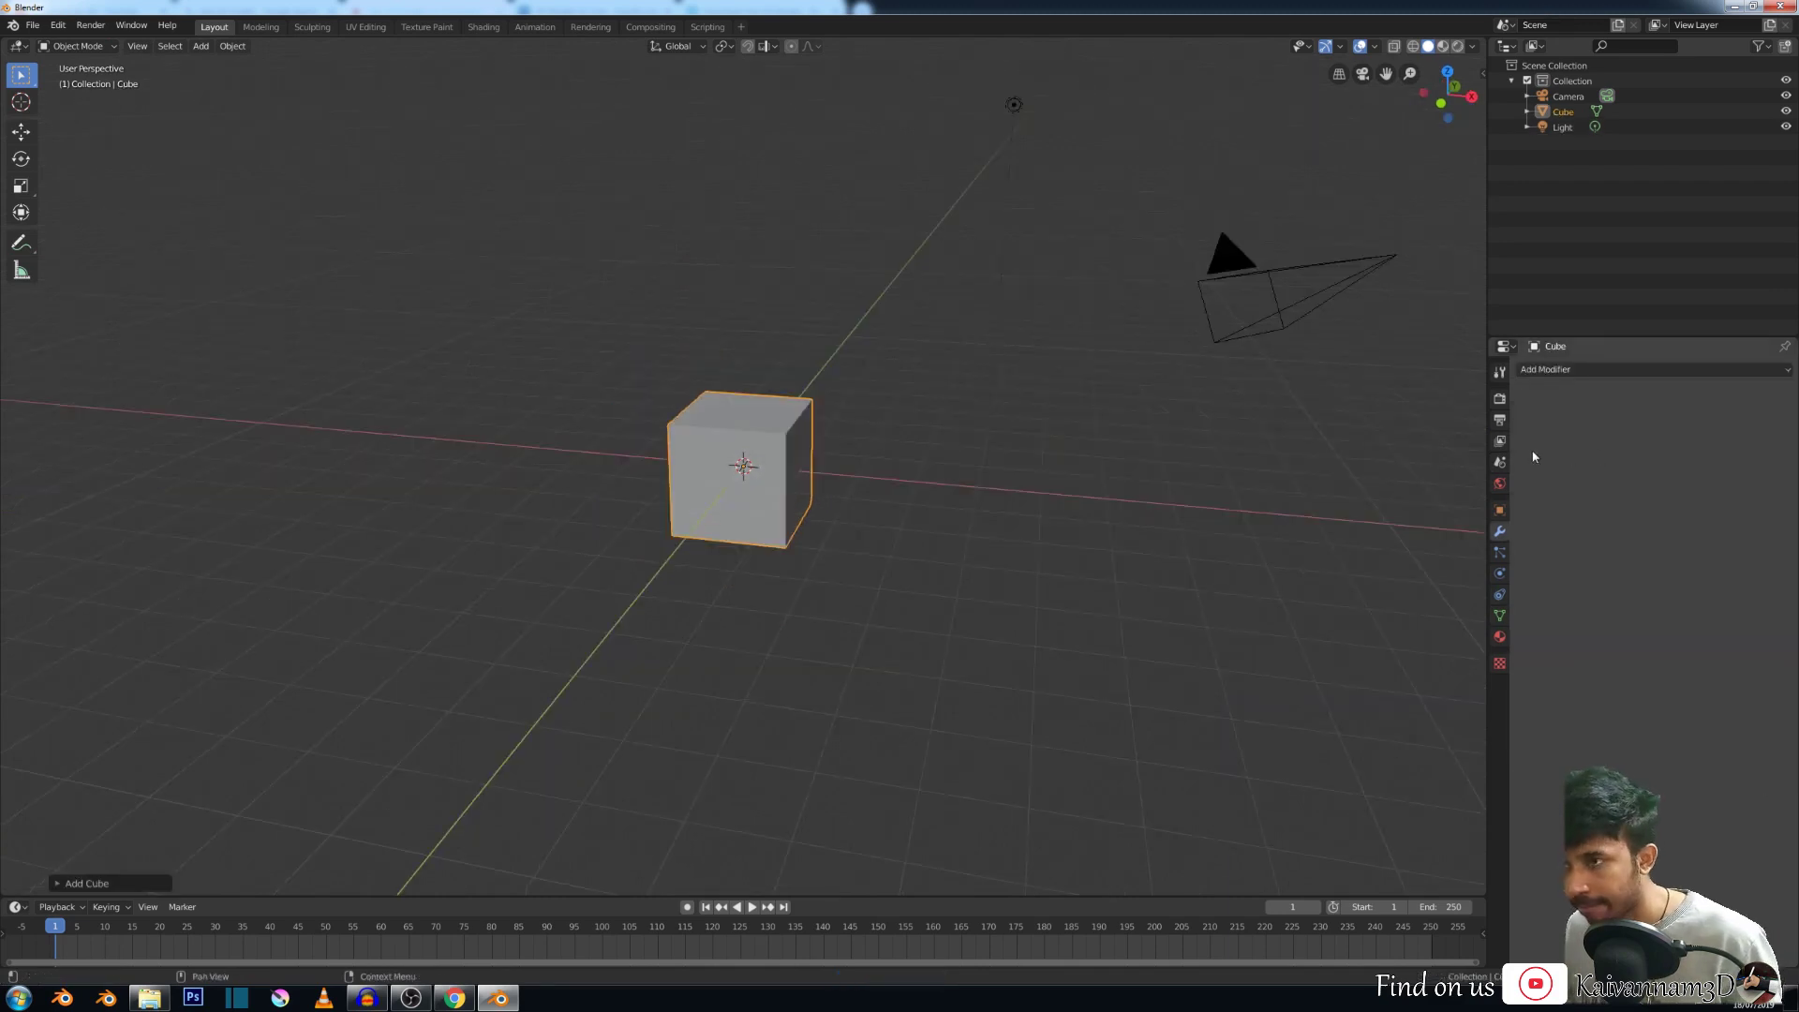
{"action": "key", "text": "Tab"}
{"action": "key", "text": "alt+a"}
{"action": "key", "text": "Tab"}
{"action": "key", "text": "Tab"}
{"action": "key", "text": "1"}
{"action": "key", "text": "c"}
{"action": "left_click_drag", "start_coordinate": [810, 420], "coordinate": [867, 433]}
{"action": "key", "text": "x"}
{"action": "left_click", "coordinate": [867, 433]}
{"action": "left_click", "coordinate": [1546, 369]}
Add a Solidify modifier with thickness -1.47m and select a corner vertex of the opening.
{"action": "left_click", "coordinate": [1504, 624]}
{"action": "left_click_drag", "start_coordinate": [1593, 435], "coordinate": [1536, 434]}
{"action": "middle_click_drag", "start_coordinate": [824, 440], "coordinate": [1025, 376]}
{"action": "scroll", "coordinate": [762, 402], "scroll_direction": "up", "scroll_amount": 4}
{"action": "middle_click_drag", "start_coordinate": [840, 352], "coordinate": [774, 333]}
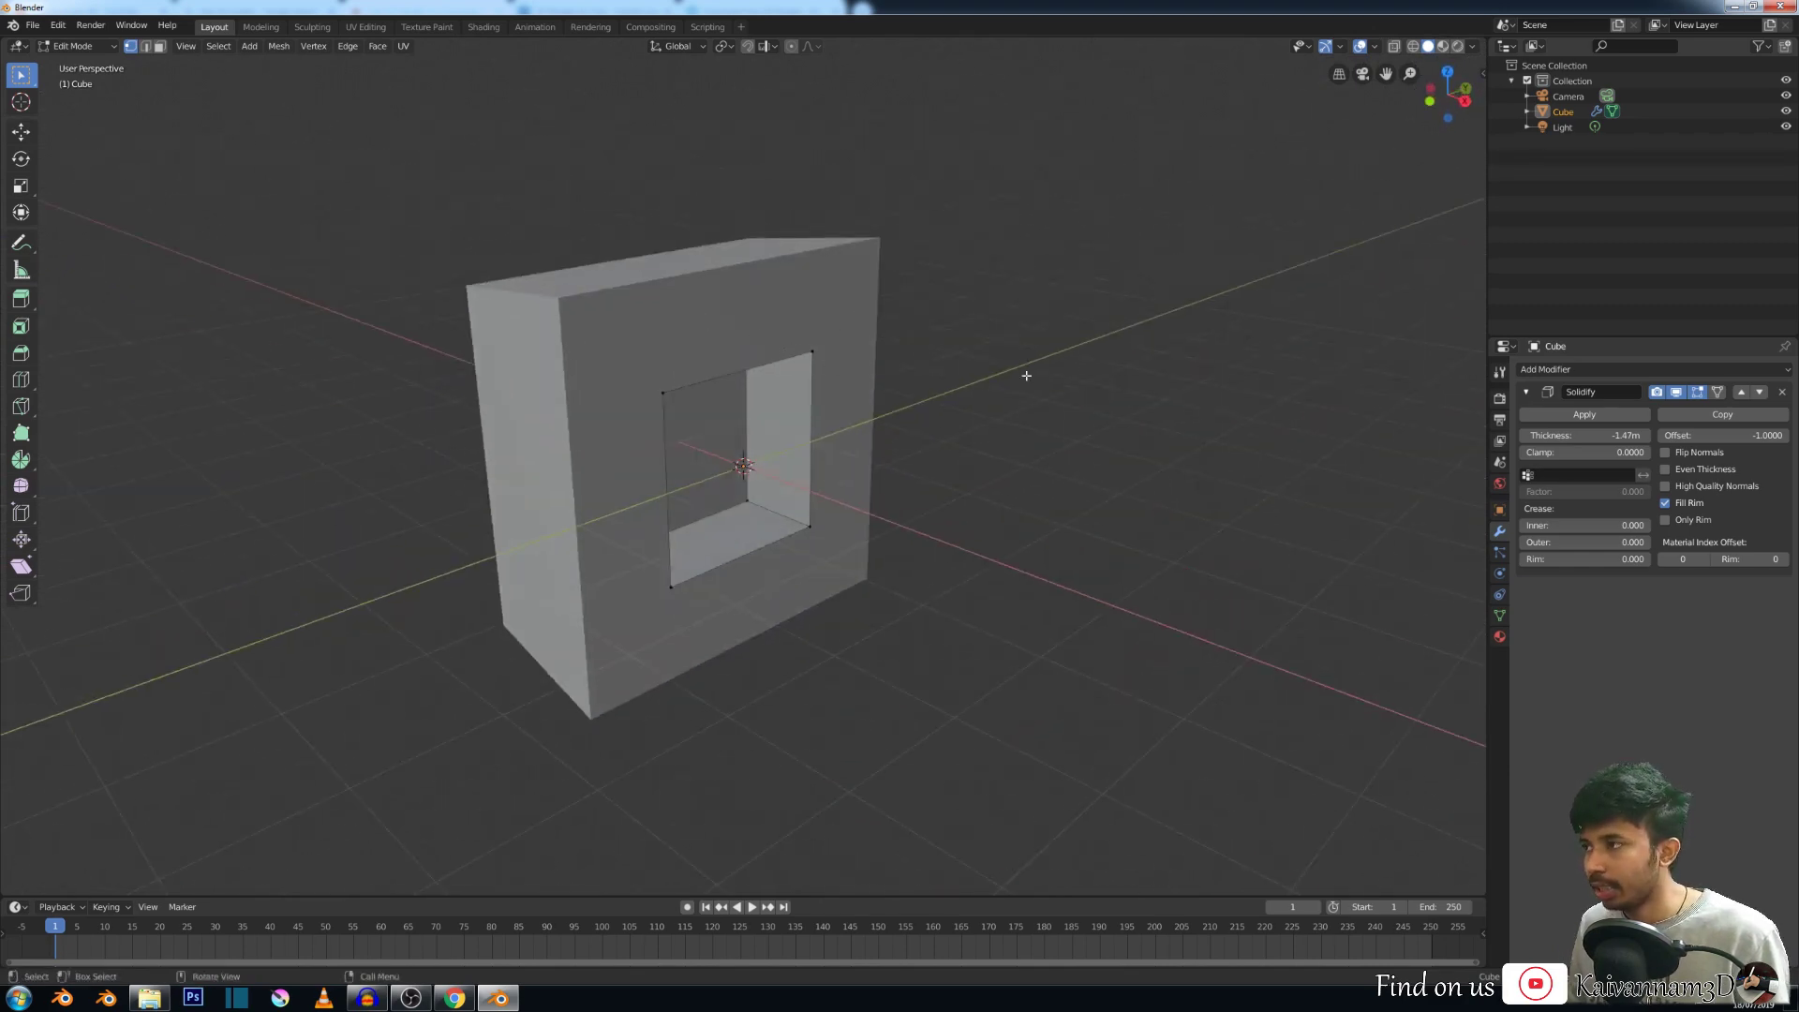
{"action": "middle_click_drag", "start_coordinate": [891, 427], "coordinate": [875, 374]}
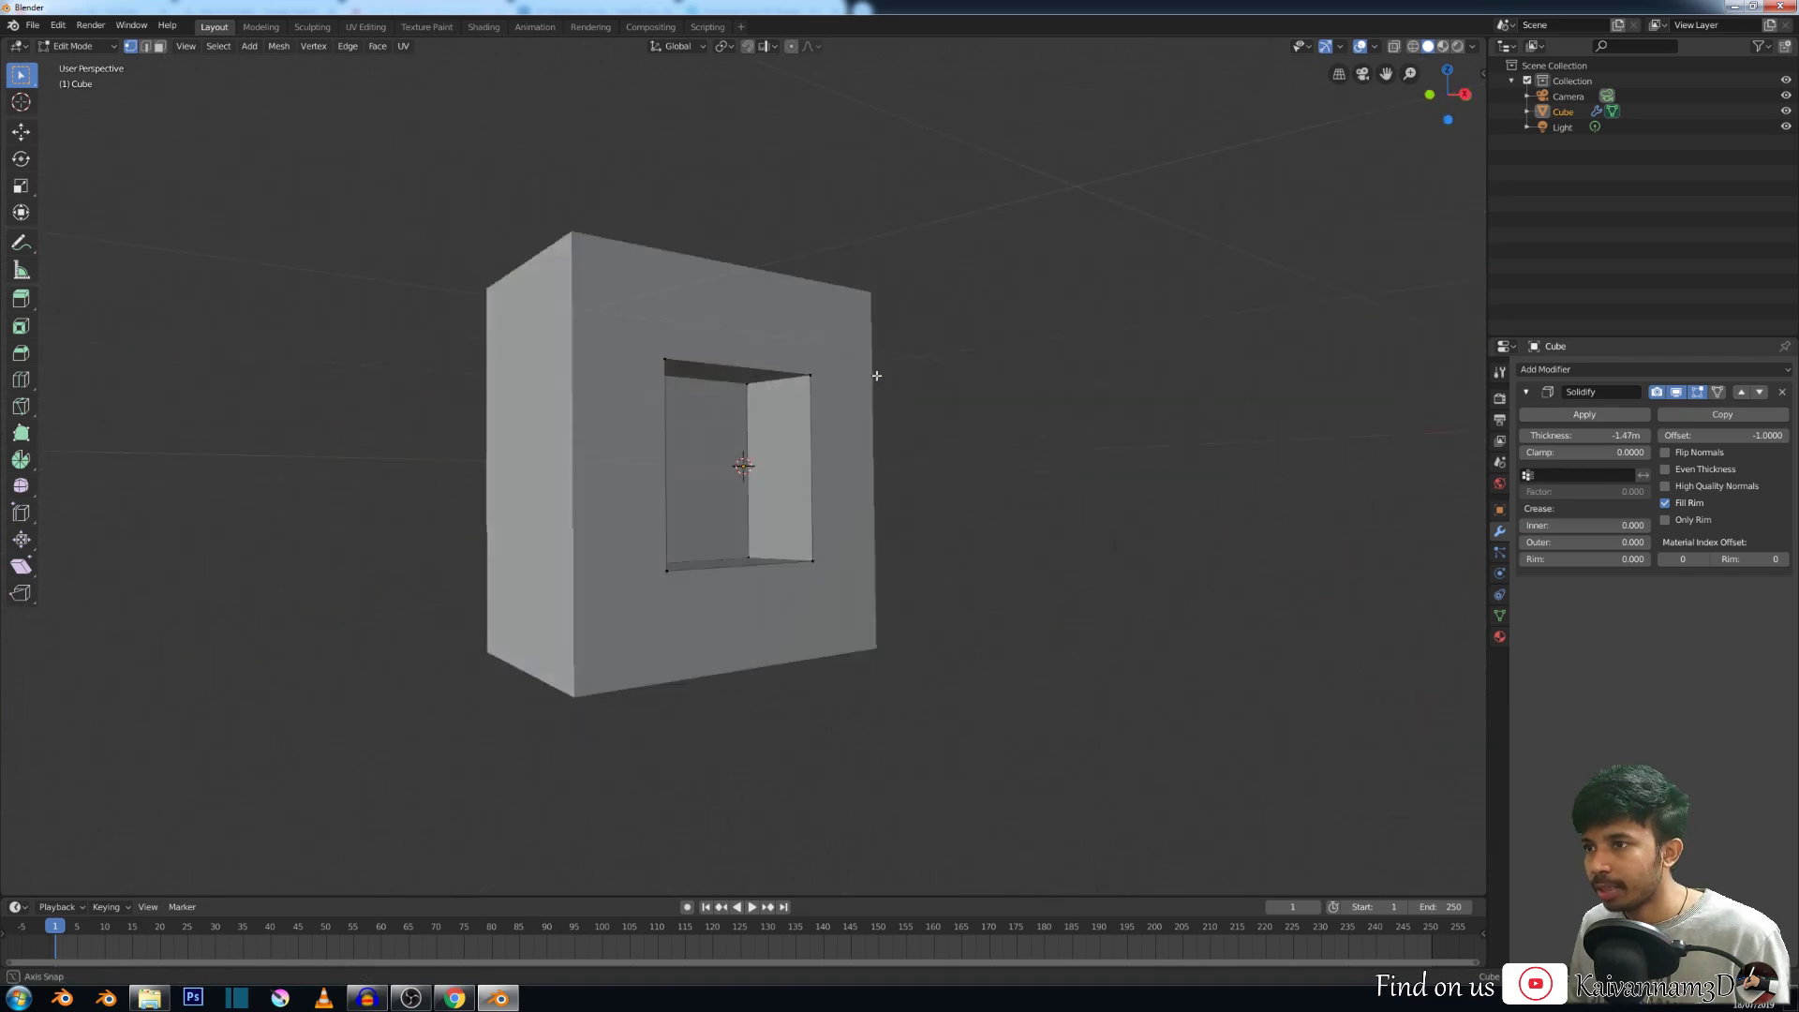
{"action": "left_click", "coordinate": [775, 383]}
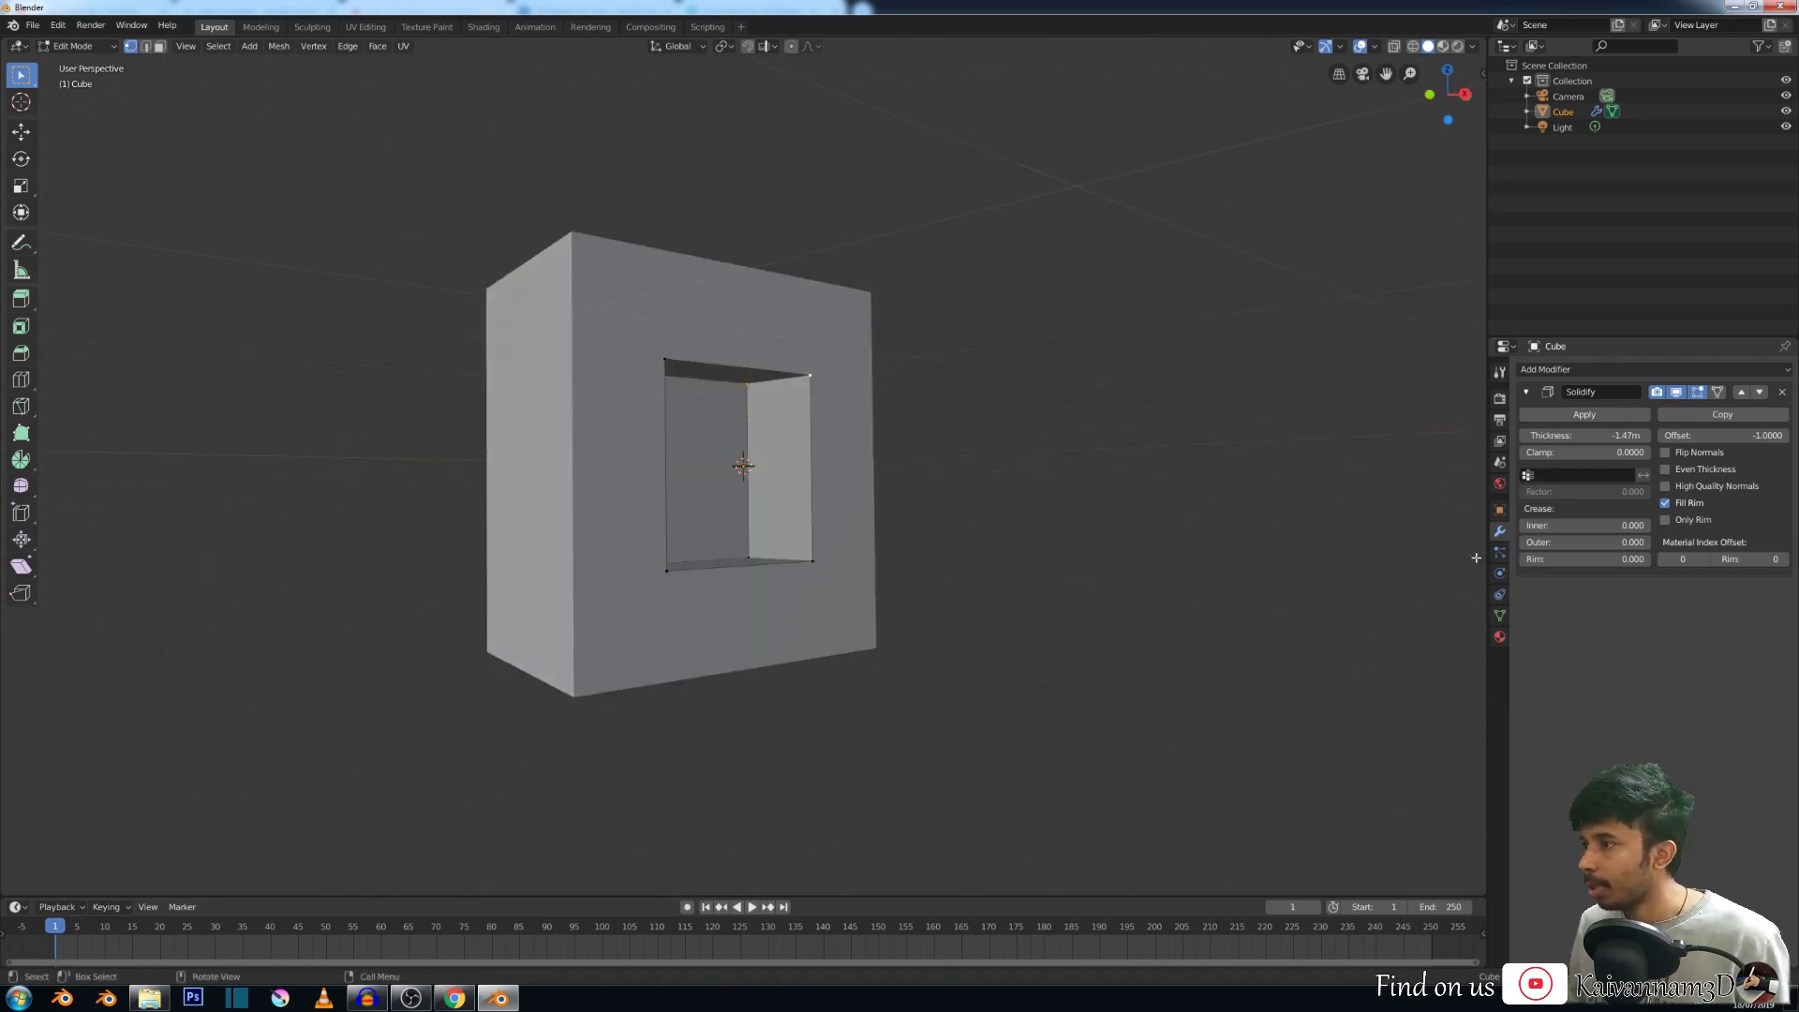
Add a vertex group named cr to the cube, then return to the Solidify modifier.
{"action": "left_click", "coordinate": [1499, 615]}
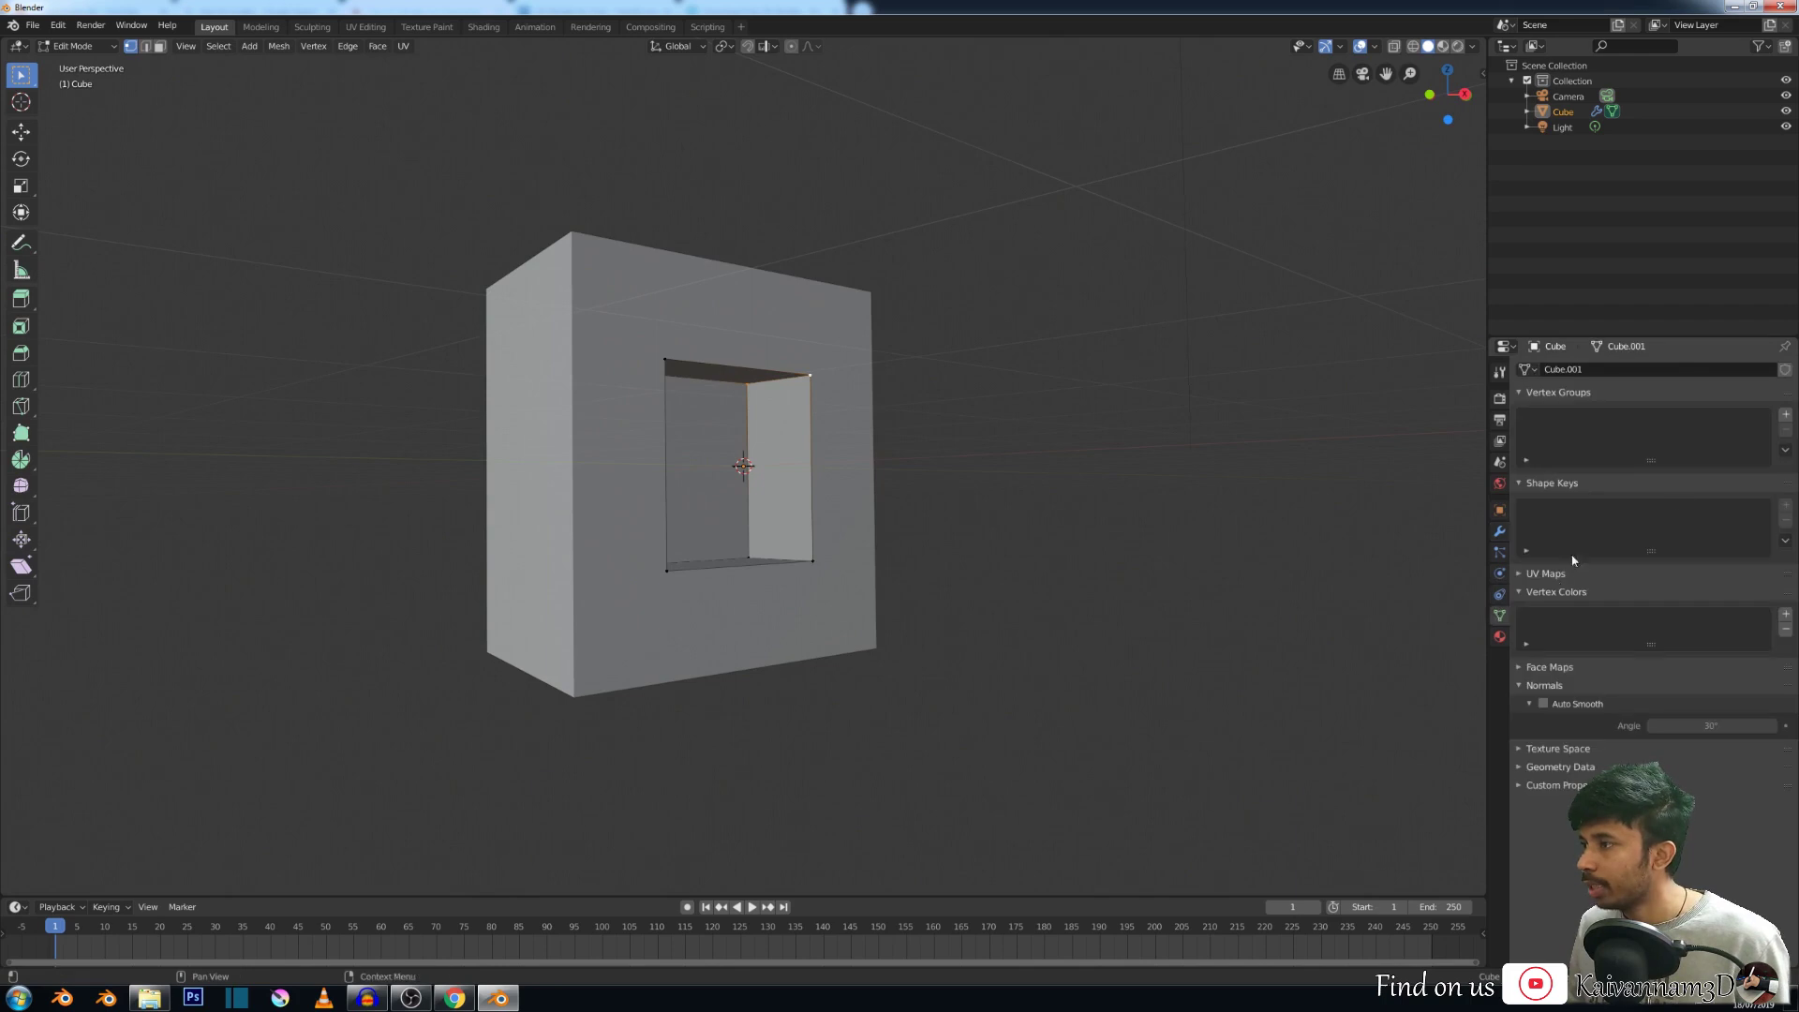
{"action": "left_click", "coordinate": [1786, 415]}
{"action": "double_click", "coordinate": [1555, 419]}
{"action": "type", "text": "o"}
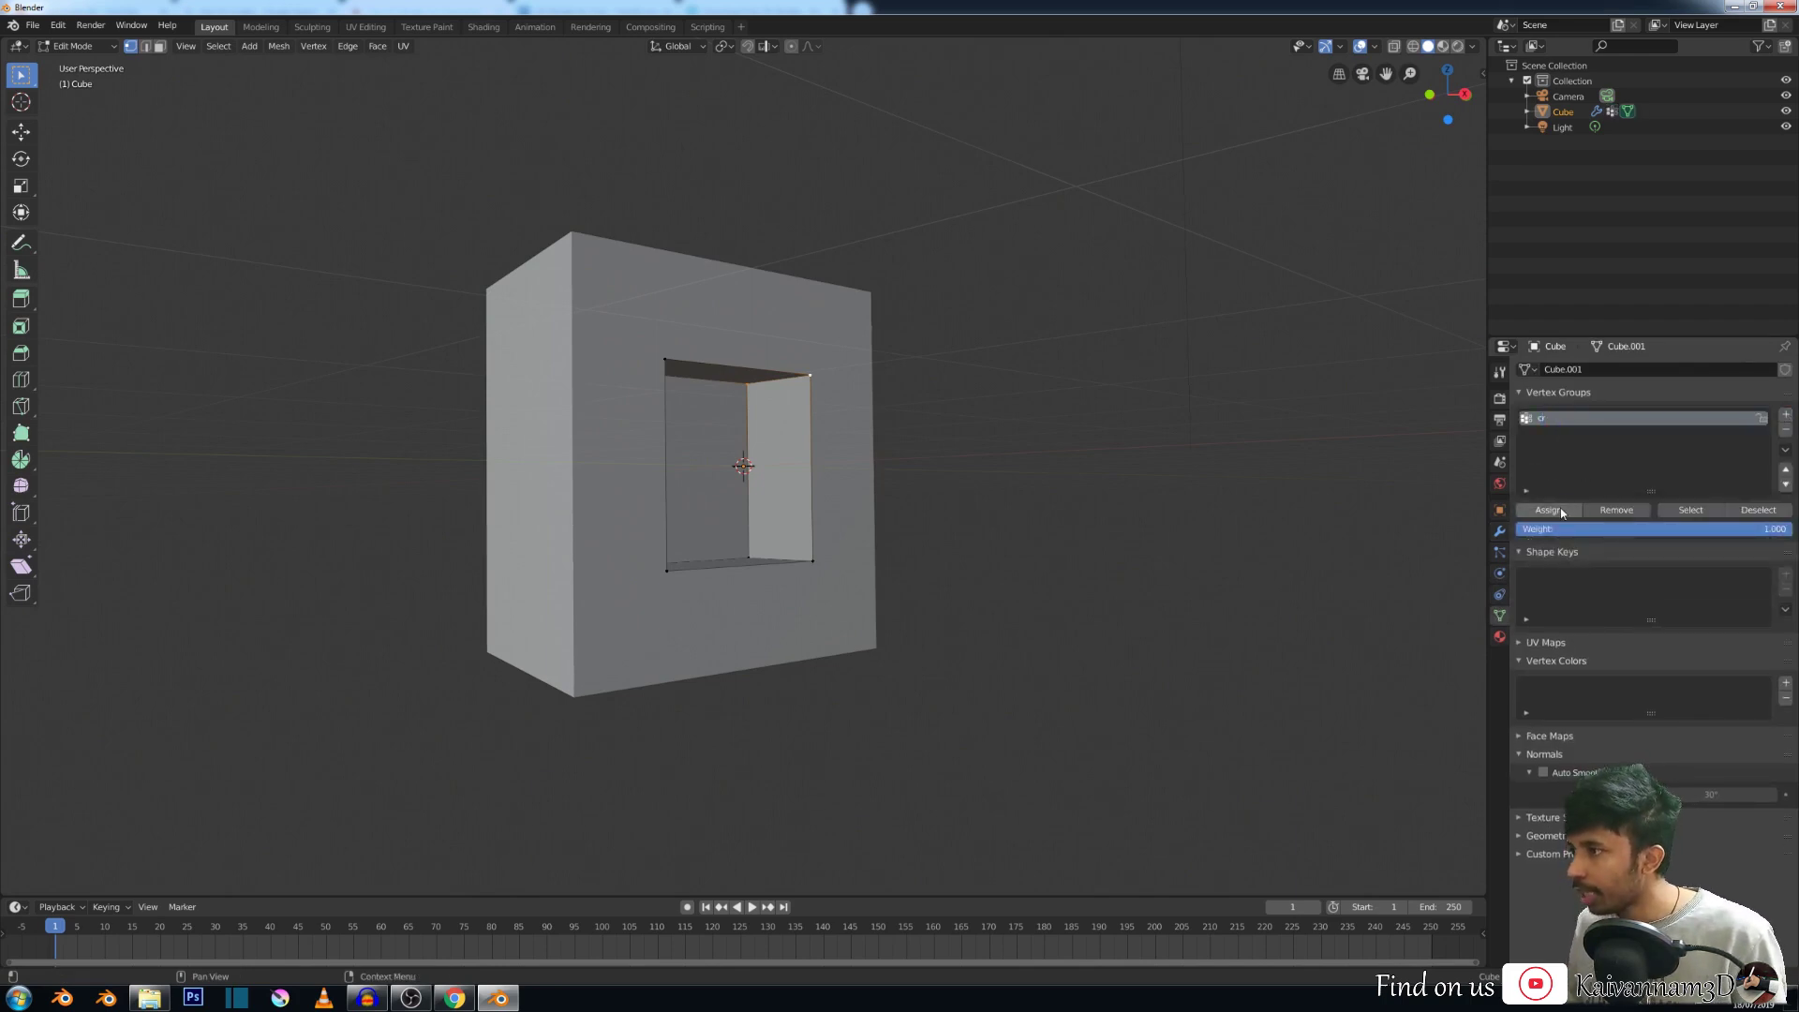
{"action": "middle_click_drag", "start_coordinate": [1144, 454], "coordinate": [1117, 434]}
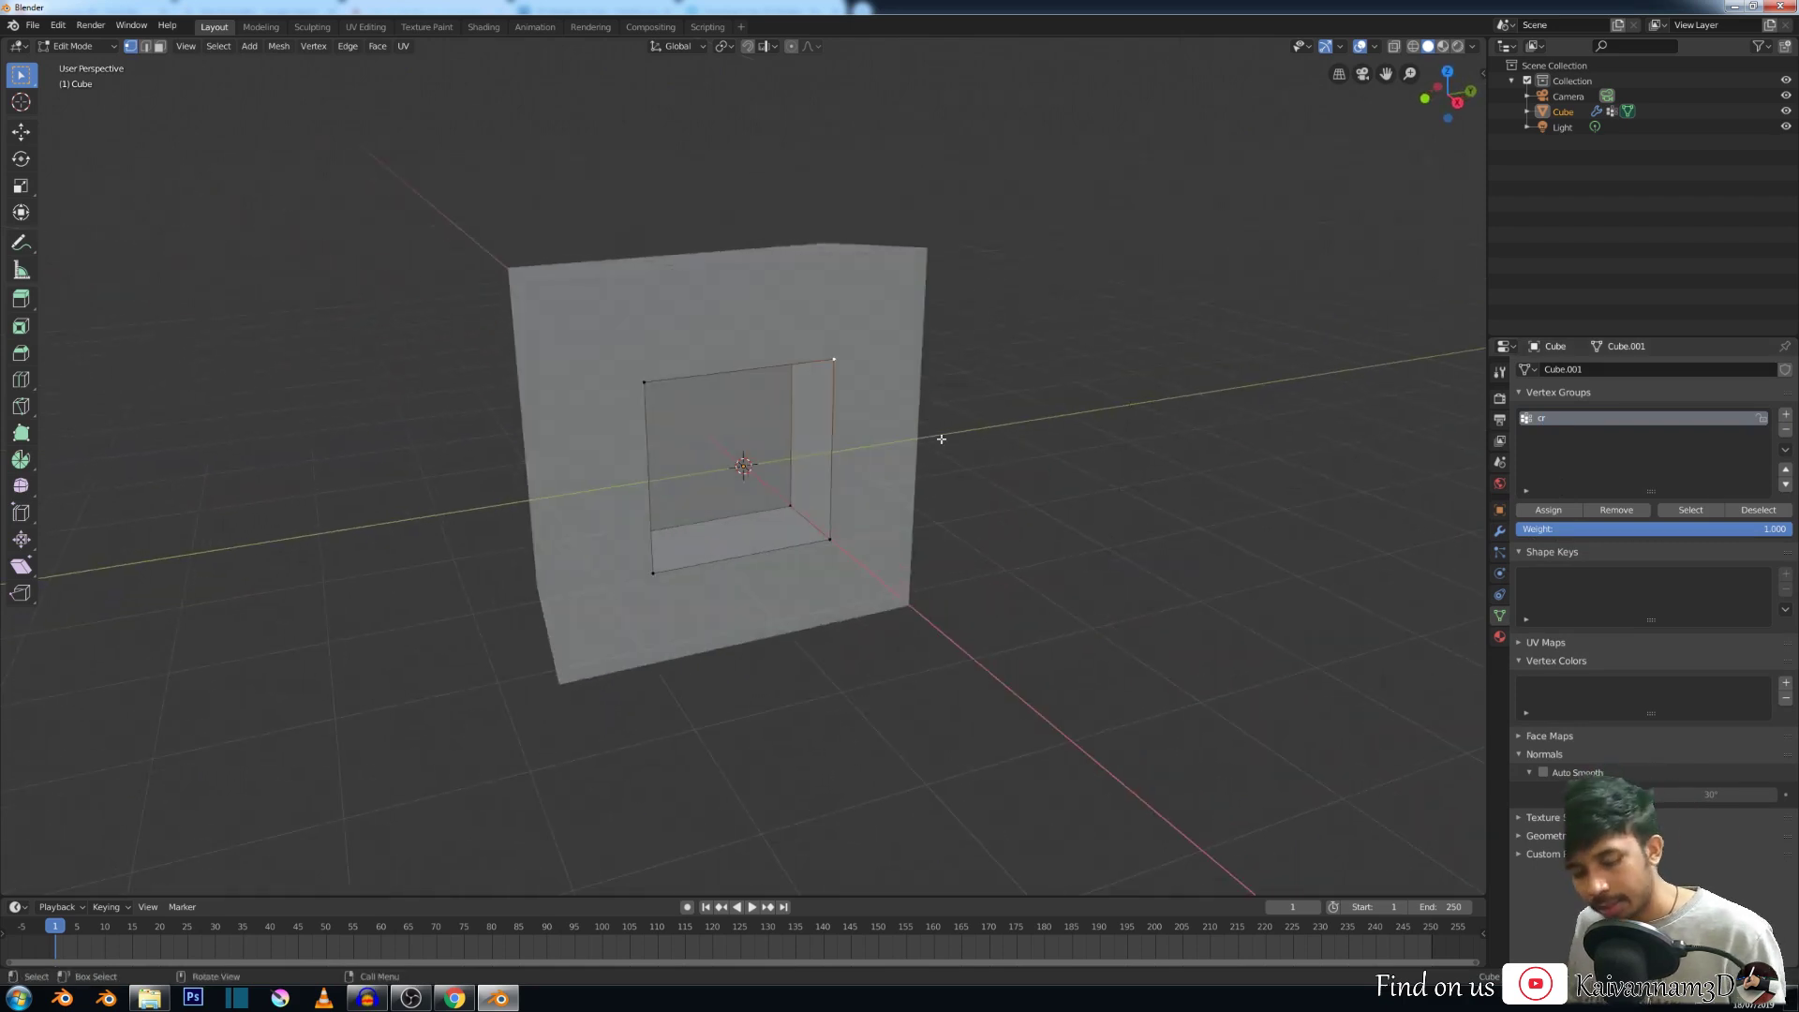
{"action": "left_click", "coordinate": [1499, 531]}
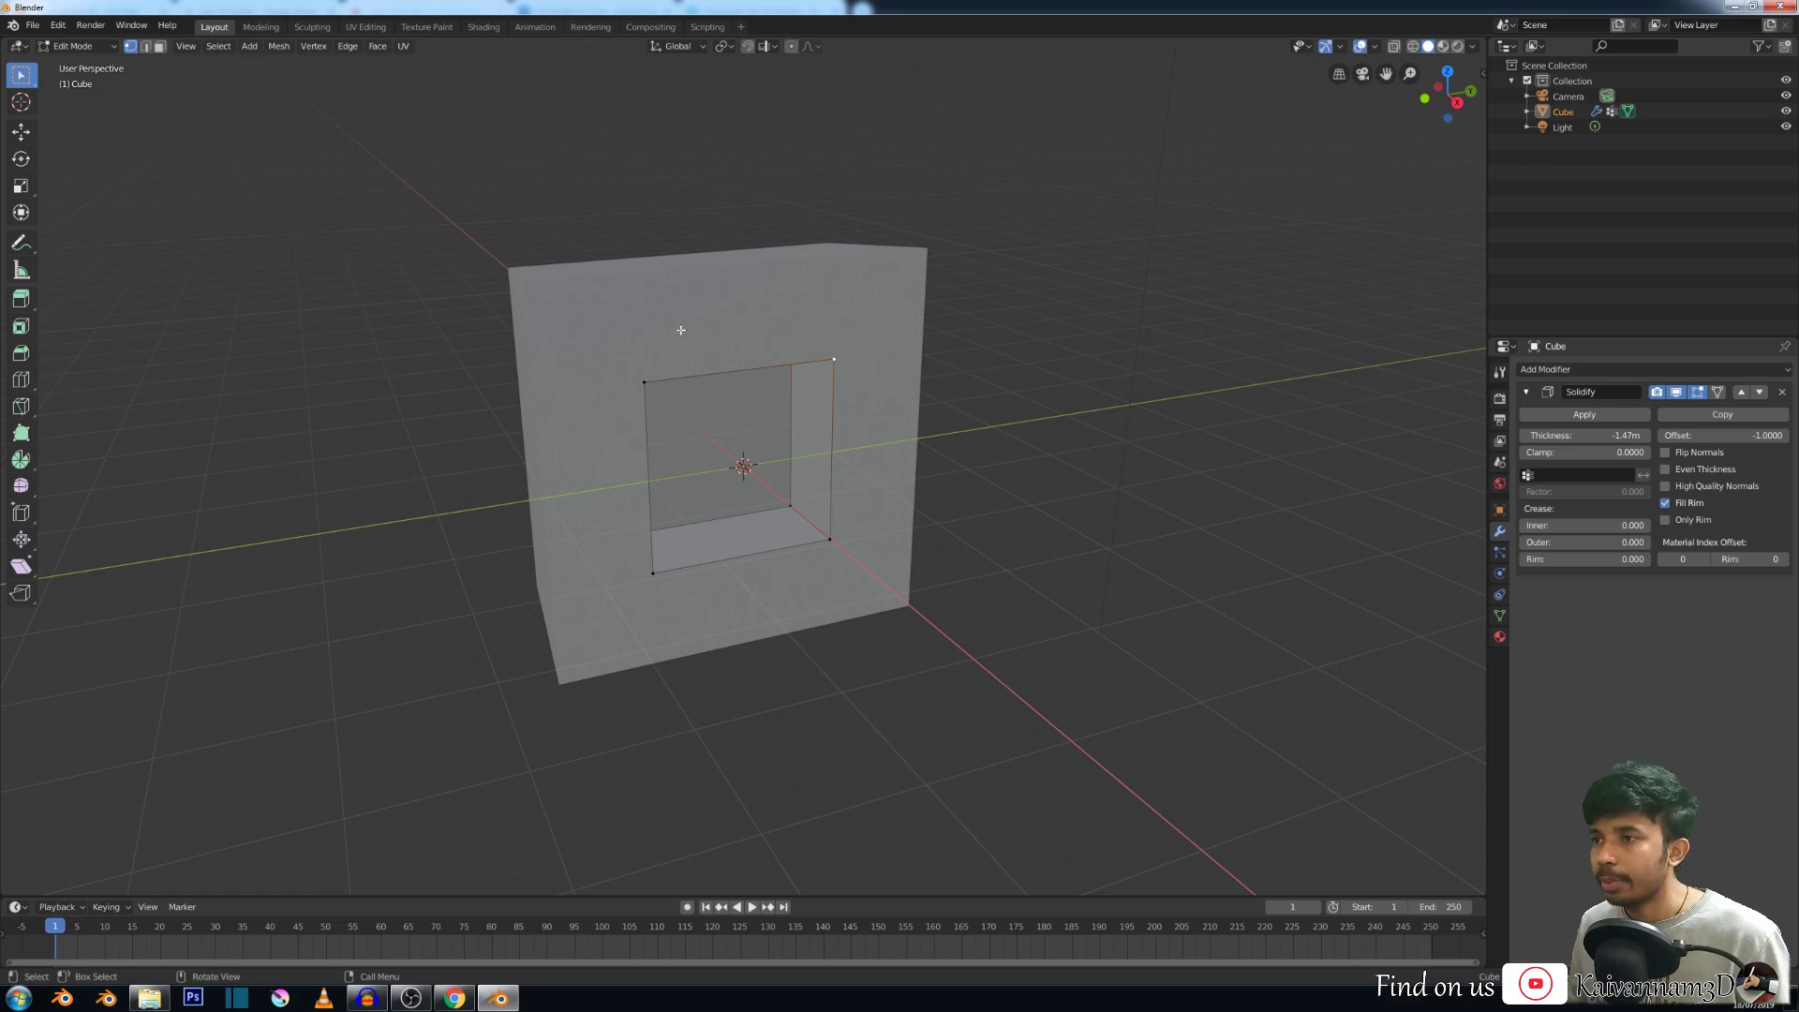
{"action": "middle_click_drag", "start_coordinate": [714, 334], "coordinate": [843, 348]}
Set Solidify's Vertex Group to cr and raise its thickness from -1.26m to -1.61m.
{"action": "scroll", "coordinate": [843, 348], "scroll_direction": "up", "scroll_amount": 1}
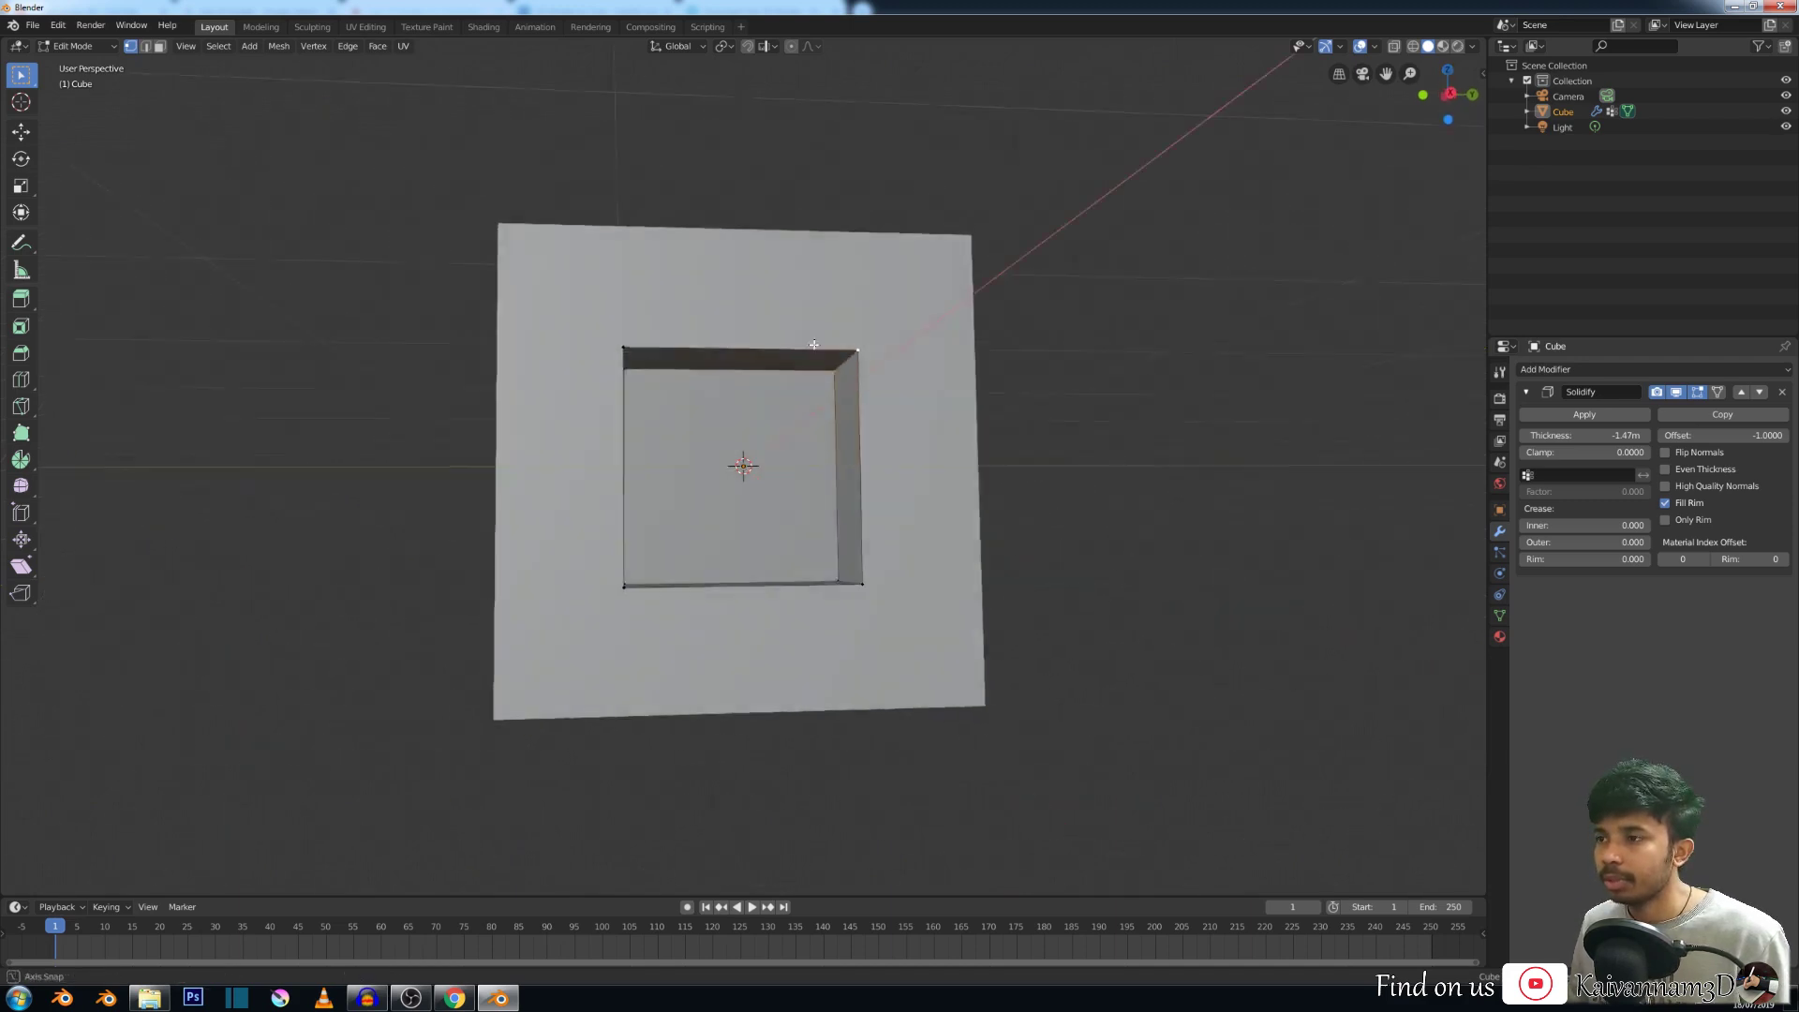
{"action": "left_click", "coordinate": [1539, 475]}
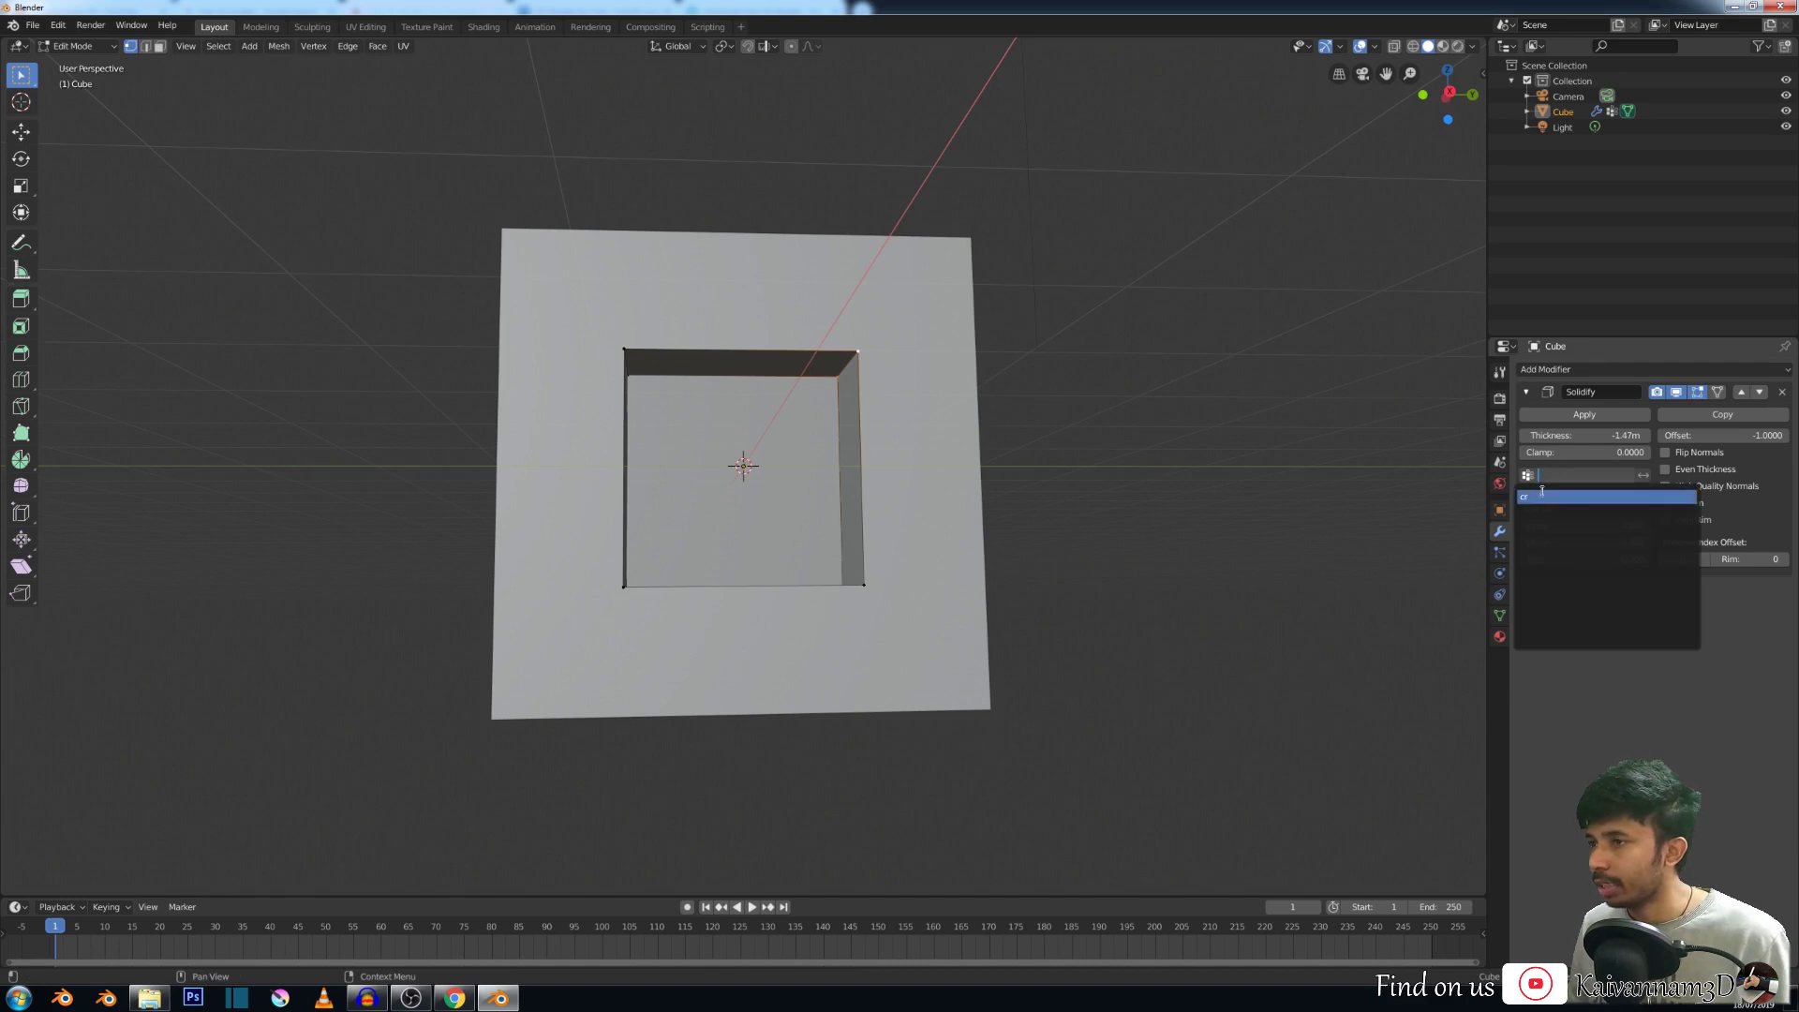
{"action": "left_click", "coordinate": [1544, 496]}
{"action": "middle_click_drag", "start_coordinate": [769, 396], "coordinate": [843, 305]}
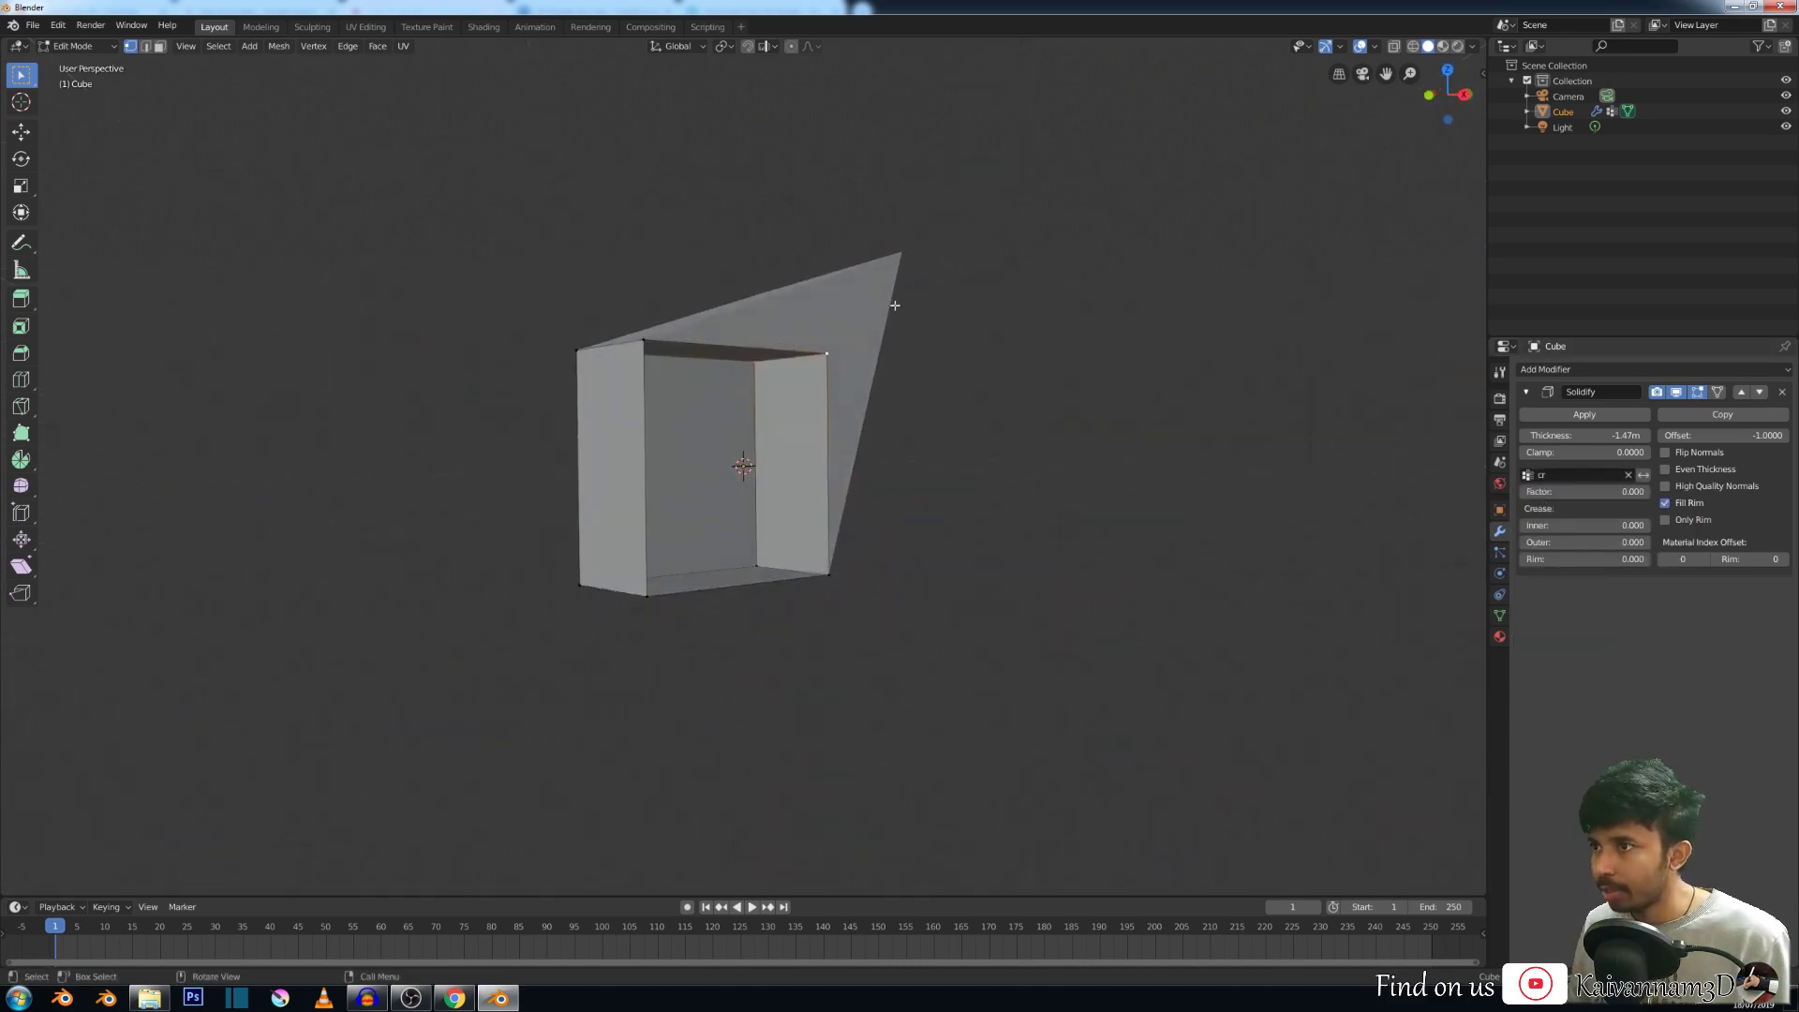
{"action": "mouse_move", "coordinate": [1583, 435]}
{"action": "left_mouse_down"}
{"action": "mouse_move", "coordinate": [1499, 434]}
{"action": "mouse_move", "coordinate": [1583, 434]}
{"action": "left_mouse_up"}
{"action": "middle_click_drag", "start_coordinate": [599, 384], "coordinate": [612, 443]}
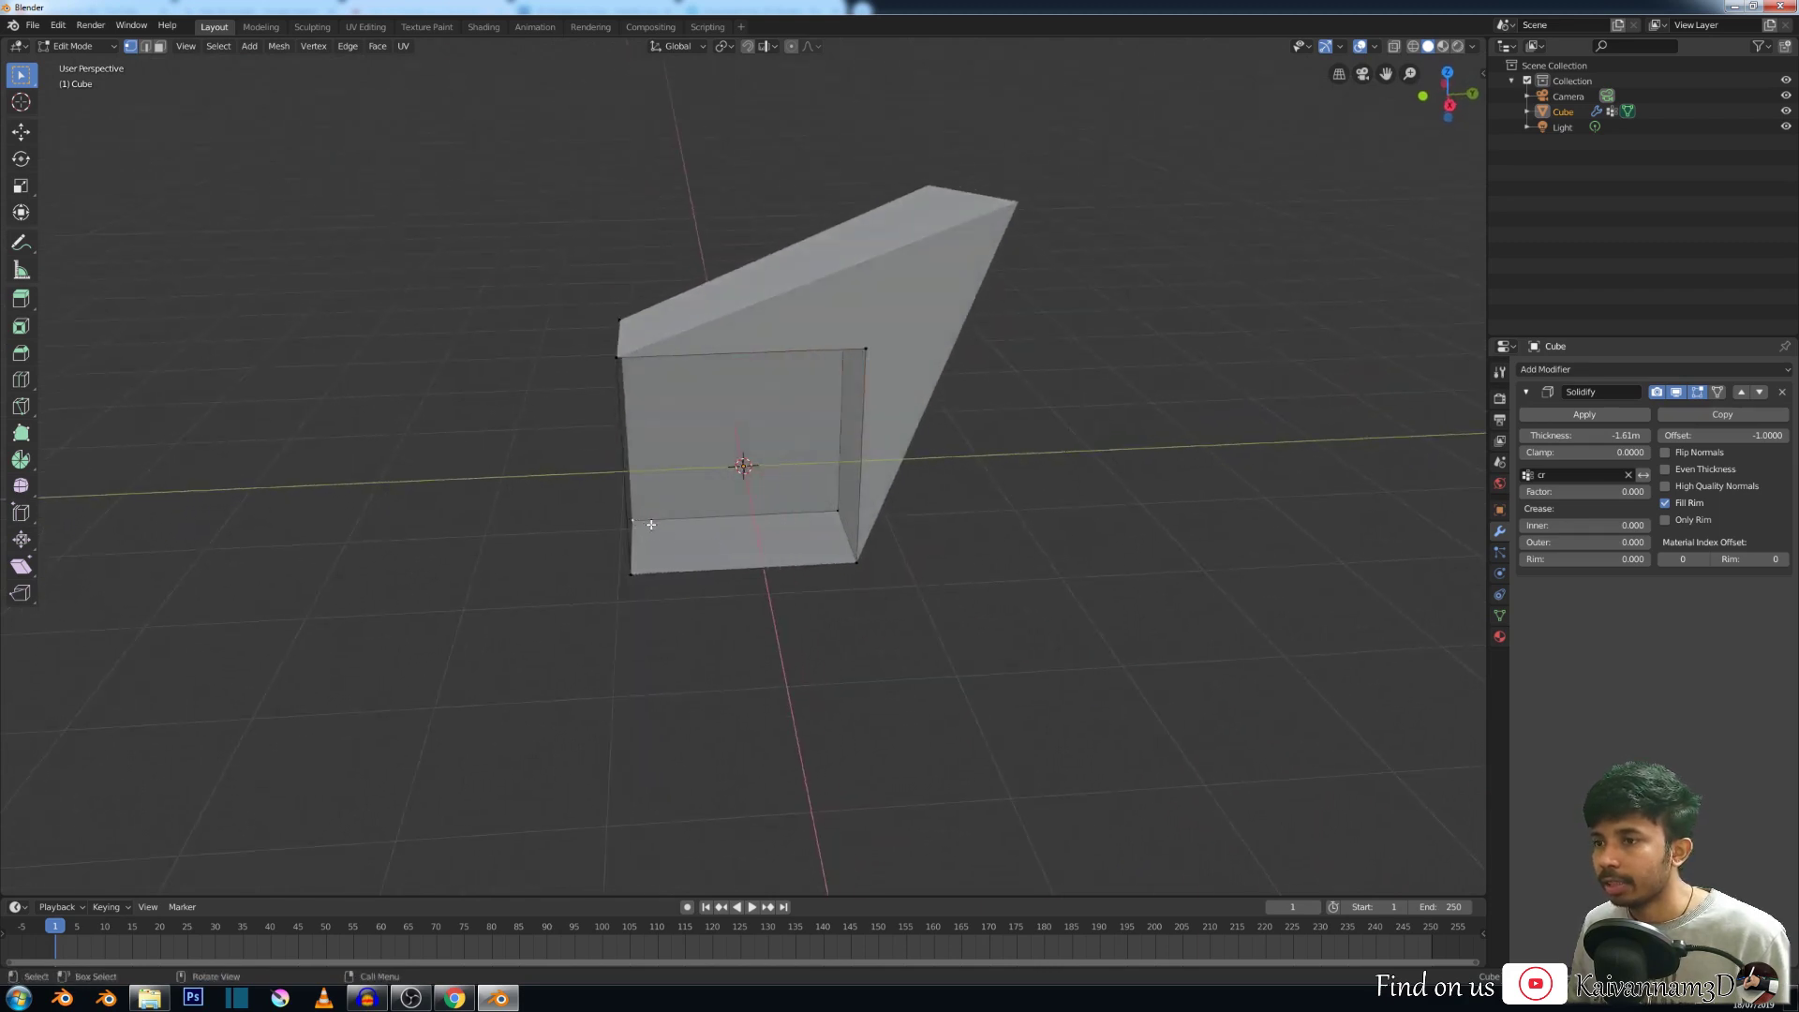
{"action": "left_click", "coordinate": [1499, 615]}
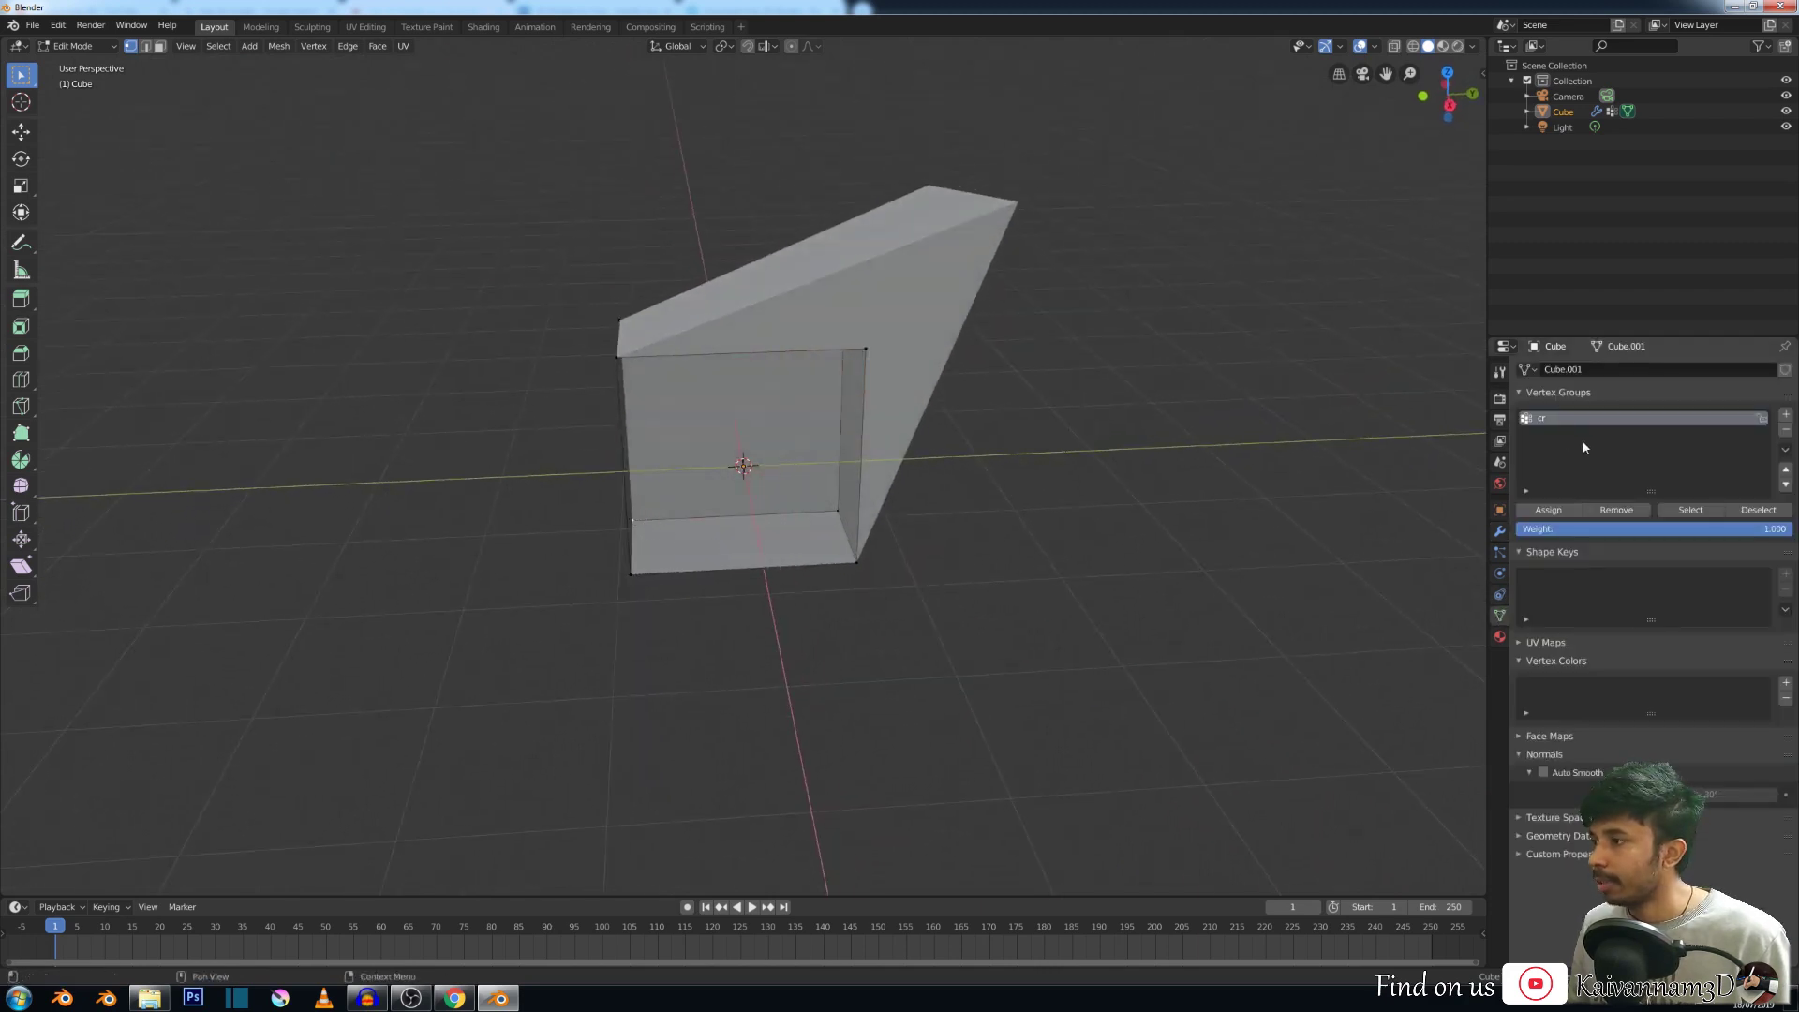
Add a second vertex group renamed 02 and select it in Solidify's Vertex Group field.
{"action": "left_click", "coordinate": [1785, 413]}
{"action": "double_click", "coordinate": [1545, 434]}
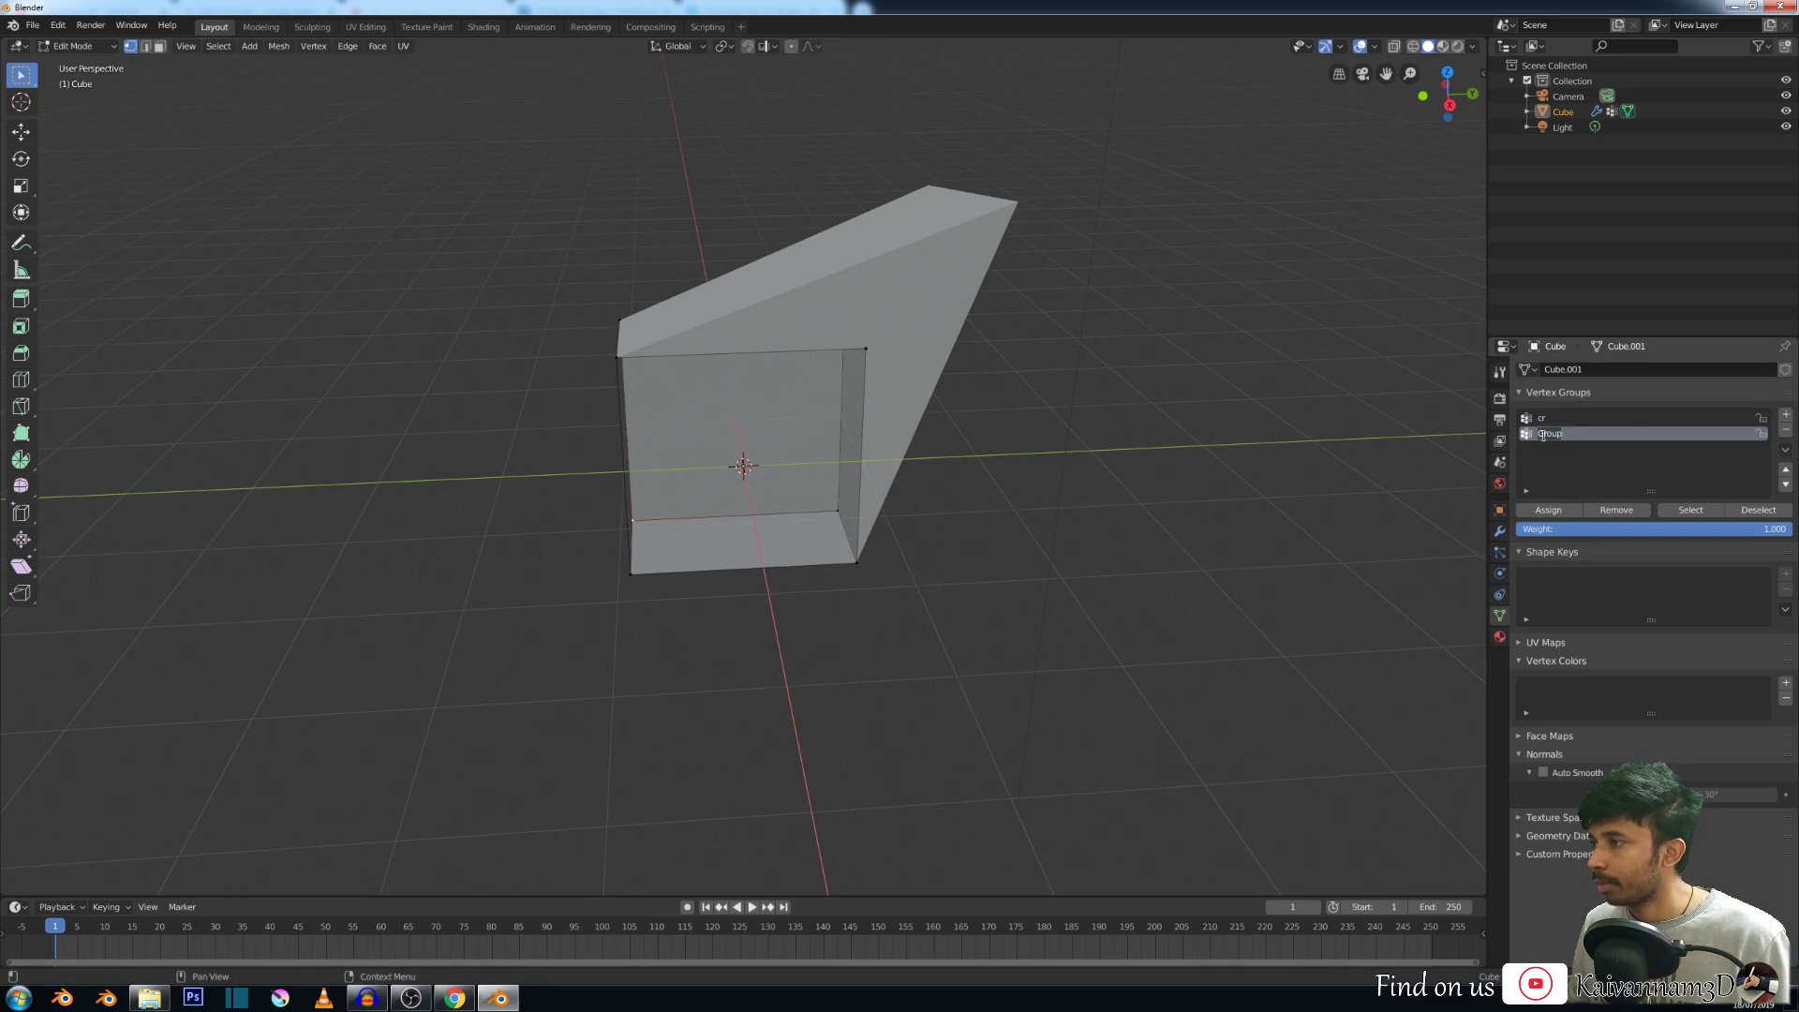
{"action": "key", "text": "BackSpace"}
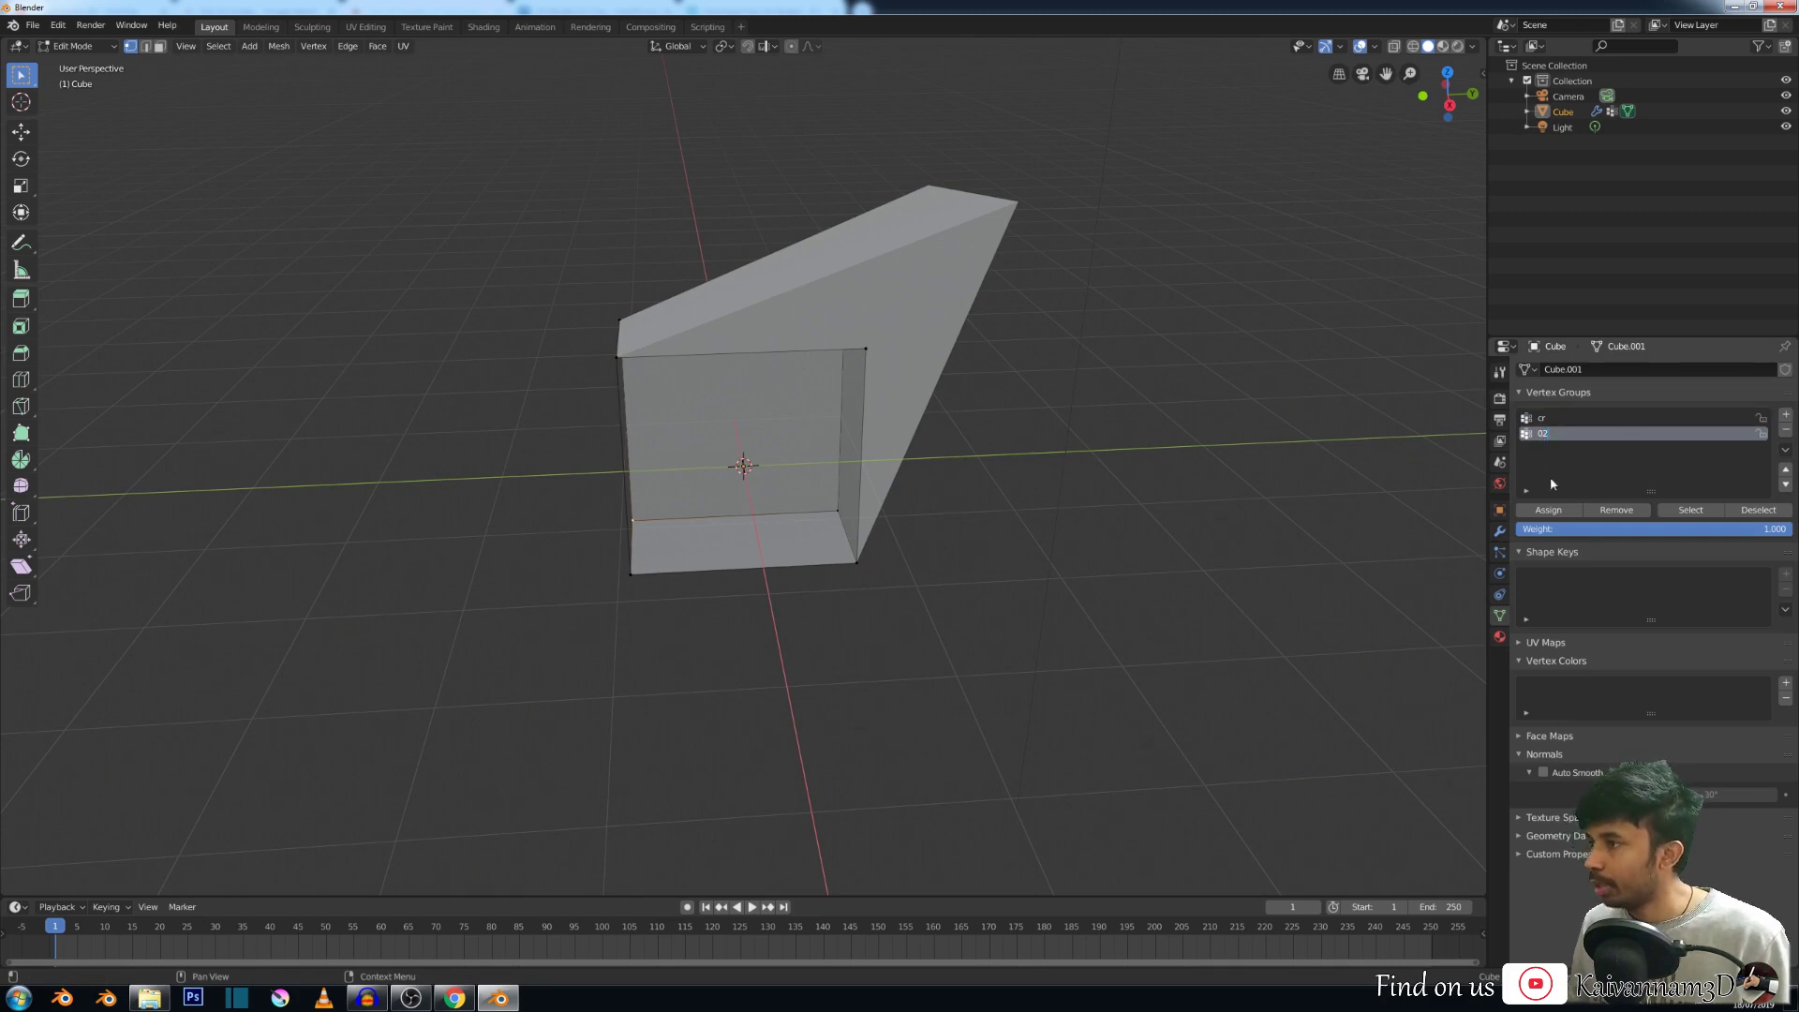
{"action": "left_click", "coordinate": [1499, 532]}
{"action": "left_click", "coordinate": [1597, 477]}
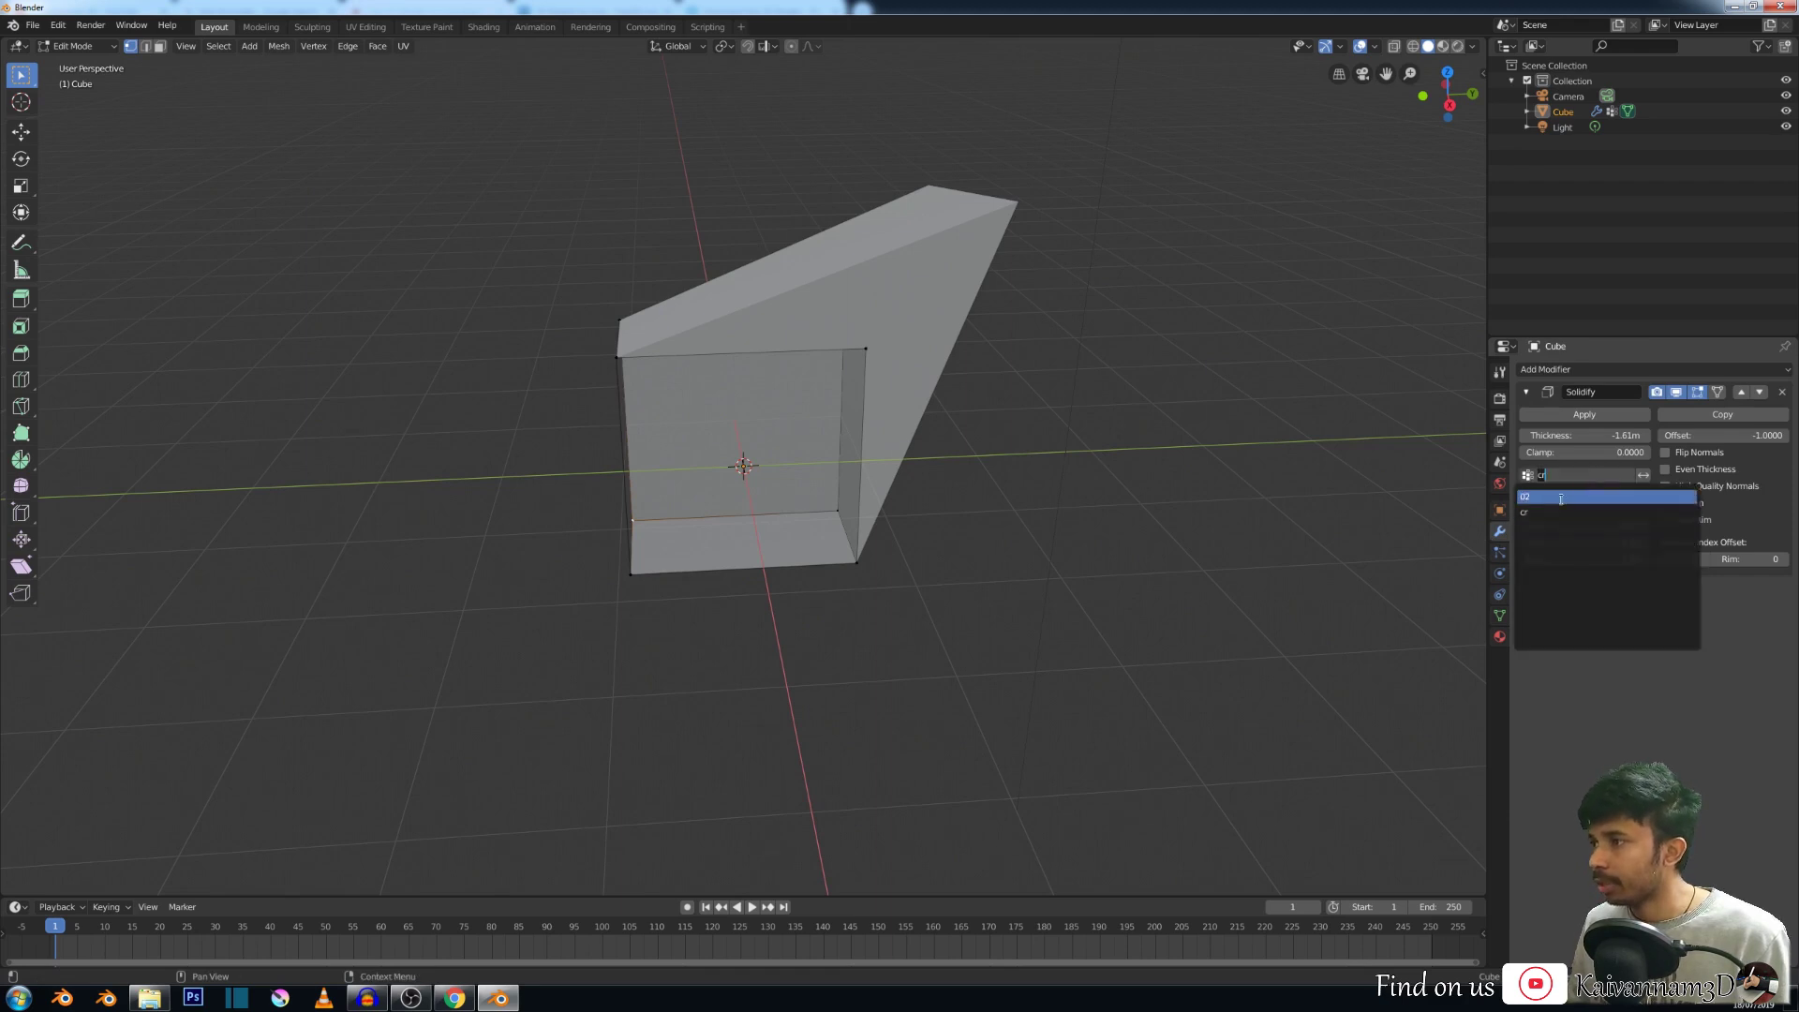
{"action": "left_click", "coordinate": [1549, 499]}
{"action": "middle_click_drag", "start_coordinate": [895, 434], "coordinate": [843, 440]}
{"action": "scroll", "coordinate": [675, 460], "scroll_direction": "up", "scroll_amount": 3}
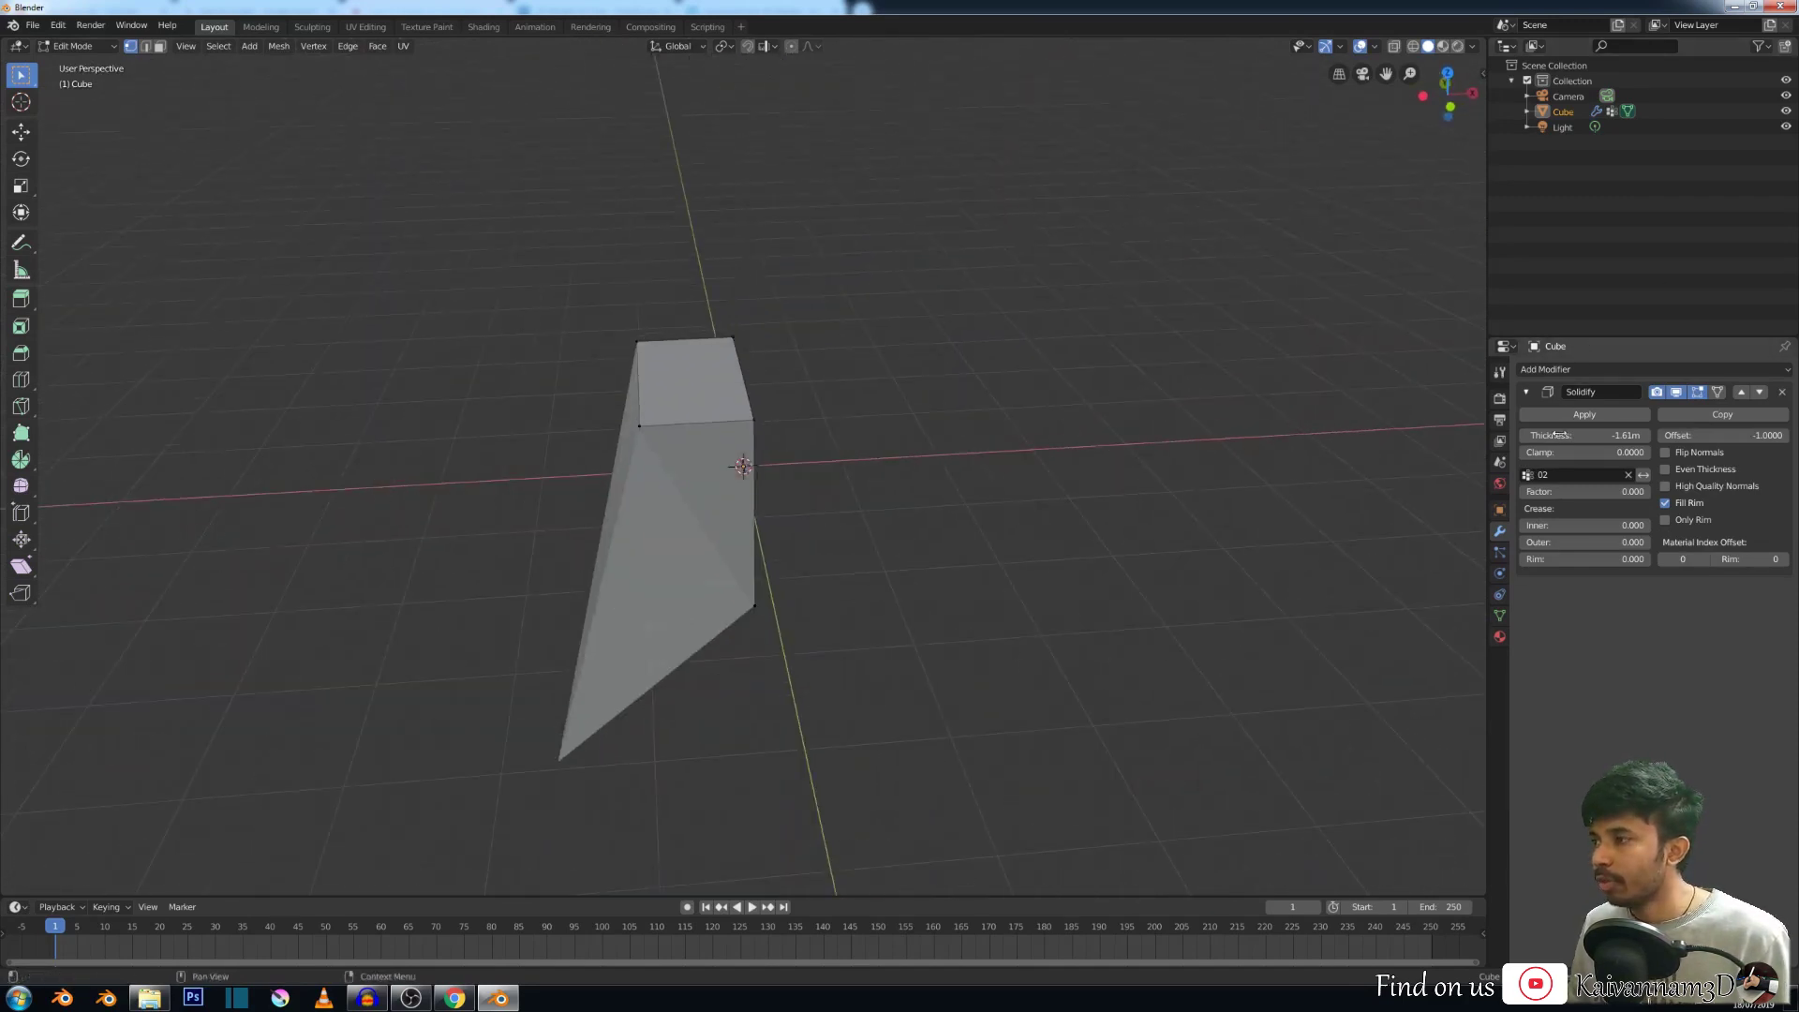
Check the Physics and mesh data tabs, open the File menu, and glance at the TurboSquid models page.
{"action": "left_click", "coordinate": [1499, 572]}
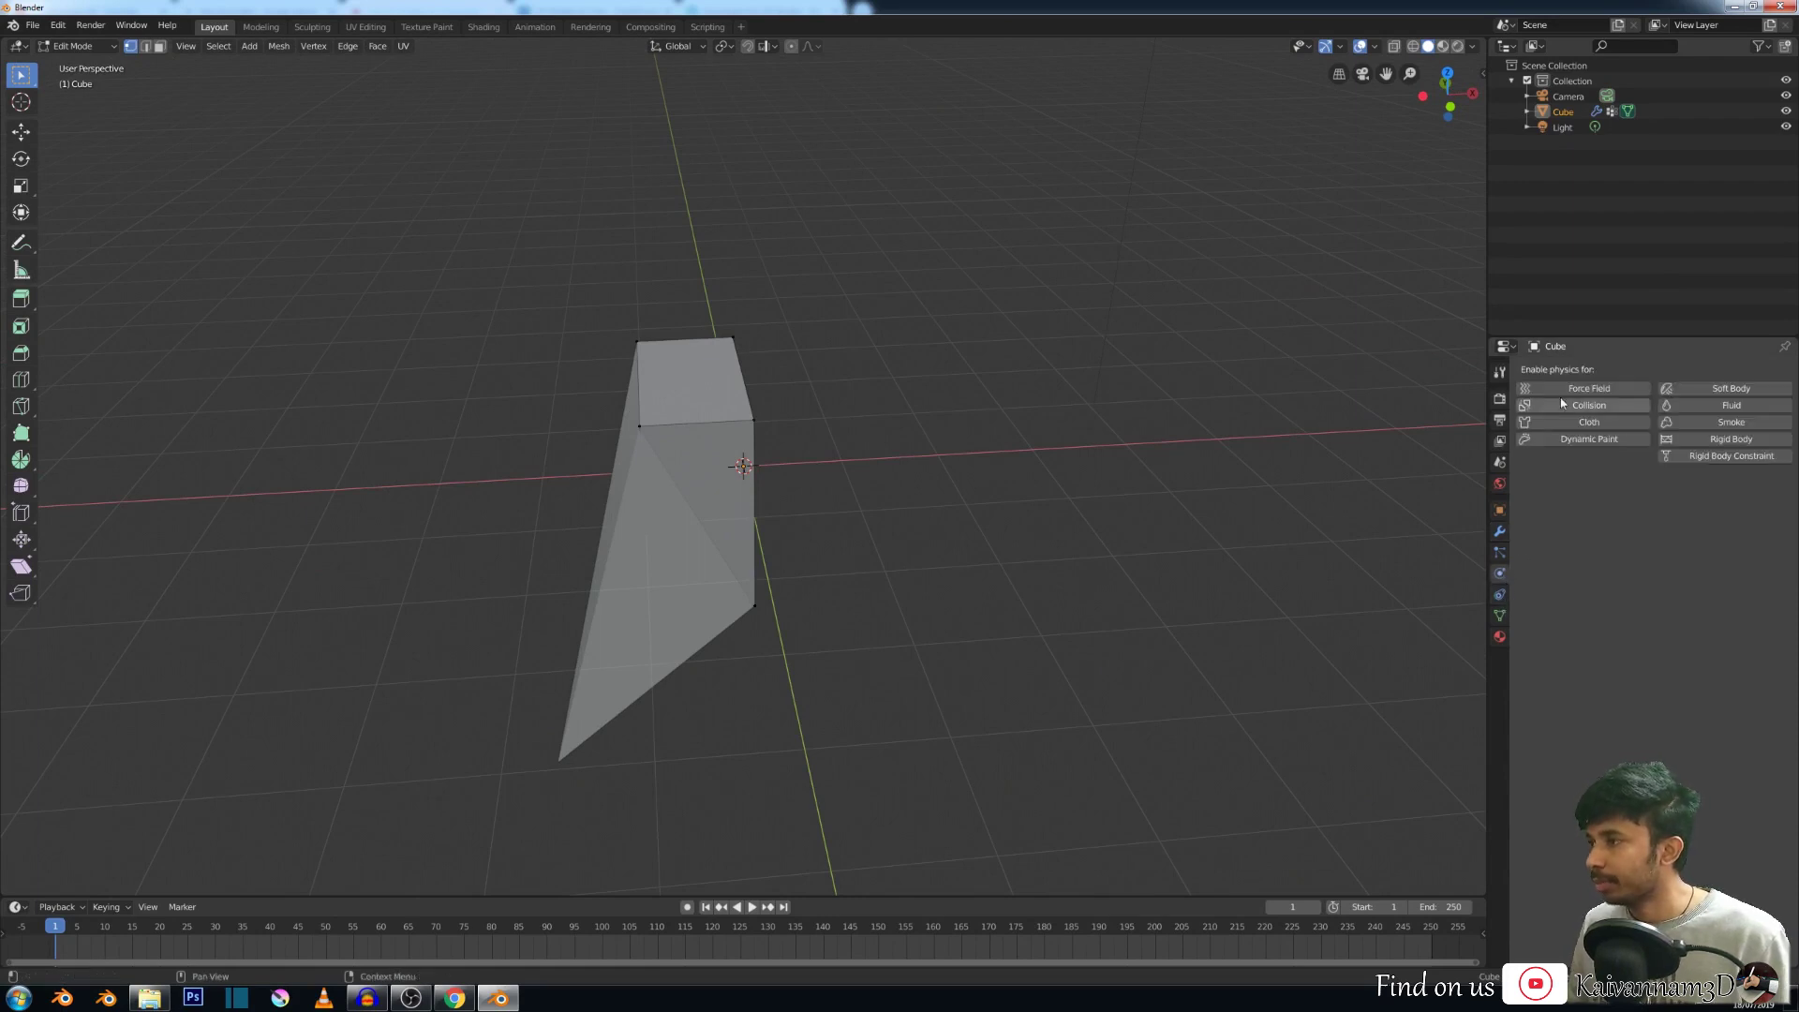
{"action": "left_click", "coordinate": [1499, 615]}
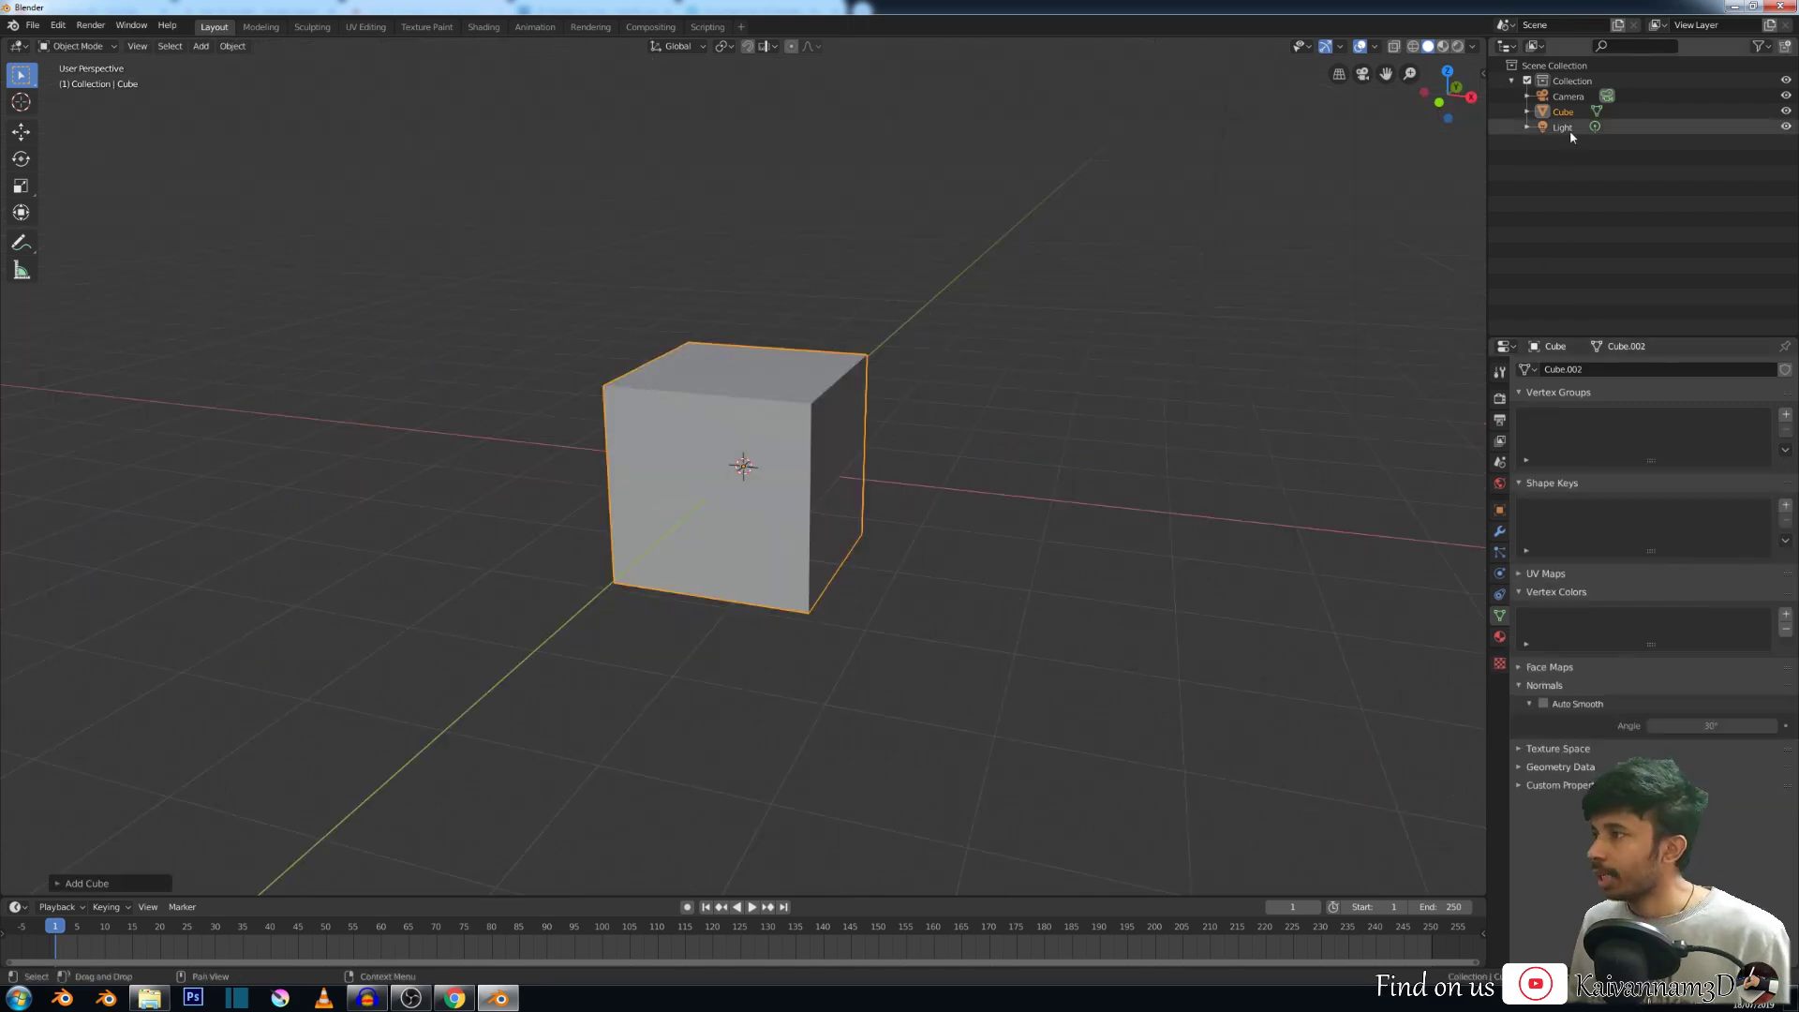
{"action": "left_click", "coordinate": [36, 24]}
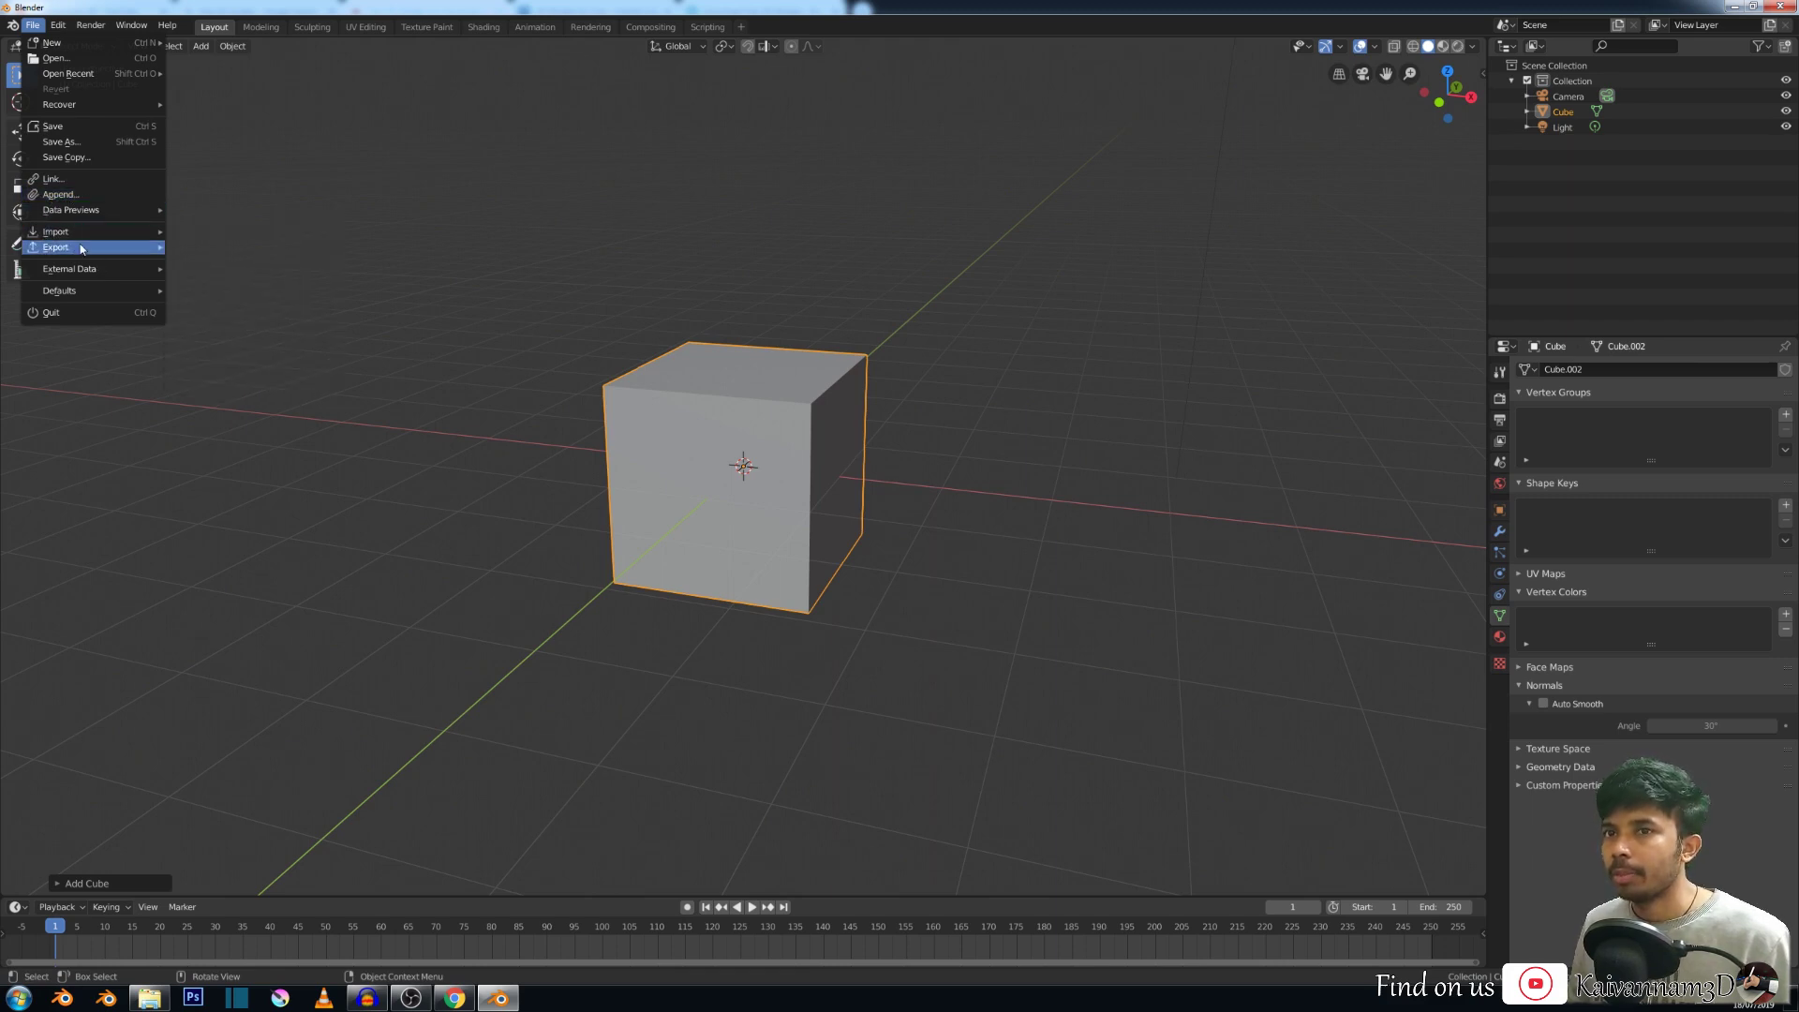
{"action": "mouse_move", "coordinate": [132, 248]}
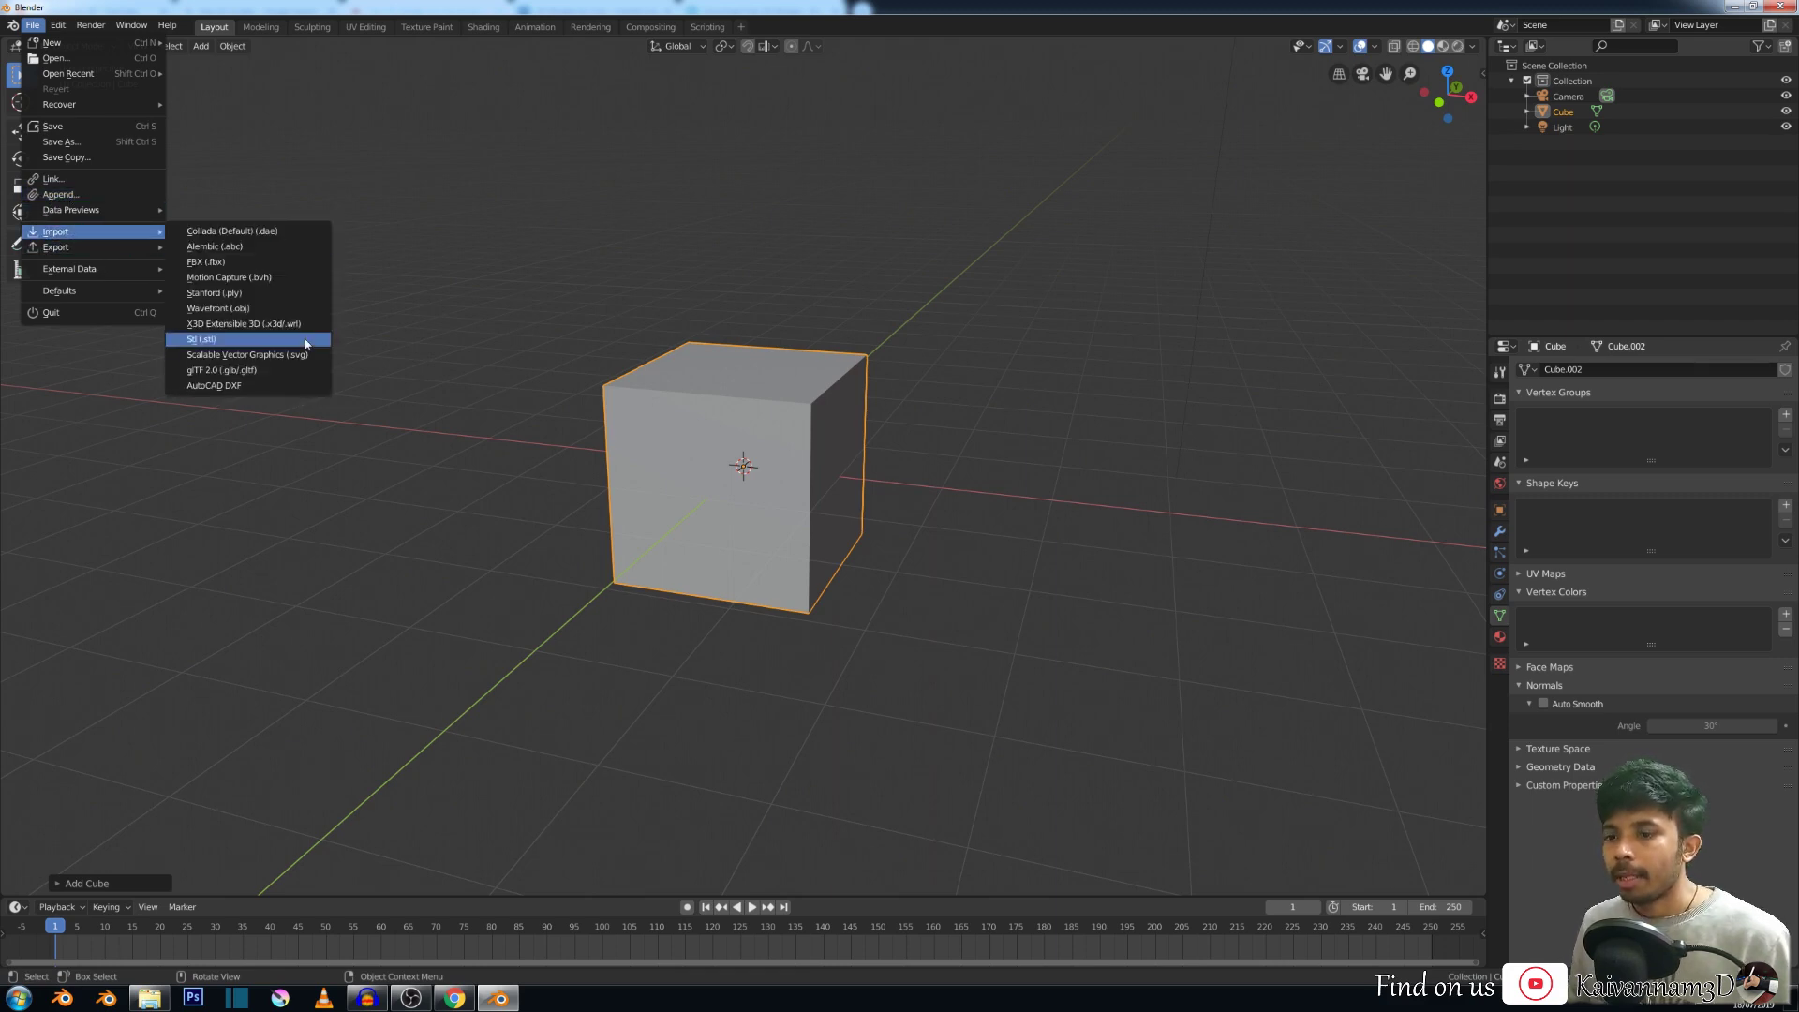
{"action": "left_click", "coordinate": [452, 1001]}
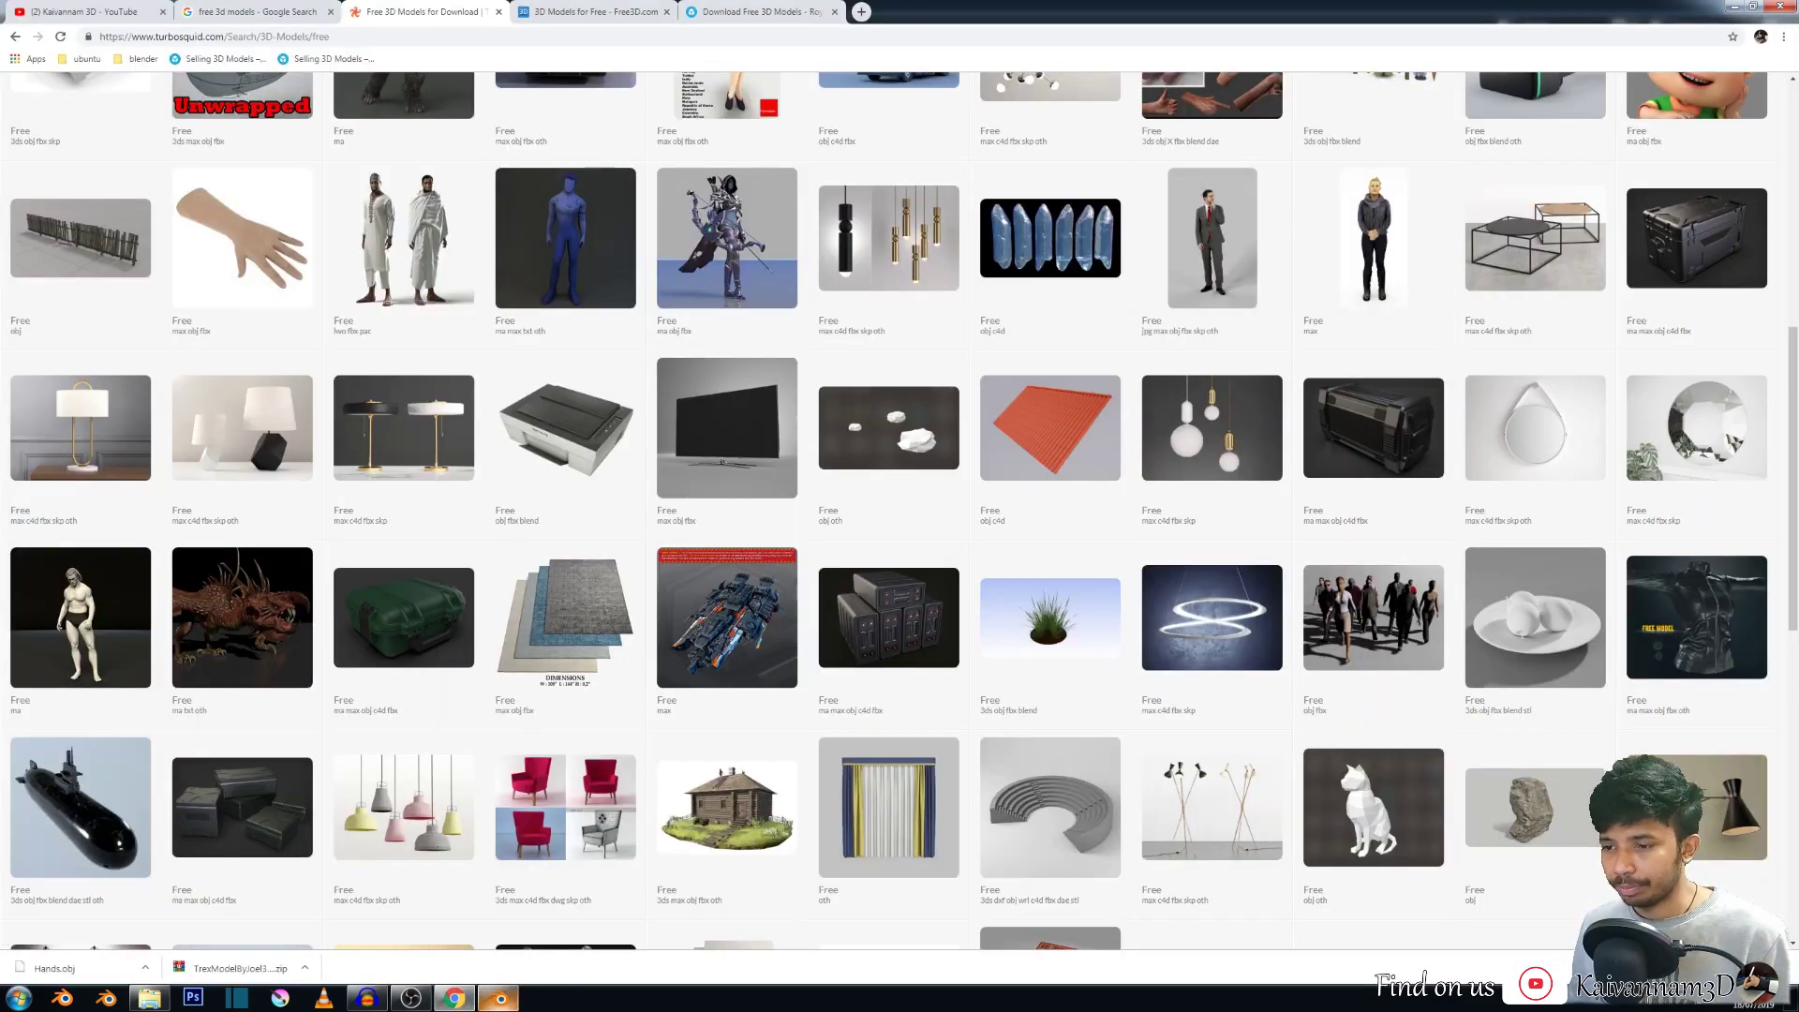
{"action": "left_click", "coordinate": [497, 999]}
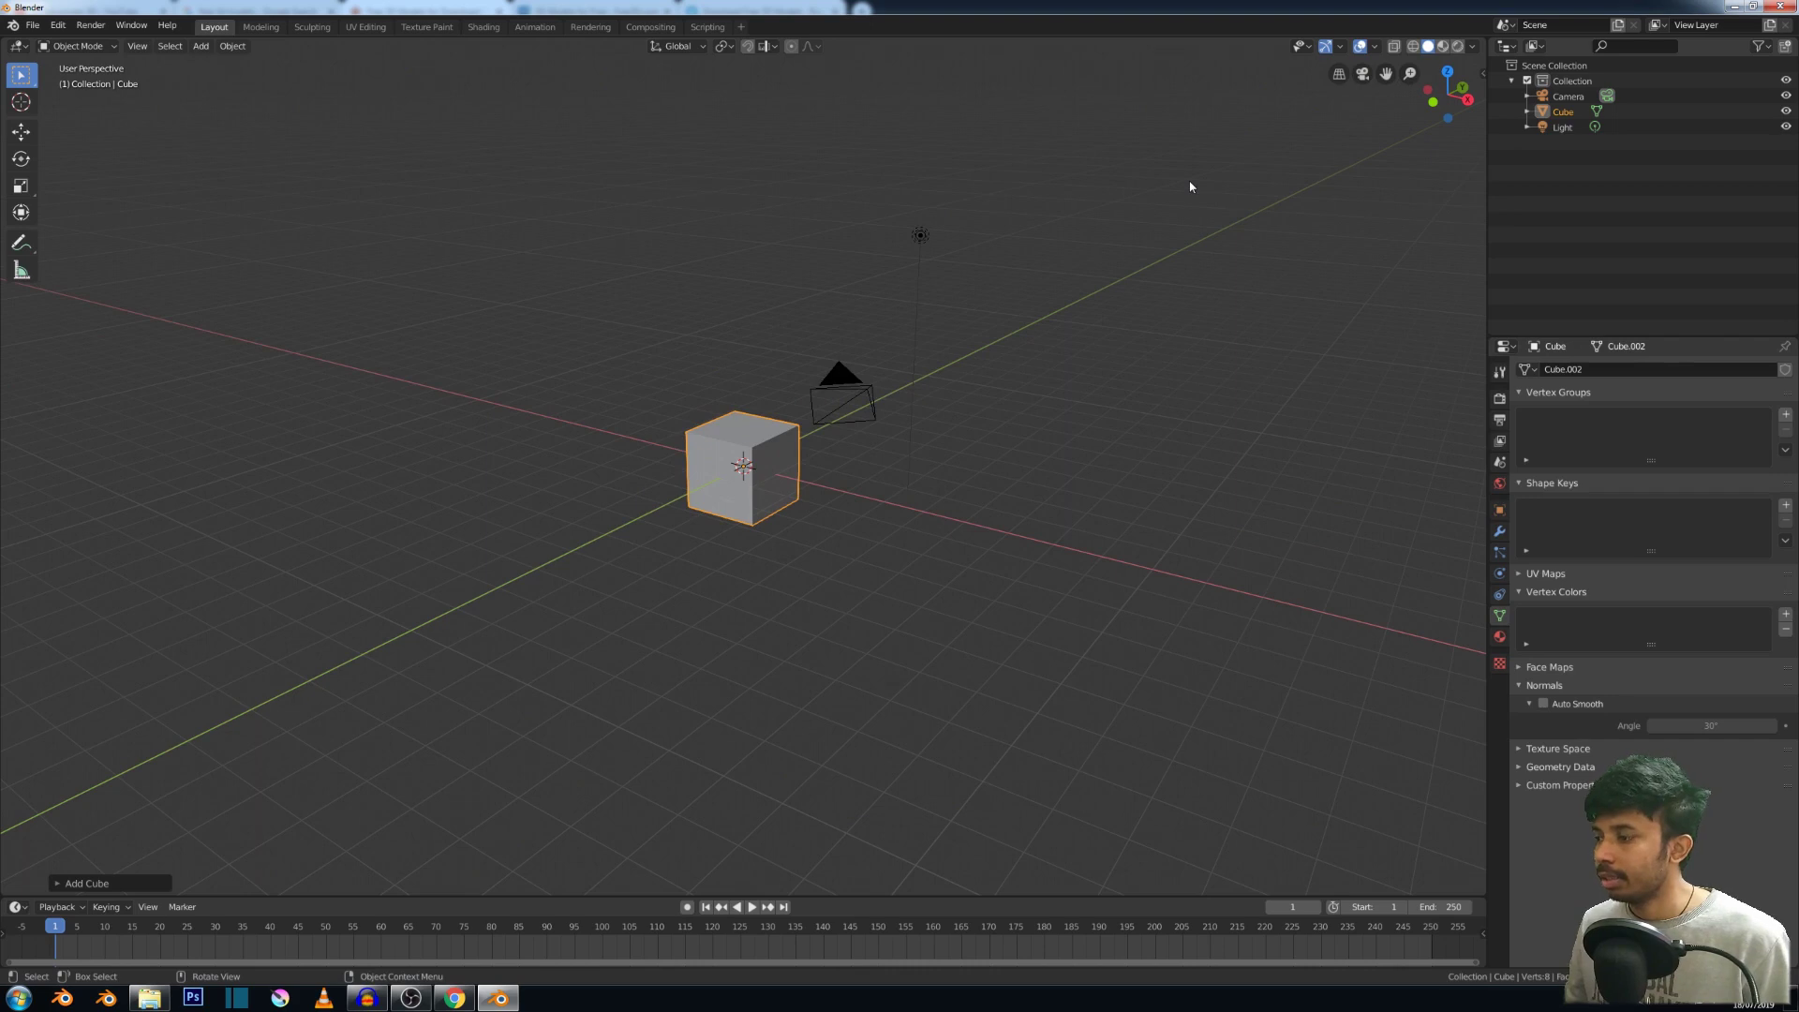
{"action": "scroll", "coordinate": [1006, 329], "scroll_direction": "up", "scroll_amount": 3}
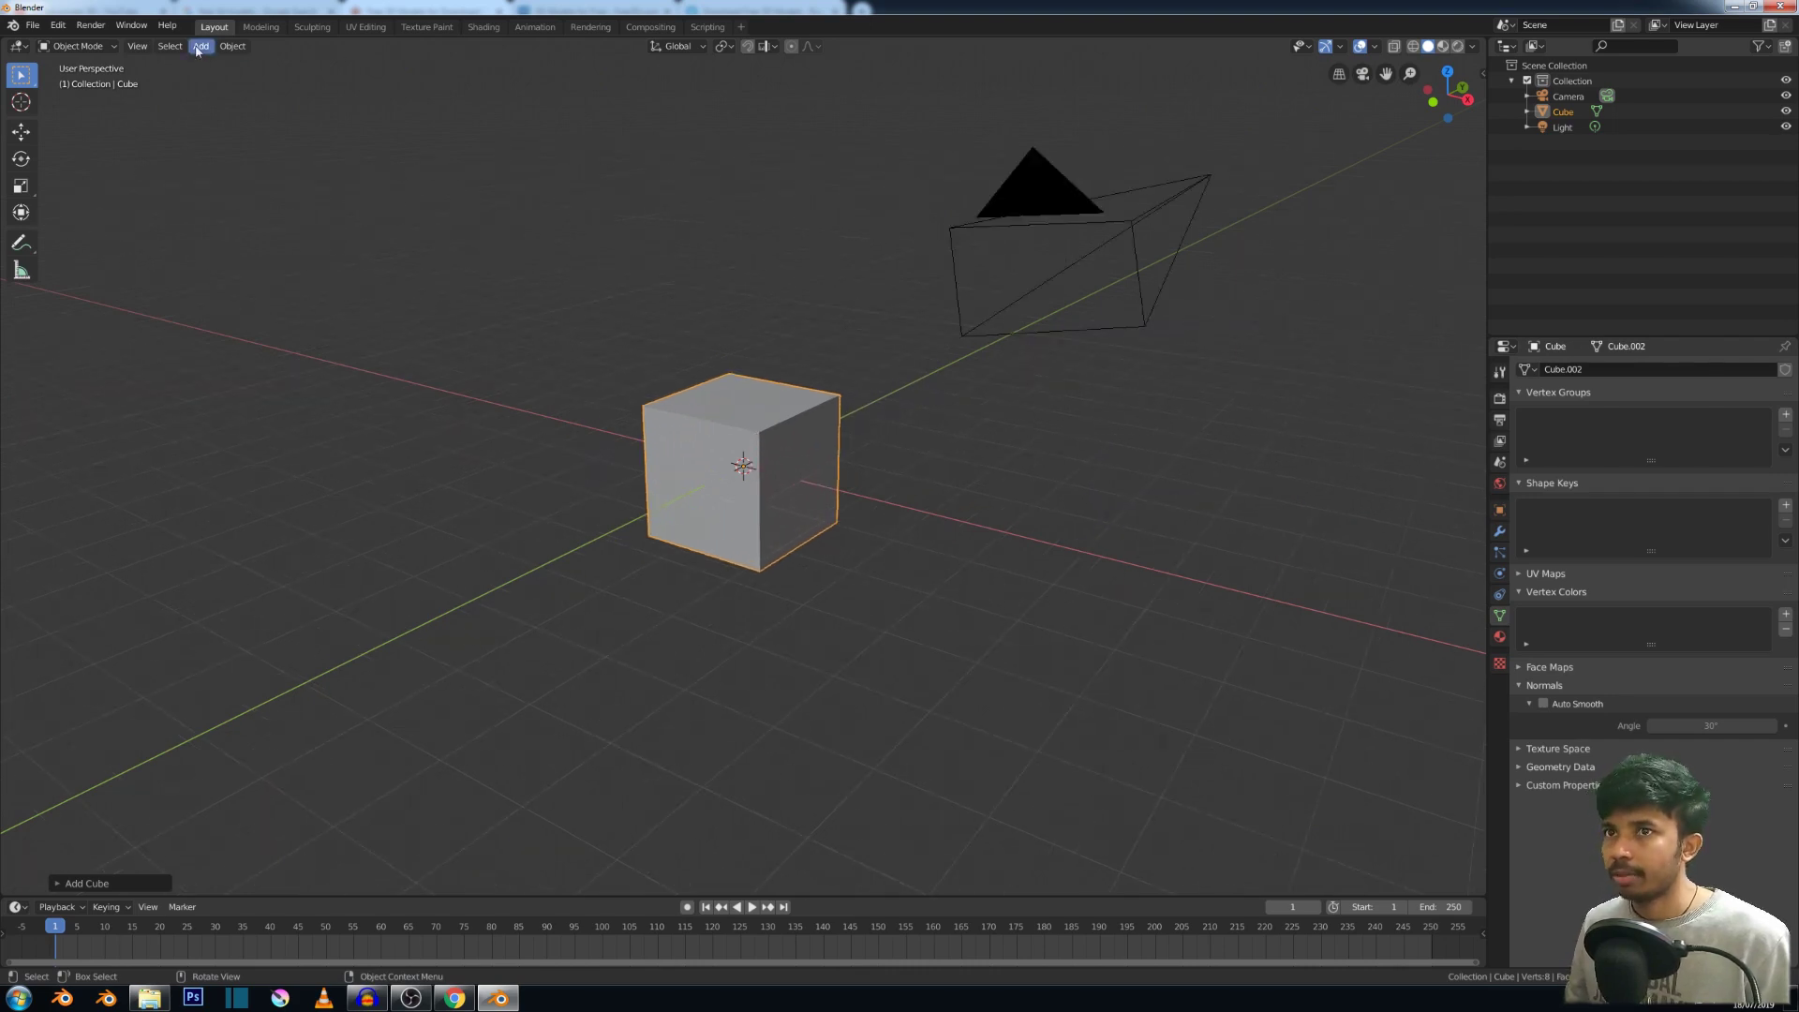